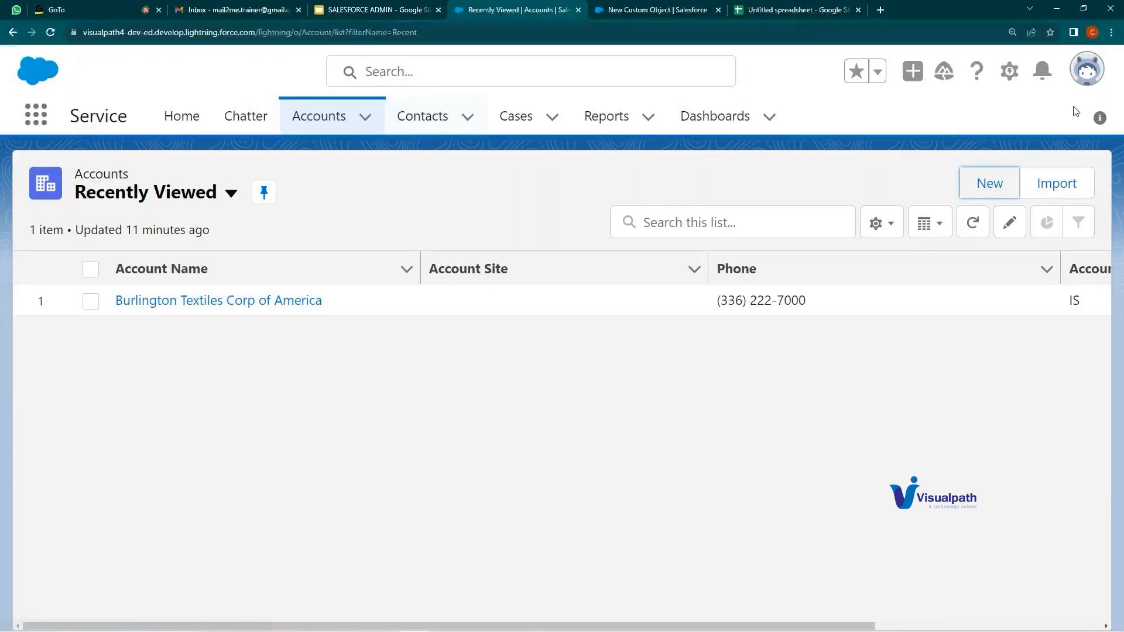
# - Review the label, plural label, object name and description in the TestObject custom object definition
pyautogui.click(647, 9)
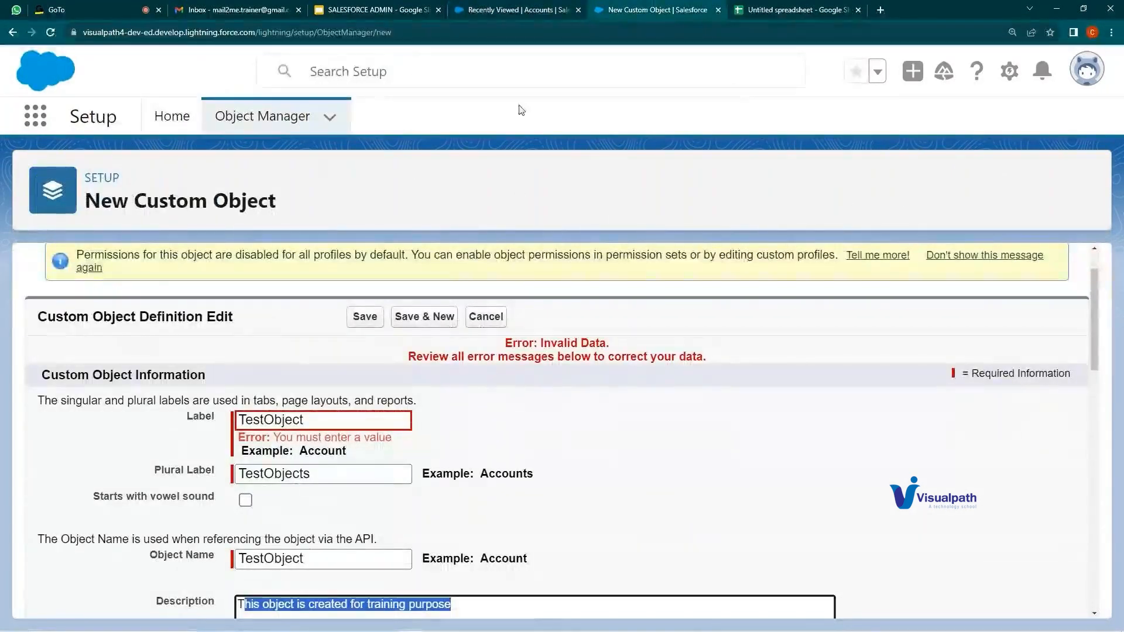
pyautogui.click(607, 287)
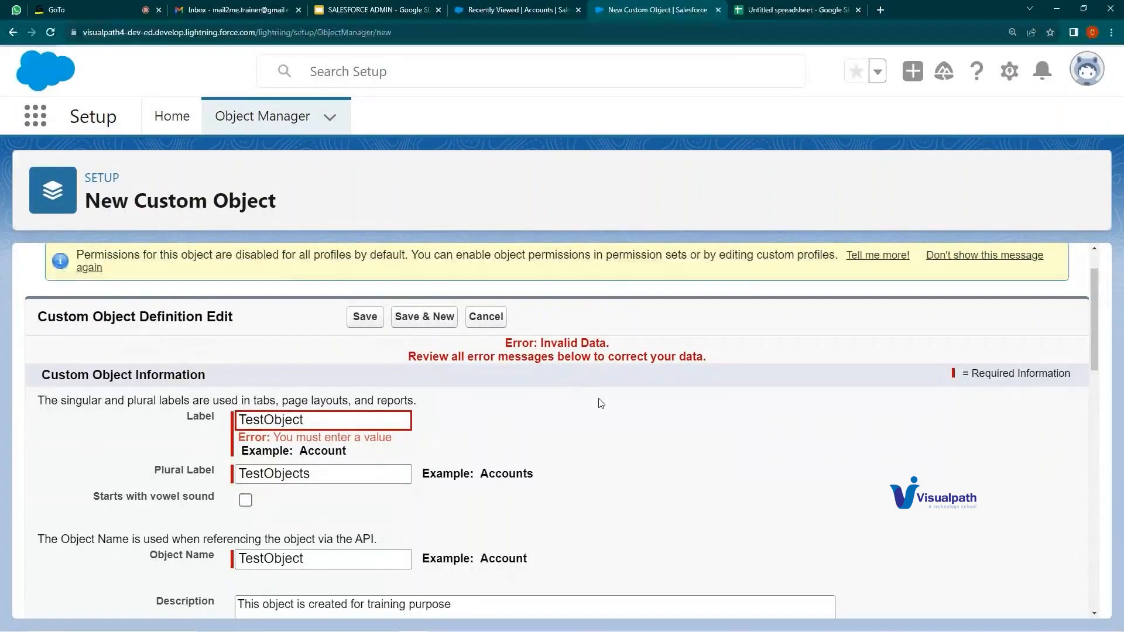
pyautogui.scroll(-2, 574, 381)
pyautogui.scroll(-3, 571, 379)
pyautogui.scroll(3, 534, 370)
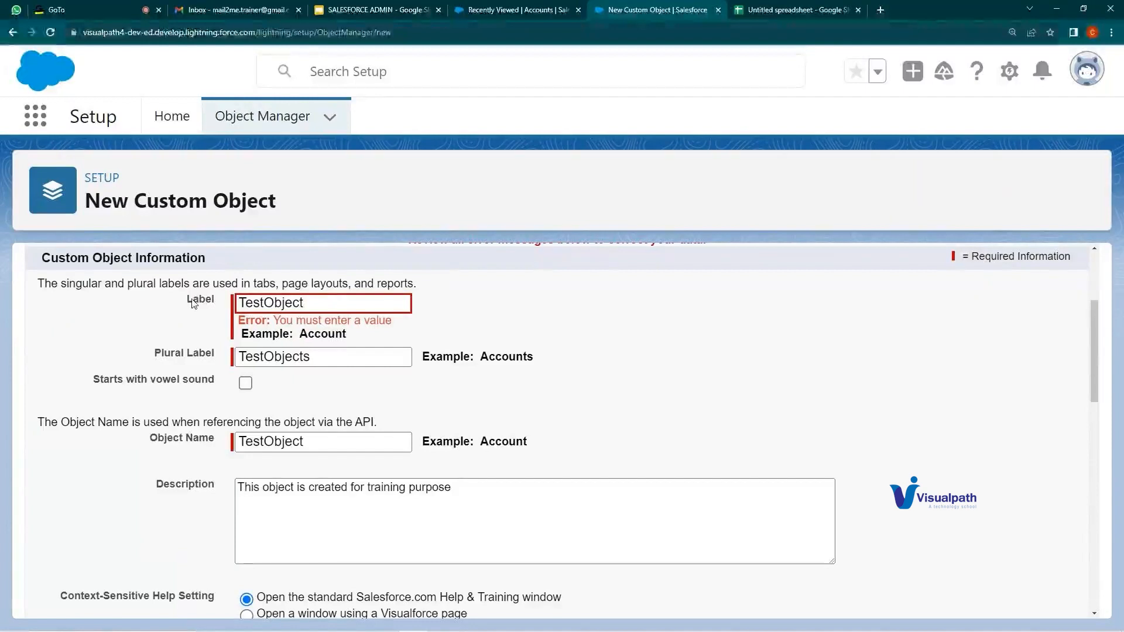
pyautogui.moveTo(187, 300); pyautogui.dragTo(213, 302)
pyautogui.click(307, 304)
pyautogui.moveTo(306, 303); pyautogui.dragTo(210, 356)
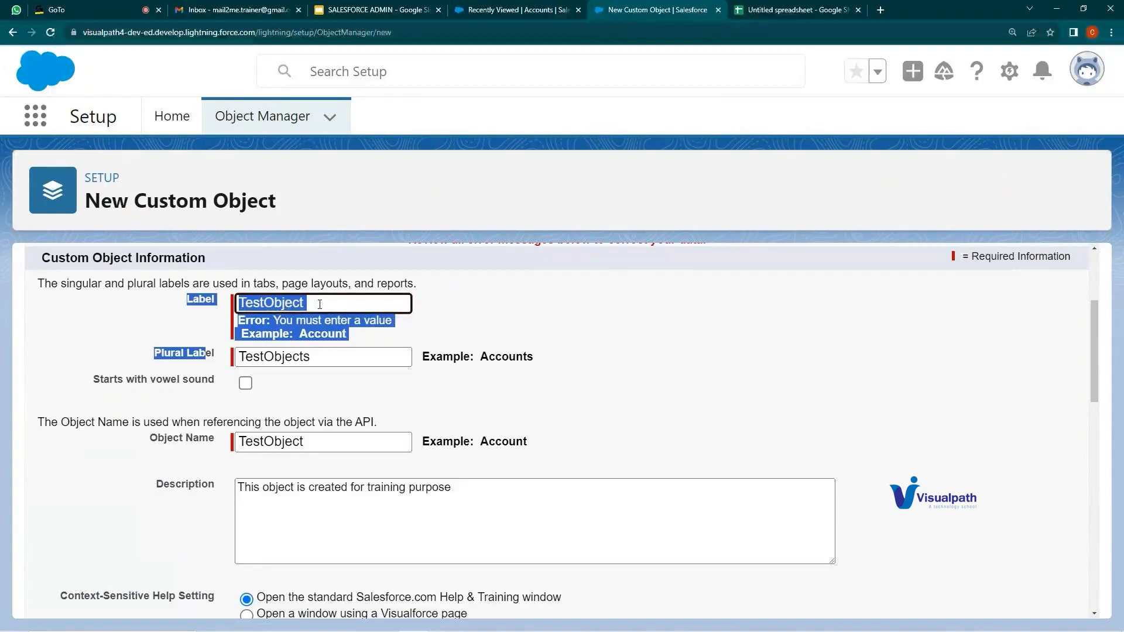
pyautogui.click(589, 314)
pyautogui.scroll(-2, 458, 382)
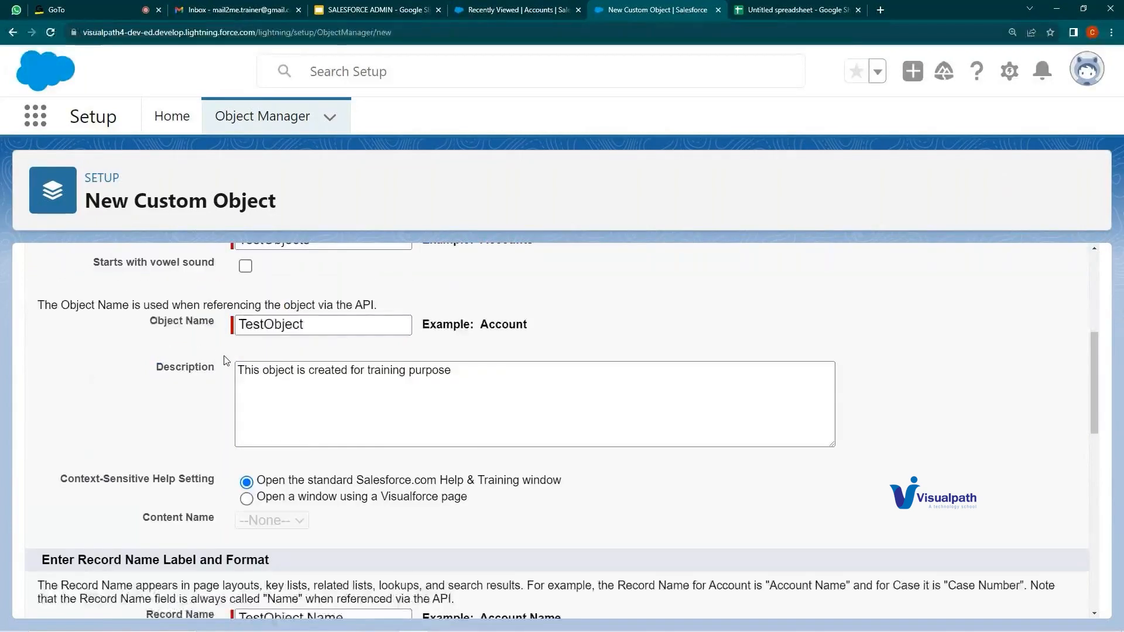
pyautogui.moveTo(150, 321); pyautogui.dragTo(209, 321)
pyautogui.doubleClick(258, 323)
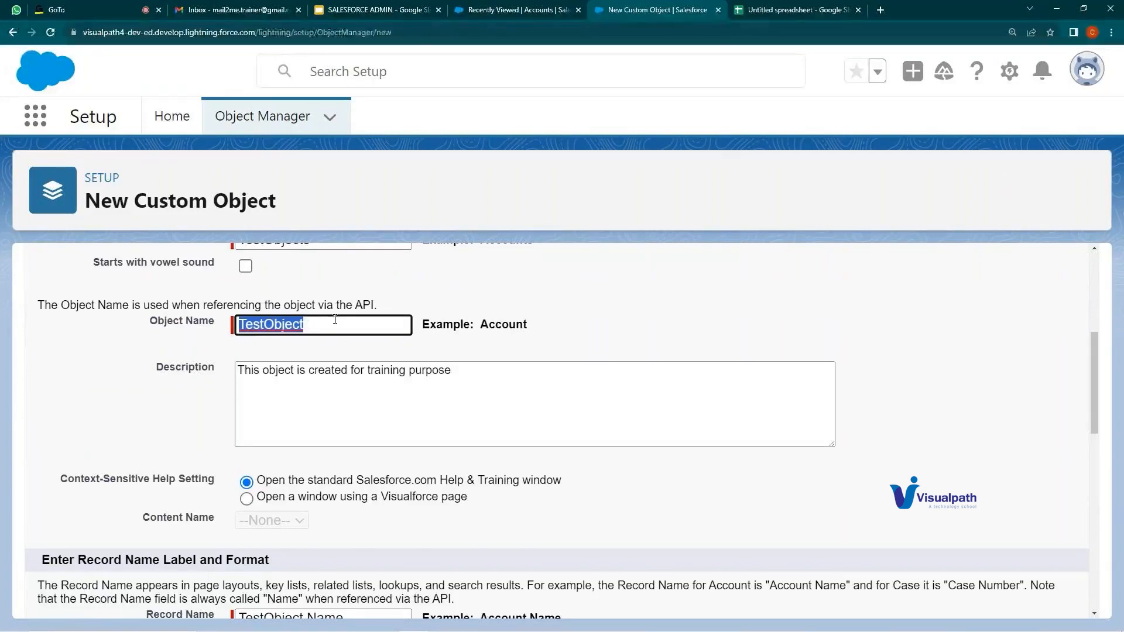
# - Examine the custom object's record name settings and the available data type options for the record name
pyautogui.scroll(-1, 335, 319)
pyautogui.scroll(-2, 148, 419)
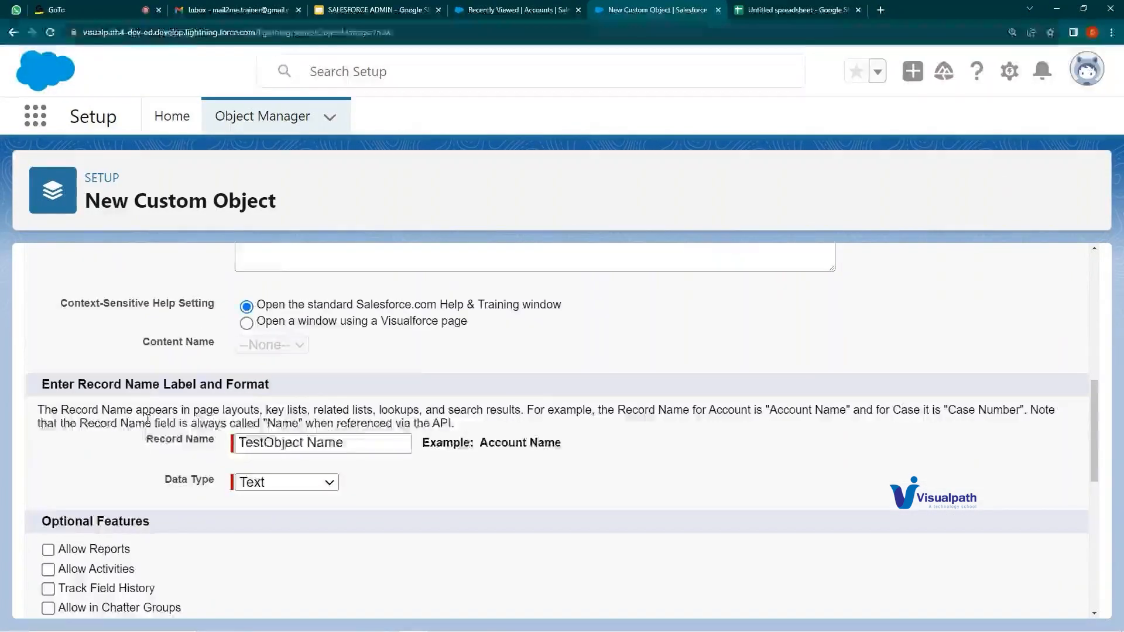
pyautogui.scroll(-1, 148, 419)
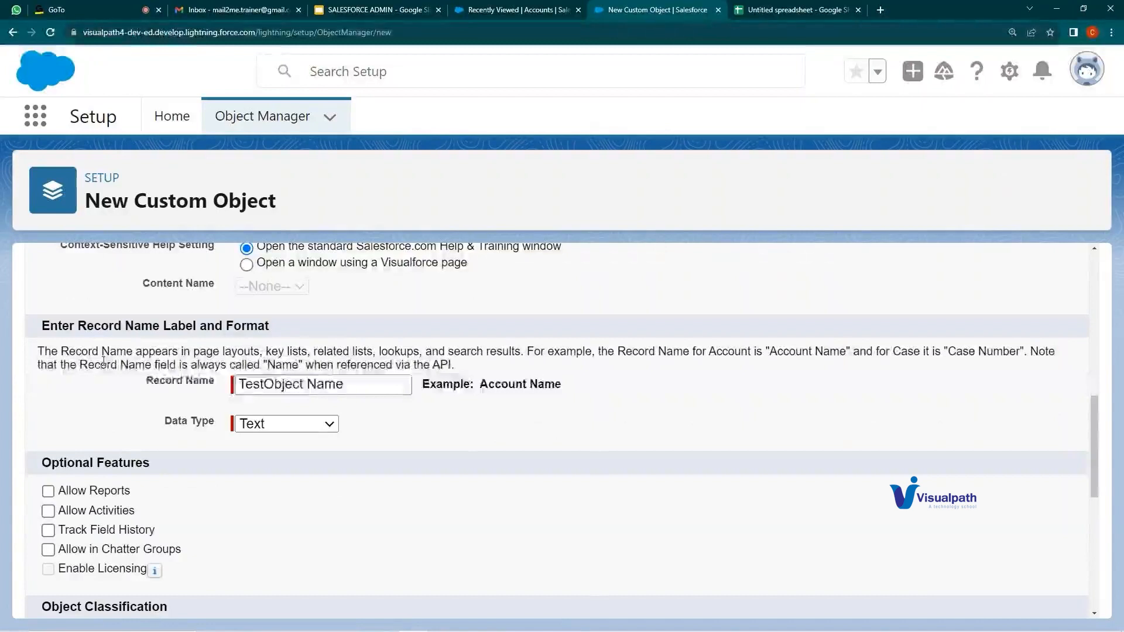
pyautogui.moveTo(44, 325); pyautogui.dragTo(272, 321)
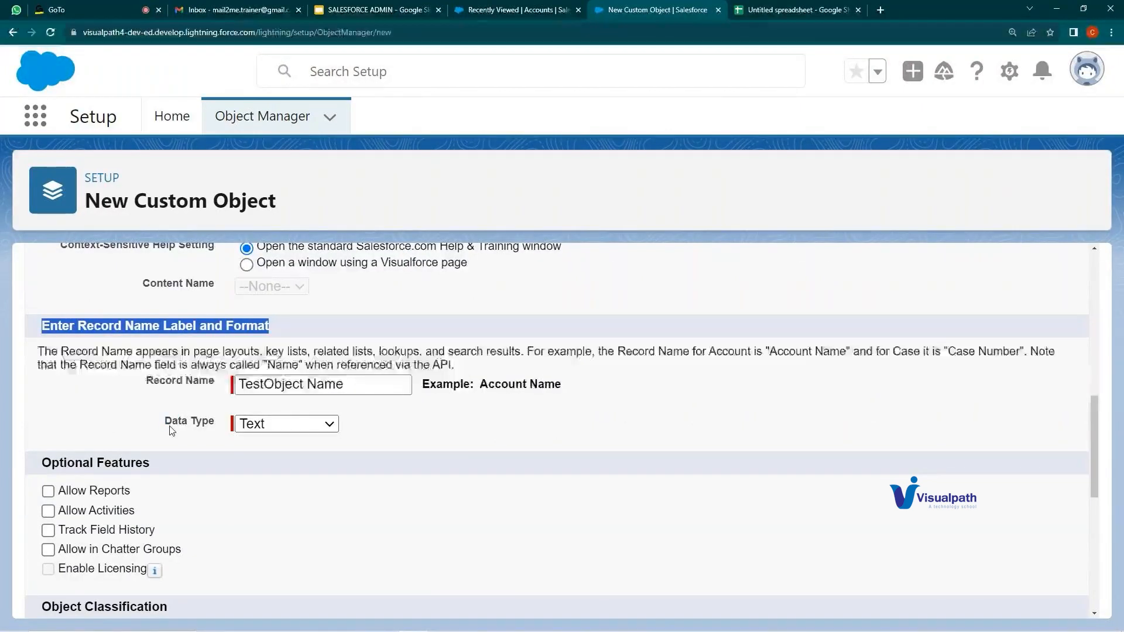
pyautogui.moveTo(170, 430); pyautogui.dragTo(196, 421)
pyautogui.click(281, 424)
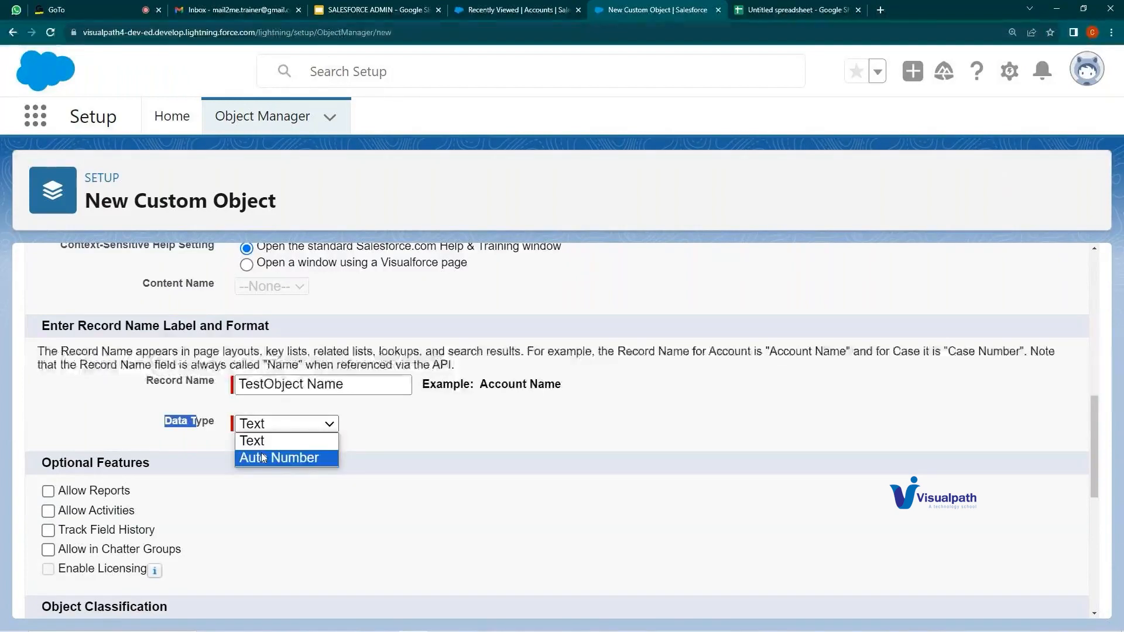
# - Start a new account record from the Accounts list and check its required Account Name field
pyautogui.click(506, 12)
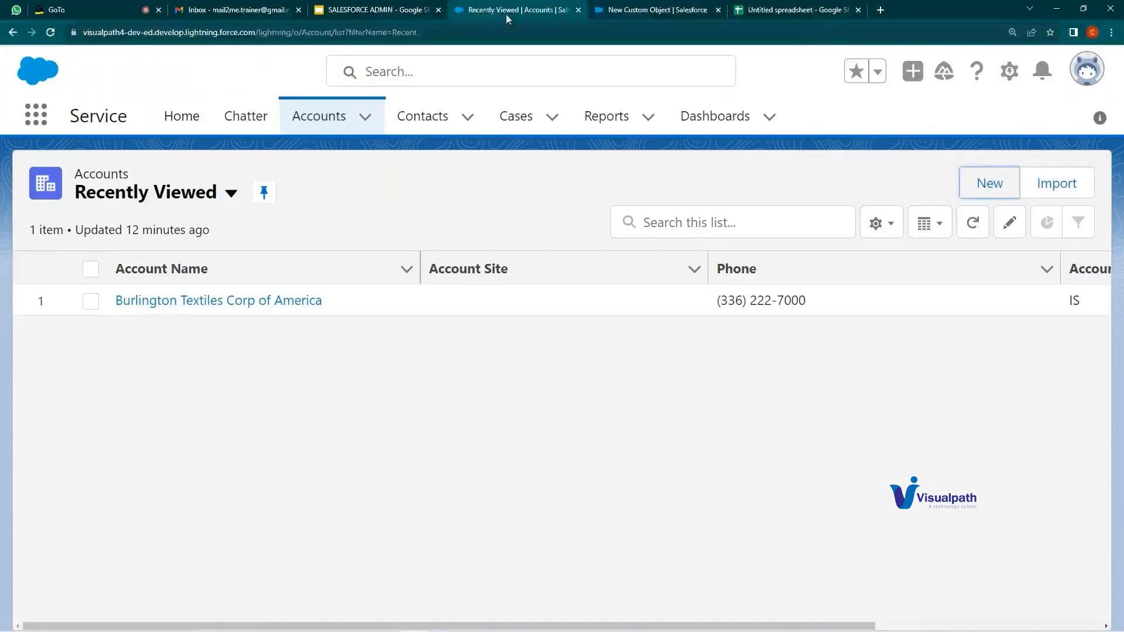
pyautogui.click(319, 116)
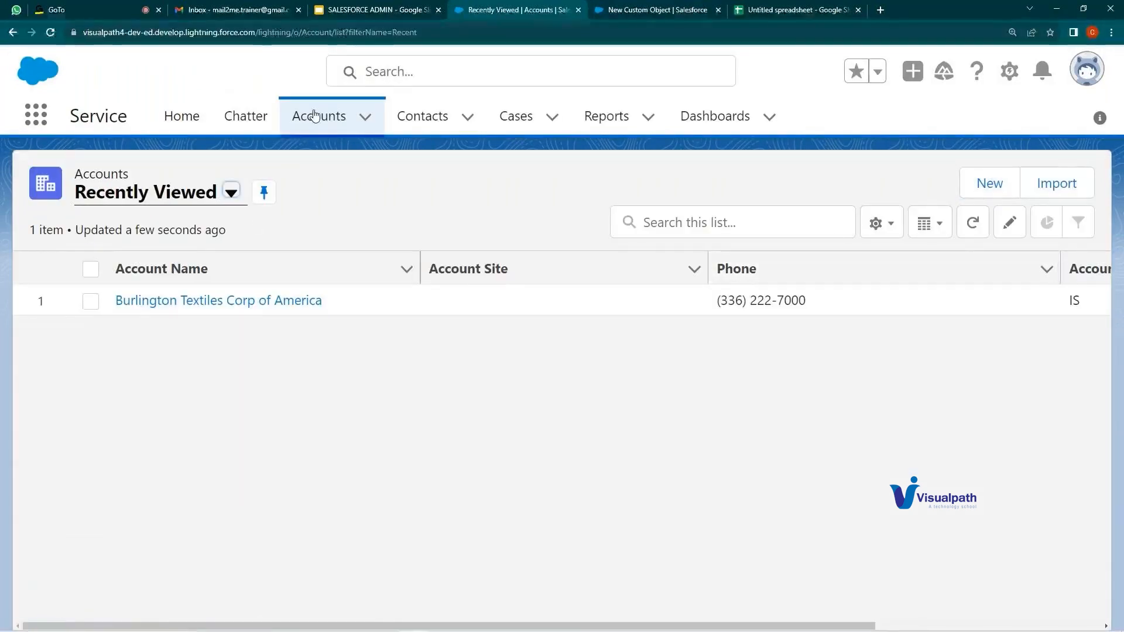
pyautogui.click(989, 183)
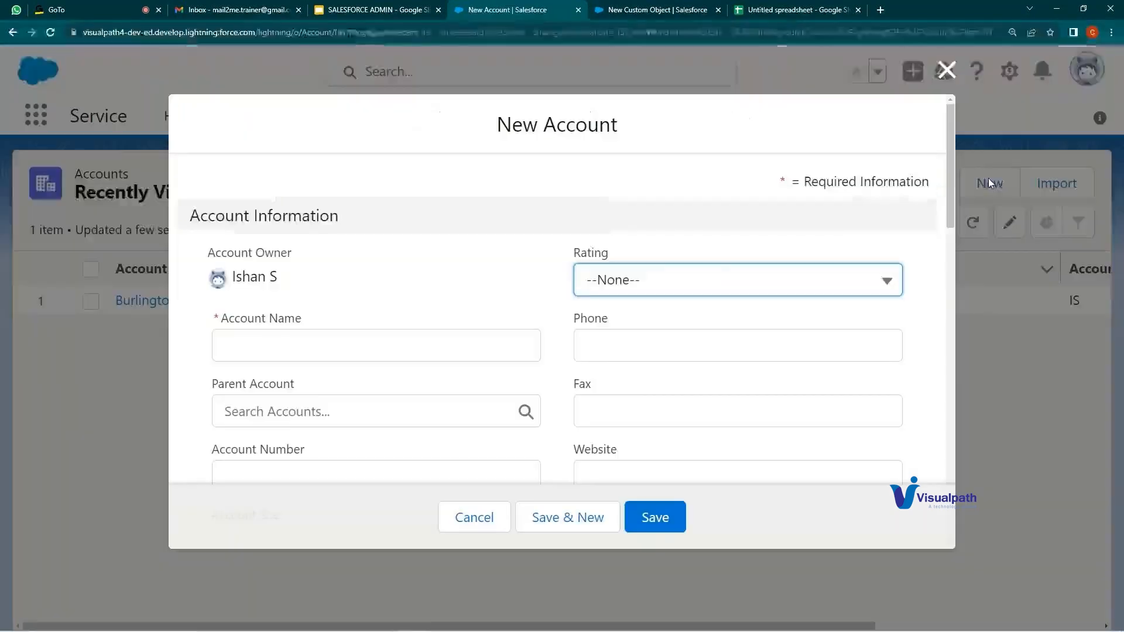
pyautogui.moveTo(313, 318); pyautogui.dragTo(229, 318)
pyautogui.click(212, 320)
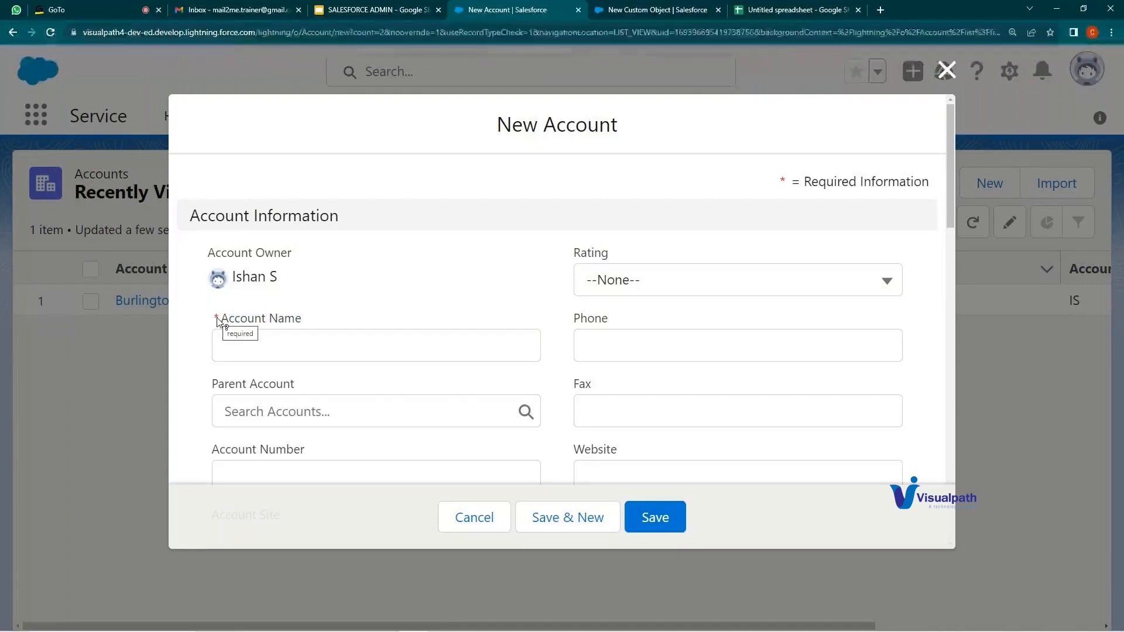
pyautogui.scroll(-3, 619, 328)
pyautogui.scroll(3, 640, 359)
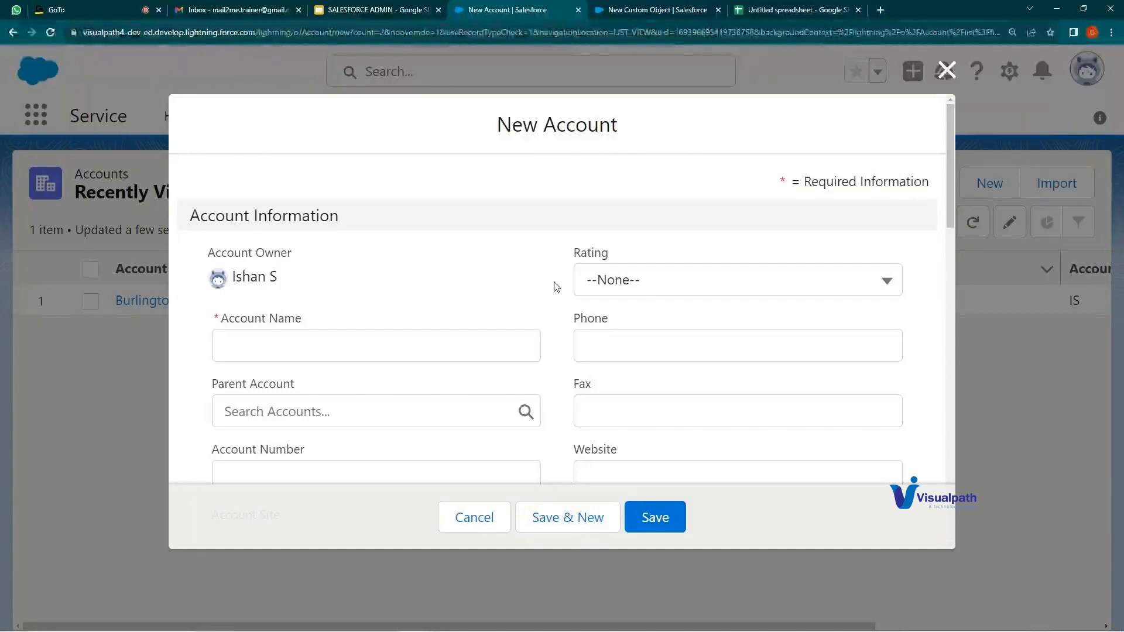
# - Name the new account "Test Account", save it and open the record's details
pyautogui.click(627, 5)
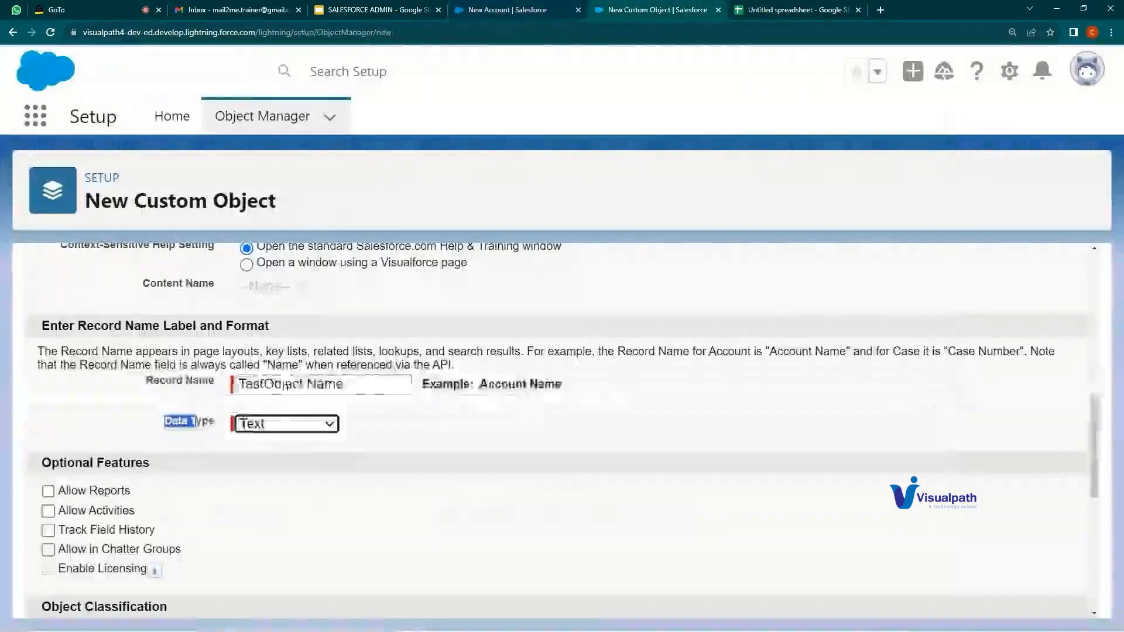
pyautogui.click(468, 9)
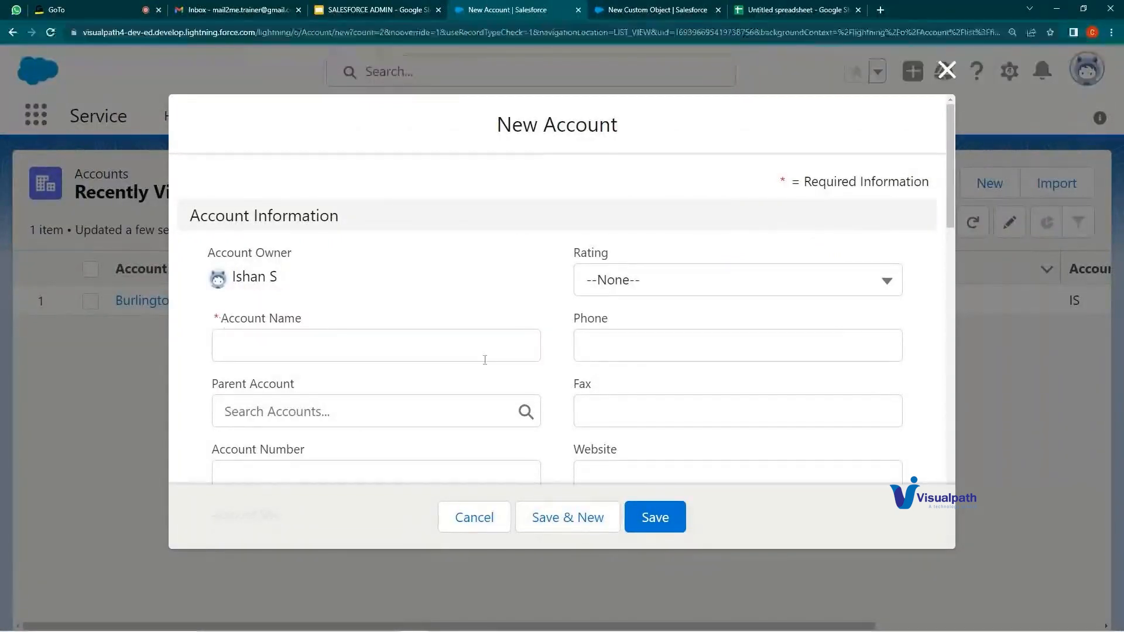
pyautogui.click(359, 354)
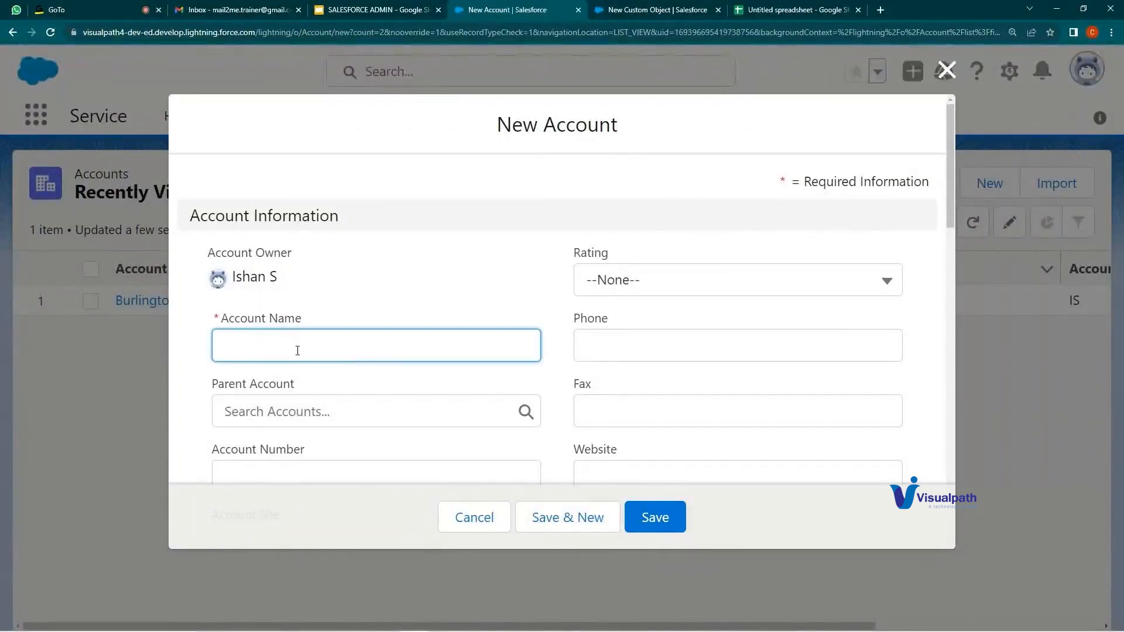
pyautogui.write('Test')
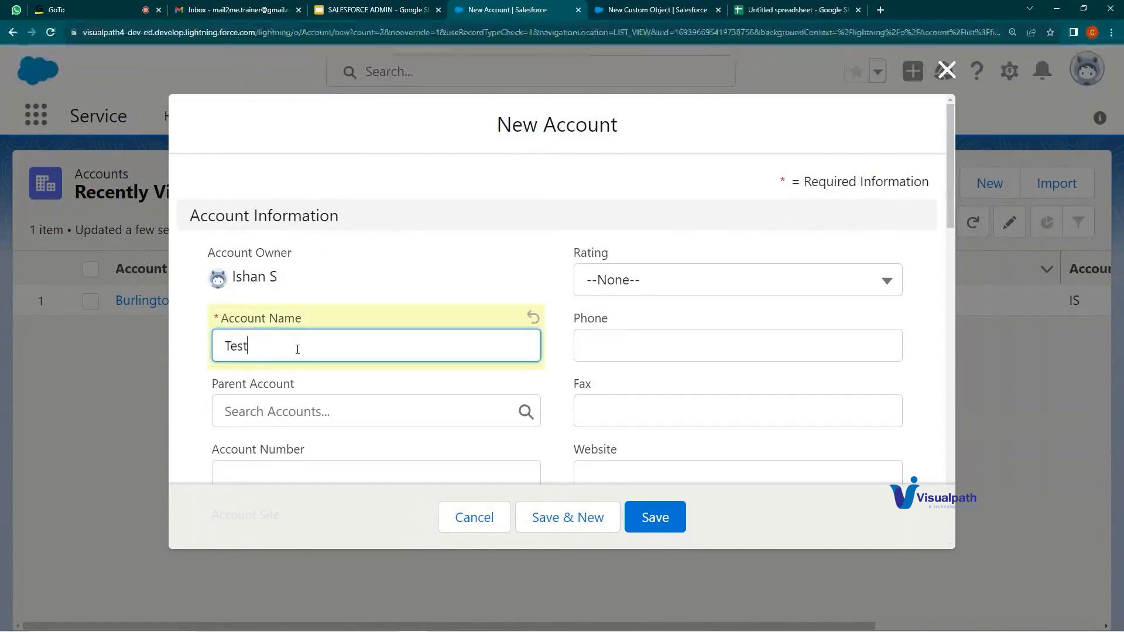
pyautogui.write(' Account')
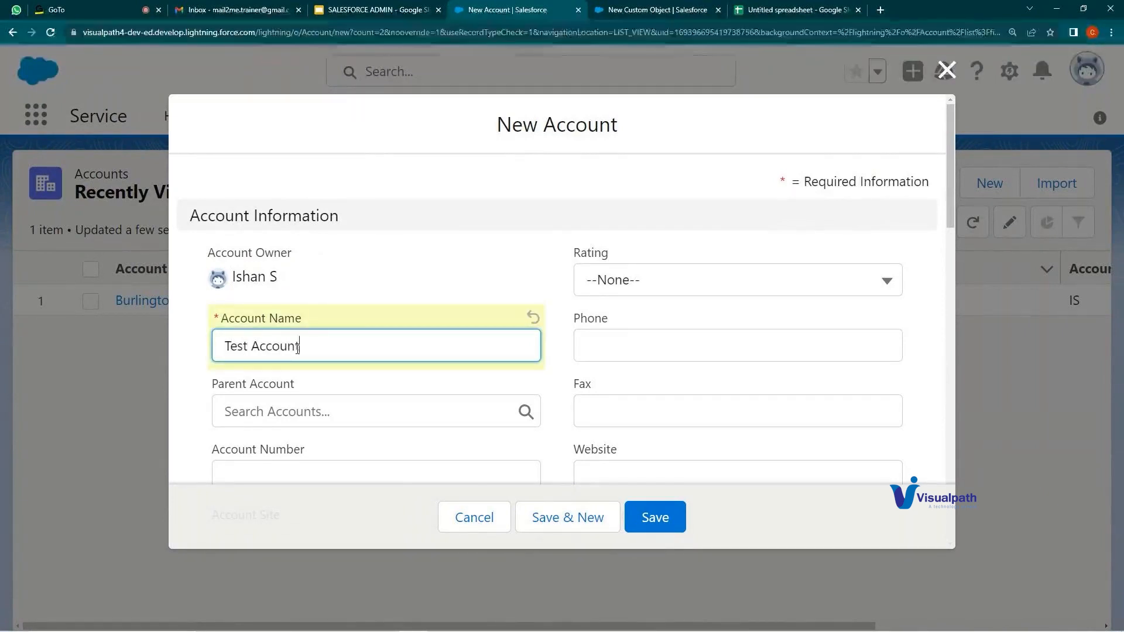
pyautogui.click(662, 520)
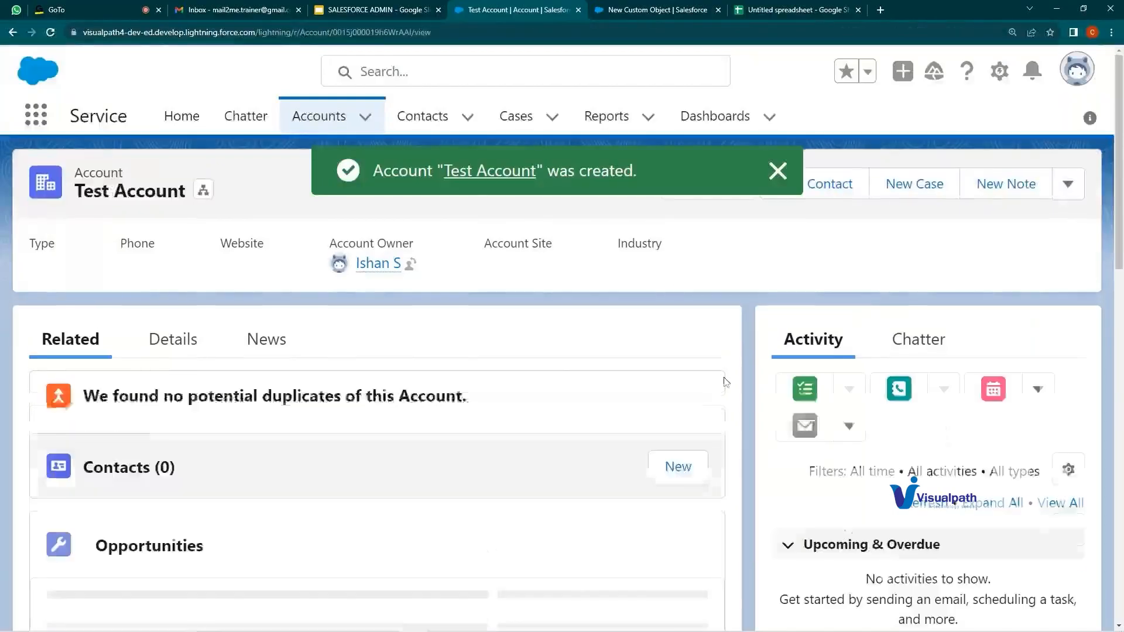
pyautogui.click(173, 340)
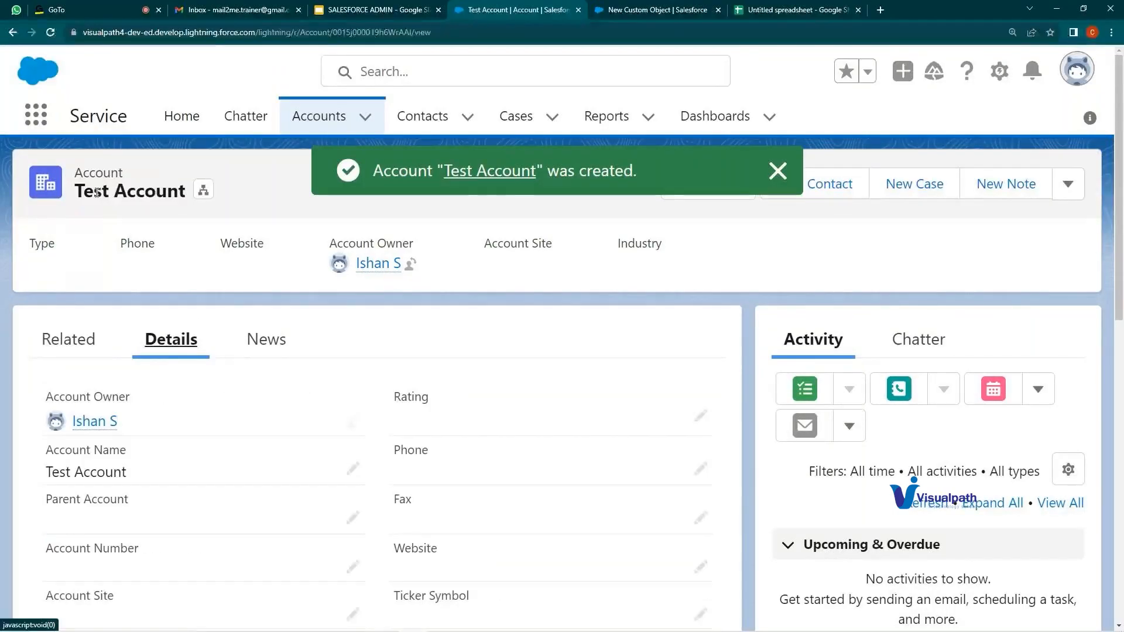
# - Start a new case record in the Service app and check its Case Number field
pyautogui.click(512, 120)
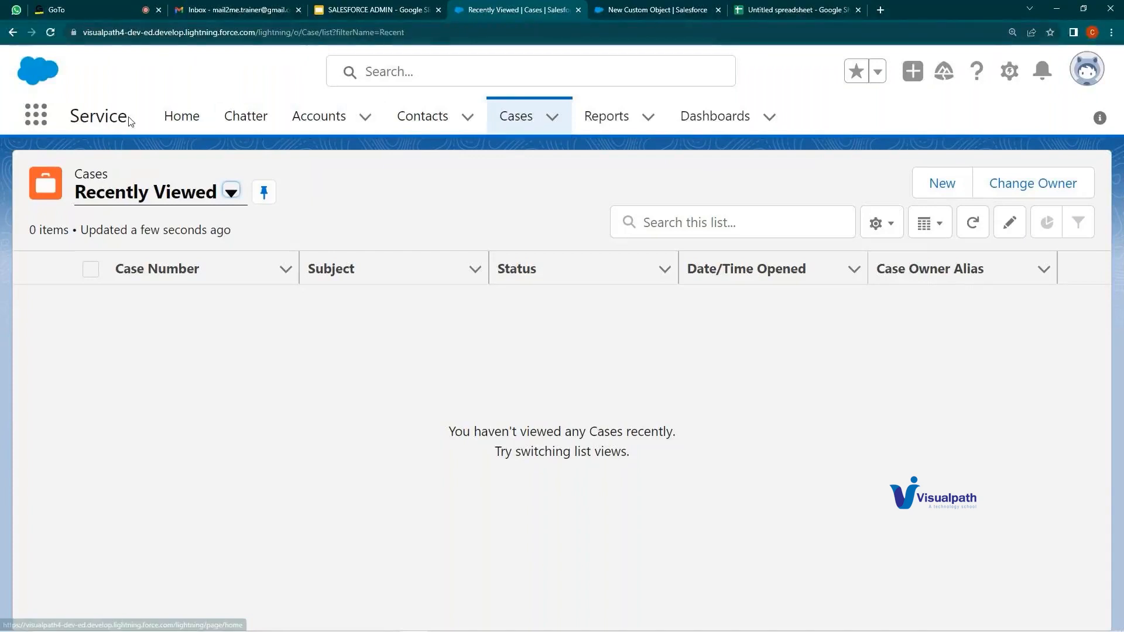
pyautogui.moveTo(129, 116); pyautogui.dragTo(76, 106)
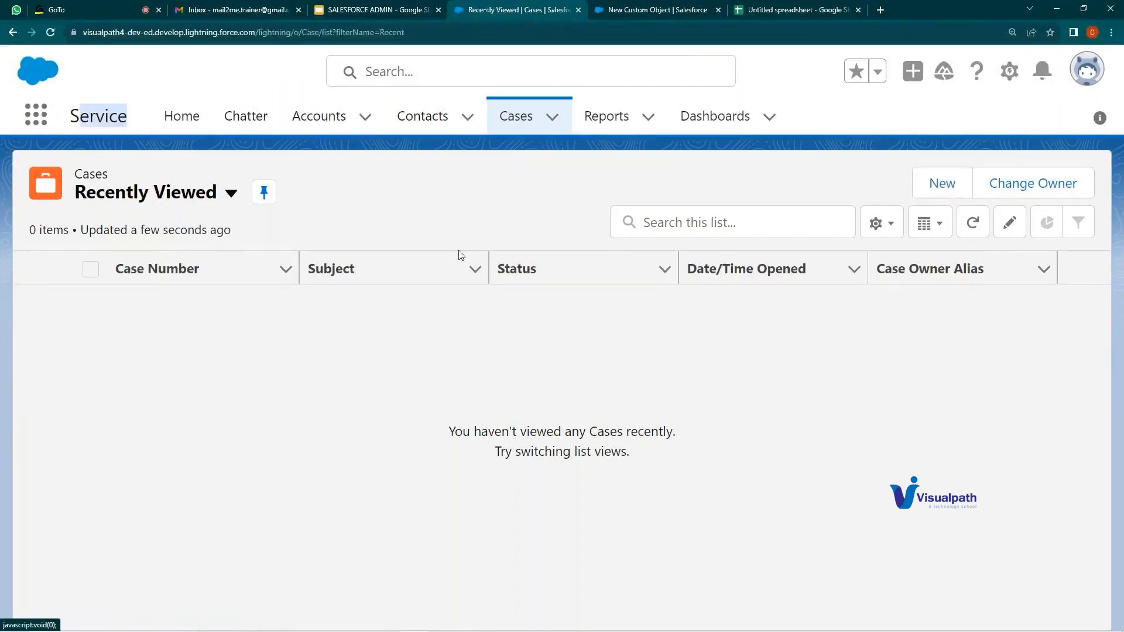
pyautogui.click(939, 183)
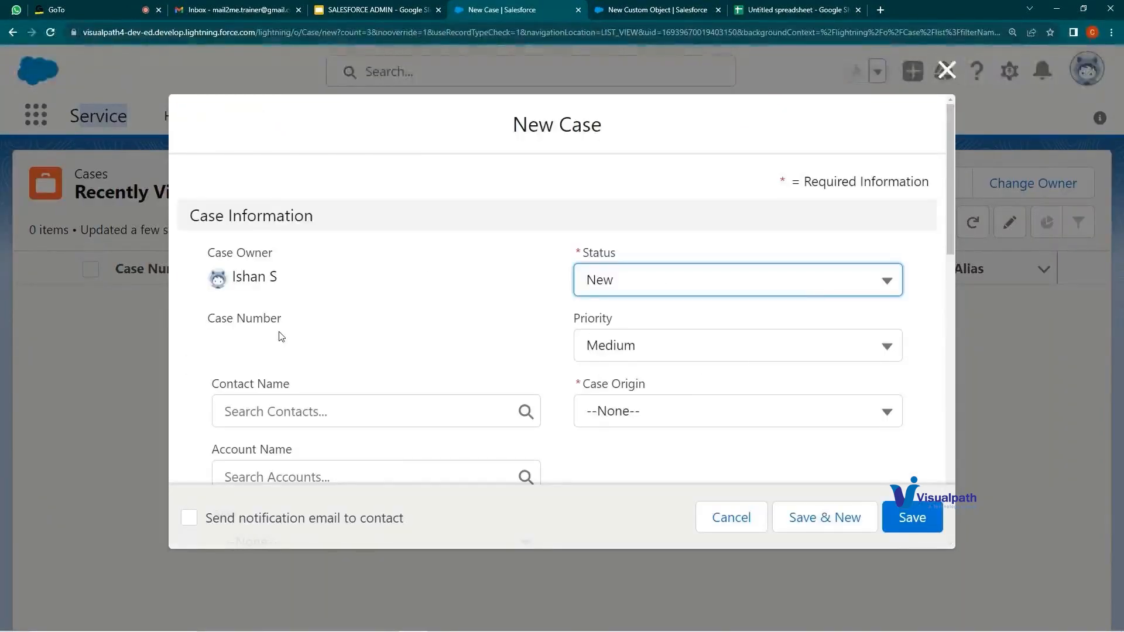
pyautogui.moveTo(206, 319); pyautogui.dragTo(286, 323)
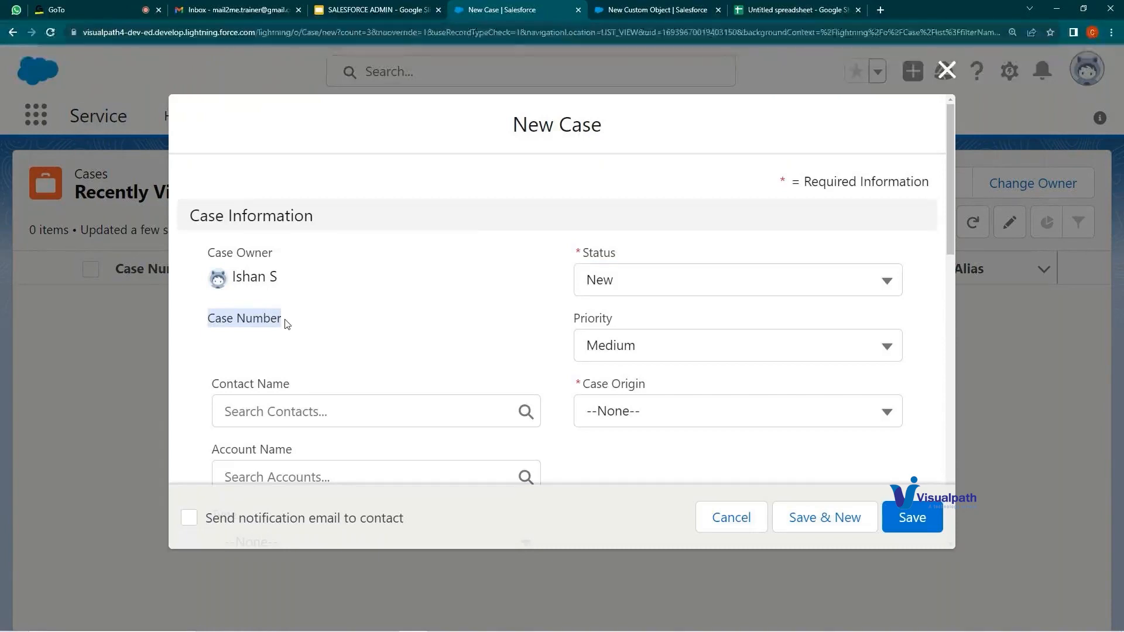
pyautogui.click(237, 319)
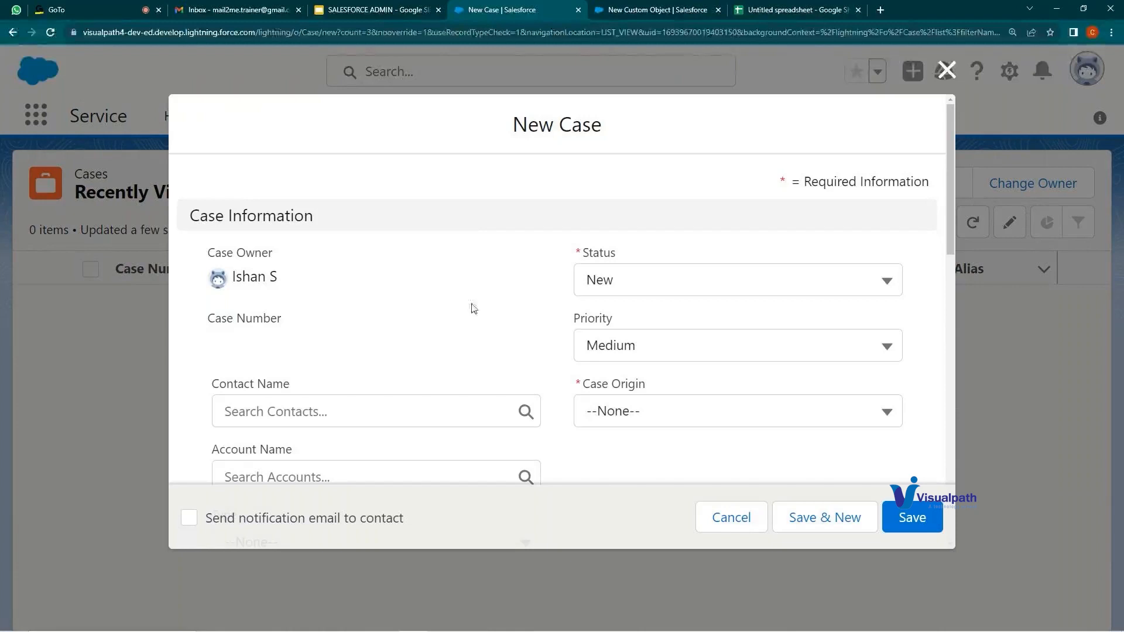
# - Look through the new case form, from the required Status field down to the description information section
pyautogui.scroll(-1, 508, 315)
pyautogui.scroll(-4, 507, 314)
pyautogui.scroll(5, 410, 314)
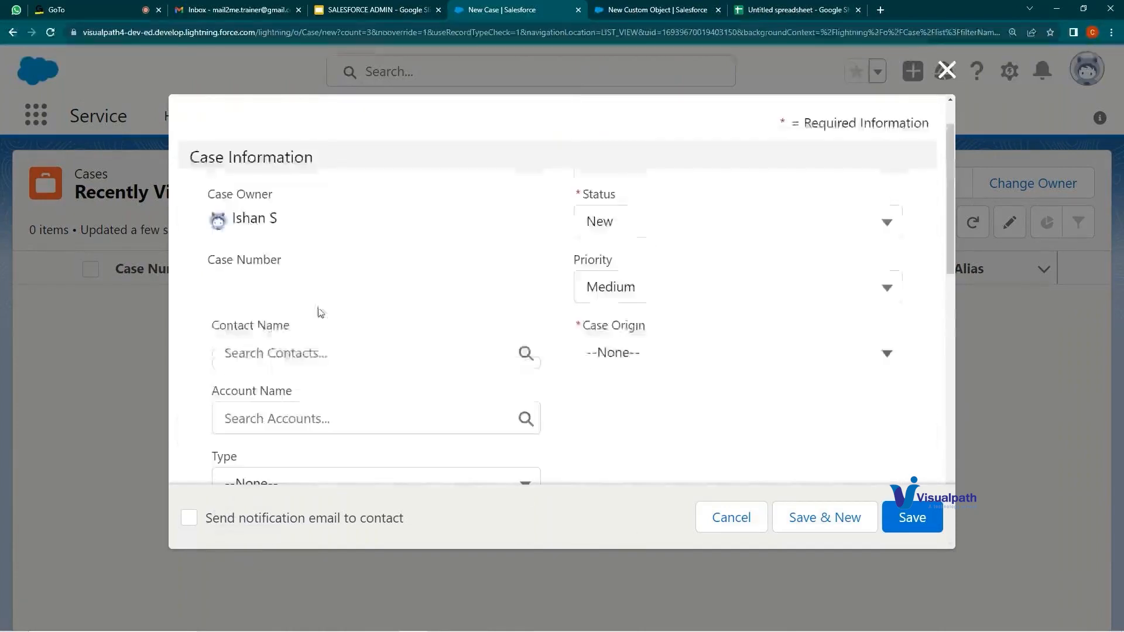
pyautogui.moveTo(577, 196); pyautogui.dragTo(635, 195)
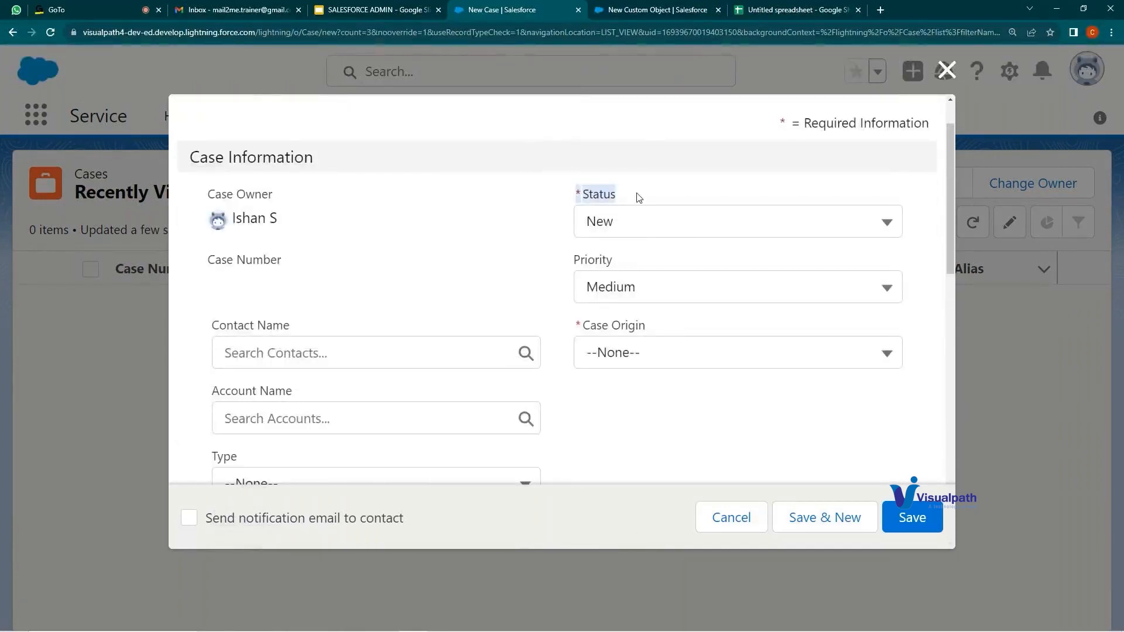
pyautogui.scroll(-4, 538, 311)
pyautogui.scroll(-8, 538, 307)
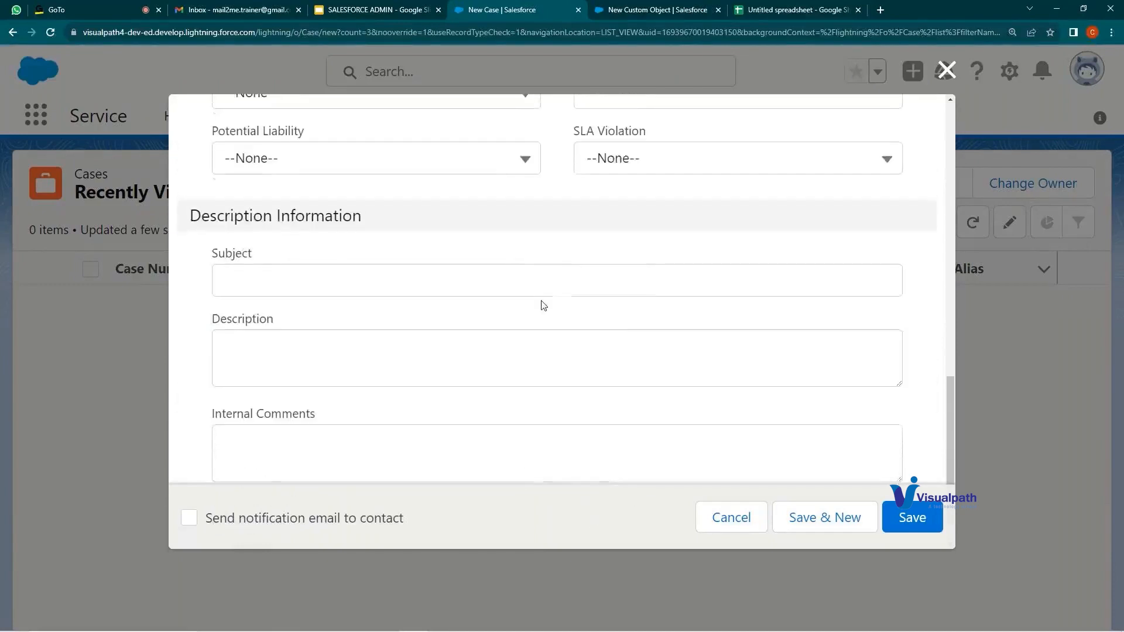
pyautogui.scroll(1, 542, 298)
pyautogui.scroll(10, 542, 299)
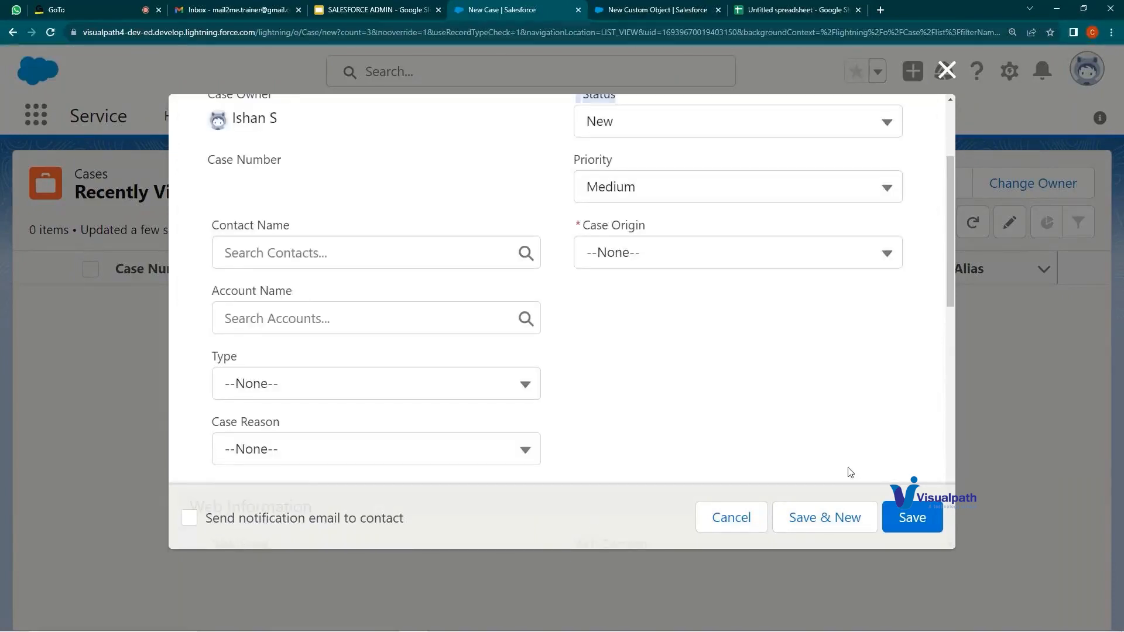
# - Try to save the case, set the required Case Origin to Phone and dismiss the error notice
pyautogui.click(904, 518)
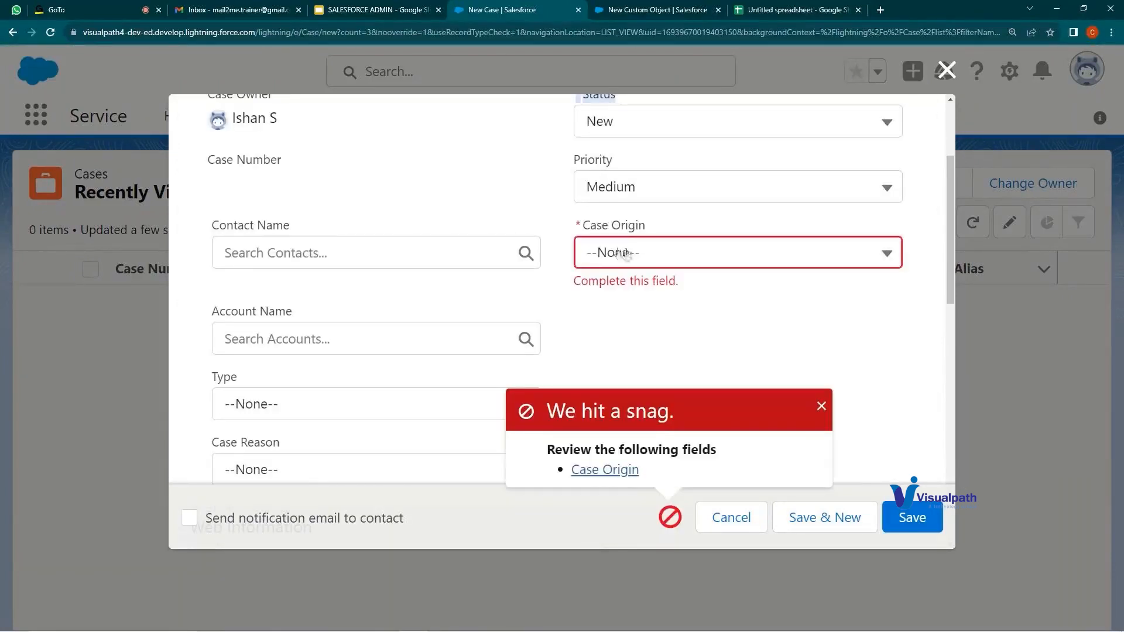
pyautogui.click(648, 264)
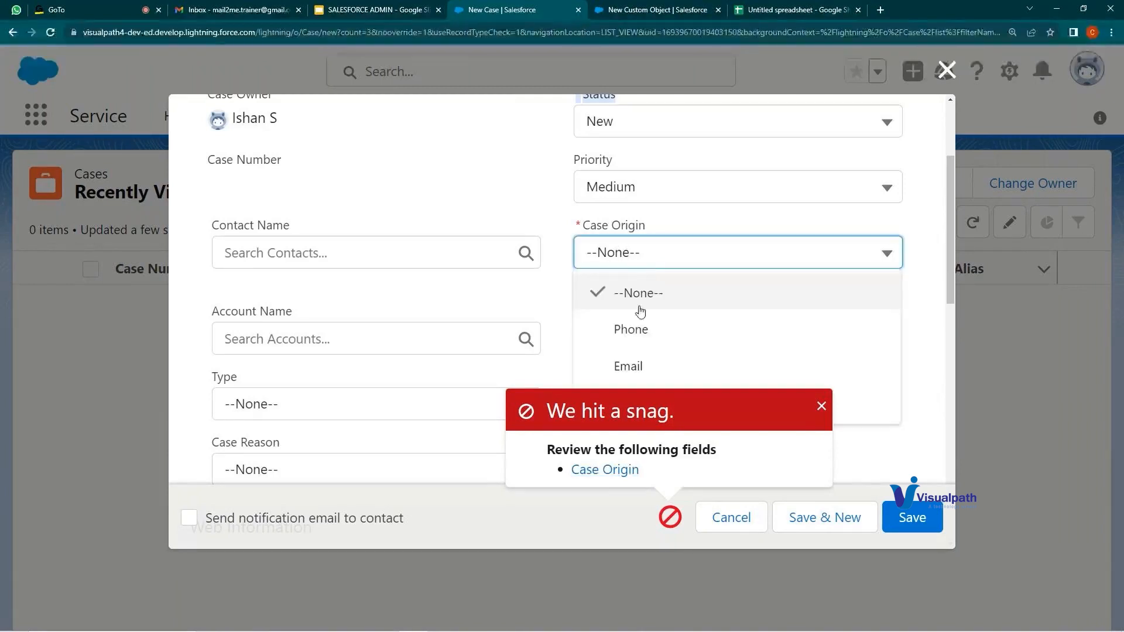
pyautogui.click(638, 329)
pyautogui.click(822, 407)
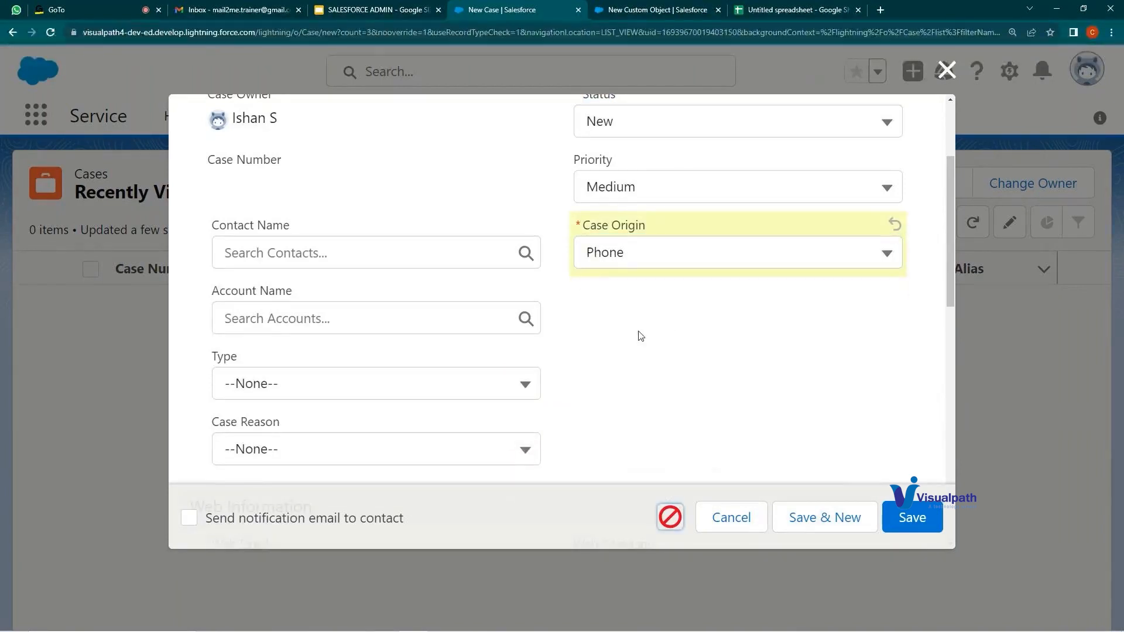
pyautogui.scroll(3, 682, 349)
pyautogui.scroll(-9, 625, 316)
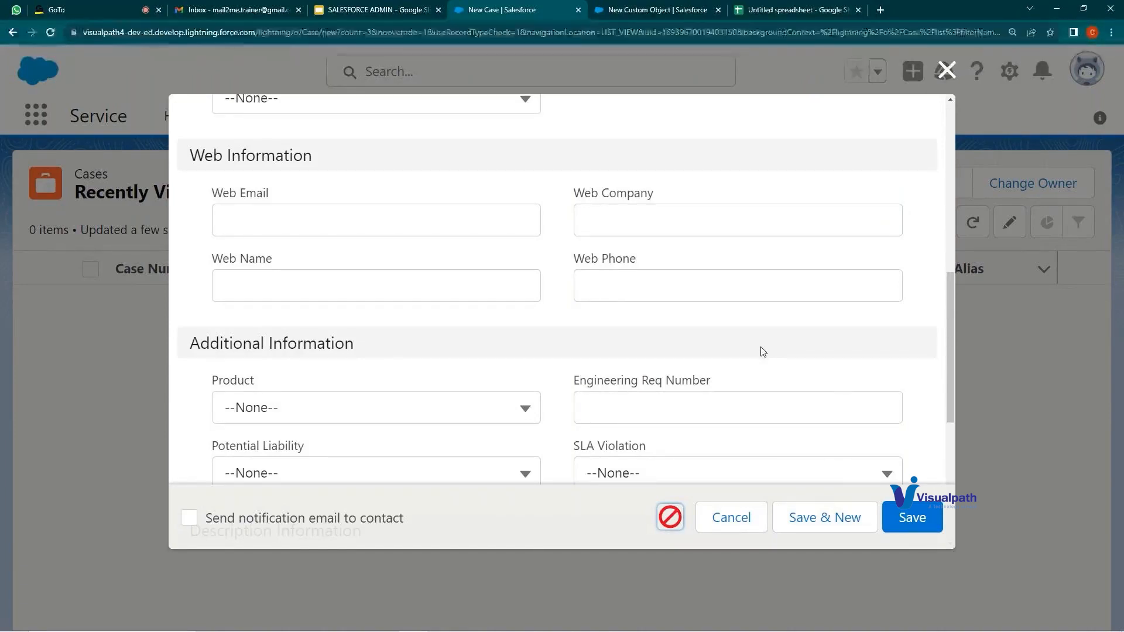
# - Save the new case and check the Case Number on its record
pyautogui.scroll(8, 778, 339)
pyautogui.scroll(-10, 745, 316)
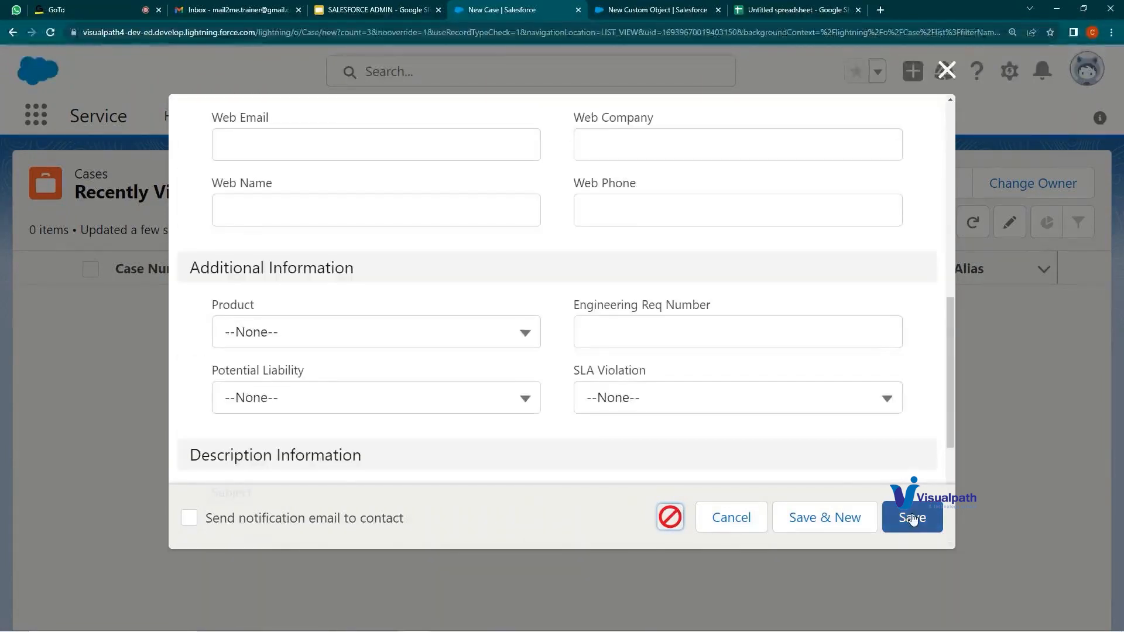
pyautogui.click(911, 518)
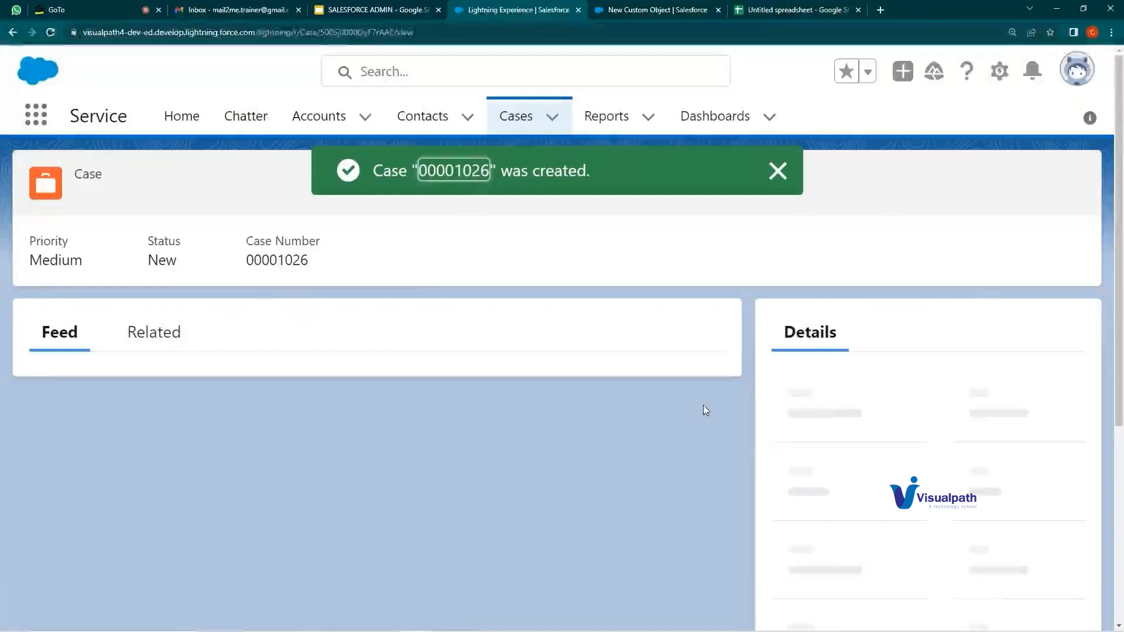
pyautogui.moveTo(244, 259); pyautogui.dragTo(306, 258)
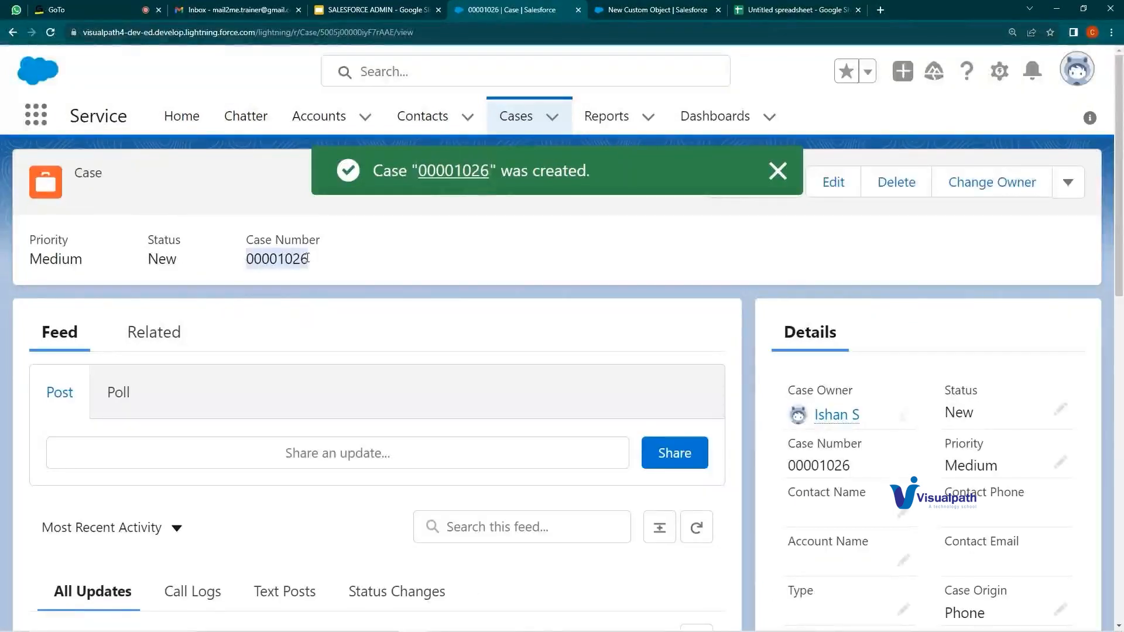
pyautogui.click(777, 170)
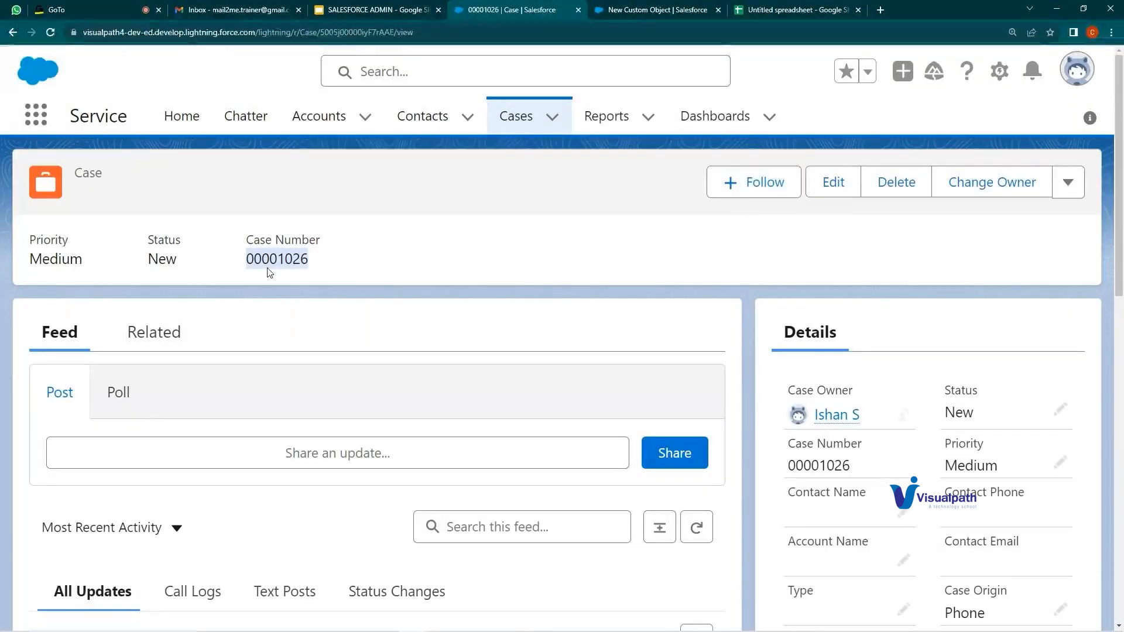
pyautogui.click(392, 284)
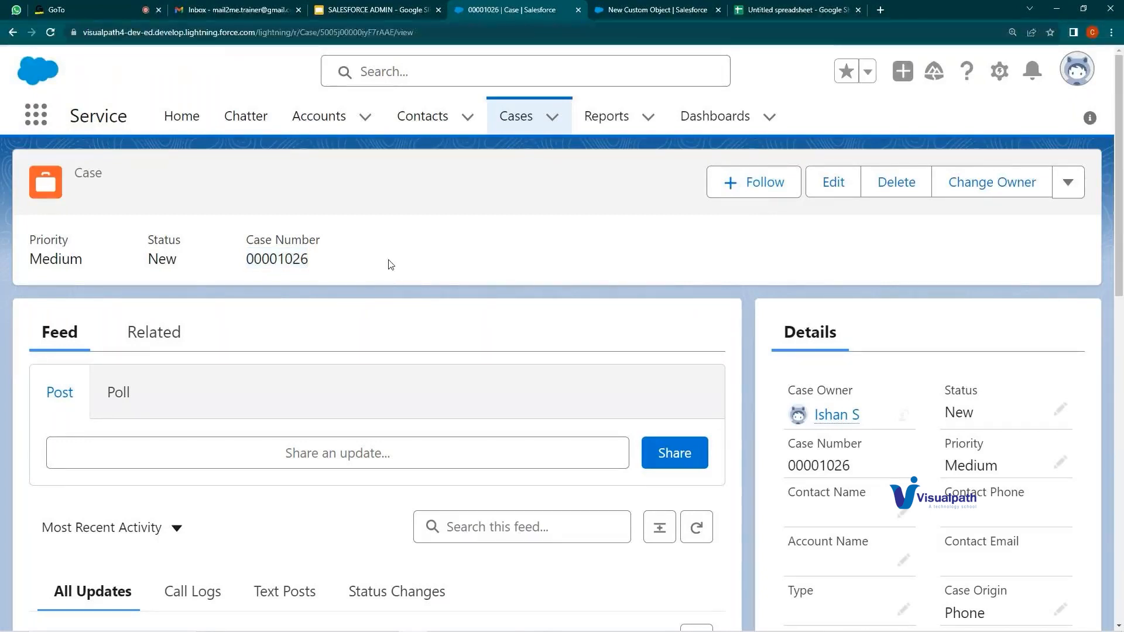
# - Examine the Record Name and Data Type options in the new custom object form, and compare them with the Accounts list in Service
pyautogui.click(645, 8)
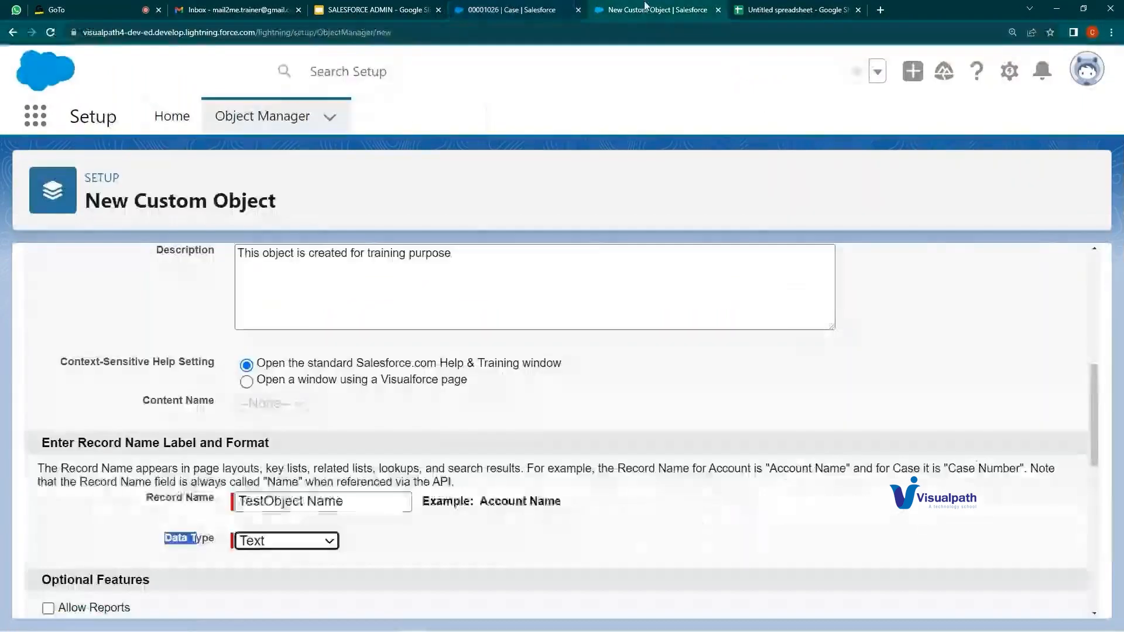
pyautogui.click(345, 500)
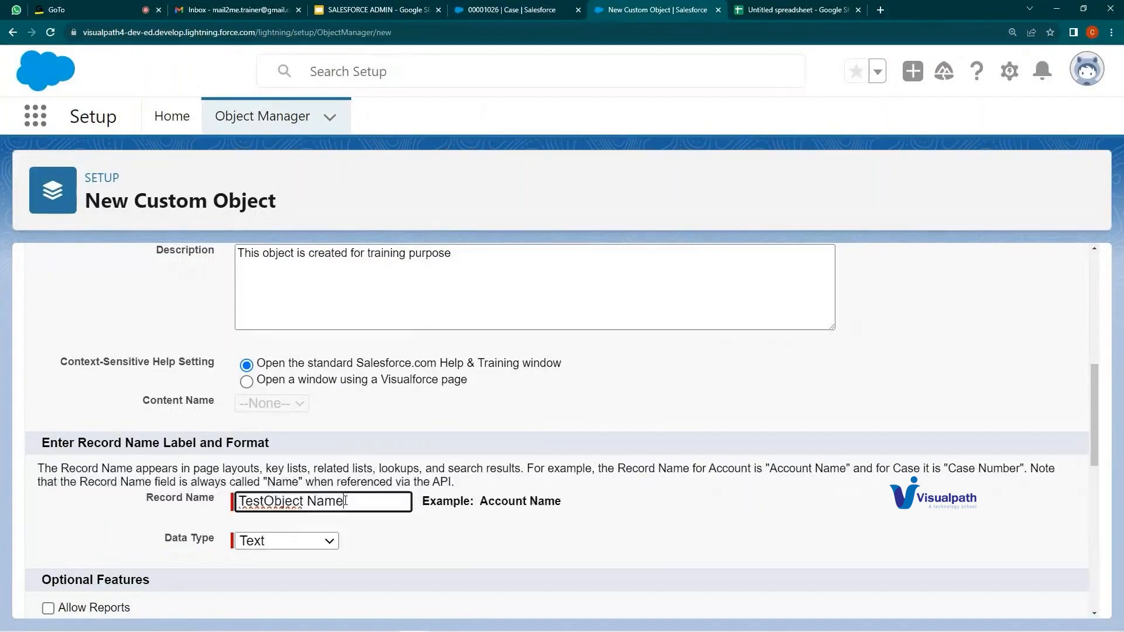
pyautogui.tripleClick(344, 501)
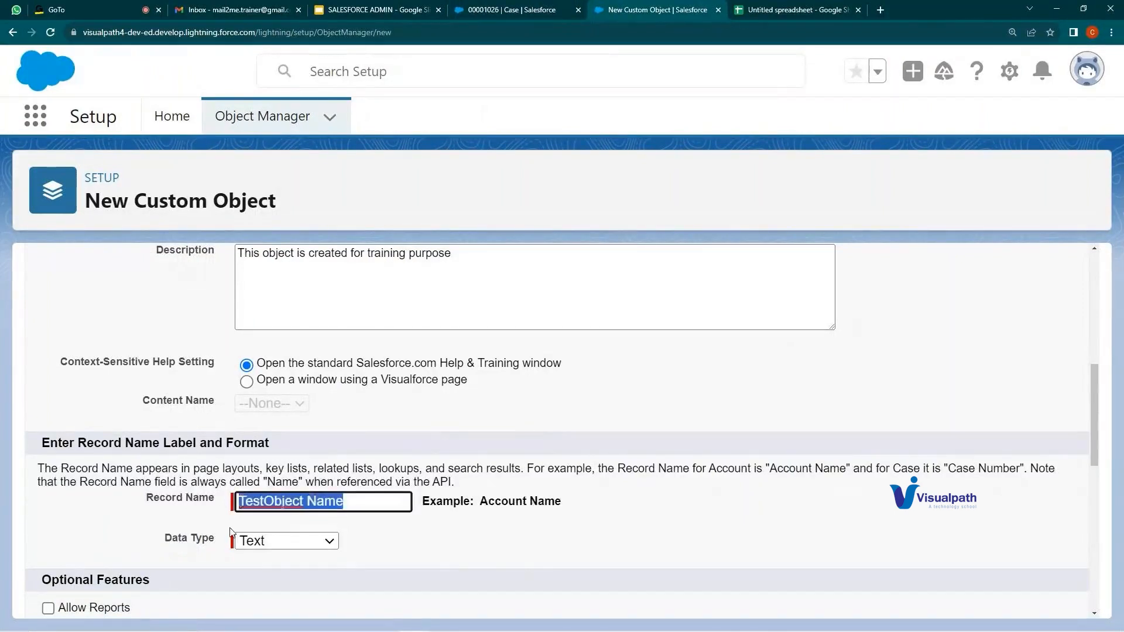
pyautogui.click(254, 541)
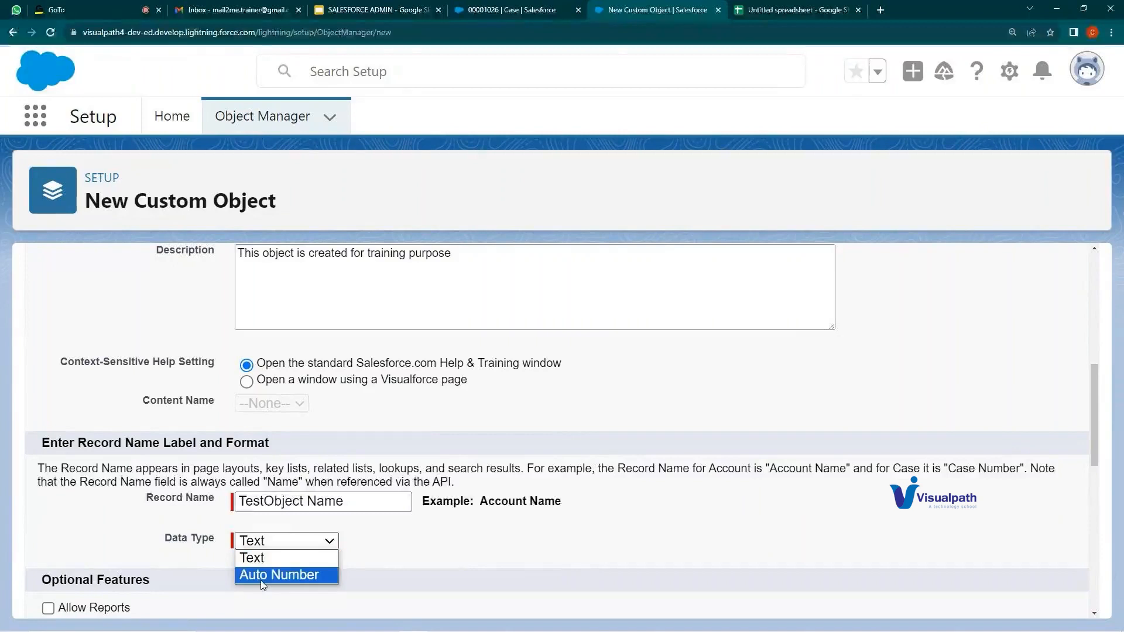
pyautogui.click(255, 562)
pyautogui.moveTo(348, 508); pyautogui.dragTo(253, 503)
pyautogui.click(511, 10)
pyautogui.click(318, 116)
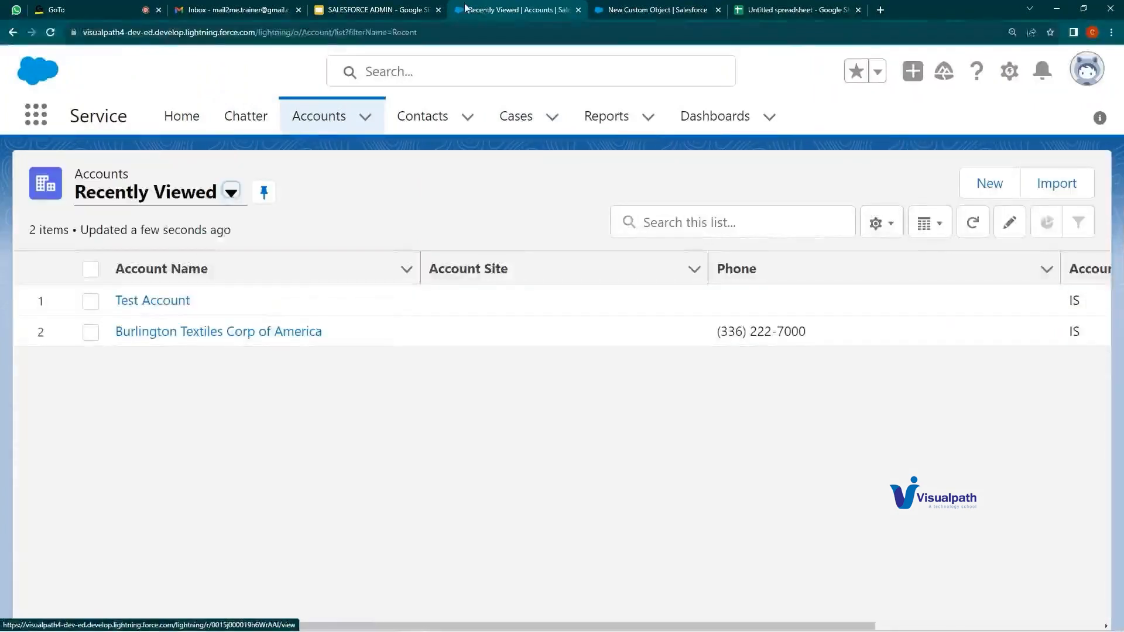
# - Examine the Account Name field in the Account object's Fields & Relationships and return to the object list
pyautogui.click(655, 10)
pyautogui.click(253, 117)
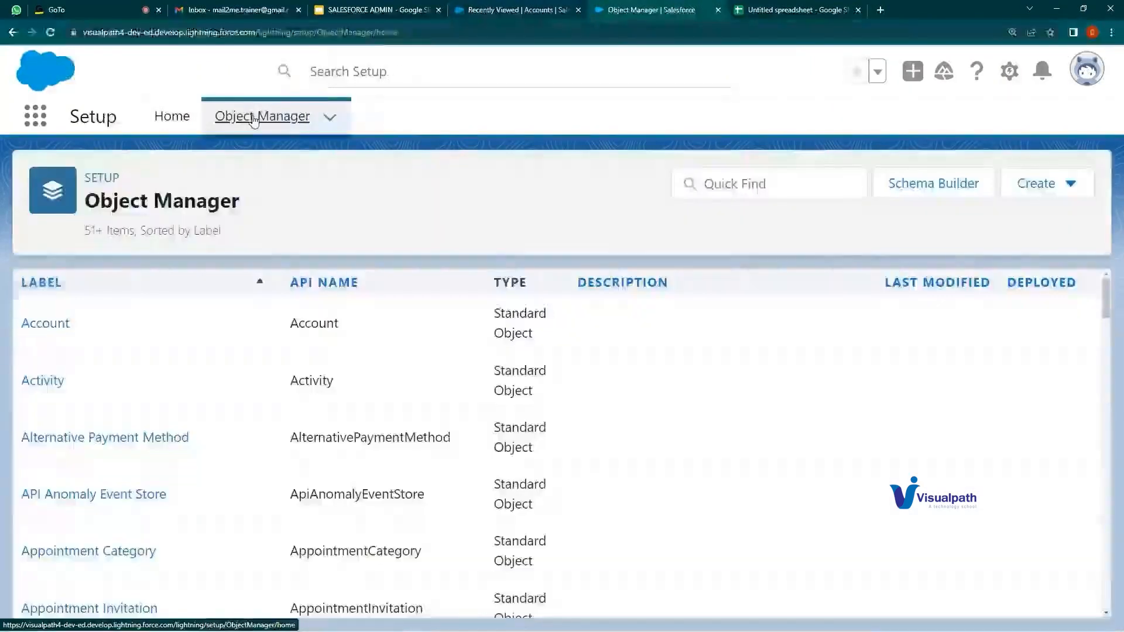
pyautogui.click(43, 321)
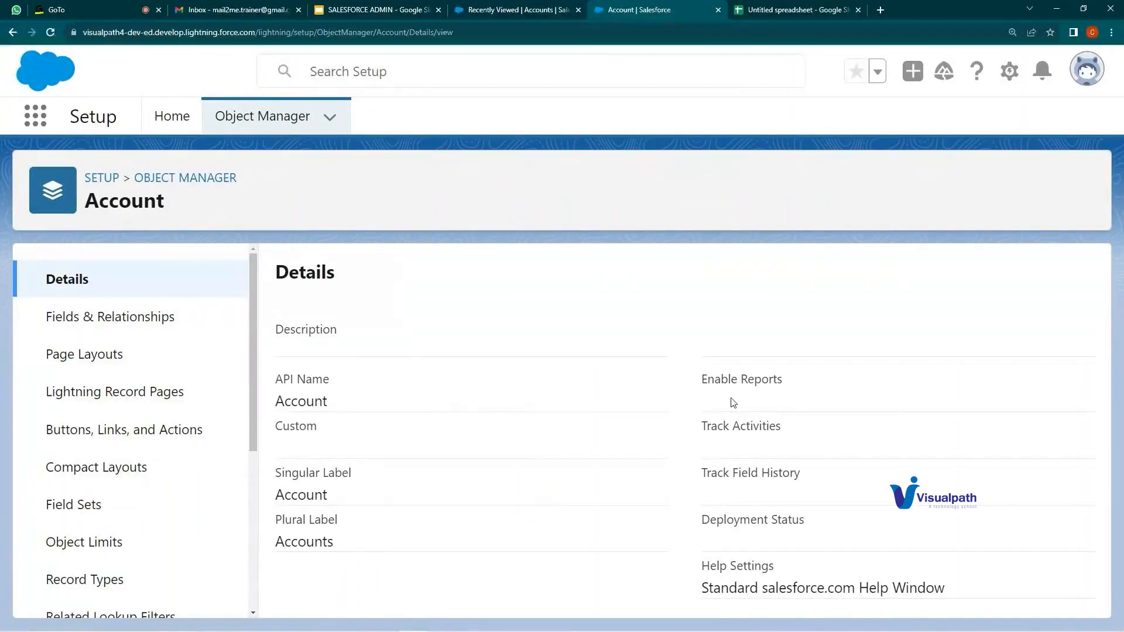
pyautogui.click(185, 318)
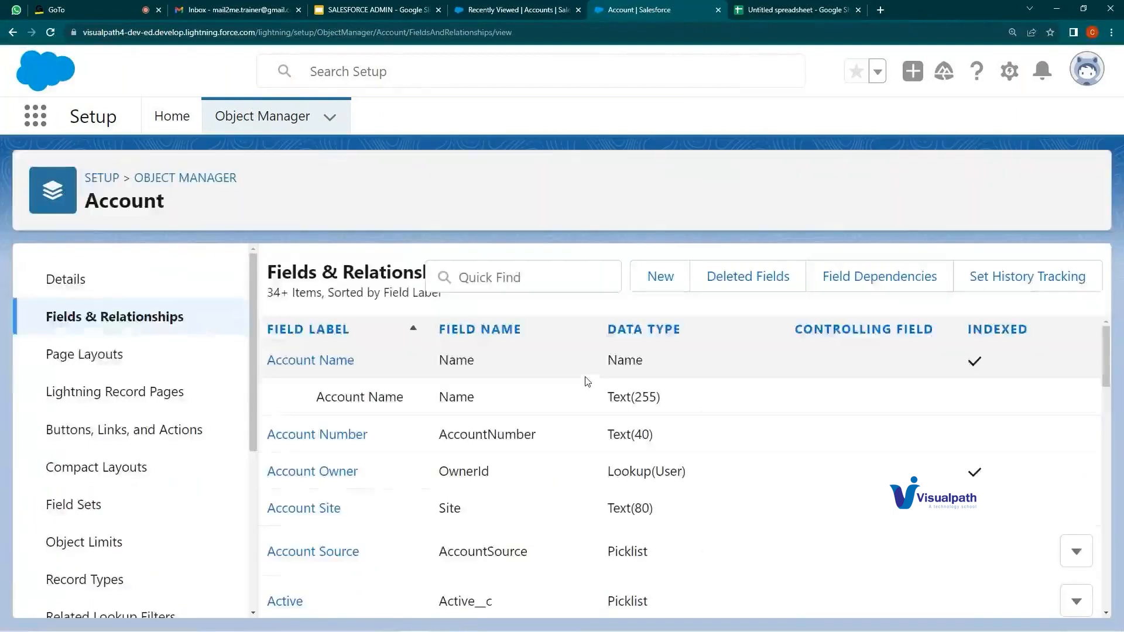
pyautogui.moveTo(316, 359); pyautogui.dragTo(267, 360)
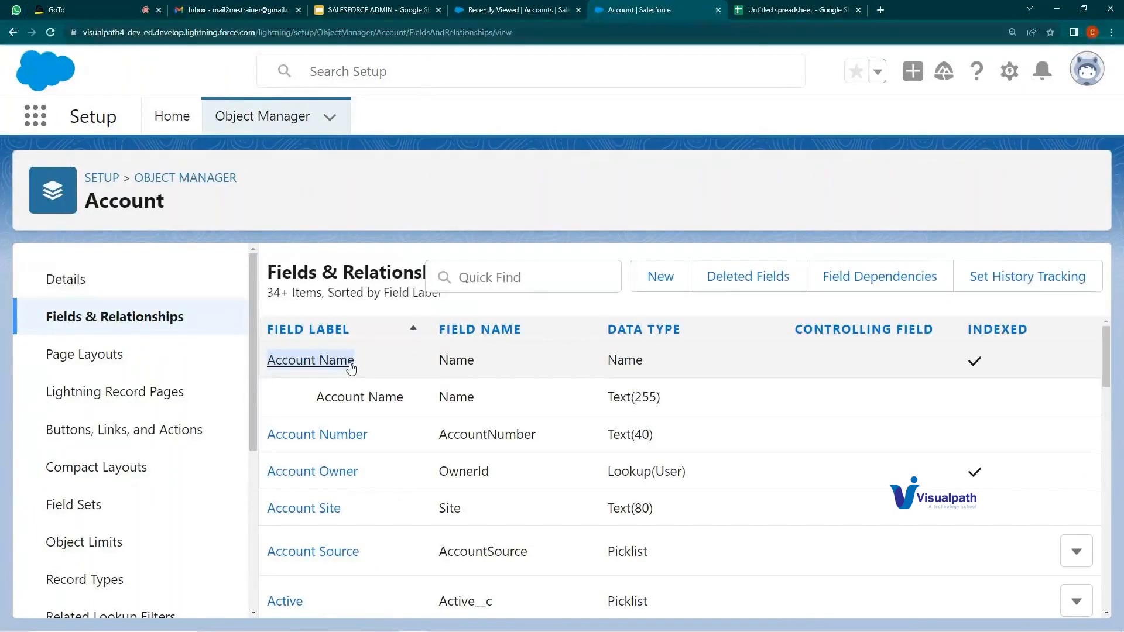
pyautogui.click(263, 117)
pyautogui.click(822, 183)
pyautogui.write('Test ')
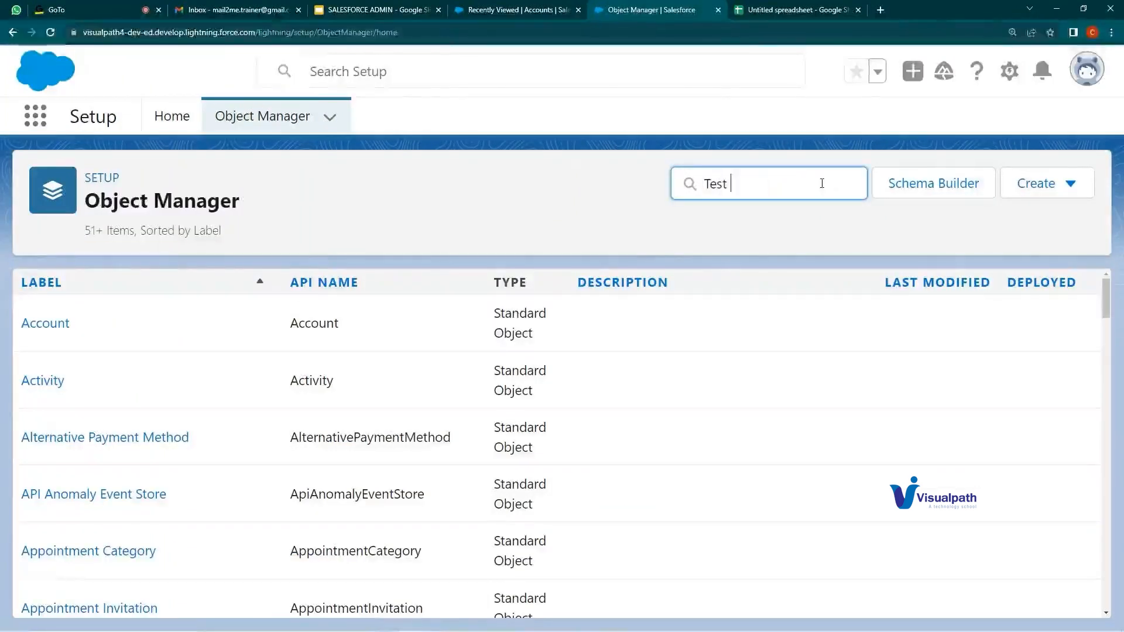
pyautogui.write('Cu')
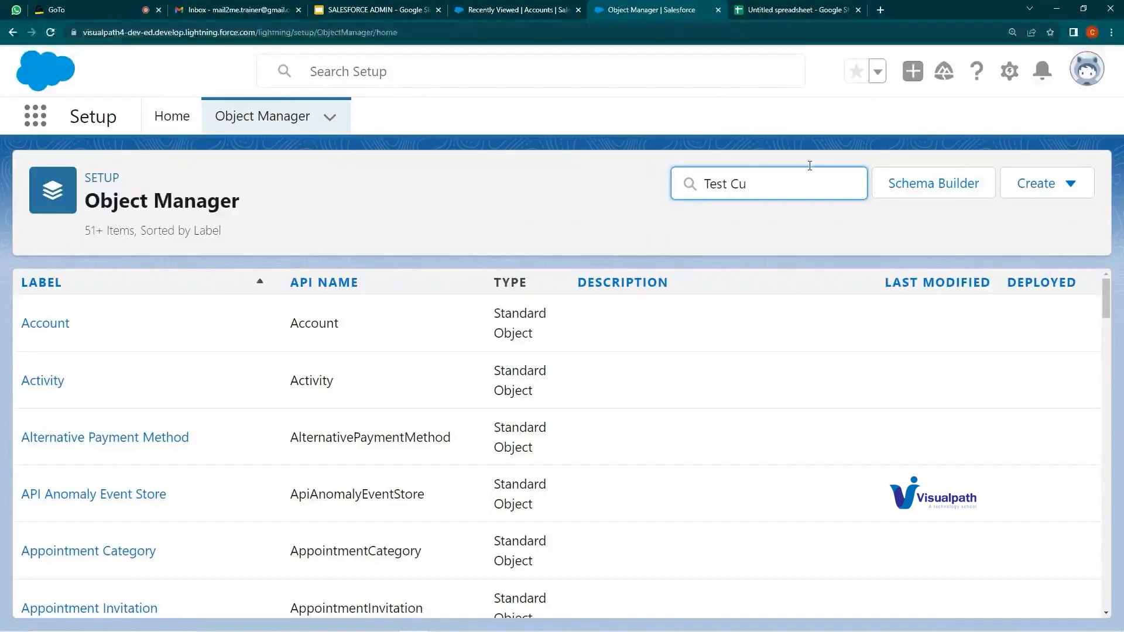
pyautogui.press('BackSpace')
pyautogui.press('BackSpace')
pyautogui.press('BackSpace')
pyautogui.moveTo(821, 187); pyautogui.dragTo(646, 171)
pyautogui.write('C')
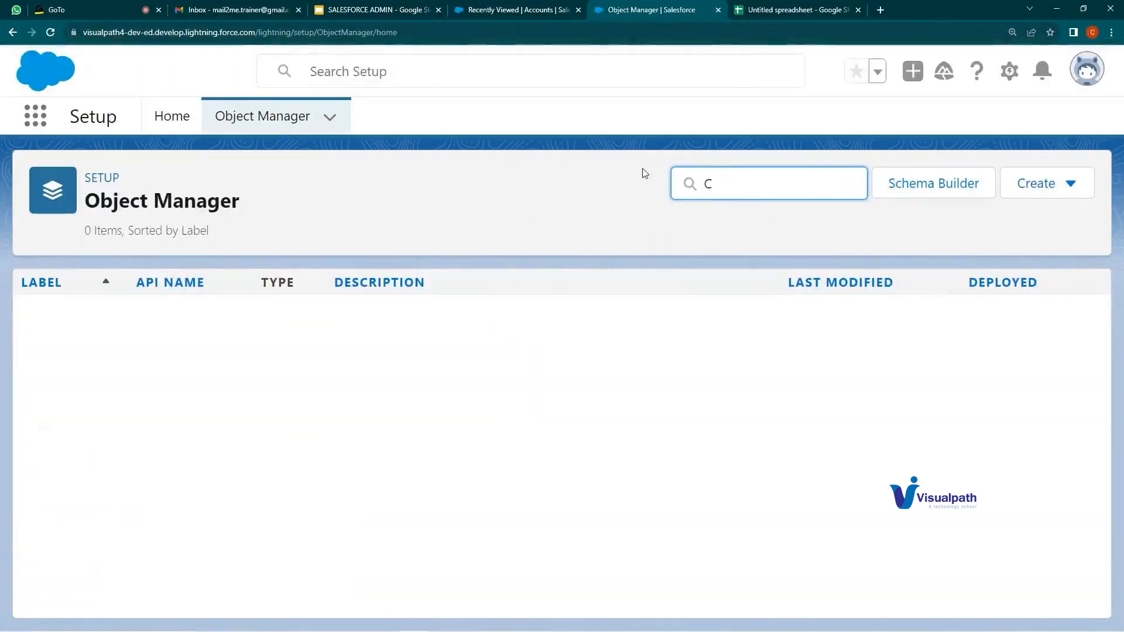
pyautogui.press('BackSpace')
# - Start a new custom object with the label "Test Object" and plural label "Test Objects", leaving the vowel sound option off
pyautogui.click(1058, 189)
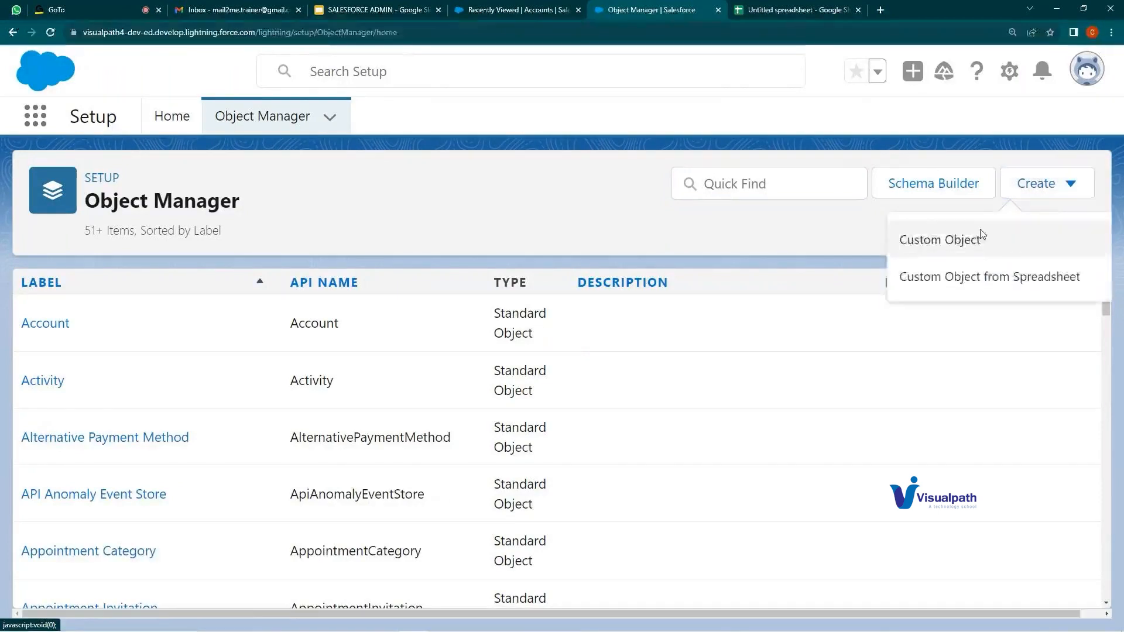
pyautogui.click(917, 239)
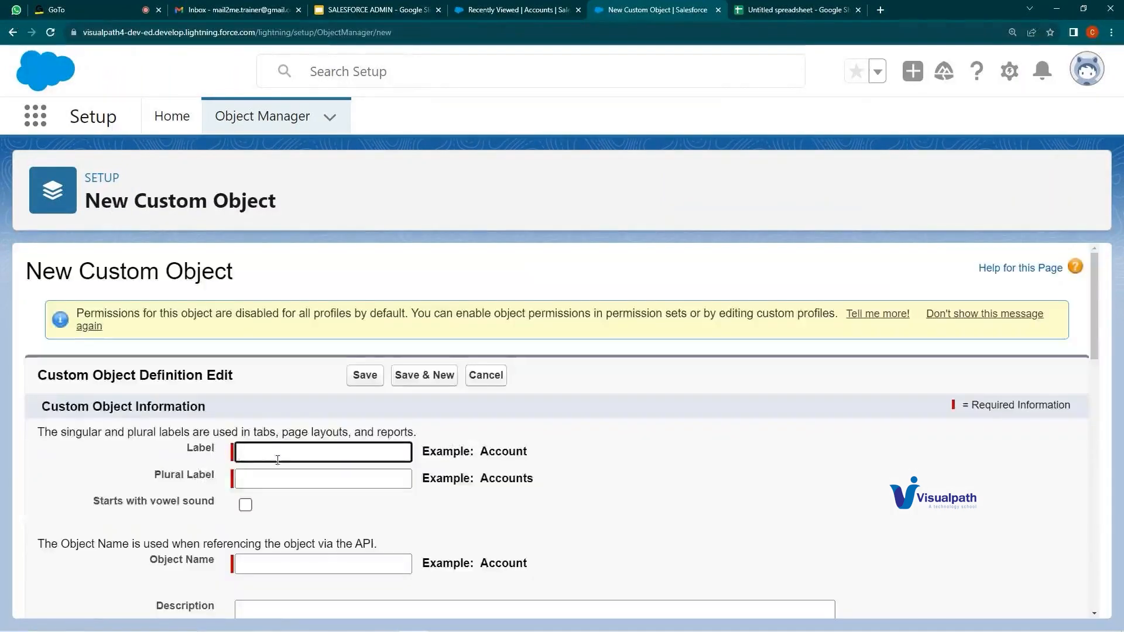
pyautogui.write('Test Object')
pyautogui.press('Tab')
pyautogui.write('Test Objects')
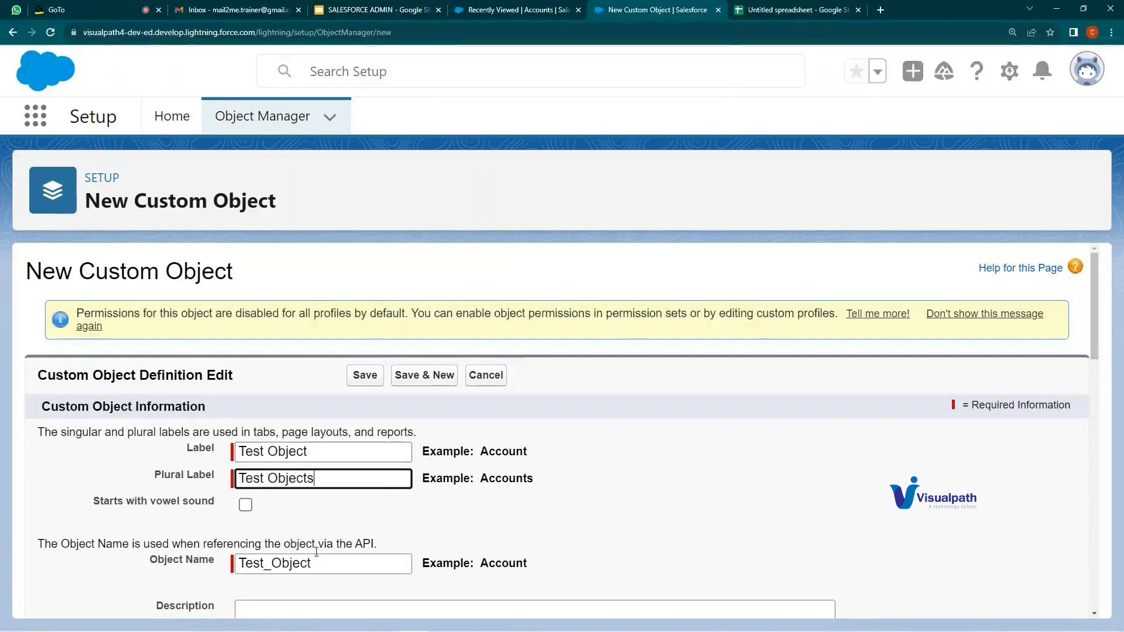
pyautogui.click(247, 505)
pyautogui.click(248, 506)
# - Enter "This Object is created for training purpose" as the custom object's description
pyautogui.scroll(-4, 381, 499)
pyautogui.click(353, 421)
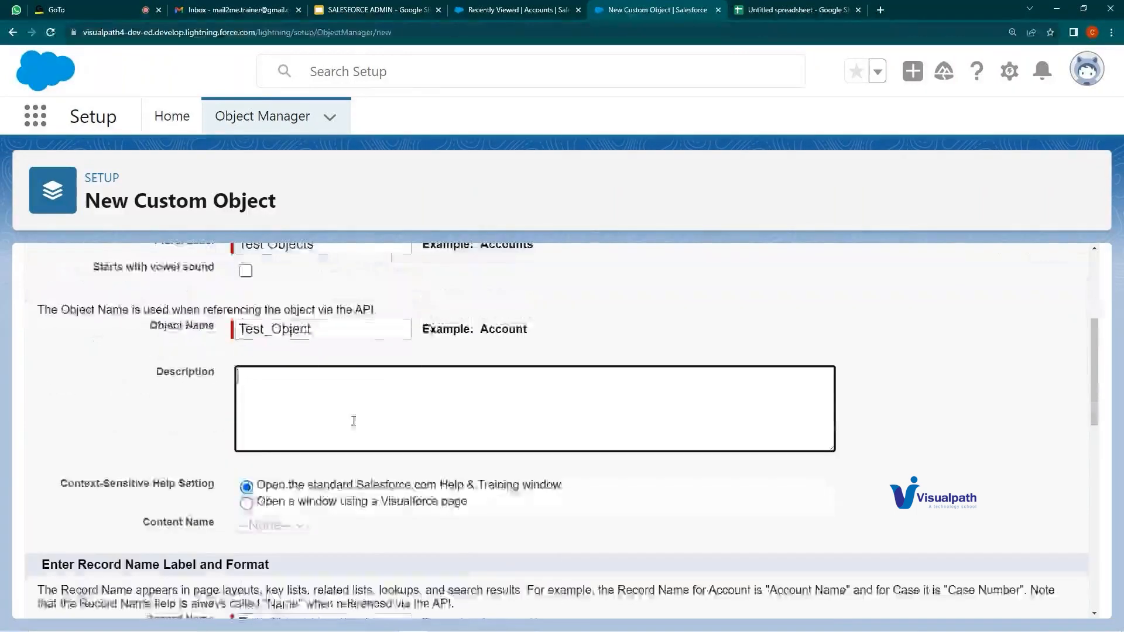
pyautogui.write('This ')
pyautogui.write('O')
pyautogui.write('bject is cr')
pyautogui.write('et')
pyautogui.write('ated fo')
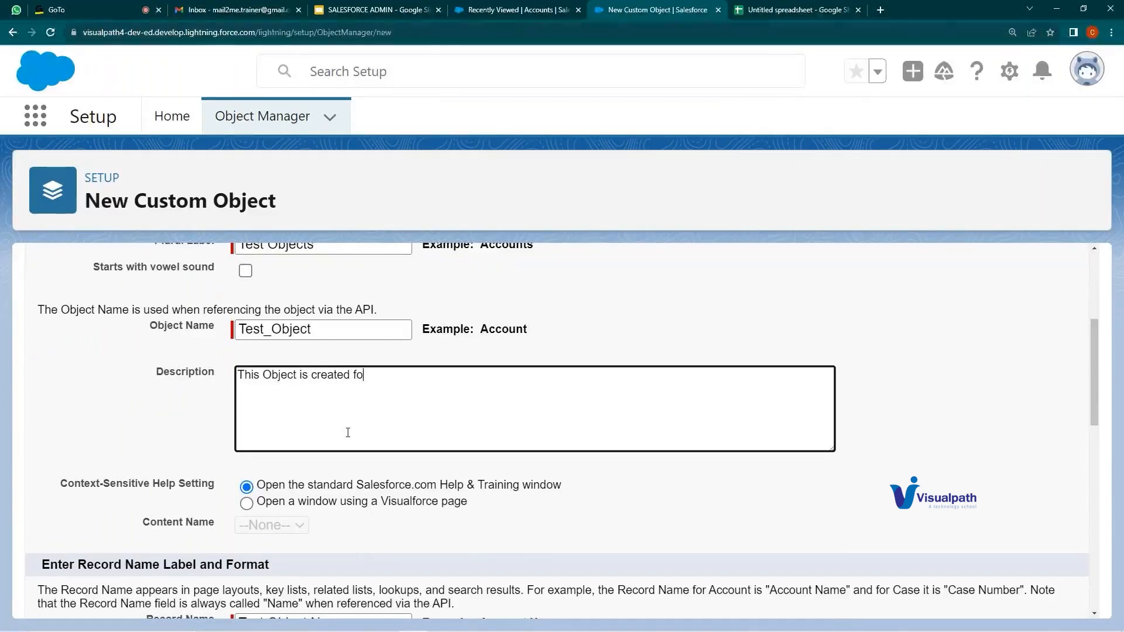
pyautogui.write('r training purpose')
# - Set the record name's data type to Auto Number and change the record name to "Test Object Number"
pyautogui.scroll(-3, 348, 432)
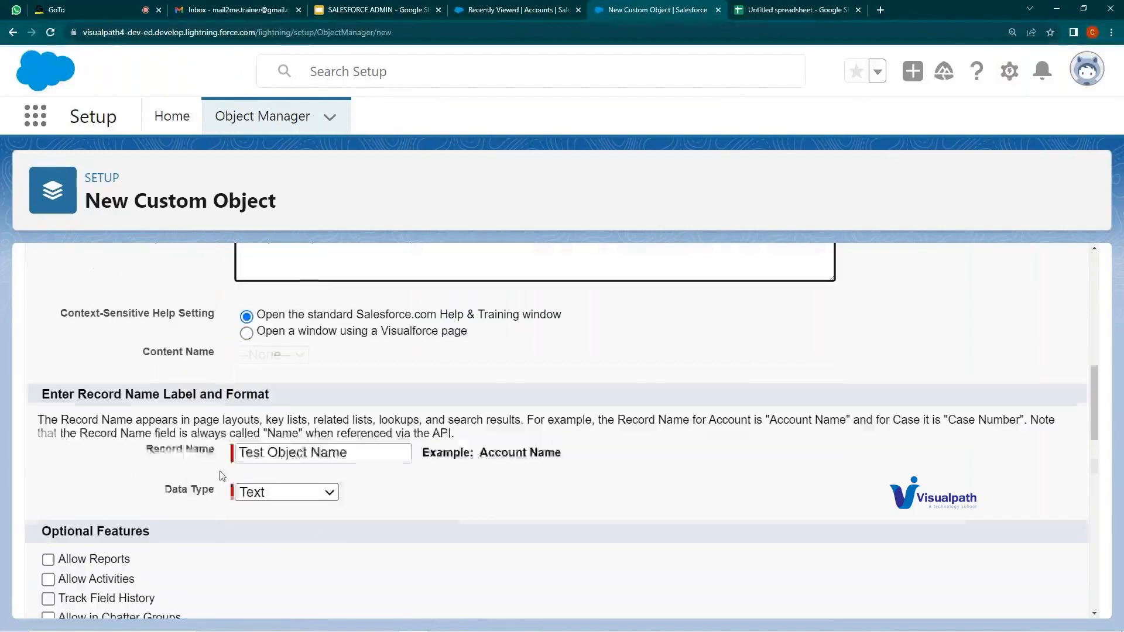
pyautogui.click(296, 488)
pyautogui.click(243, 520)
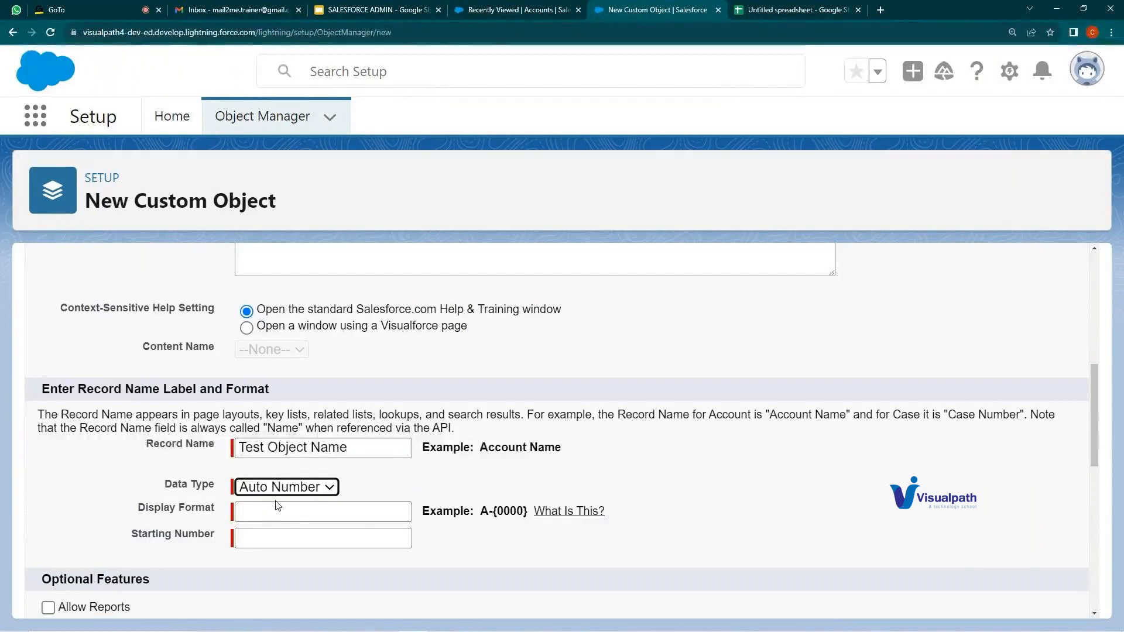
pyautogui.click(390, 448)
pyautogui.click(417, 448)
pyautogui.click(383, 448)
pyautogui.press('BackSpace')
pyautogui.press('BackSpace')
pyautogui.press('BackSpace')
pyautogui.write('umber')
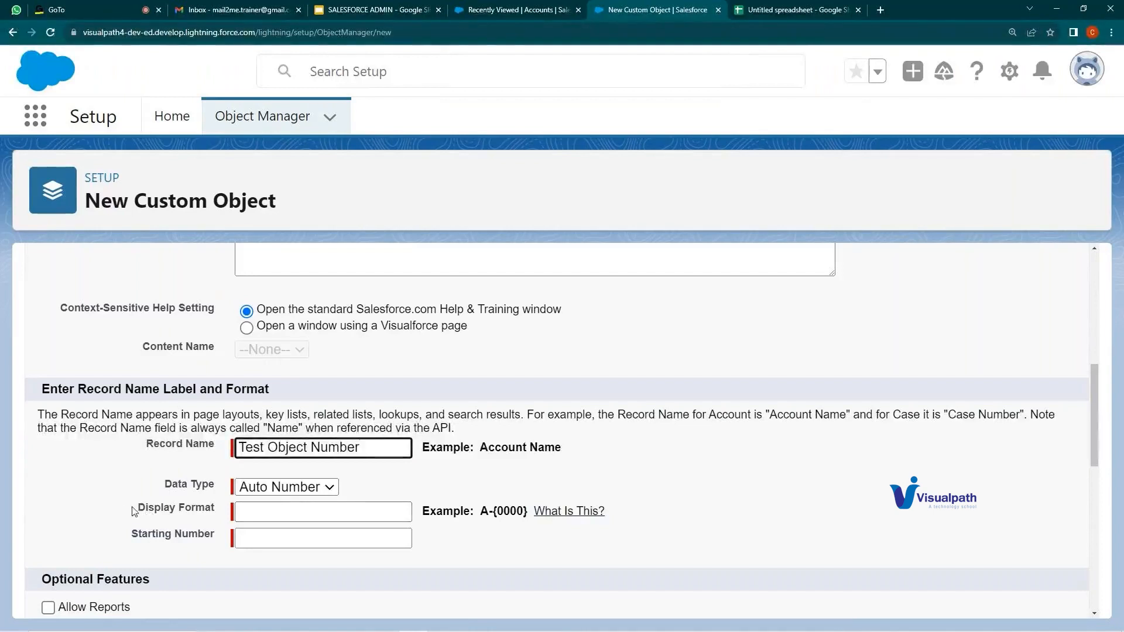
# - Check the Case Number format of the existing case in the Service app's Cases list
pyautogui.click(495, 9)
pyautogui.click(512, 120)
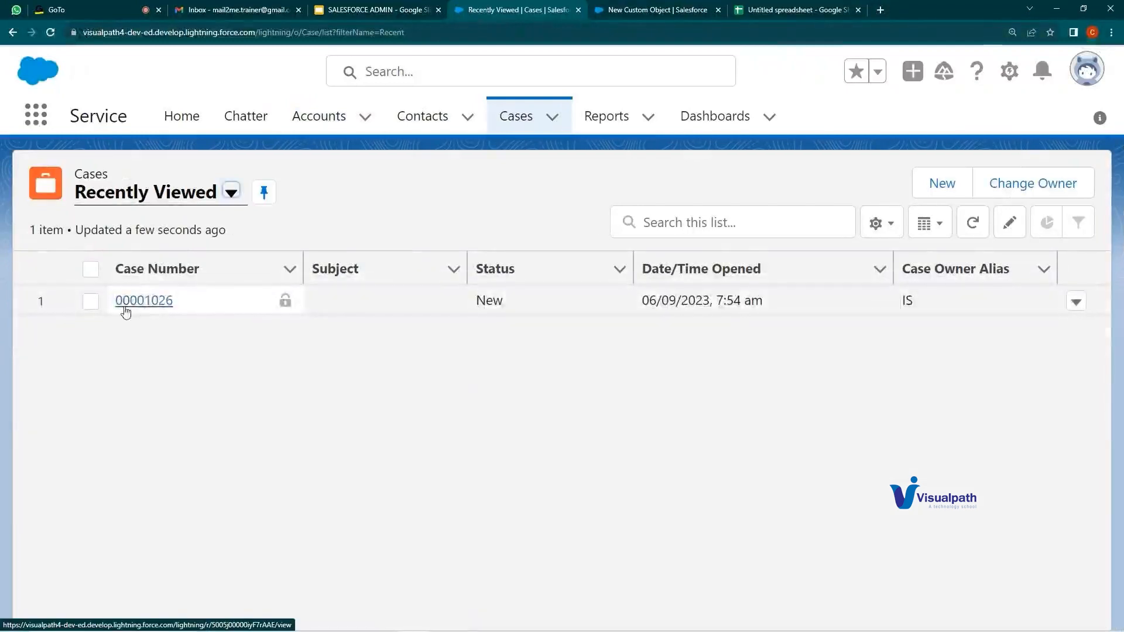
pyautogui.moveTo(114, 306); pyautogui.dragTo(184, 311)
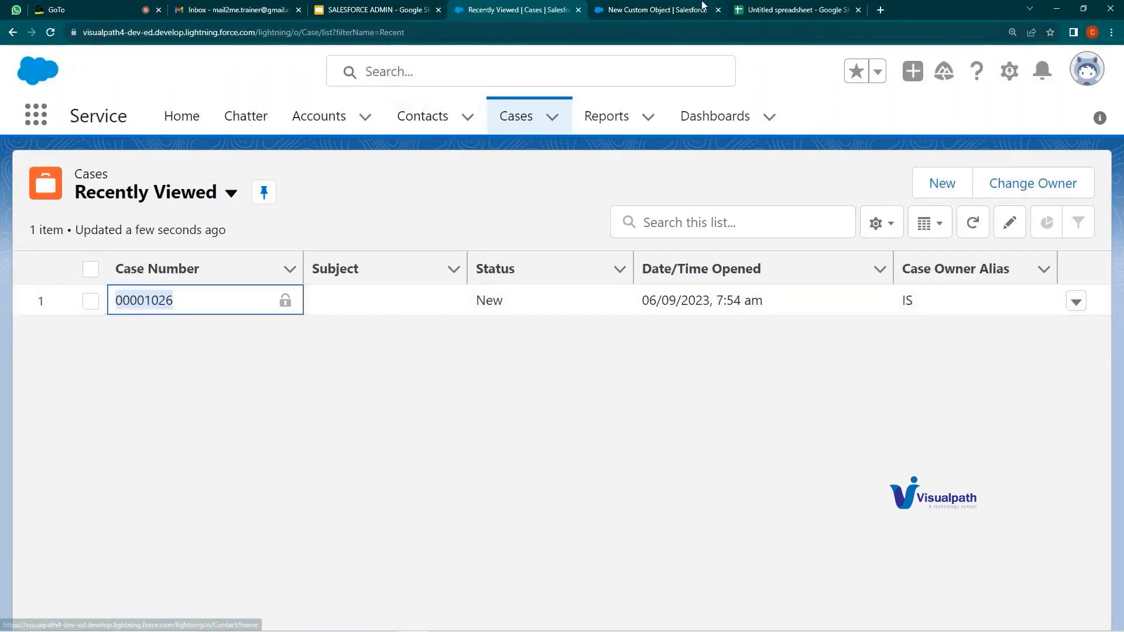
# - Back in the new custom object form, set the display format to TO-{00000} and the starting number to 1
pyautogui.click(652, 10)
pyautogui.click(325, 508)
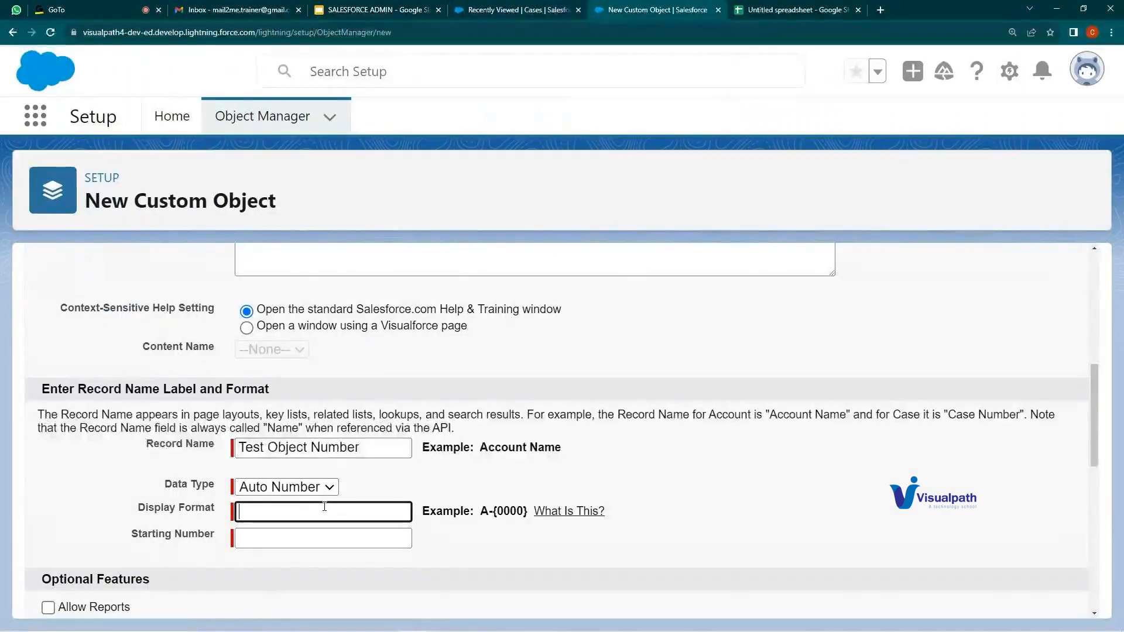
pyautogui.write('TO-{')
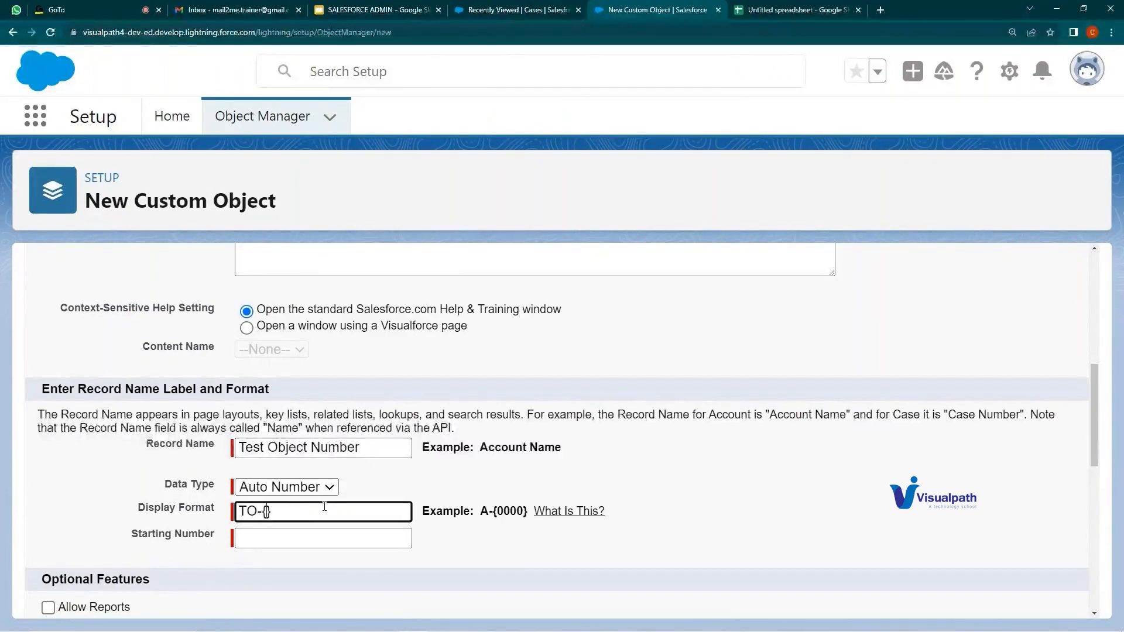
pyautogui.write('0')
pyautogui.moveTo(422, 511); pyautogui.dragTo(527, 511)
pyautogui.click(274, 511)
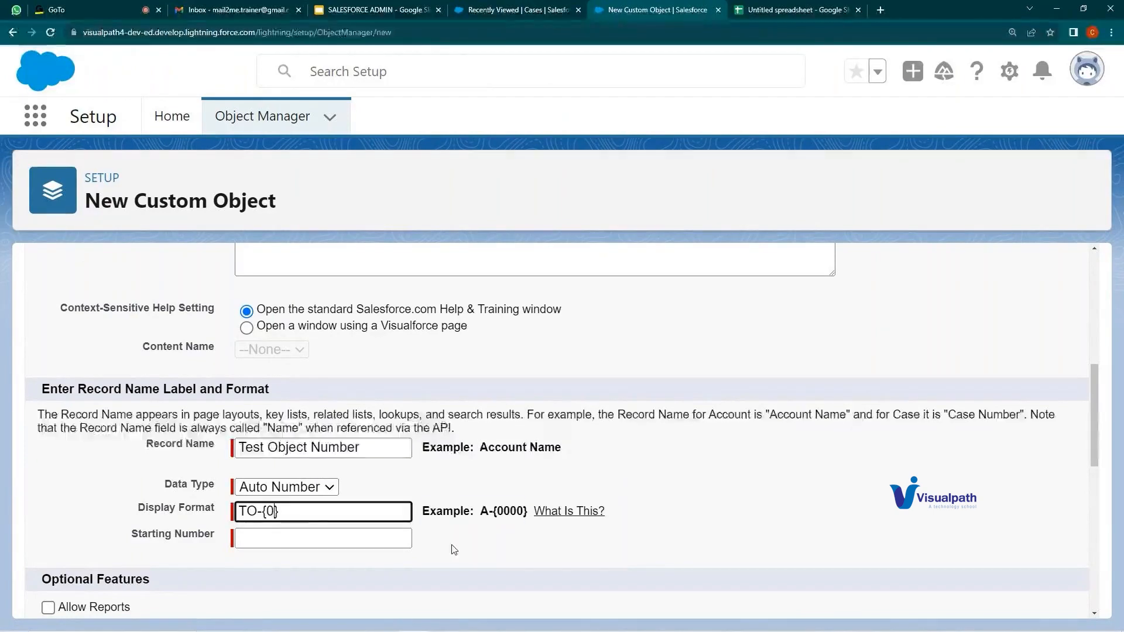
pyautogui.write('0000')
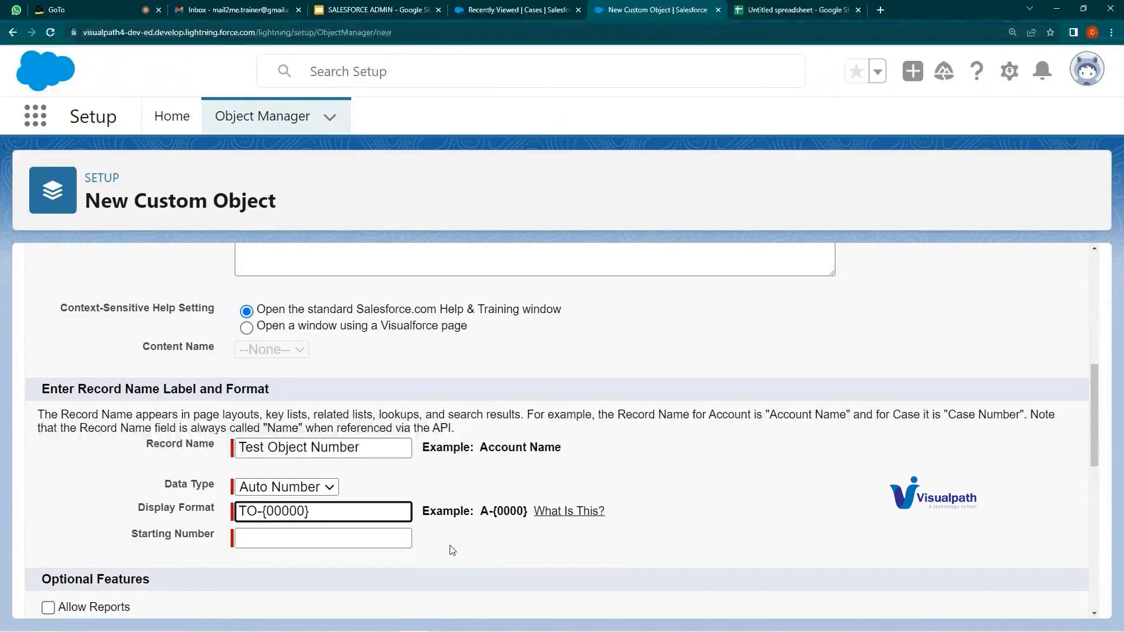
pyautogui.click(275, 542)
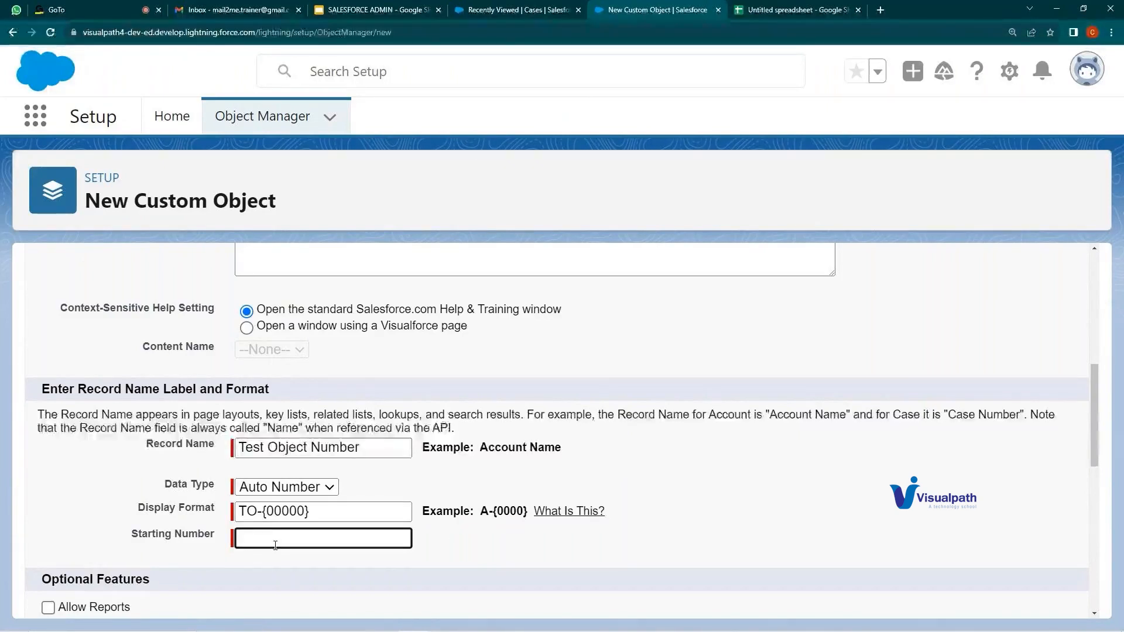
pyautogui.click(690, 492)
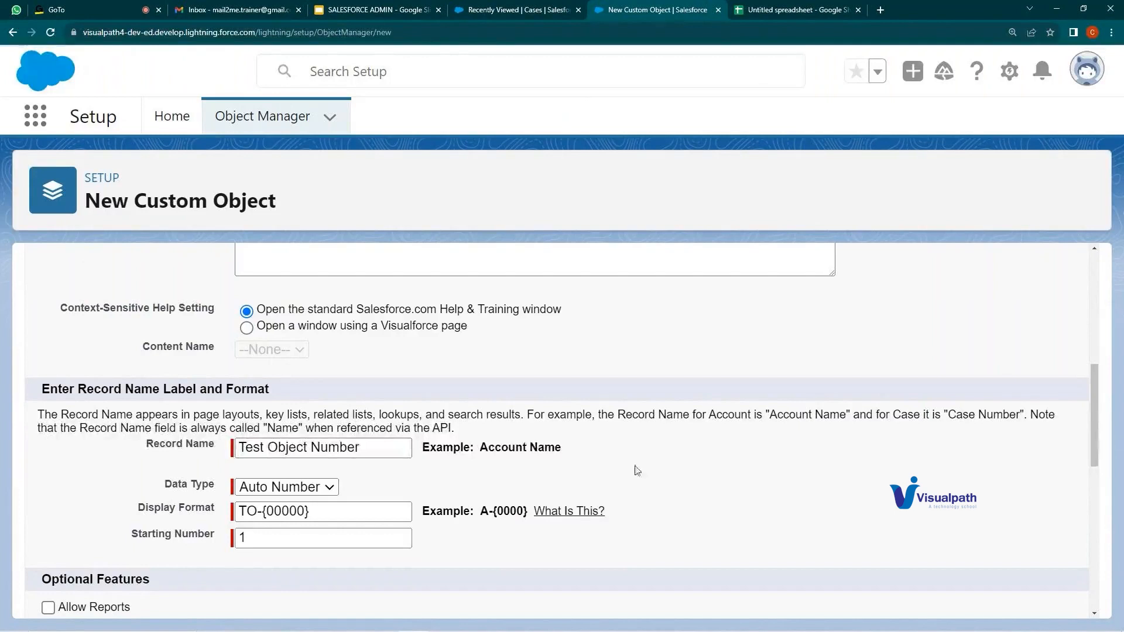
# - Review the record name's data type options, display format and starting number in the new custom object form
pyautogui.scroll(-2, 636, 450)
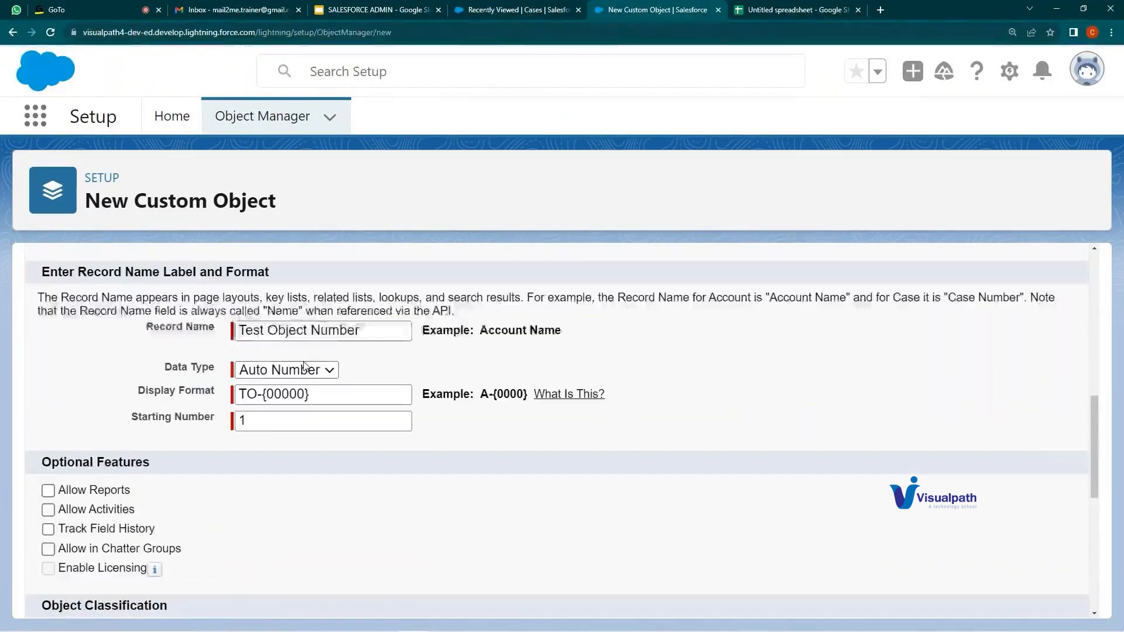
pyautogui.moveTo(162, 368); pyautogui.dragTo(315, 376)
pyautogui.click(315, 376)
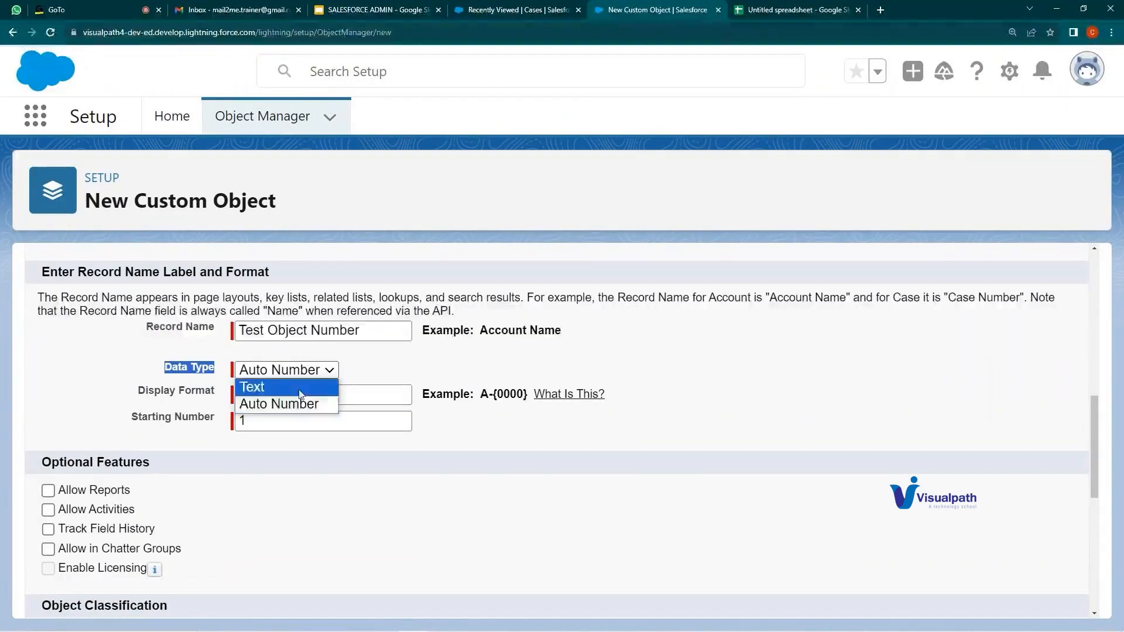
pyautogui.press('Up')
pyautogui.click(138, 419)
pyautogui.moveTo(145, 393); pyautogui.dragTo(266, 393)
pyautogui.moveTo(139, 417); pyautogui.dragTo(272, 419)
pyautogui.scroll(-5, 272, 454)
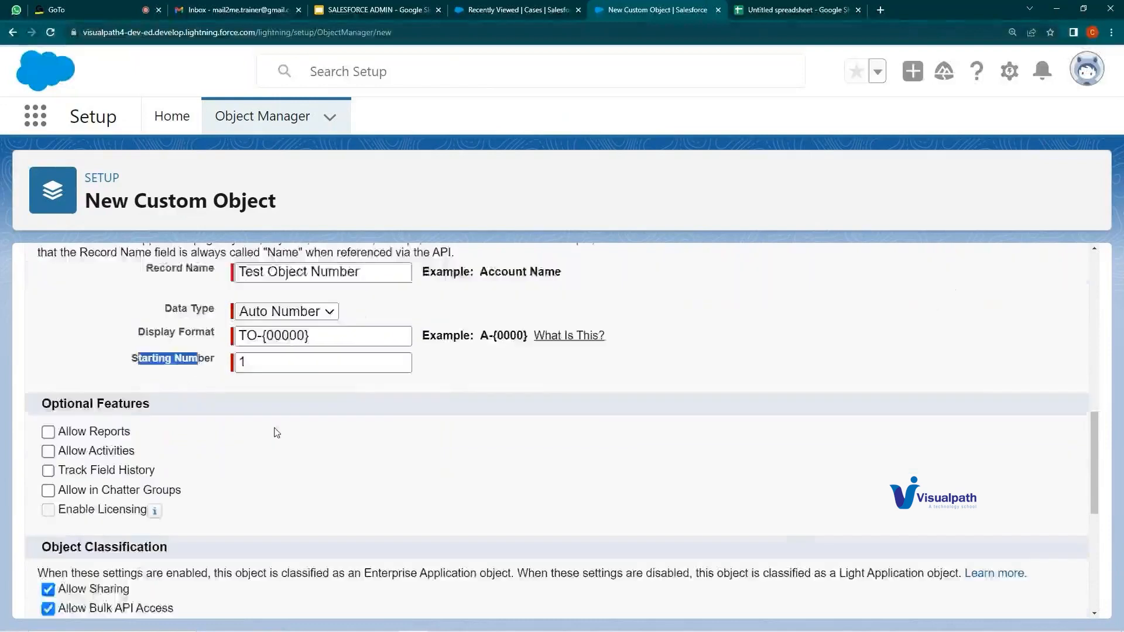
# - Examine the Optional Features available for the custom object, including reports, activities and field history tracking
pyautogui.scroll(3, 278, 421)
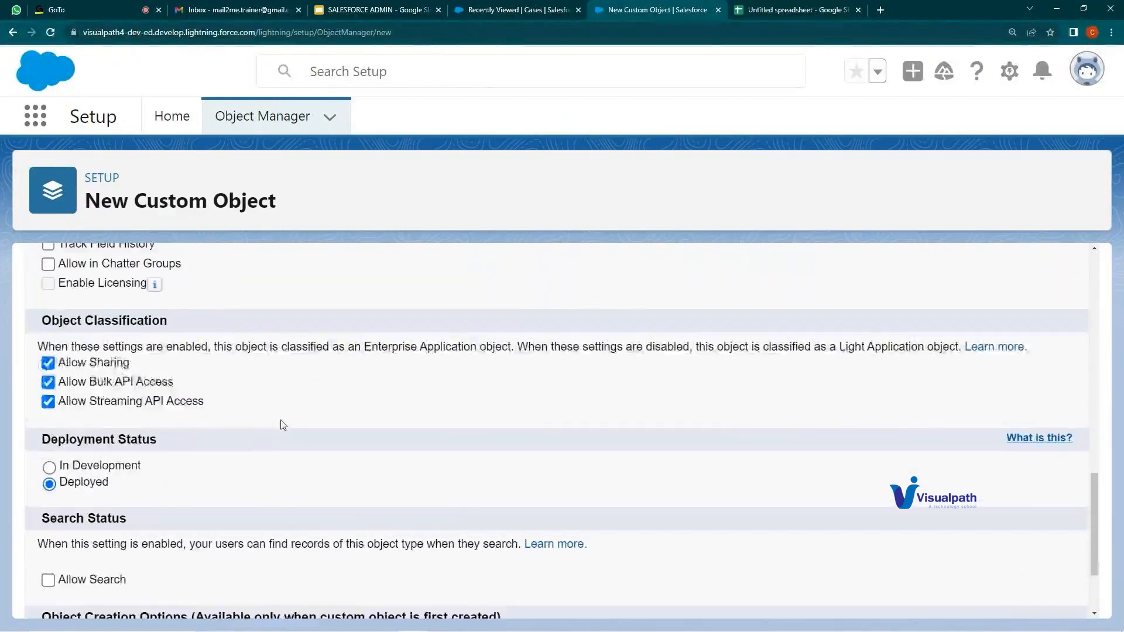
pyautogui.moveTo(66, 375); pyautogui.dragTo(160, 377)
pyautogui.scroll(5, 320, 472)
pyautogui.scroll(3, 320, 472)
pyautogui.scroll(-8, 320, 465)
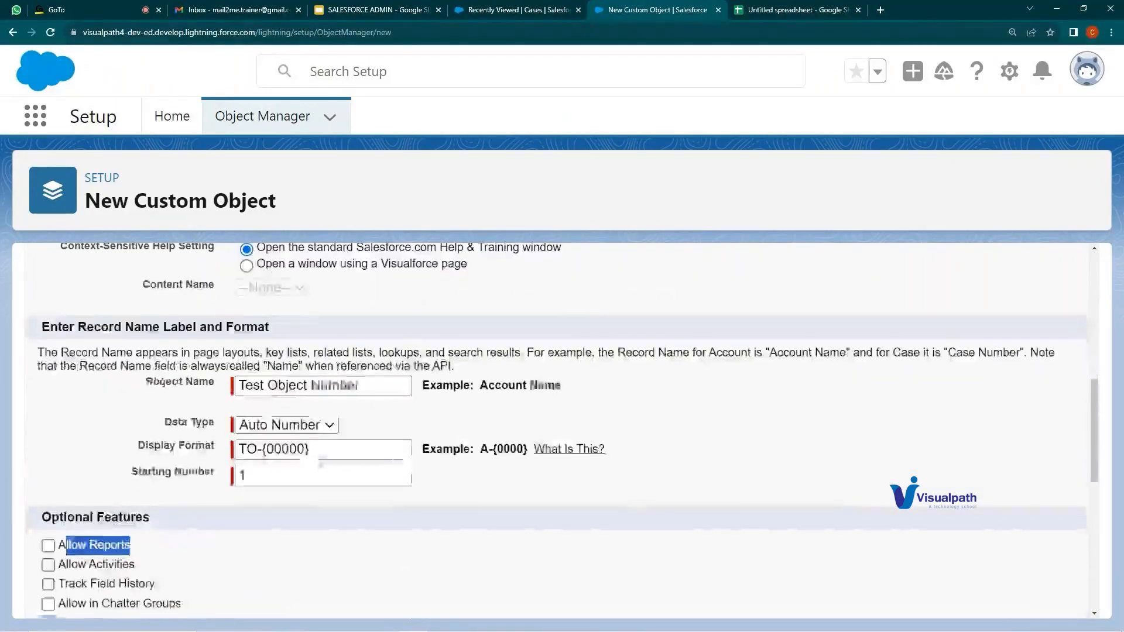
pyautogui.click(93, 378)
pyautogui.click(93, 377)
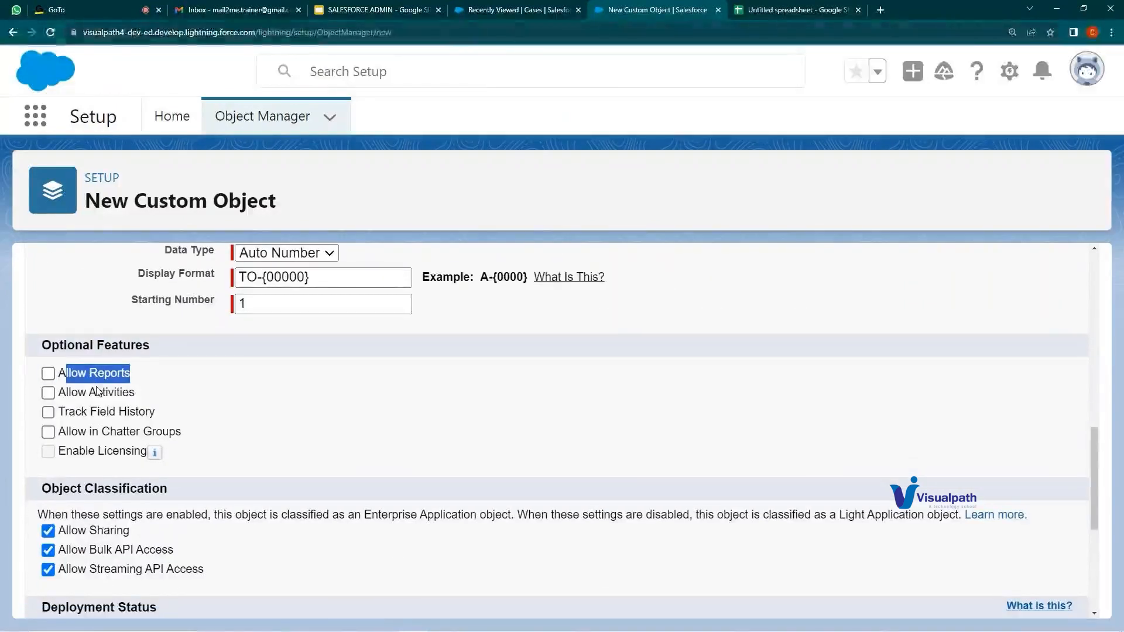
pyautogui.doubleClick(98, 392)
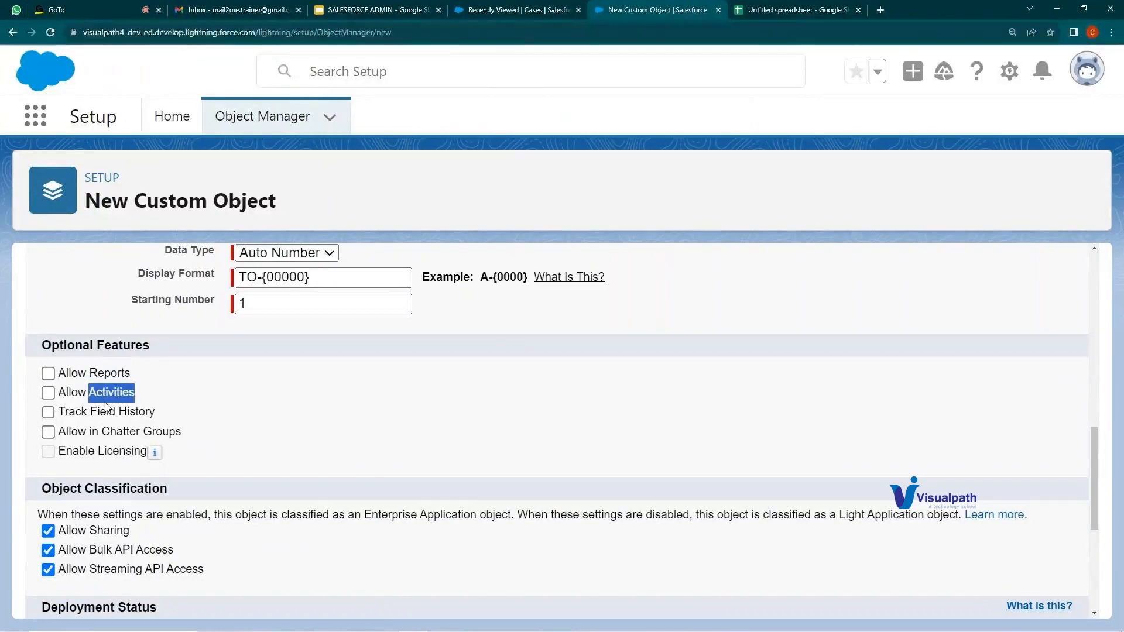
pyautogui.doubleClick(99, 411)
pyautogui.moveTo(78, 373); pyautogui.dragTo(124, 373)
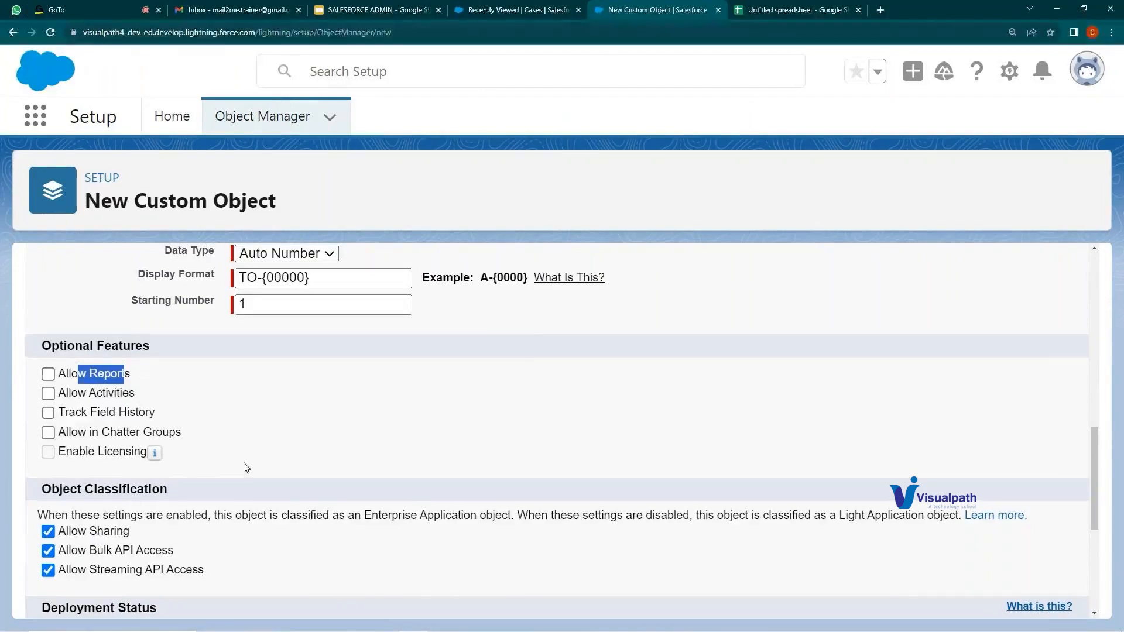
pyautogui.scroll(5, 245, 464)
pyautogui.scroll(5, 246, 459)
pyautogui.scroll(-4, 247, 459)
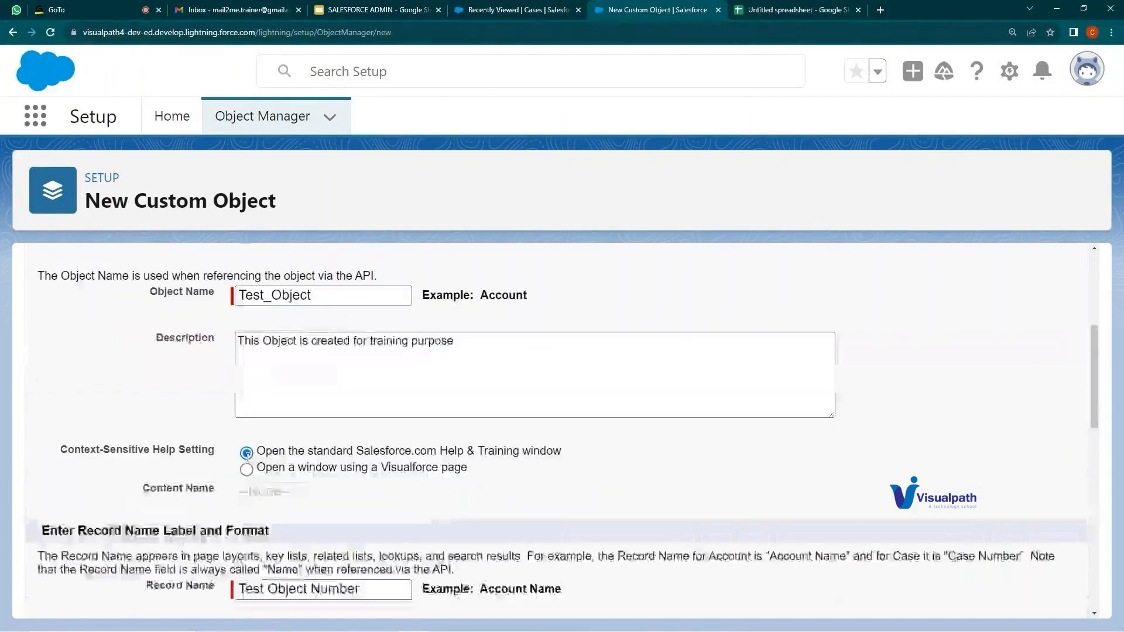
pyautogui.scroll(-7, 241, 450)
# - Enable Allow Reports, Allow Activities and Track Field History for the custom object
pyautogui.click(49, 315)
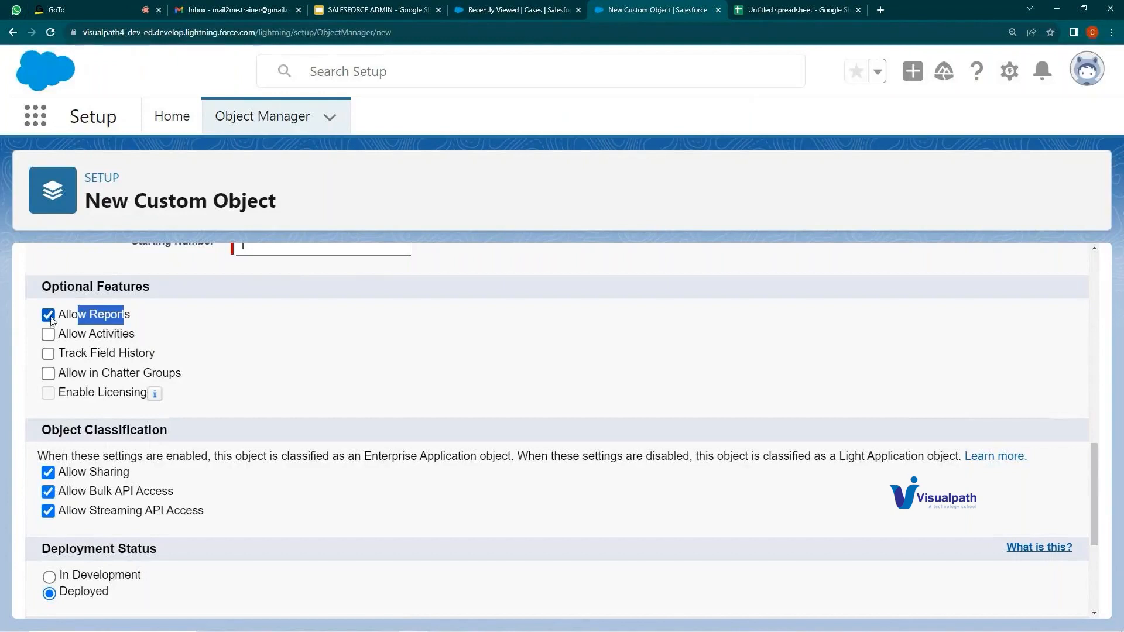
pyautogui.click(240, 320)
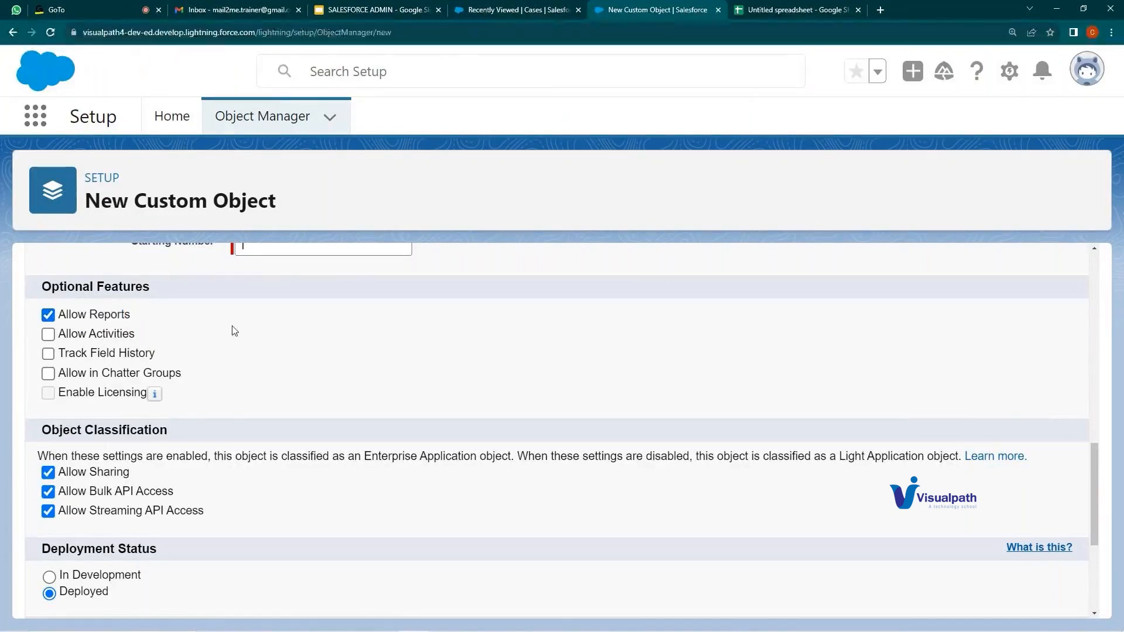
pyautogui.click(48, 337)
pyautogui.click(43, 355)
# - Examine the Object Classification and Deployment Status settings of the custom object
pyautogui.scroll(-3, 242, 480)
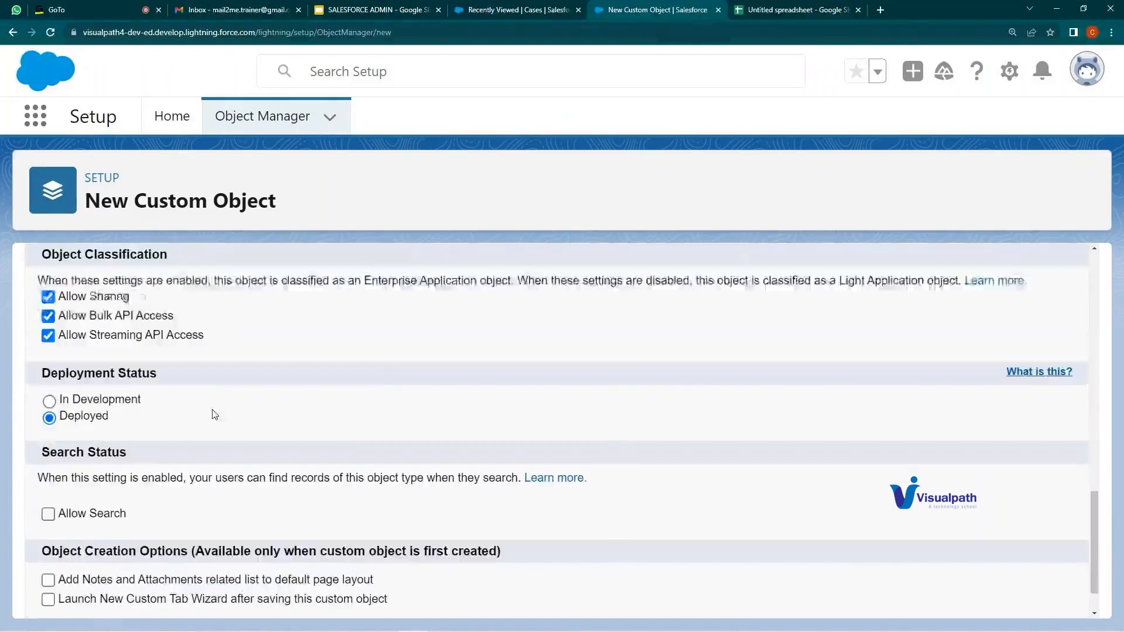
pyautogui.scroll(1, 215, 415)
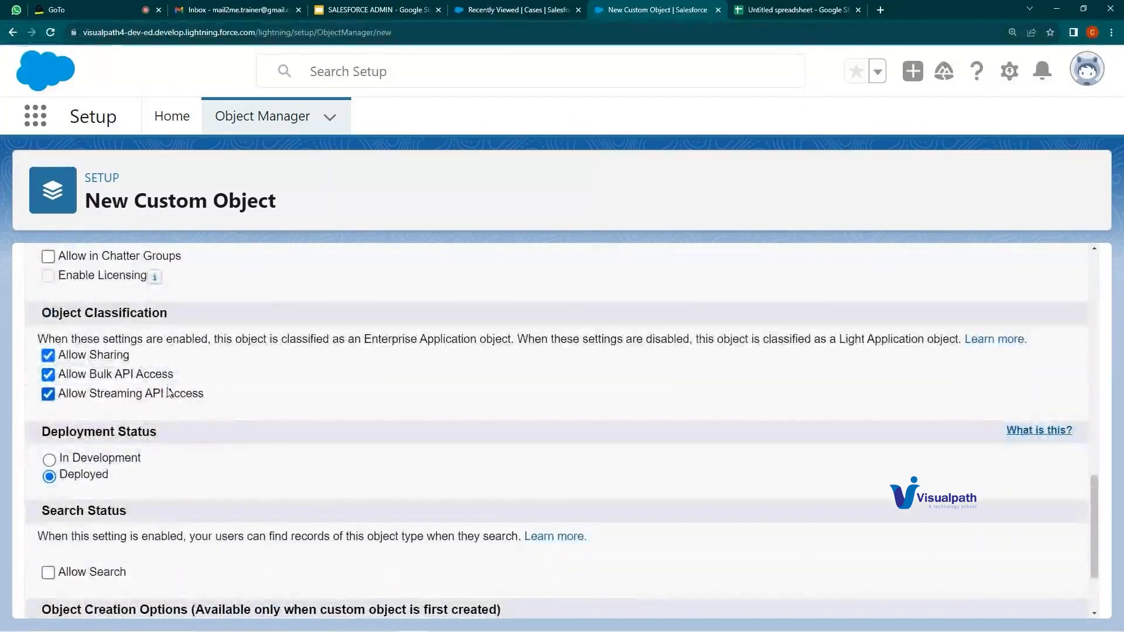
pyautogui.scroll(2, 328, 579)
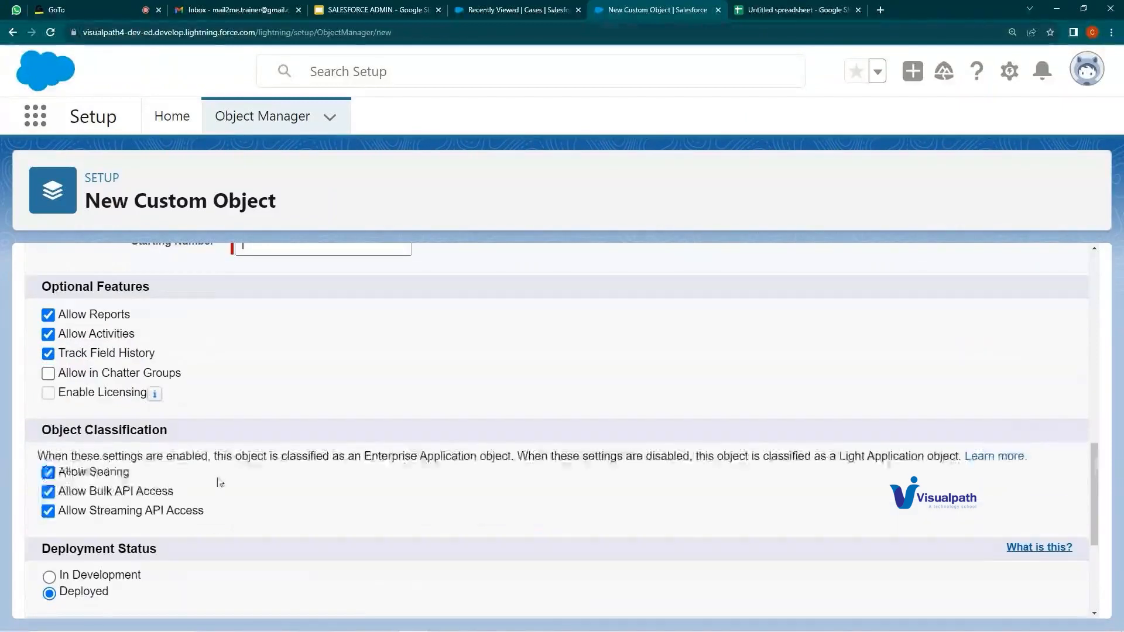
pyautogui.moveTo(60, 286); pyautogui.dragTo(205, 303)
pyautogui.moveTo(83, 429); pyautogui.dragTo(176, 472)
pyautogui.moveTo(219, 511); pyautogui.dragTo(104, 472)
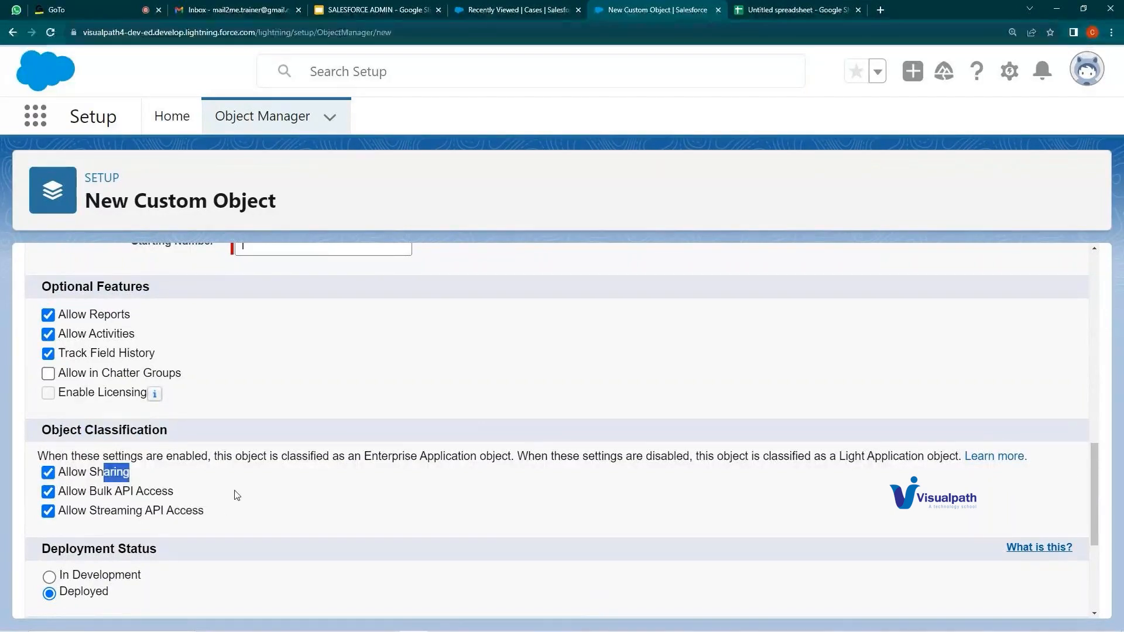
pyautogui.scroll(-1, 279, 485)
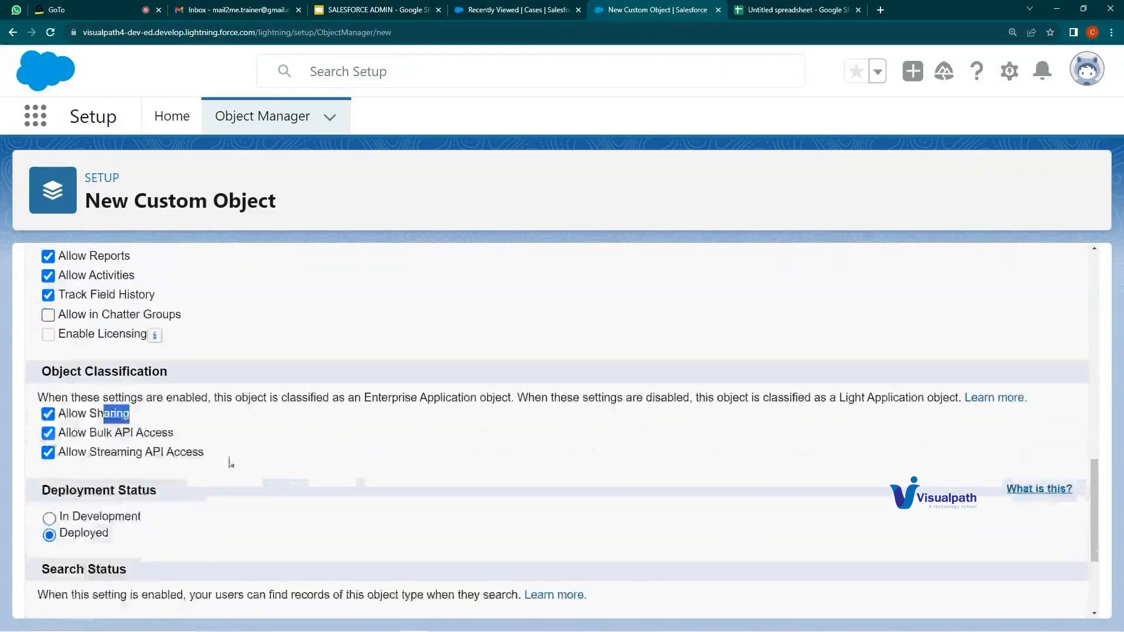
pyautogui.scroll(-1, 240, 470)
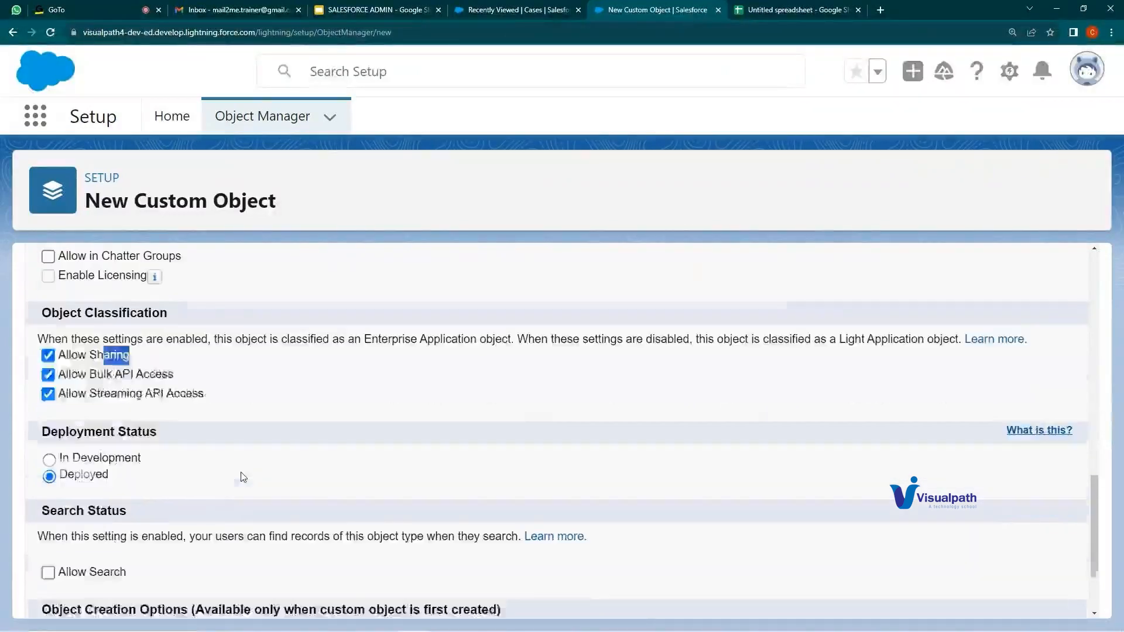
pyautogui.scroll(1, 272, 534)
# - Recheck the record name's data type choices and look over the whole custom object form from labels to creation options
pyautogui.scroll(10, 272, 534)
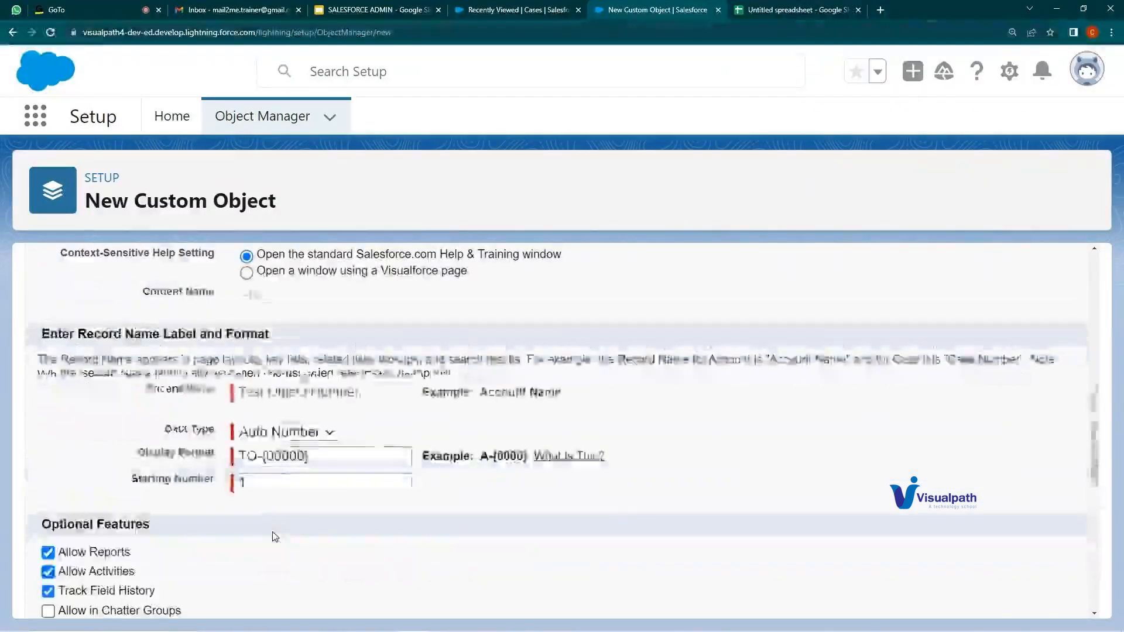
pyautogui.scroll(-2, 298, 545)
pyautogui.click(304, 546)
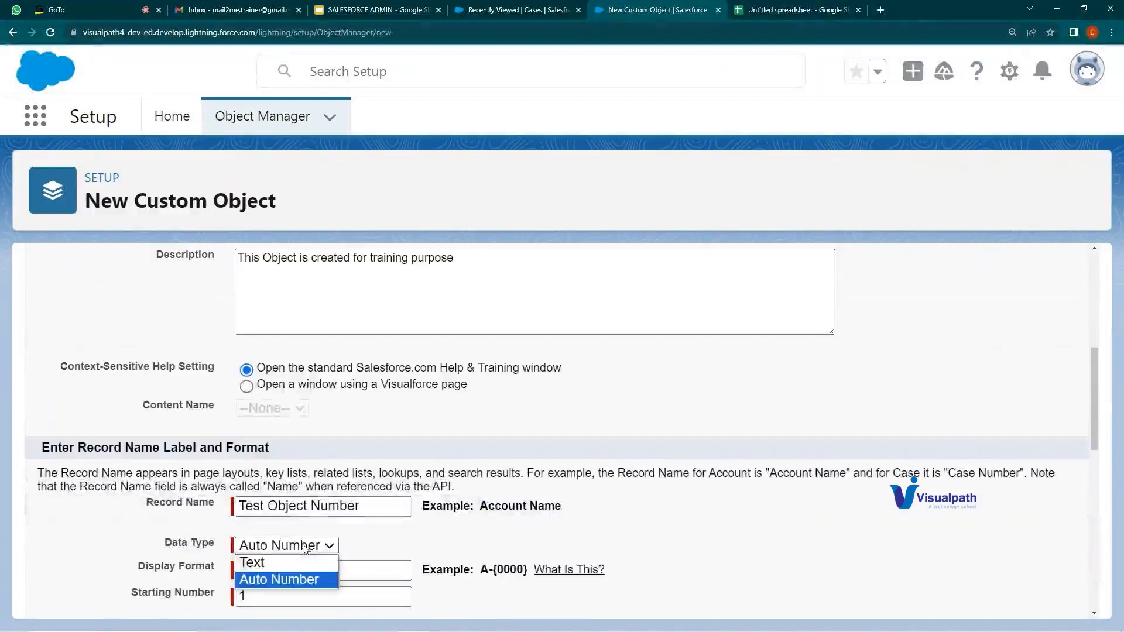
pyautogui.click(277, 575)
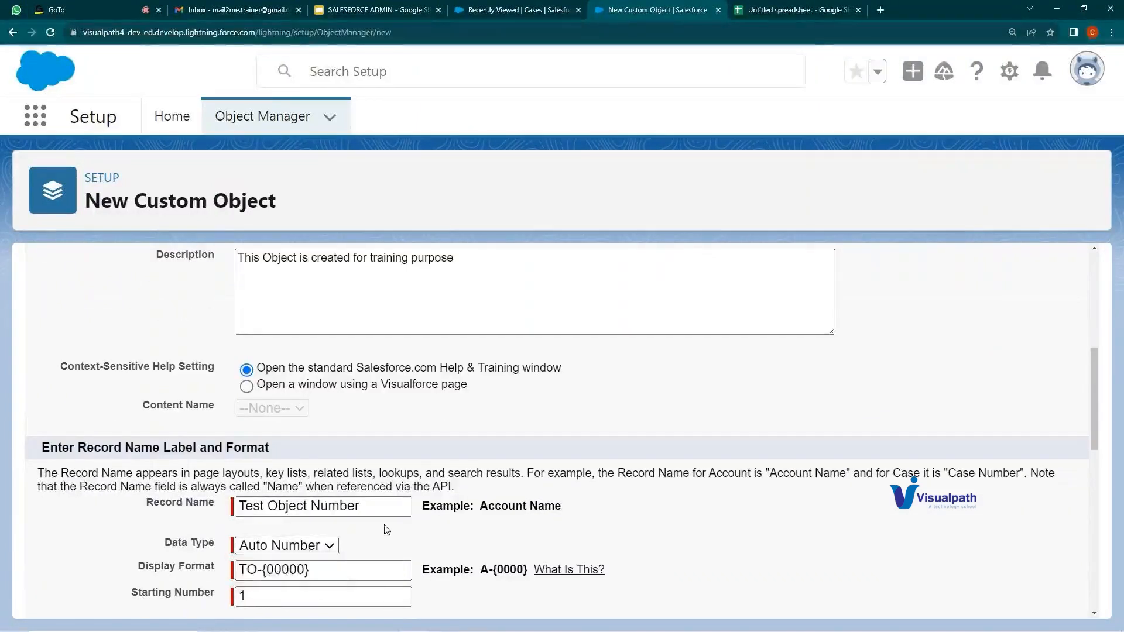
pyautogui.scroll(3, 420, 519)
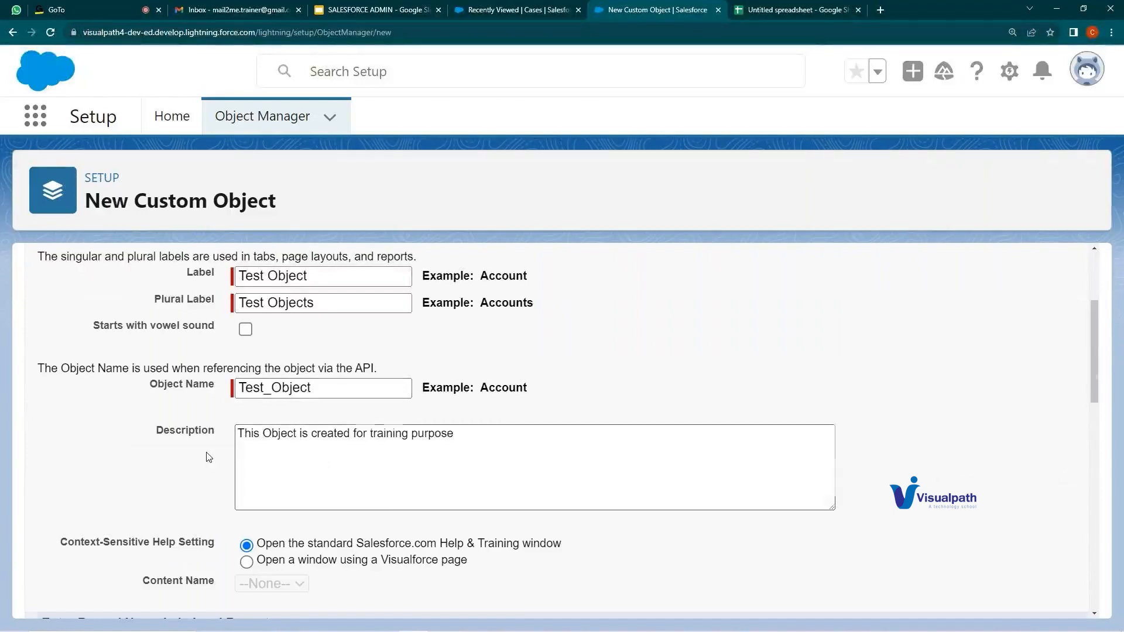
pyautogui.scroll(-10, 207, 462)
pyautogui.scroll(-3, 205, 468)
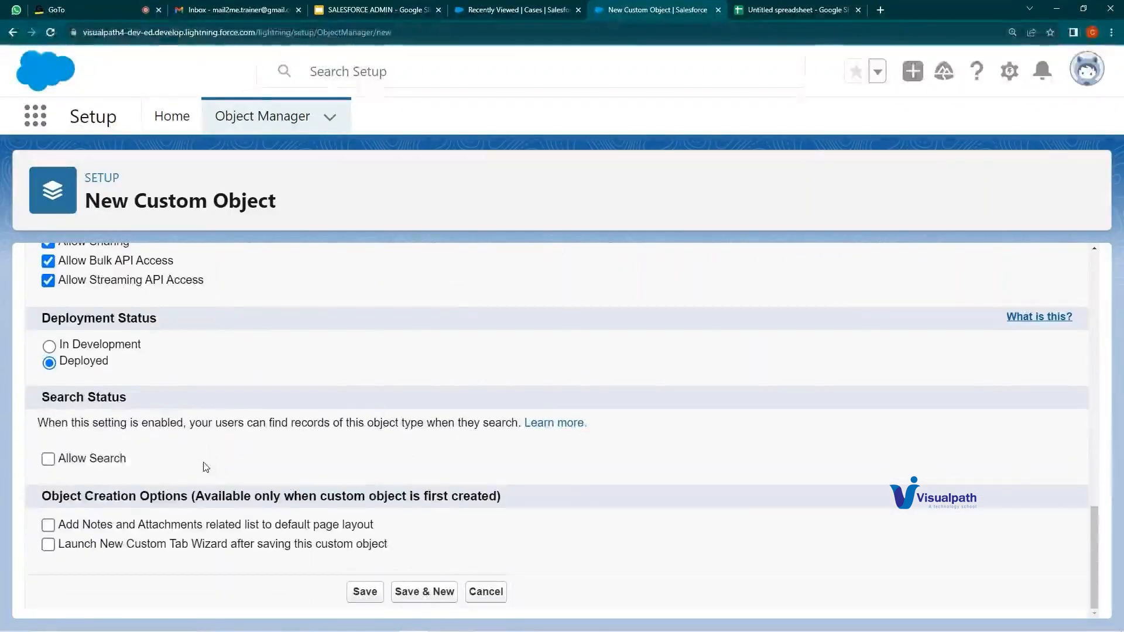
pyautogui.scroll(5, 268, 366)
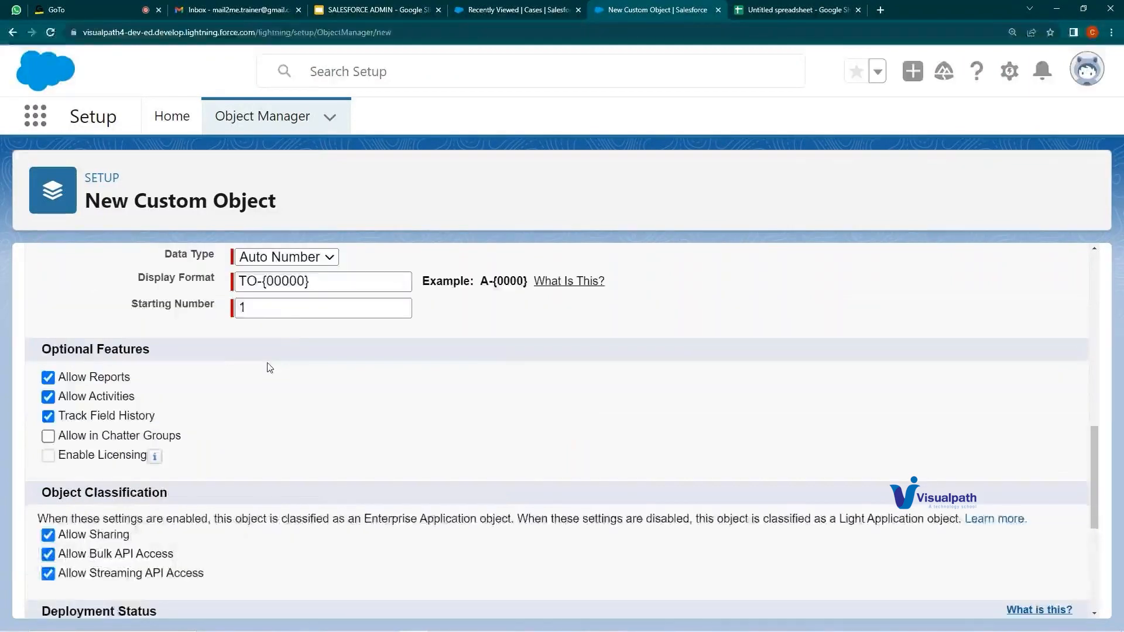
pyautogui.scroll(2, 323, 380)
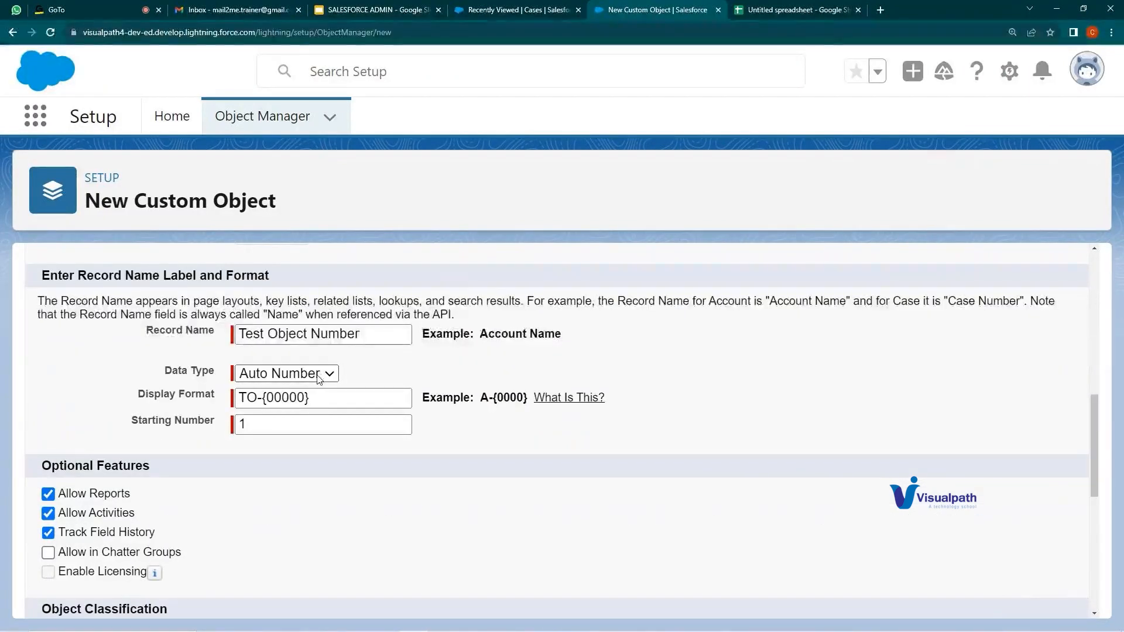
# - Try AB as the display format's prefix, adding a letter before the braces, and restore the format to TO-{00000}
pyautogui.click(257, 400)
pyautogui.doubleClick(256, 399)
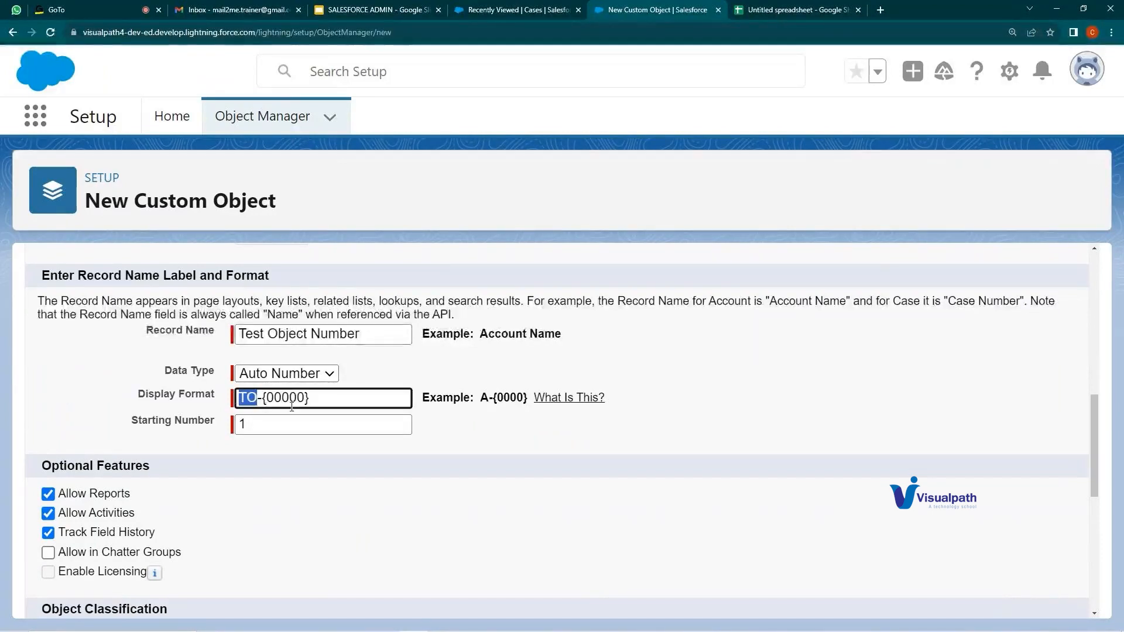
pyautogui.write('AB')
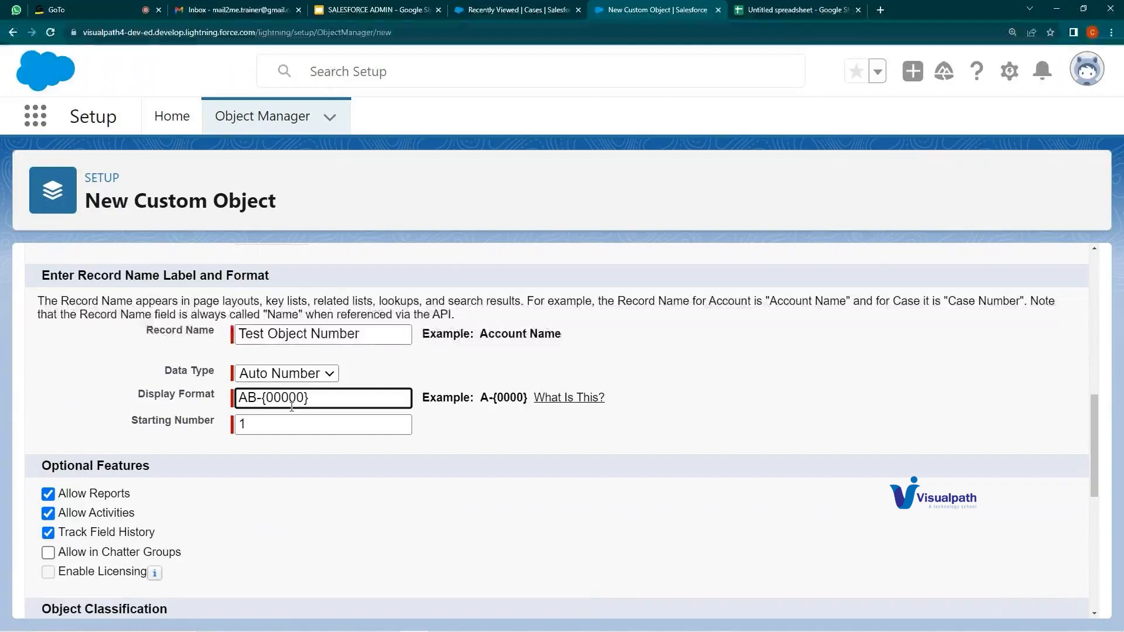
pyautogui.write('A')
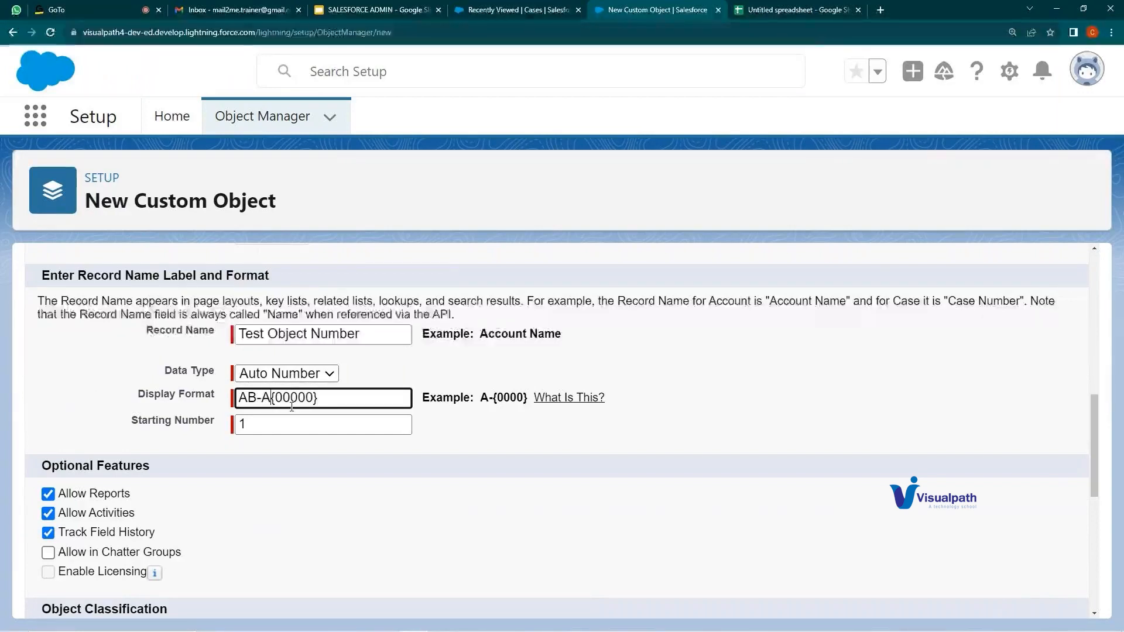
pyautogui.press('BackSpace')
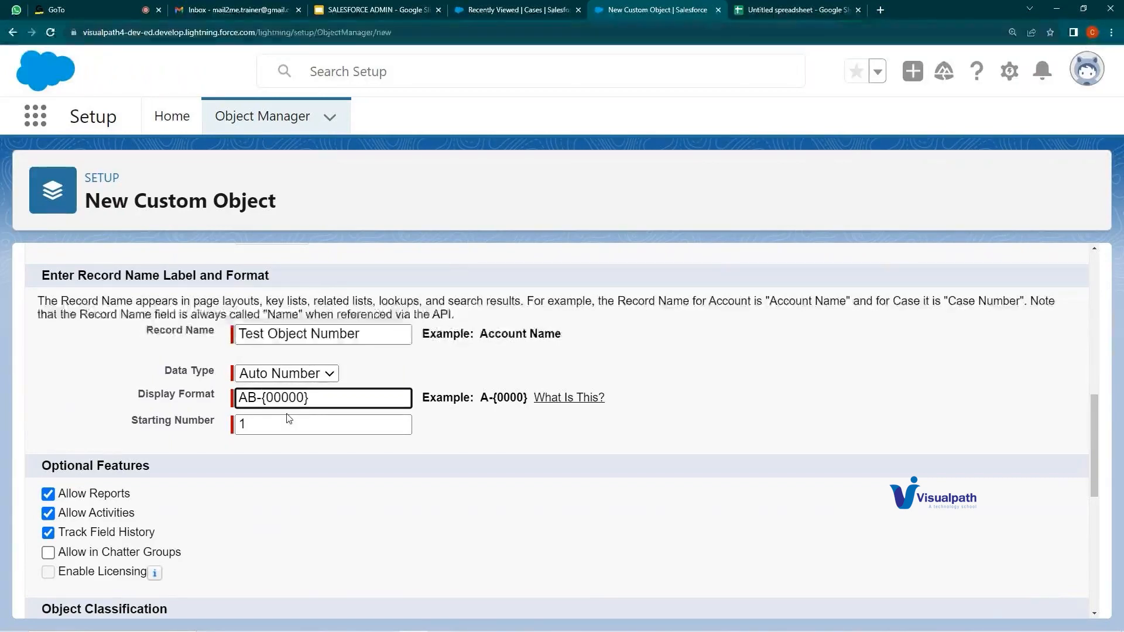
pyautogui.moveTo(259, 398); pyautogui.dragTo(212, 405)
pyautogui.write('TO')
# - Try A1 as the starting number and clear the field
pyautogui.press('Tab')
pyautogui.write('A')
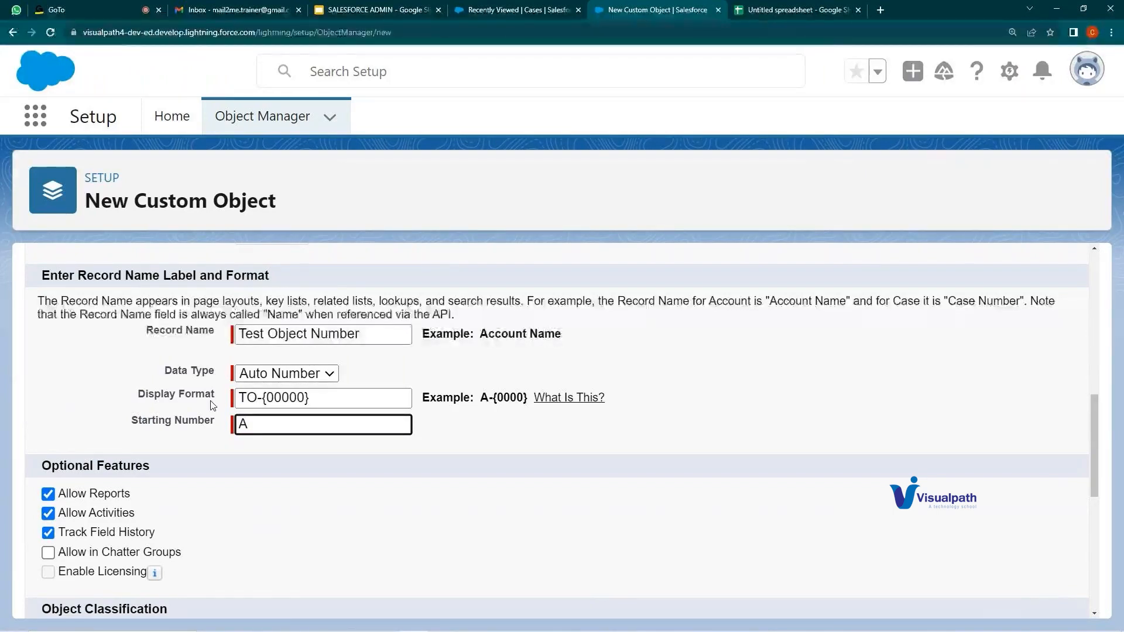
pyautogui.write('1')
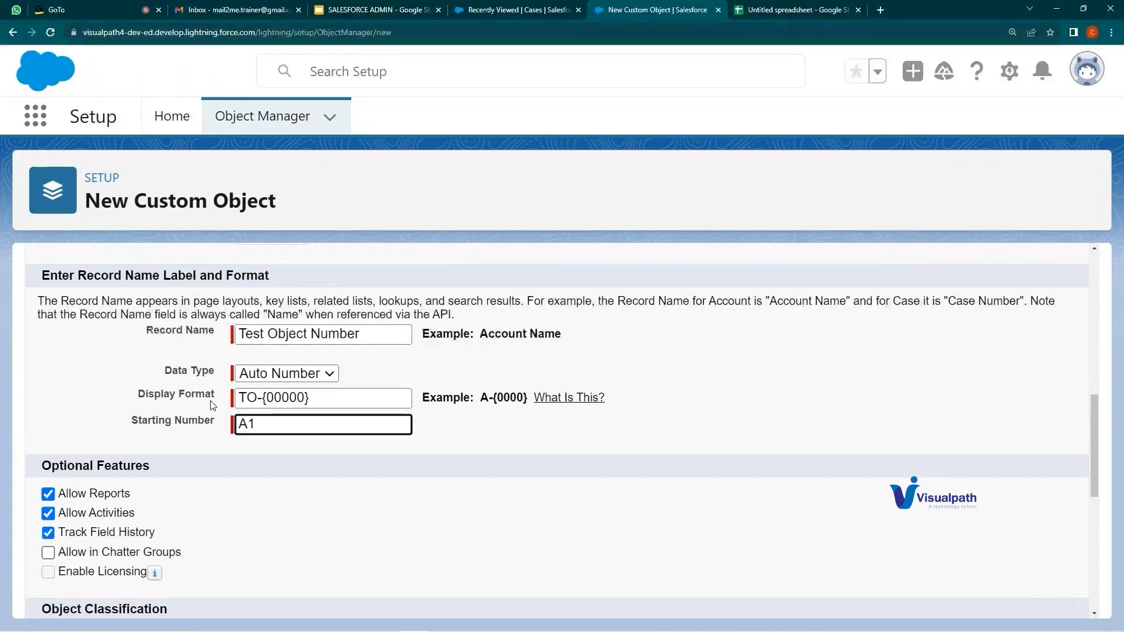
pyautogui.press('BackSpace')
pyautogui.press('BackSpace')
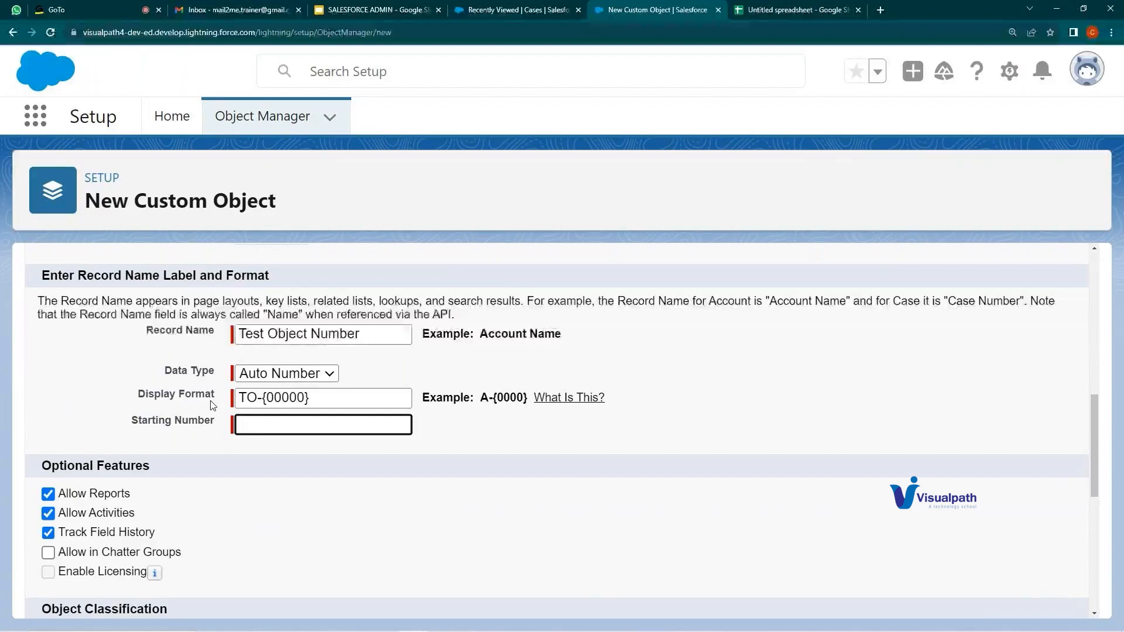
# - Replace the first zero inside the display format's braces with A so the format is TO-{A0000}
pyautogui.click(319, 398)
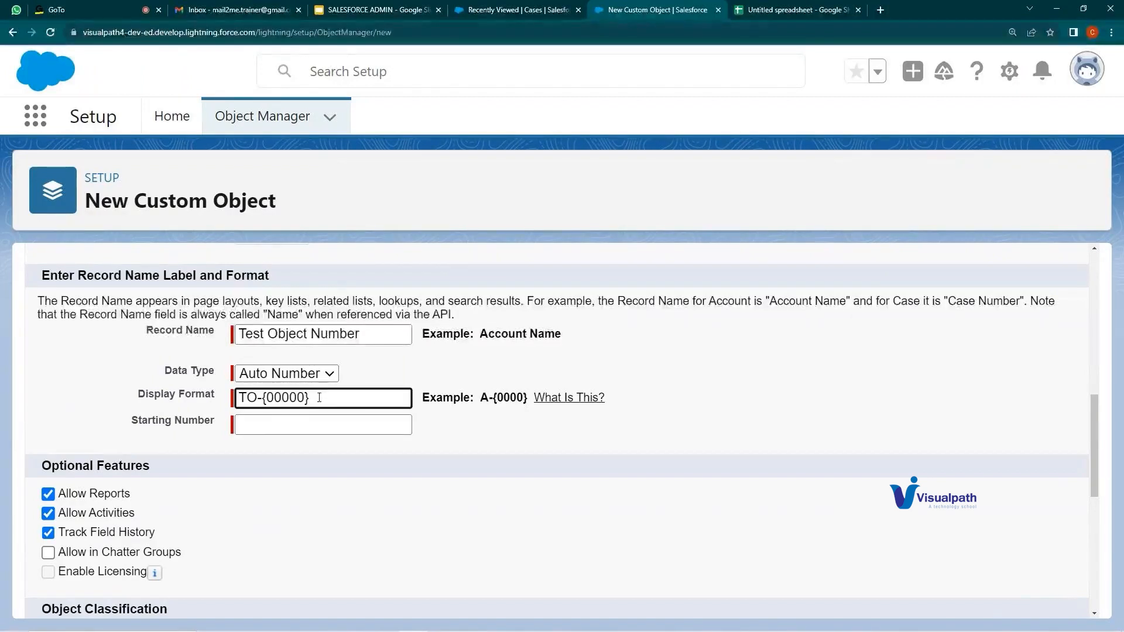
pyautogui.press('Left')
pyautogui.press('Left')
pyautogui.press('Left')
pyautogui.press('Left')
pyautogui.press('Left')
pyautogui.hotkey('shift', 'Left')
pyautogui.write('A')
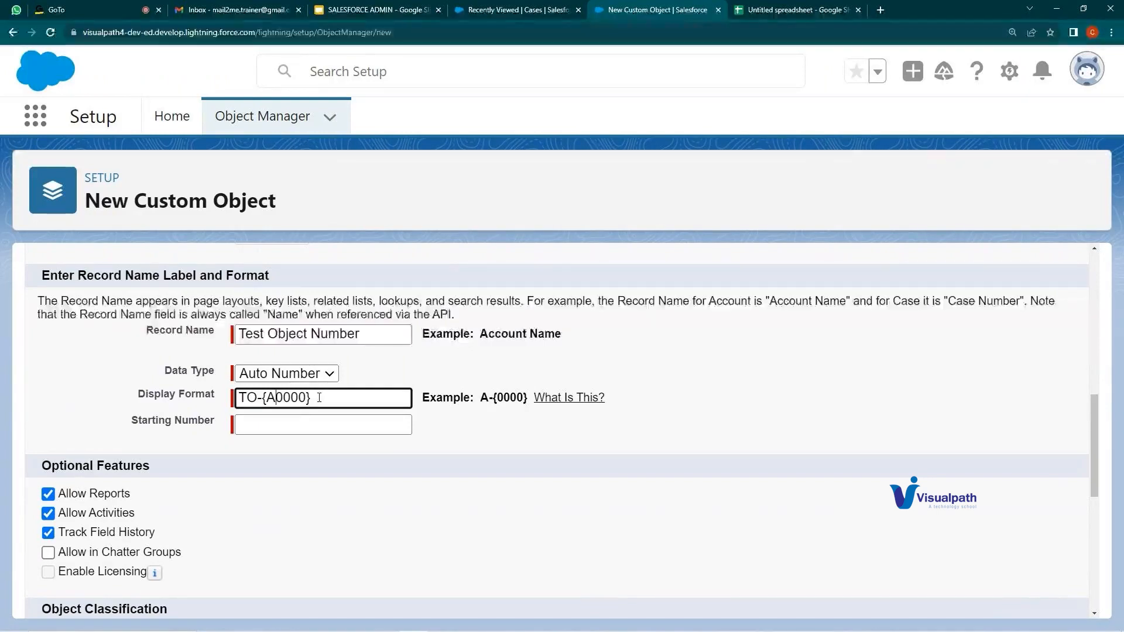
pyautogui.press('Tab')
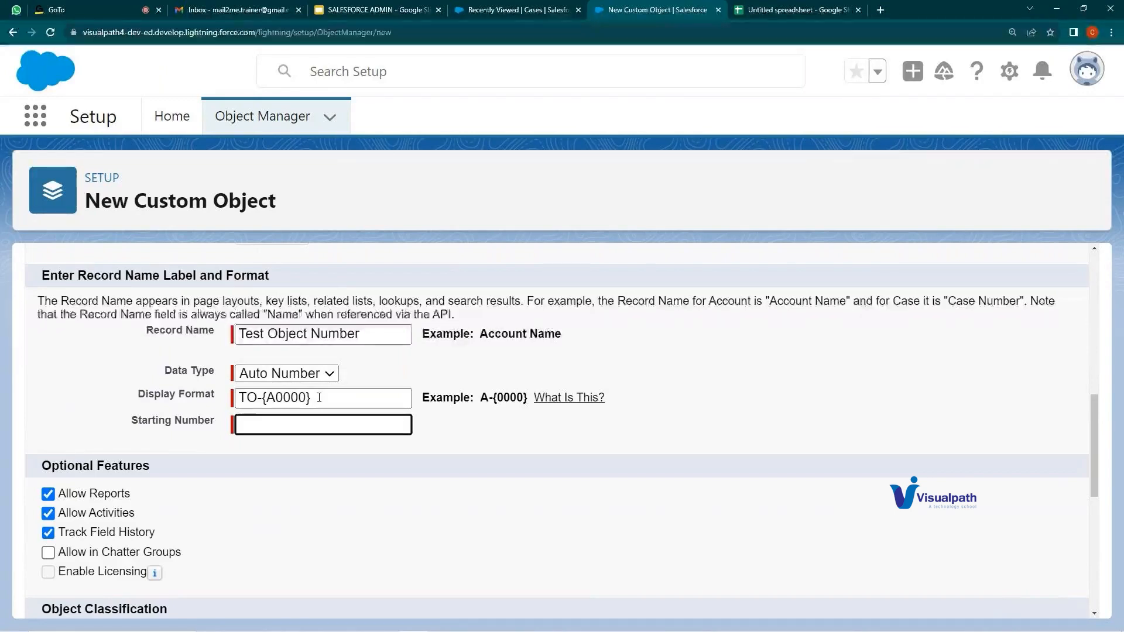
pyautogui.scroll(-3, 351, 423)
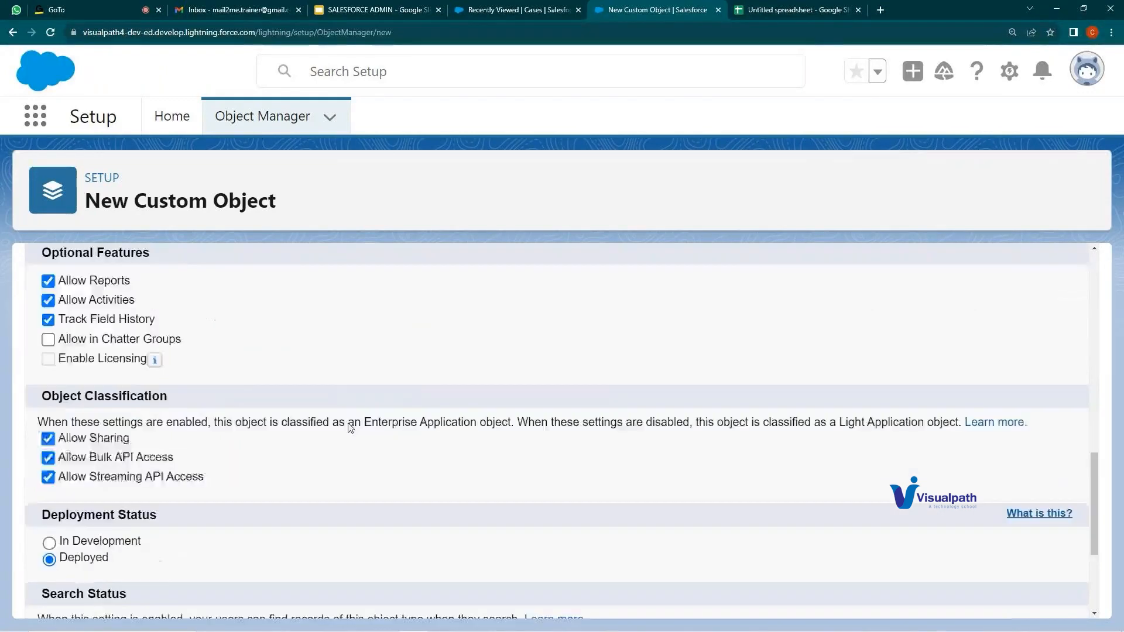
# - Review the record name's display format and starting number in the Enter Record Name Label and Format section
pyautogui.scroll(1, 351, 423)
pyautogui.scroll(1, 351, 423)
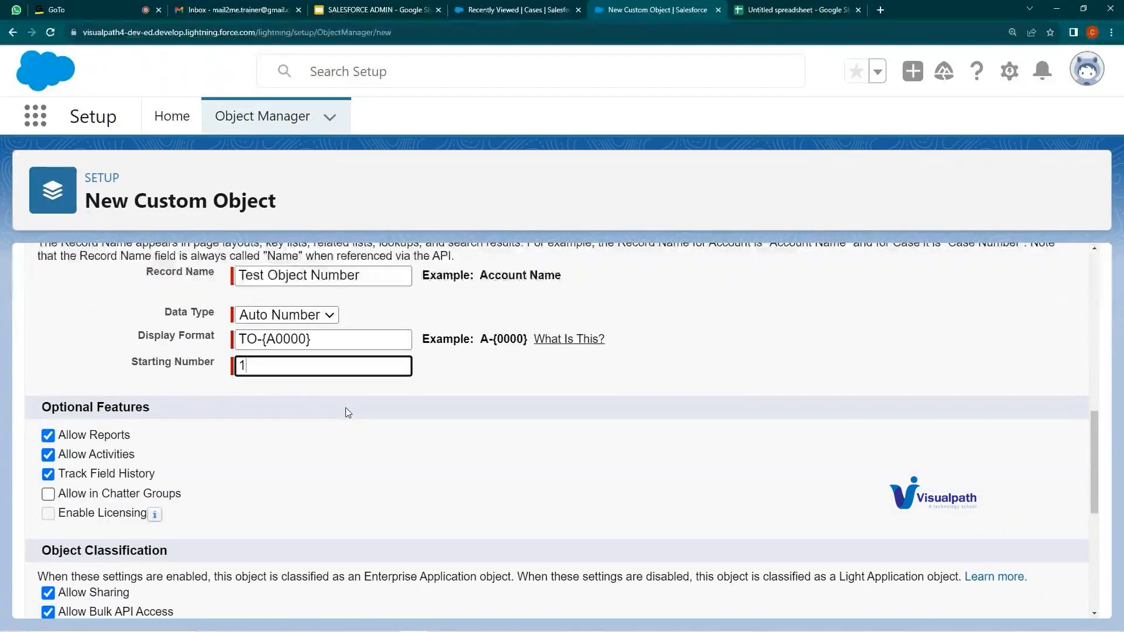
pyautogui.scroll(1, 345, 408)
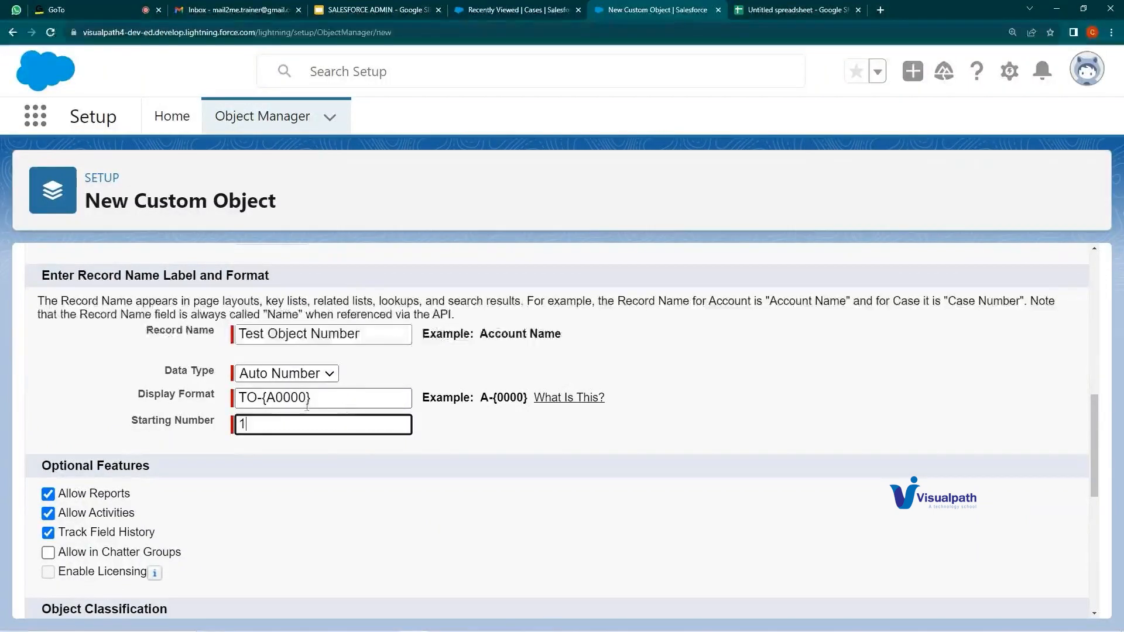
pyautogui.click(325, 398)
pyautogui.moveTo(324, 398); pyautogui.dragTo(244, 397)
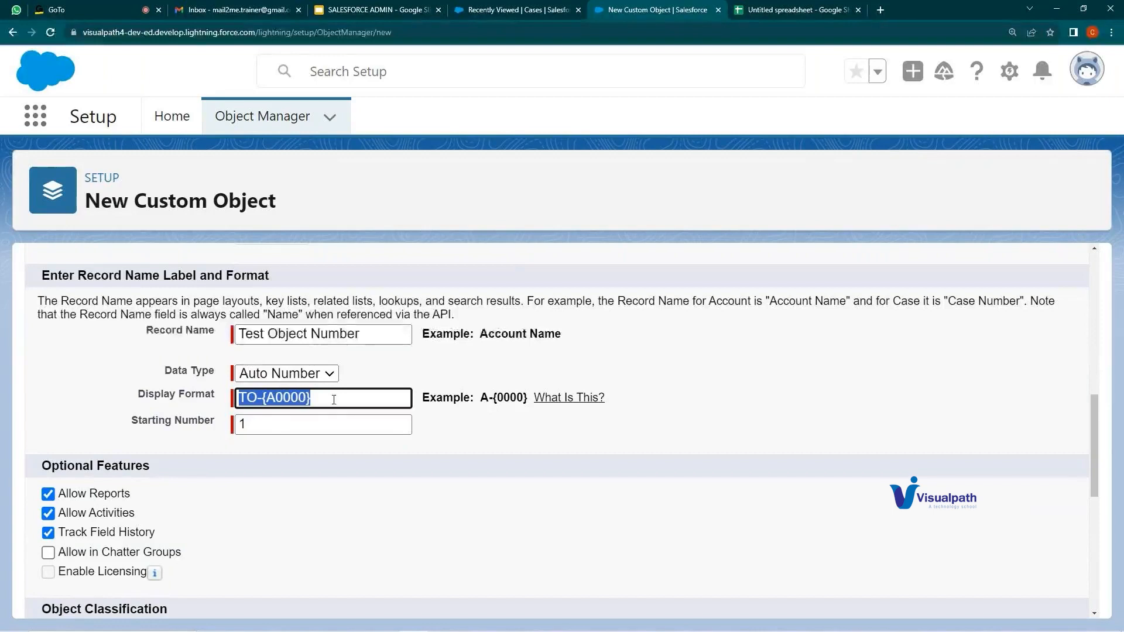
pyautogui.click(359, 366)
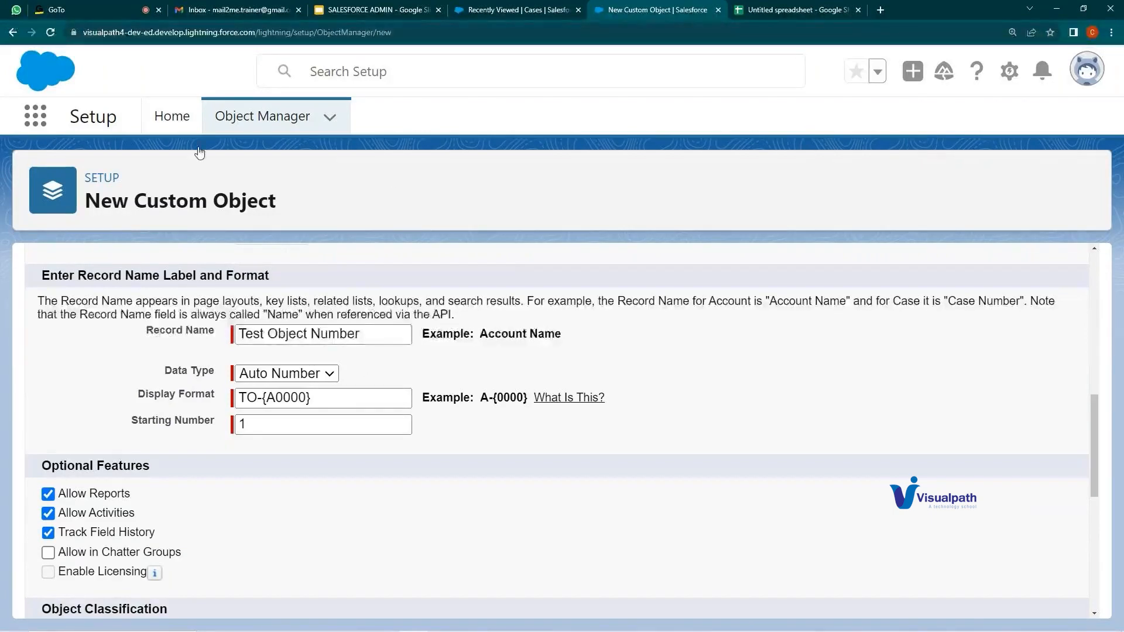
# - Examine the Deployment Status section and compare its In Development and Deployed choices
pyautogui.scroll(-5, 163, 469)
pyautogui.moveTo(76, 377); pyautogui.dragTo(164, 372)
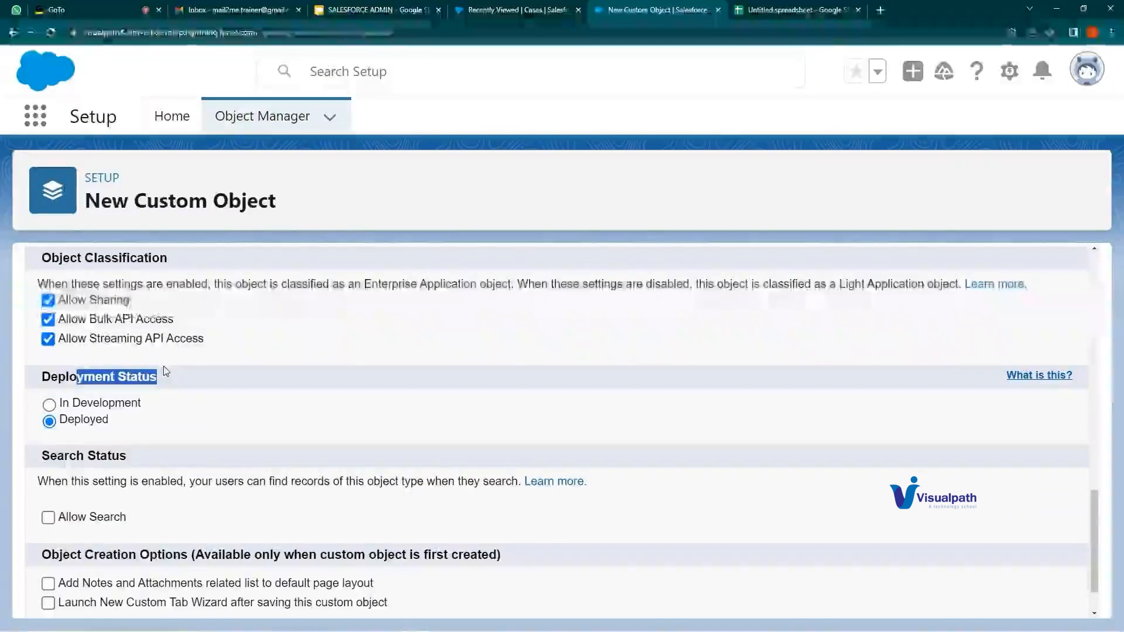
pyautogui.moveTo(67, 405)
pyautogui.mouseDown()
pyautogui.moveTo(161, 417)
pyautogui.moveTo(58, 424)
pyautogui.mouseUp()
pyautogui.click(117, 427)
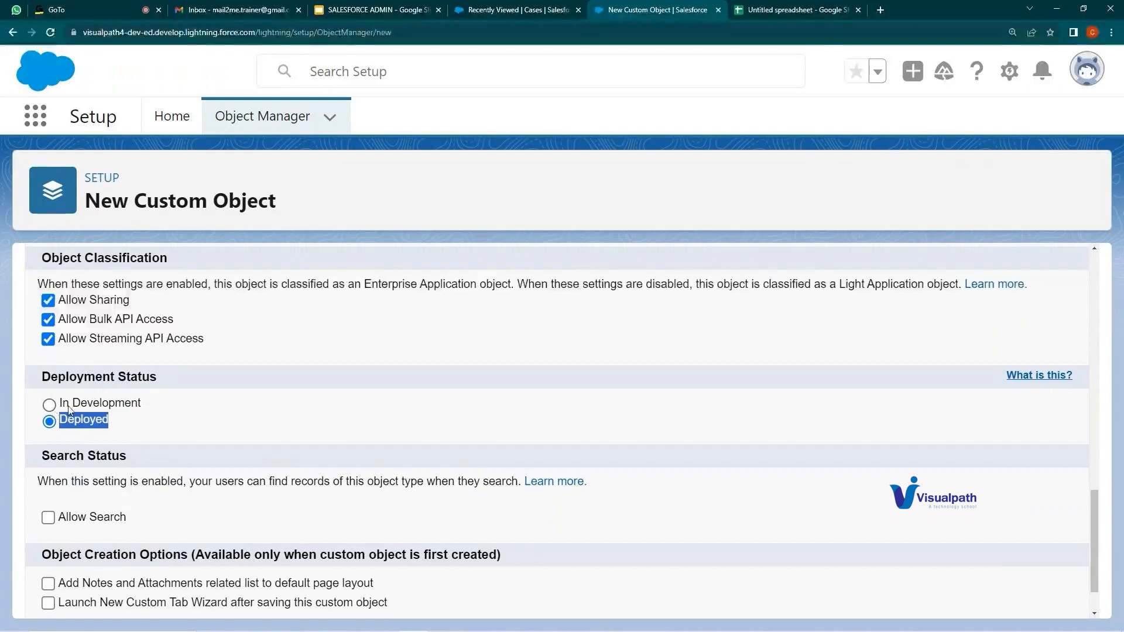
pyautogui.moveTo(81, 404); pyautogui.dragTo(140, 404)
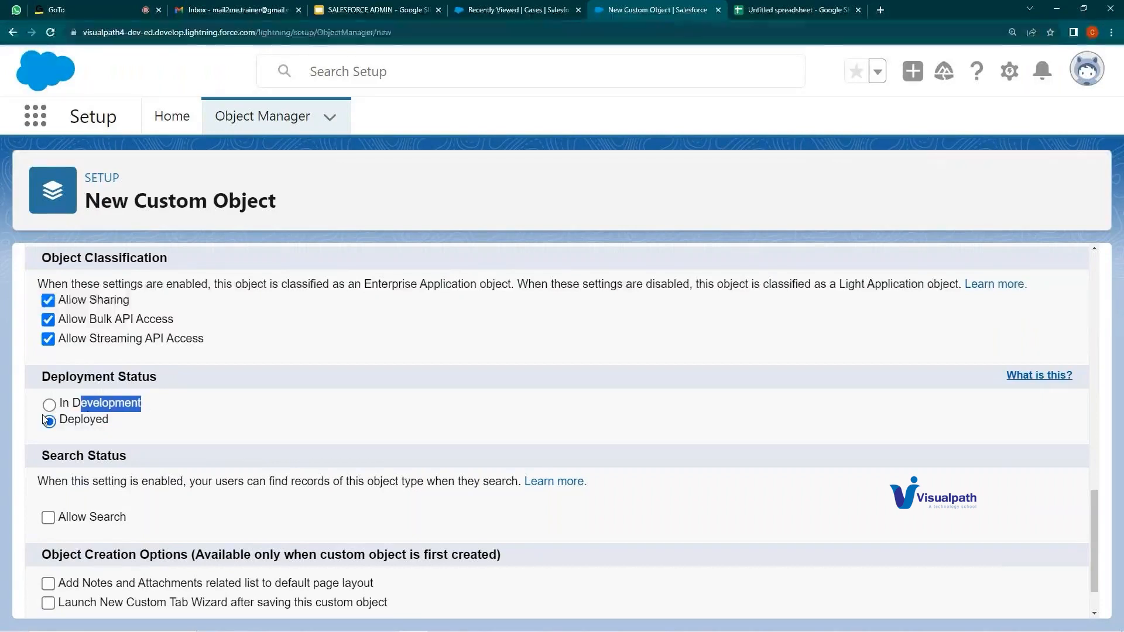
pyautogui.click(65, 411)
pyautogui.moveTo(65, 411); pyautogui.dragTo(157, 411)
pyautogui.moveTo(80, 403); pyautogui.dragTo(153, 409)
pyautogui.moveTo(106, 420); pyautogui.dragTo(68, 420)
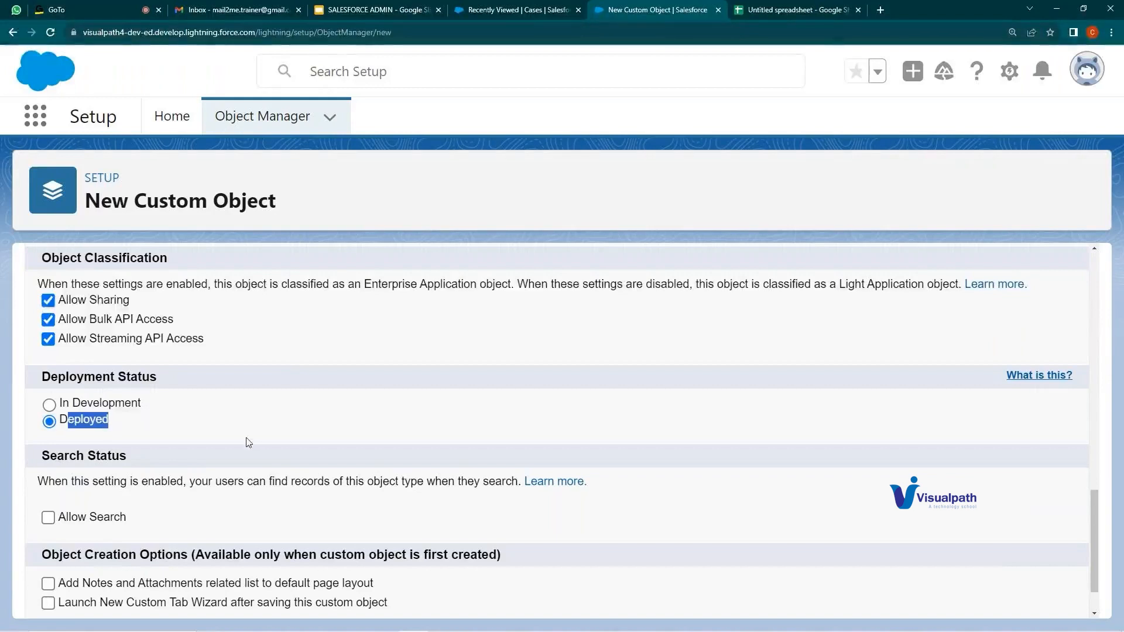
# - Read the Search Status description in the custom object form and look at the global search on the Cases page
pyautogui.scroll(-1, 82, 424)
pyautogui.click(91, 421)
pyautogui.moveTo(91, 421); pyautogui.dragTo(135, 447)
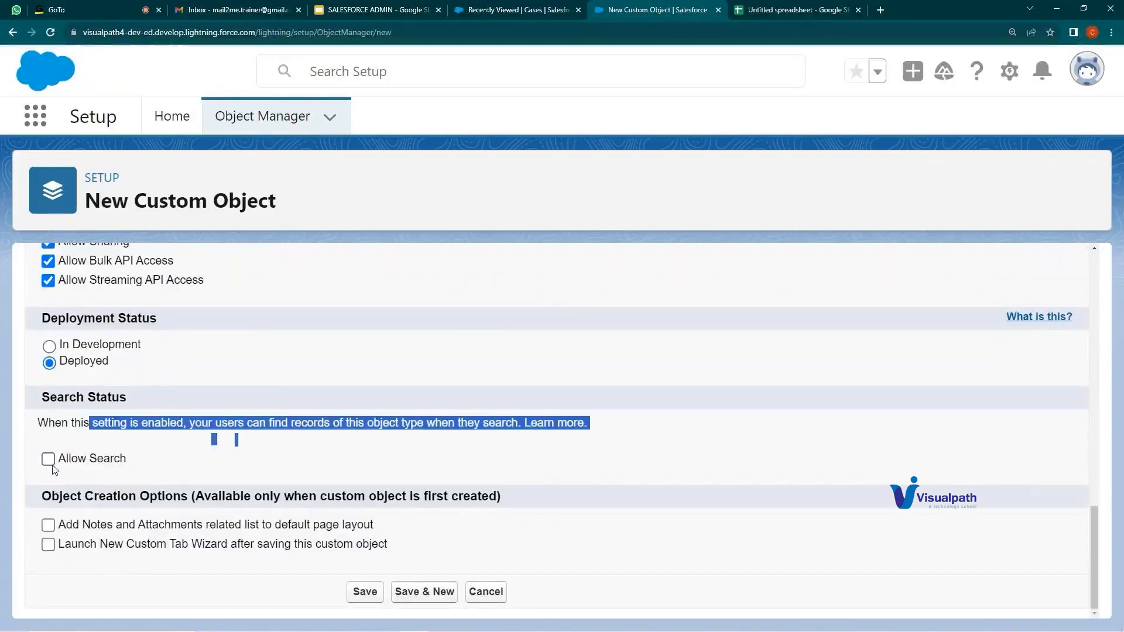
pyautogui.scroll(5, 374, 432)
pyautogui.scroll(10, 461, 426)
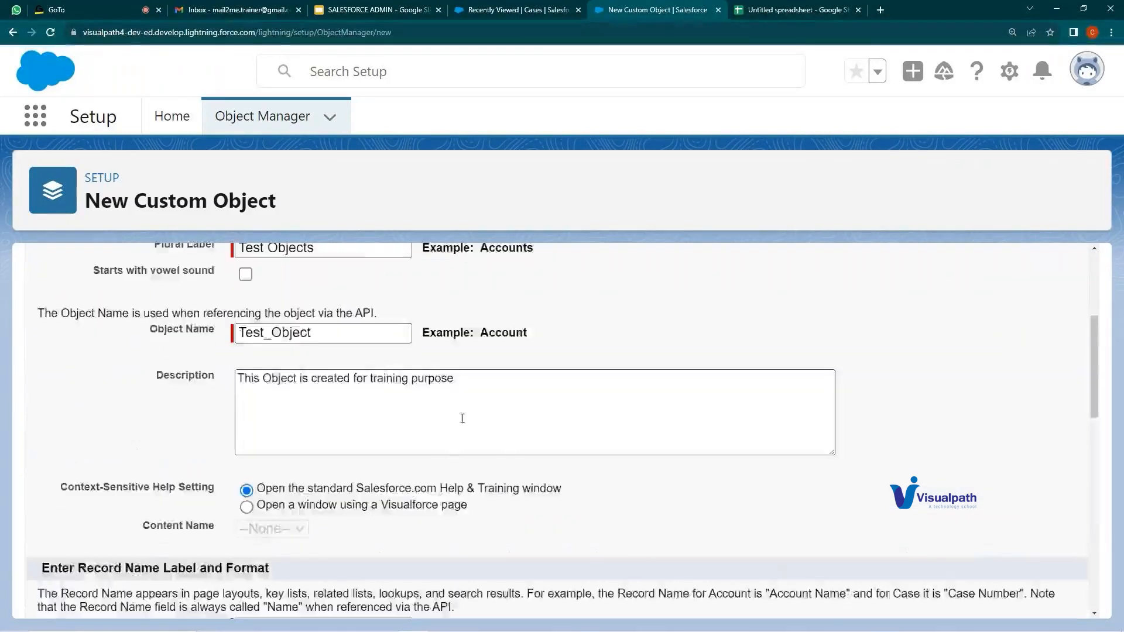
pyautogui.scroll(-15, 321, 410)
pyautogui.scroll(-3, 321, 410)
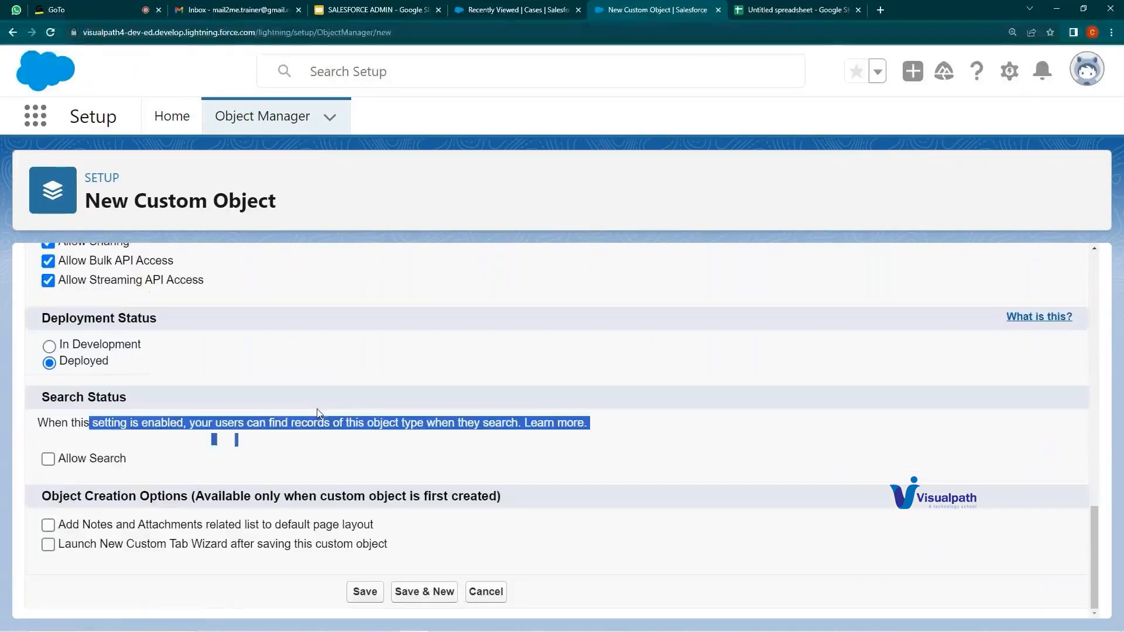
pyautogui.click(514, 9)
pyautogui.click(367, 75)
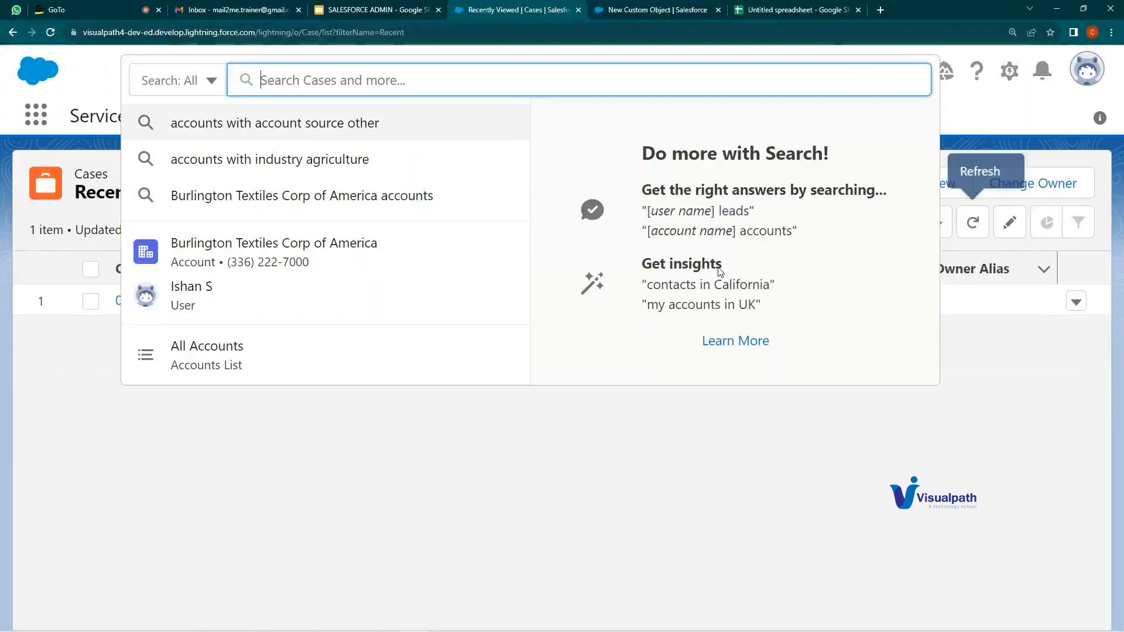
pyautogui.click(672, 9)
# - Enable Allow Search for the custom object and recheck its description against the global search on the Cases page
pyautogui.scroll(1, 544, 409)
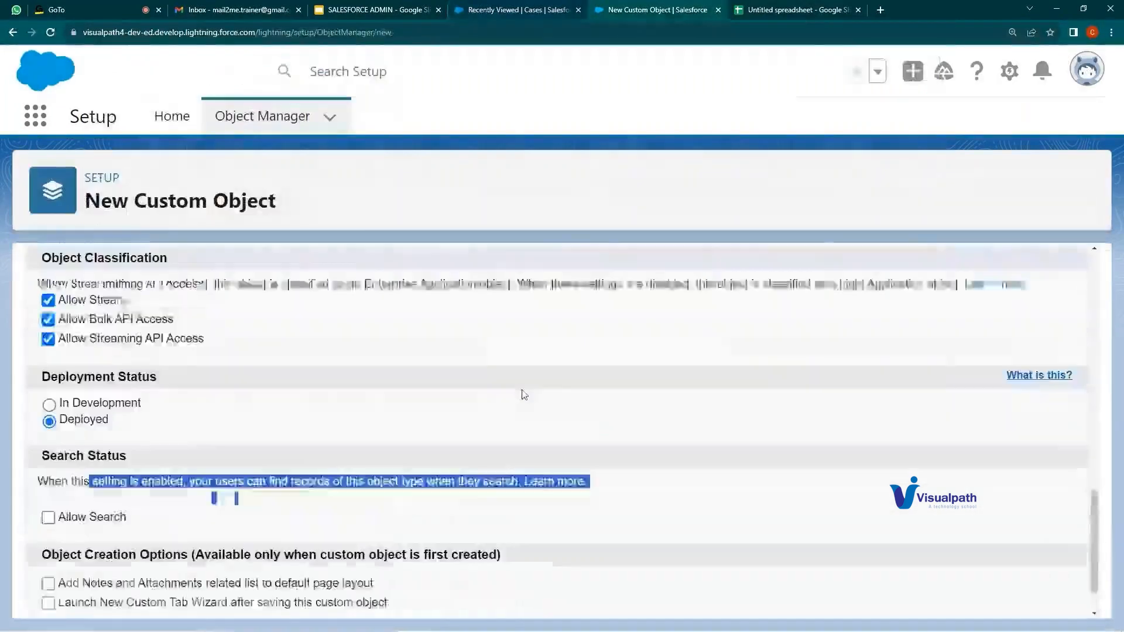
pyautogui.scroll(-1, 351, 417)
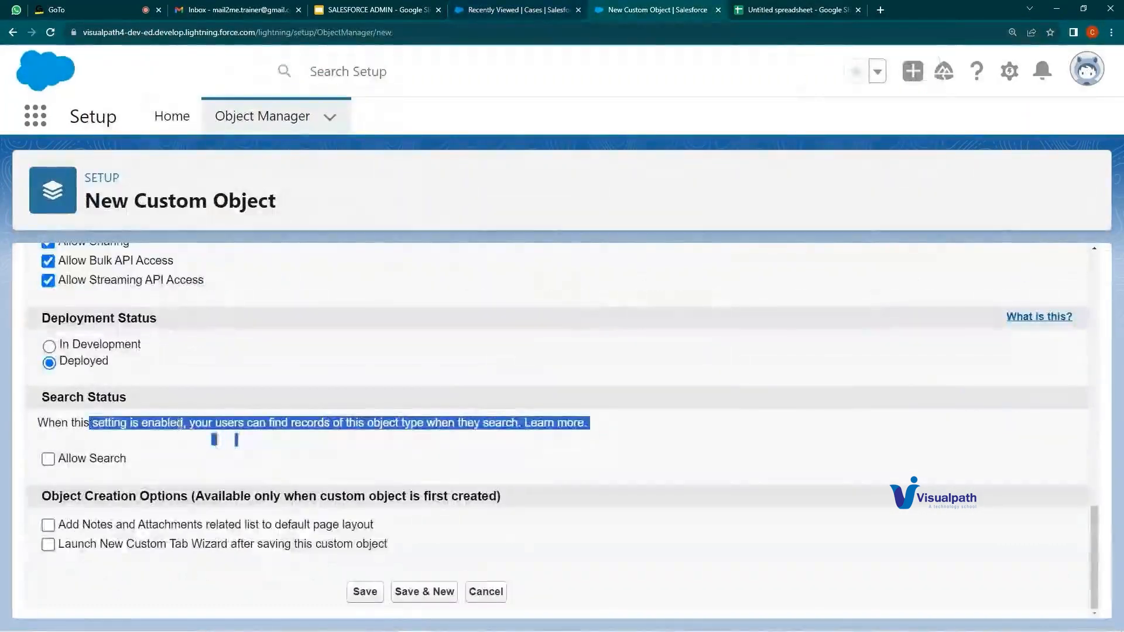
pyautogui.click(82, 440)
pyautogui.click(50, 457)
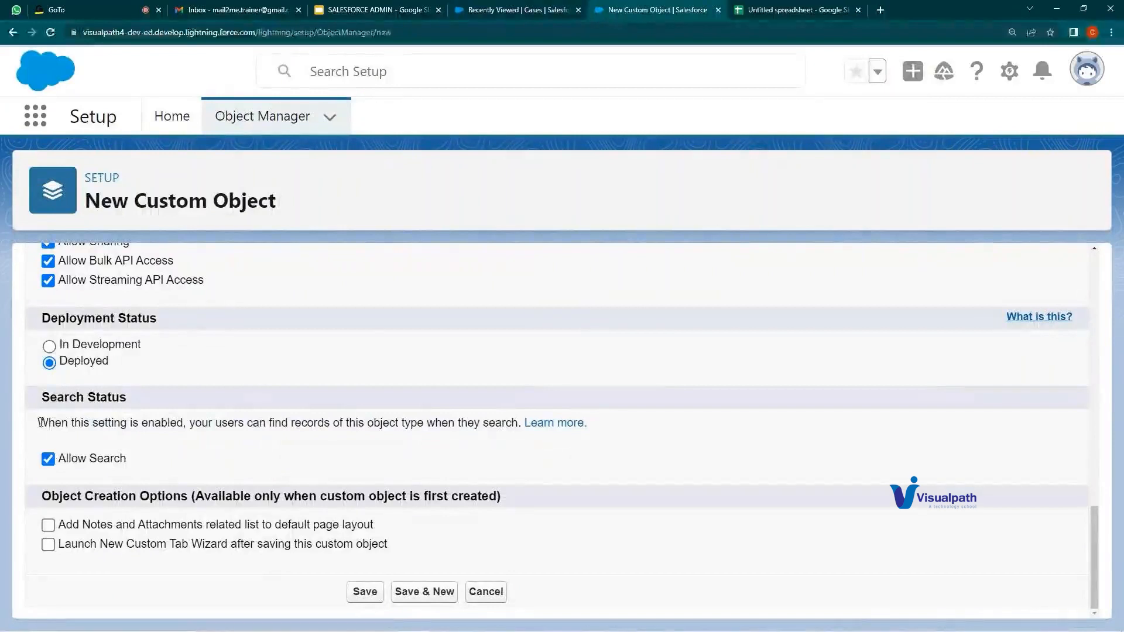
pyautogui.moveTo(37, 423); pyautogui.dragTo(510, 424)
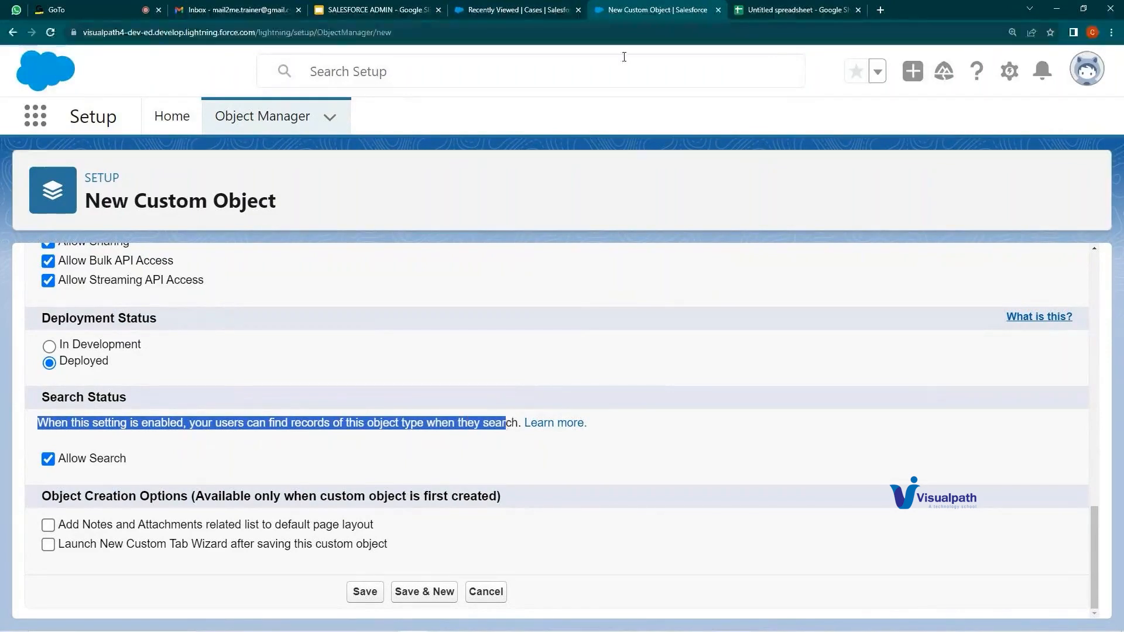
pyautogui.click(553, 8)
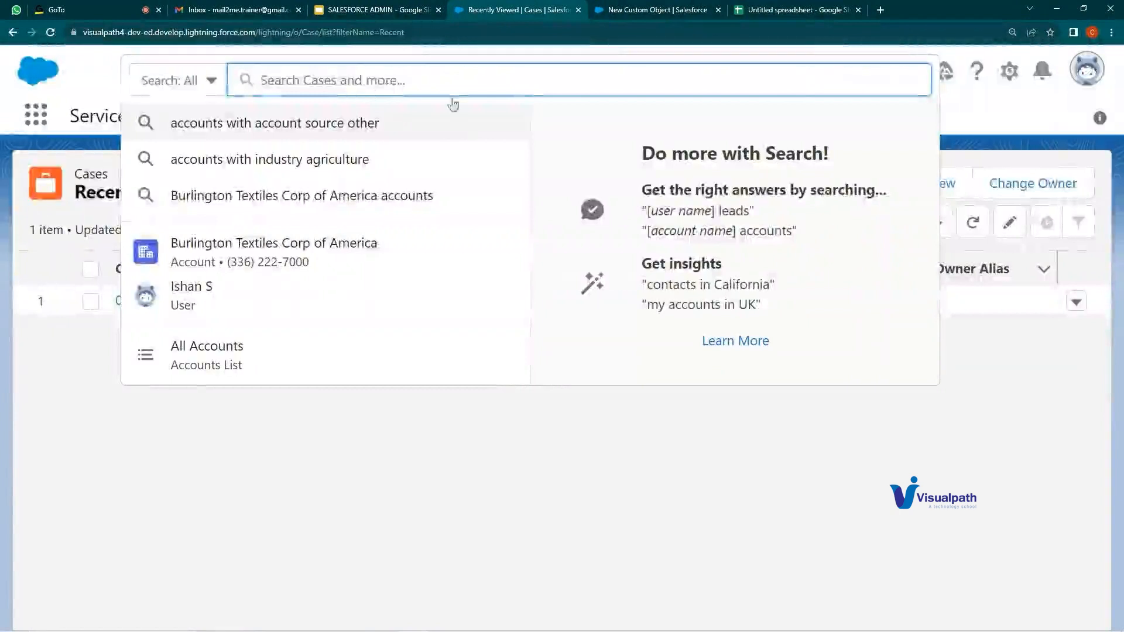
pyautogui.click(704, 6)
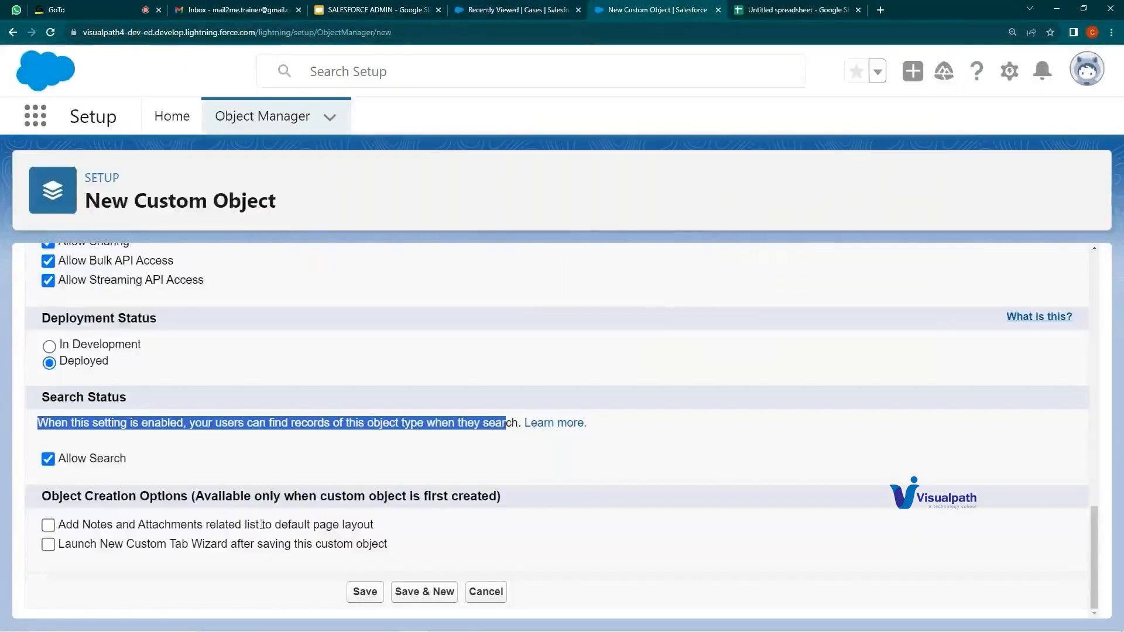
# - Review the object creation options for notes and attachments and the custom tab wizard, and glance back over the form's settings
pyautogui.moveTo(42, 496); pyautogui.dragTo(509, 504)
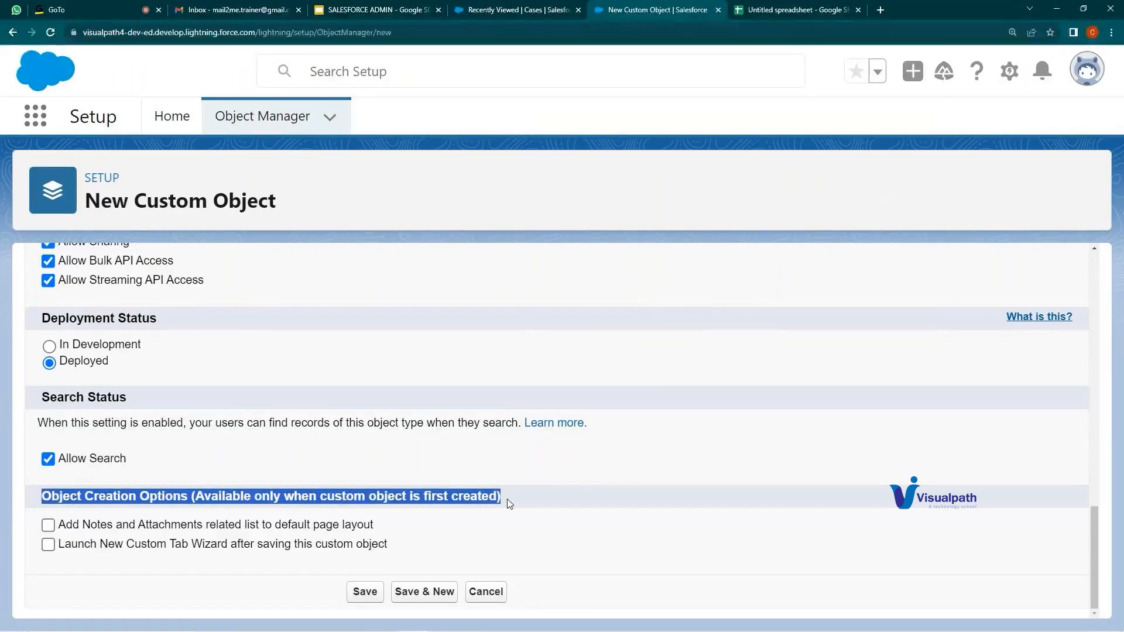
pyautogui.moveTo(82, 525); pyautogui.dragTo(198, 531)
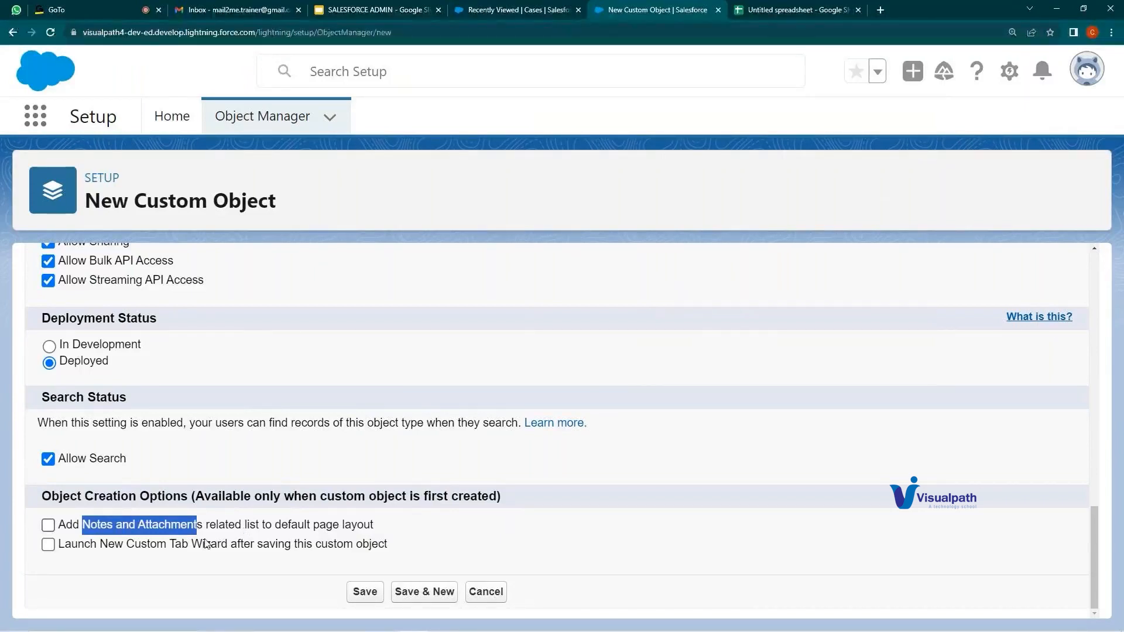
pyautogui.moveTo(65, 544); pyautogui.dragTo(335, 544)
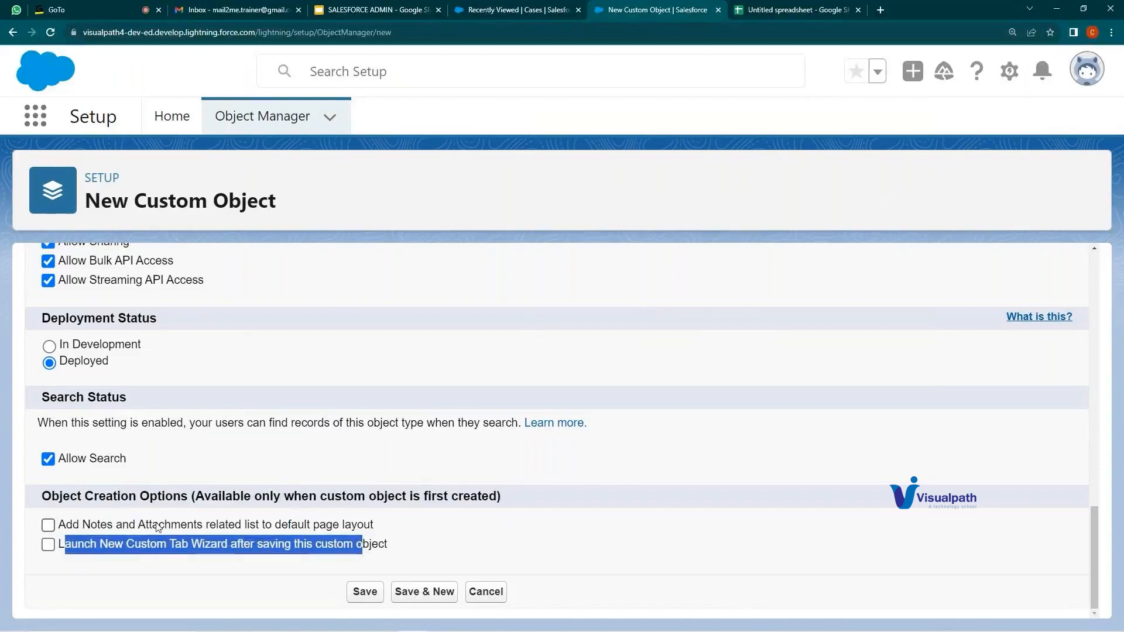
pyautogui.click(585, 451)
pyautogui.scroll(10, 223, 522)
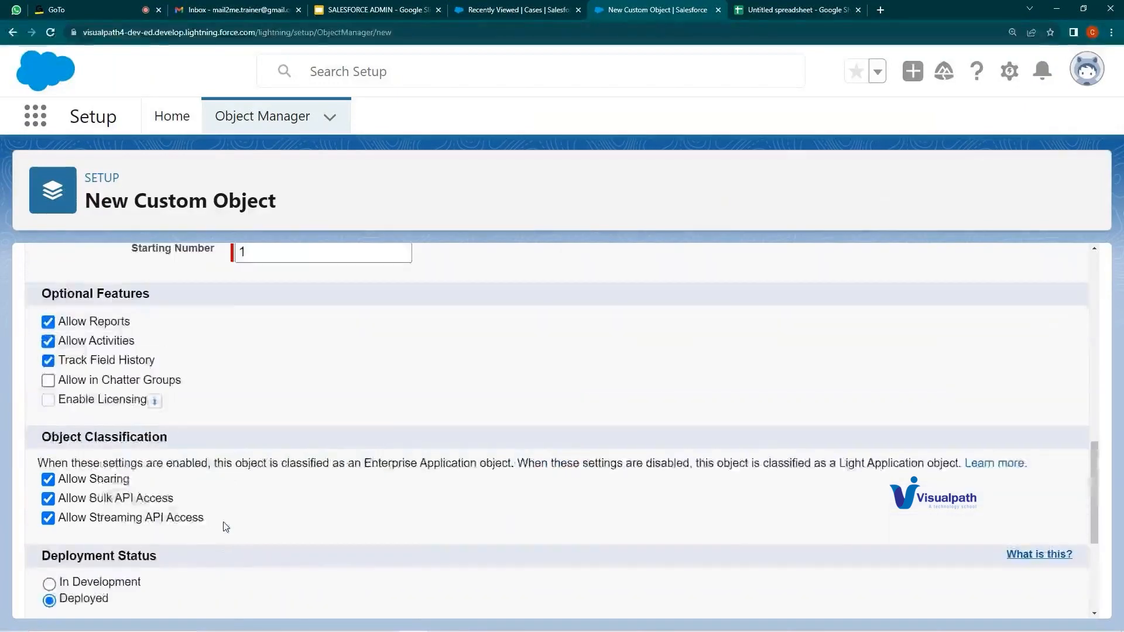
pyautogui.scroll(5, 228, 521)
pyautogui.scroll(-15, 244, 497)
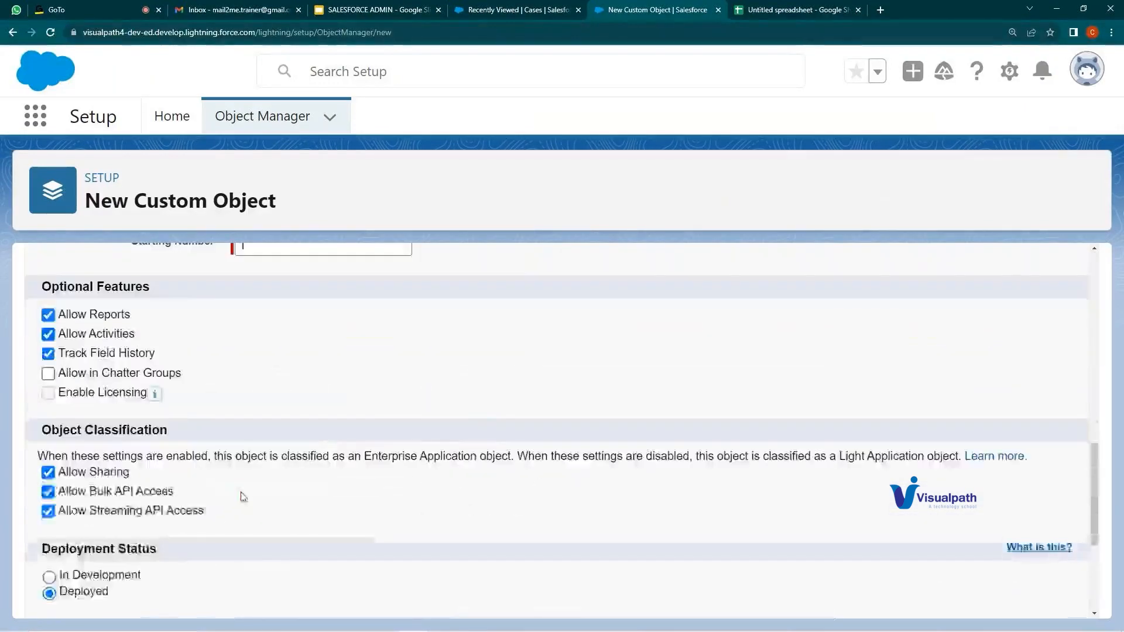
# - Try to save the custom object with the display format TO-{A0000} and inspect the Display Format field
pyautogui.click(364, 592)
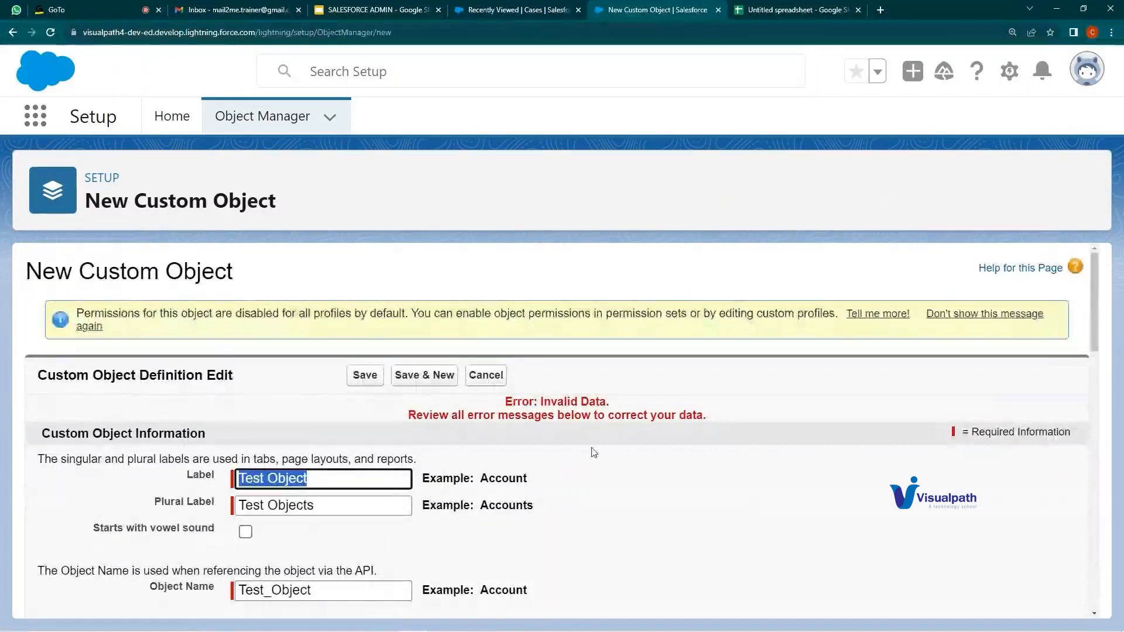
pyautogui.scroll(-8, 507, 459)
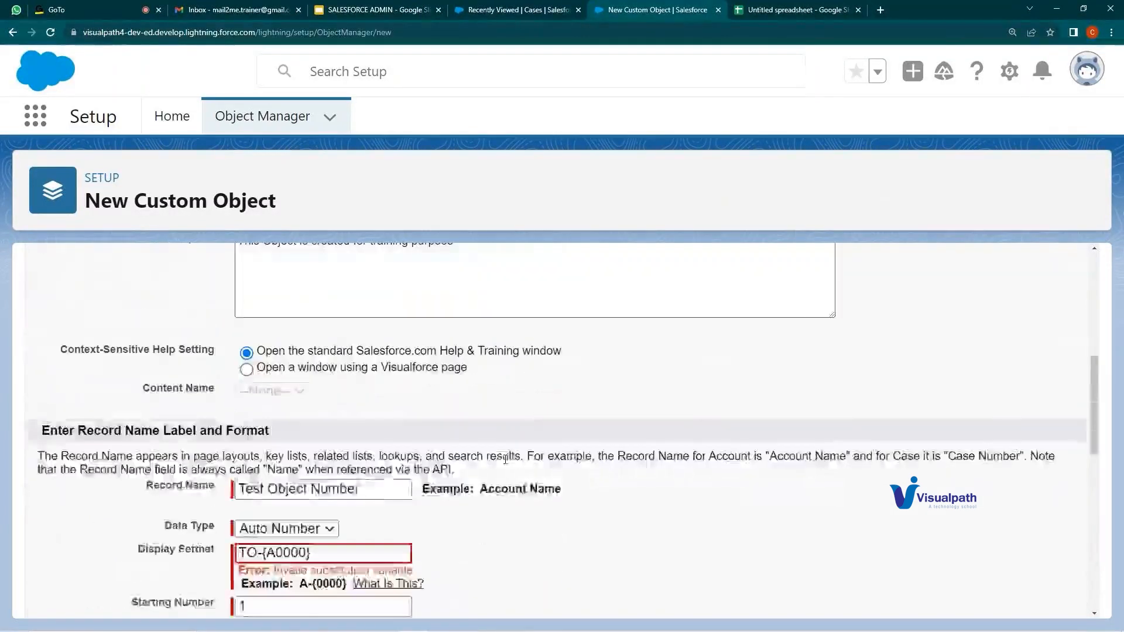
pyautogui.click(278, 480)
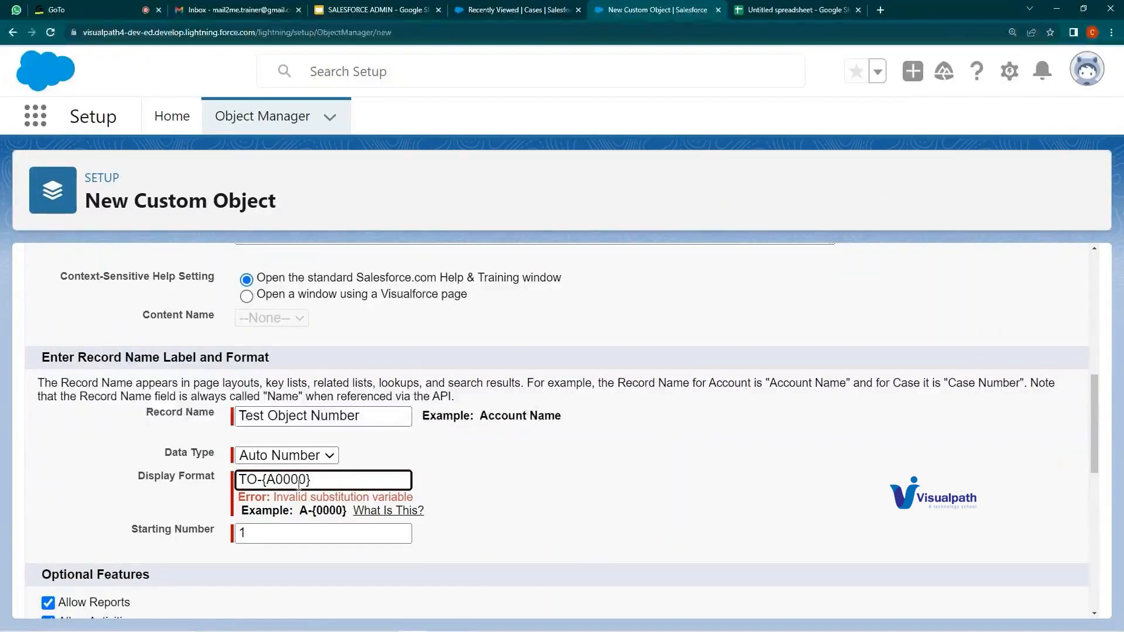
pyautogui.moveTo(300, 497); pyautogui.dragTo(403, 499)
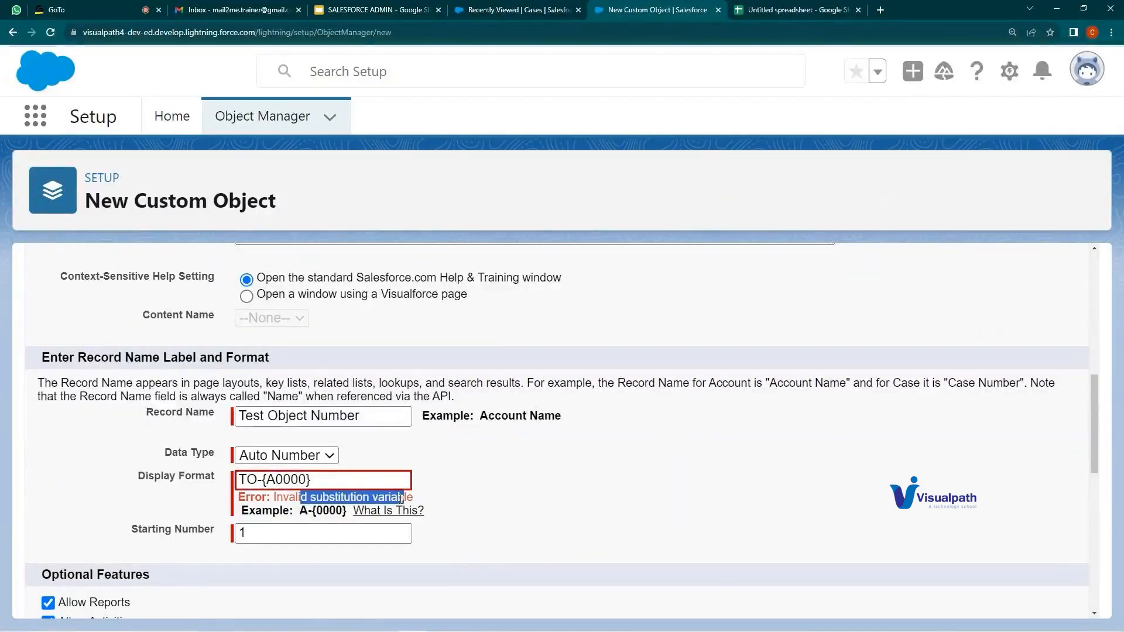
# - Replace the A in the display format with 0 so it reads TO-{00000}, and save the custom object
pyautogui.click(276, 480)
pyautogui.press('BackSpace')
pyautogui.write('0')
pyautogui.scroll(-9, 529, 471)
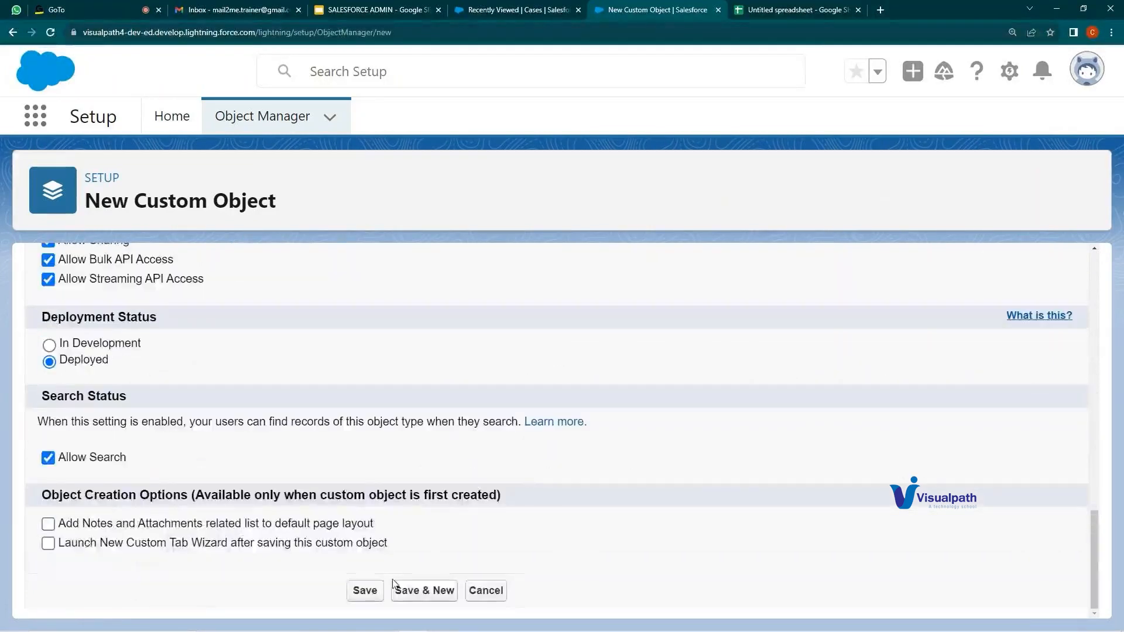
pyautogui.click(355, 592)
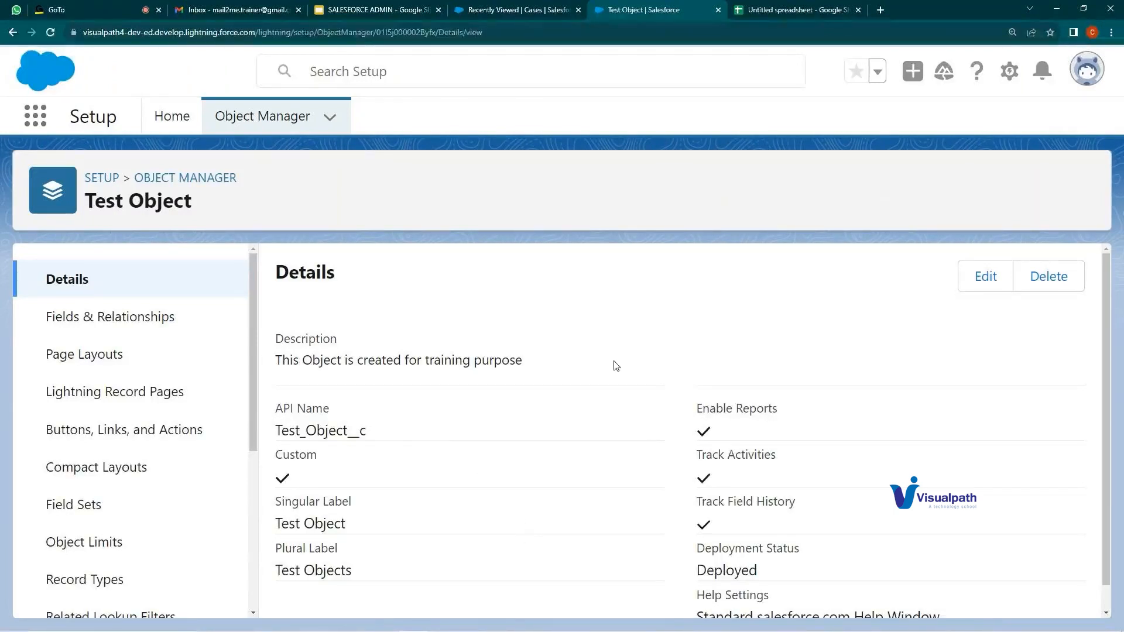
# - Examine the details of Test Object, focusing on its API name and the suffix at its end
pyautogui.scroll(-1, 515, 398)
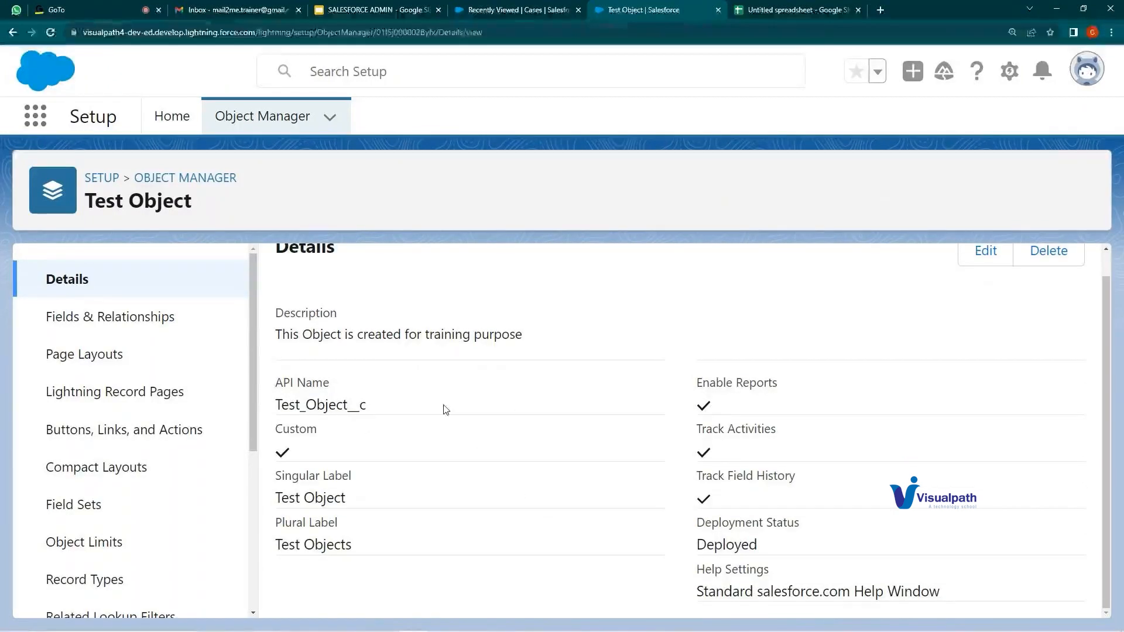
pyautogui.tripleClick(342, 388)
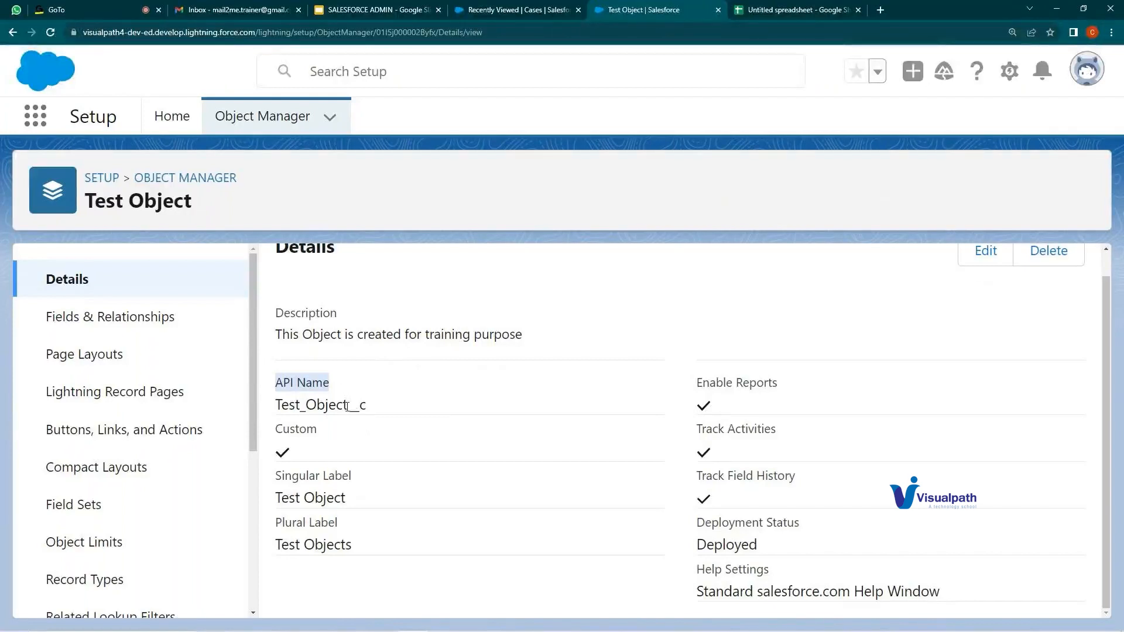
pyautogui.moveTo(347, 405); pyautogui.dragTo(367, 405)
pyautogui.click(377, 412)
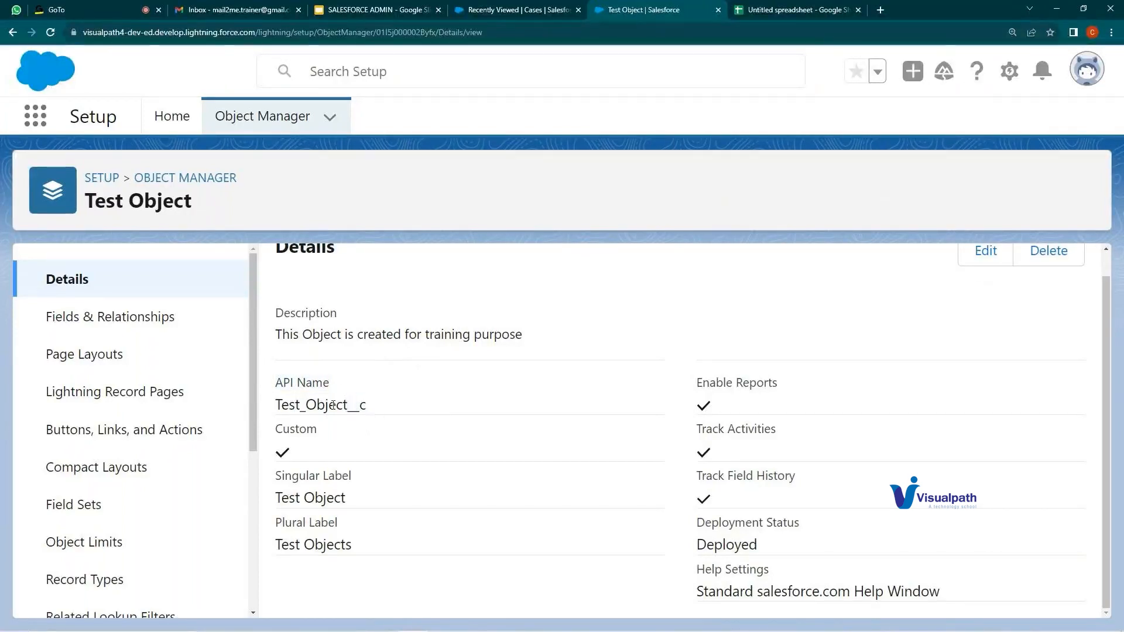
pyautogui.moveTo(277, 406); pyautogui.dragTo(377, 414)
pyautogui.click(350, 408)
pyautogui.moveTo(367, 406); pyautogui.dragTo(279, 403)
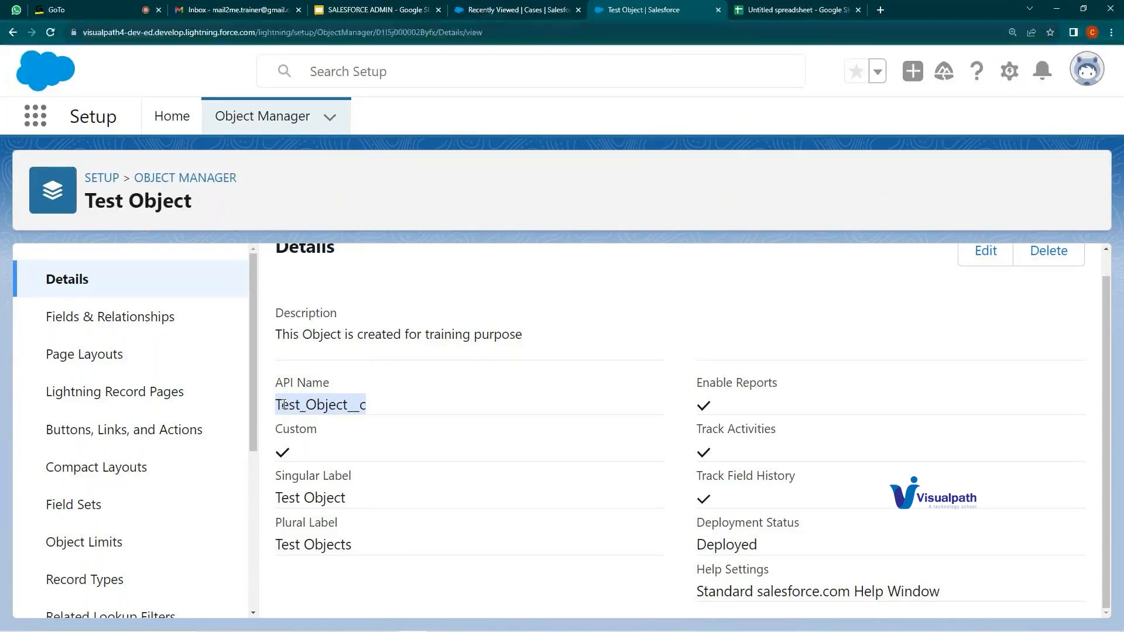
# - Switch to the SALESFORCE ADMIN presentation in Google Slides and present the "Database and Objects in Salesforce" slide full screen
pyautogui.click(391, 8)
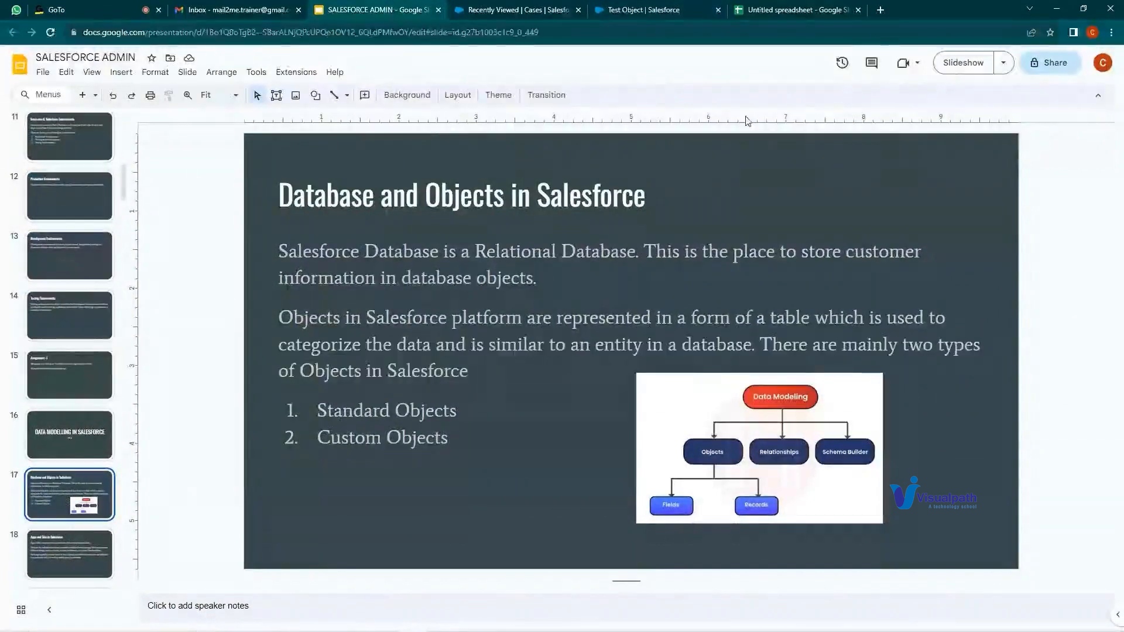
pyautogui.click(962, 63)
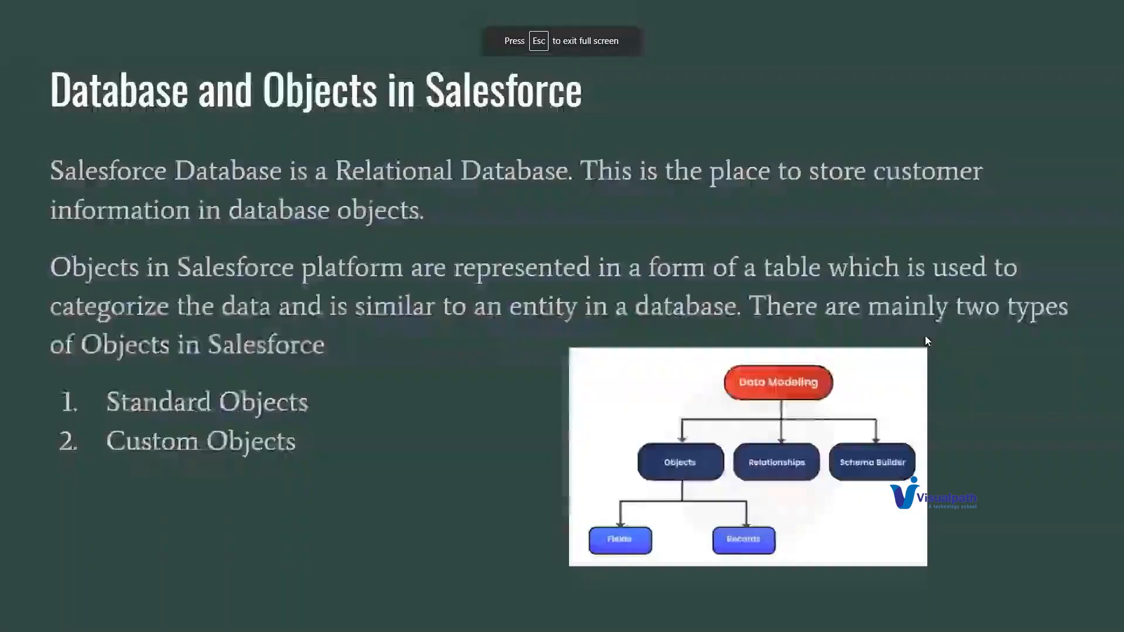
pyautogui.press('Right')
pyautogui.press('Left')
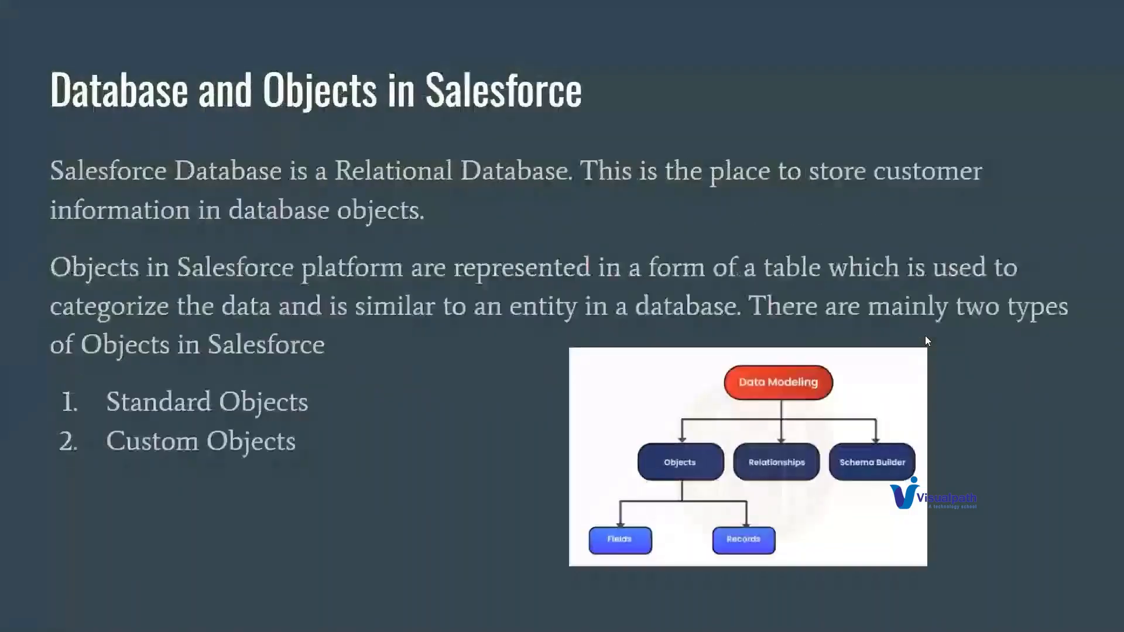
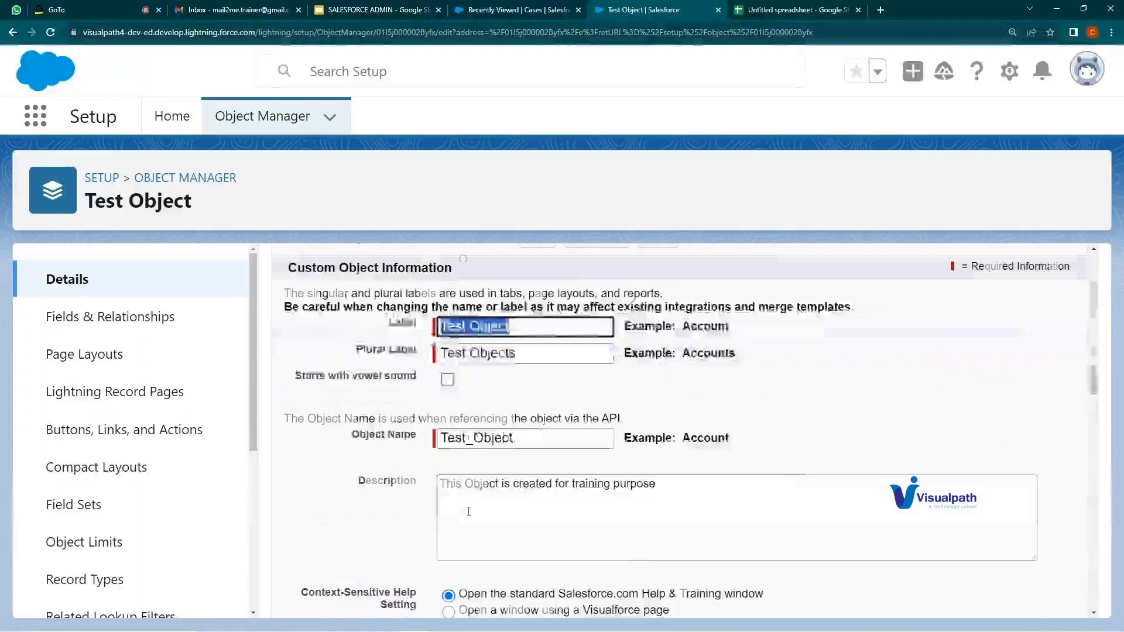
# - Check the end of Test Object's edit form and the New Custom Tab Wizard option in a new custom object form, and cancel that form
pyautogui.scroll(-6, 453, 514)
pyautogui.scroll(-10, 409, 544)
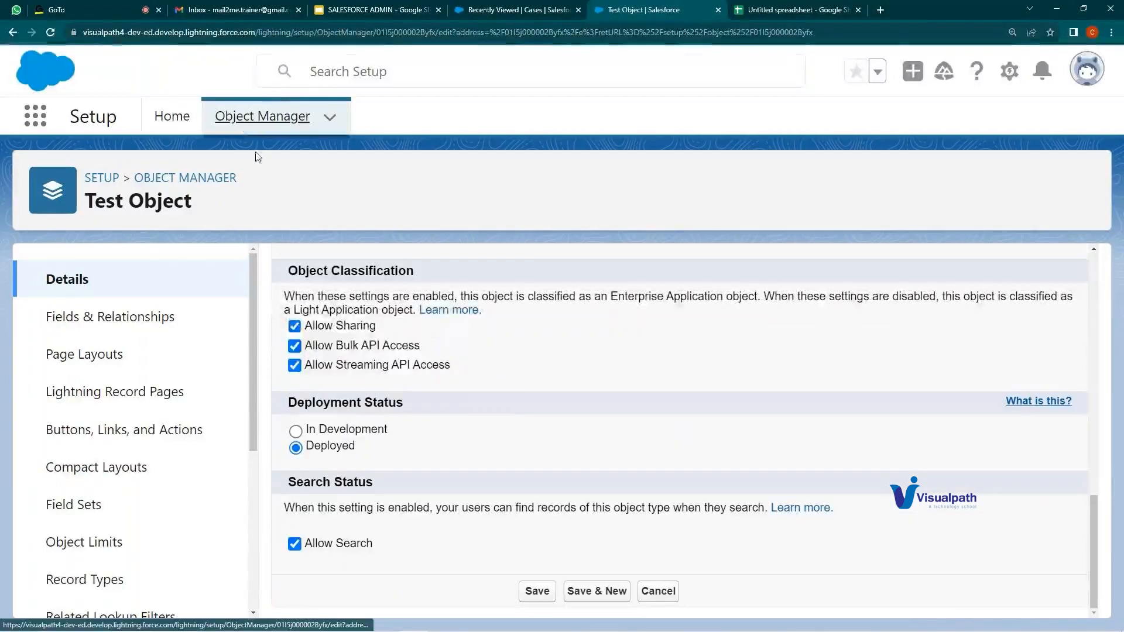
pyautogui.click(277, 111)
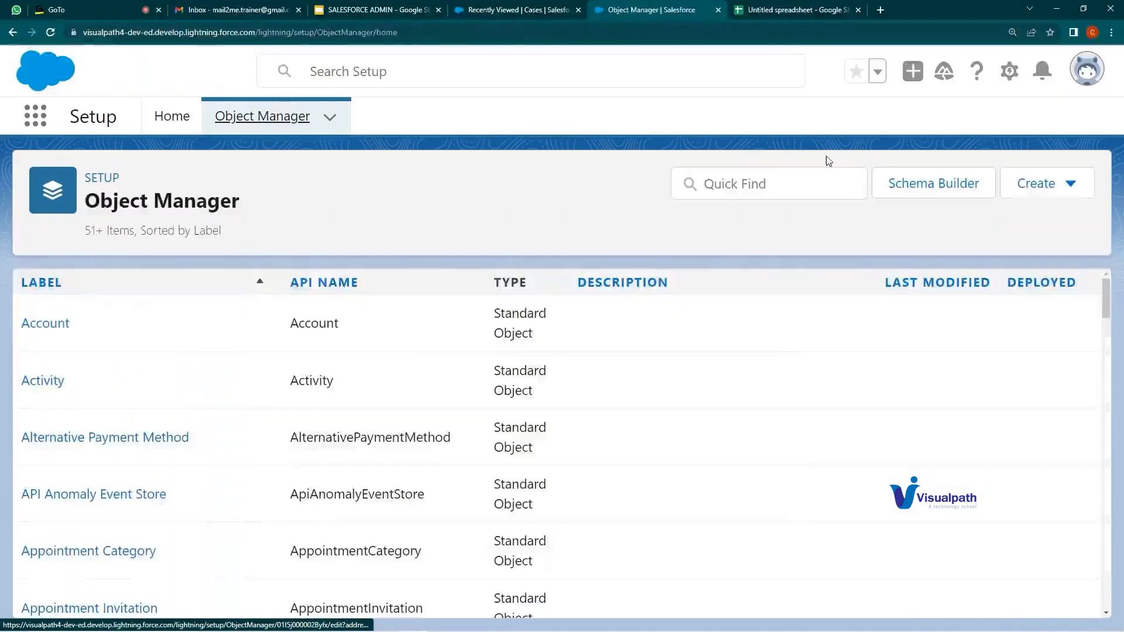
pyautogui.click(1036, 181)
pyautogui.click(969, 240)
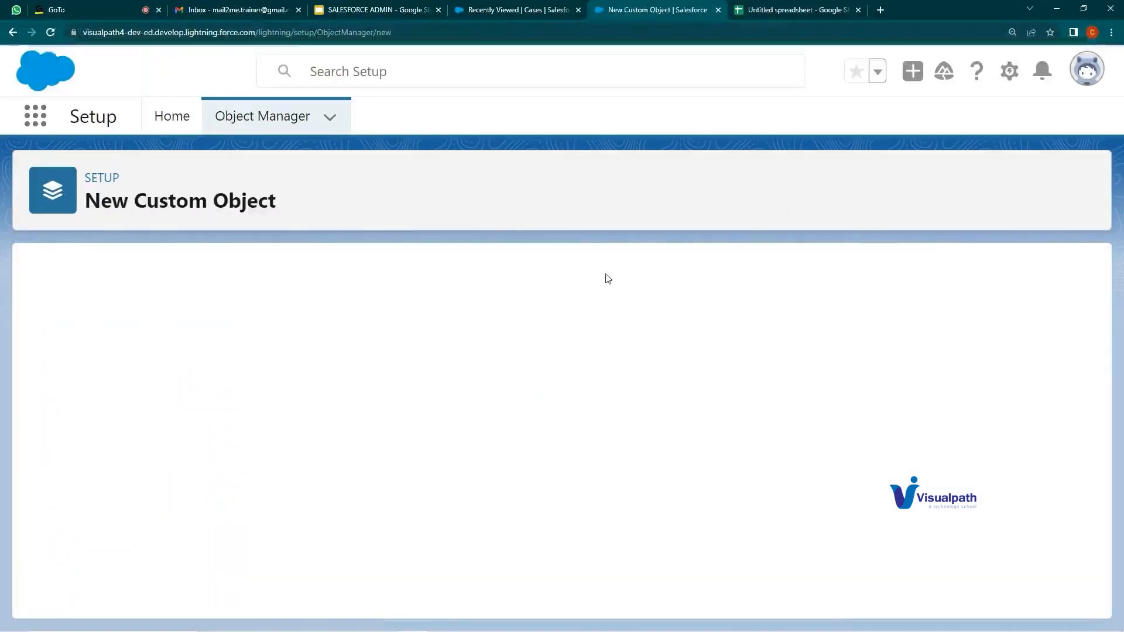
pyautogui.scroll(-10, 461, 441)
pyautogui.moveTo(72, 543); pyautogui.dragTo(394, 548)
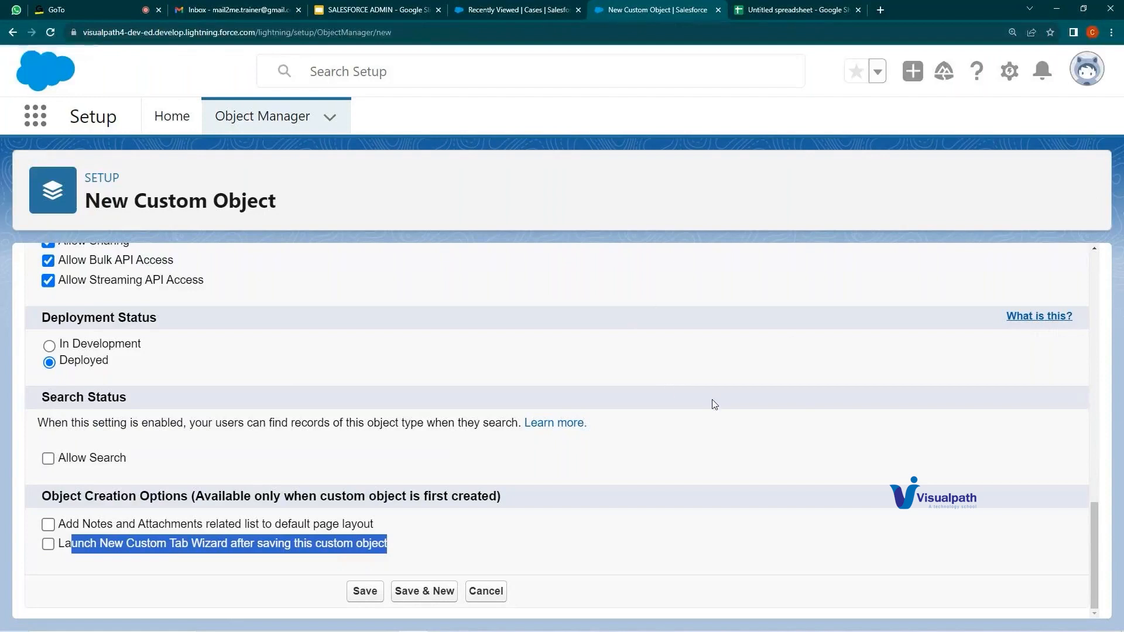
pyautogui.click(504, 588)
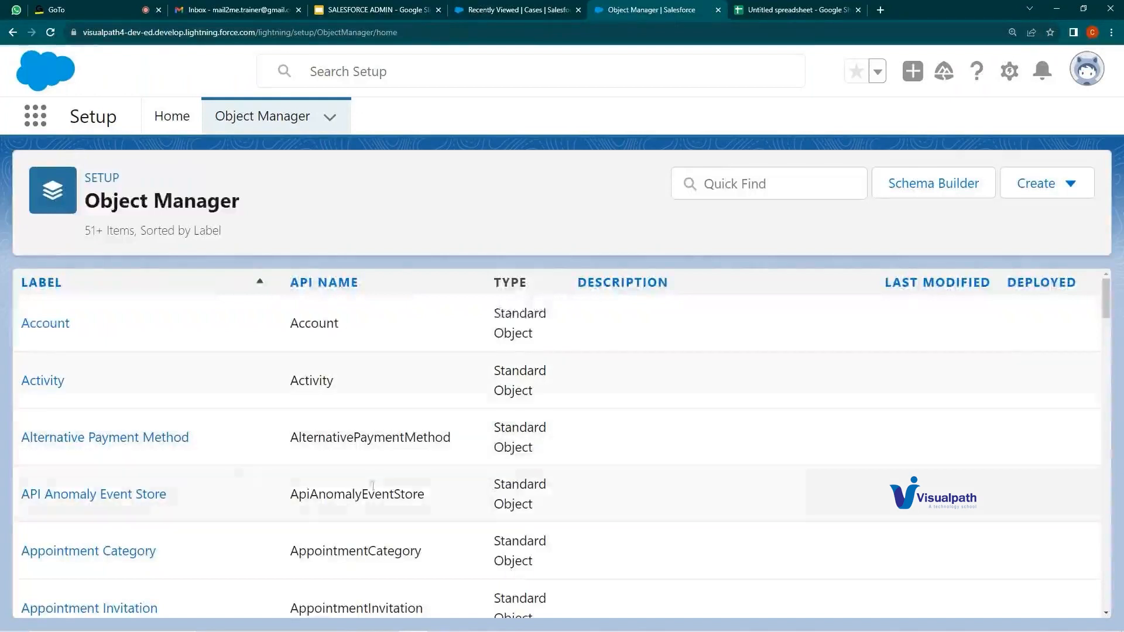
# - Find "Tabs" in Setup and open the Tabs page under User Interface
pyautogui.click(172, 118)
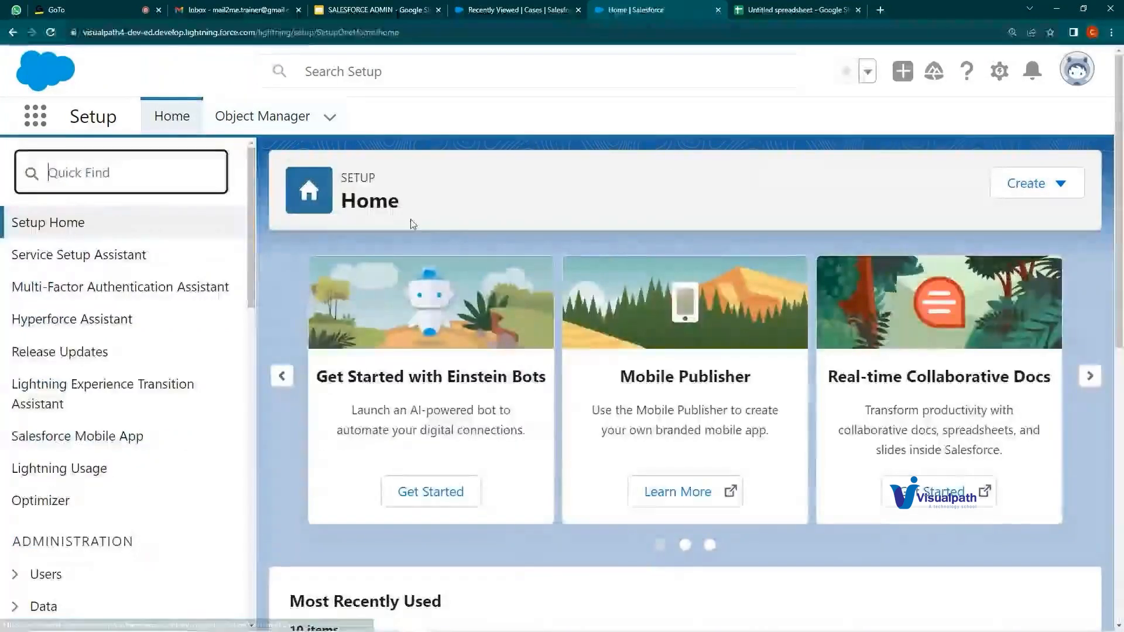
pyautogui.write('Ta')
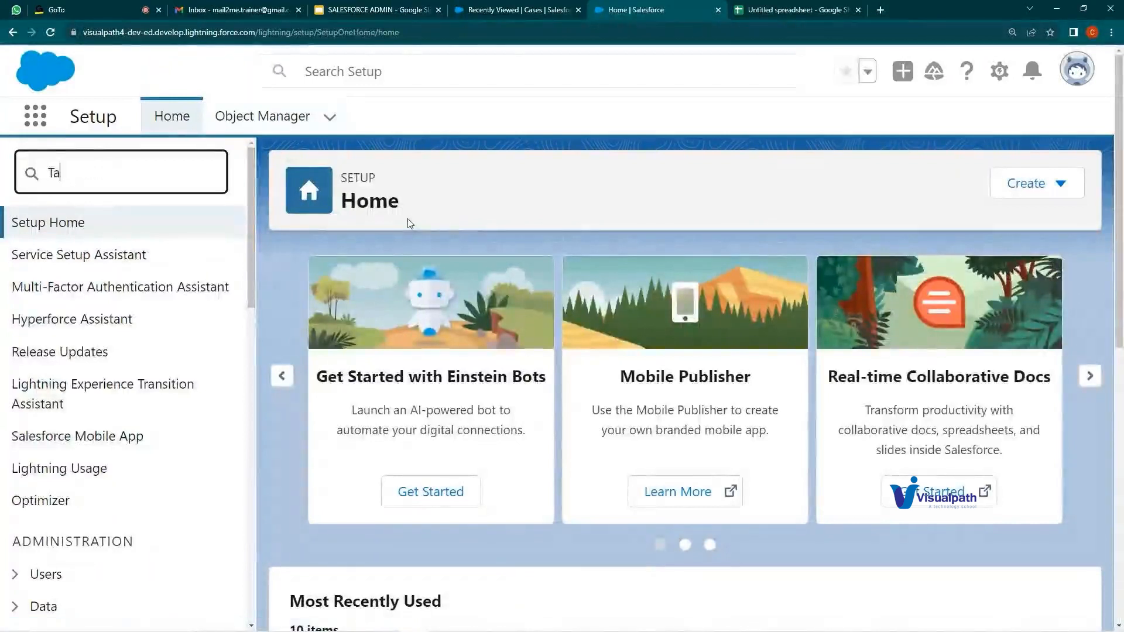
pyautogui.write('bs')
pyautogui.click(26, 300)
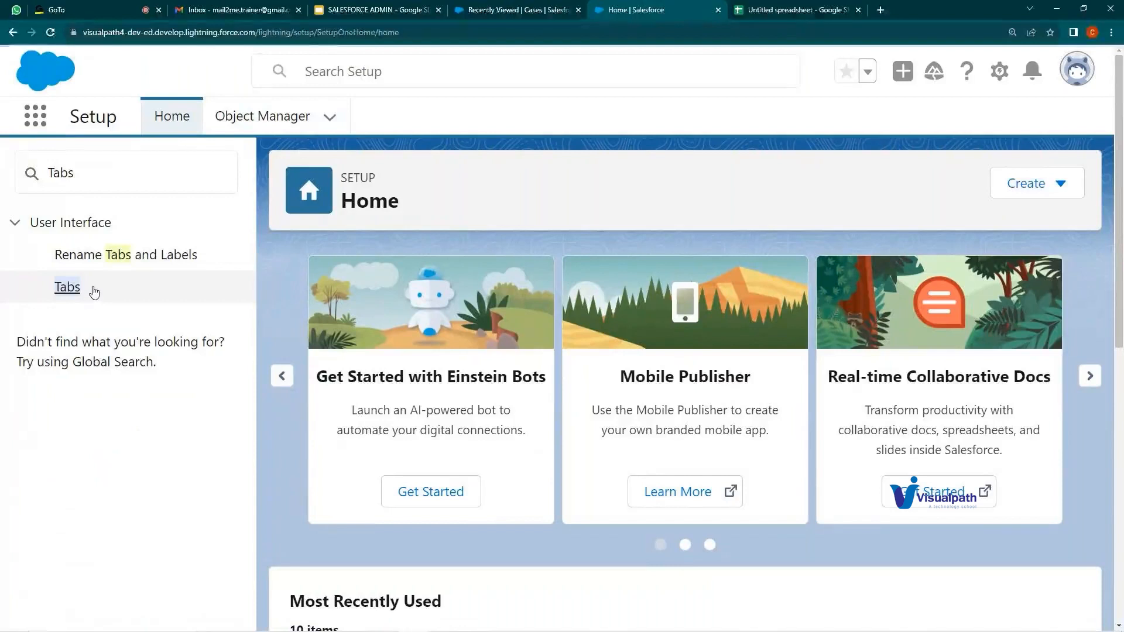
pyautogui.moveTo(48, 299); pyautogui.dragTo(77, 292)
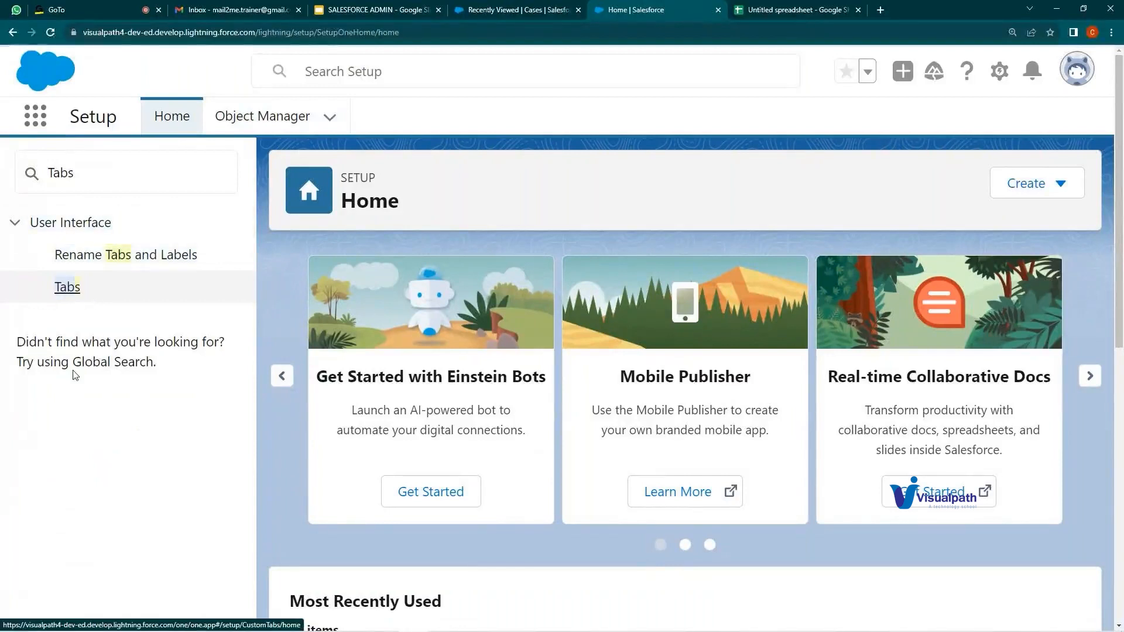
pyautogui.click(67, 287)
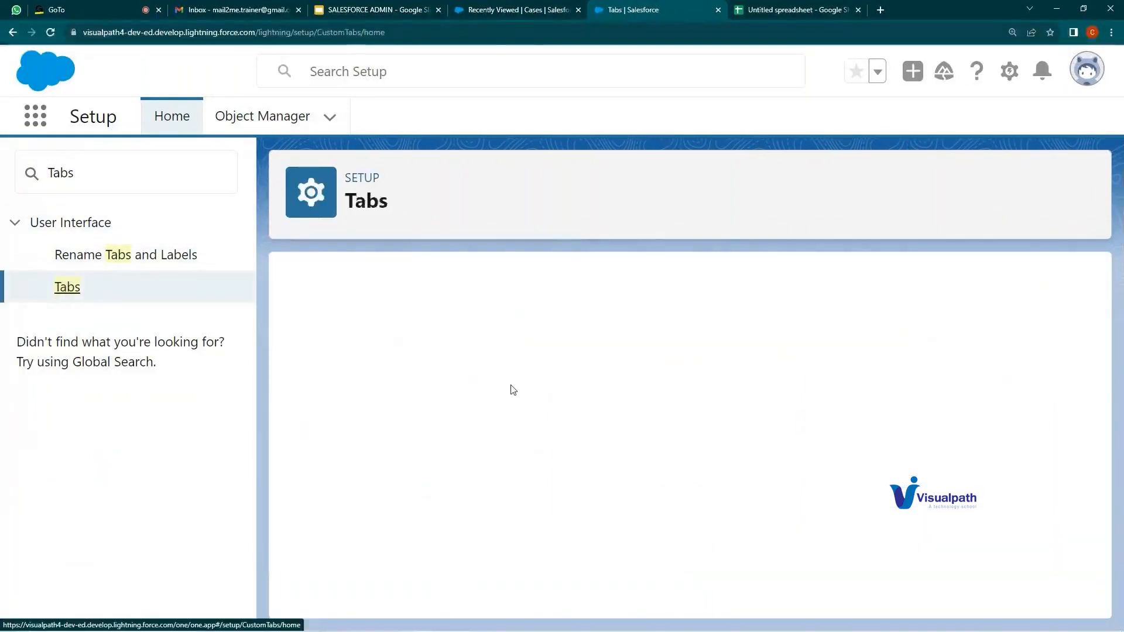
# - Examine the custom tab types on offer, from Custom Object Tabs and Web Tabs to Visualforce, Lightning Component and Lightning Page Tabs
pyautogui.scroll(-1, 410, 398)
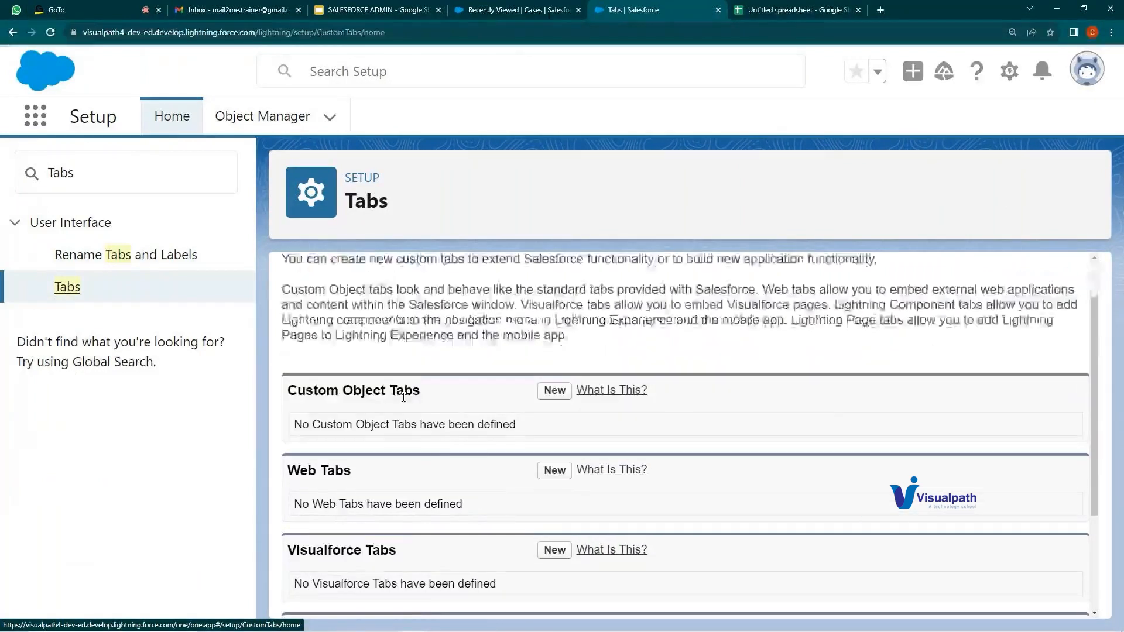
pyautogui.tripleClick(406, 399)
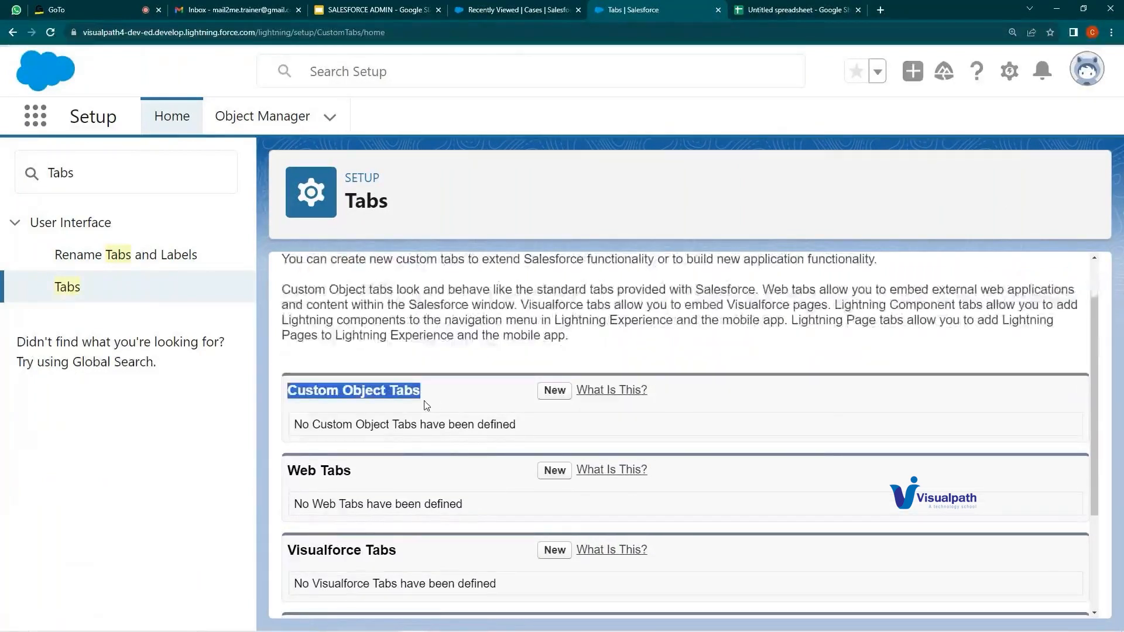
pyautogui.scroll(-3, 426, 405)
pyautogui.tripleClick(451, 551)
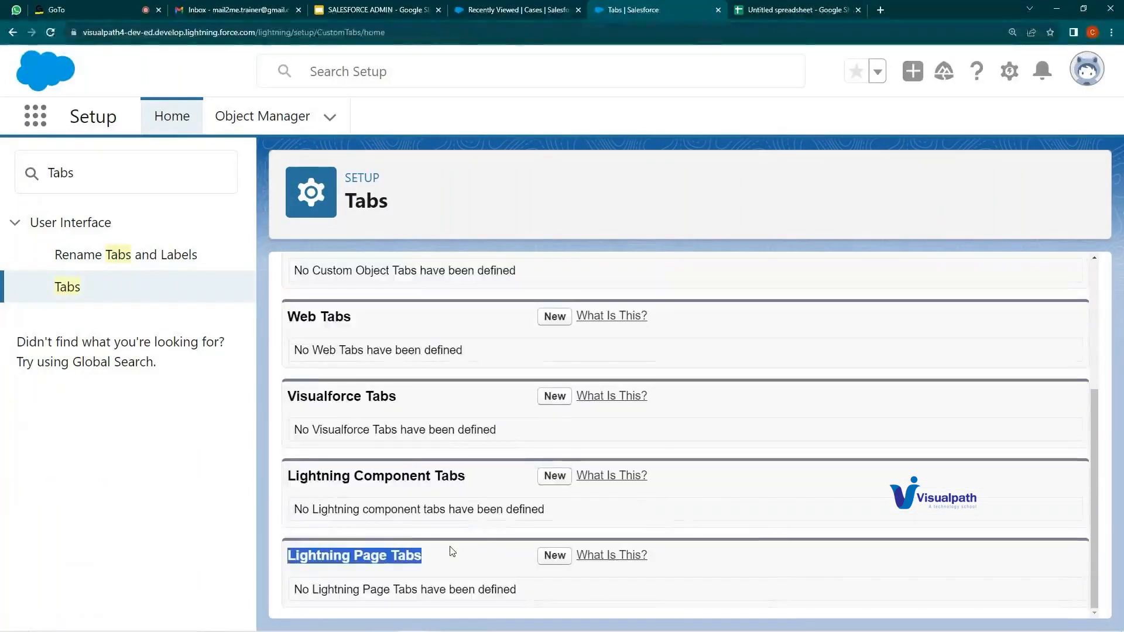
pyautogui.moveTo(290, 476); pyautogui.dragTo(462, 475)
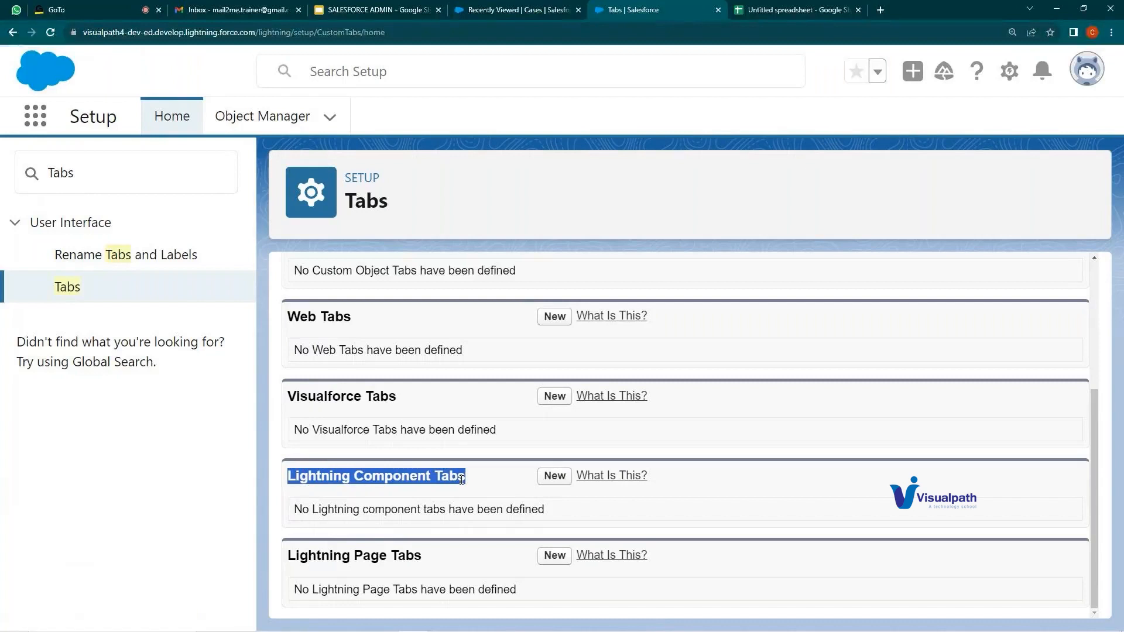
pyautogui.moveTo(343, 398); pyautogui.dragTo(345, 398)
pyautogui.click(327, 477)
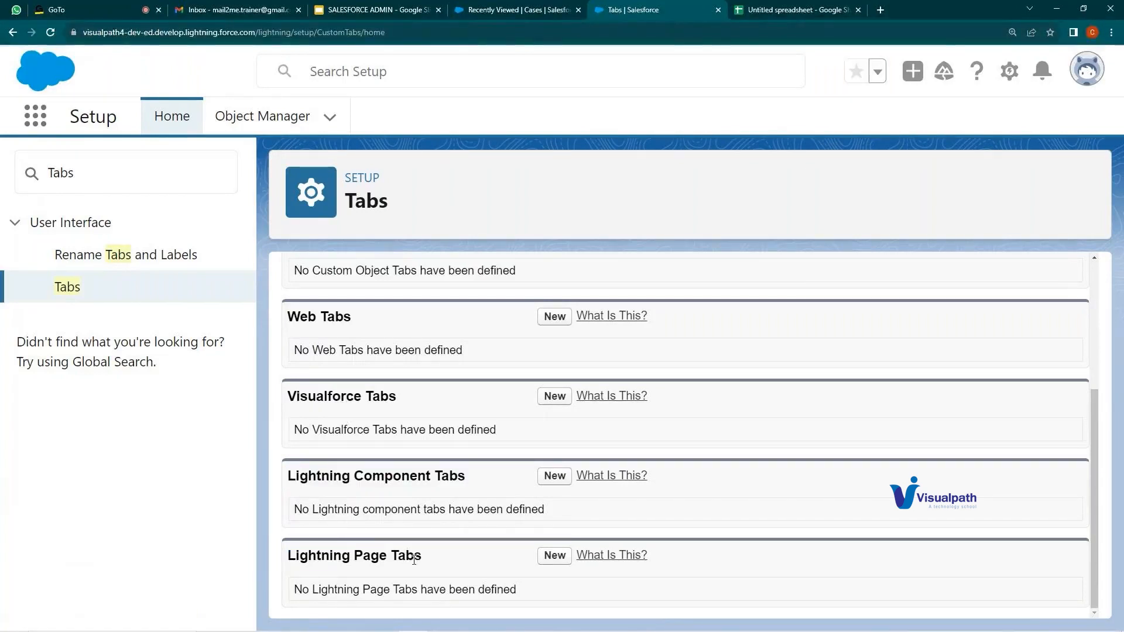
pyautogui.moveTo(414, 560); pyautogui.dragTo(287, 560)
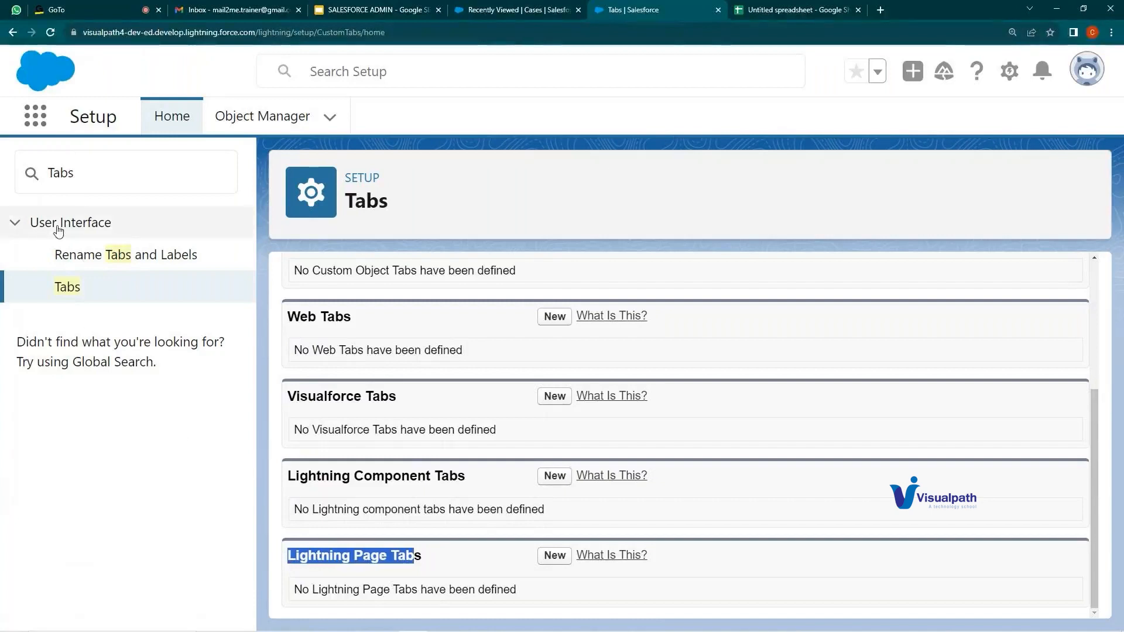
pyautogui.click(297, 474)
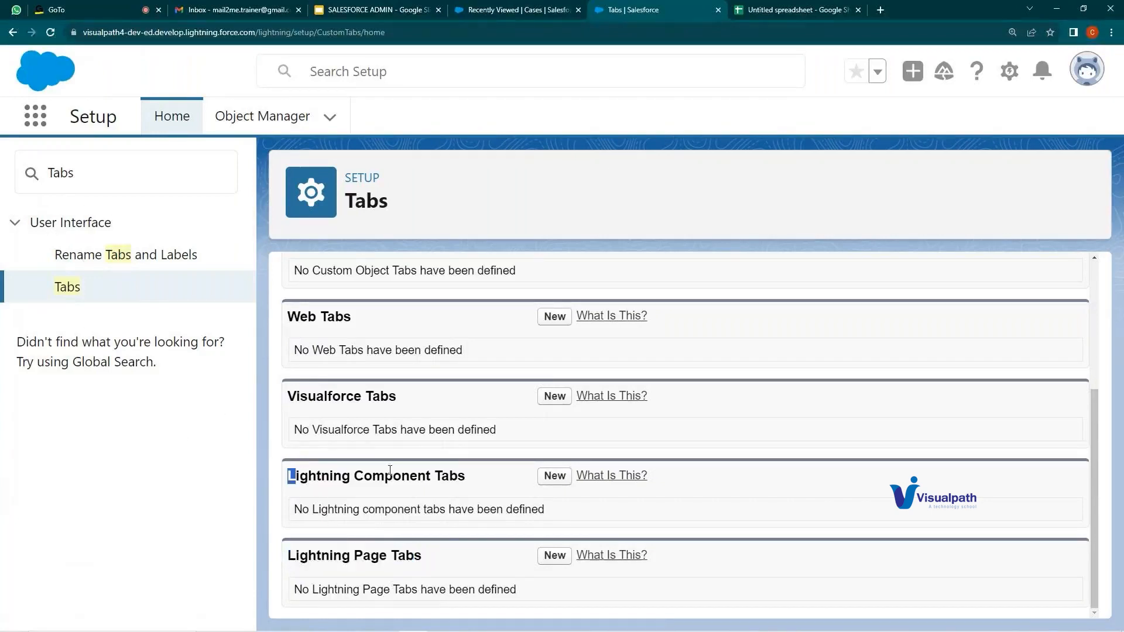
pyautogui.moveTo(300, 396); pyautogui.dragTo(397, 394)
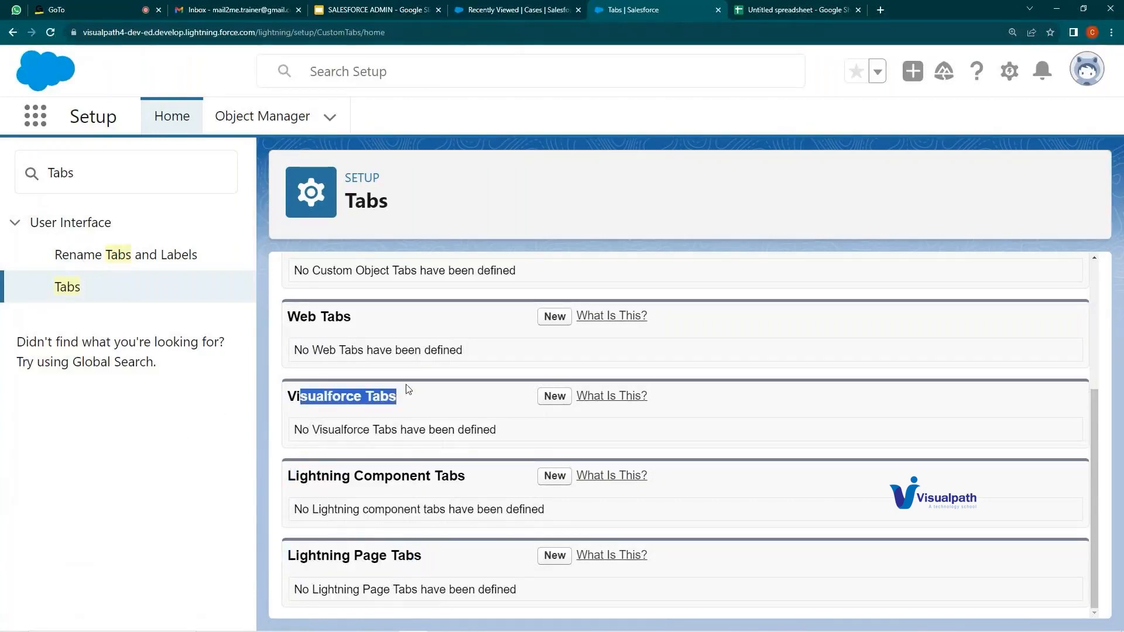
pyautogui.tripleClick(294, 314)
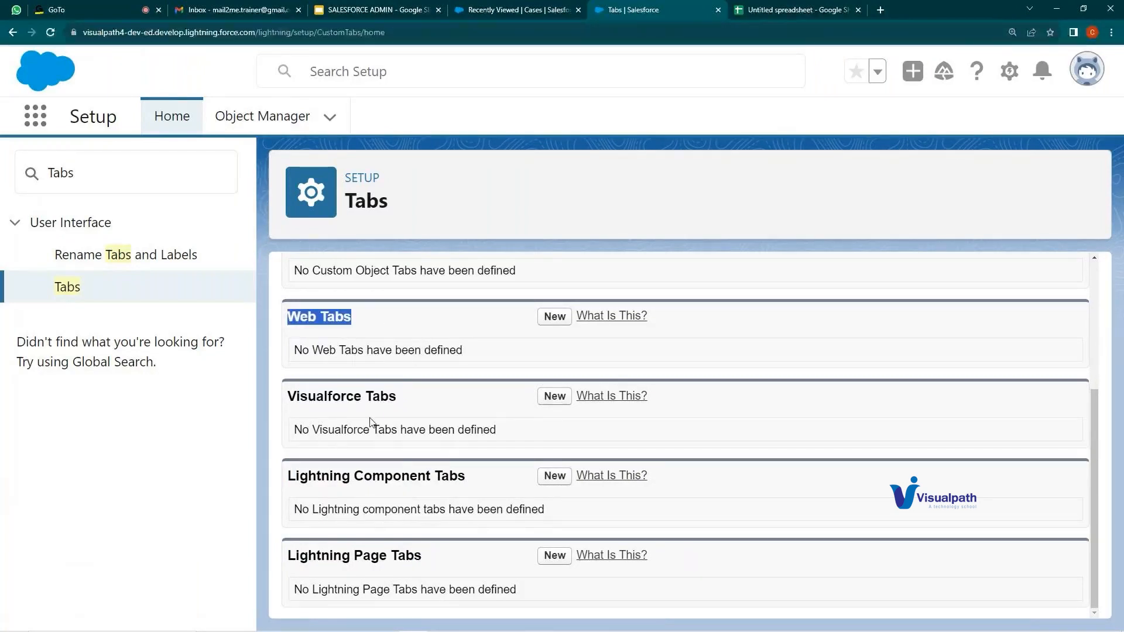
pyautogui.scroll(1, 426, 528)
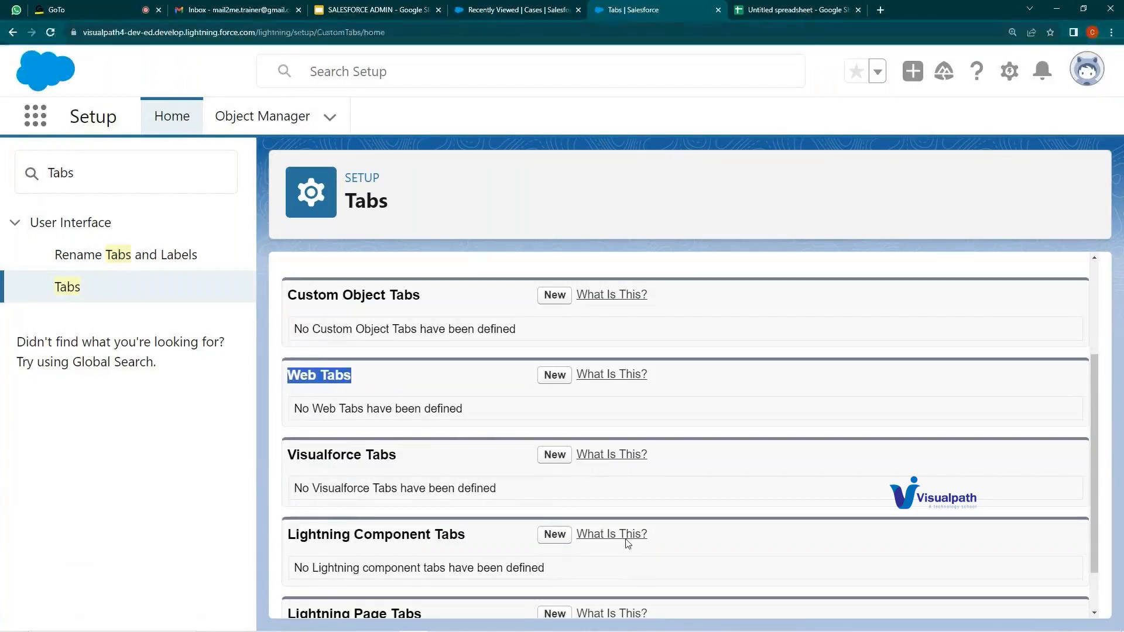
pyautogui.scroll(3, 352, 511)
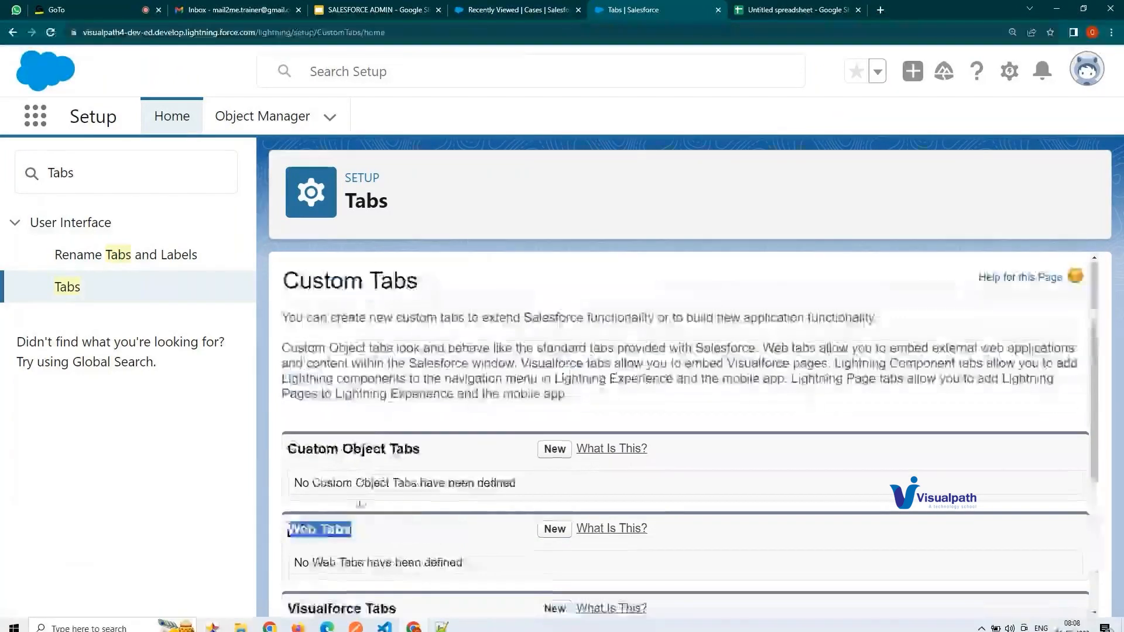
pyautogui.click(297, 448)
pyautogui.tripleClick(297, 449)
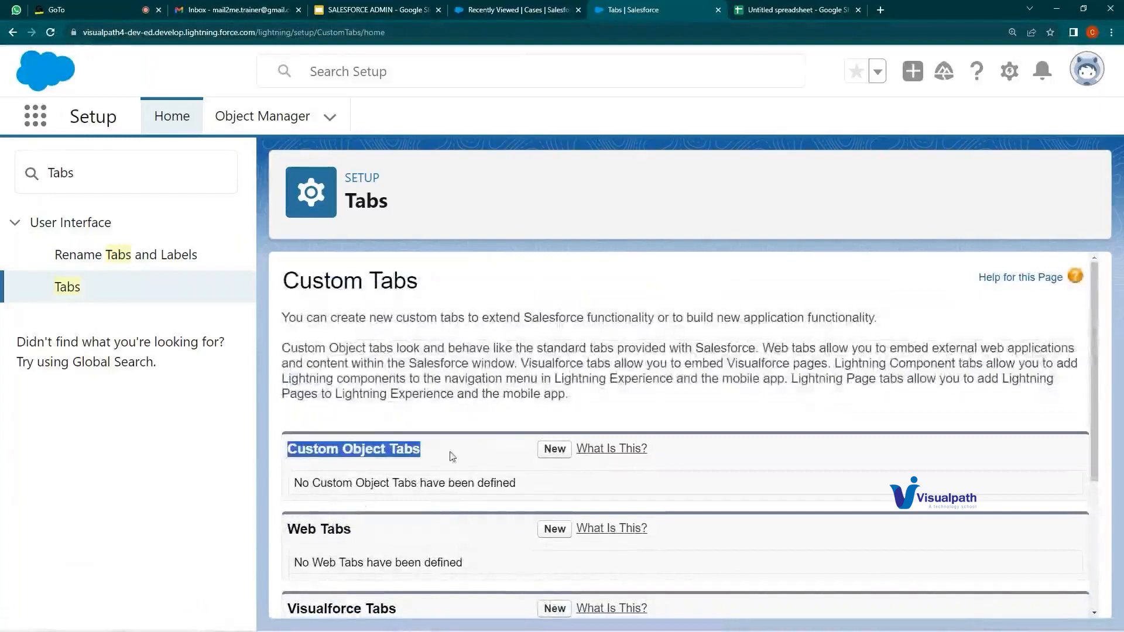
pyautogui.click(309, 466)
# - Start a new custom object tab and choose Test Object as its object
pyautogui.click(553, 450)
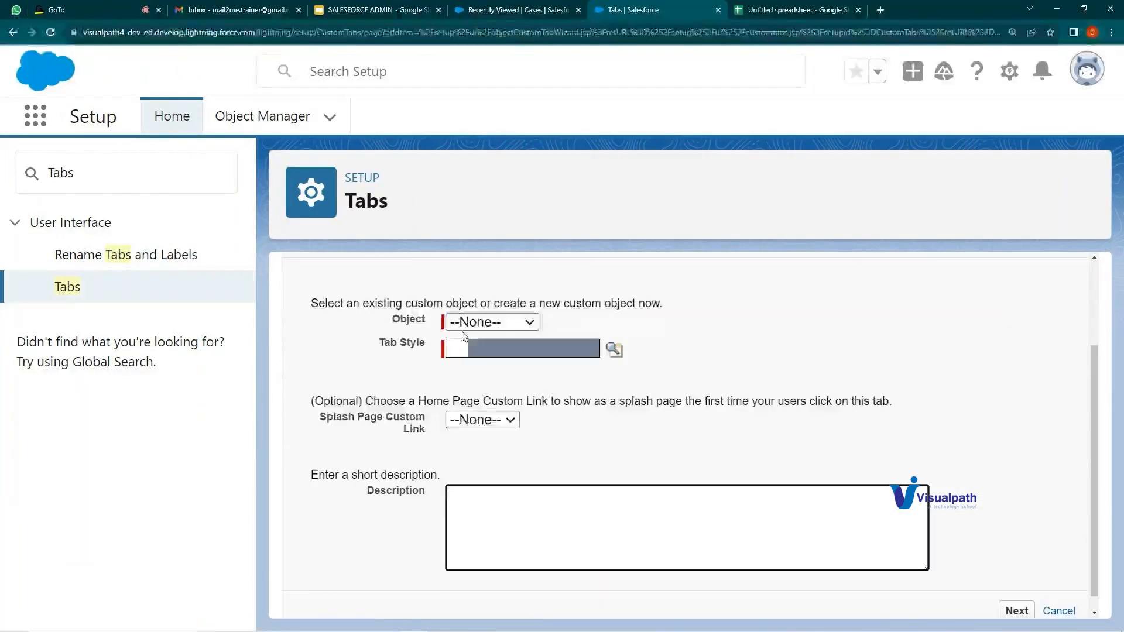
pyautogui.scroll(3, 462, 334)
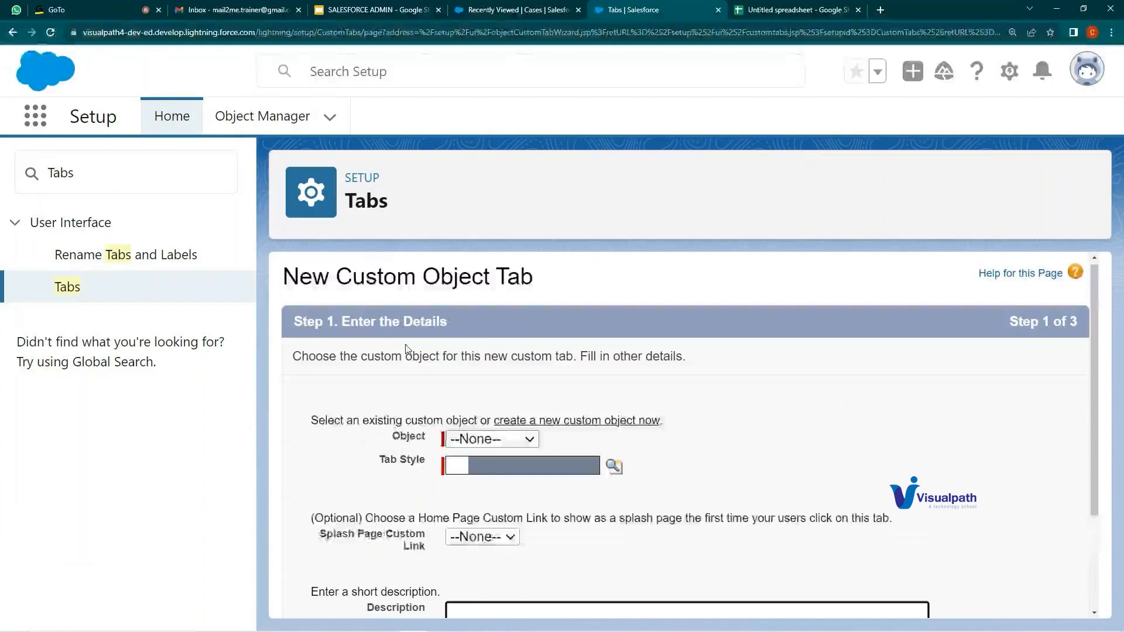
pyautogui.moveTo(423, 285); pyautogui.dragTo(598, 274)
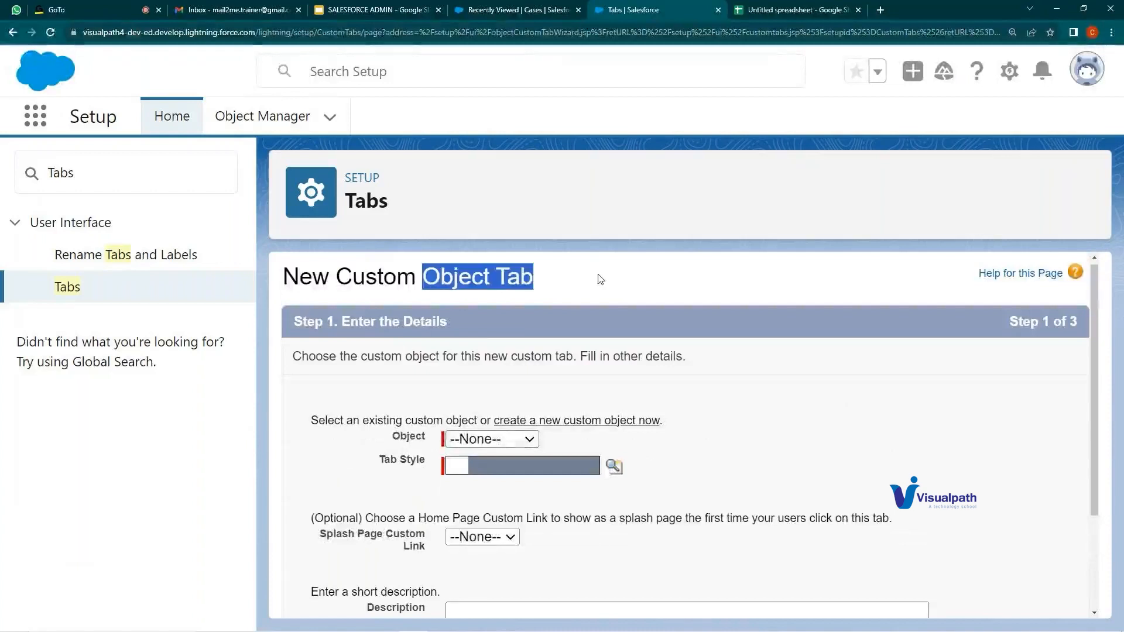
pyautogui.doubleClick(408, 436)
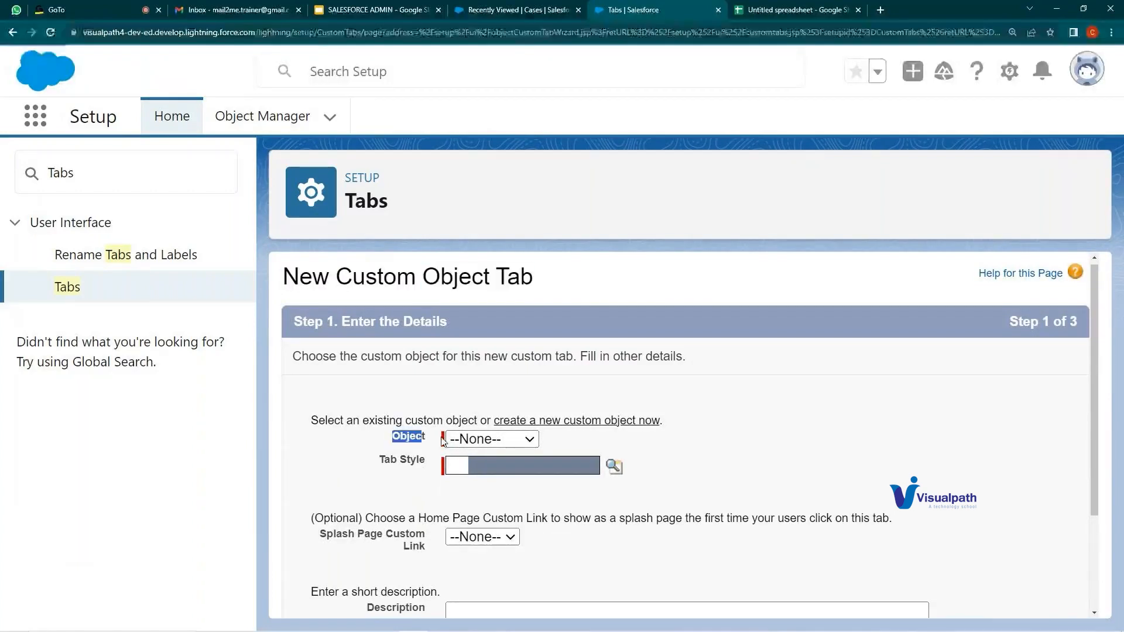
pyautogui.click(491, 438)
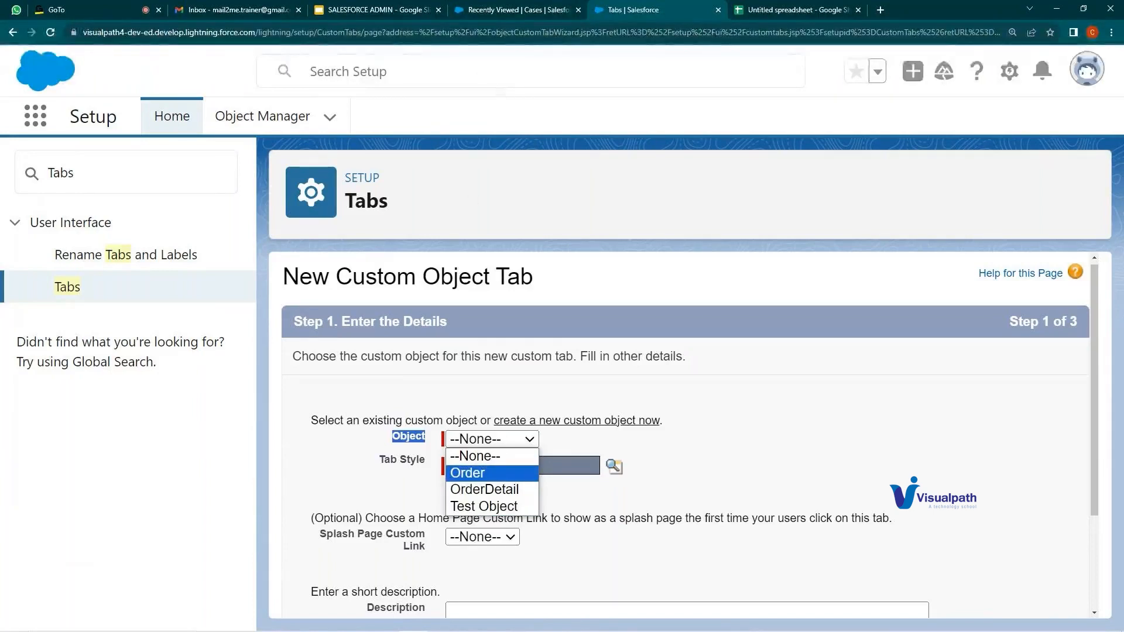
pyautogui.click(447, 399)
pyautogui.click(448, 400)
pyautogui.click(470, 439)
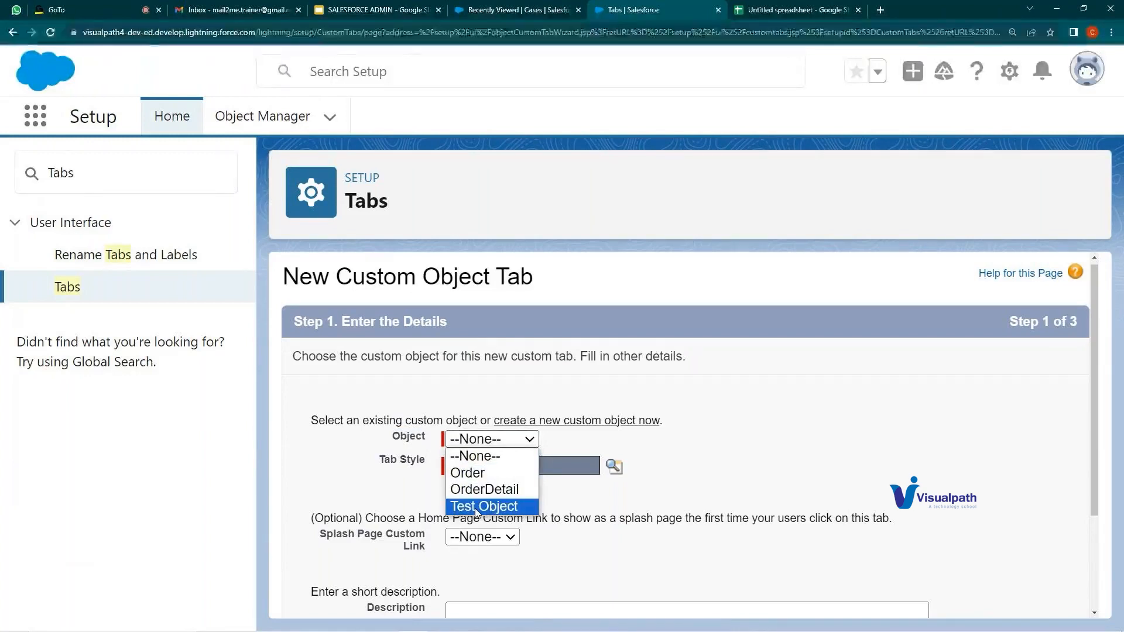
pyautogui.click(476, 507)
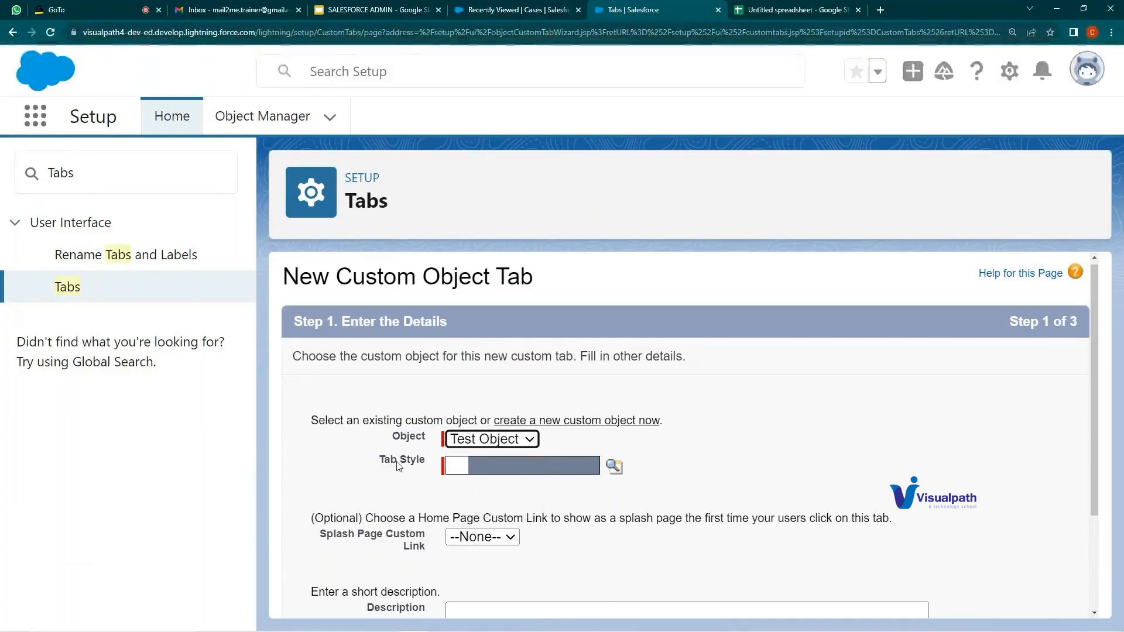
# - Examine the Tab Style setting and compare it with the icons of the Accounts and Contacts tabs in the Service app
pyautogui.moveTo(385, 460); pyautogui.dragTo(426, 463)
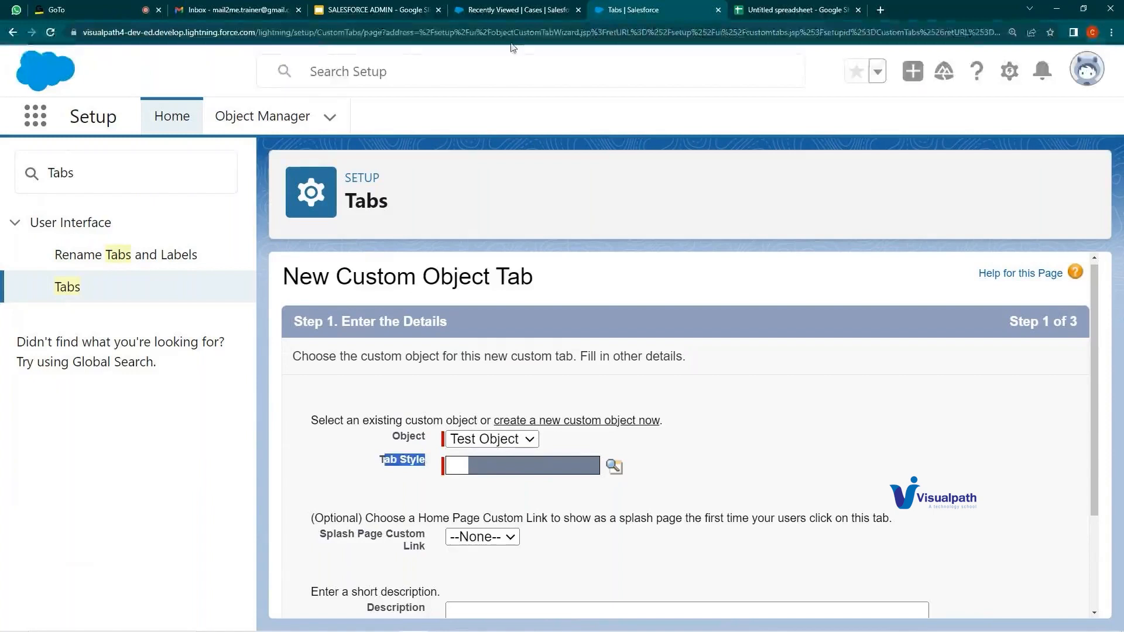
pyautogui.click(534, 9)
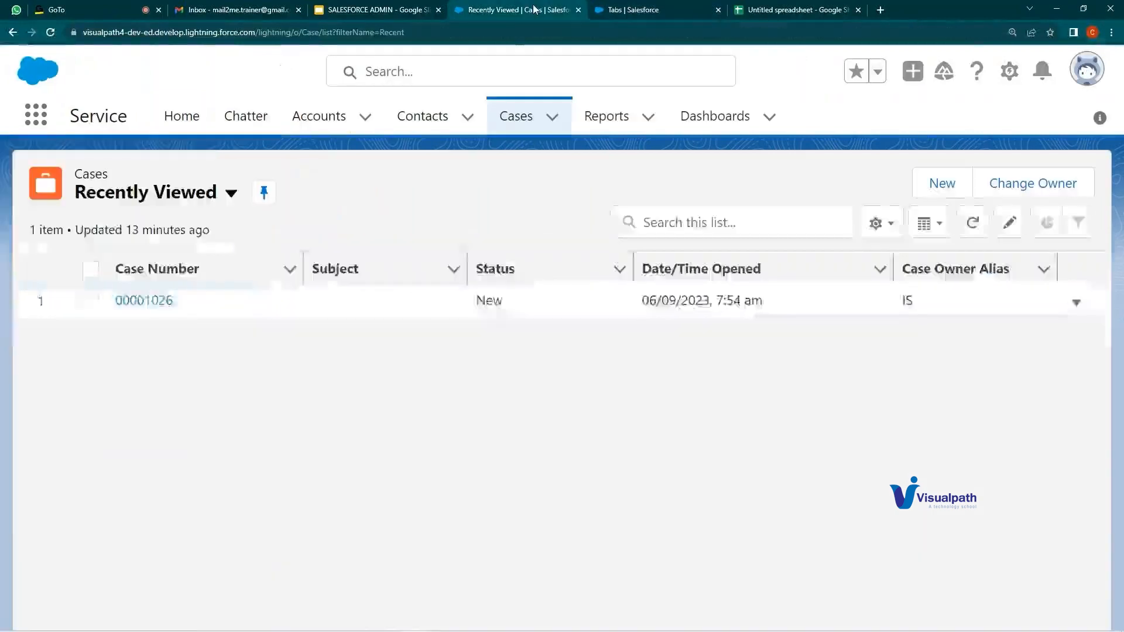
pyautogui.click(297, 121)
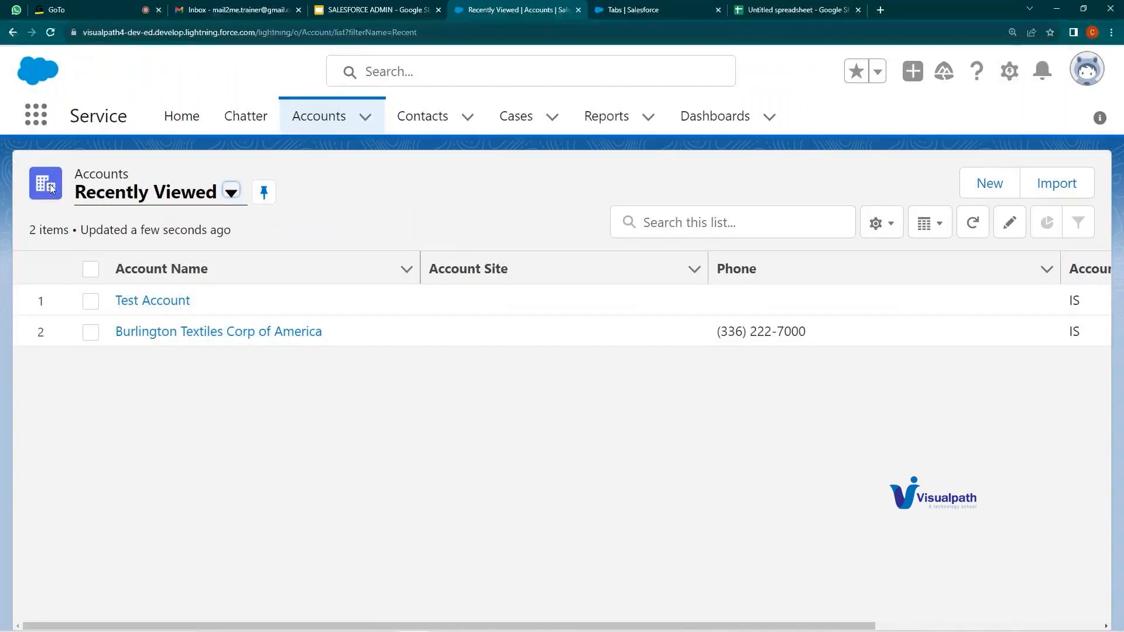
pyautogui.click(431, 114)
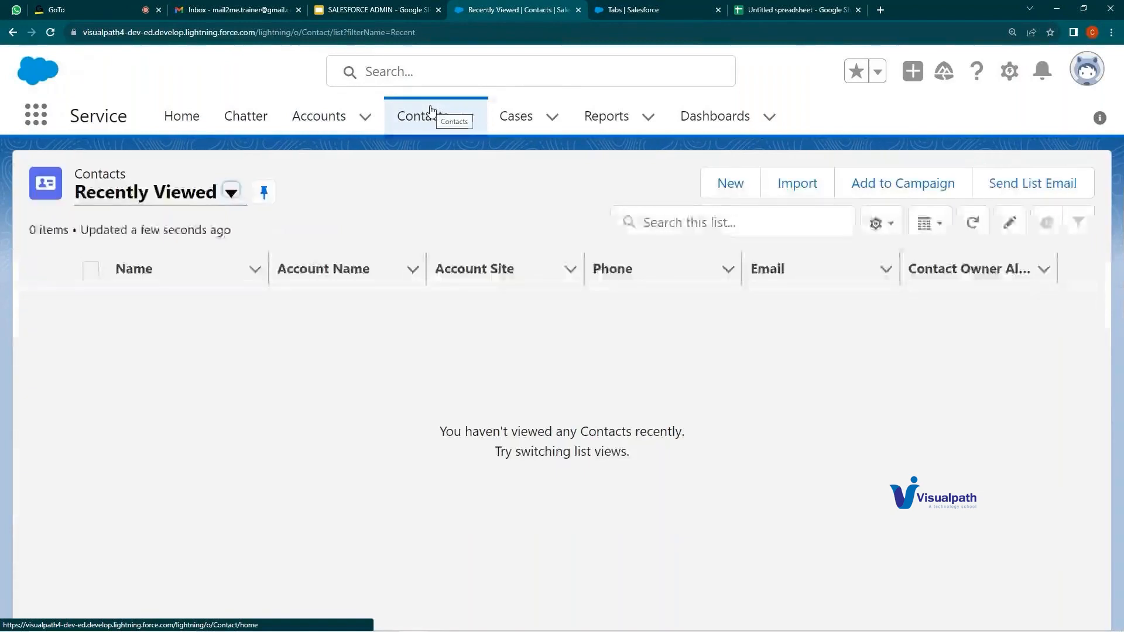
# - View the Cases tab's icon in the Service app, and set the new custom object tab's style to Headset
pyautogui.click(519, 117)
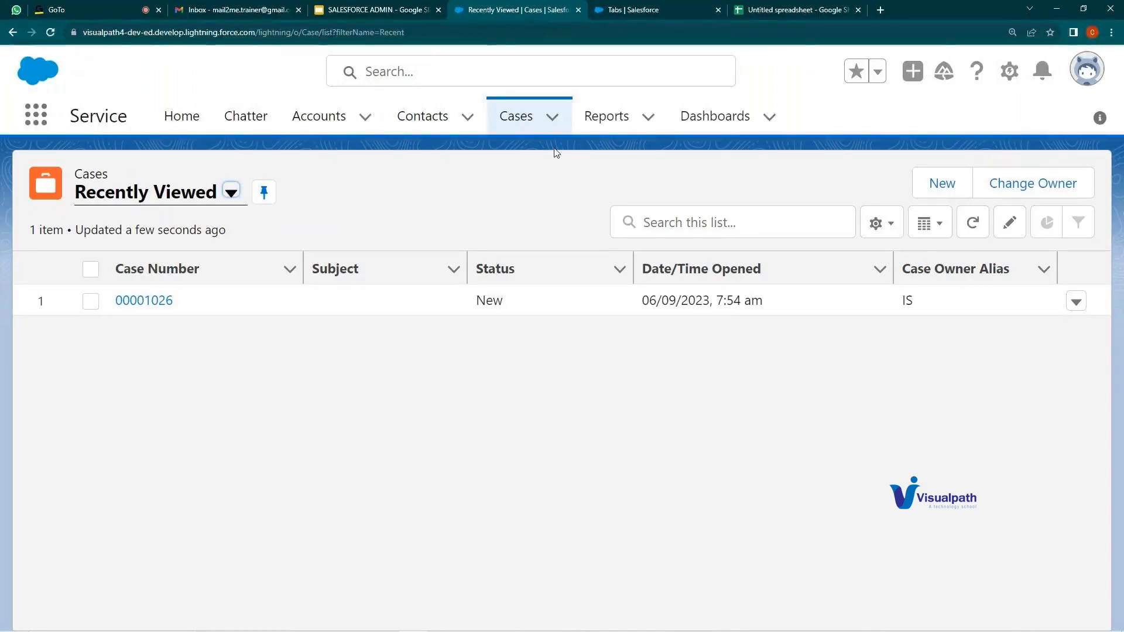
pyautogui.click(620, 6)
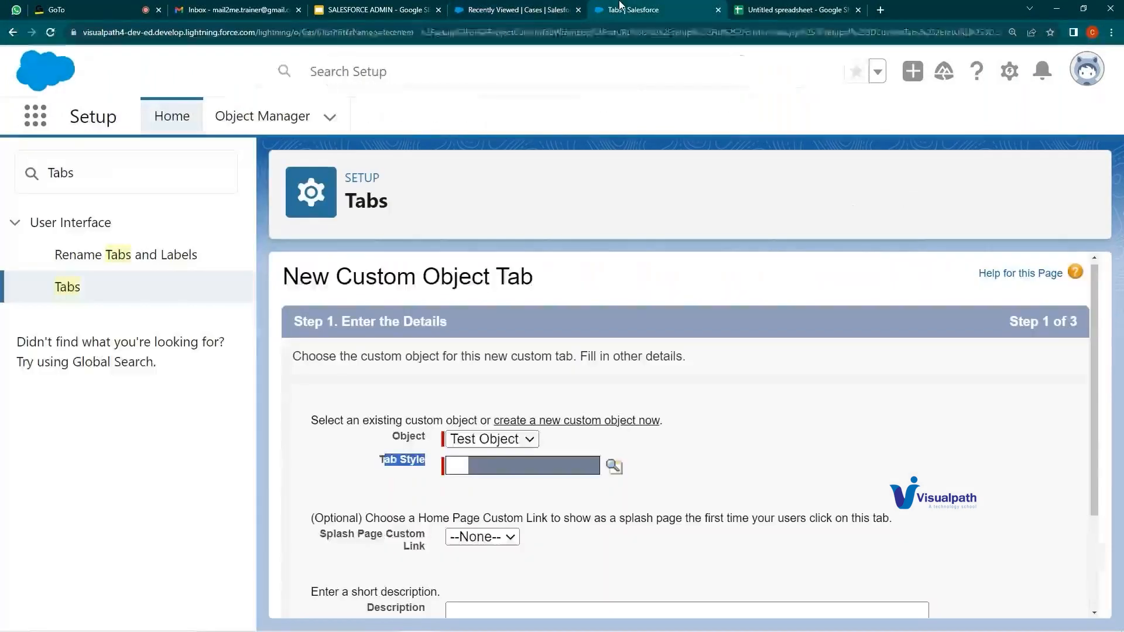
pyautogui.click(614, 468)
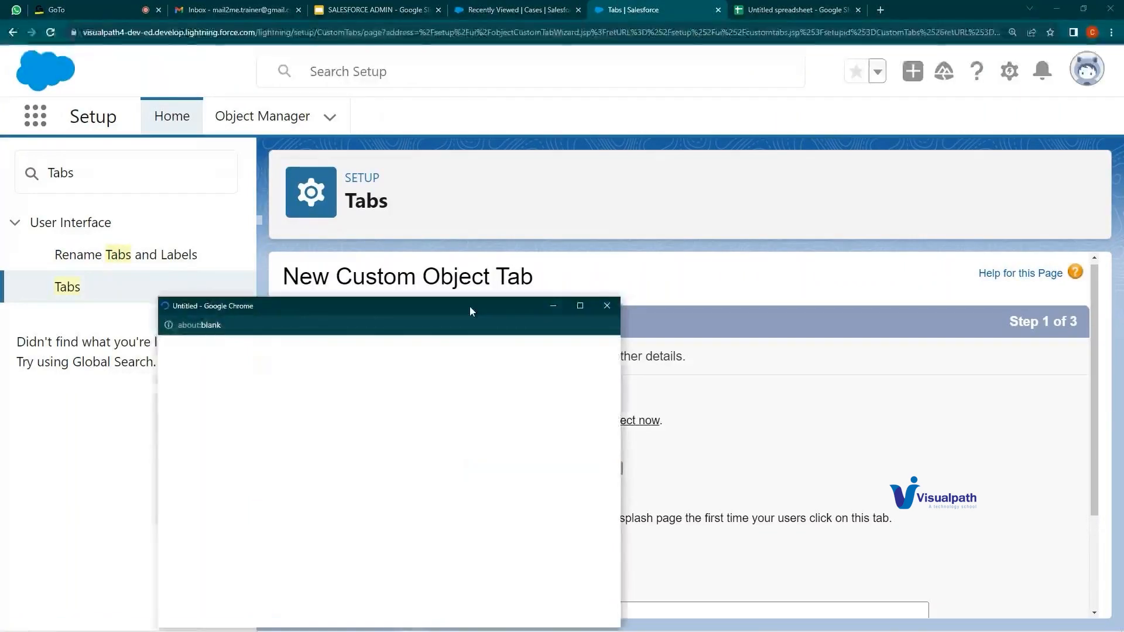
pyautogui.moveTo(469, 306); pyautogui.dragTo(555, 172)
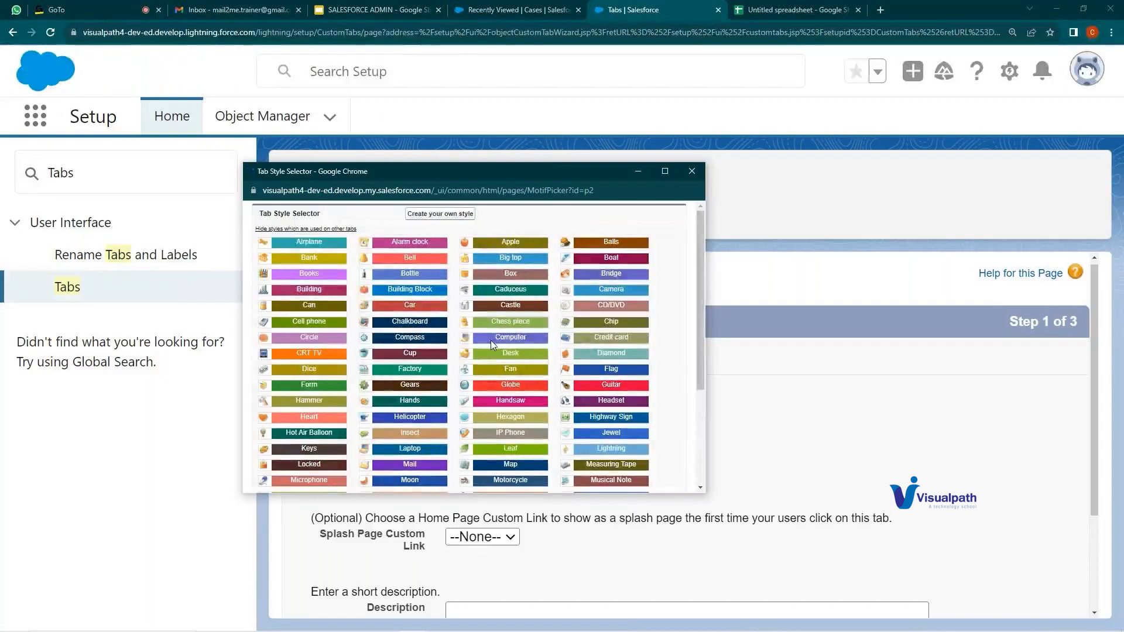
pyautogui.click(665, 171)
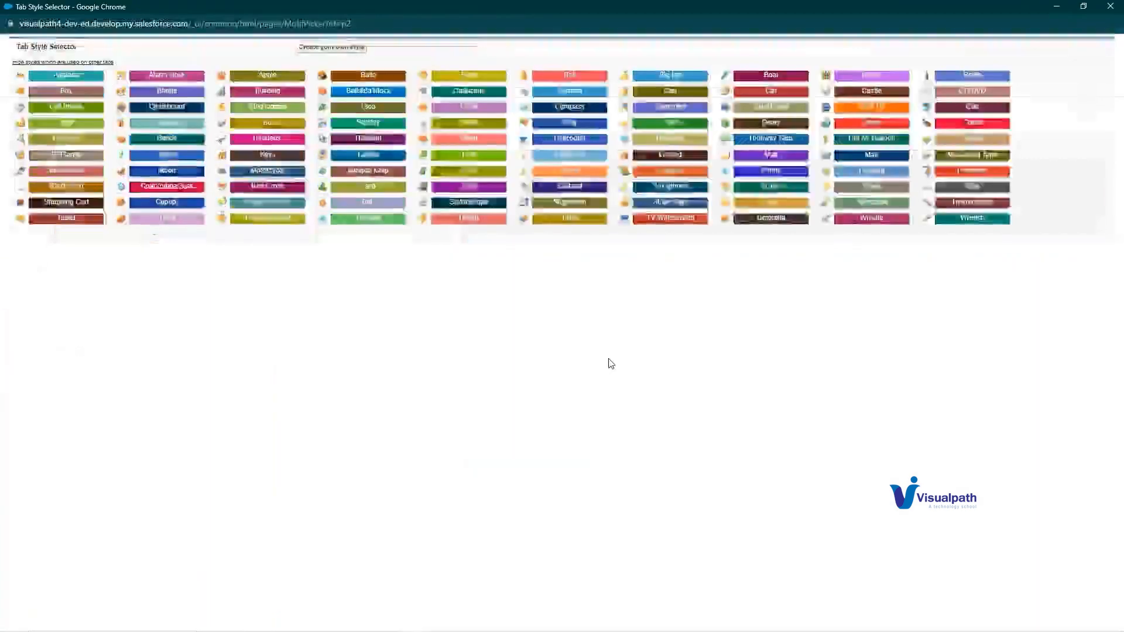
pyautogui.click(368, 139)
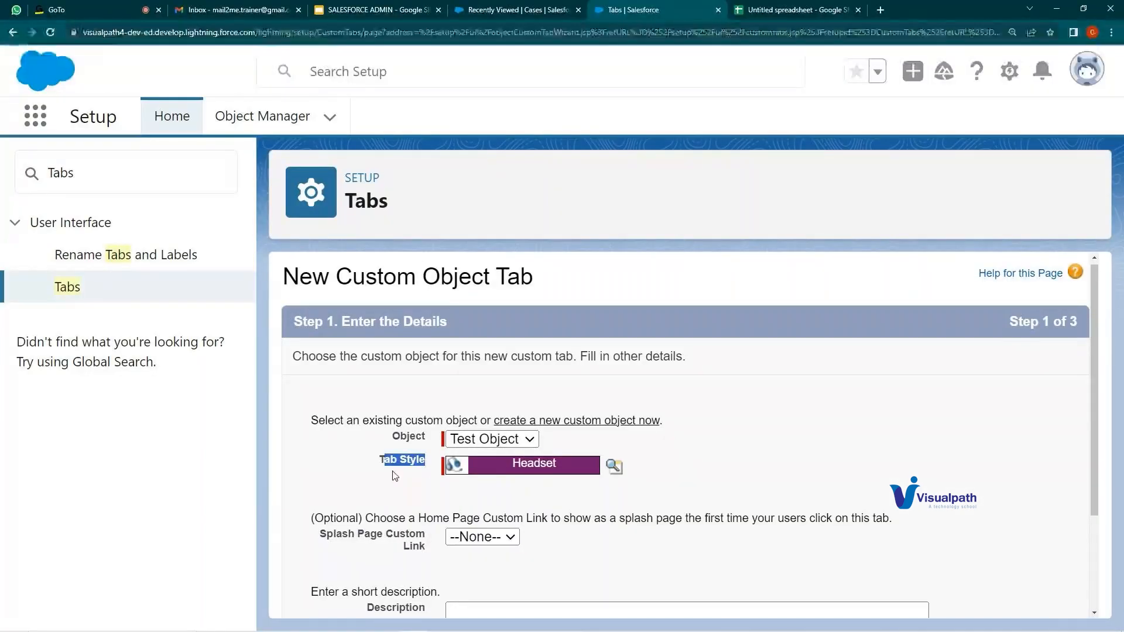
# - Review the tab details form, including the optional Splash Page Custom Link and the Description field
pyautogui.scroll(-3, 358, 443)
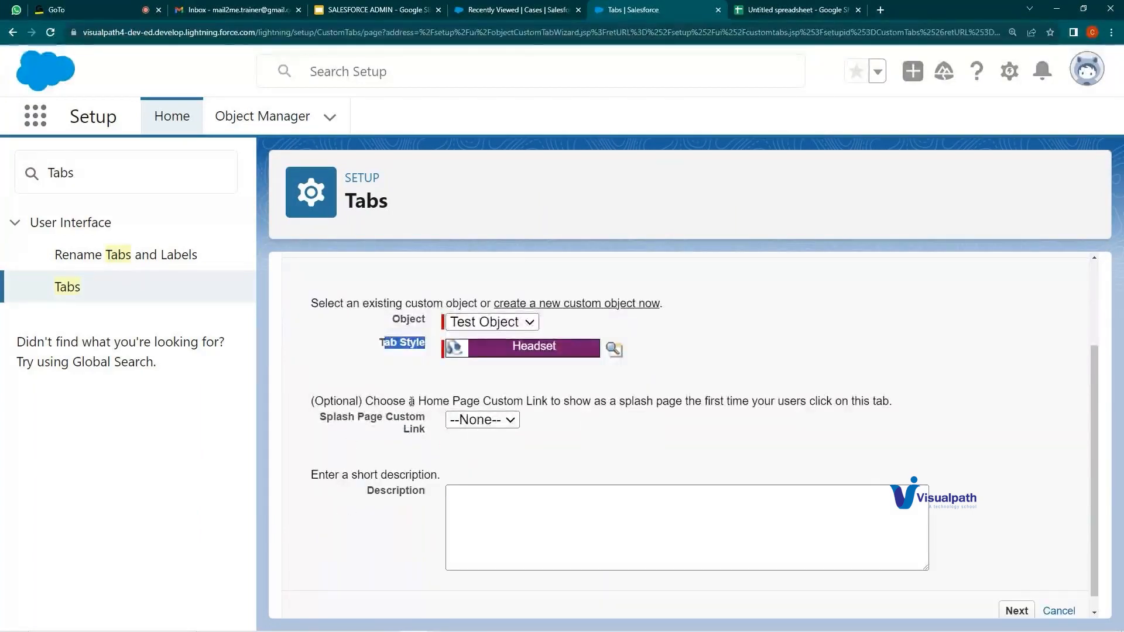
pyautogui.scroll(3, 655, 514)
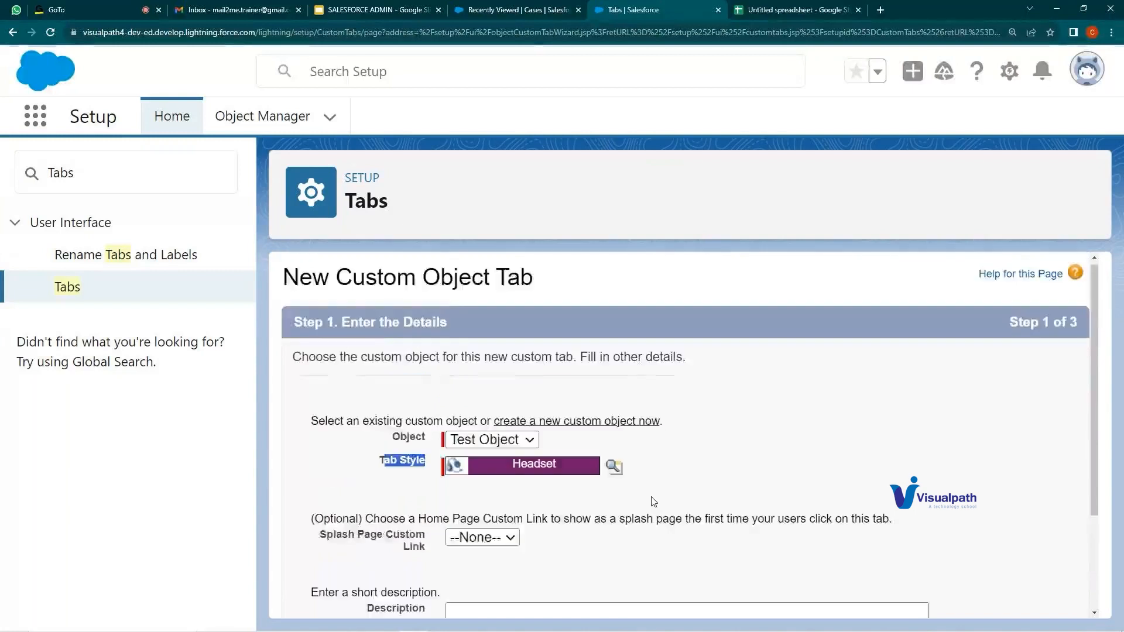
pyautogui.scroll(-3, 653, 502)
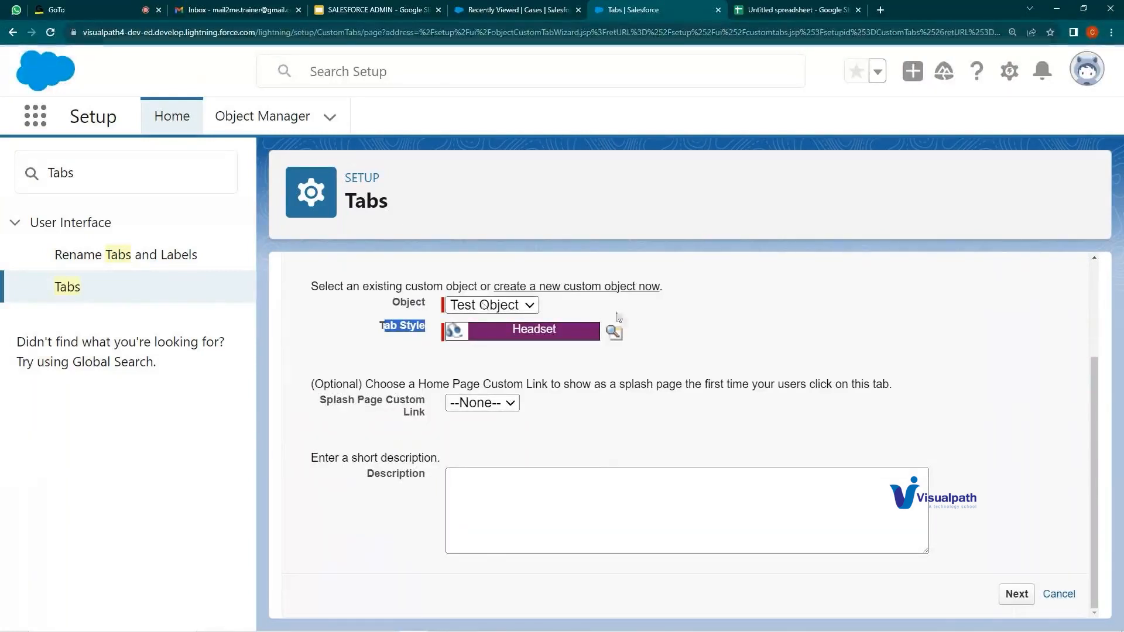
pyautogui.click(294, 398)
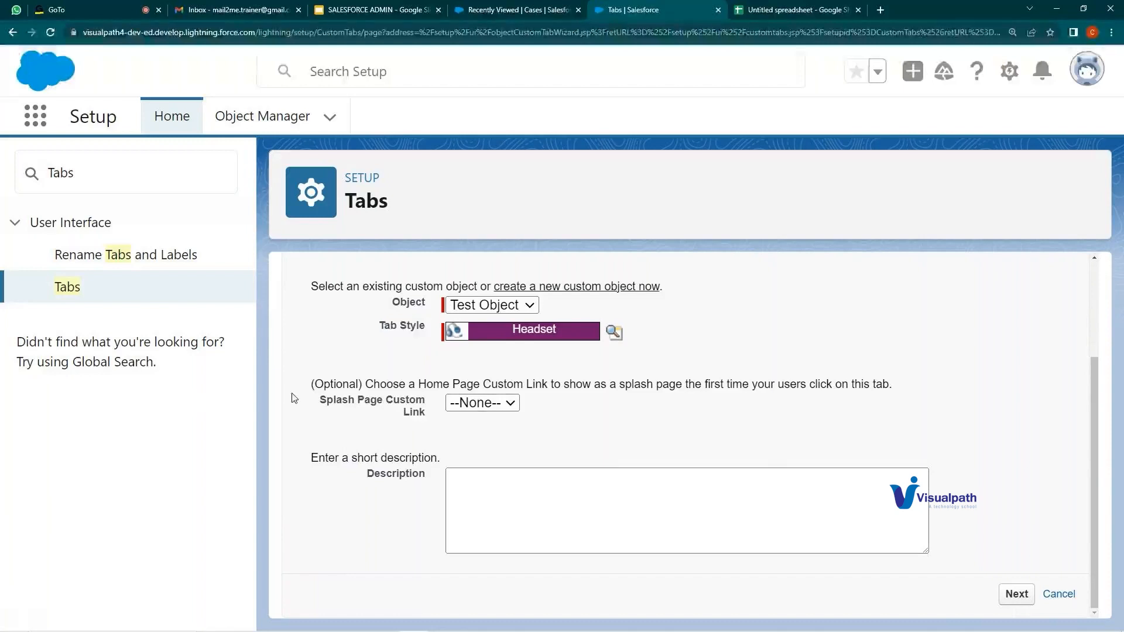
pyautogui.moveTo(292, 394); pyautogui.dragTo(429, 413)
pyautogui.click(360, 424)
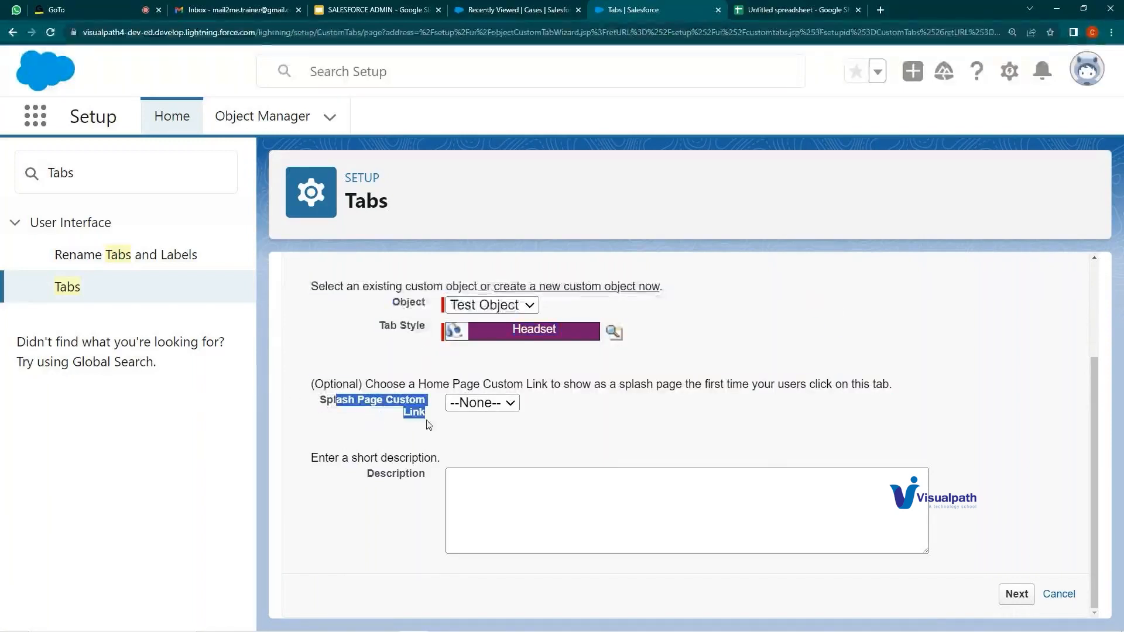
pyautogui.click(388, 478)
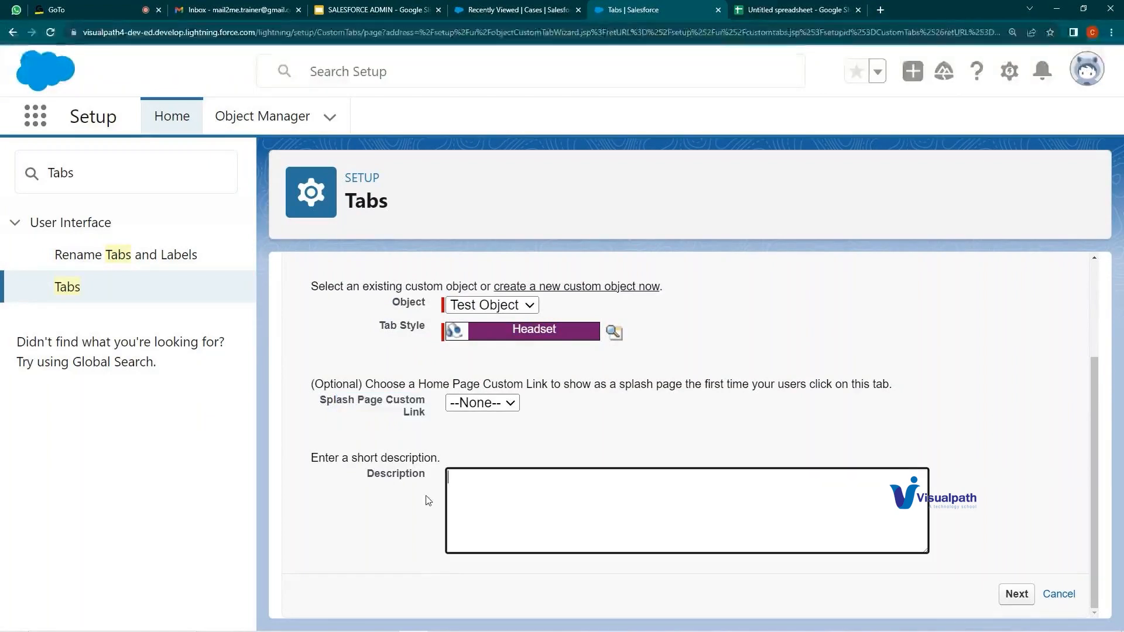
pyautogui.click(364, 200)
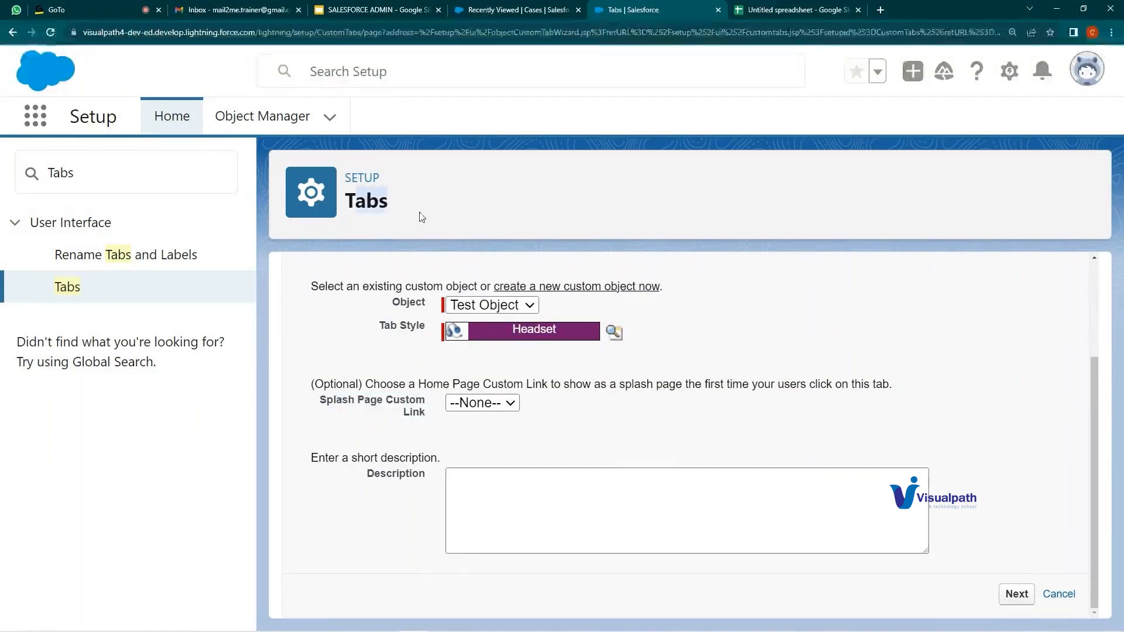
# - Enter the description "This tab is mapped to a custom object used for training" and proceed to the Add to Profiles step
pyautogui.click(515, 483)
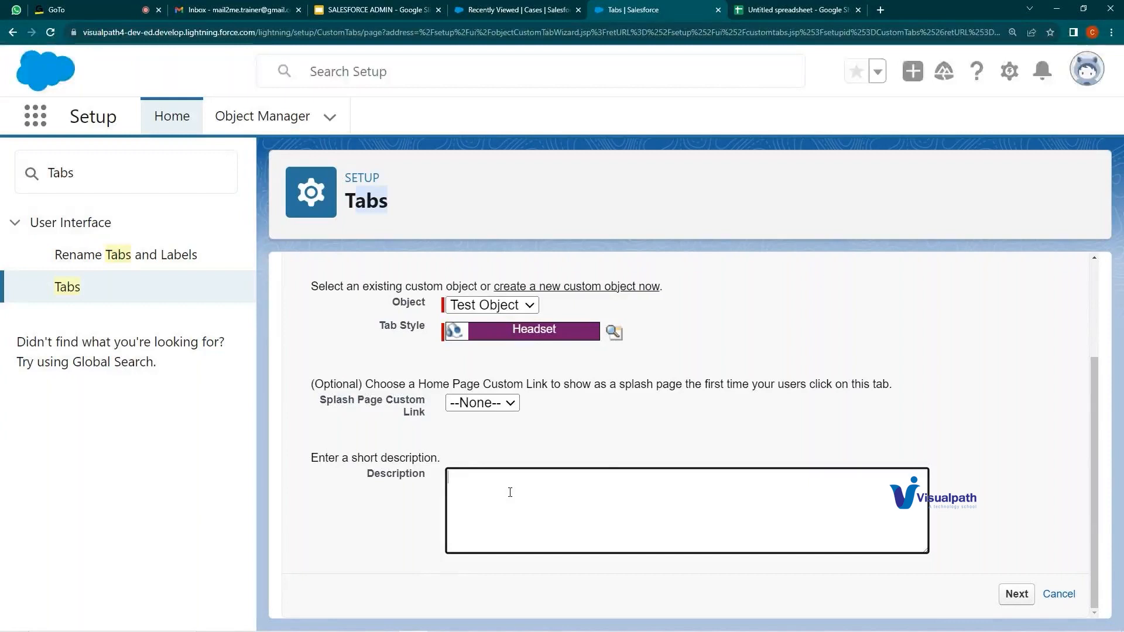
pyautogui.write('This t')
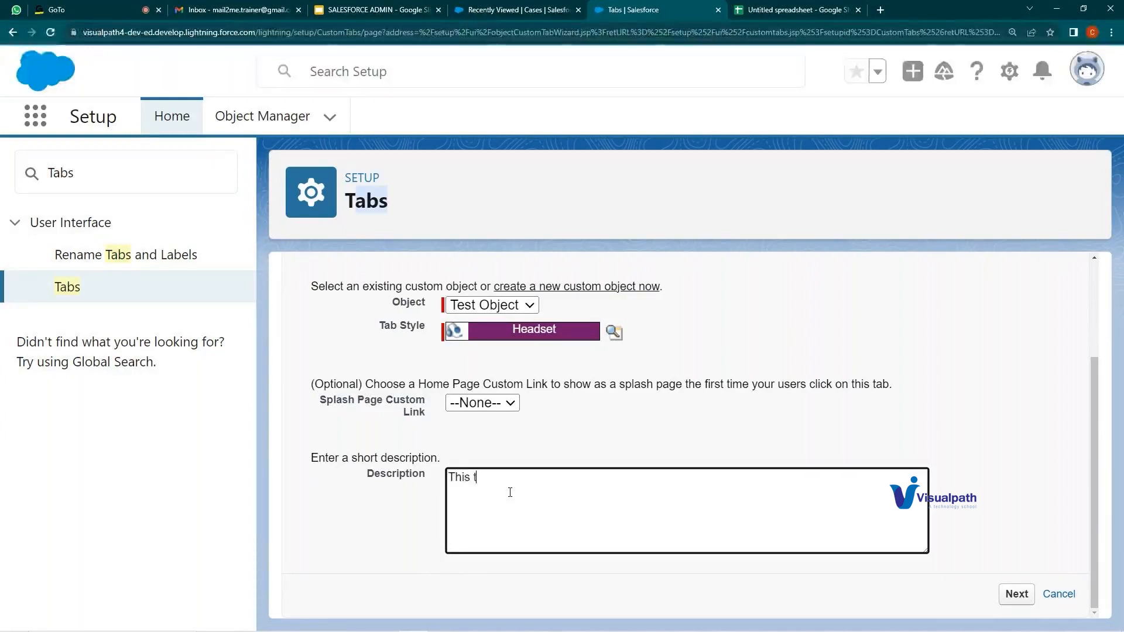
pyautogui.write('ab is mapped to a cu')
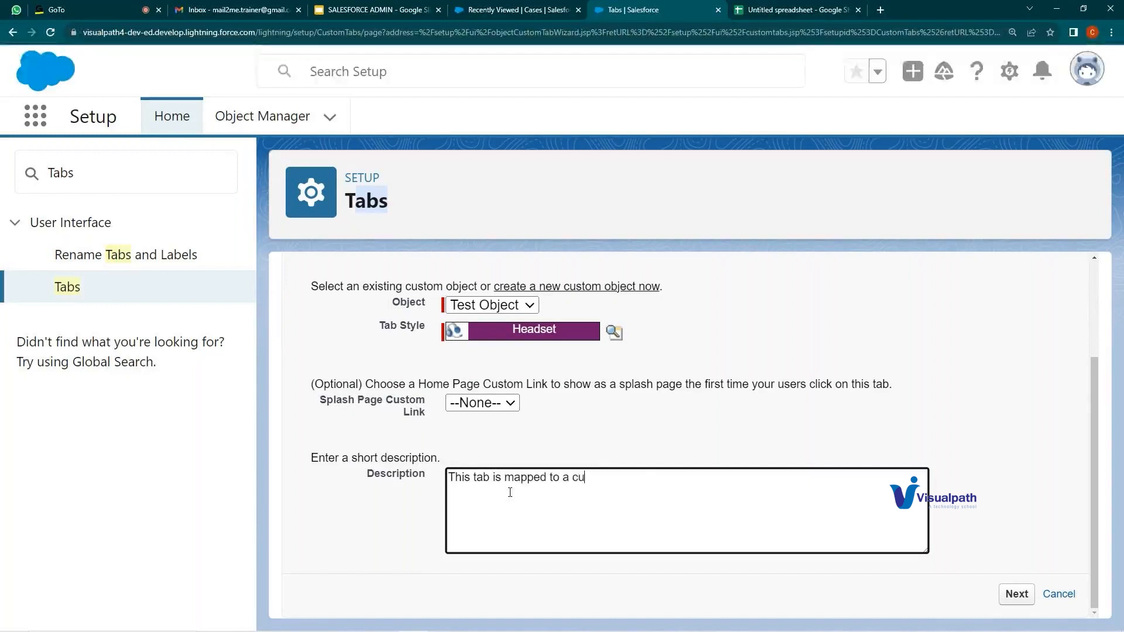
pyautogui.write('stom object f')
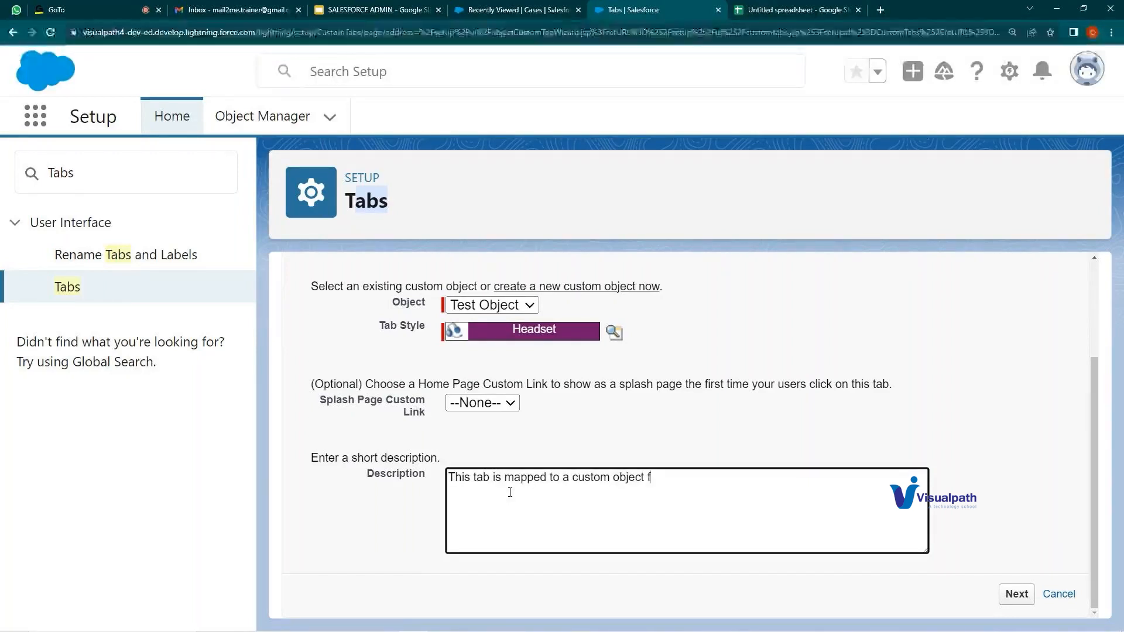
pyautogui.press('BackSpace')
pyautogui.write('used for training')
pyautogui.scroll(3, 759, 474)
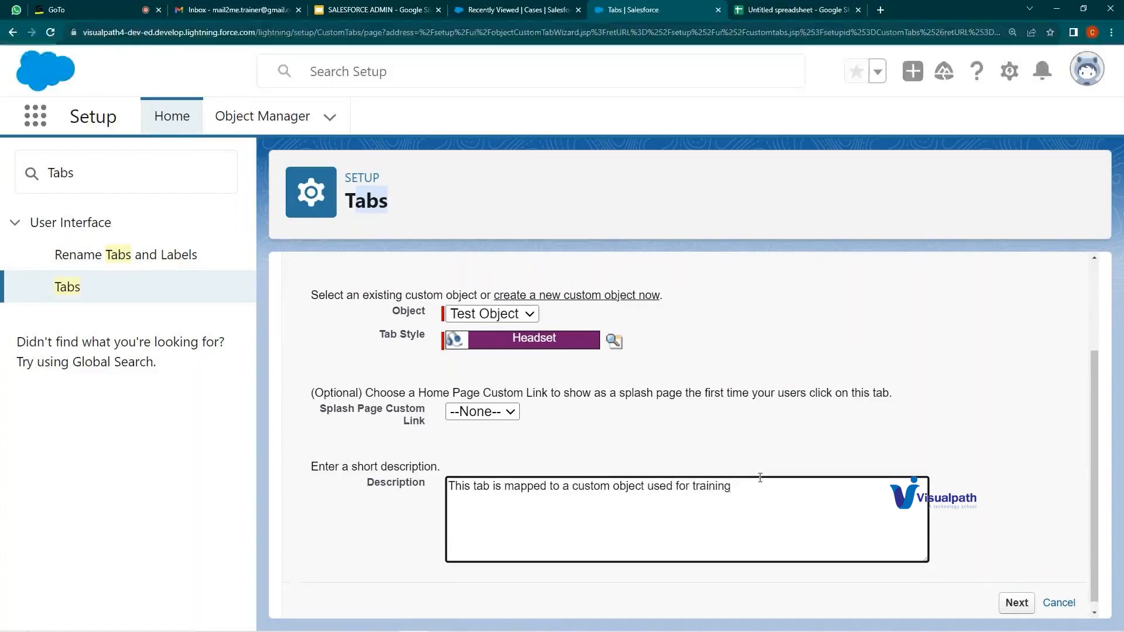
pyautogui.scroll(-3, 768, 473)
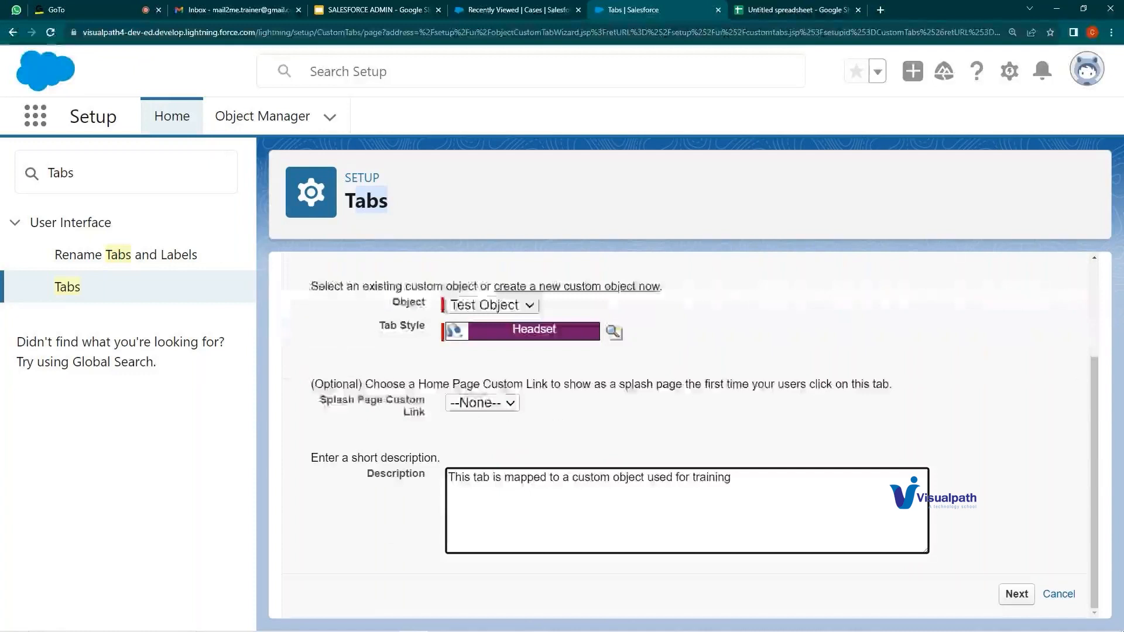
pyautogui.click(1017, 594)
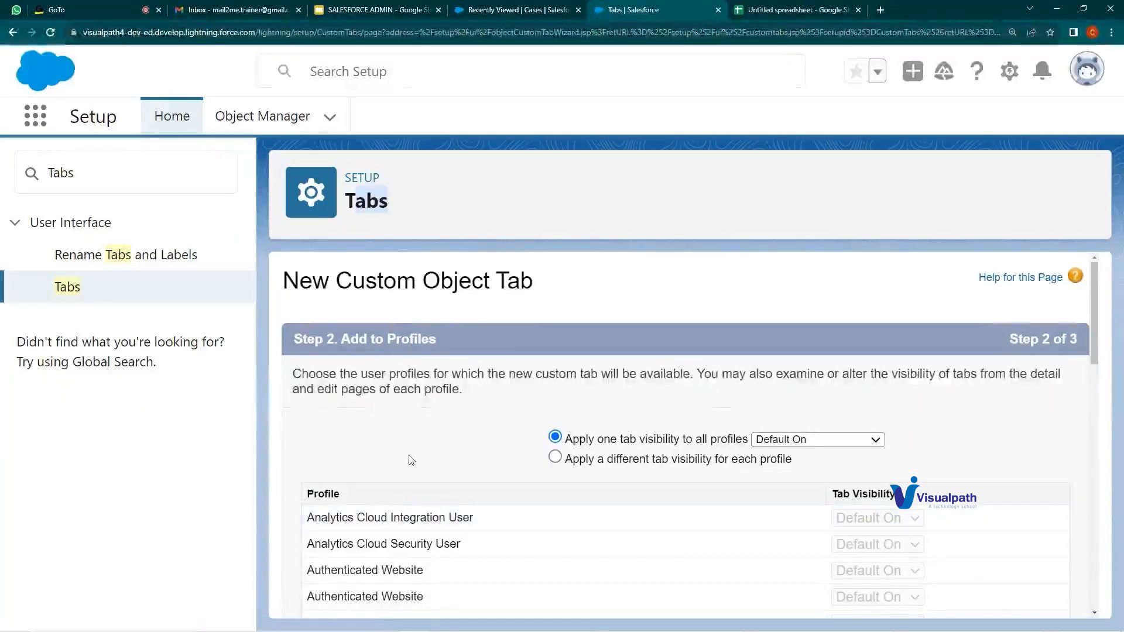
# - Review the profile list, keep Default On visibility for all profiles, and proceed to the Add to Custom Apps step
pyautogui.scroll(-10, 709, 424)
pyautogui.scroll(10, 708, 429)
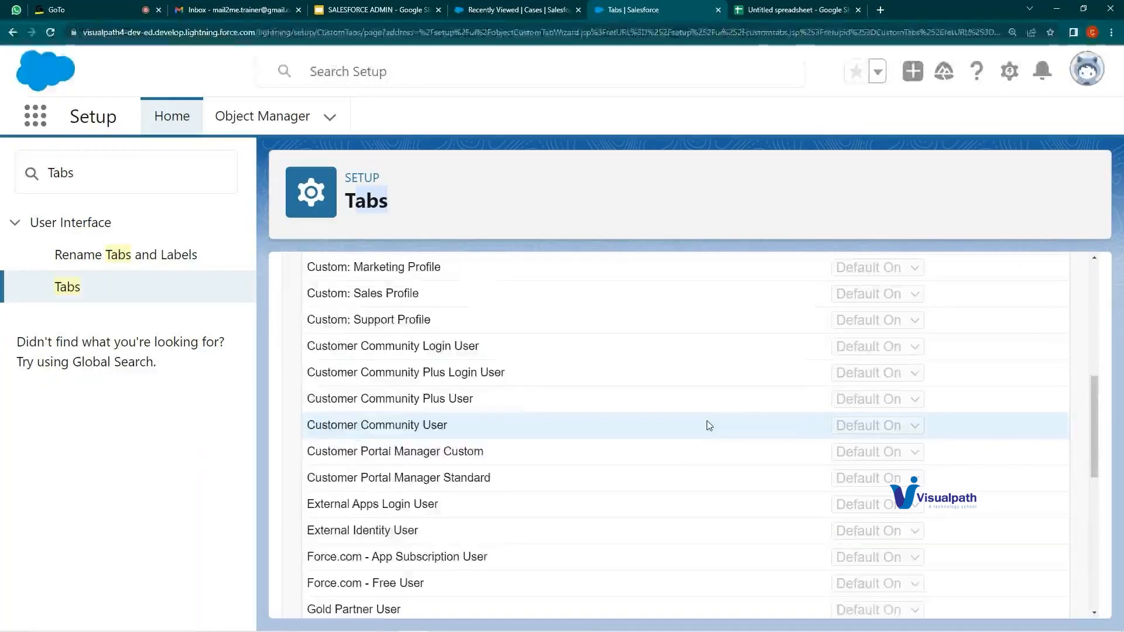
pyautogui.moveTo(341, 338); pyautogui.dragTo(449, 339)
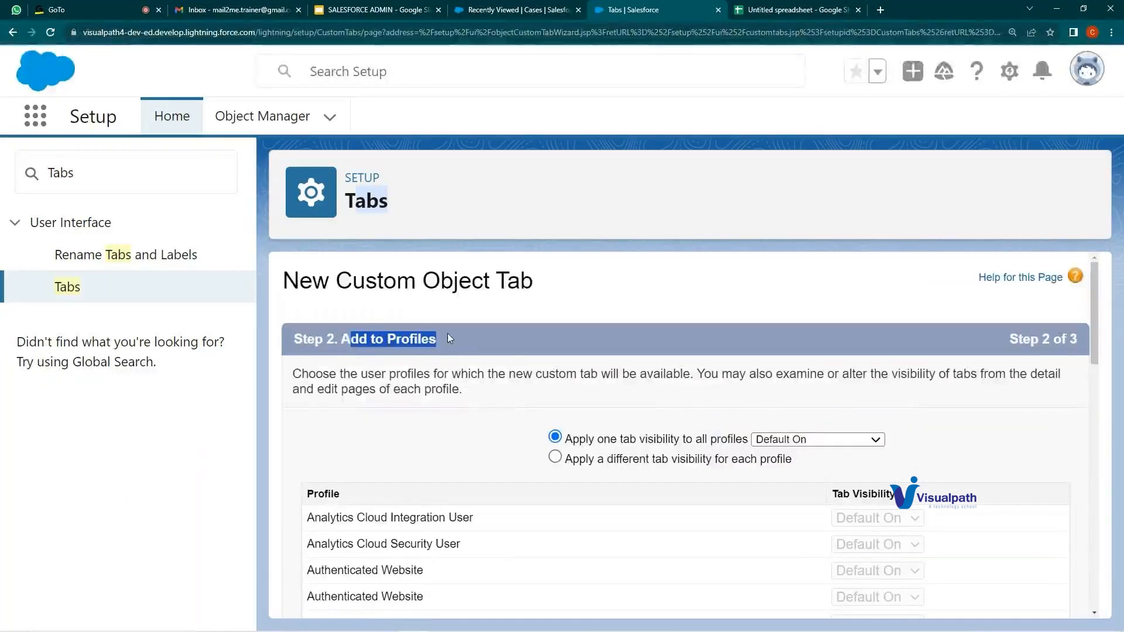
pyautogui.scroll(-10, 585, 409)
pyautogui.click(1014, 600)
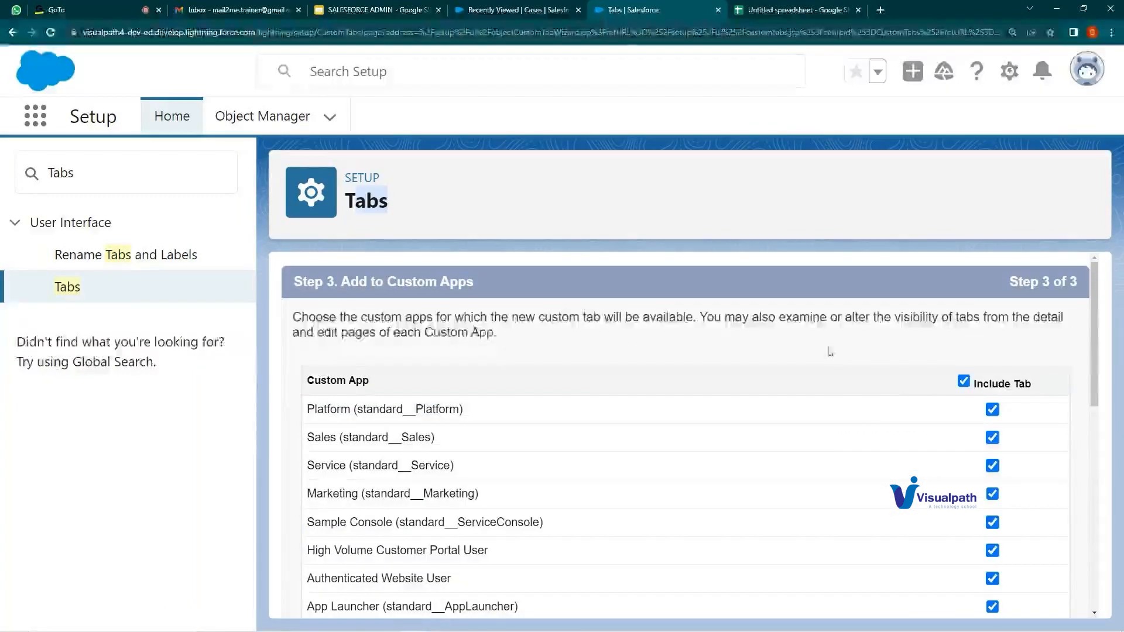
# - Examine the custom apps that can include the tab, such as Platform, Sales and Service
pyautogui.scroll(-10, 830, 367)
pyautogui.scroll(10, 843, 372)
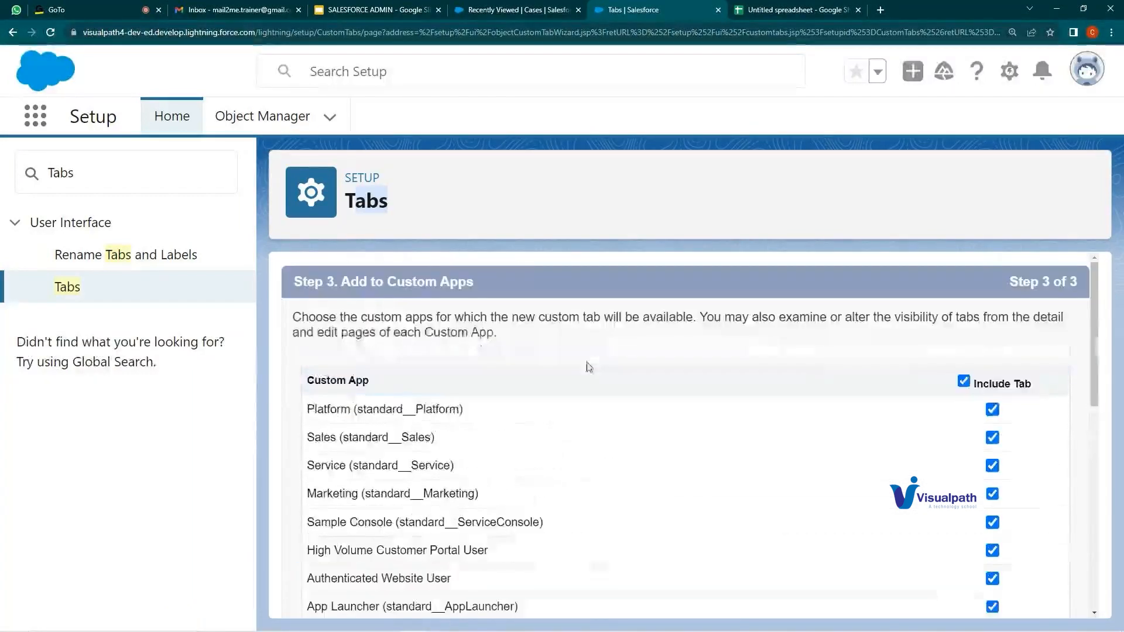
pyautogui.moveTo(314, 408); pyautogui.dragTo(458, 409)
pyautogui.moveTo(351, 437); pyautogui.dragTo(414, 437)
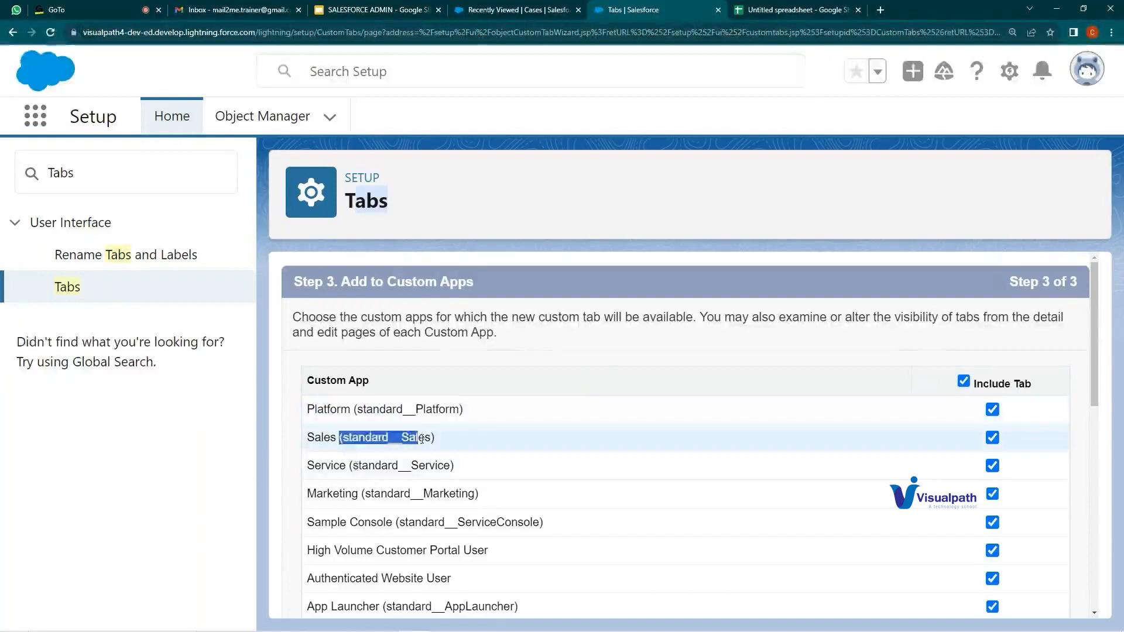
pyautogui.moveTo(352, 466); pyautogui.dragTo(429, 465)
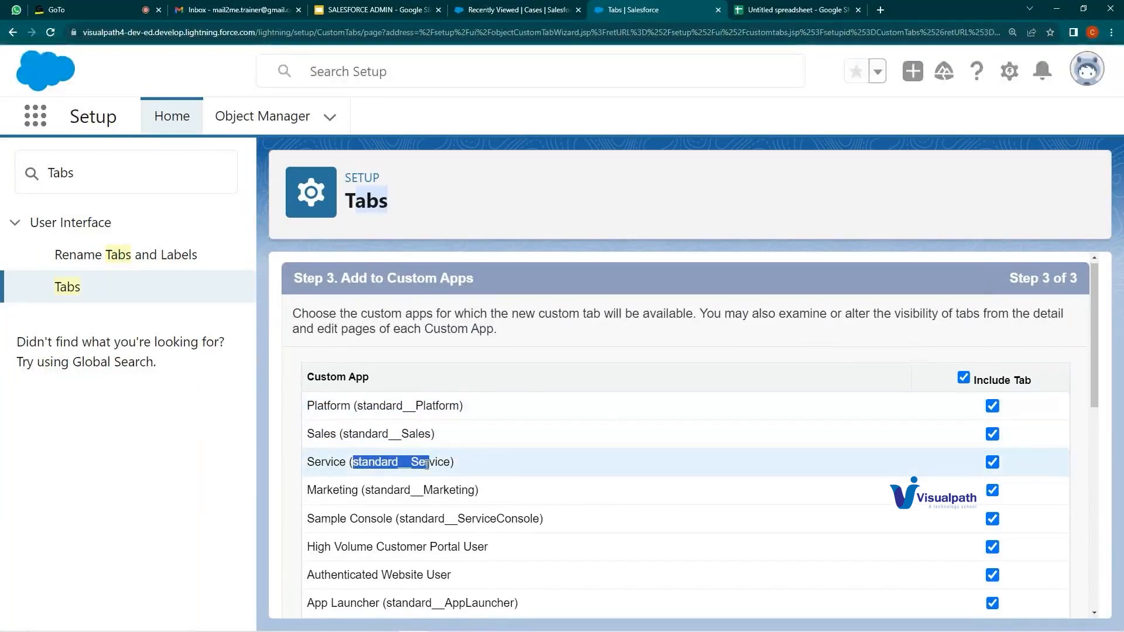
pyautogui.scroll(-7, 424, 461)
pyautogui.scroll(-2, 424, 459)
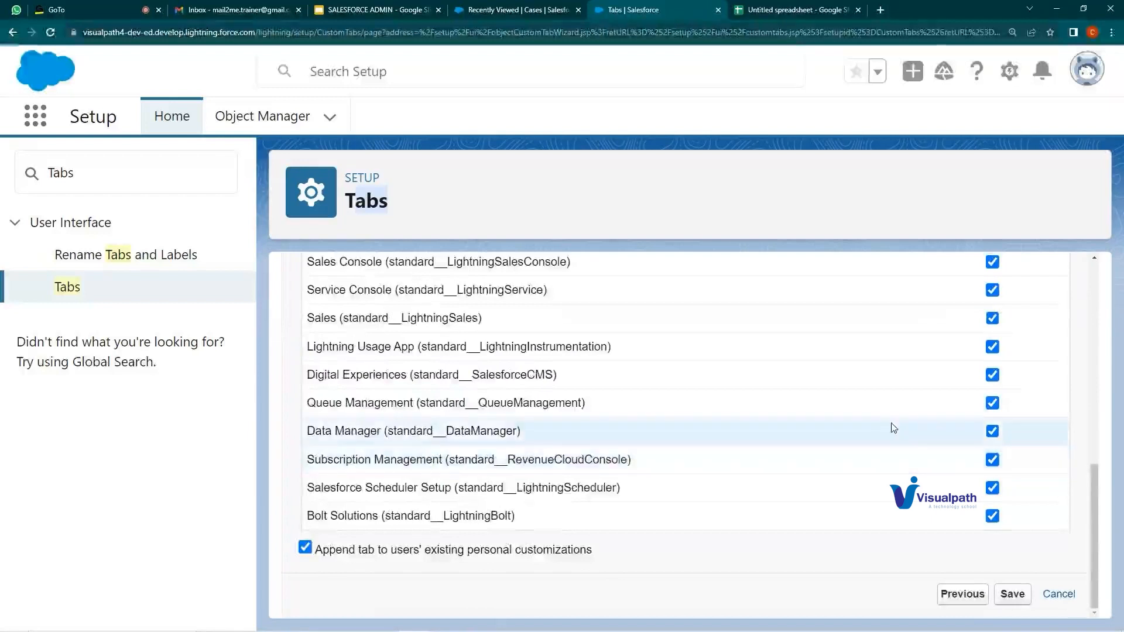
# - Exclude the tab from every custom app and include it in all of them again
pyautogui.scroll(9, 893, 428)
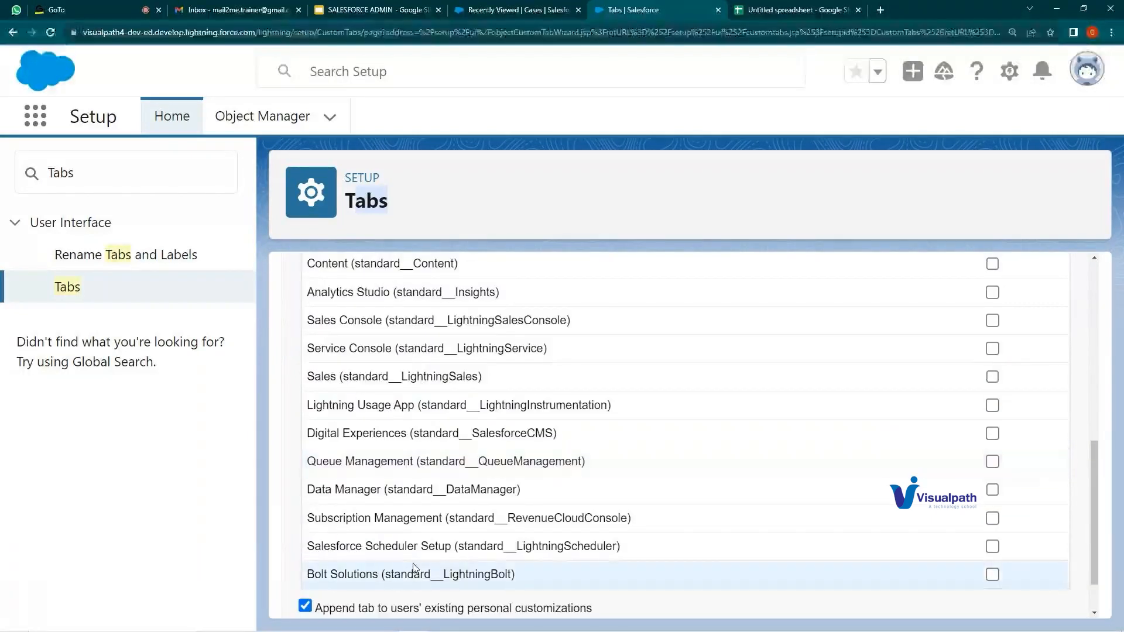
pyautogui.scroll(5, 1000, 410)
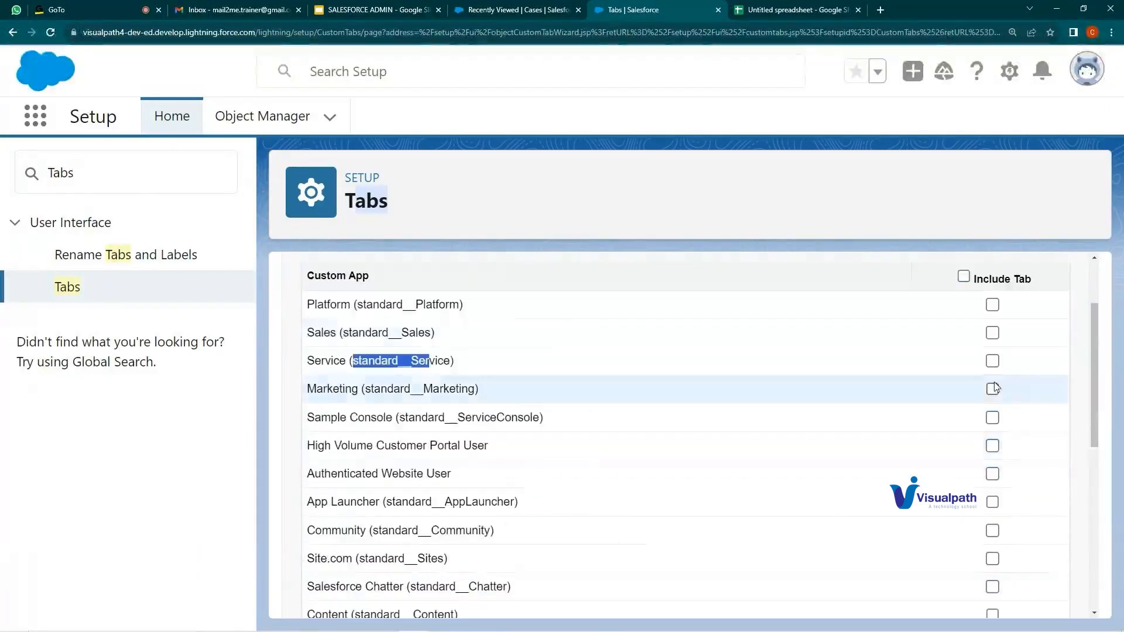
pyautogui.click(963, 276)
# - Examine the option to append the tab to users' existing personal customizations and compare it with the Service app's navigation tabs
pyautogui.scroll(-10, 820, 363)
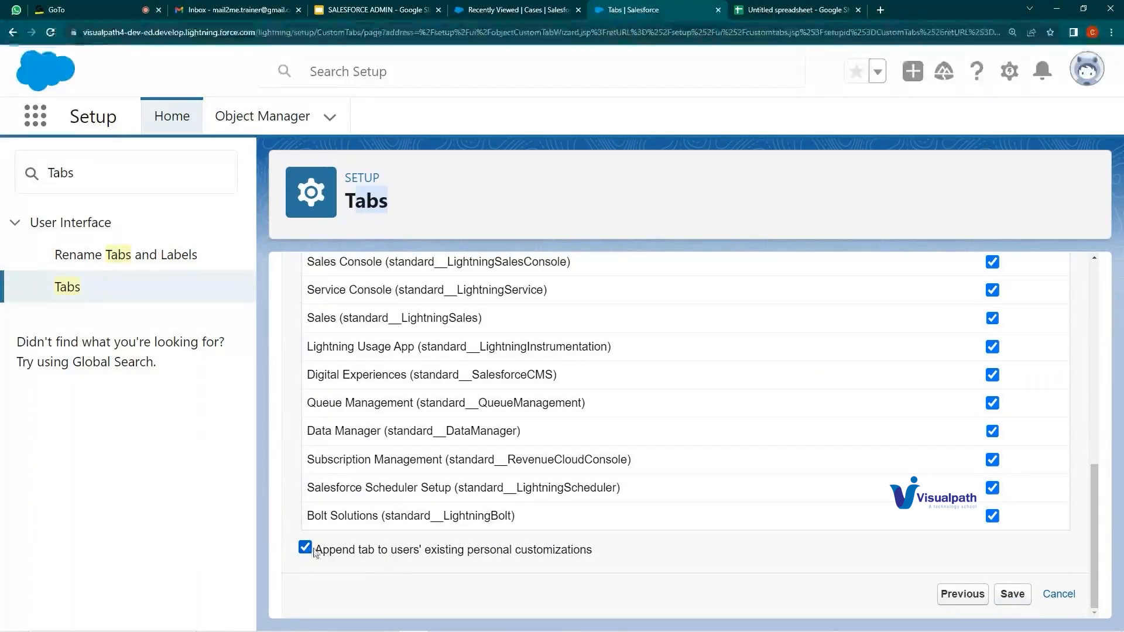
pyautogui.moveTo(314, 550); pyautogui.dragTo(634, 553)
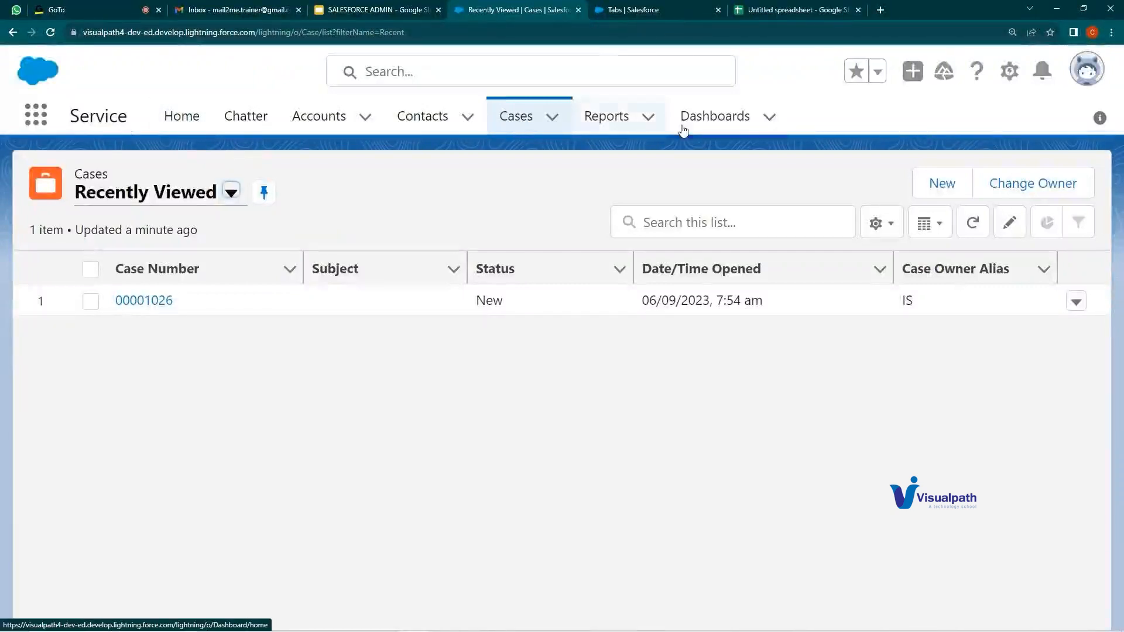
pyautogui.click(613, 7)
pyautogui.click(515, 10)
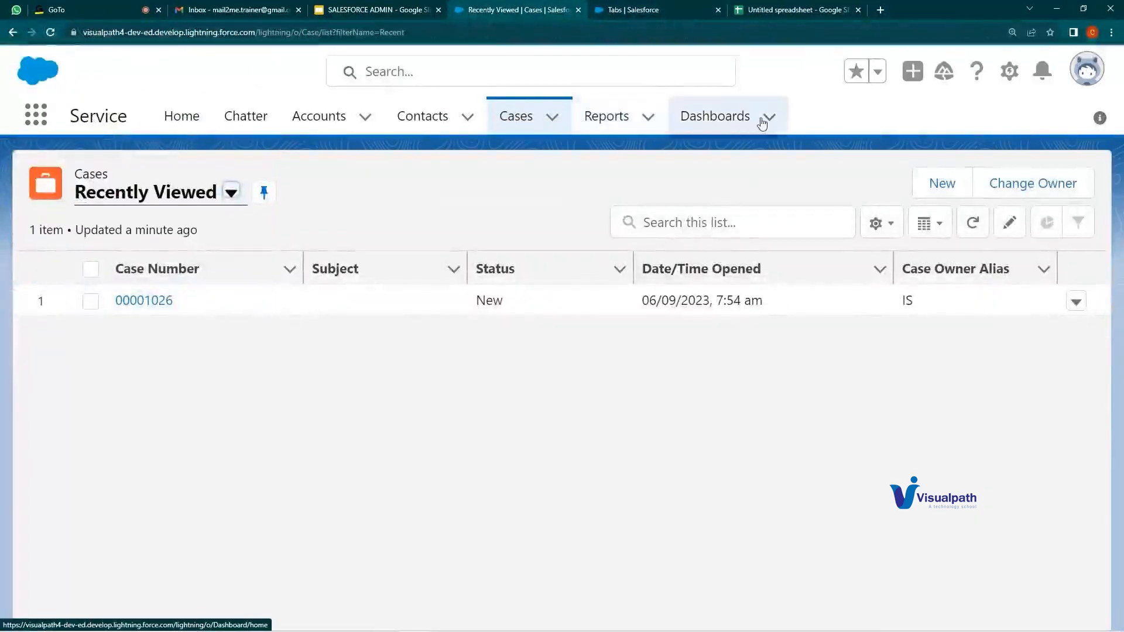
pyautogui.click(616, 8)
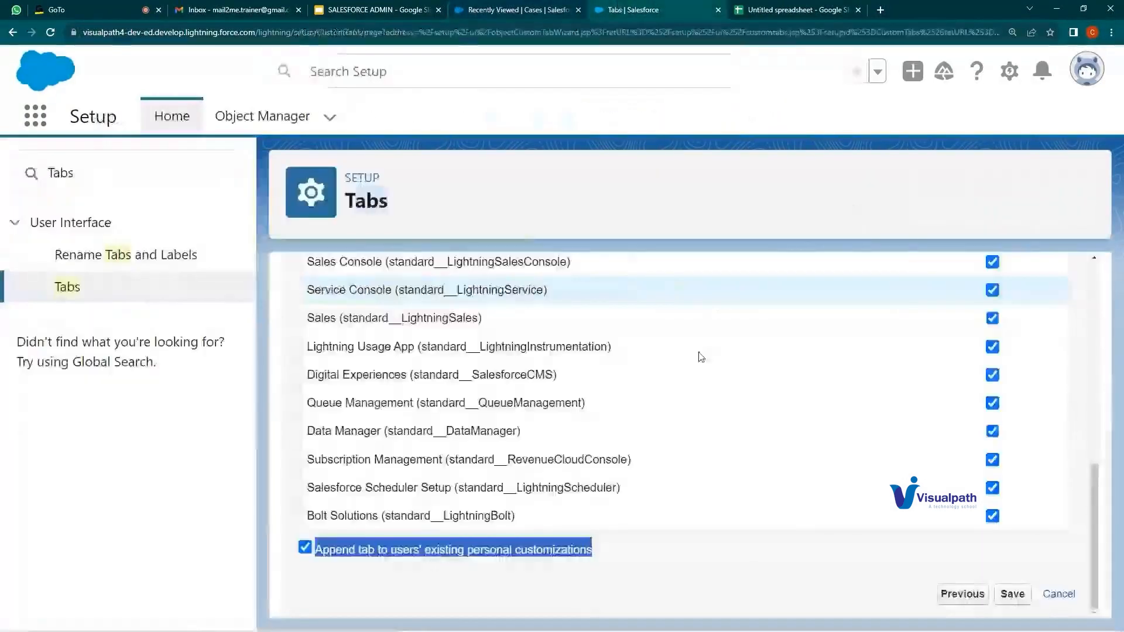
# - Save the custom object tab and reload the Service app to refresh its navigation tabs
pyautogui.click(1008, 594)
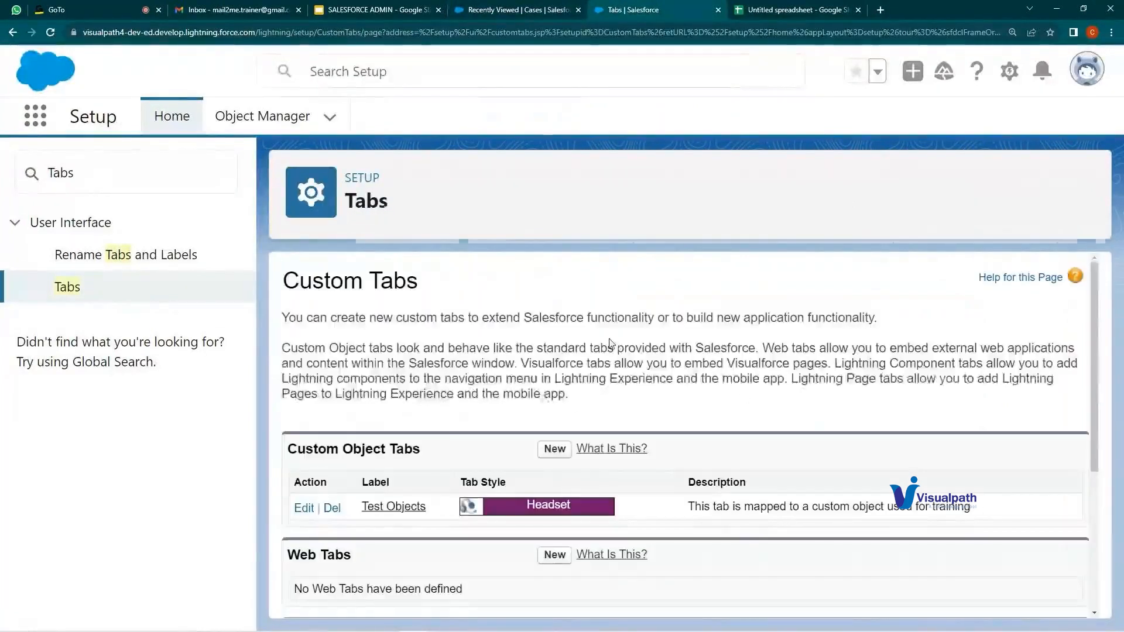
pyautogui.click(518, 10)
pyautogui.click(51, 32)
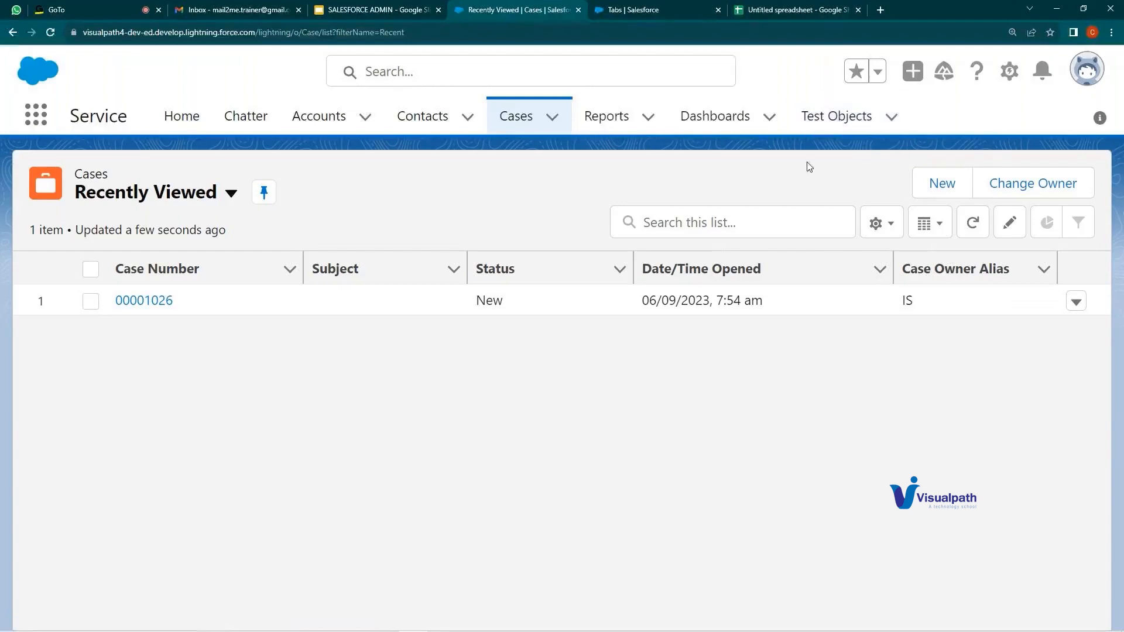
# - Create a new Test Object record from the Test Objects tab of the Service app
pyautogui.click(836, 116)
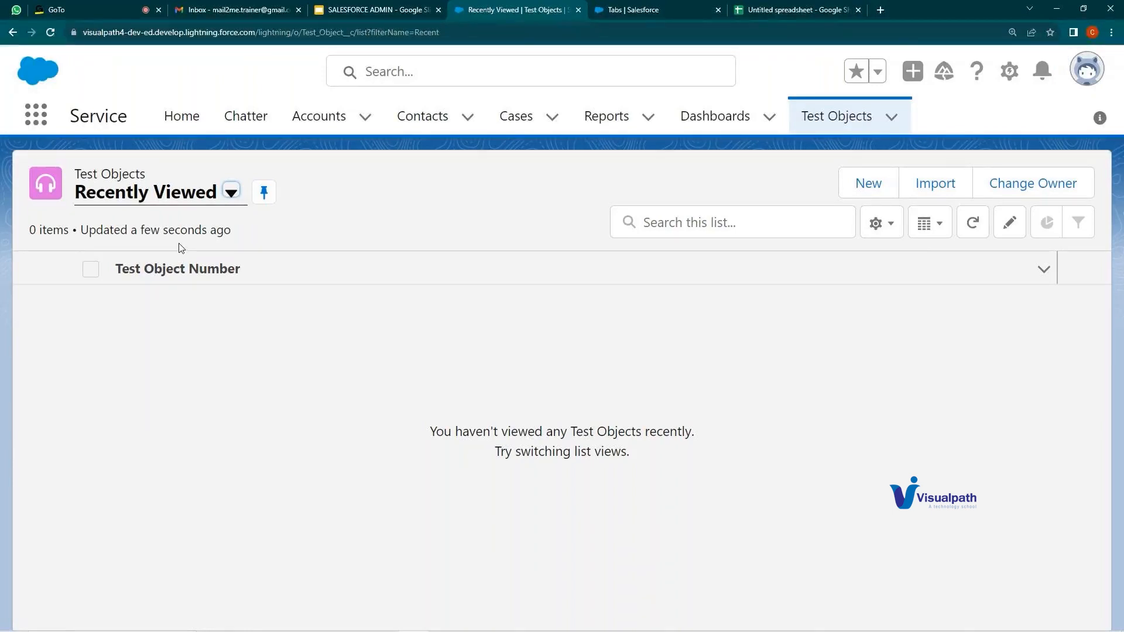
pyautogui.click(874, 183)
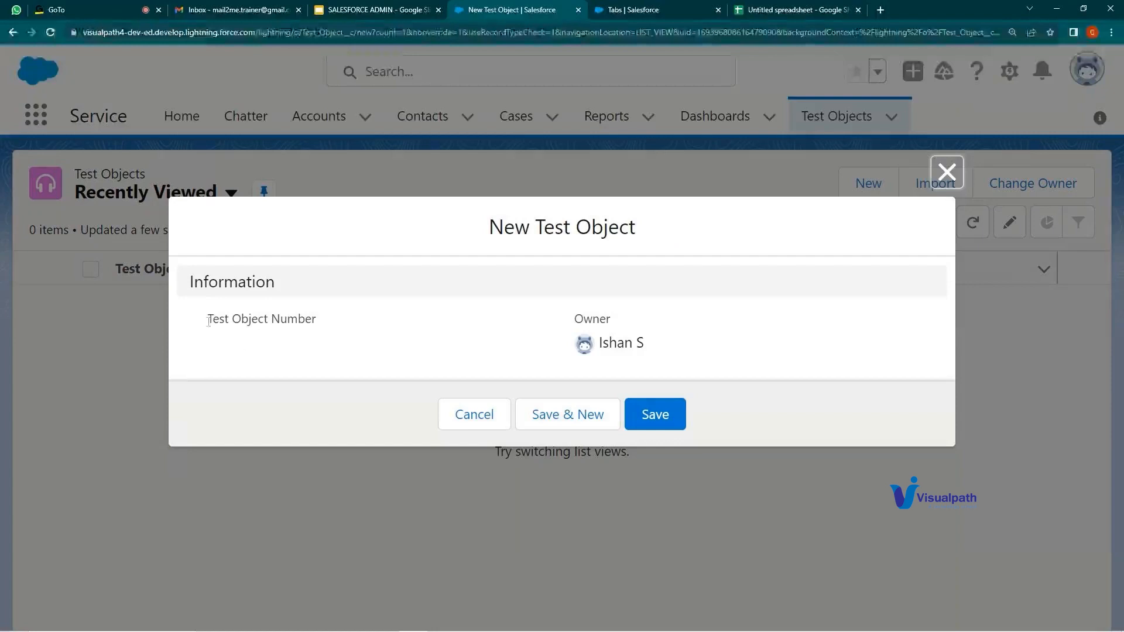
pyautogui.moveTo(208, 320); pyautogui.dragTo(322, 325)
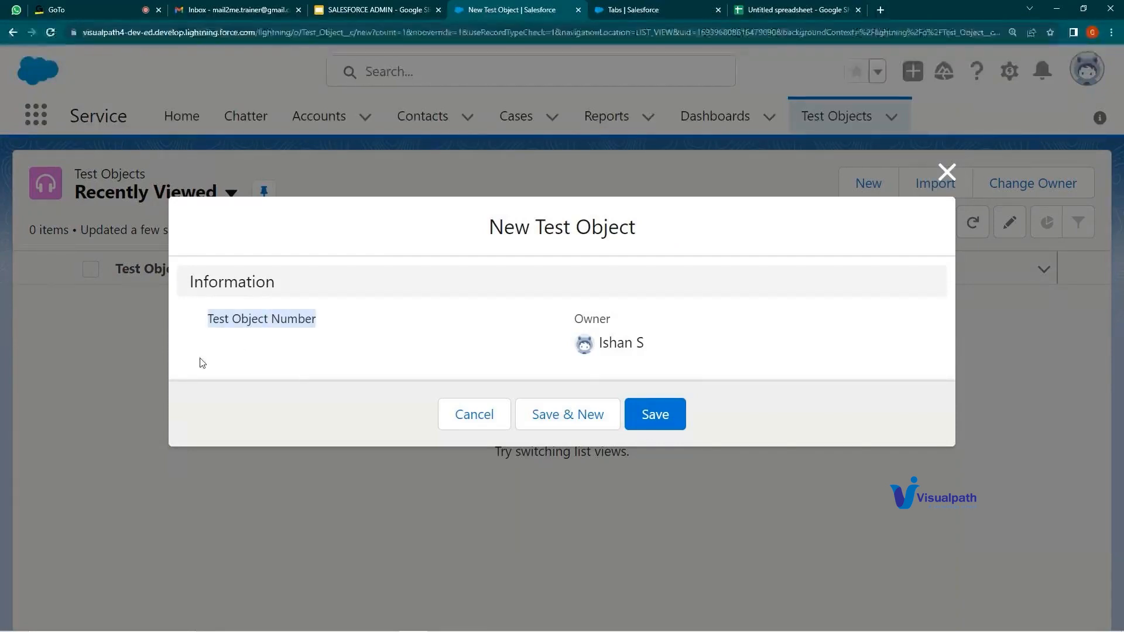
pyautogui.click(667, 427)
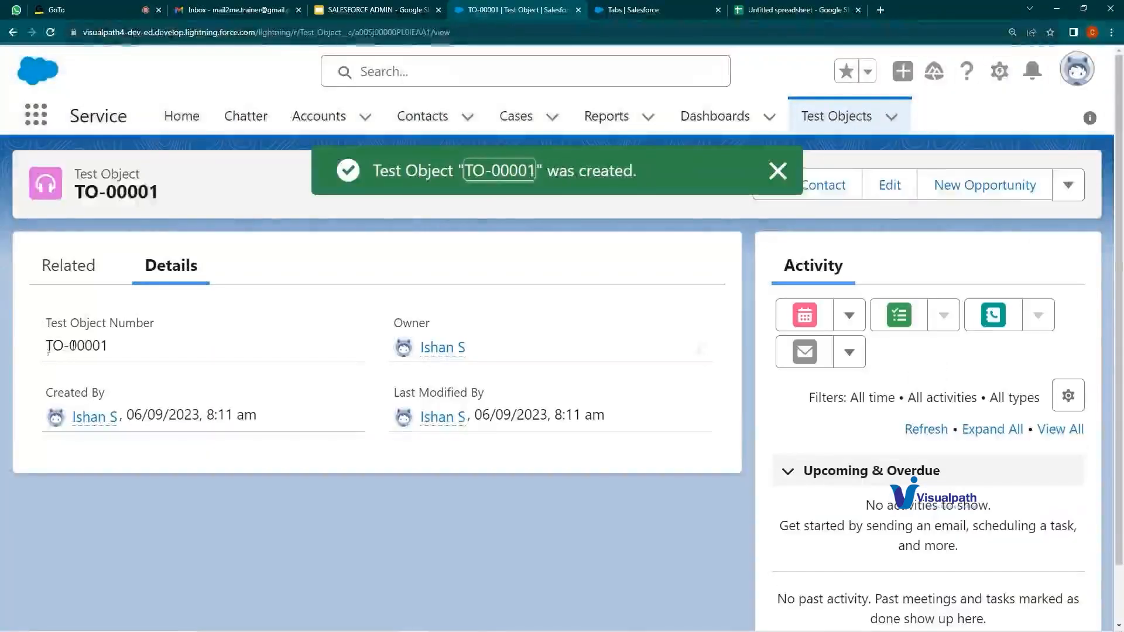
# - Examine the new record's Test Object Number and switch to the Apps and Tabs in Salesforce slide in Google Slides
pyautogui.moveTo(45, 350); pyautogui.dragTo(132, 346)
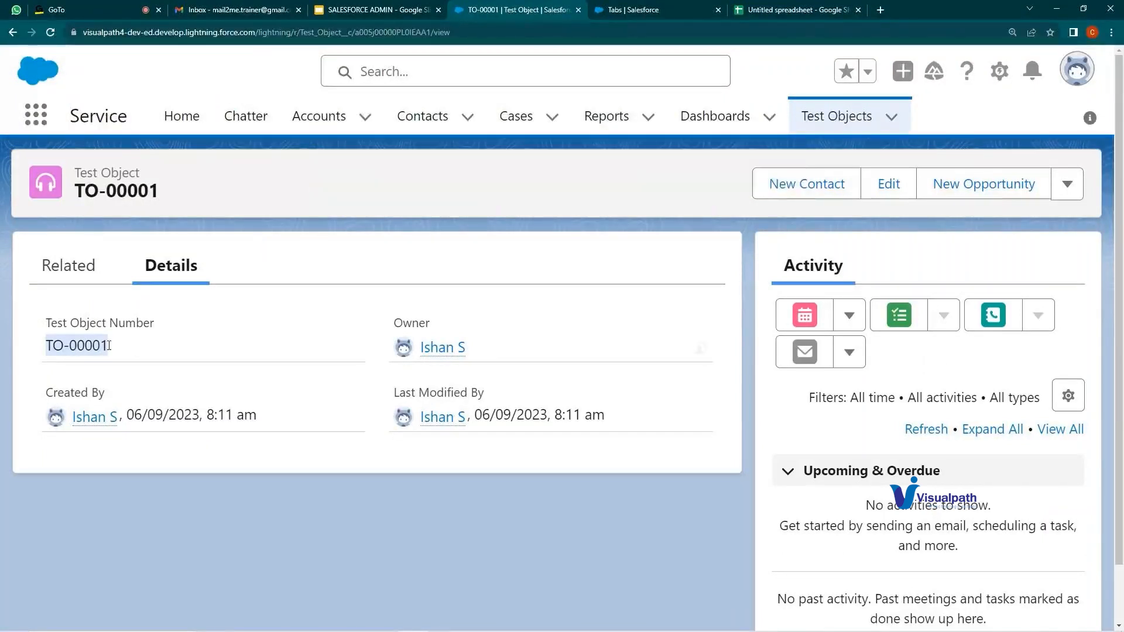
pyautogui.click(137, 349)
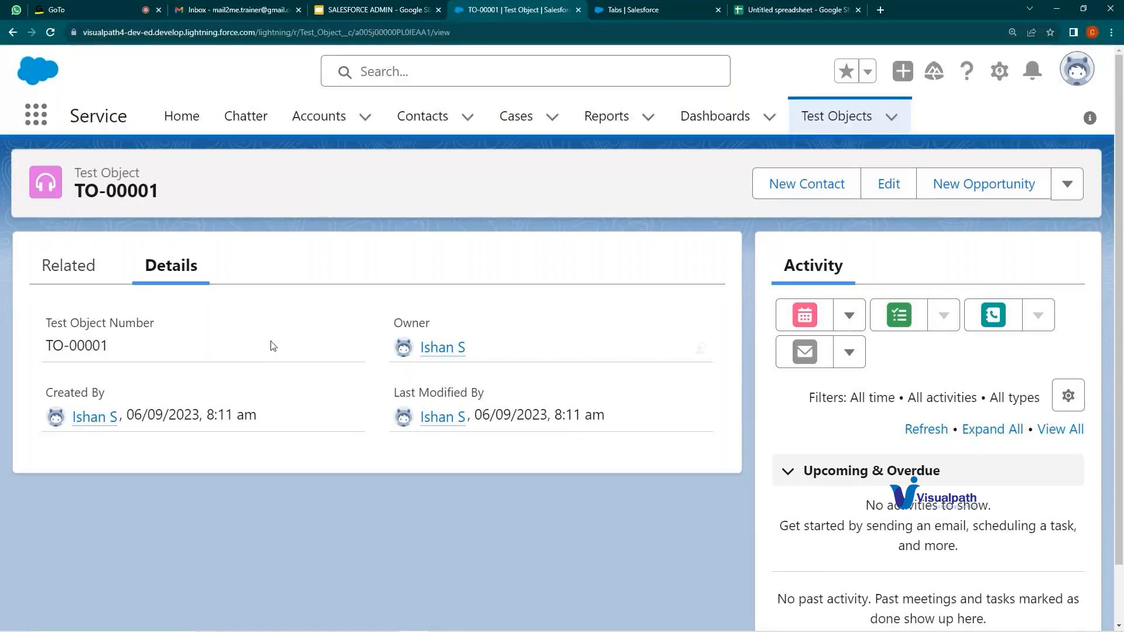
pyautogui.click(629, 9)
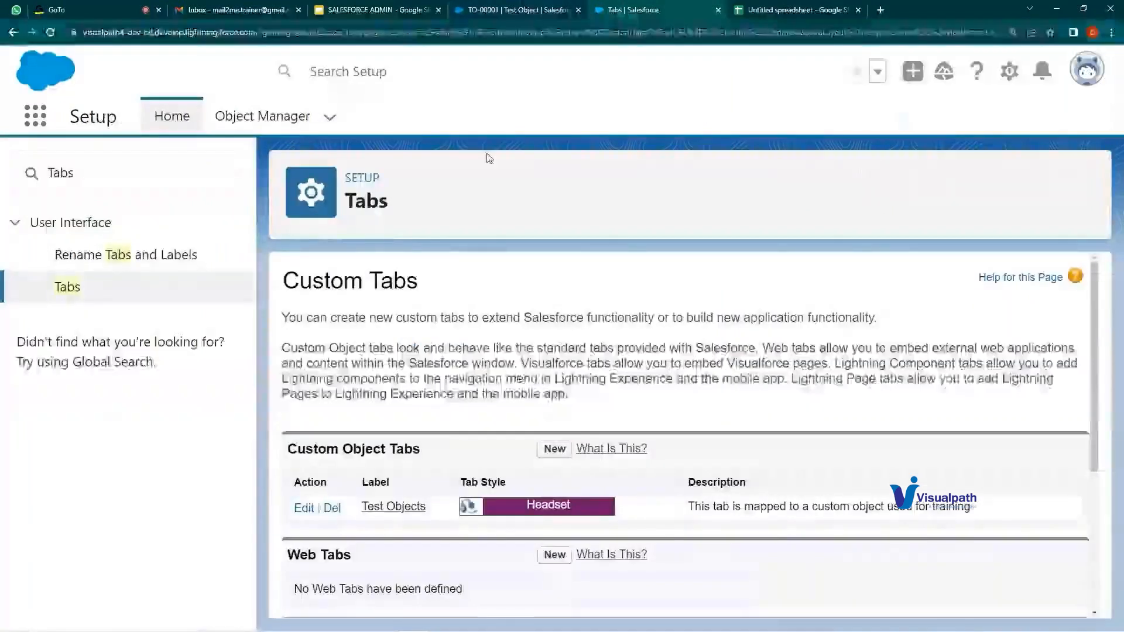
pyautogui.click(375, 10)
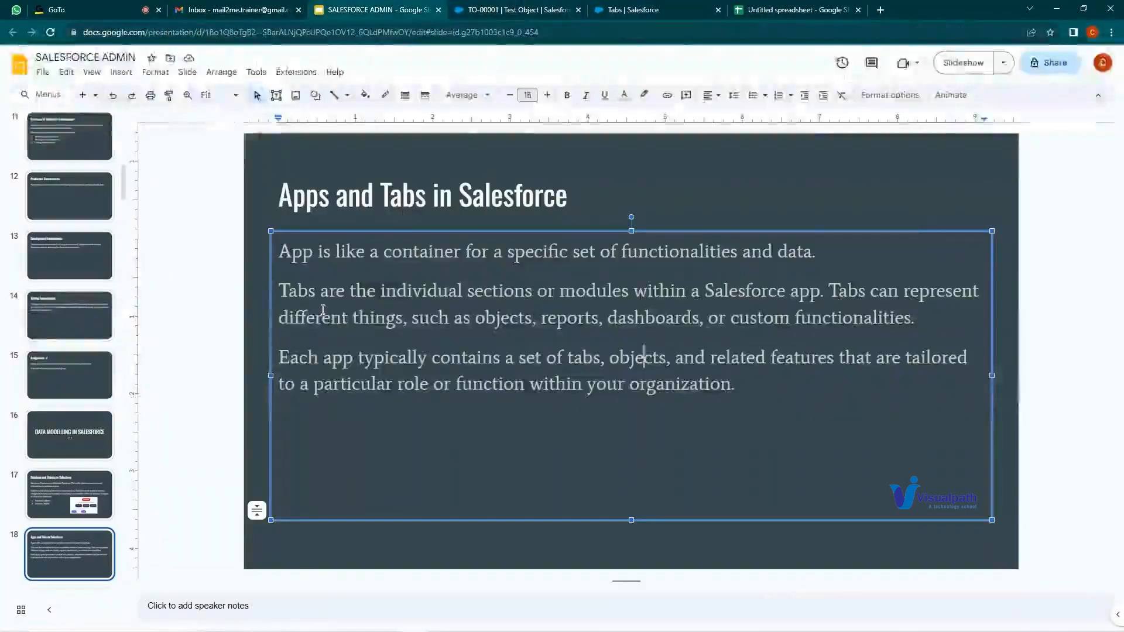
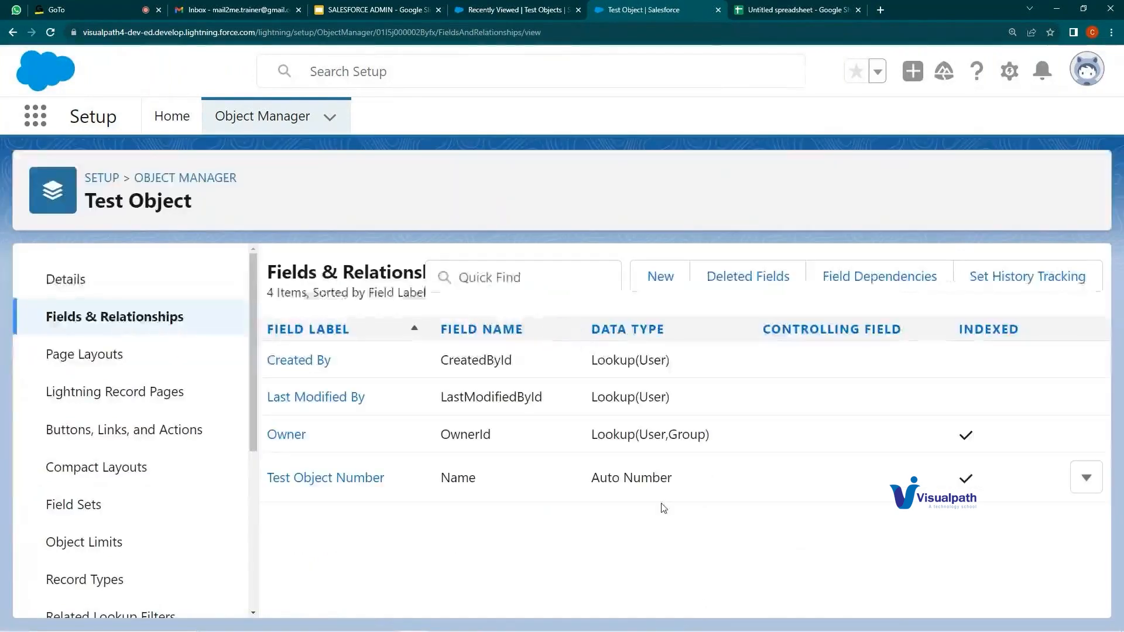
# - Examine the standard fields of Test Object, especially the Test Object Number label and its field name
pyautogui.moveTo(677, 484); pyautogui.dragTo(331, 396)
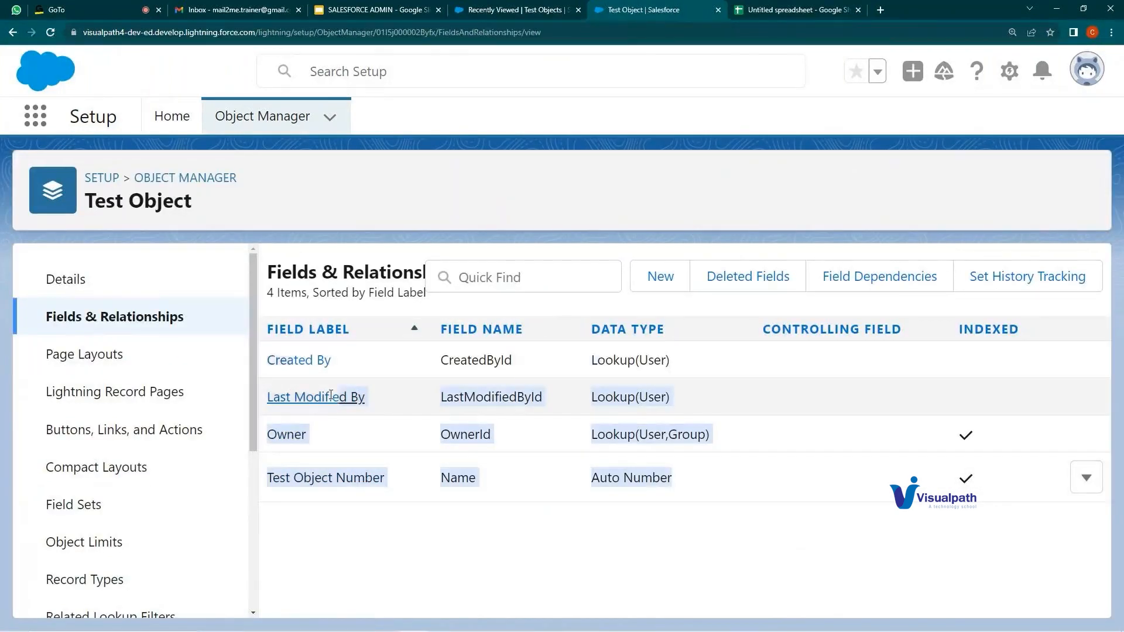
pyautogui.click(448, 505)
pyautogui.doubleClick(479, 490)
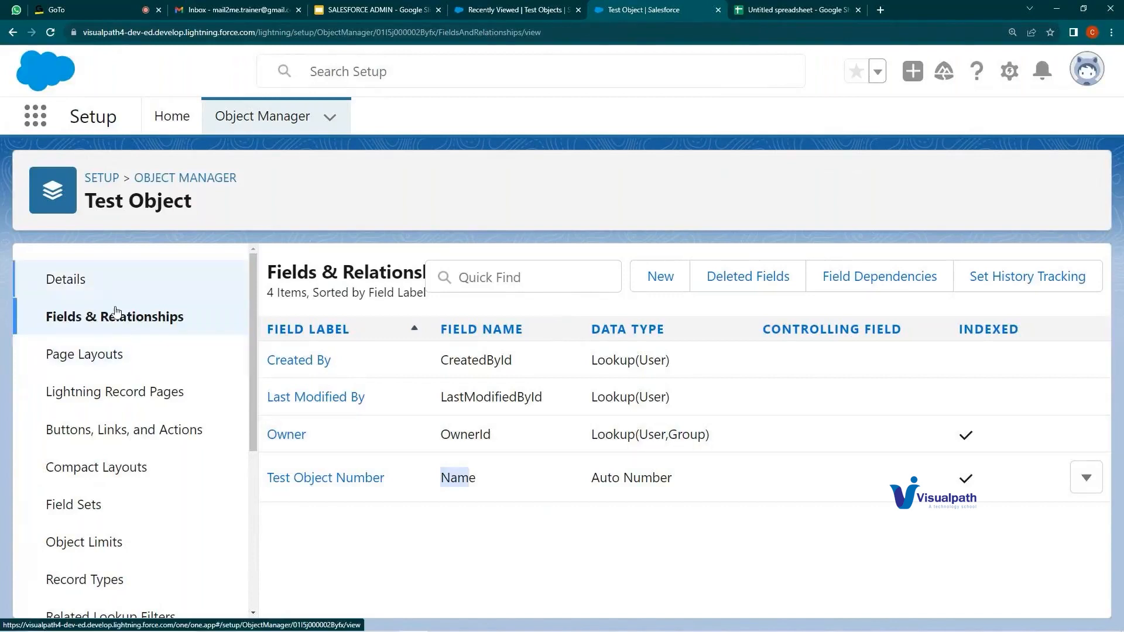
pyautogui.moveTo(263, 476); pyautogui.dragTo(420, 474)
pyautogui.doubleClick(465, 481)
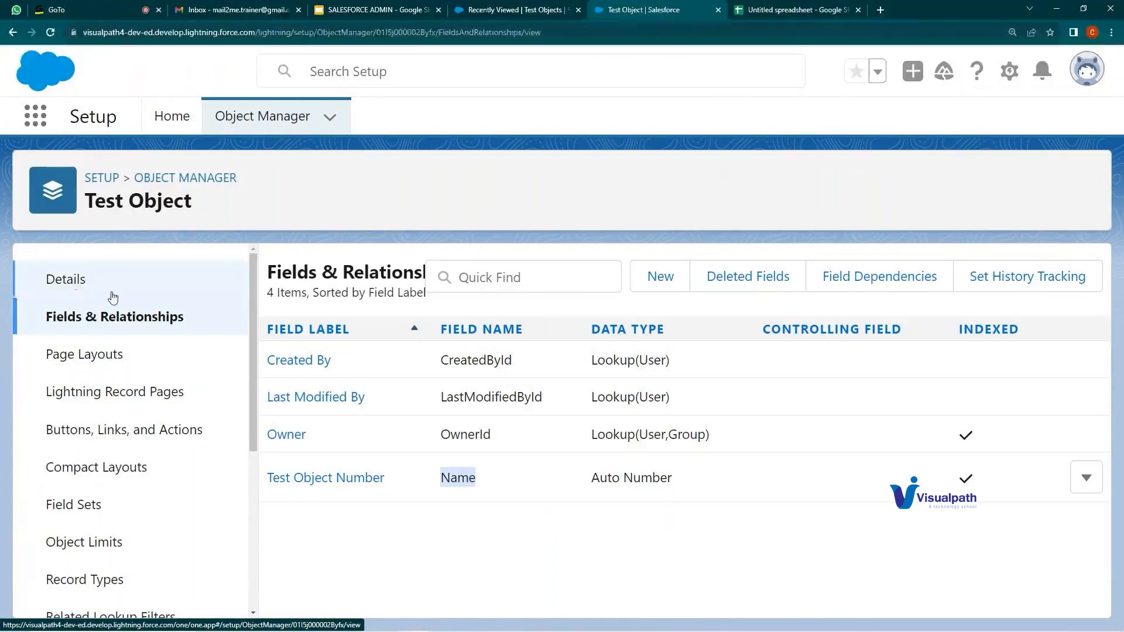
pyautogui.click(567, 523)
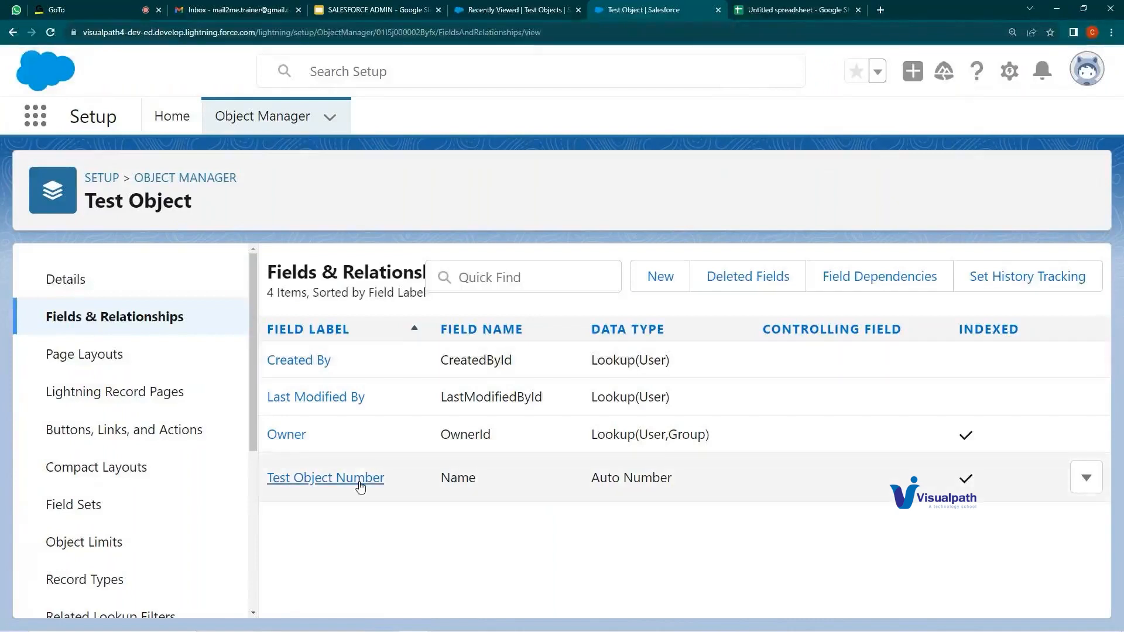
pyautogui.moveTo(384, 481); pyautogui.dragTo(263, 481)
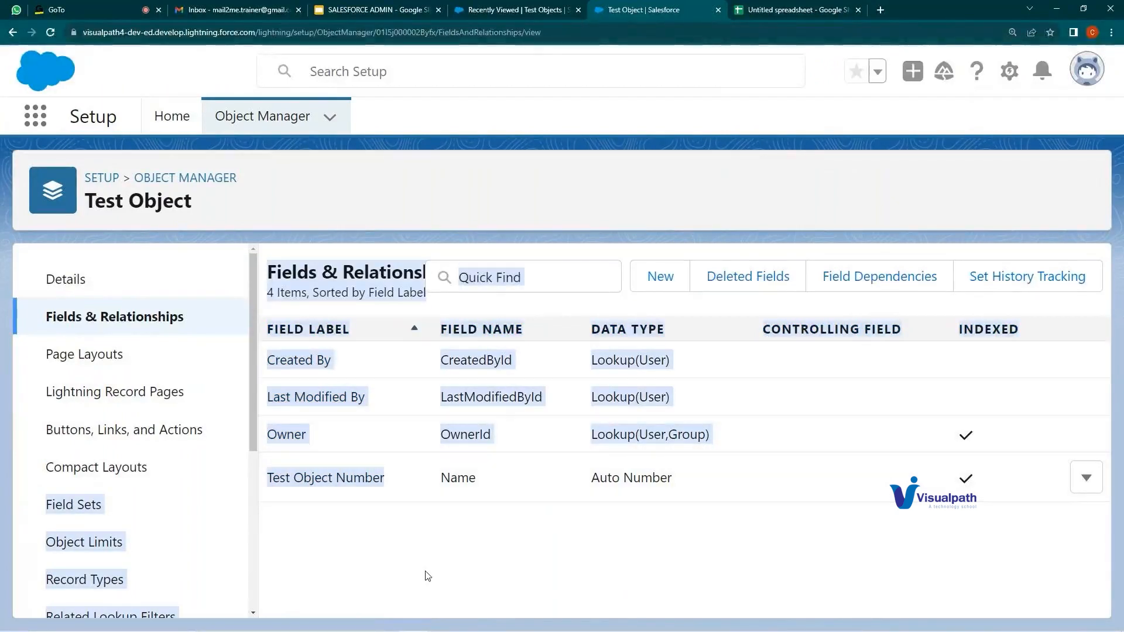
# - Examine the Owner, Last Modified By and Created By fields of Test Object with their field names and data types
pyautogui.doubleClick(490, 434)
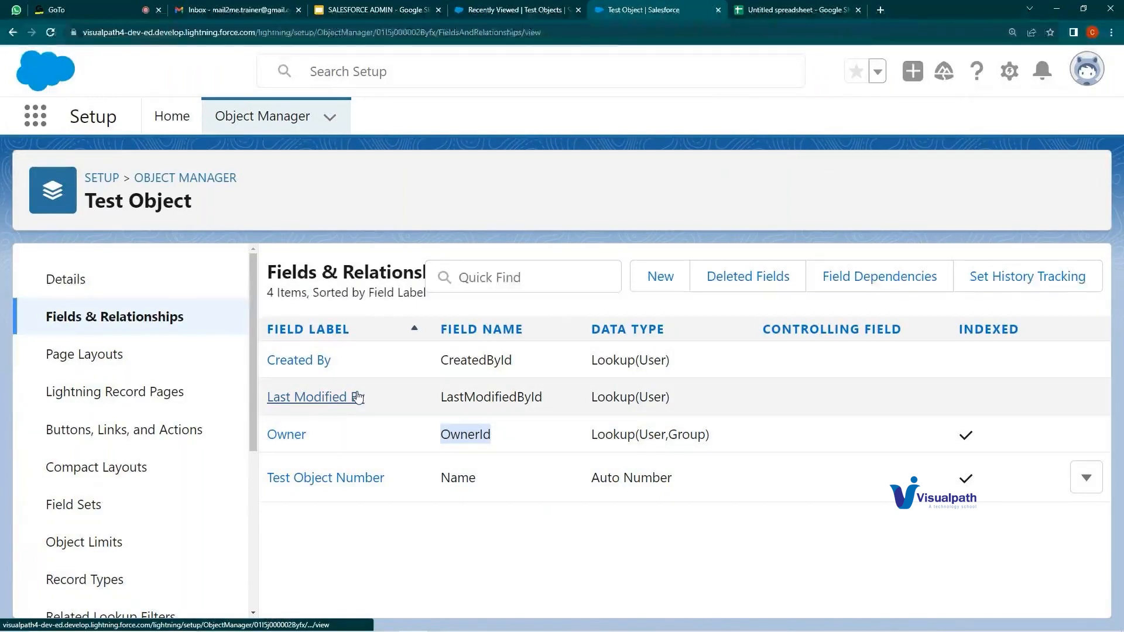
pyautogui.moveTo(447, 397); pyautogui.dragTo(544, 397)
pyautogui.moveTo(414, 357); pyautogui.dragTo(675, 385)
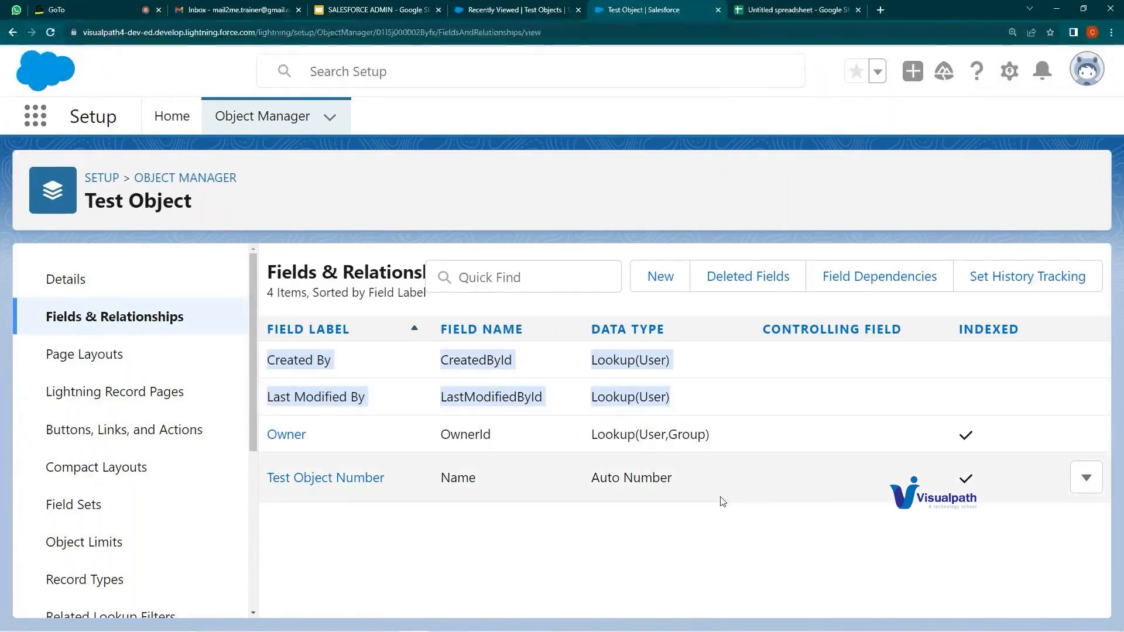
pyautogui.click(718, 520)
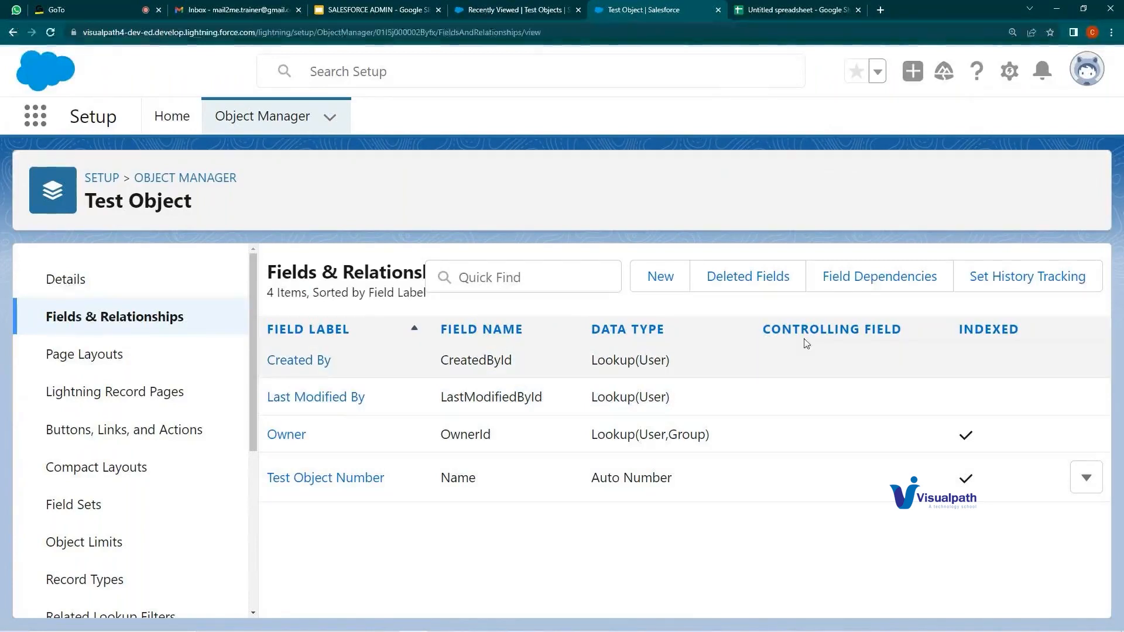
# - Start a new custom field on Test Object and select Formula as its data type
pyautogui.click(662, 276)
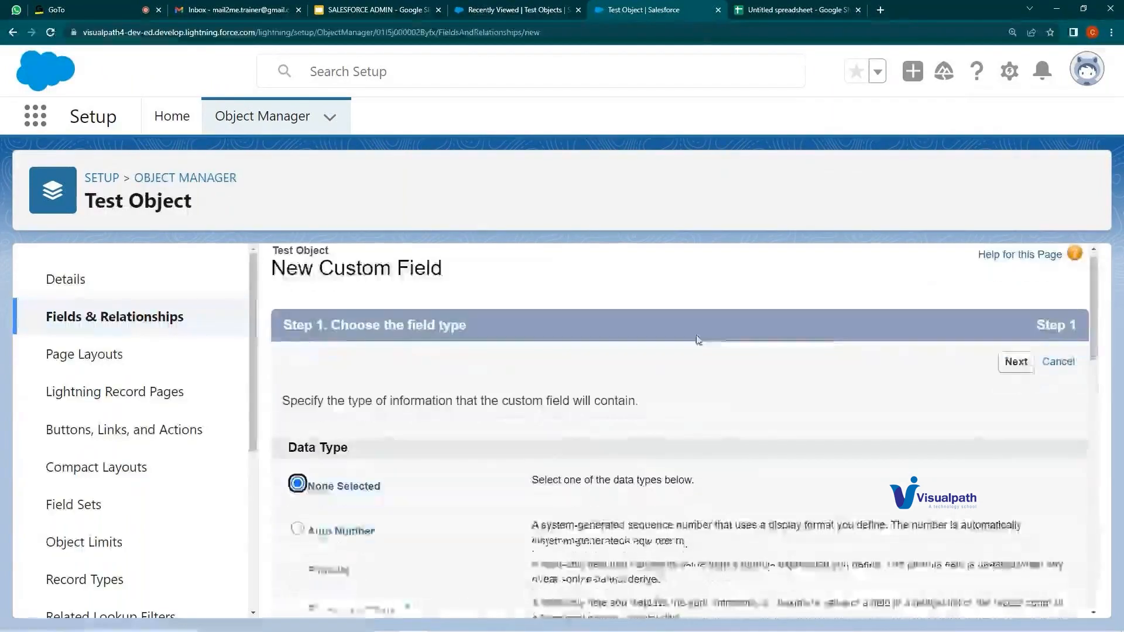
pyautogui.scroll(-4, 698, 342)
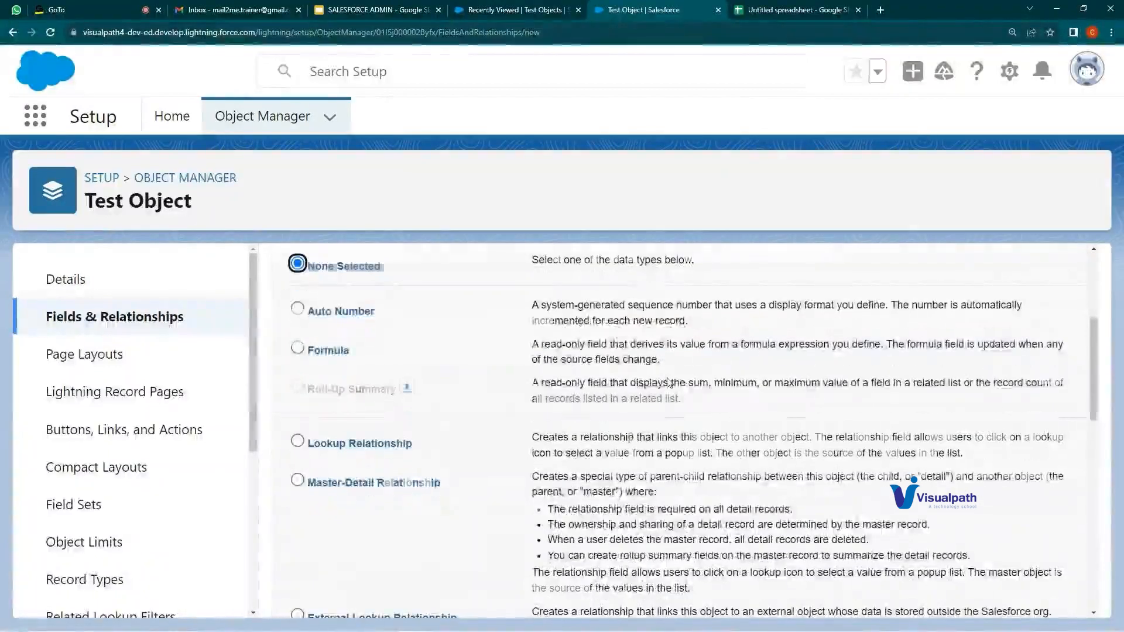
pyautogui.scroll(3, 672, 408)
pyautogui.scroll(-3, 672, 408)
pyautogui.click(377, 309)
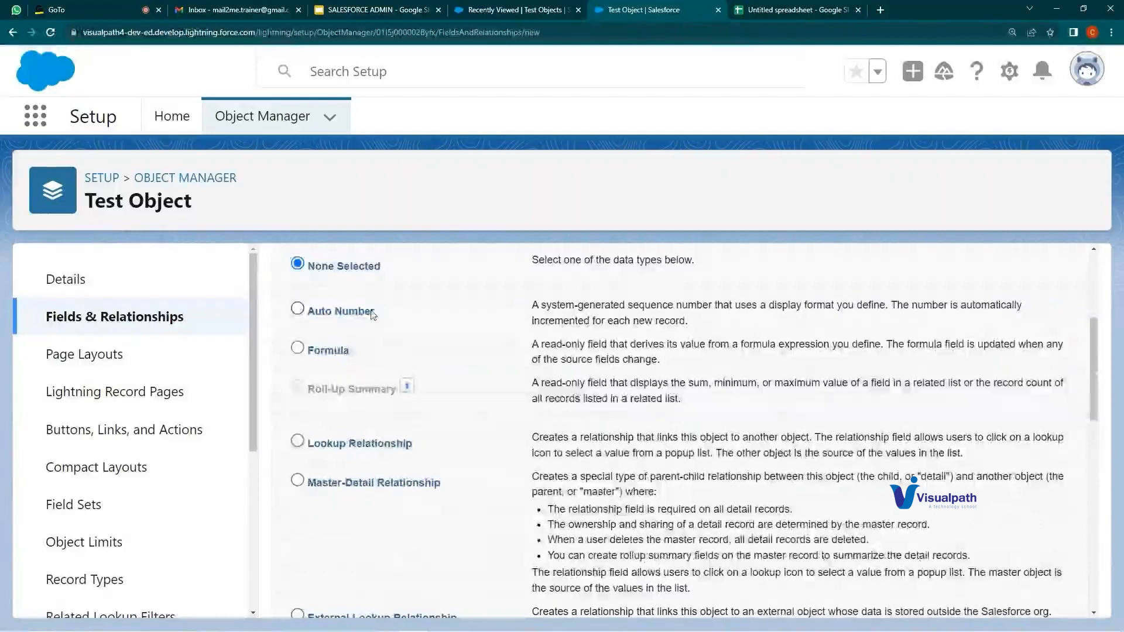
pyautogui.moveTo(373, 311); pyautogui.dragTo(323, 312)
pyautogui.click(362, 361)
# - Examine the available custom field data types, from the relationship types through Checkbox, Currency, Email and Picklist to URL
pyautogui.scroll(-2, 351, 351)
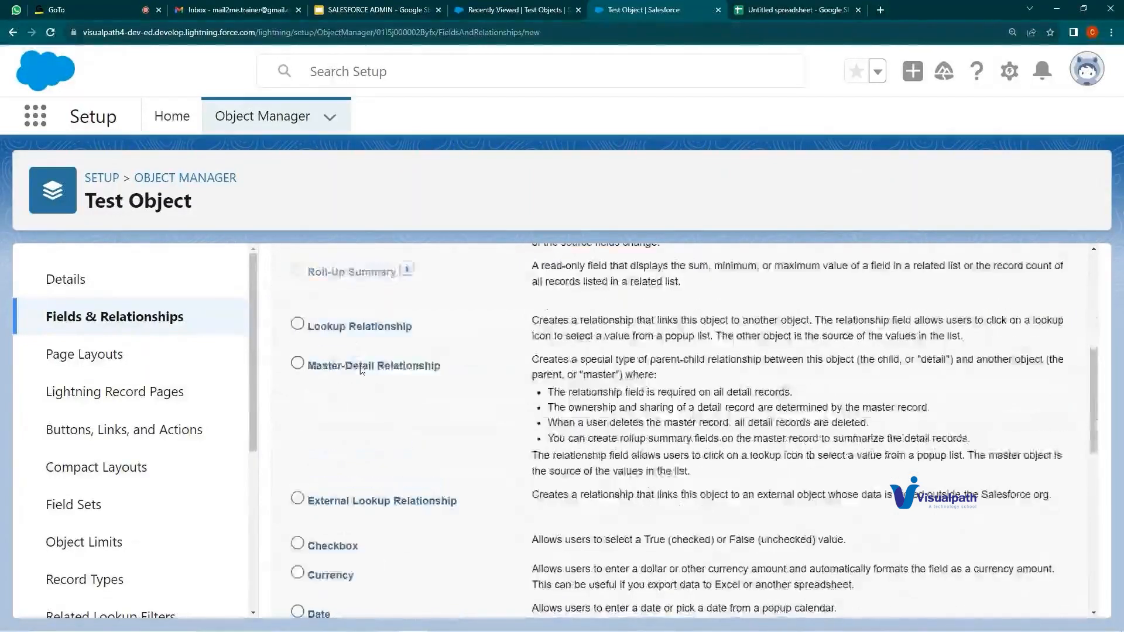
pyautogui.scroll(-2, 355, 350)
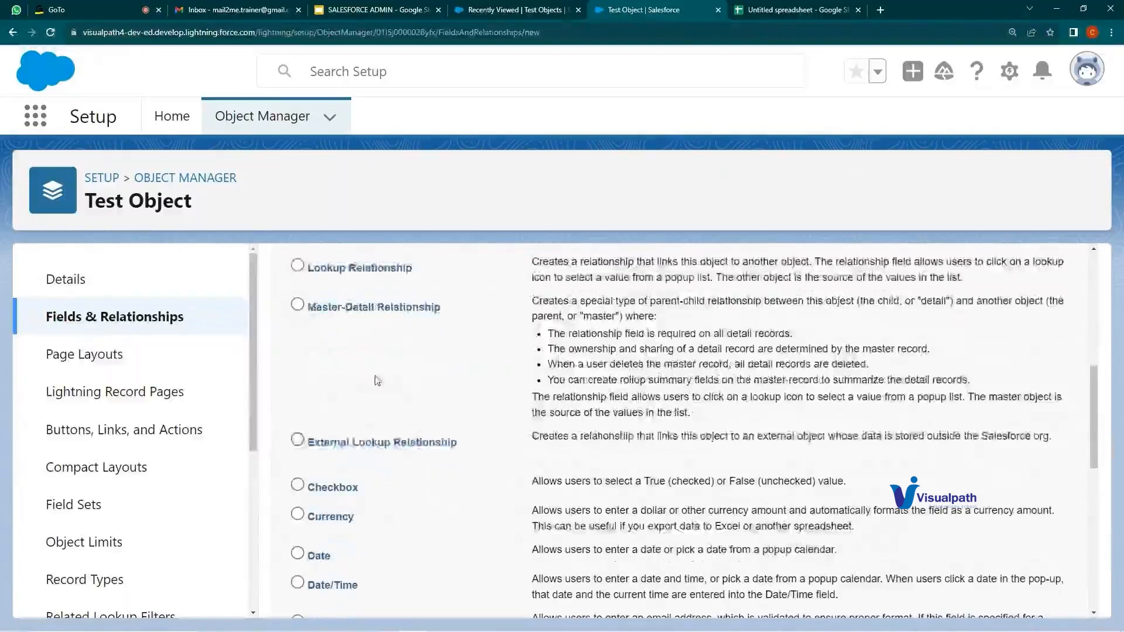
pyautogui.scroll(-4, 376, 314)
pyautogui.scroll(1, 384, 471)
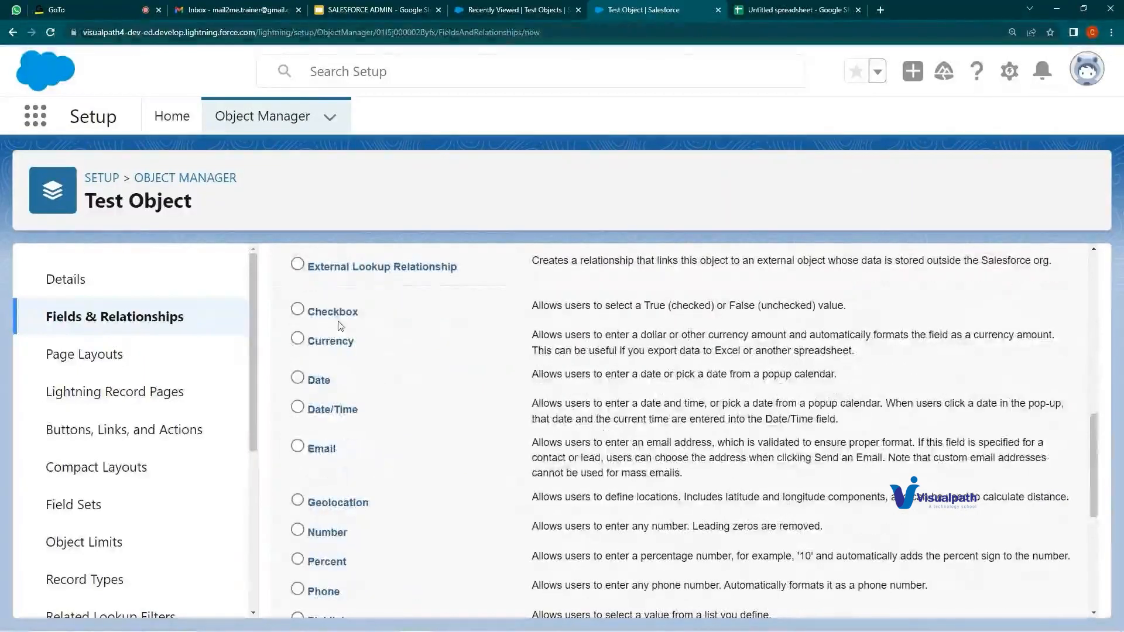
pyautogui.moveTo(321, 311); pyautogui.dragTo(355, 341)
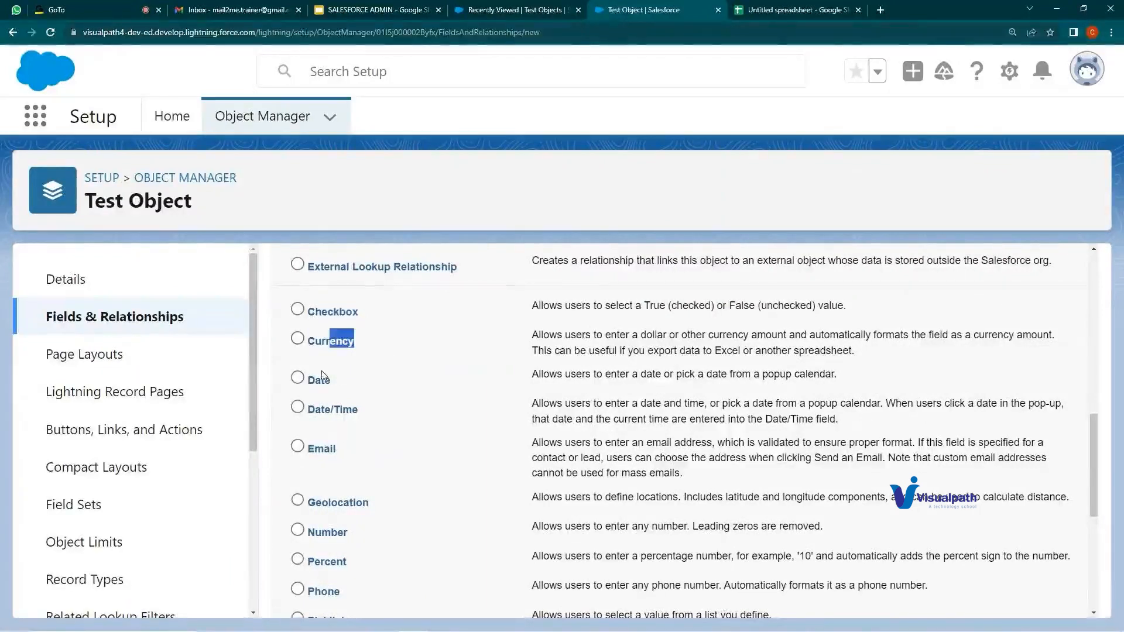
pyautogui.scroll(-1, 334, 409)
pyautogui.moveTo(314, 390); pyautogui.dragTo(338, 391)
pyautogui.scroll(-1, 369, 445)
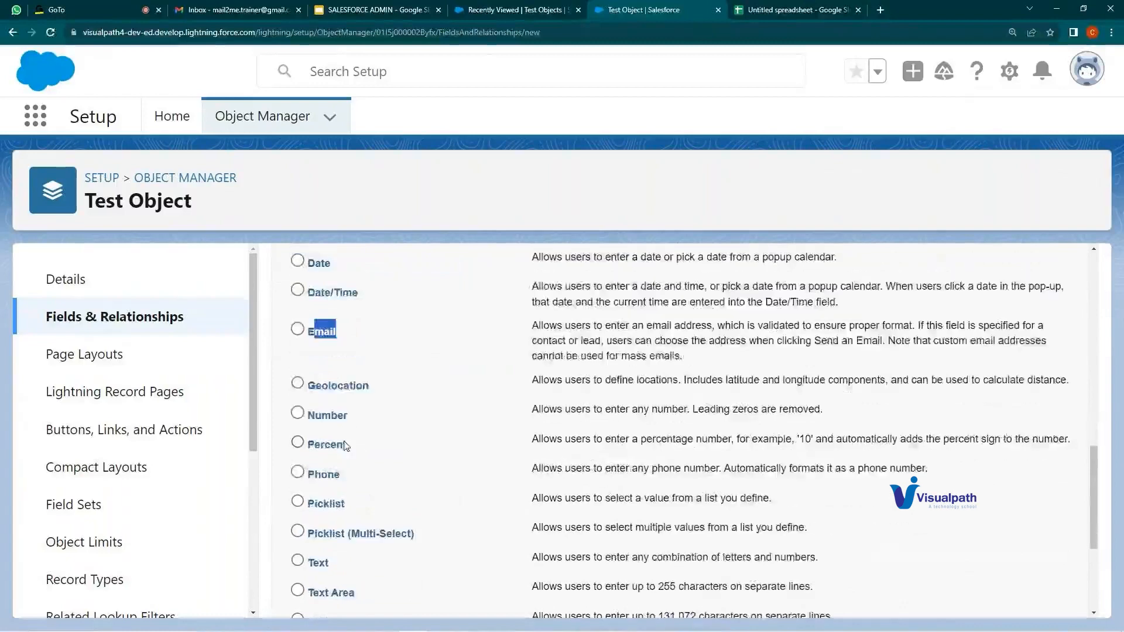
pyautogui.scroll(-3, 392, 533)
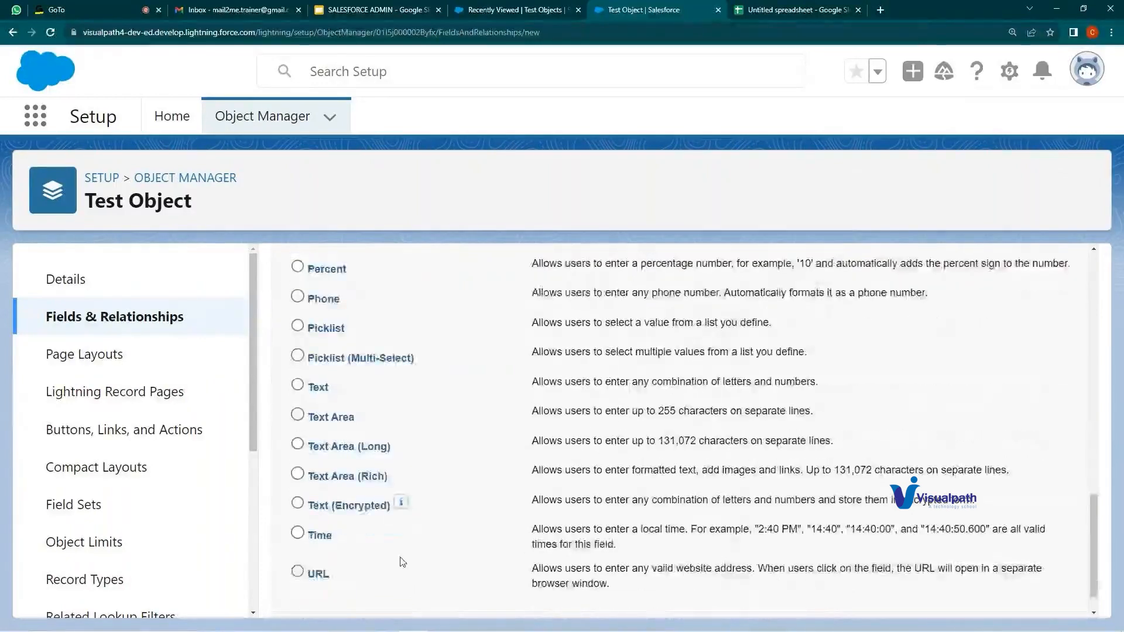
pyautogui.scroll(-1, 402, 562)
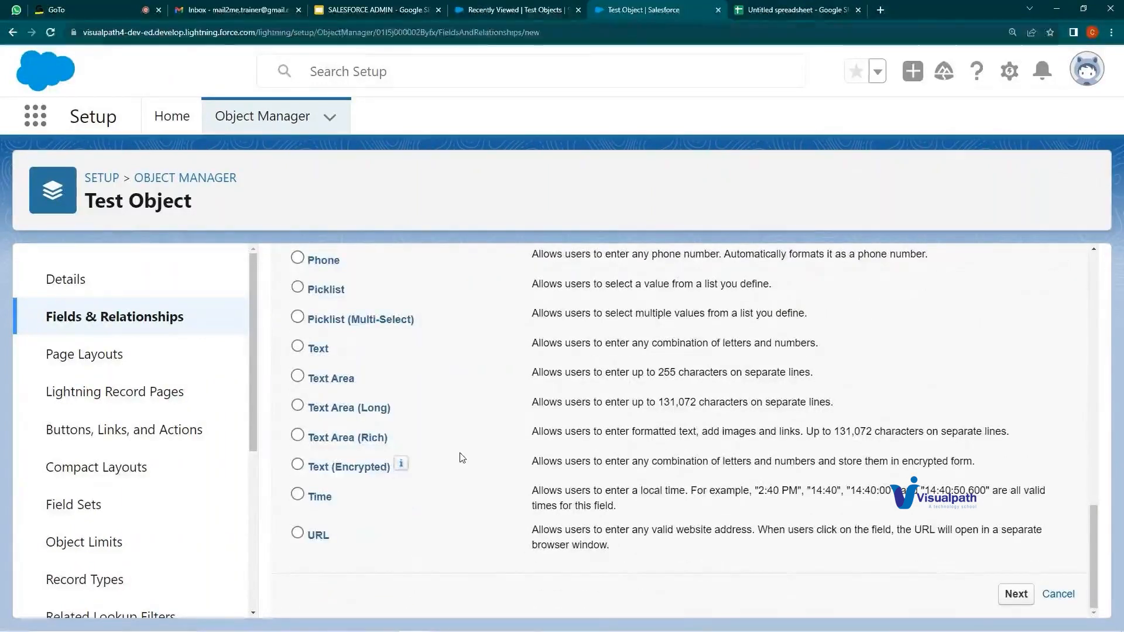
pyautogui.scroll(6, 390, 518)
pyautogui.scroll(6, 391, 515)
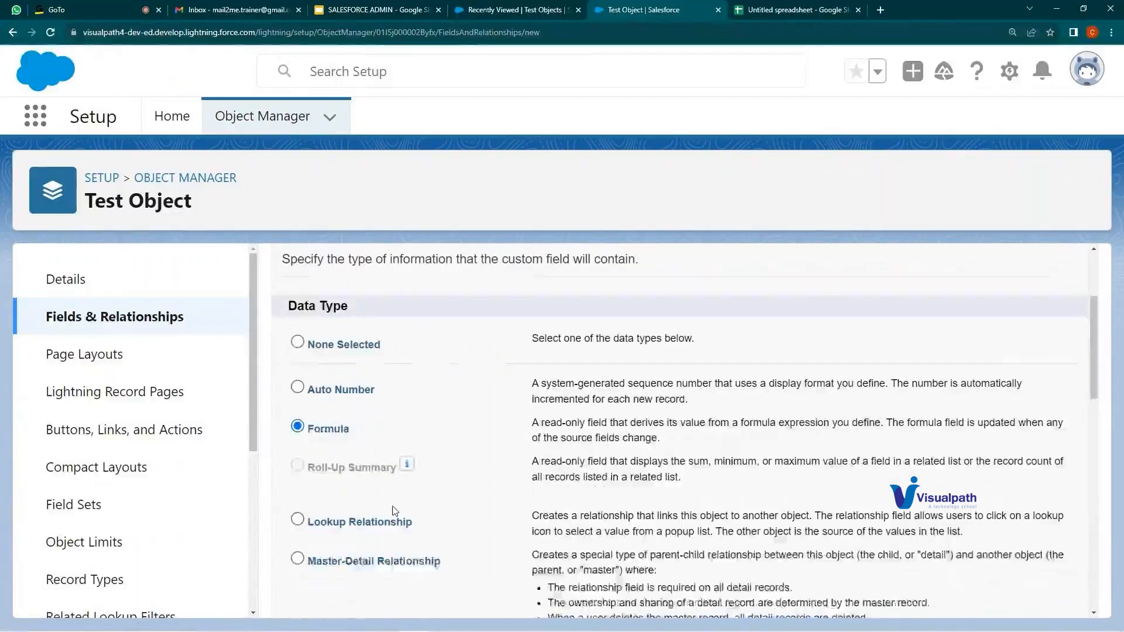
pyautogui.scroll(-8, 362, 451)
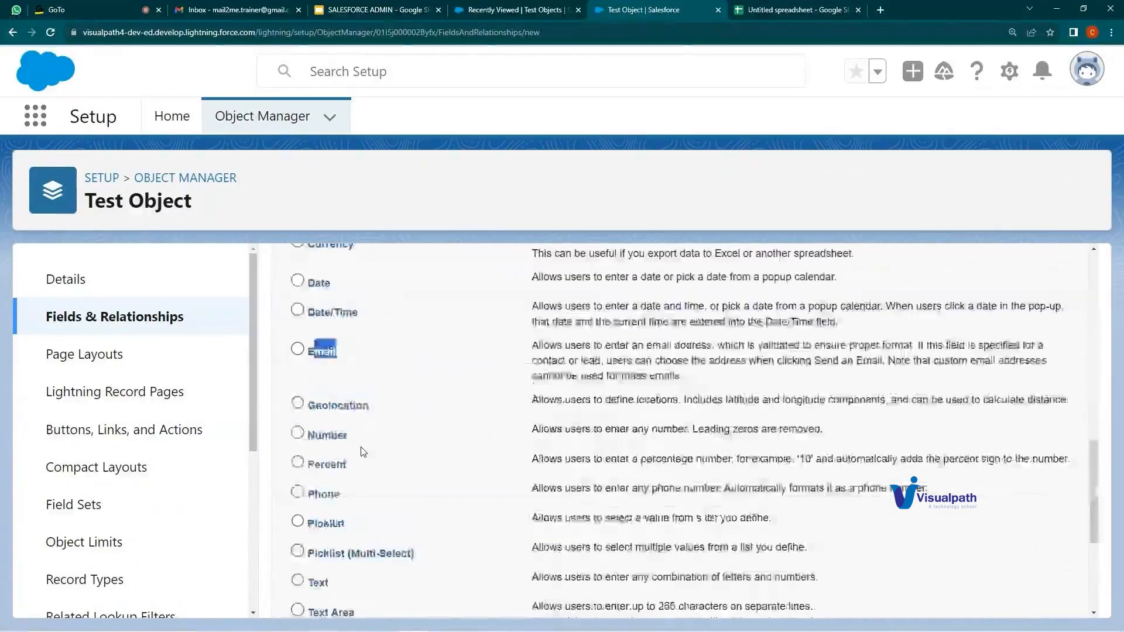
pyautogui.scroll(-4, 364, 451)
# - Compare the Fields in Salesforce slide with the data types offered for Test Object's new custom field
pyautogui.click(357, 8)
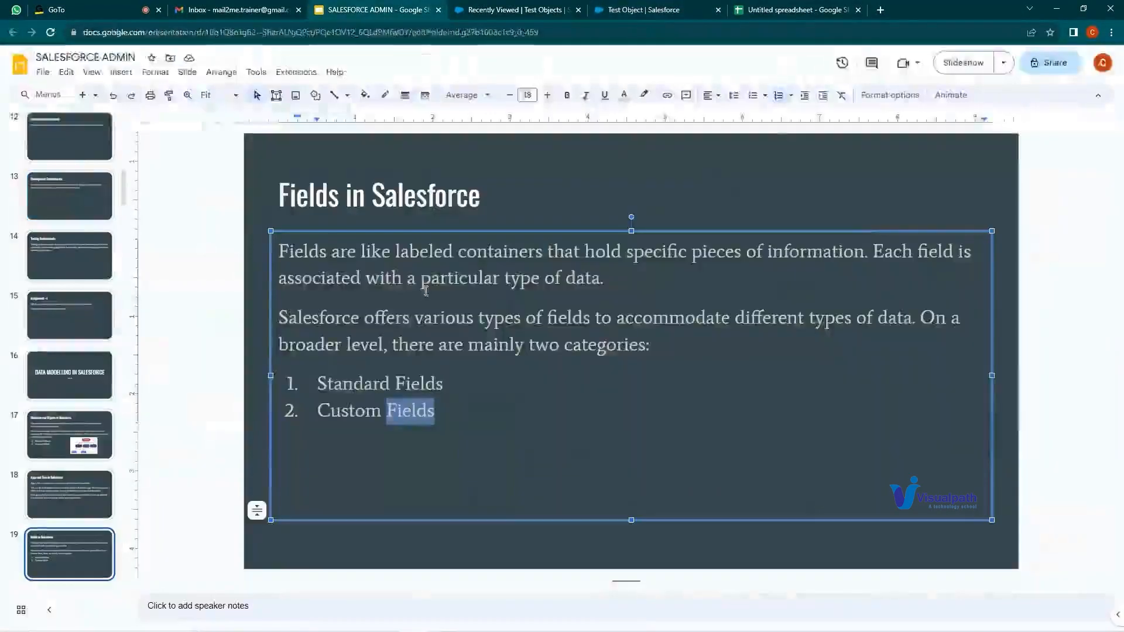
pyautogui.hotkey('ctrl', 'Tab')
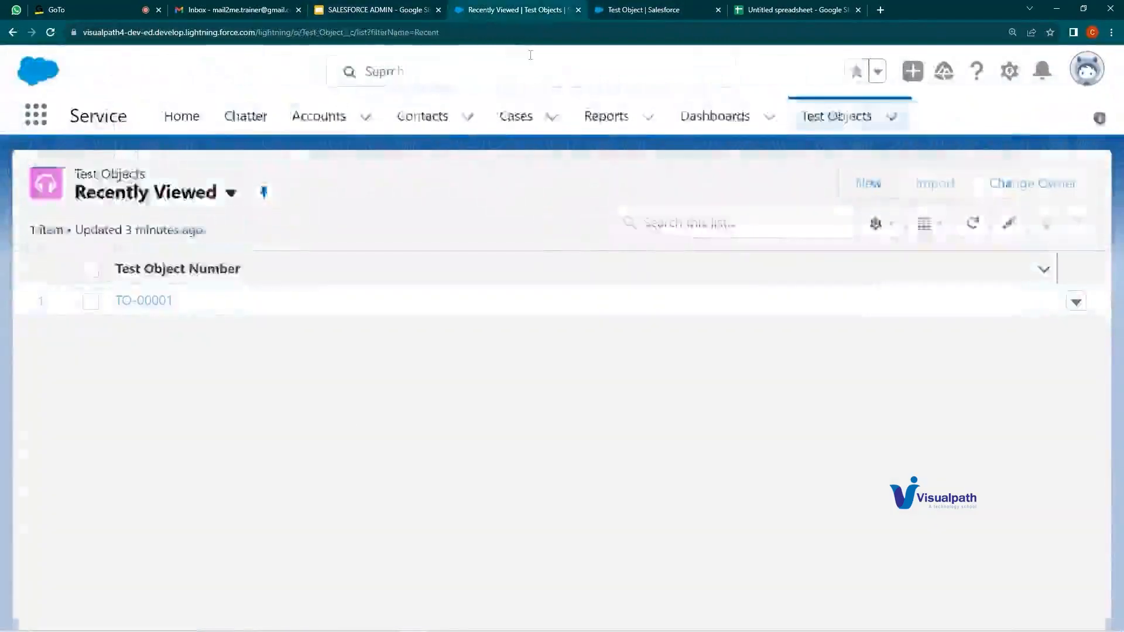
pyautogui.hotkey('ctrl', 'Tab')
pyautogui.scroll(4, 463, 437)
pyautogui.scroll(6, 462, 437)
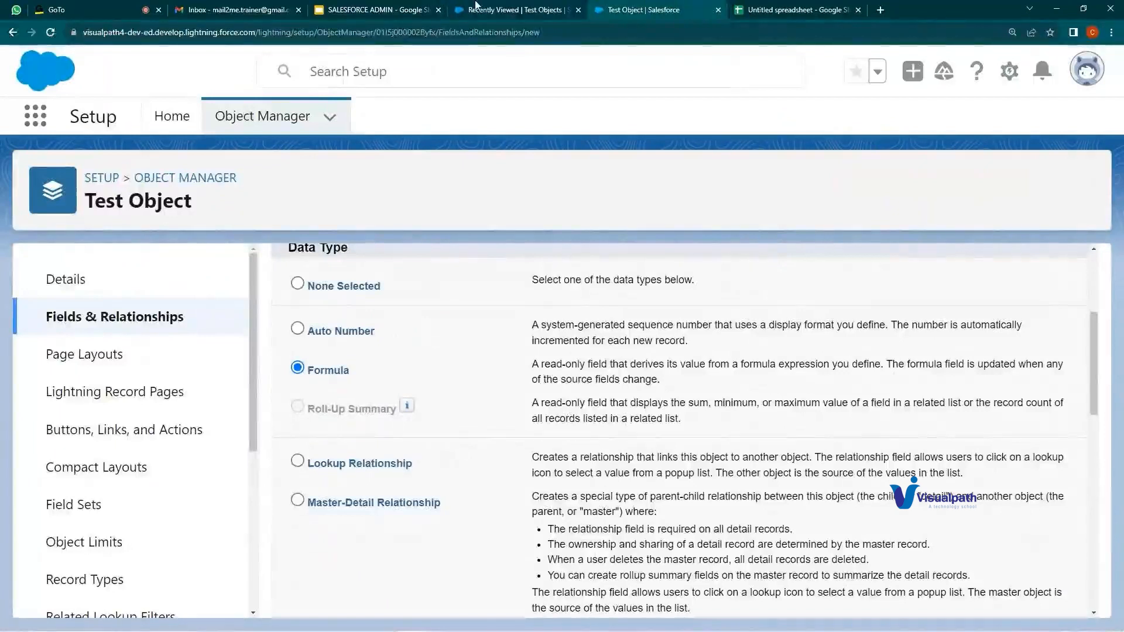
# - Switch to the SALESFORCE ADMIN presentation and start the slideshow from the Fields in Salesforce slide
pyautogui.hotkey('ctrl', 'shift', 'Tab')
pyautogui.click(409, 7)
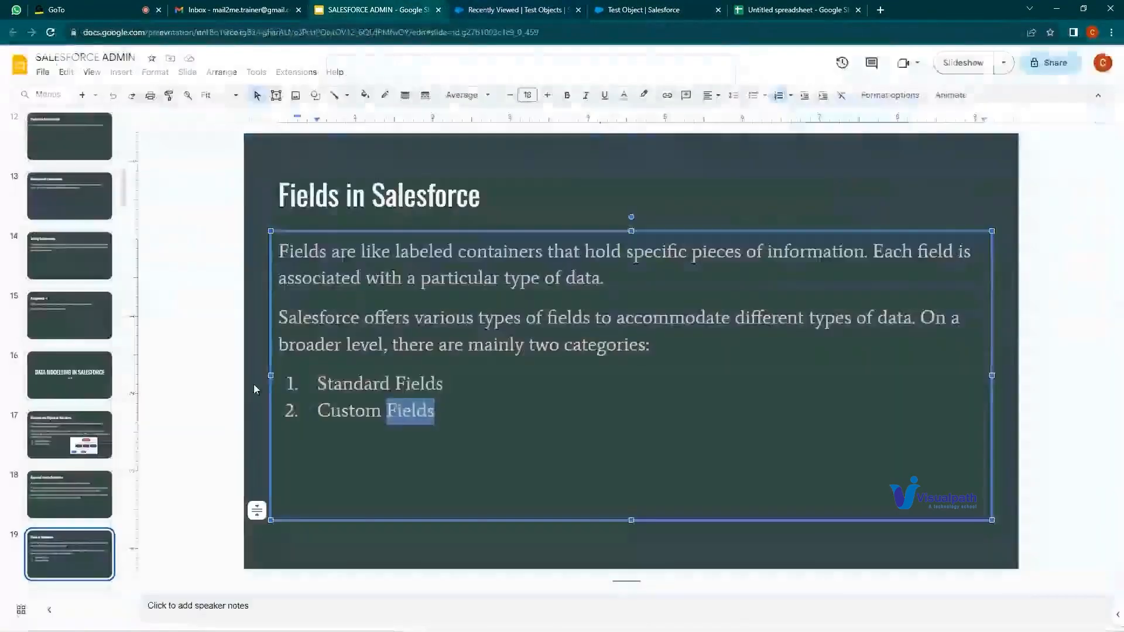
pyautogui.click(79, 536)
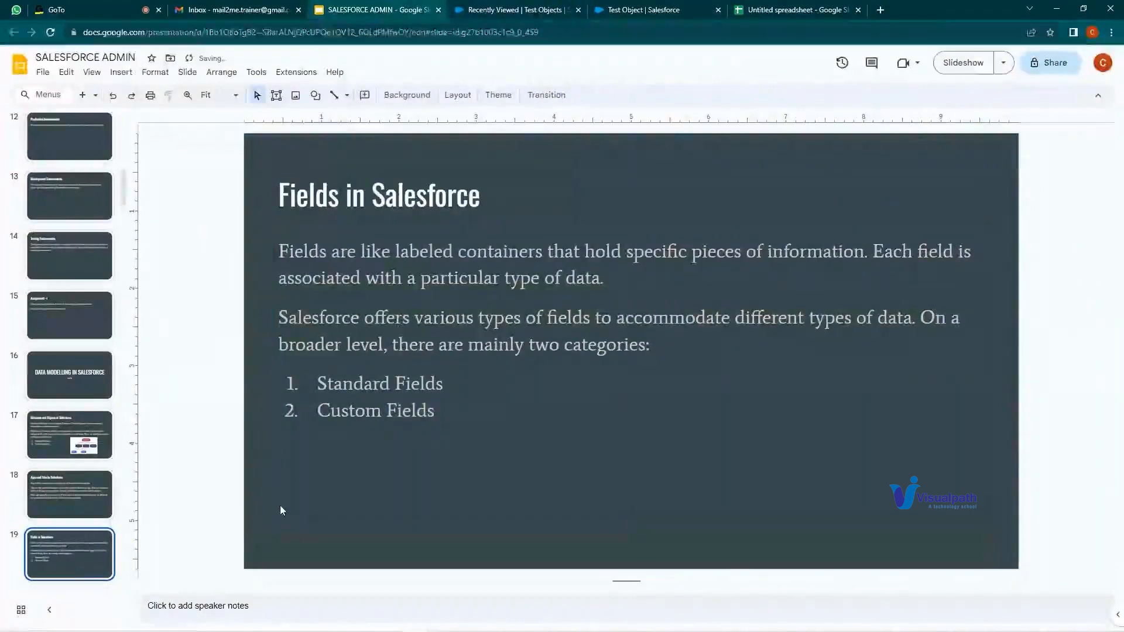
pyautogui.click(987, 64)
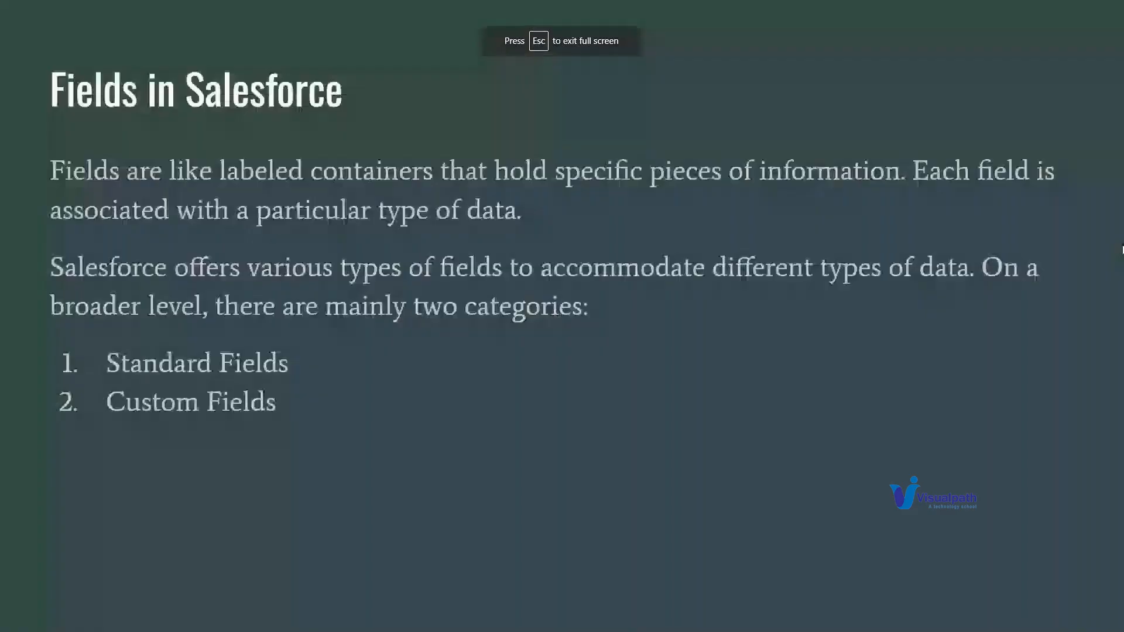
# - Look through the Global Picklist and Field Dependency slide and the Relationship in Salesforce slide, and exit the slideshow
pyautogui.press('Right')
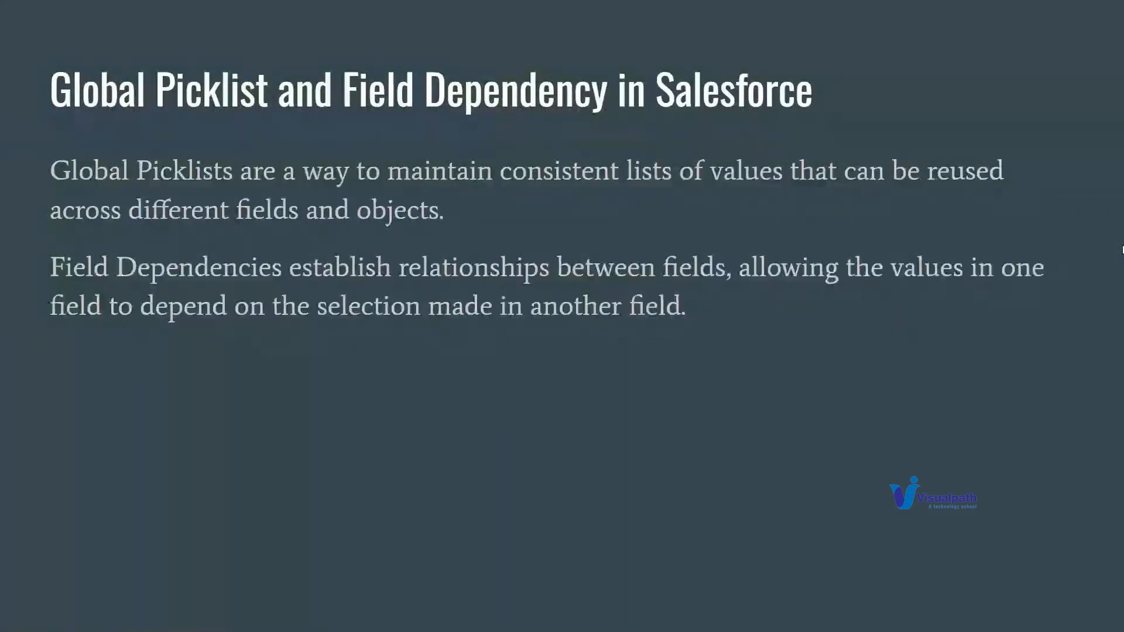
pyautogui.press('Left')
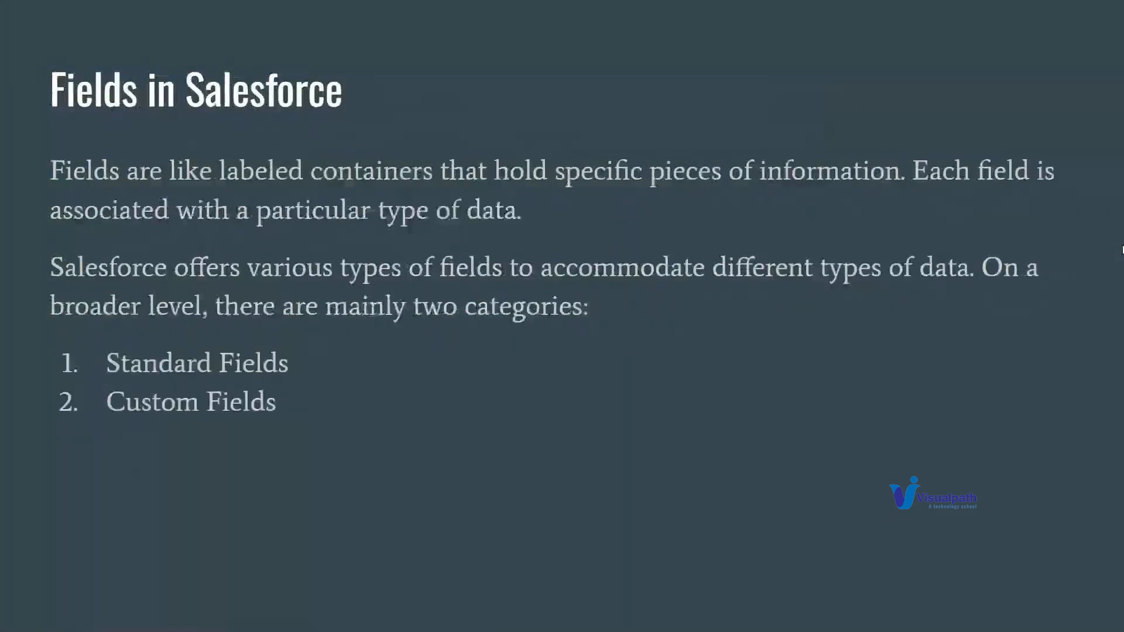
pyautogui.press('Right')
pyautogui.press('Right')
pyautogui.press('Left')
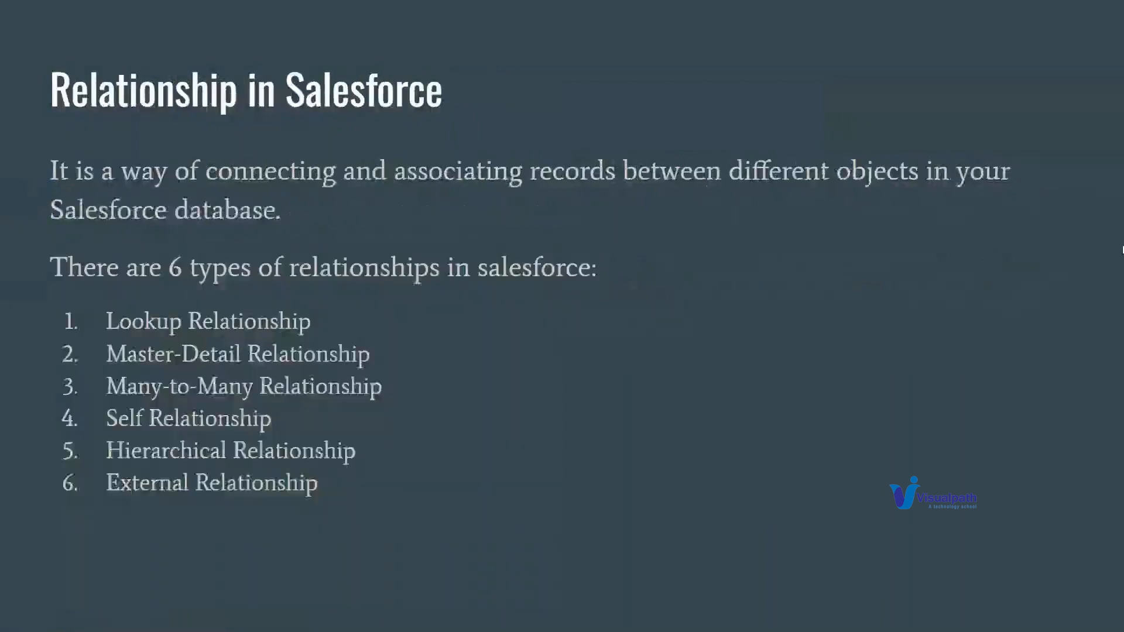
pyautogui.press('Left')
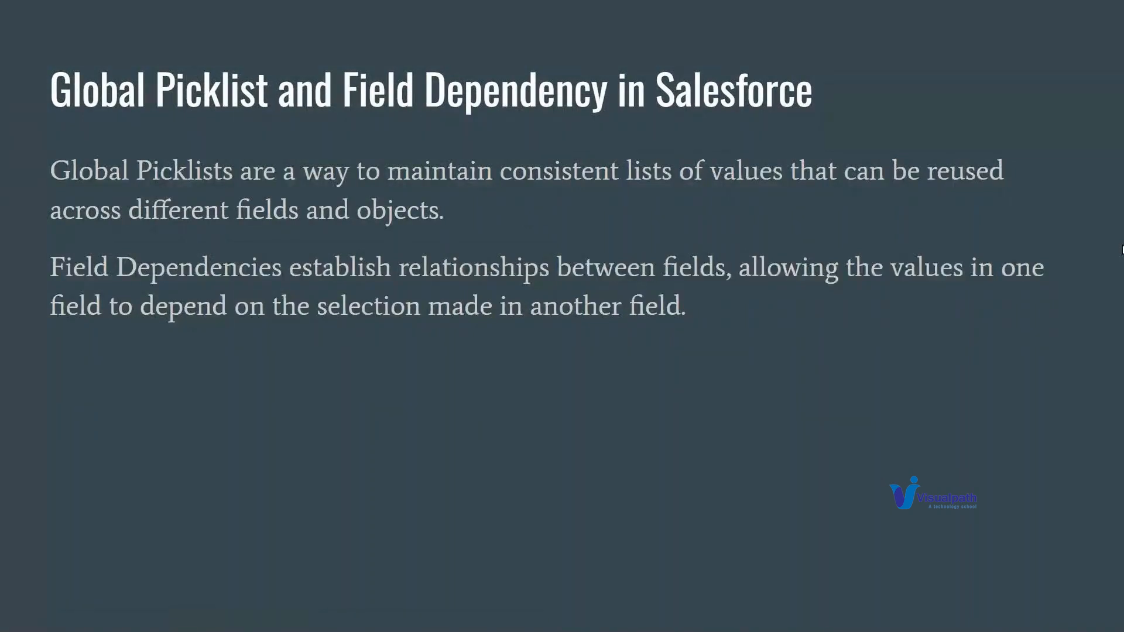
pyautogui.hotkey('alt', 'Tab')
pyautogui.hotkey('alt', 'Tab')
pyautogui.hotkey('alt', 'Tab')
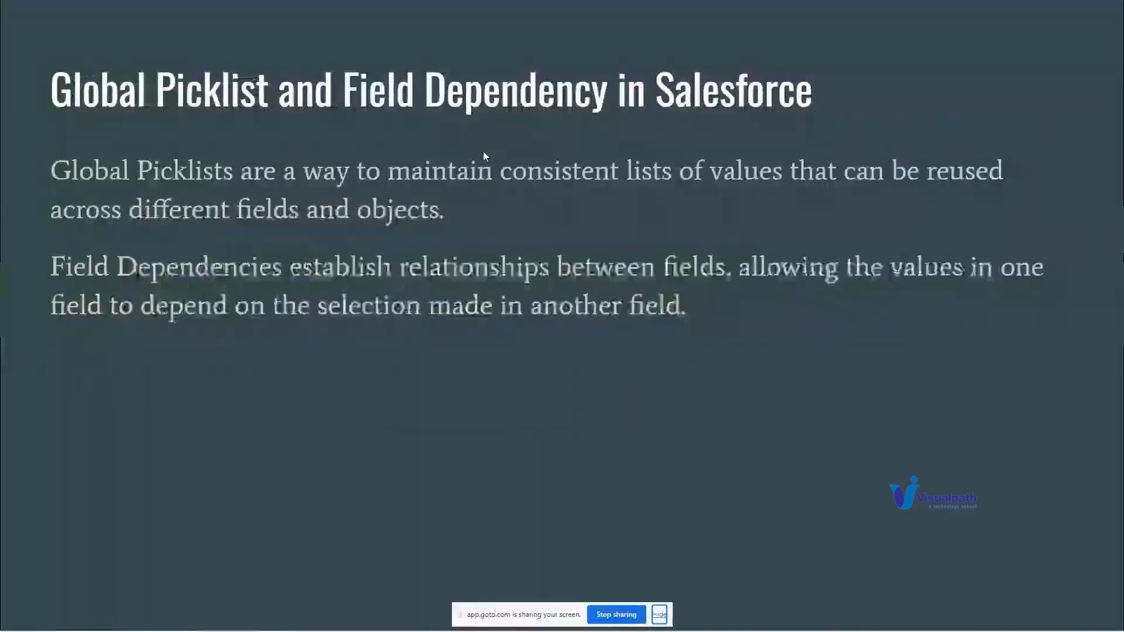
pyautogui.press('Escape')
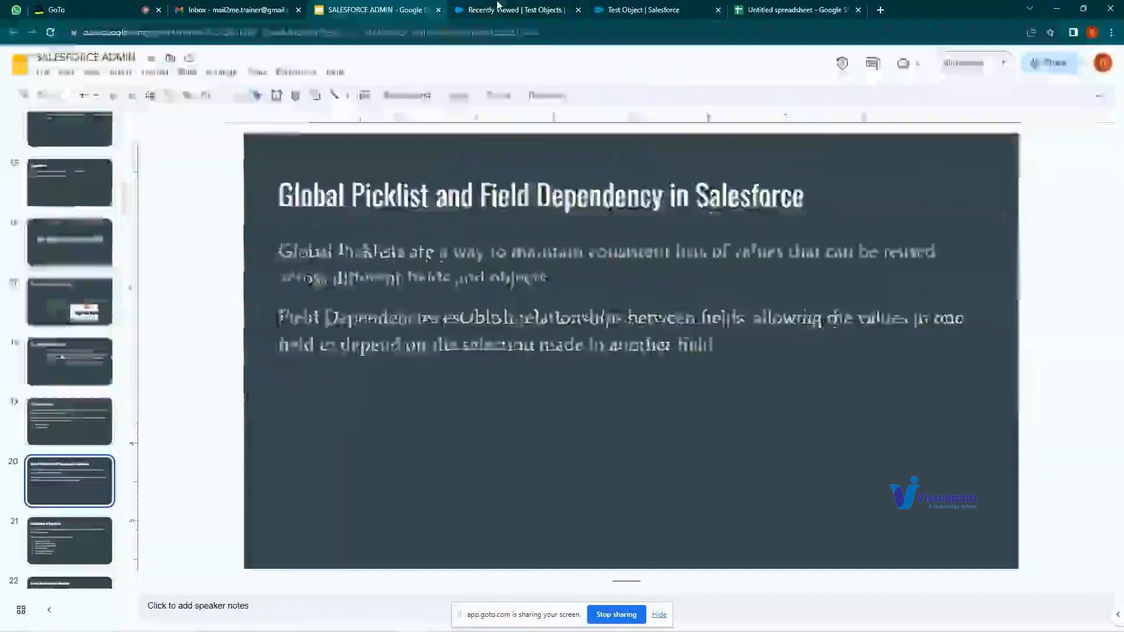
# - Return to Test Object's new custom field and compare the Picklist and Picklist (Multi-Select) data types and their descriptions
pyautogui.click(515, 9)
pyautogui.click(616, 7)
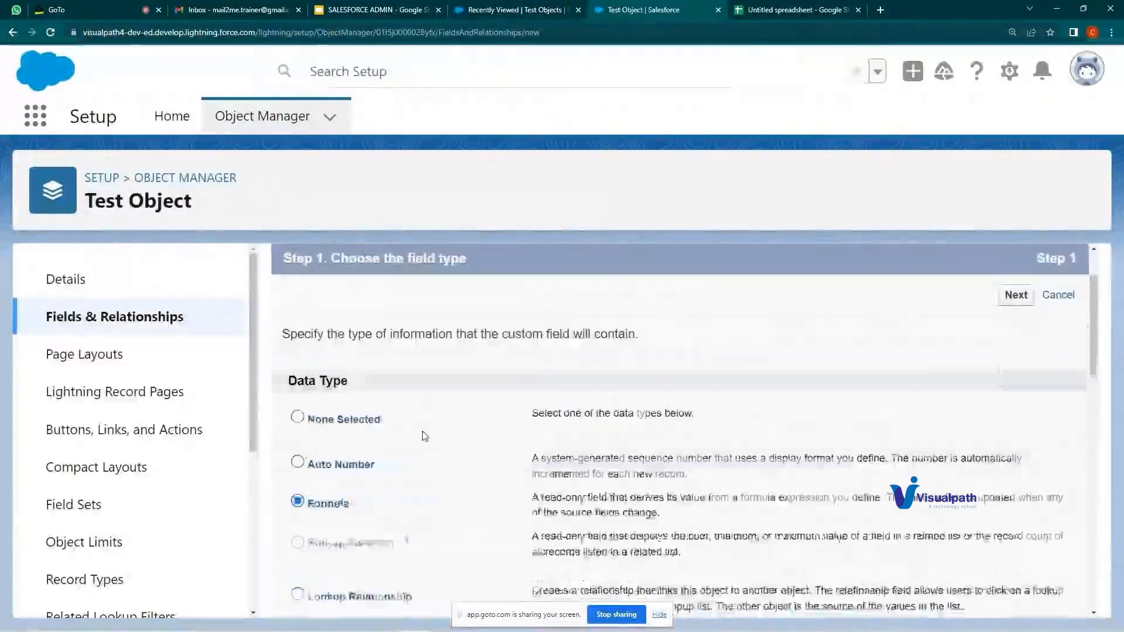
pyautogui.scroll(-6, 426, 439)
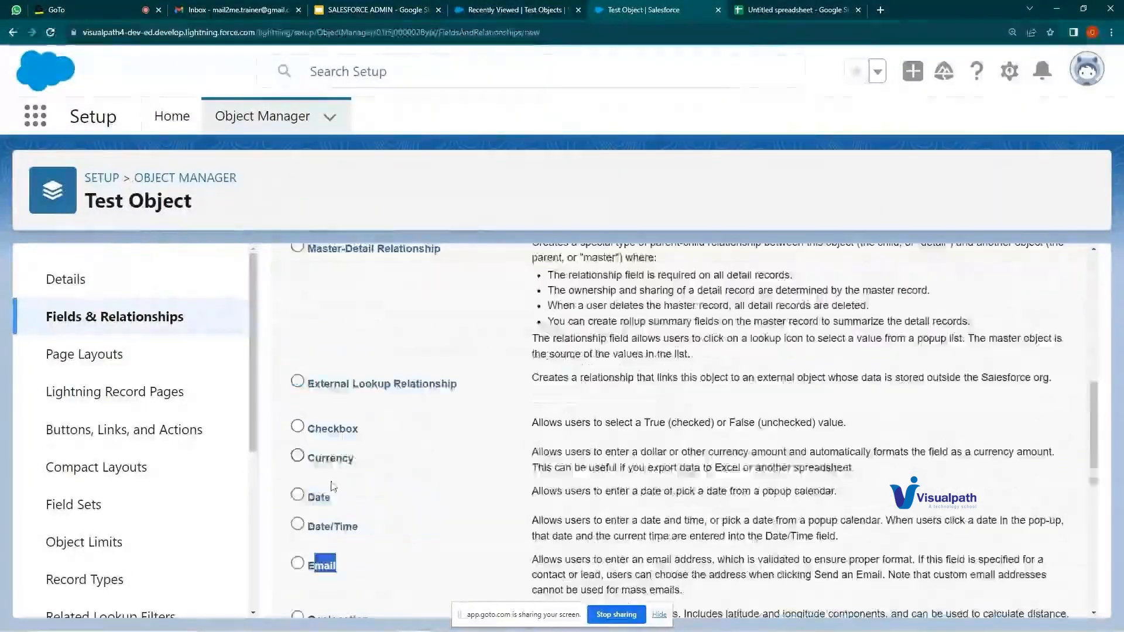
pyautogui.scroll(-3, 334, 527)
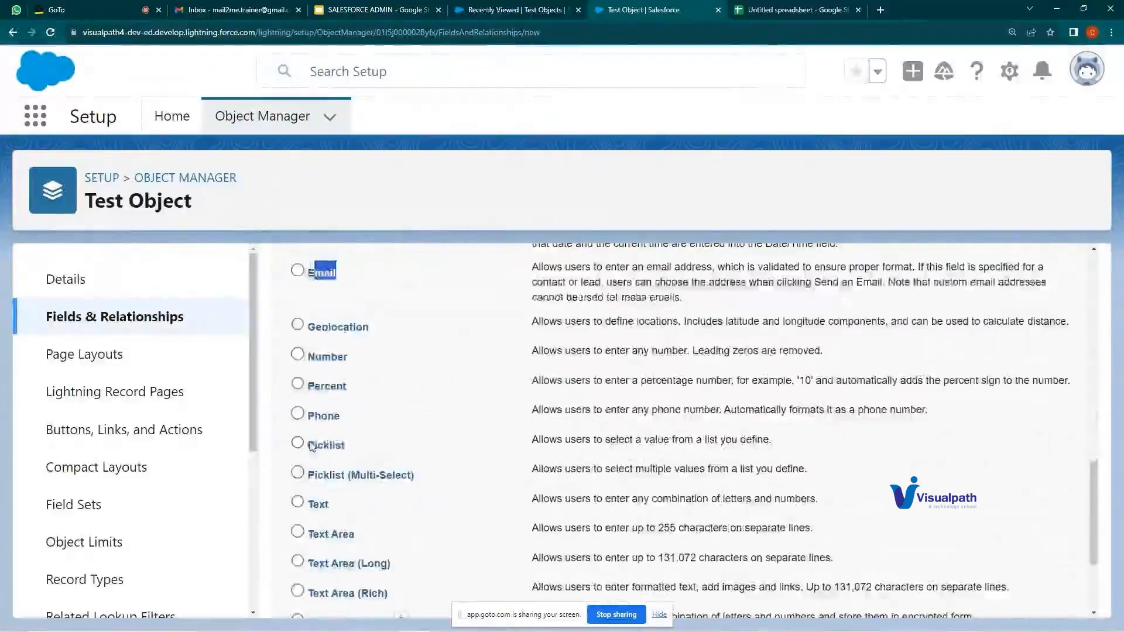
pyautogui.moveTo(309, 447); pyautogui.dragTo(379, 454)
pyautogui.moveTo(309, 475); pyautogui.dragTo(417, 486)
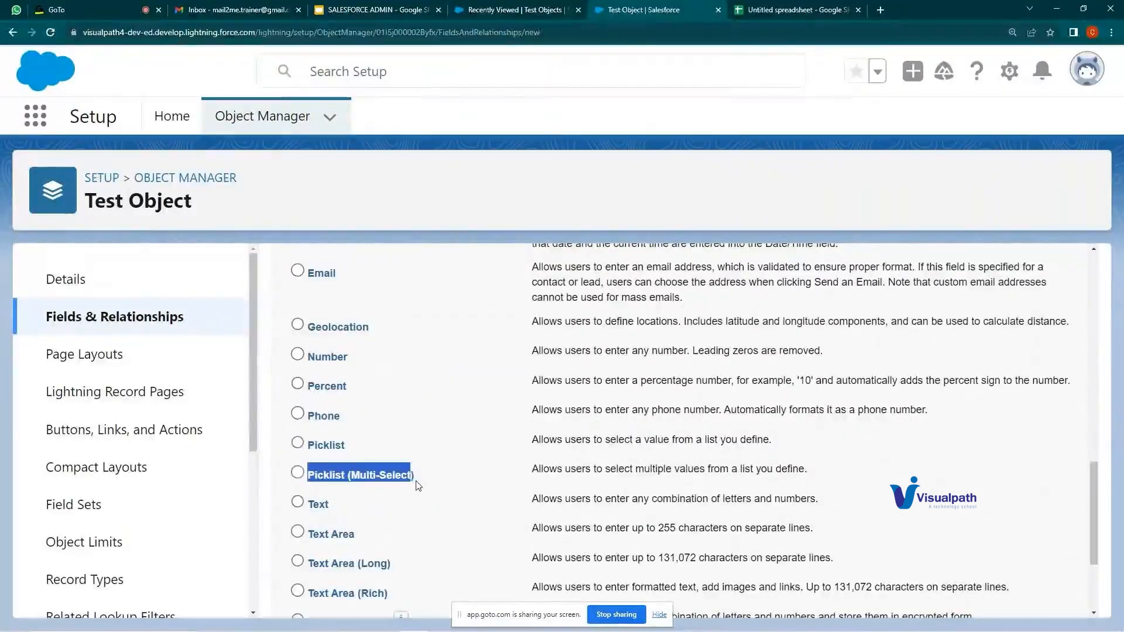
pyautogui.moveTo(532, 440); pyautogui.dragTo(855, 464)
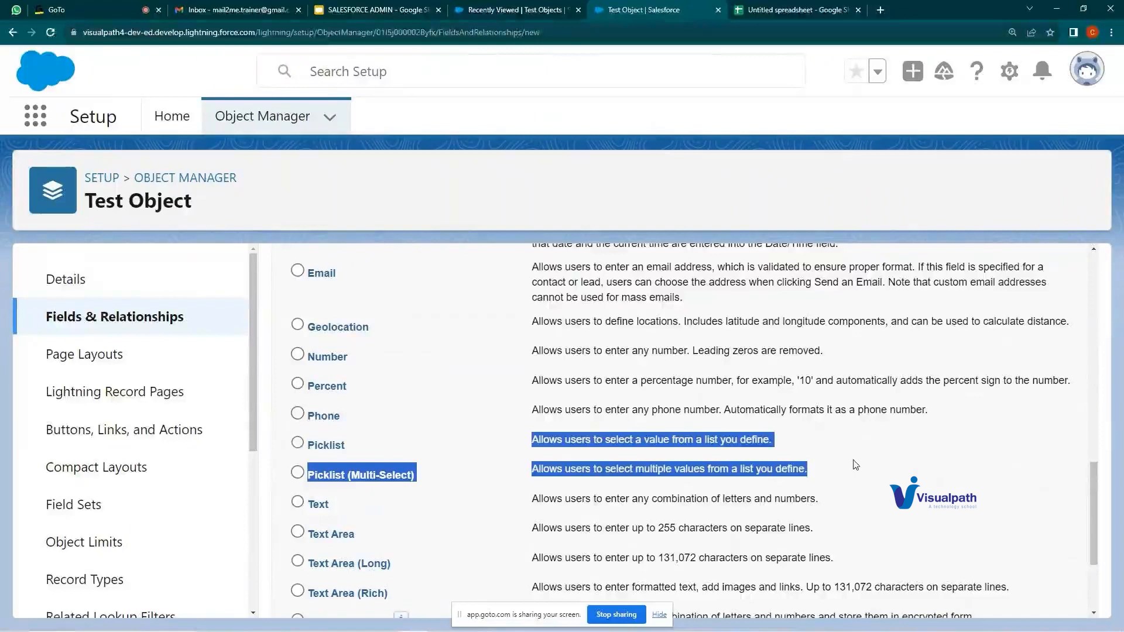
# - Leave the custom field setup and open the details of the Test Account record in the Service app
pyautogui.click(192, 119)
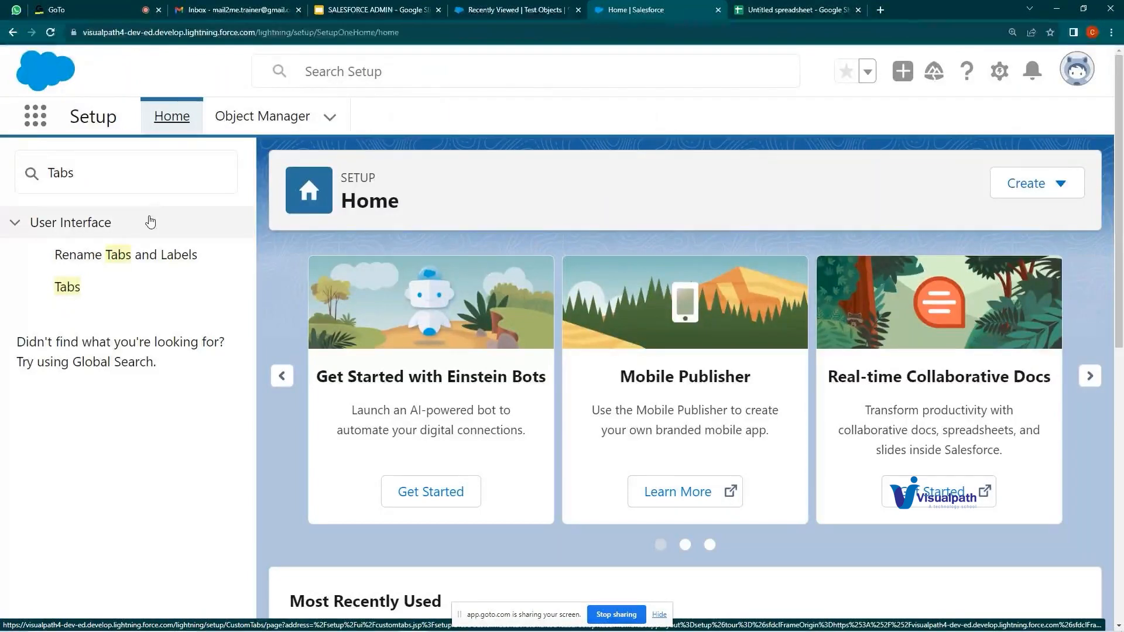
pyautogui.click(525, 7)
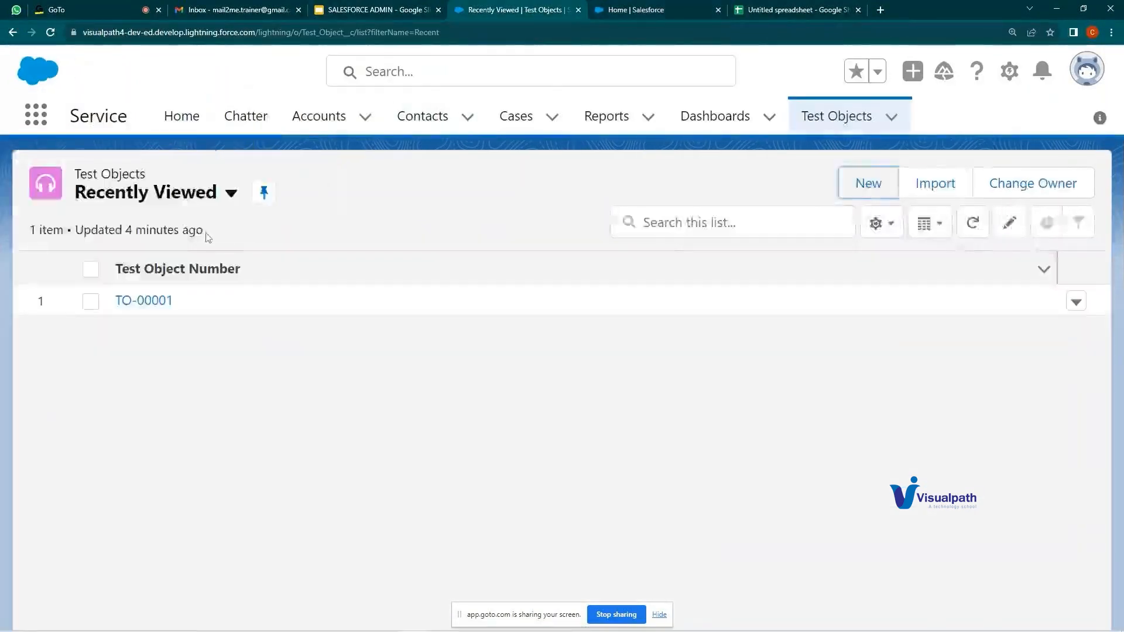
pyautogui.click(321, 127)
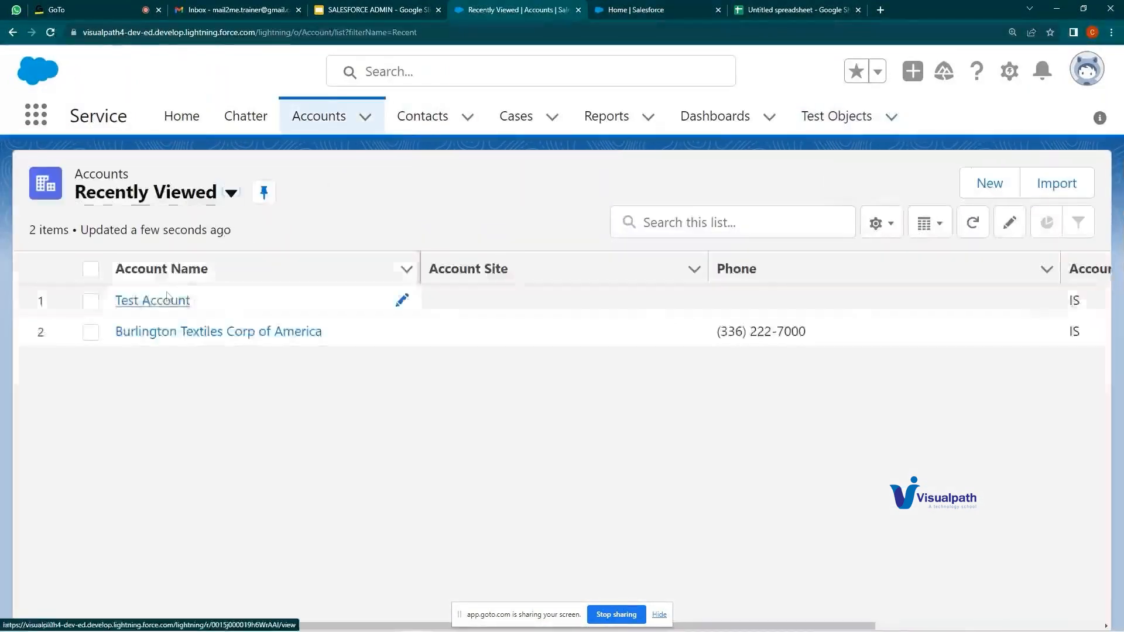
pyautogui.click(166, 297)
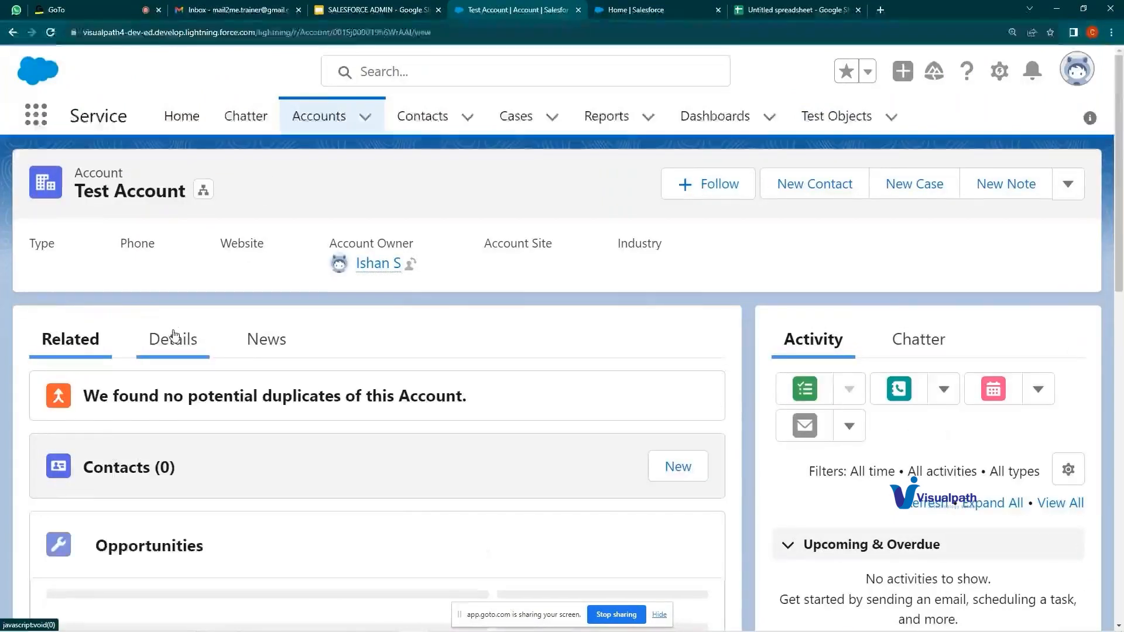
pyautogui.click(173, 335)
pyautogui.scroll(-2, 450, 359)
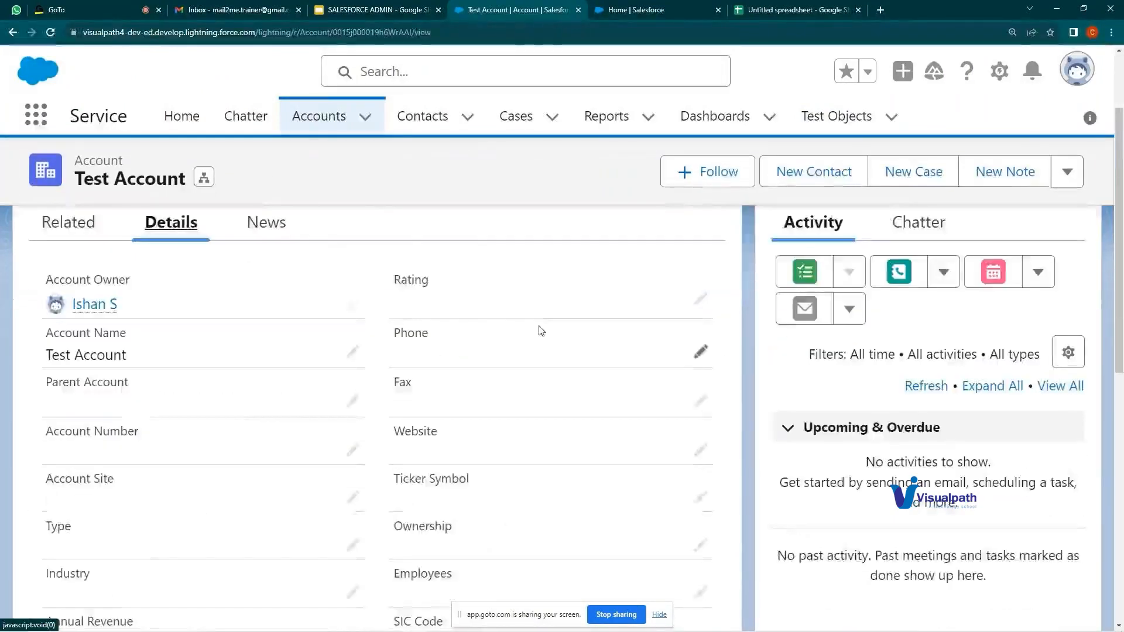
pyautogui.scroll(-1, 158, 431)
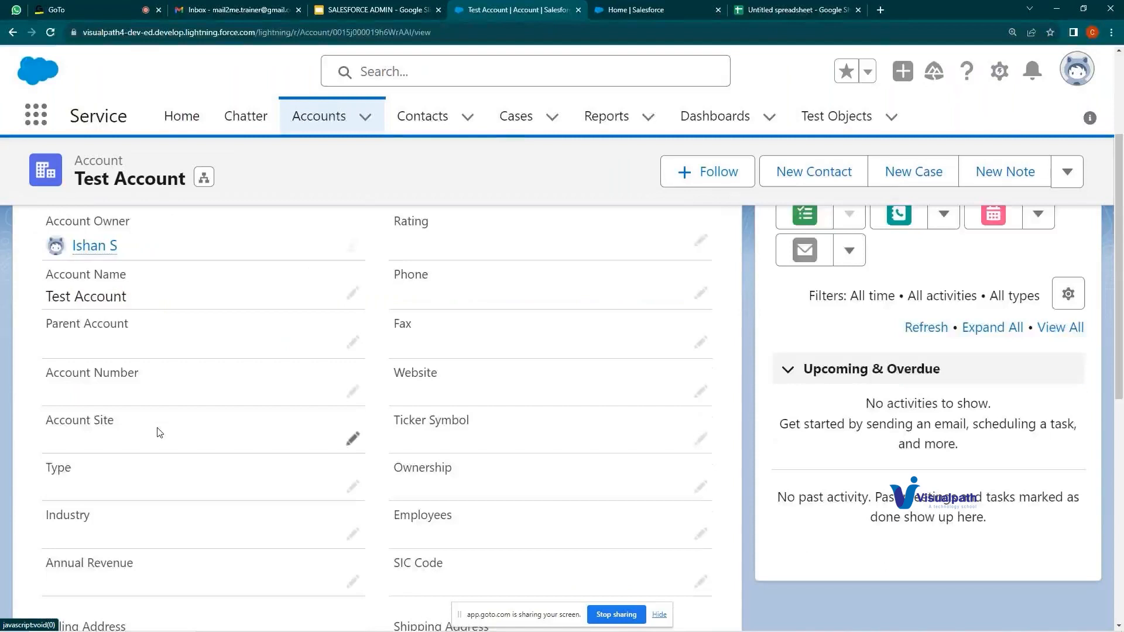
# - Put Test Account's Type field into edit mode and examine the picklist values it offers
pyautogui.moveTo(32, 467); pyautogui.dragTo(279, 494)
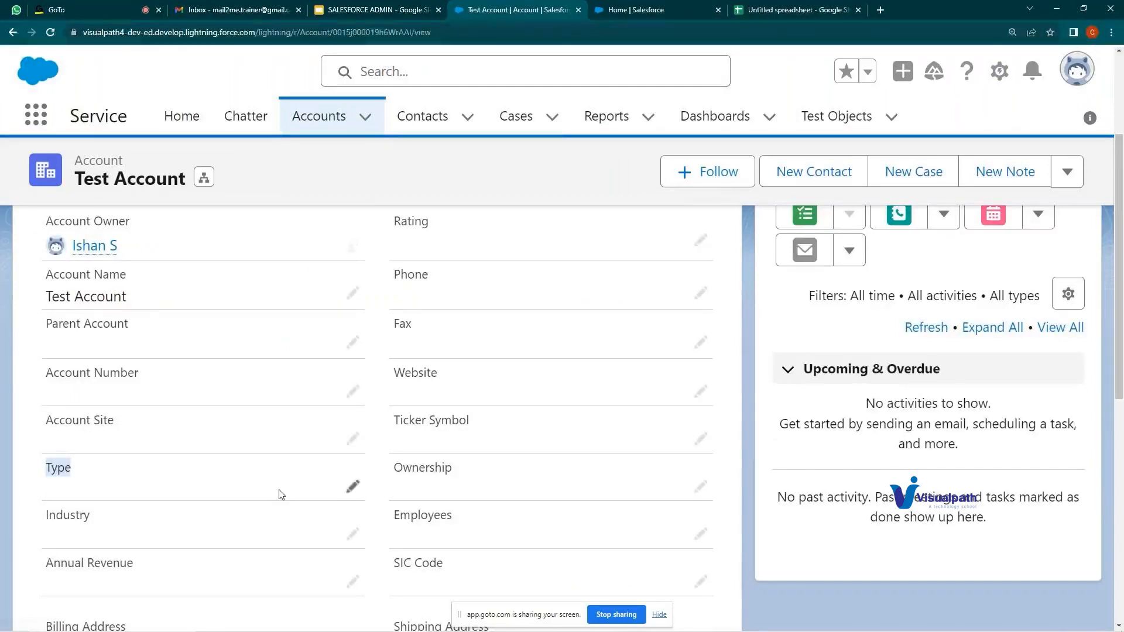
pyautogui.click(353, 486)
pyautogui.scroll(-3, 263, 363)
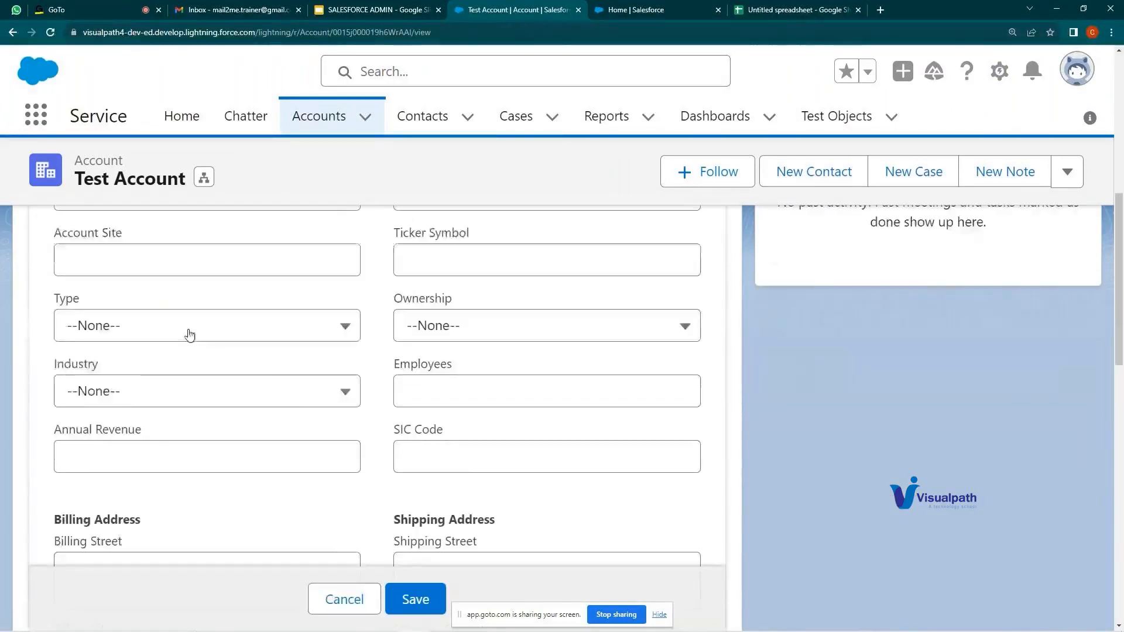
pyautogui.click(189, 335)
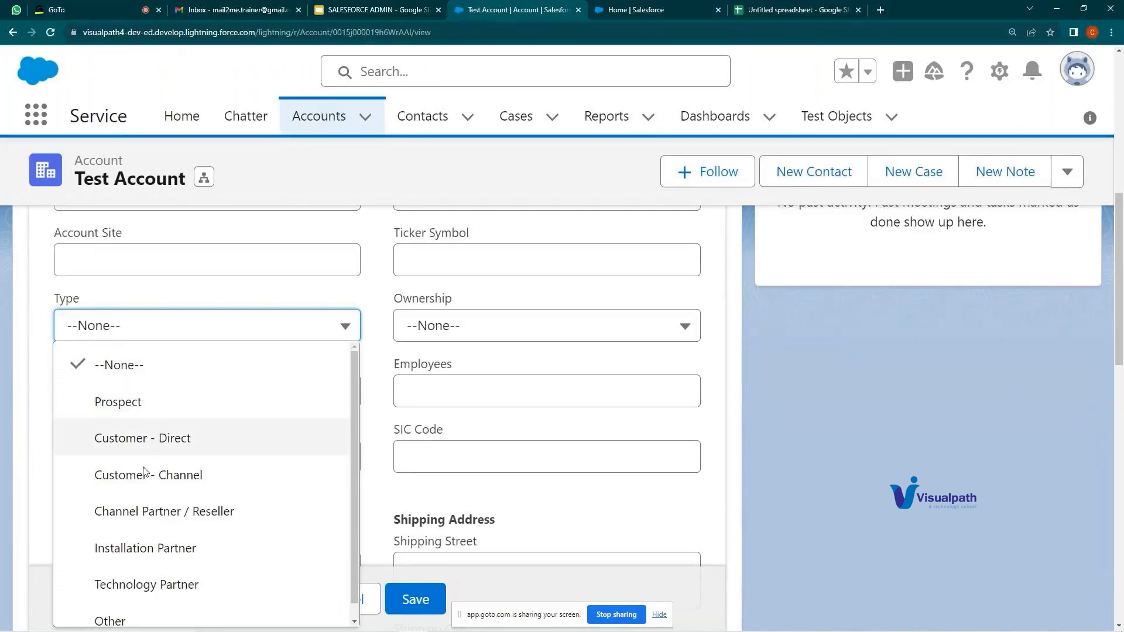
pyautogui.scroll(-1, 214, 459)
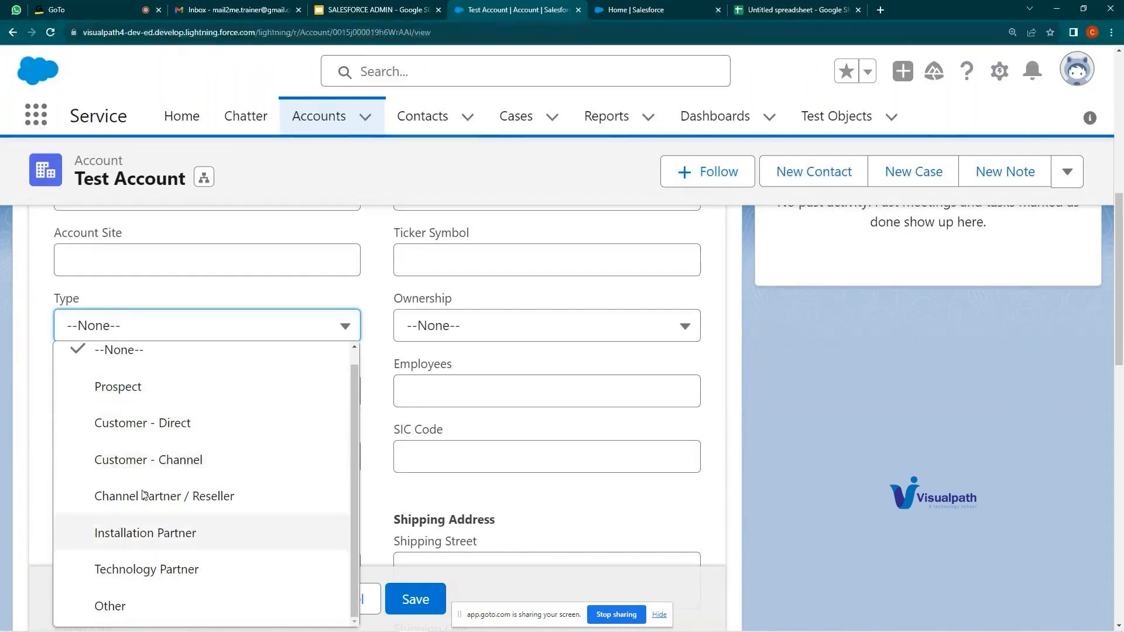
# - Set Test Account's website to "test" and save the record
pyautogui.click(130, 245)
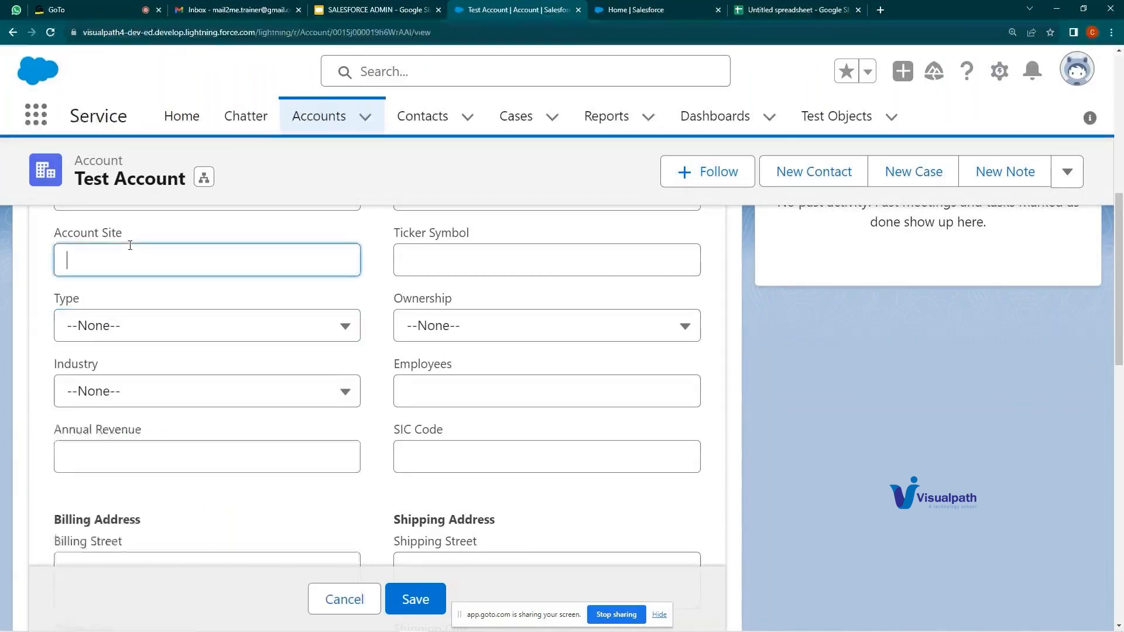
pyautogui.scroll(2, 180, 397)
pyautogui.moveTo(81, 285); pyautogui.dragTo(189, 300)
pyautogui.click(191, 316)
pyautogui.moveTo(407, 292); pyautogui.dragTo(447, 299)
pyautogui.click(446, 301)
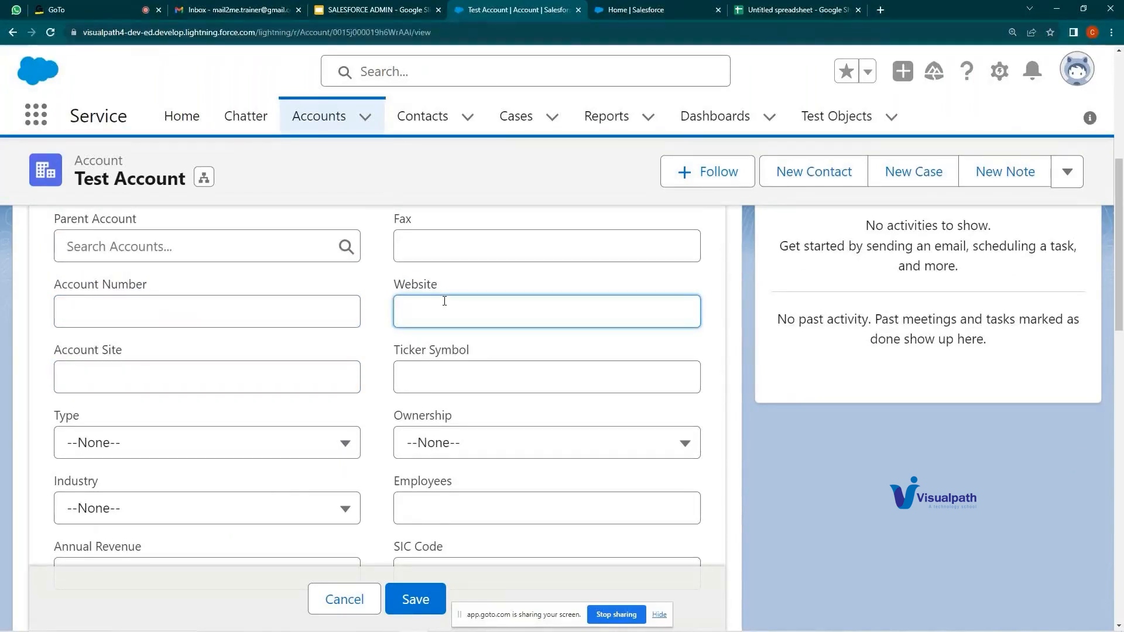
pyautogui.write('test')
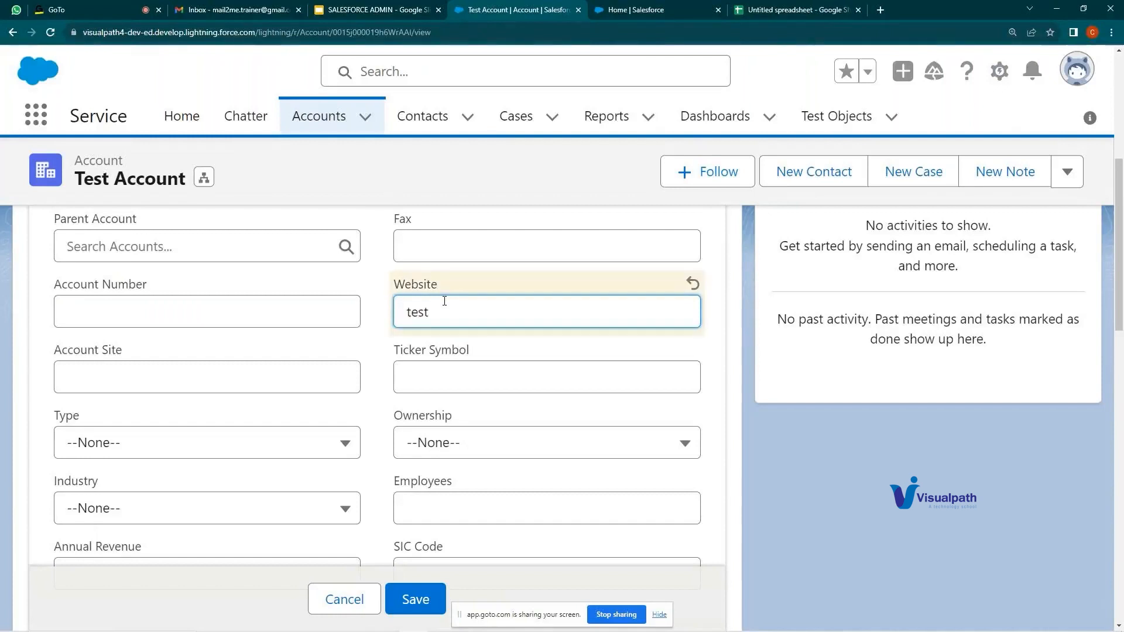
pyautogui.click(414, 594)
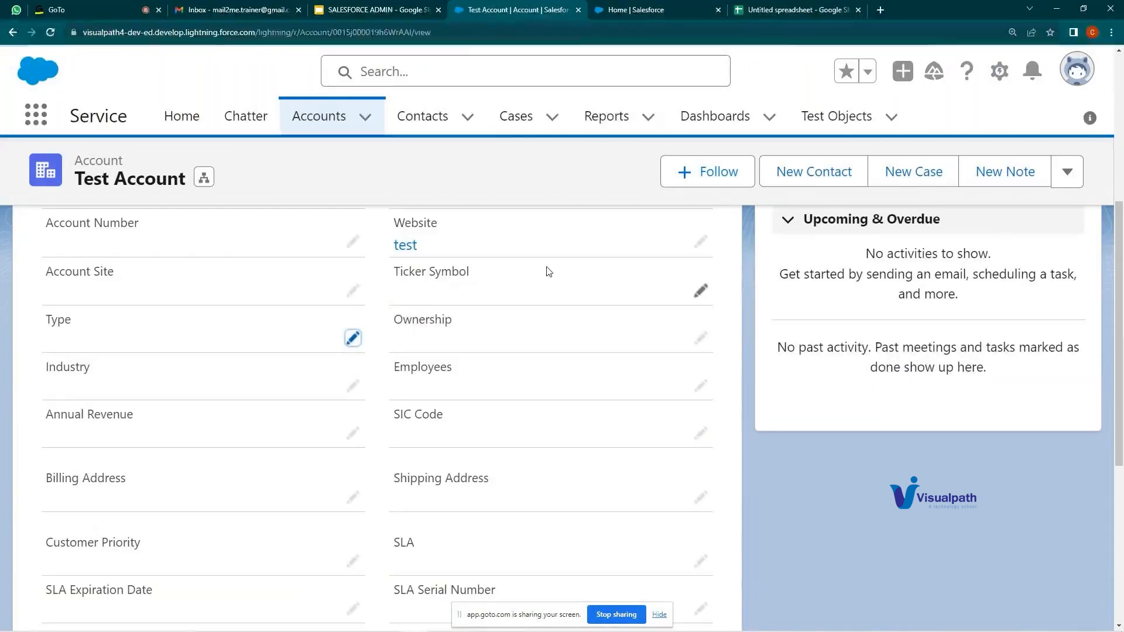
pyautogui.scroll(3, 569, 454)
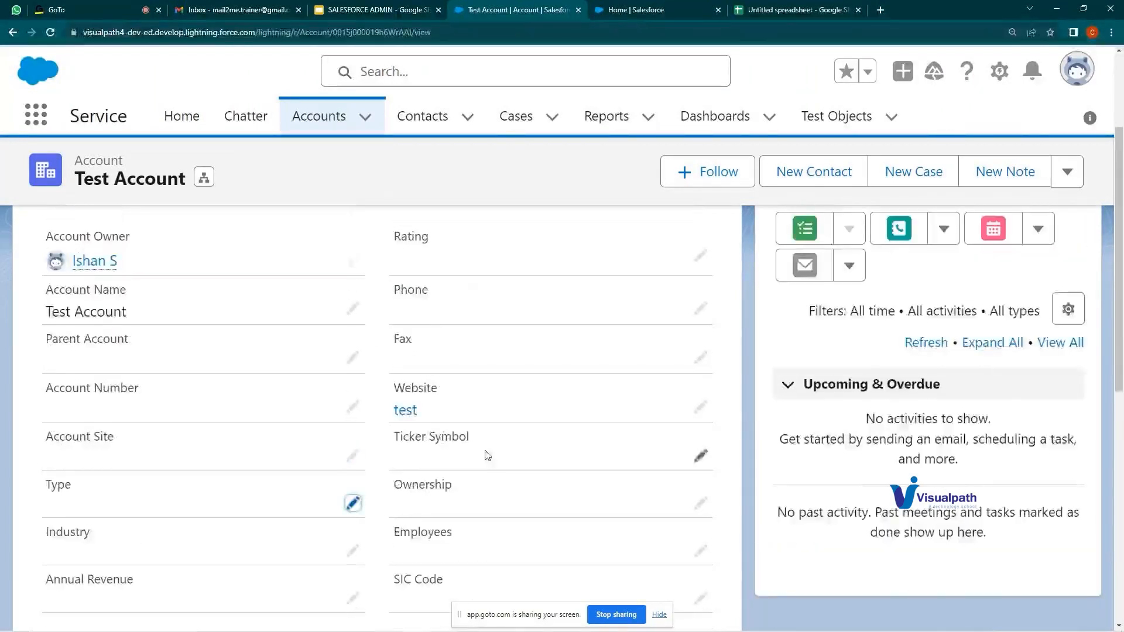
pyautogui.scroll(2, 484, 454)
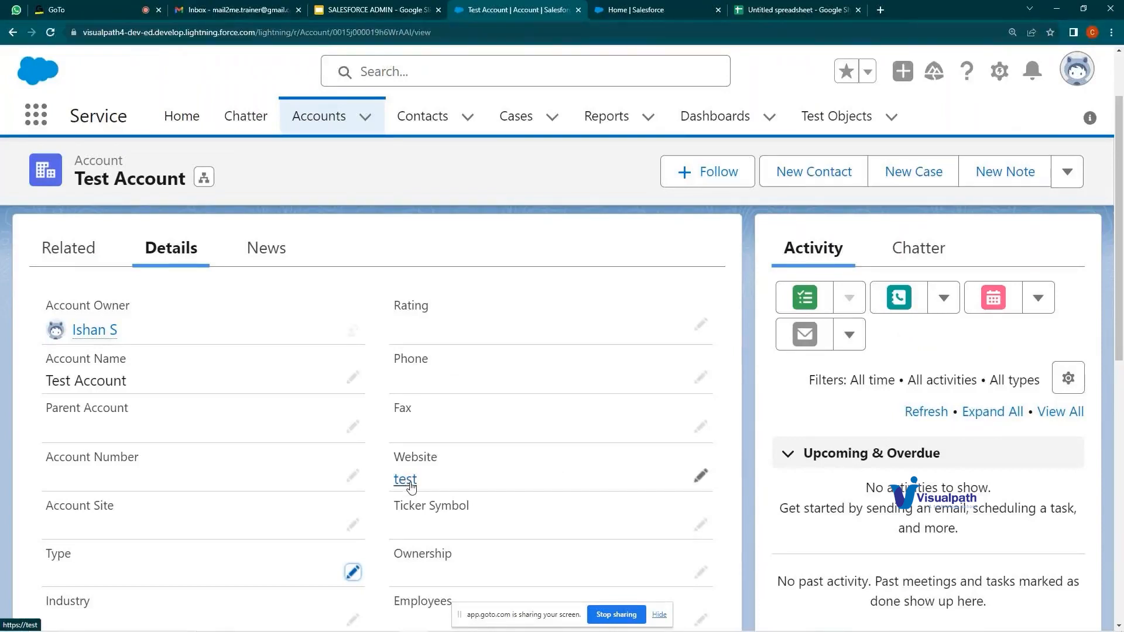
pyautogui.doubleClick(432, 328)
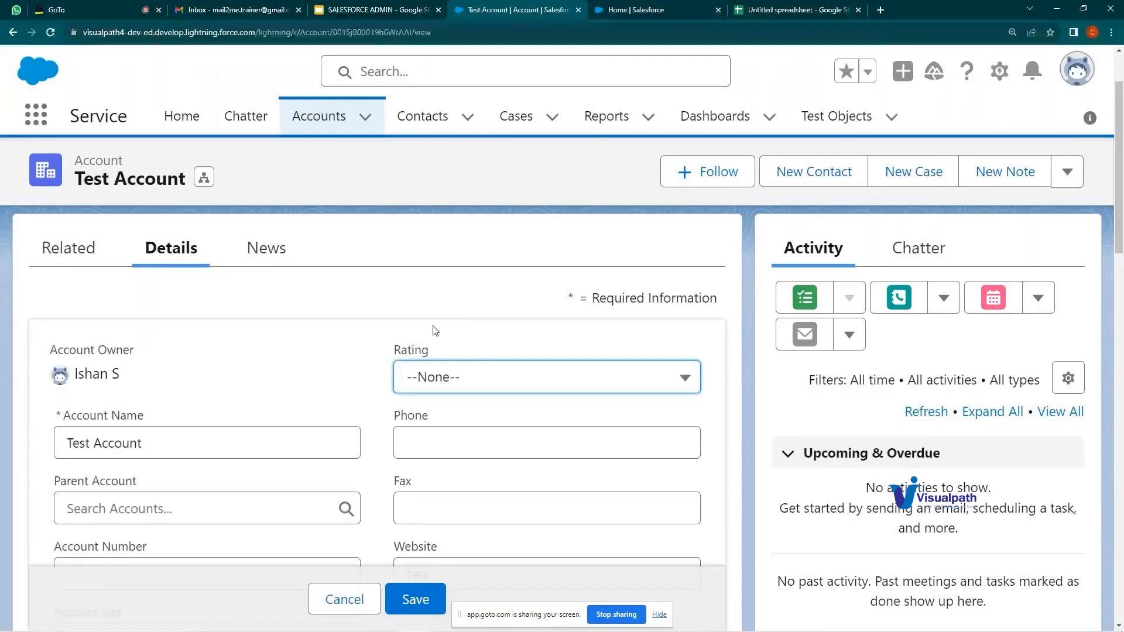
pyautogui.click(468, 379)
pyautogui.click(193, 446)
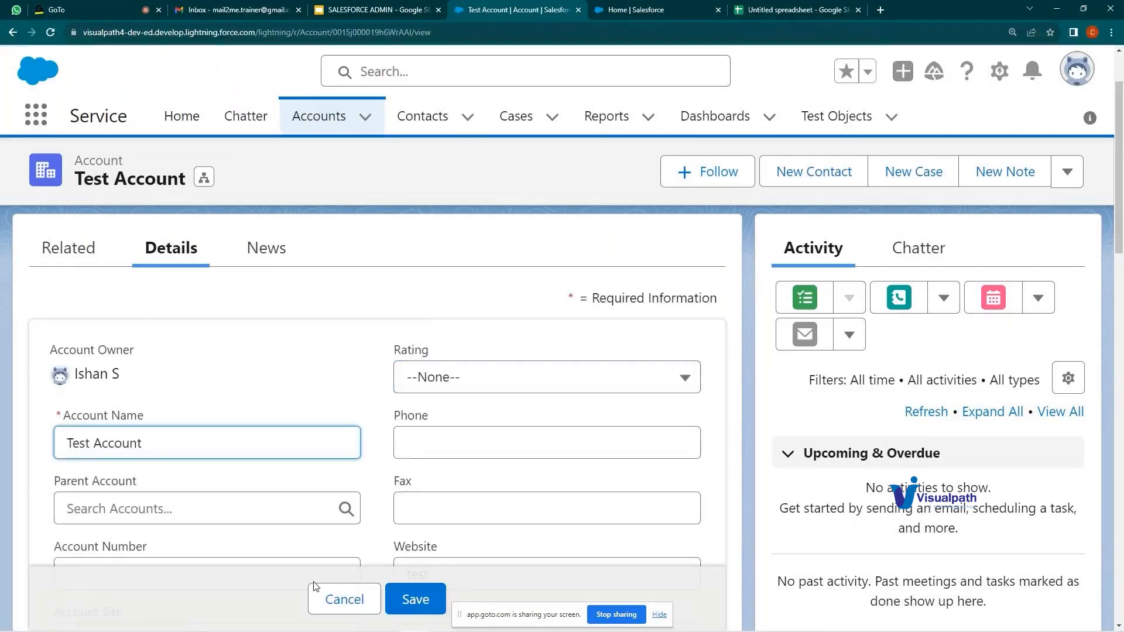
pyautogui.click(321, 592)
pyautogui.moveTo(47, 386); pyautogui.dragTo(128, 383)
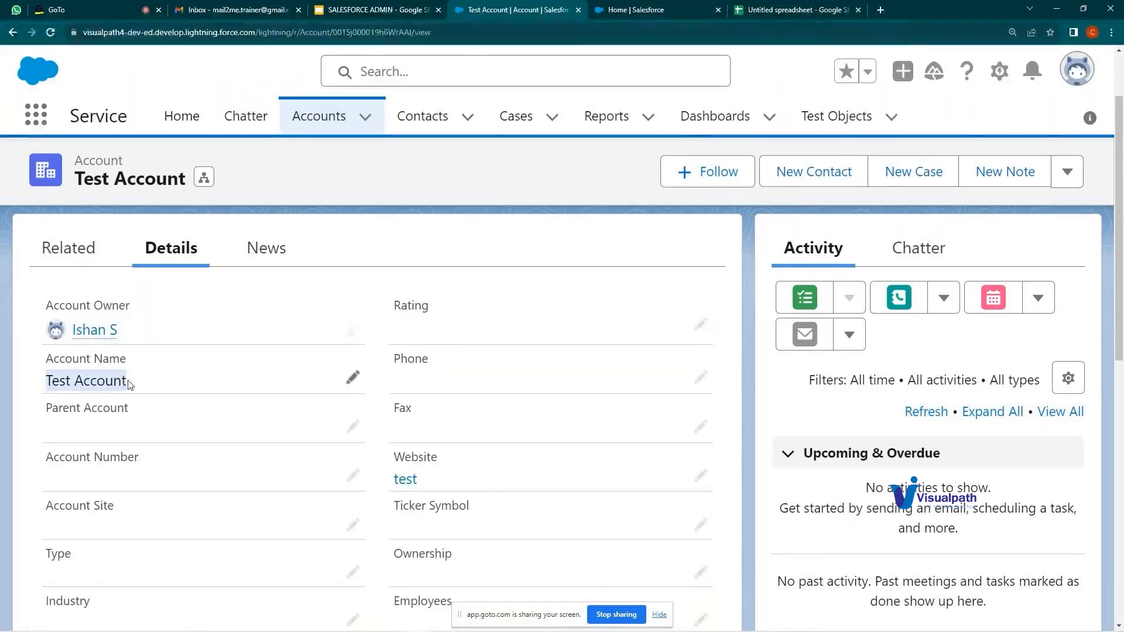
pyautogui.doubleClick(396, 455)
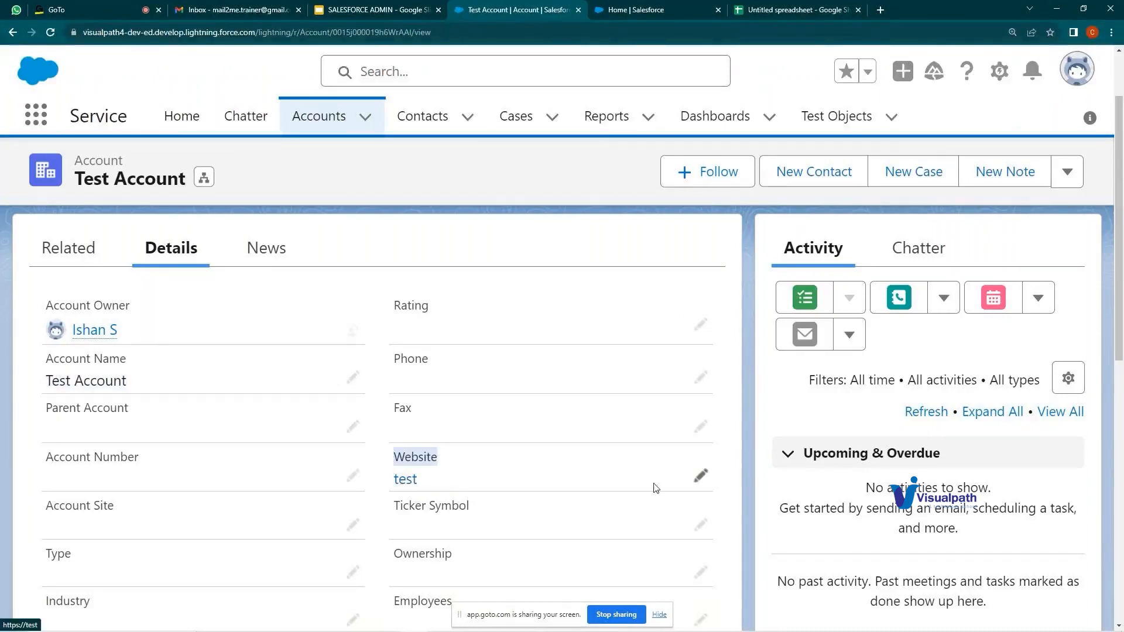
pyautogui.click(701, 475)
pyautogui.moveTo(459, 499); pyautogui.dragTo(400, 501)
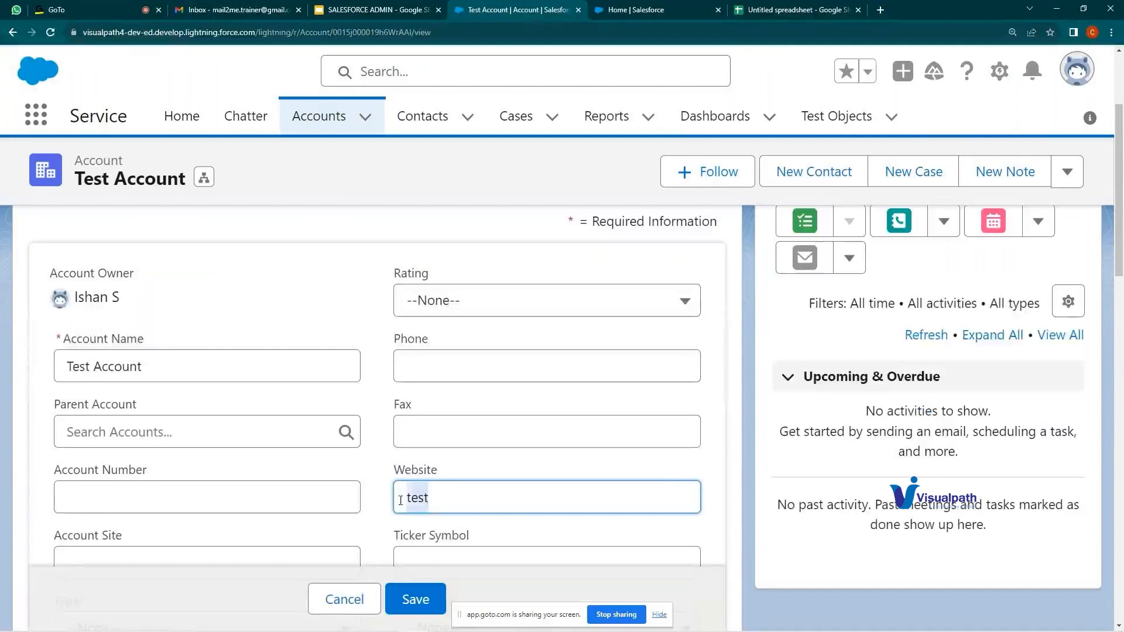
pyautogui.write('www')
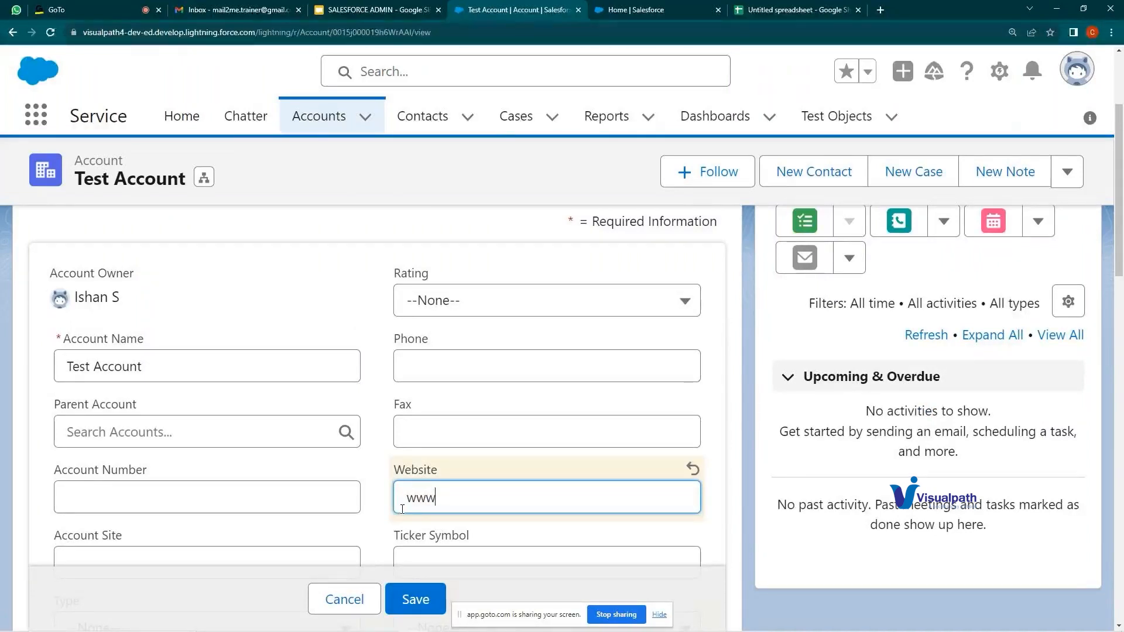
pyautogui.write('.google.com')
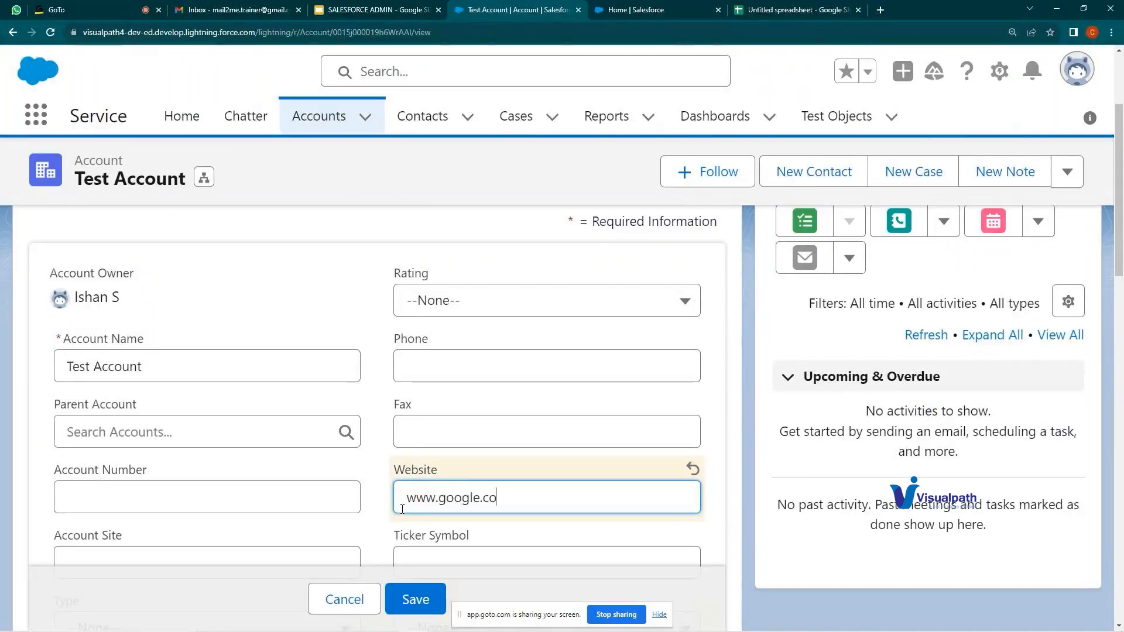
pyautogui.click(396, 599)
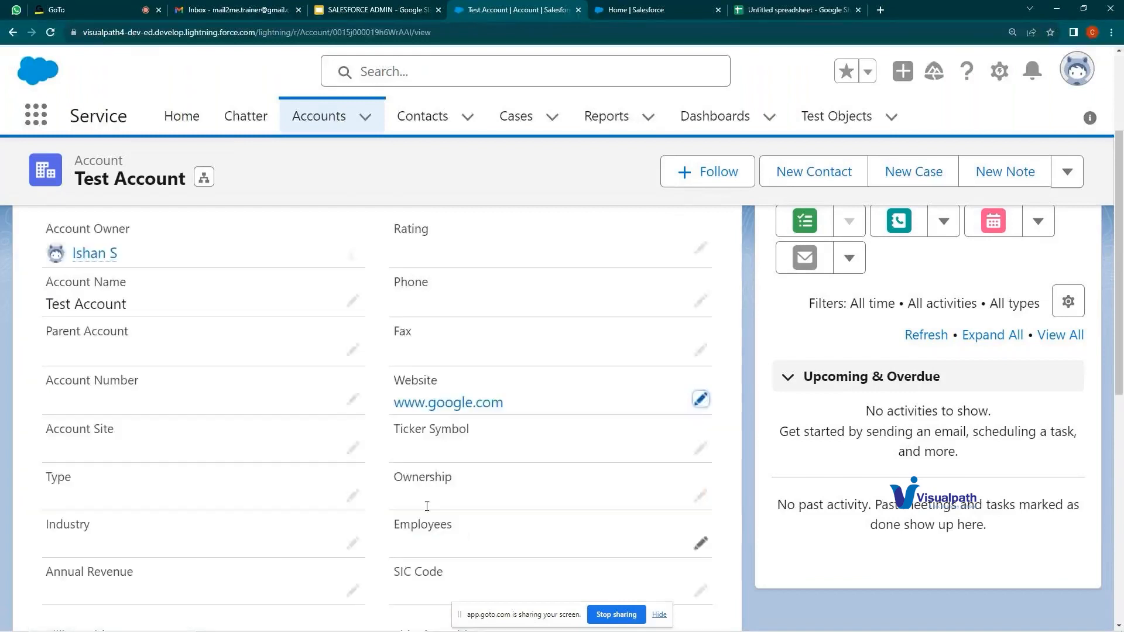
# - Open Test Account's website link to check the page it leads to, and close that page
pyautogui.click(454, 404)
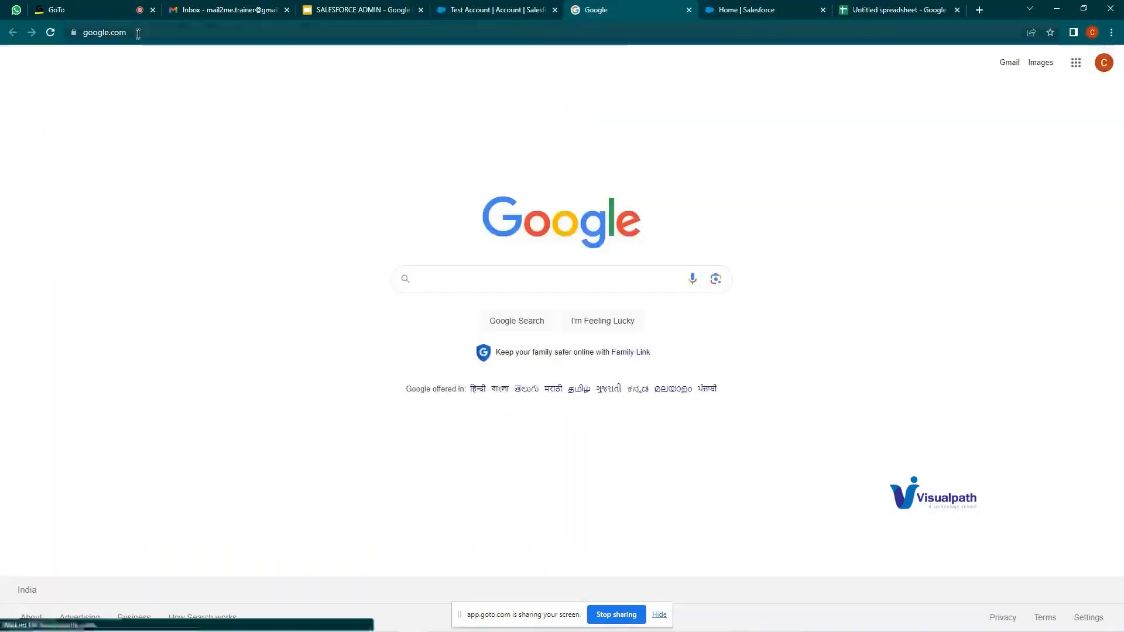
pyautogui.click(104, 32)
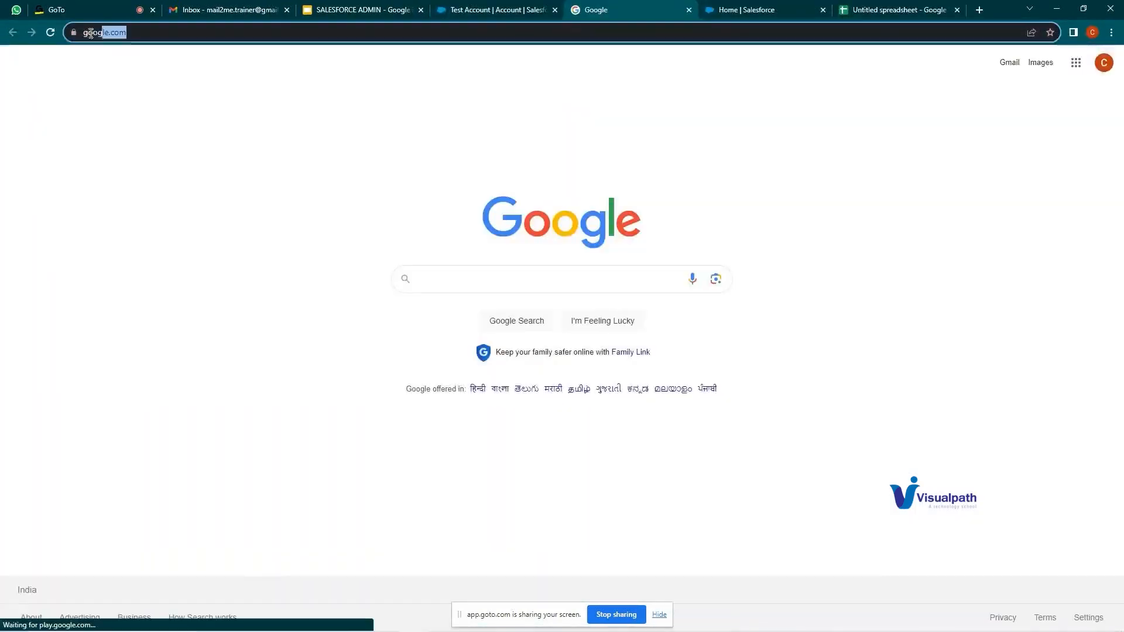
pyautogui.click(496, 9)
pyautogui.click(688, 9)
# - Read the Global Picklist and Field Dependency slide, and examine the values offered by Test Account's Rating picklist
pyautogui.click(376, 9)
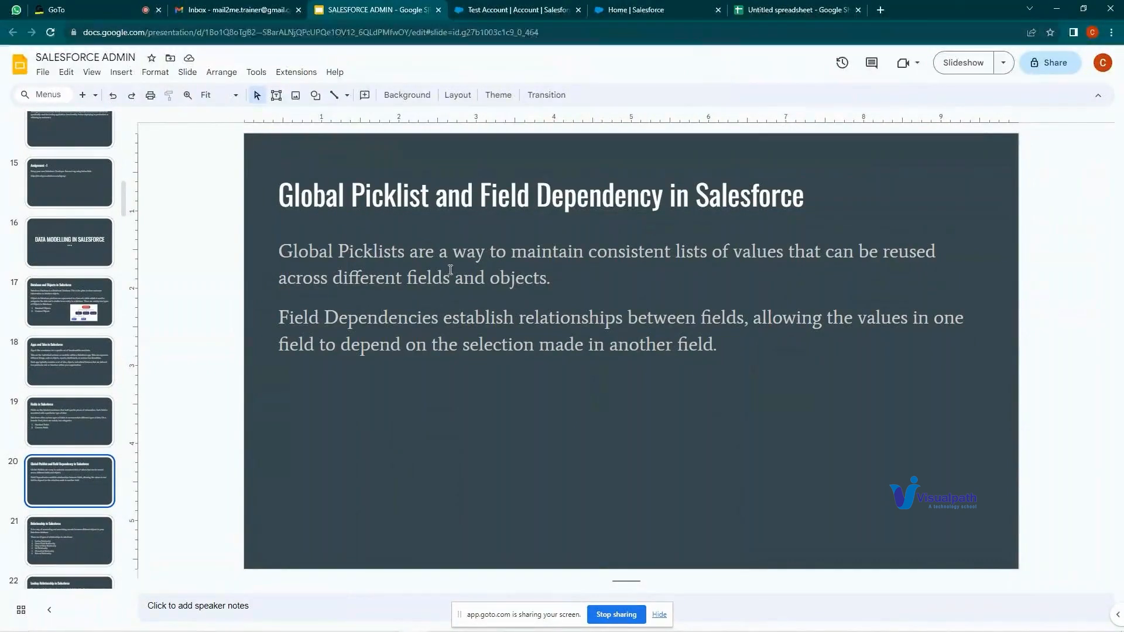
pyautogui.click(505, 9)
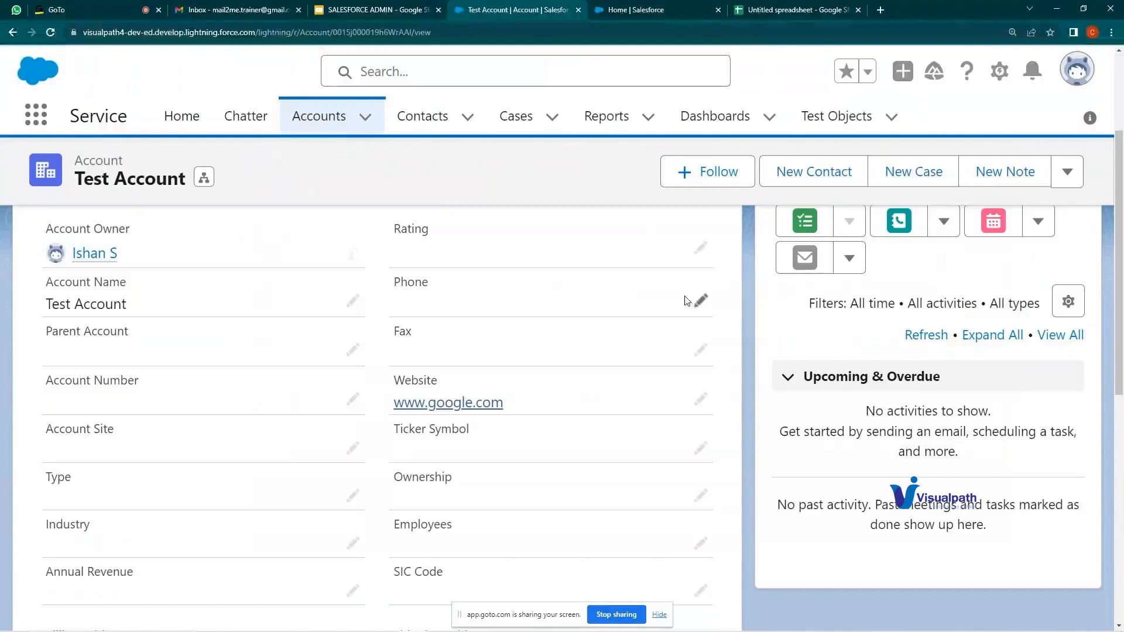
pyautogui.click(701, 300)
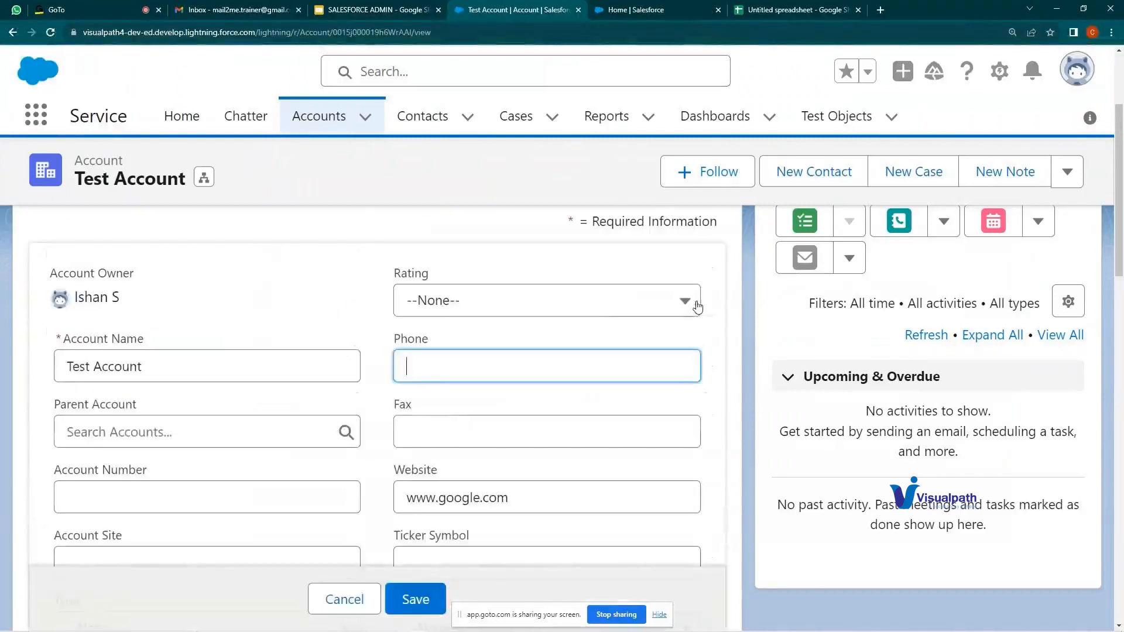
pyautogui.click(609, 306)
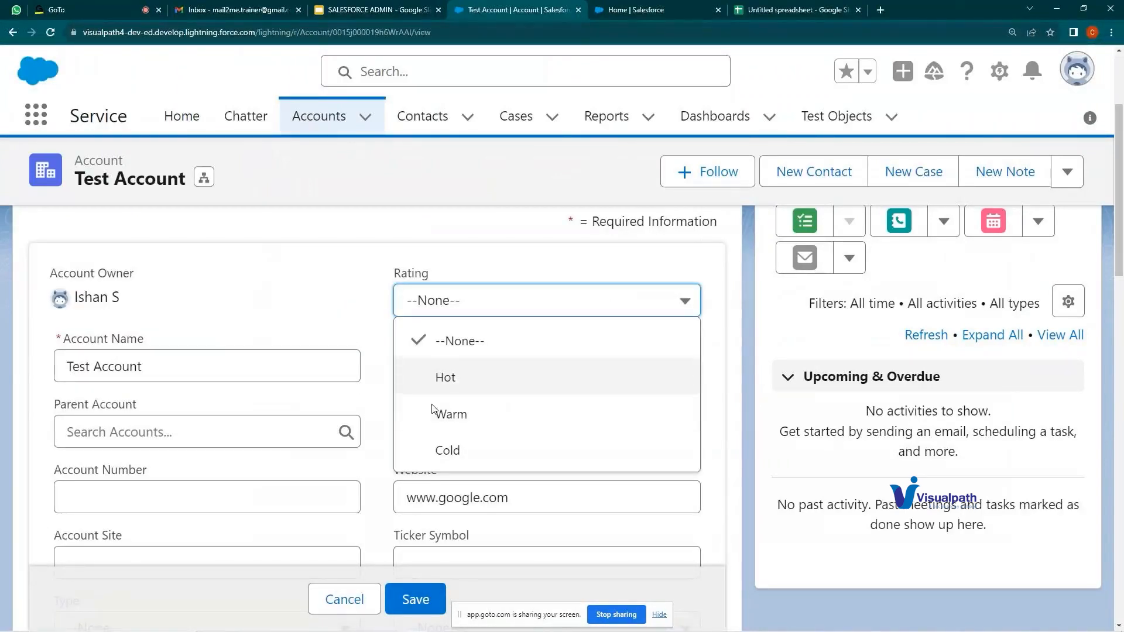
# - Switch to Setup Home, try searching the setup items for "glob", and clear the search text
pyautogui.click(704, 7)
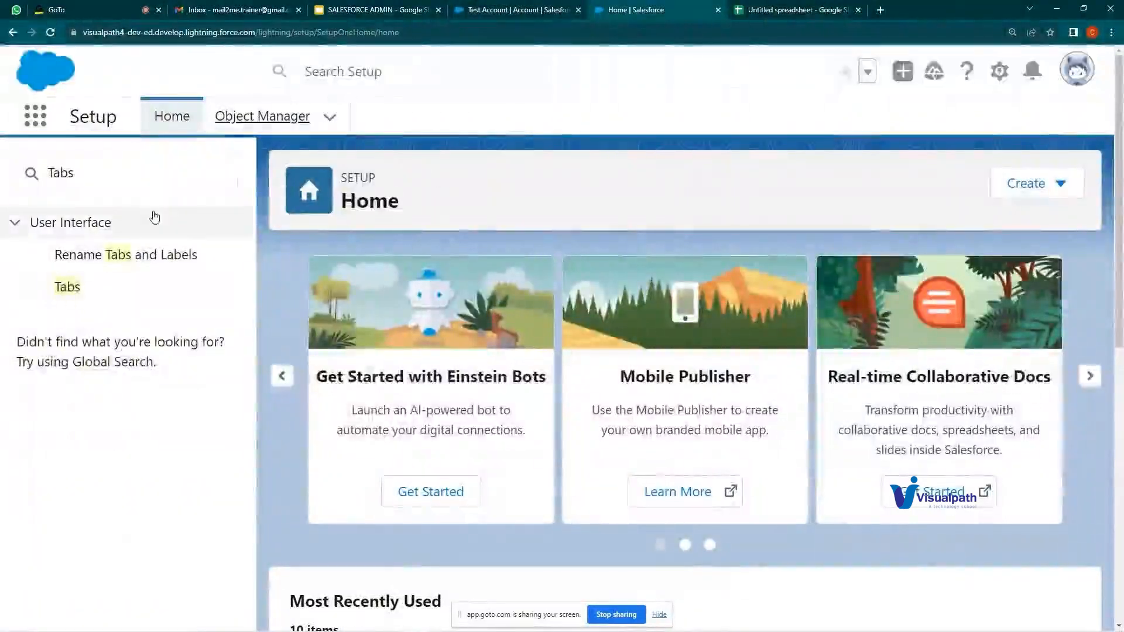
pyautogui.doubleClick(48, 170)
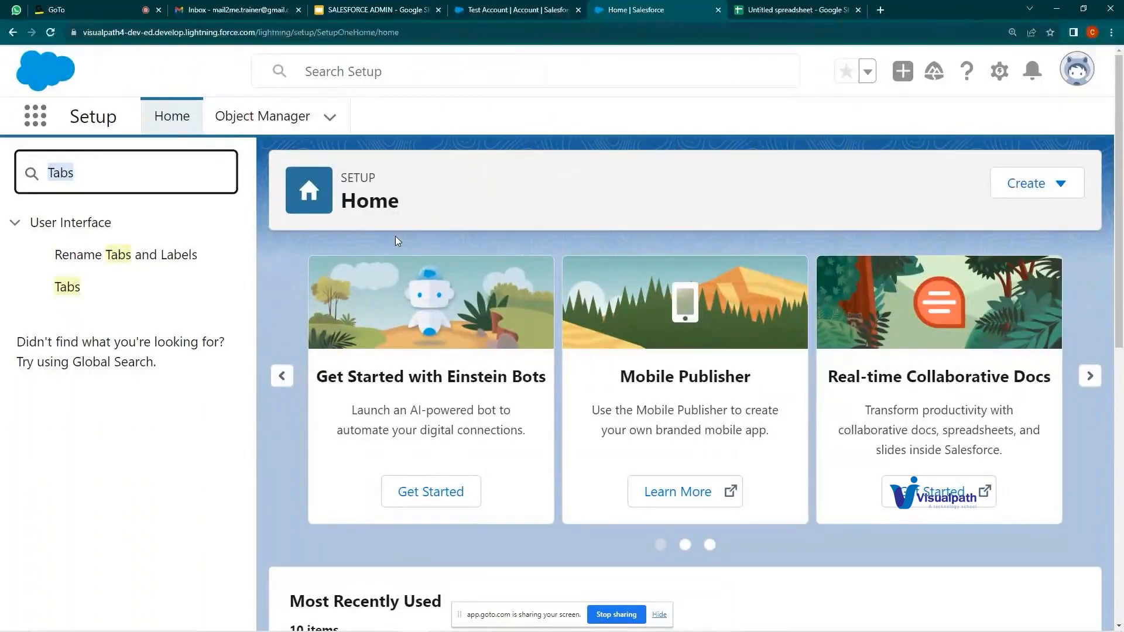
pyautogui.write('glob')
pyautogui.press('BackSpace')
pyautogui.press('BackSpace')
pyautogui.press('BackSpace')
pyautogui.press('BackSpace')
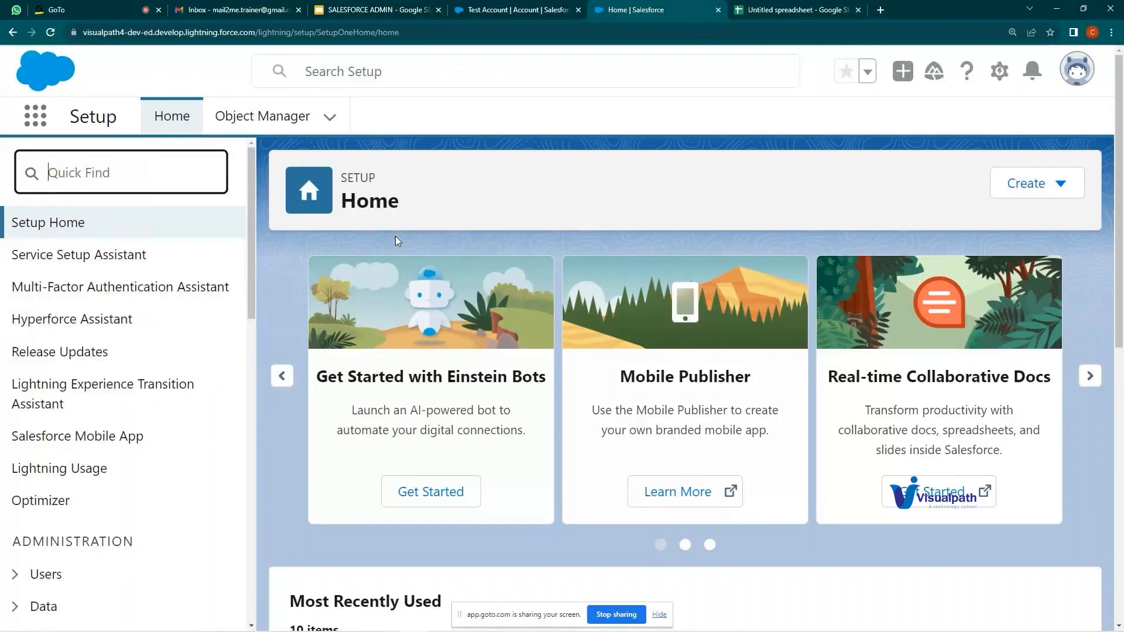
# - Search the setup items for "picklist" and open Picklist Value Sets
pyautogui.write('pickli')
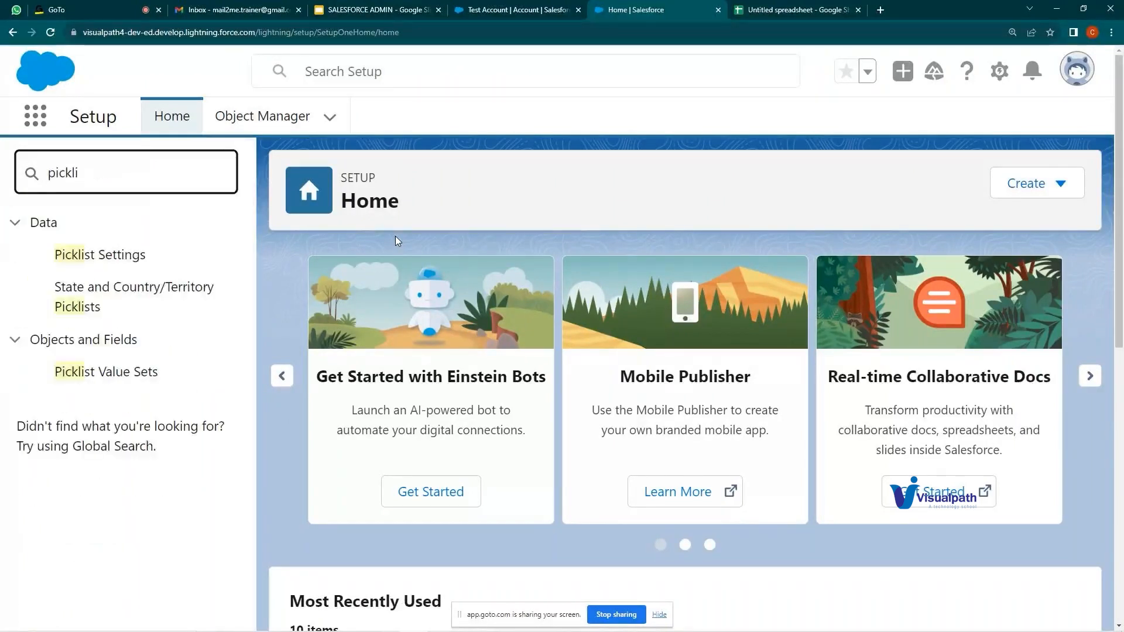
pyautogui.write('st')
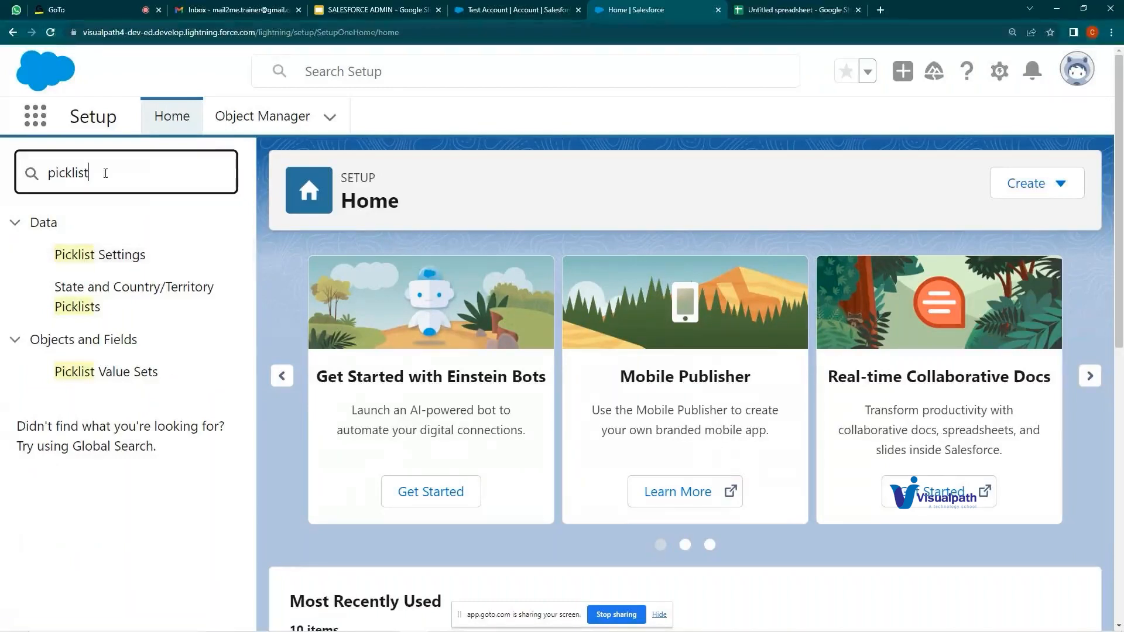
pyautogui.moveTo(105, 173); pyautogui.dragTo(47, 167)
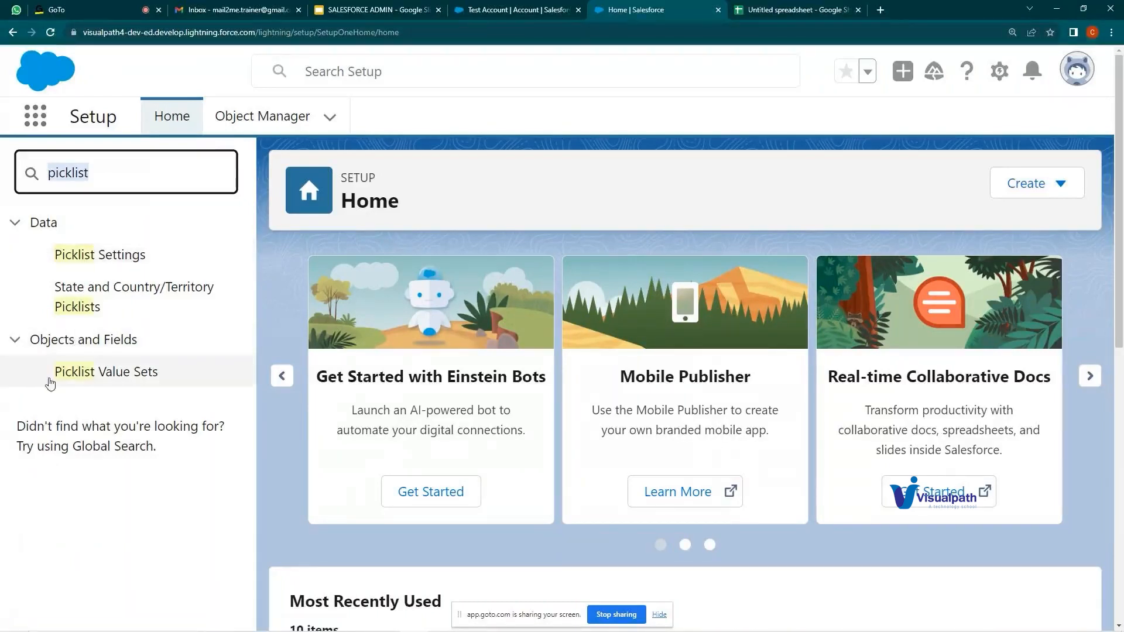
pyautogui.click(136, 379)
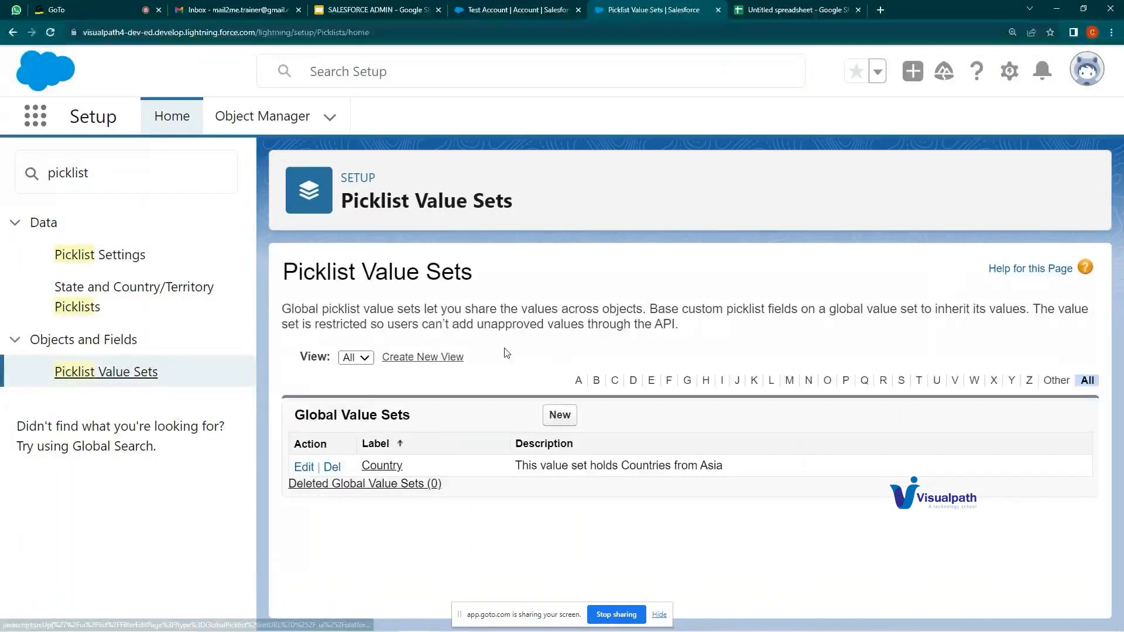
# - Open a blank global value set form, examine its Label, Name and Values fields, and cancel it
pyautogui.click(556, 415)
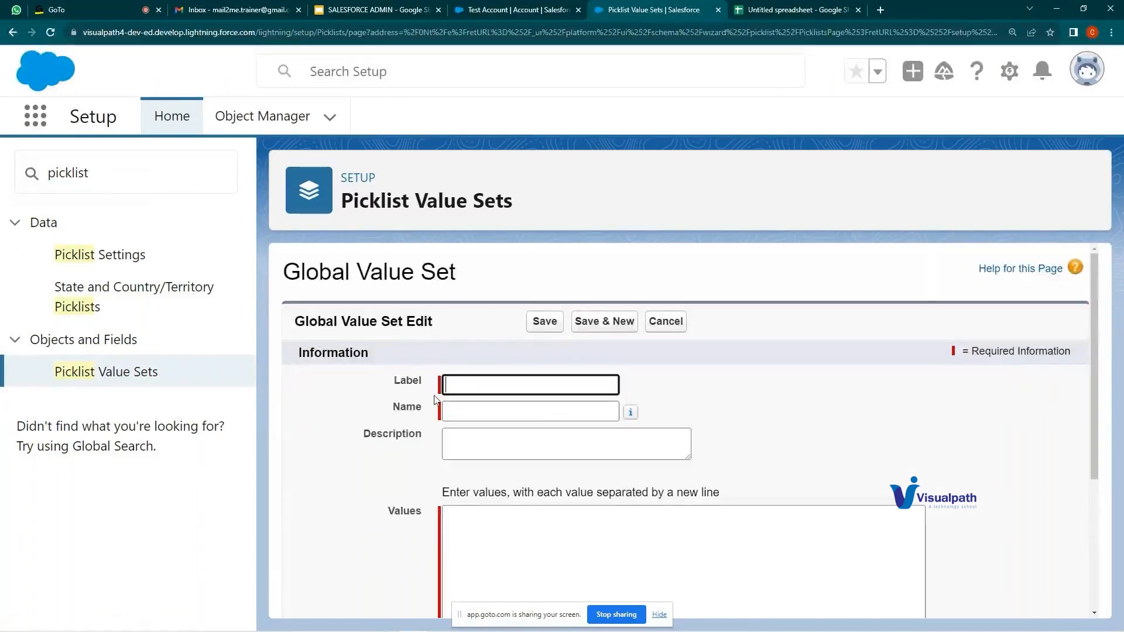
pyautogui.scroll(-2, 428, 392)
pyautogui.moveTo(390, 265); pyautogui.dragTo(425, 270)
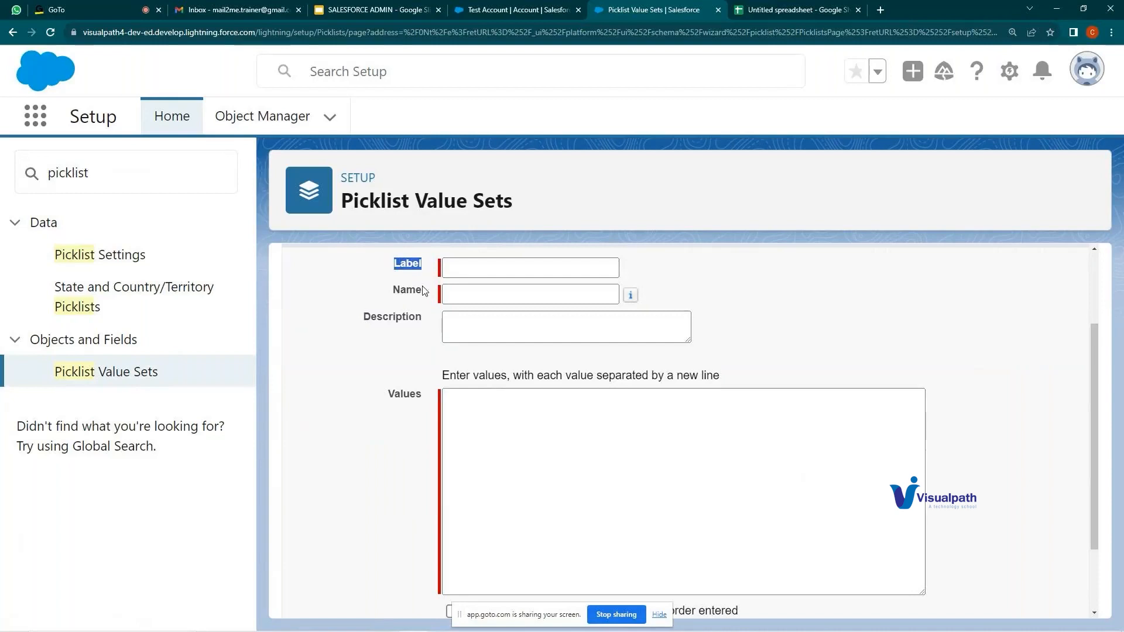
pyautogui.click(407, 293)
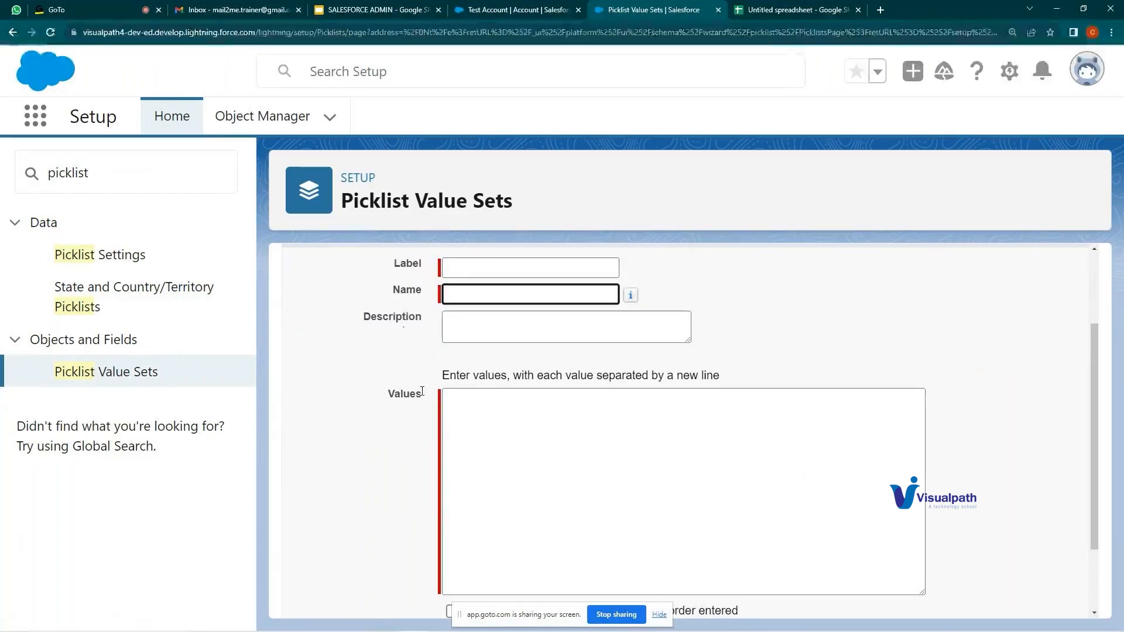
pyautogui.click(471, 421)
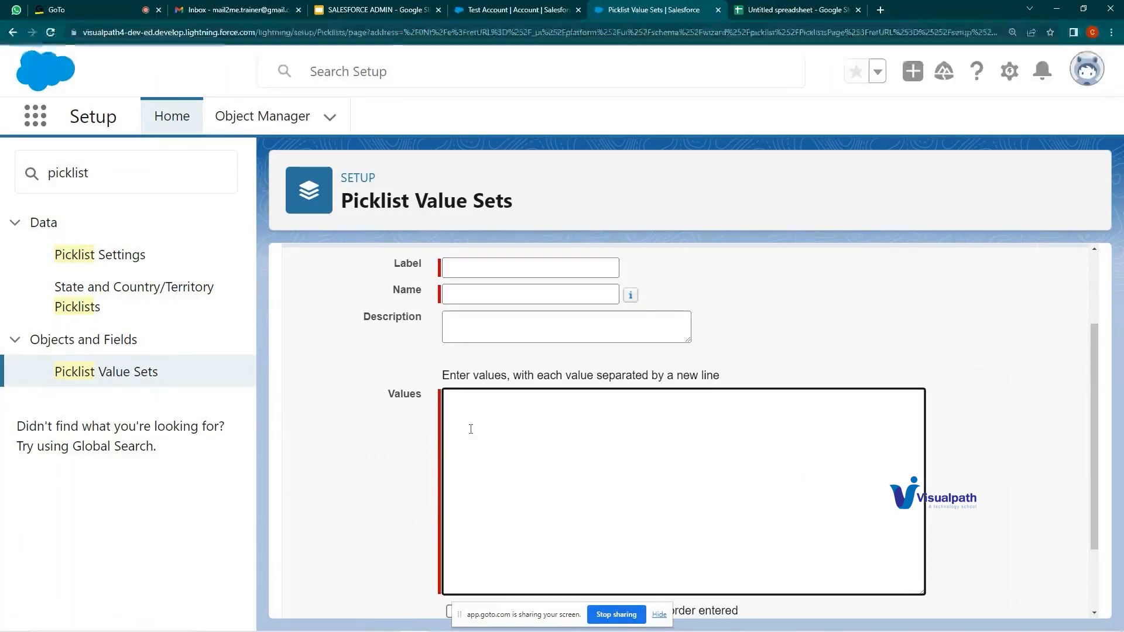
pyautogui.moveTo(403, 416); pyautogui.dragTo(430, 404)
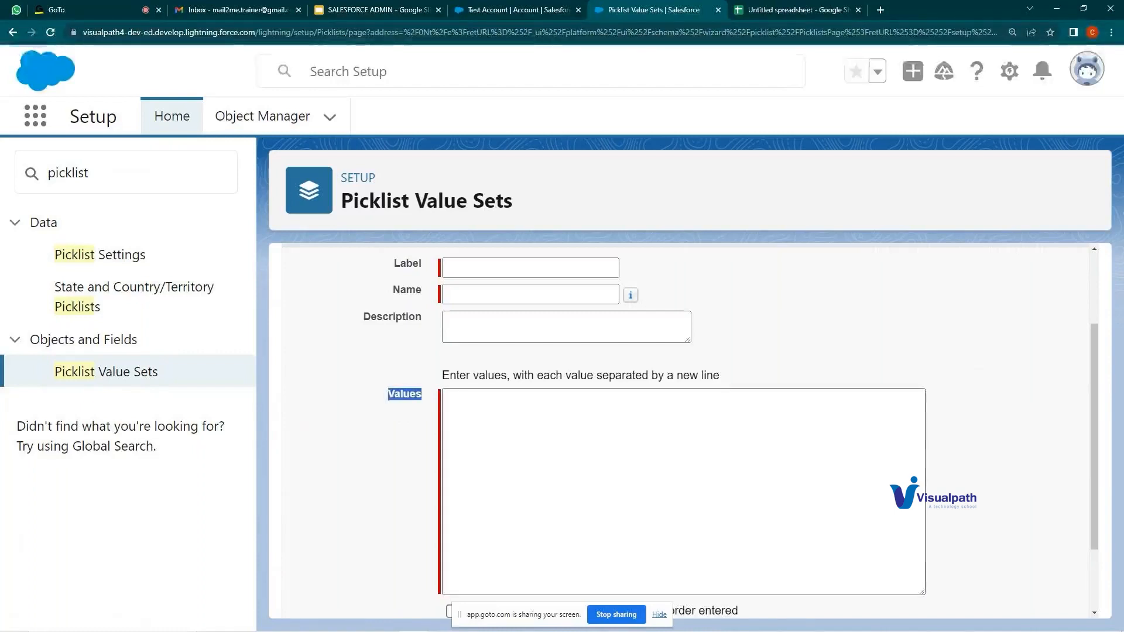
pyautogui.click(656, 614)
pyautogui.scroll(-2, 654, 597)
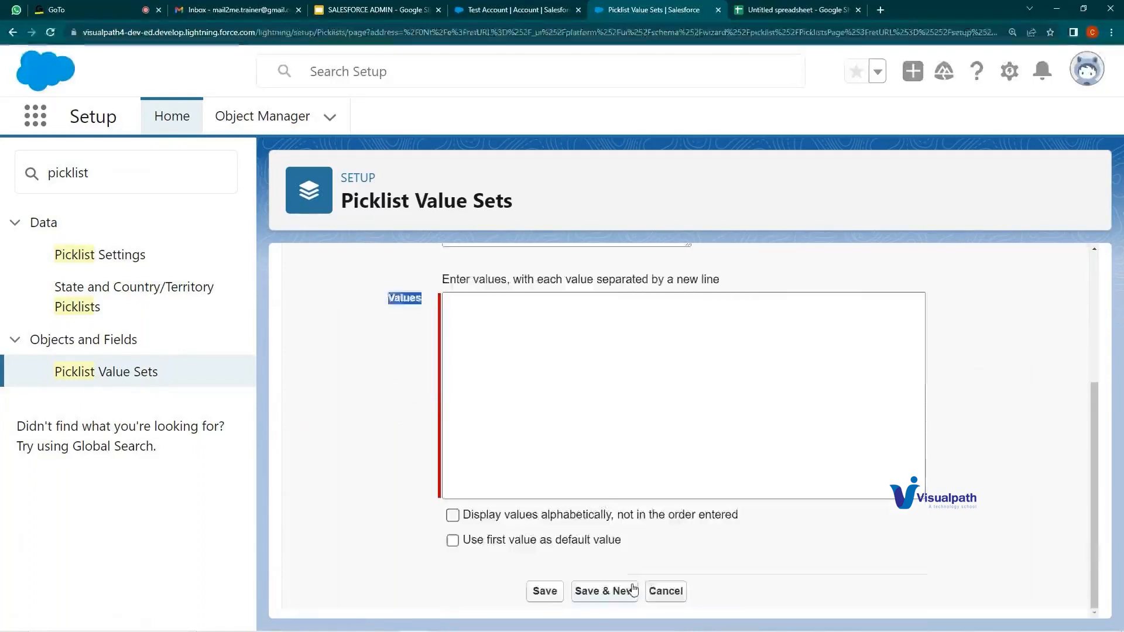
pyautogui.click(663, 590)
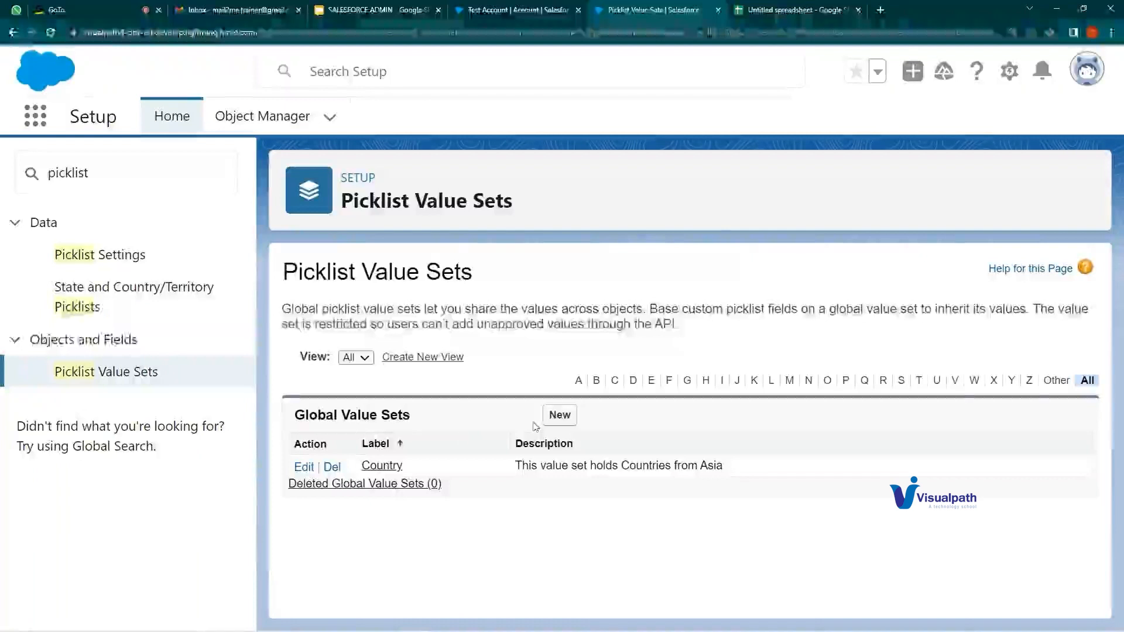
# - Open the Country global value set, review and re-save its label, name and description, and examine its values
pyautogui.click(380, 466)
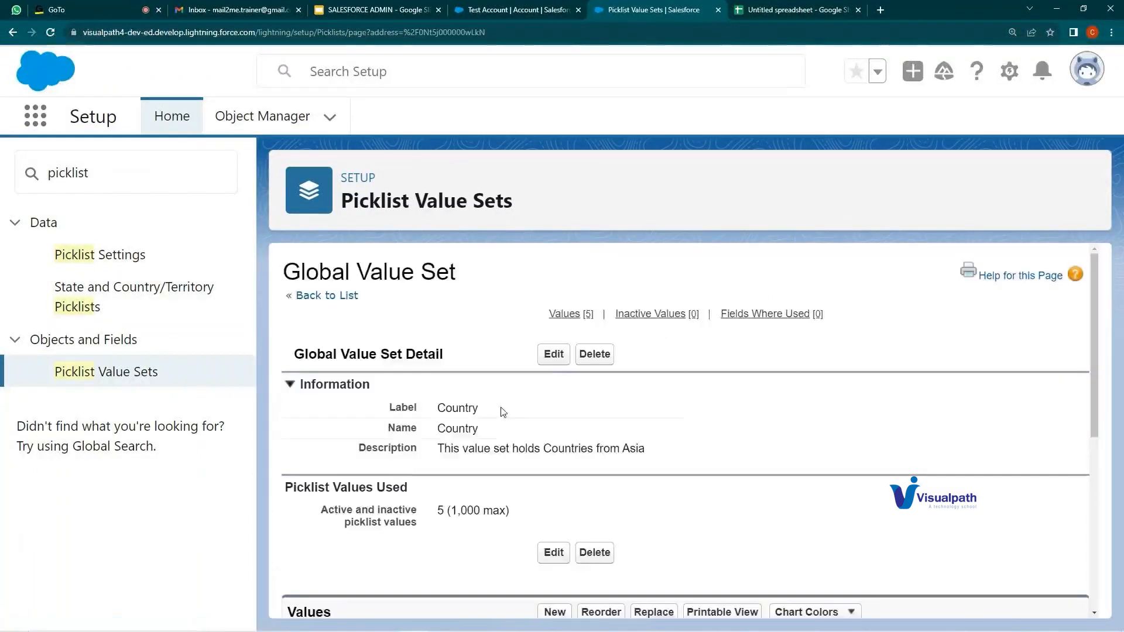
pyautogui.click(552, 354)
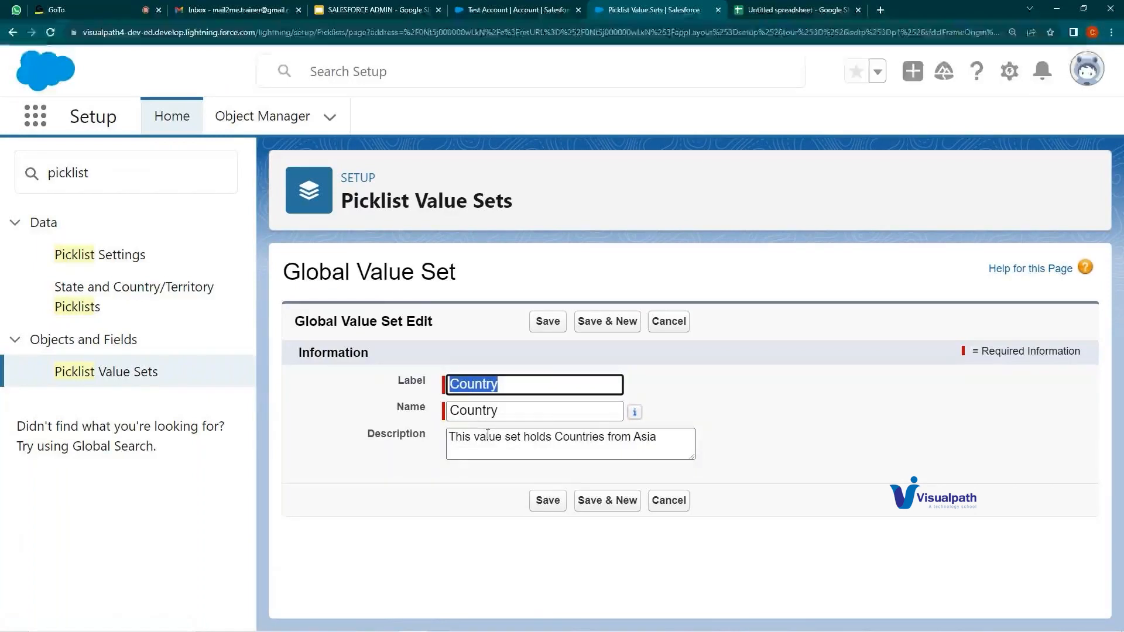
pyautogui.press('Tab')
pyautogui.press('Tab')
pyautogui.moveTo(448, 437); pyautogui.dragTo(664, 455)
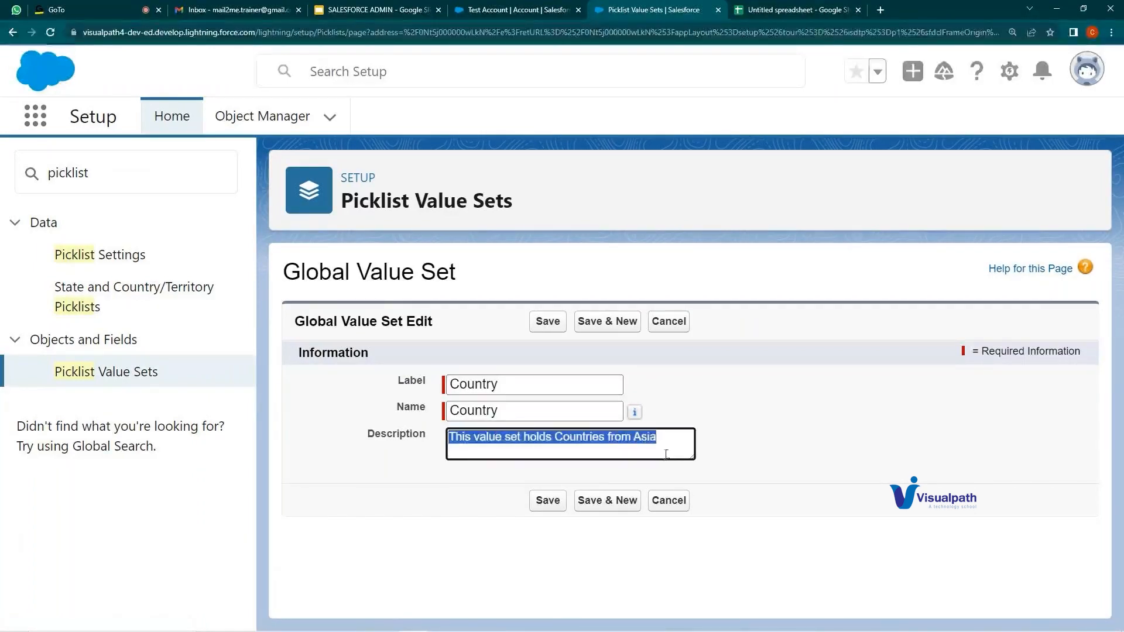
pyautogui.click(547, 500)
pyautogui.scroll(-5, 430, 463)
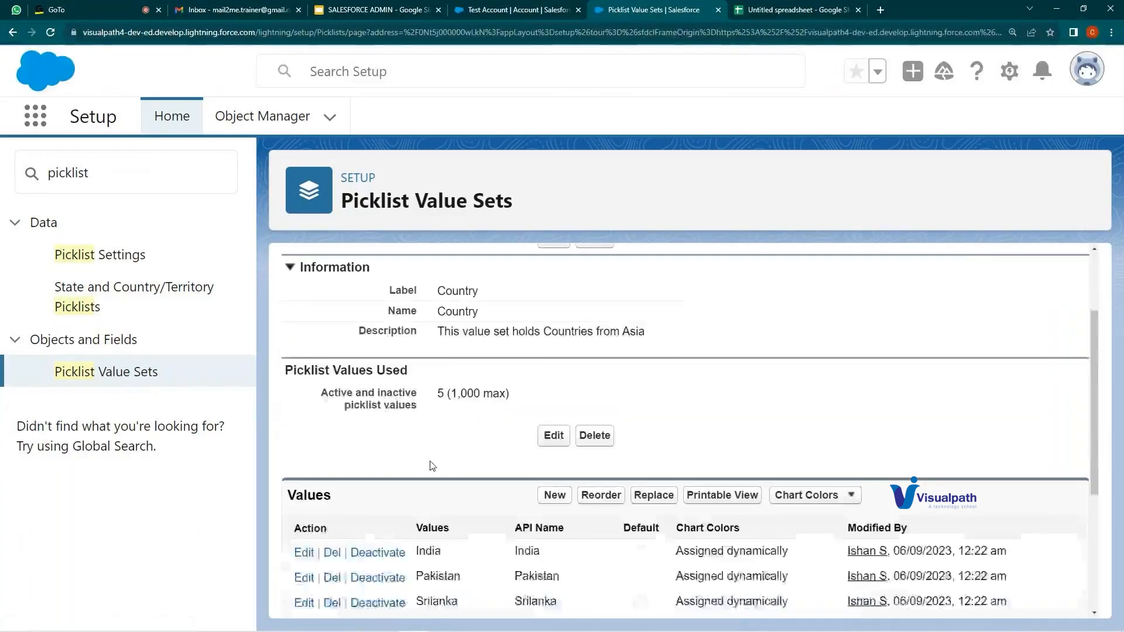
pyautogui.moveTo(417, 377); pyautogui.dragTo(459, 427)
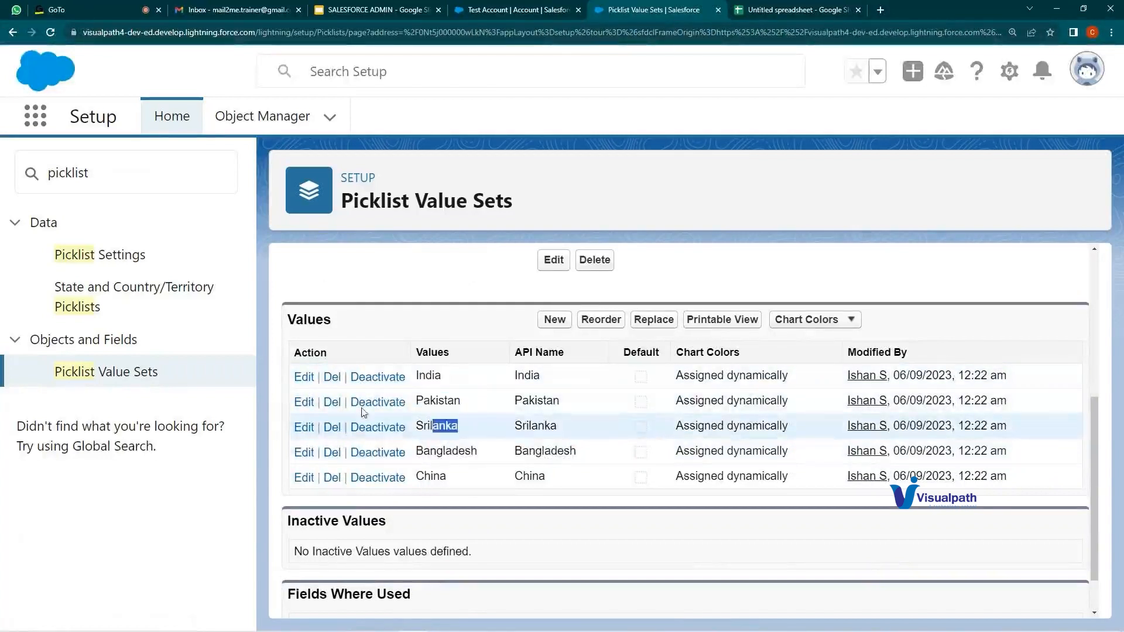
# - Start a new global value set from Picklist Value Sets and label it "Countries of USA"
pyautogui.click(153, 375)
pyautogui.click(560, 415)
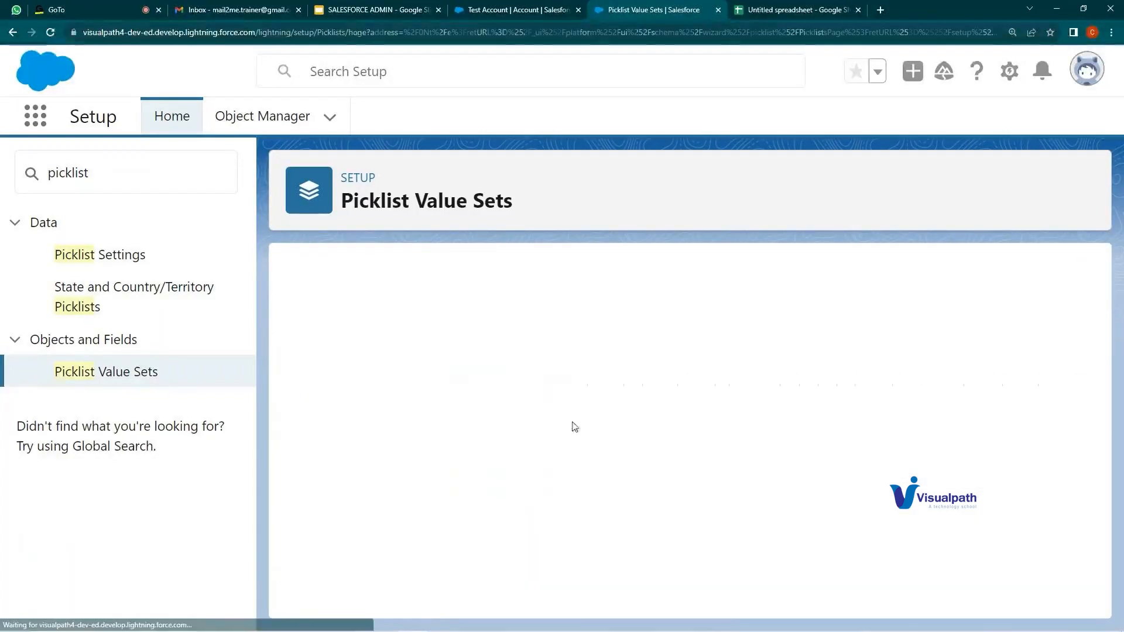
pyautogui.click(472, 388)
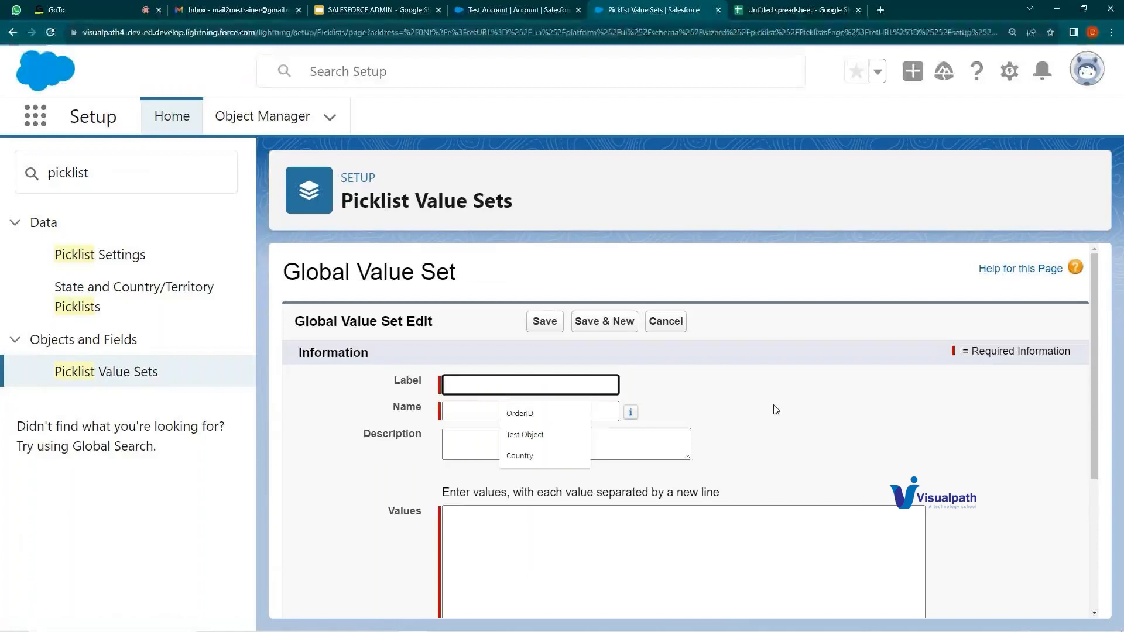
pyautogui.write('V')
pyautogui.press('BackSpace')
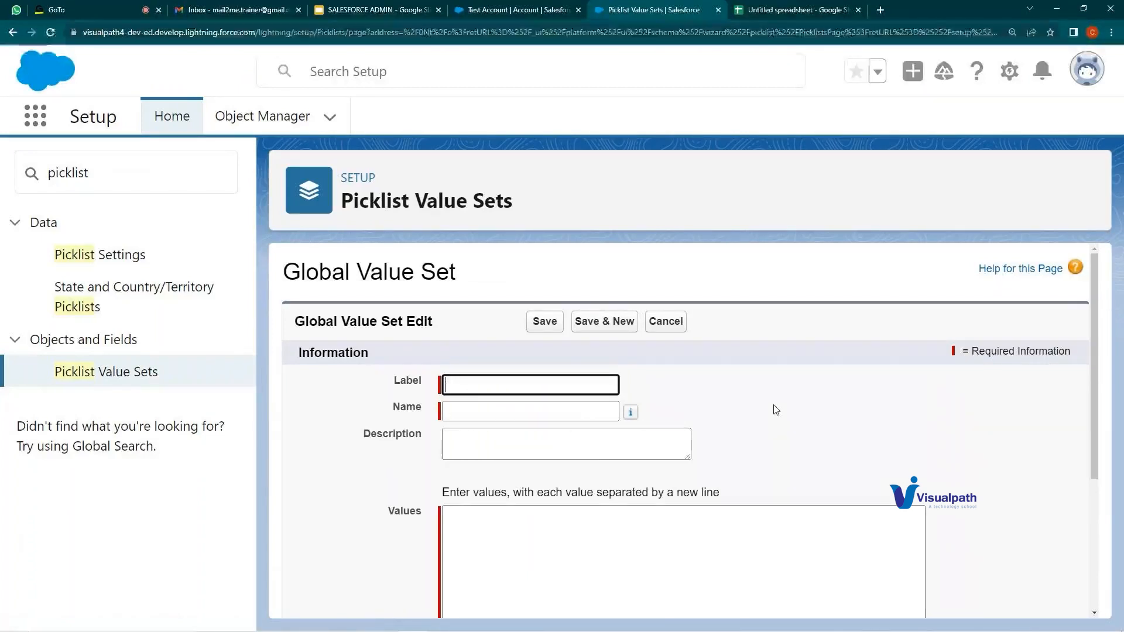
pyautogui.write('Counti')
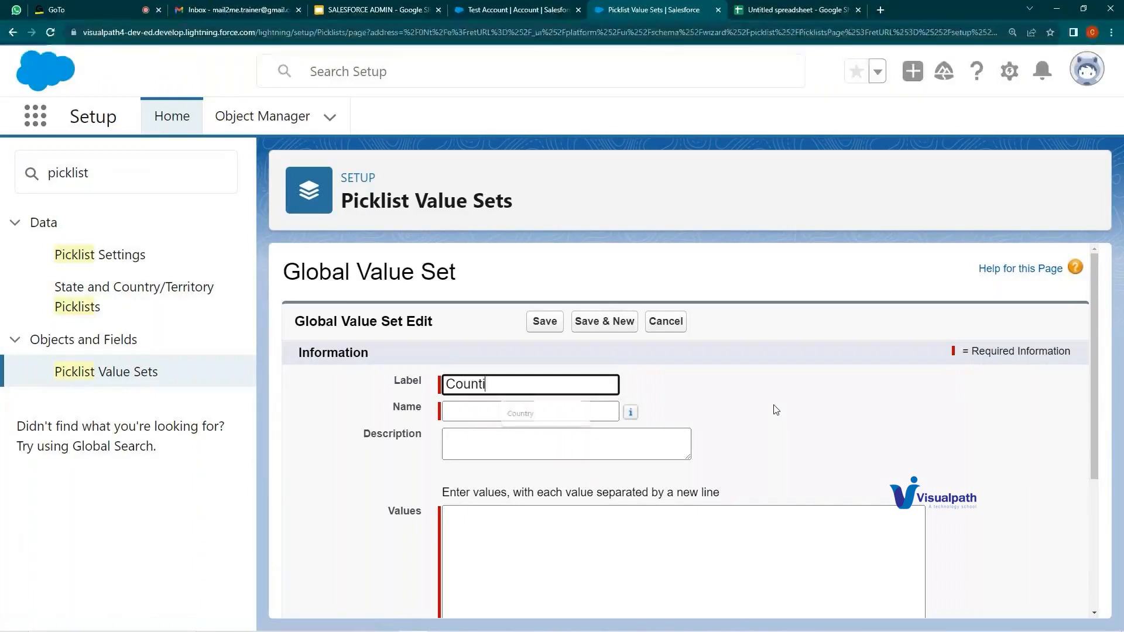
pyautogui.press('BackSpace')
pyautogui.write('ries of ')
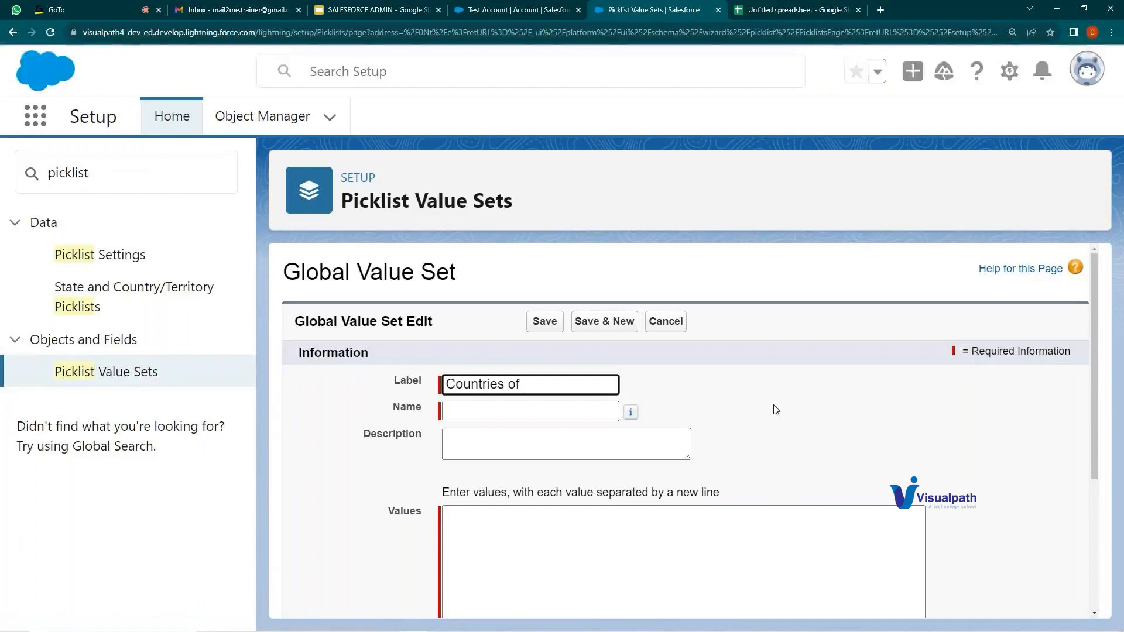
pyautogui.write('USA')
pyautogui.press('Tab')
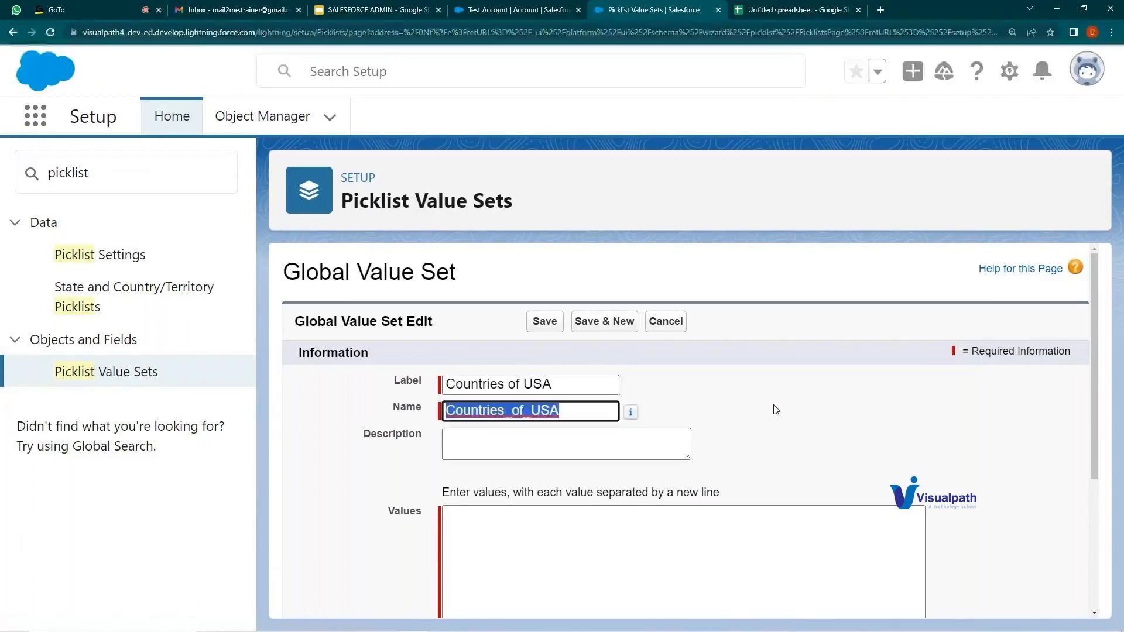
# - Set the new value set's description to "Track countries of USA"
pyautogui.click(554, 521)
pyautogui.scroll(-2, 554, 523)
pyautogui.click(509, 317)
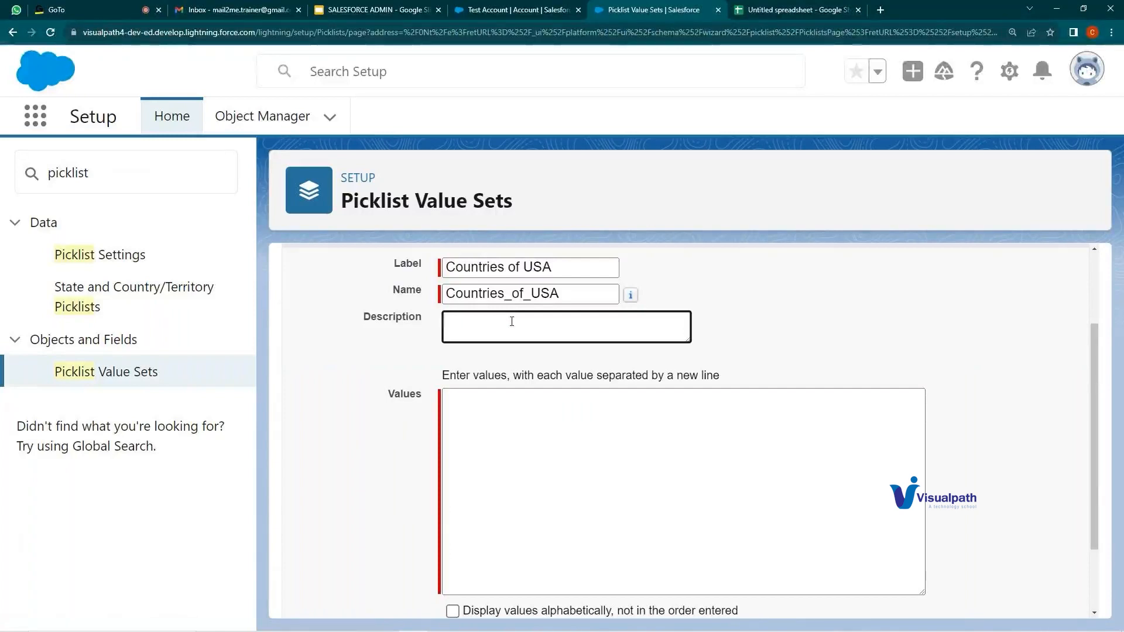
pyautogui.write('Tr')
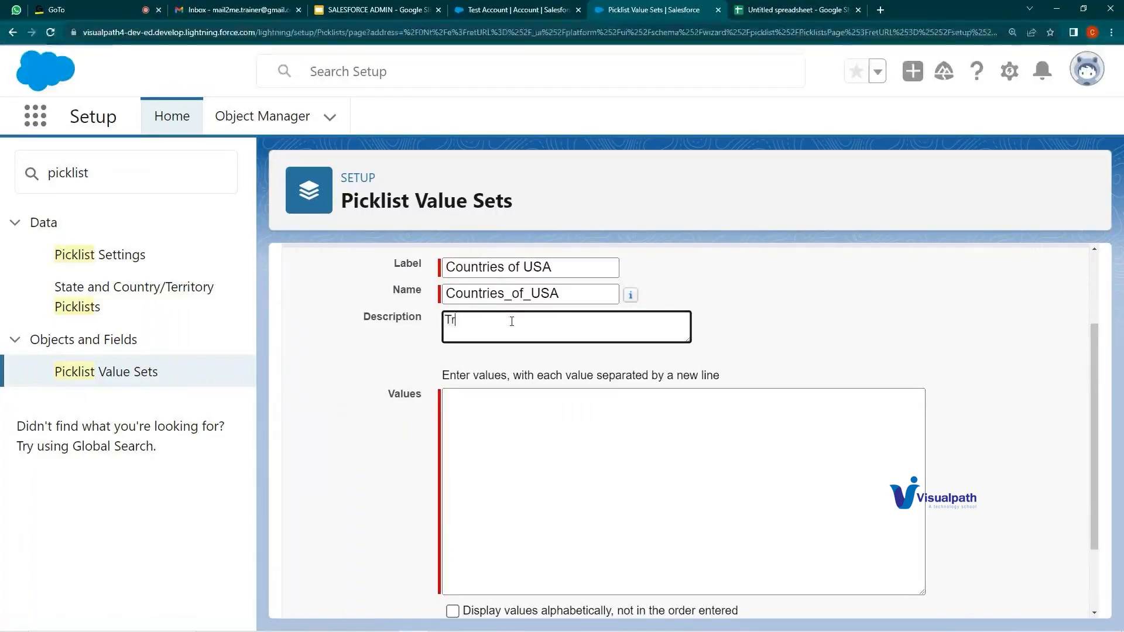
pyautogui.write('ack countries of USA')
pyautogui.press('Tab')
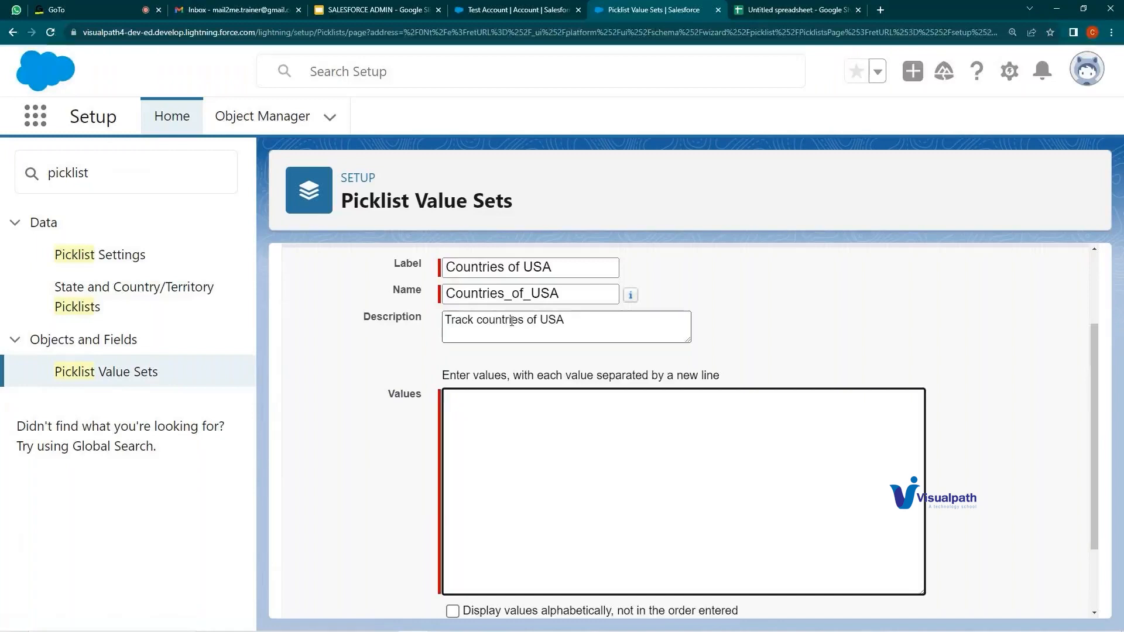
# - Enter Alaska as the first value and begin California on a second line
pyautogui.write('Ala')
pyautogui.write('ska ')
pyautogui.write('Californi')
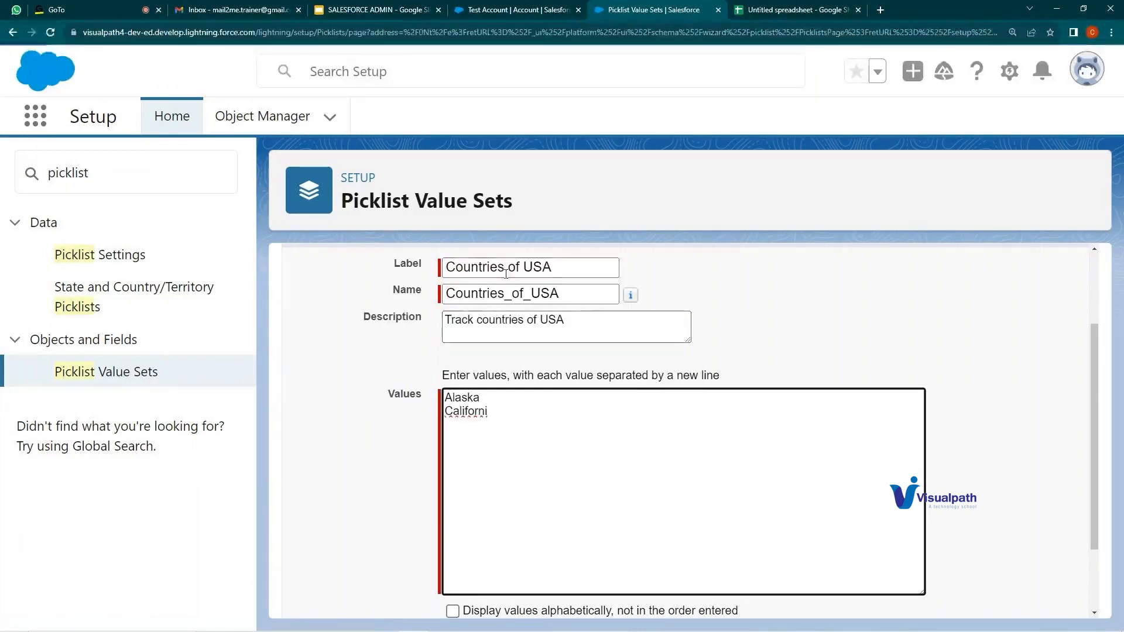
# - Change the value set's label to "States of USA" and its name to "States_of_USA"
pyautogui.moveTo(493, 267); pyautogui.dragTo(438, 255)
pyautogui.write('States')
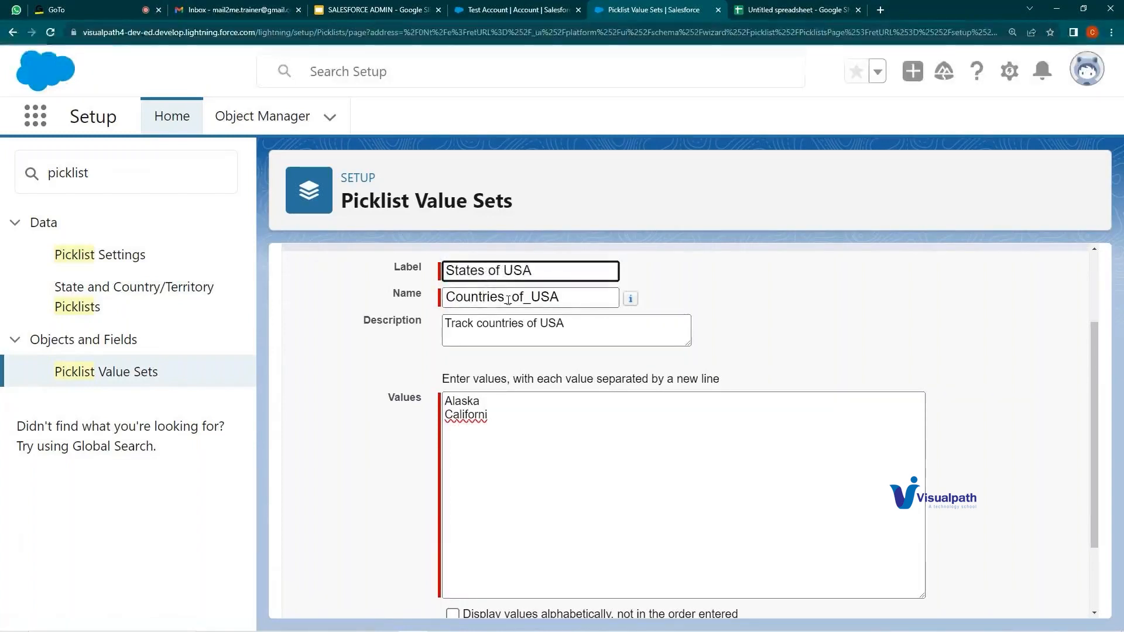
pyautogui.moveTo(507, 299); pyautogui.dragTo(438, 303)
pyautogui.write('States')
# - Complete the second value as California, save the value set, and review its saved values
pyautogui.click(507, 418)
pyautogui.write('a')
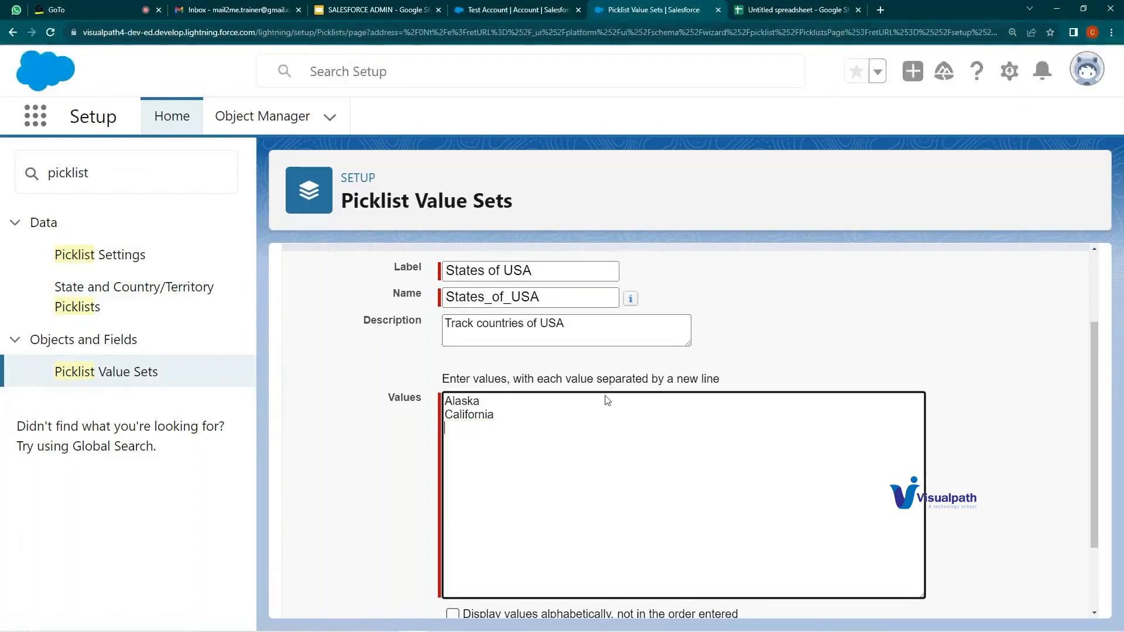
pyautogui.click(489, 403)
pyautogui.moveTo(489, 403); pyautogui.dragTo(445, 403)
pyautogui.click(462, 413)
pyautogui.click(495, 408)
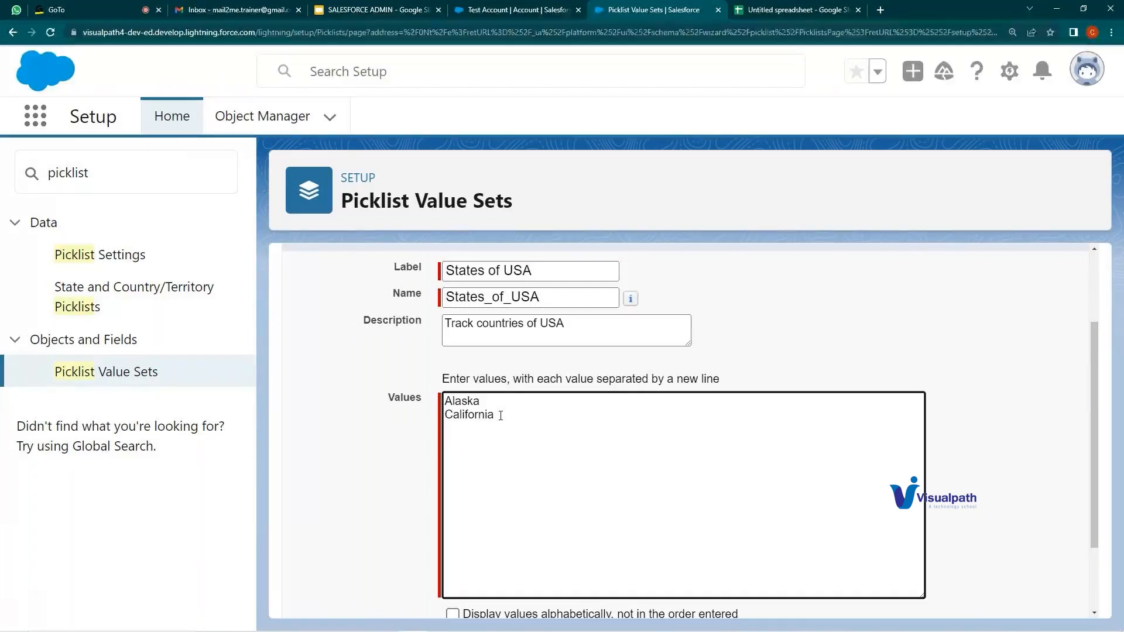
pyautogui.scroll(-2, 485, 476)
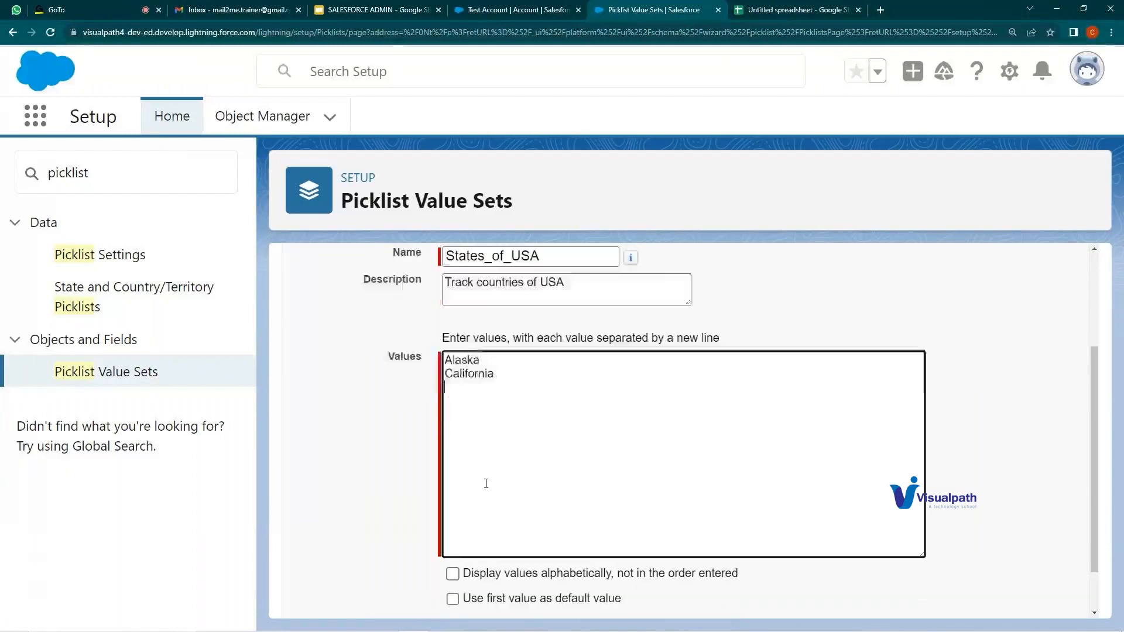
pyautogui.click(535, 594)
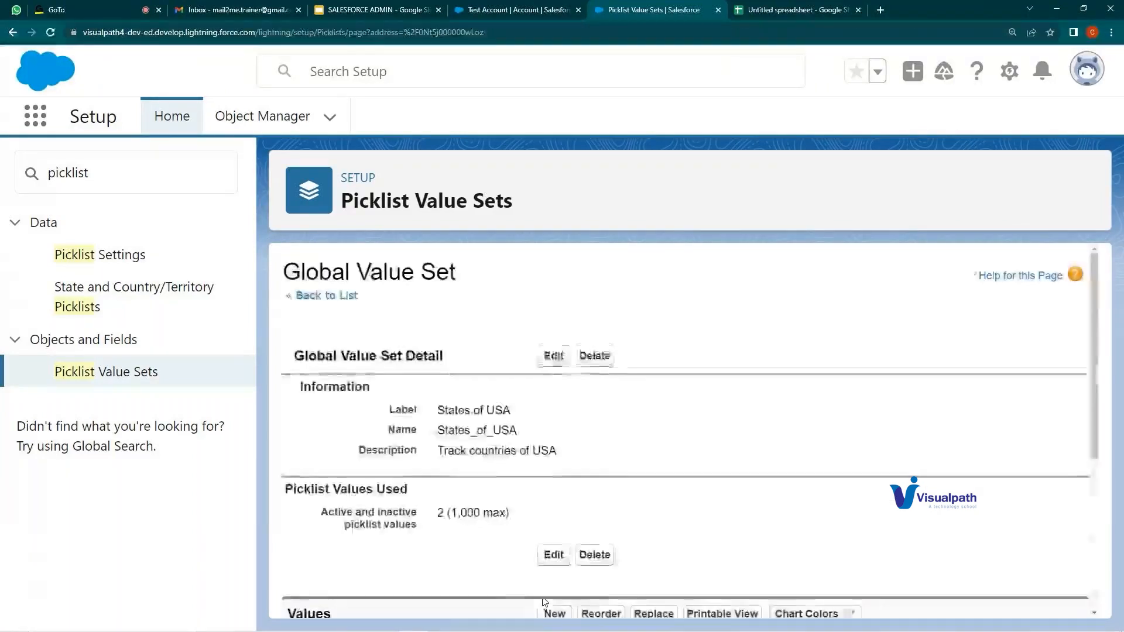
pyautogui.scroll(-3, 425, 400)
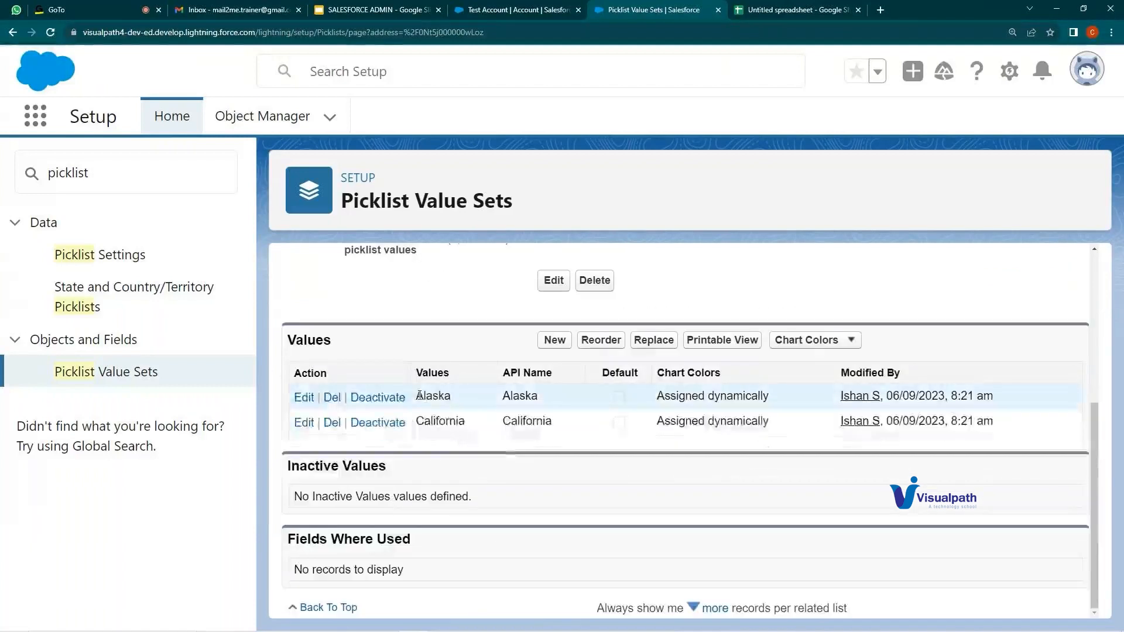
pyautogui.doubleClick(426, 400)
pyautogui.moveTo(432, 421); pyautogui.dragTo(464, 431)
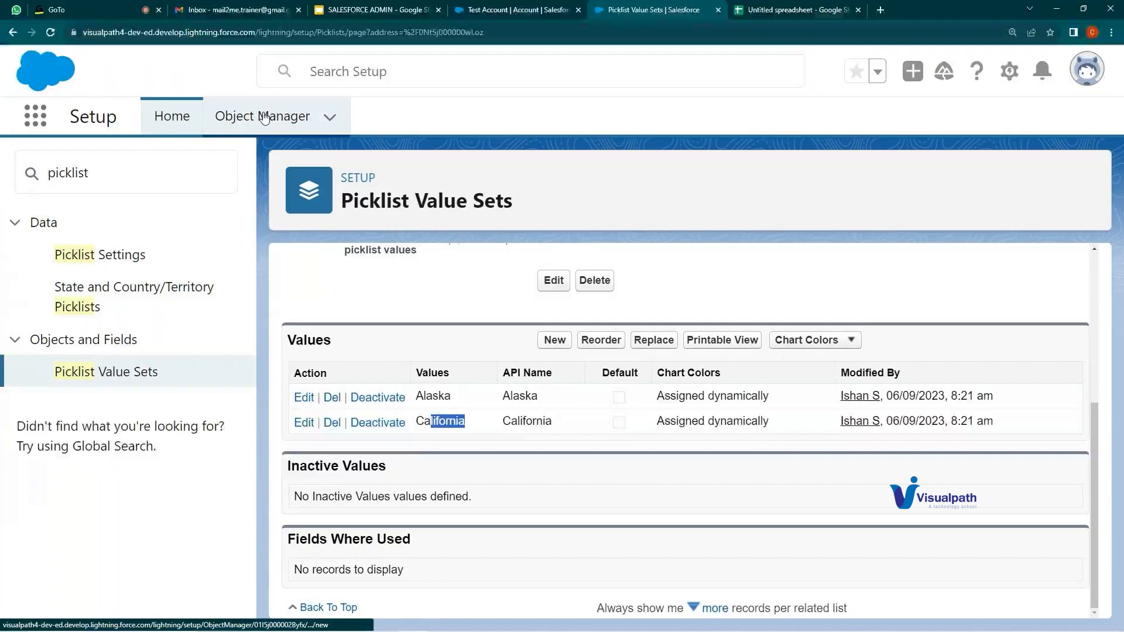
# - Find Test Object in Object Manager and open its Fields & Relationships
pyautogui.click(278, 130)
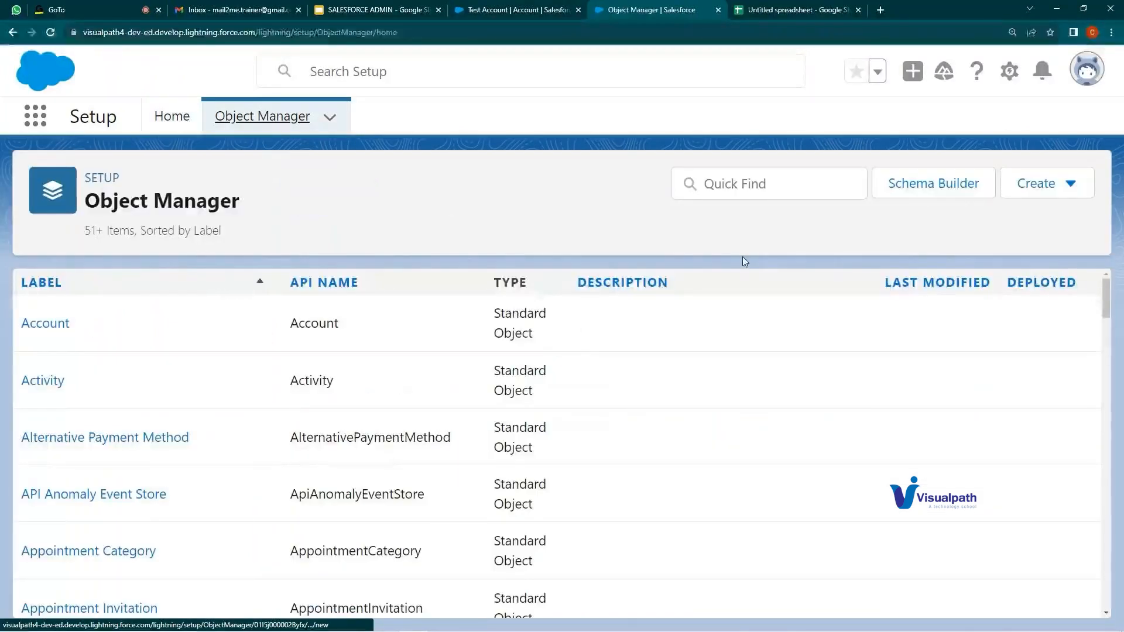
pyautogui.click(757, 182)
pyautogui.write('Test')
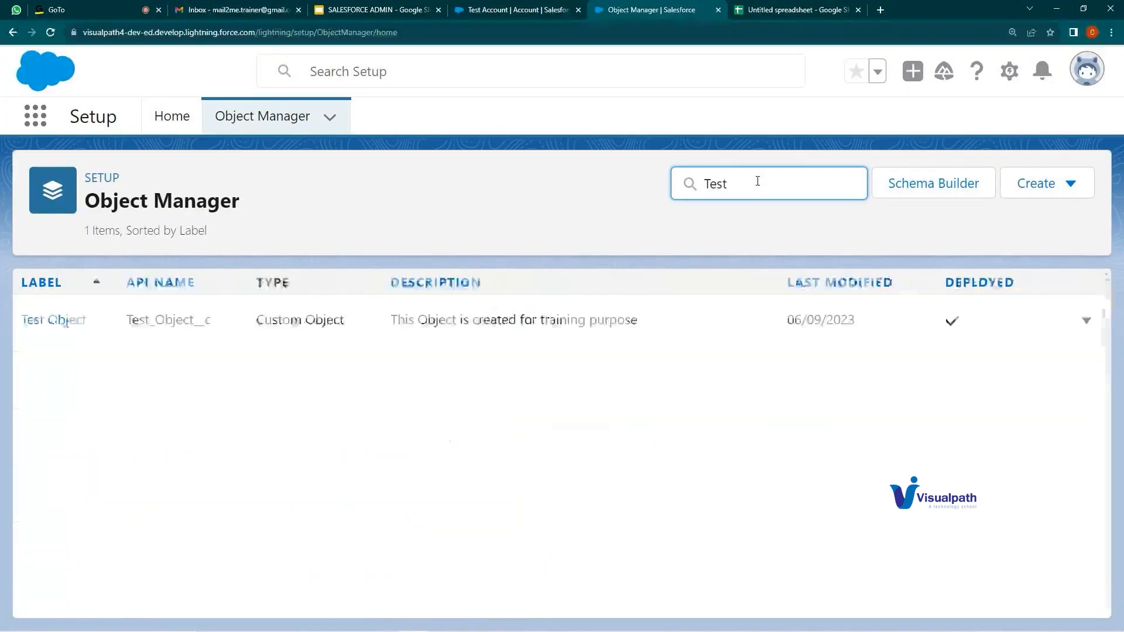
pyautogui.click(63, 319)
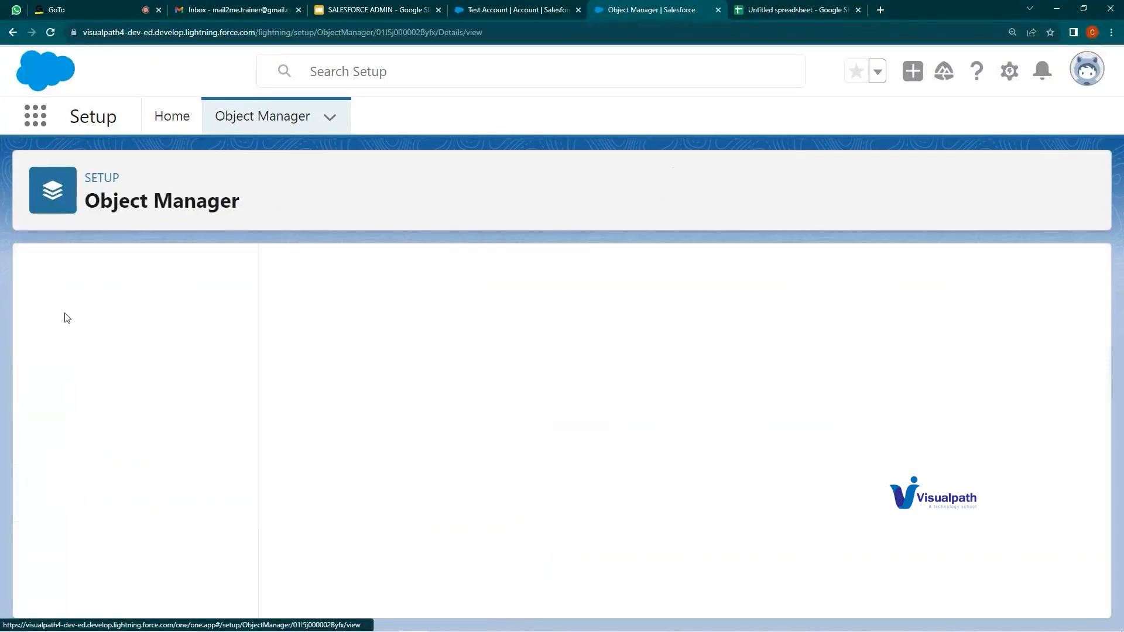
pyautogui.click(69, 319)
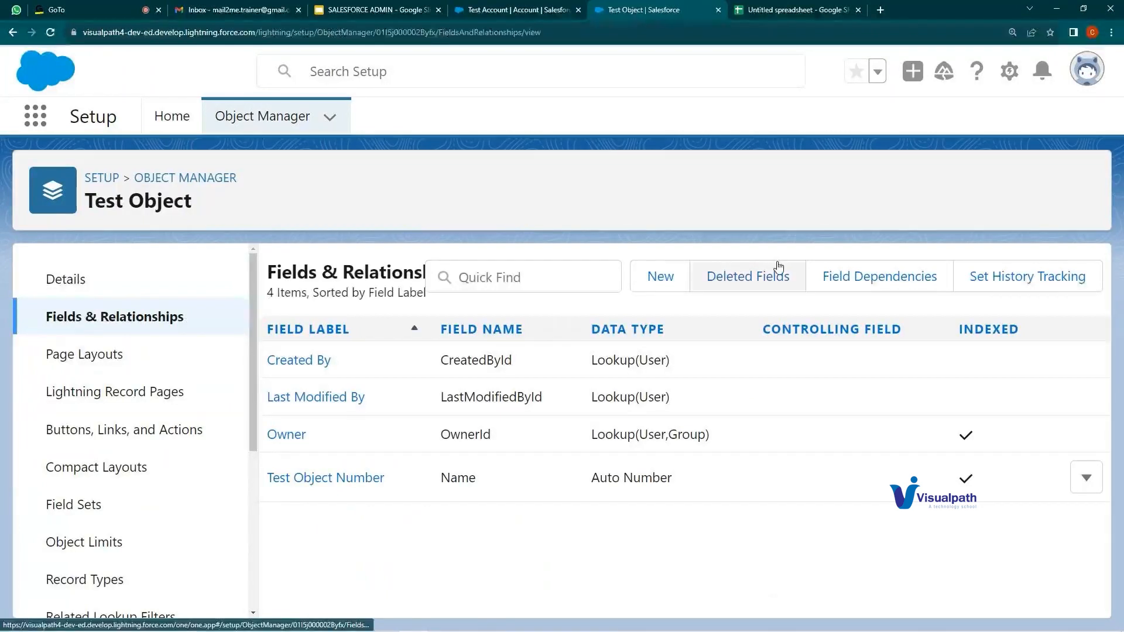
# - Start a new custom field on Test Object with the Picklist data type and proceed to its details
pyautogui.click(665, 282)
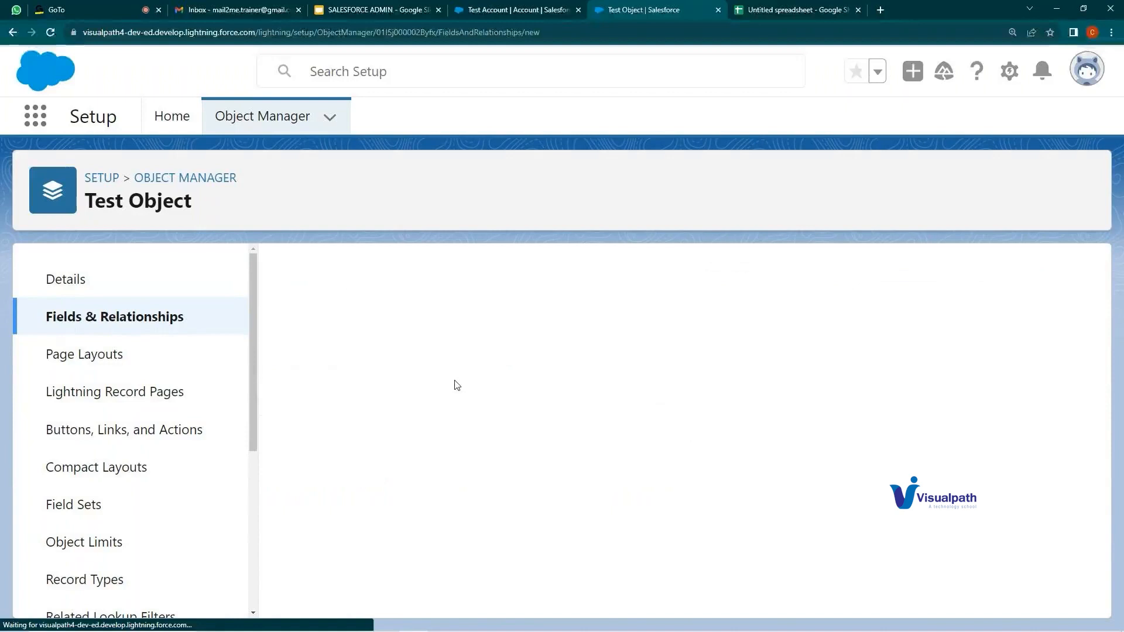
pyautogui.scroll(-8, 464, 404)
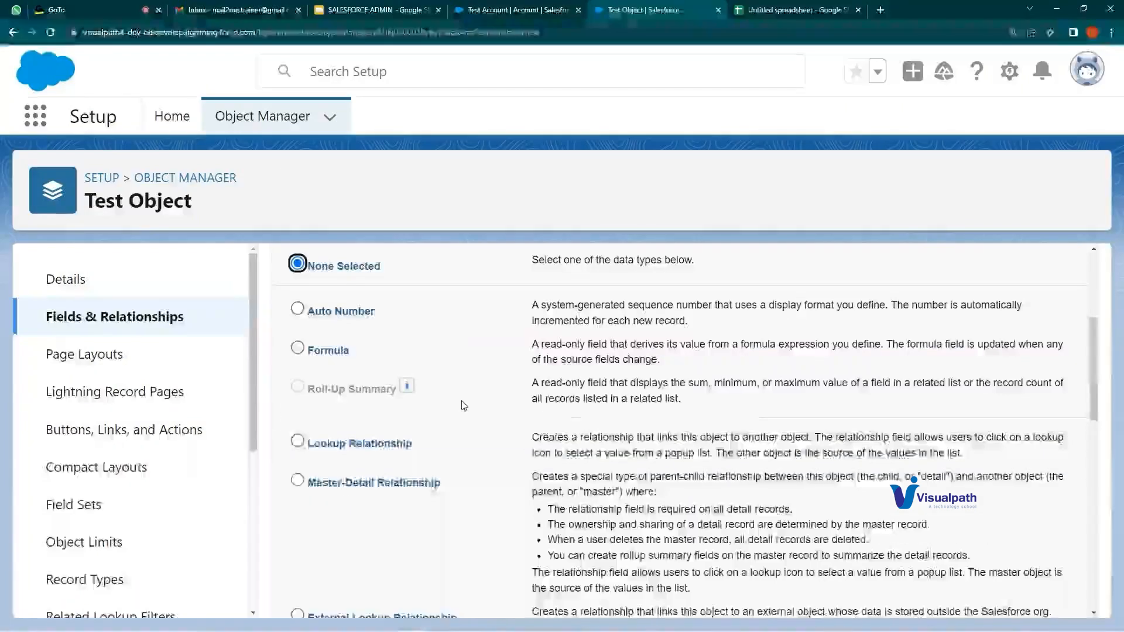
pyautogui.scroll(-3, 459, 403)
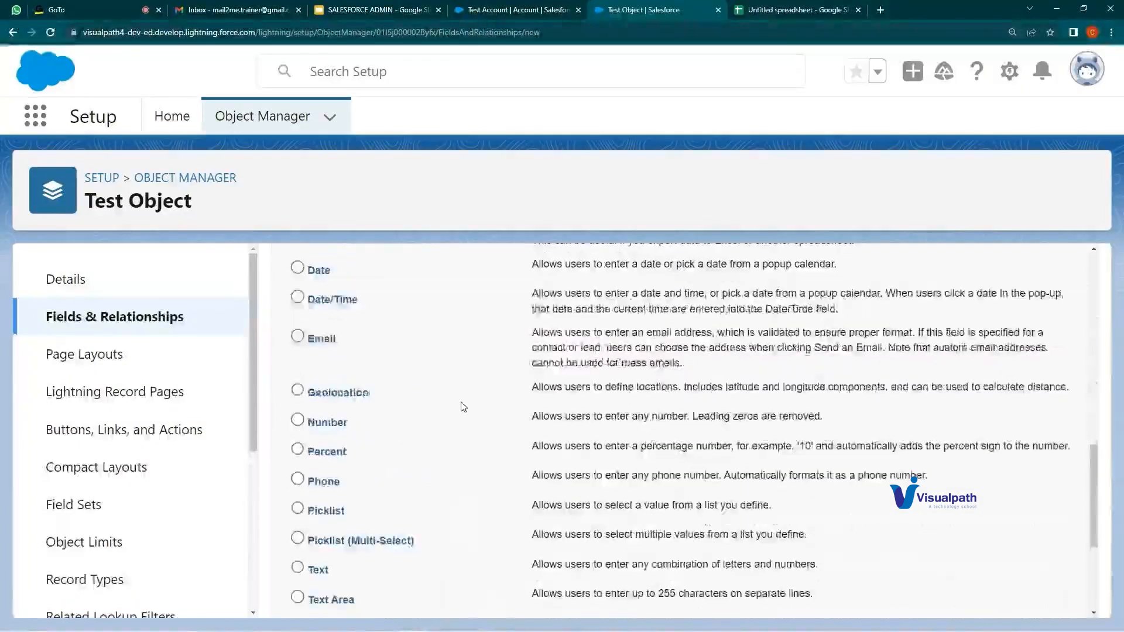
pyautogui.scroll(-2, 586, 421)
pyautogui.click(686, 441)
pyautogui.scroll(10, 687, 441)
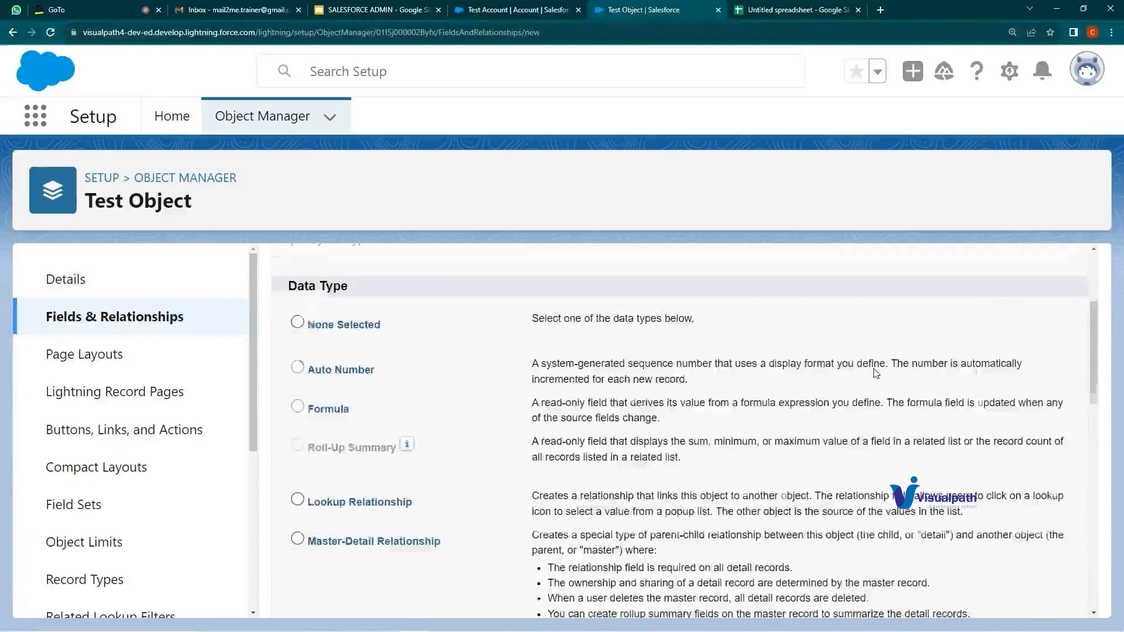
pyautogui.scroll(3, 875, 303)
pyautogui.click(1016, 375)
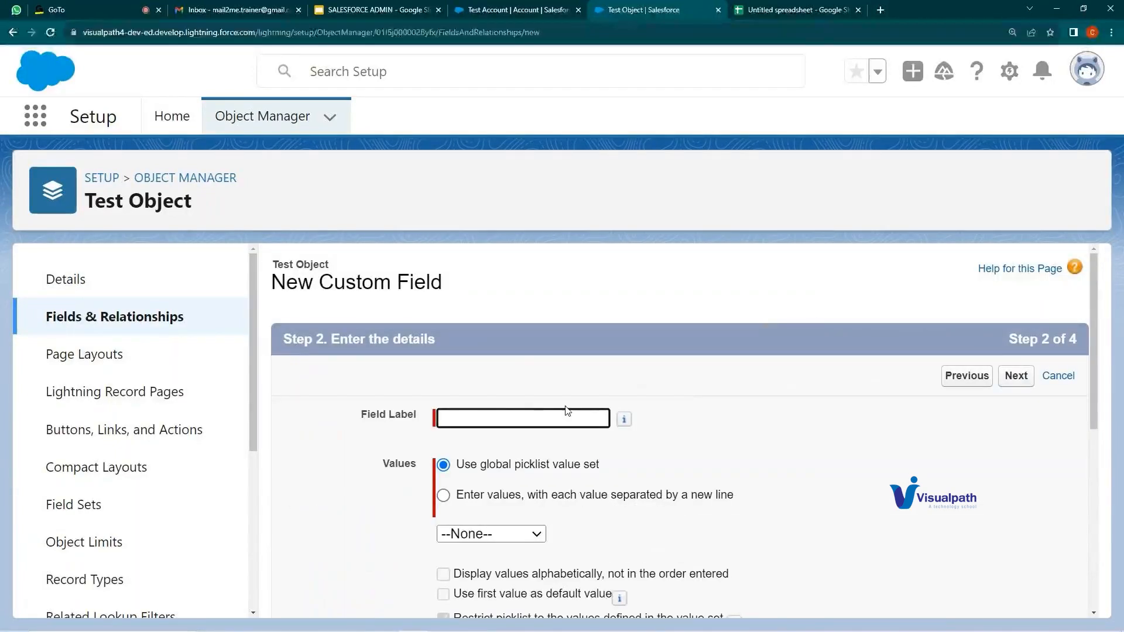
# - Set the new picklist field's label to "Countries"
pyautogui.click(522, 412)
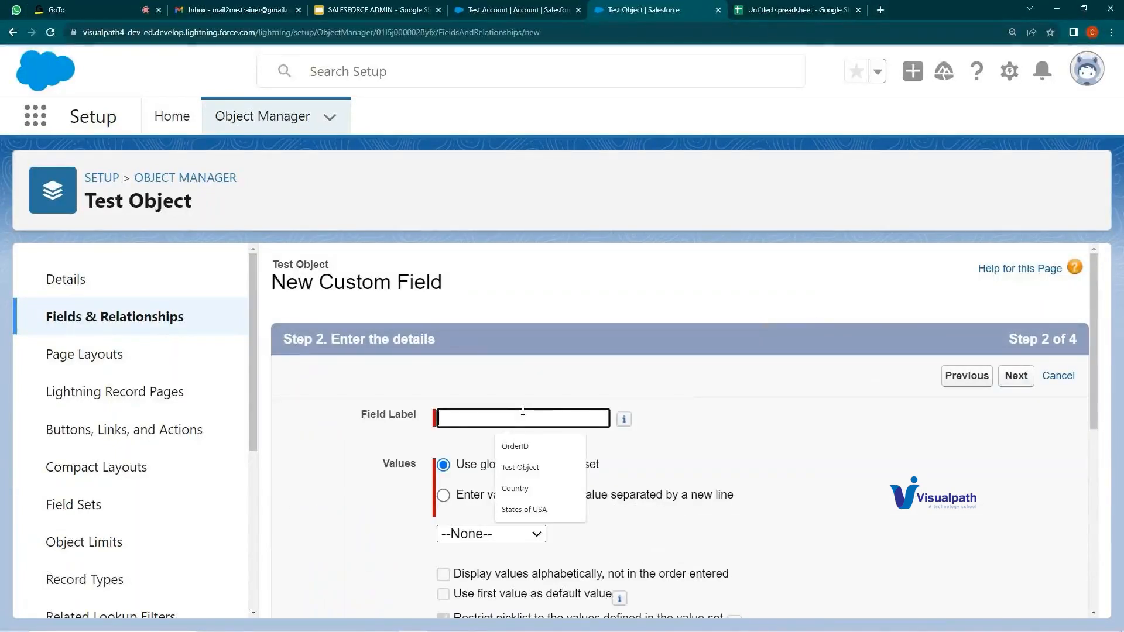
pyautogui.write('Countries')
pyautogui.scroll(-2, 281, 416)
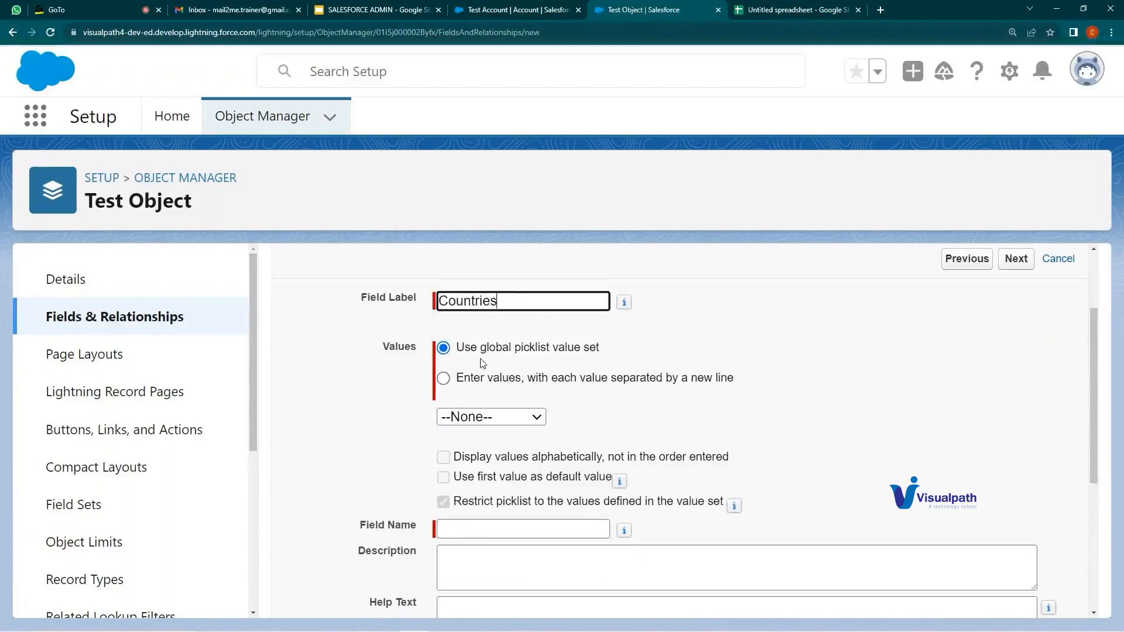
# - Try entering the picklist values manually, clear them, and return to the global picklist value set option
pyautogui.click(448, 380)
pyautogui.moveTo(580, 379); pyautogui.dragTo(727, 384)
pyautogui.click(571, 459)
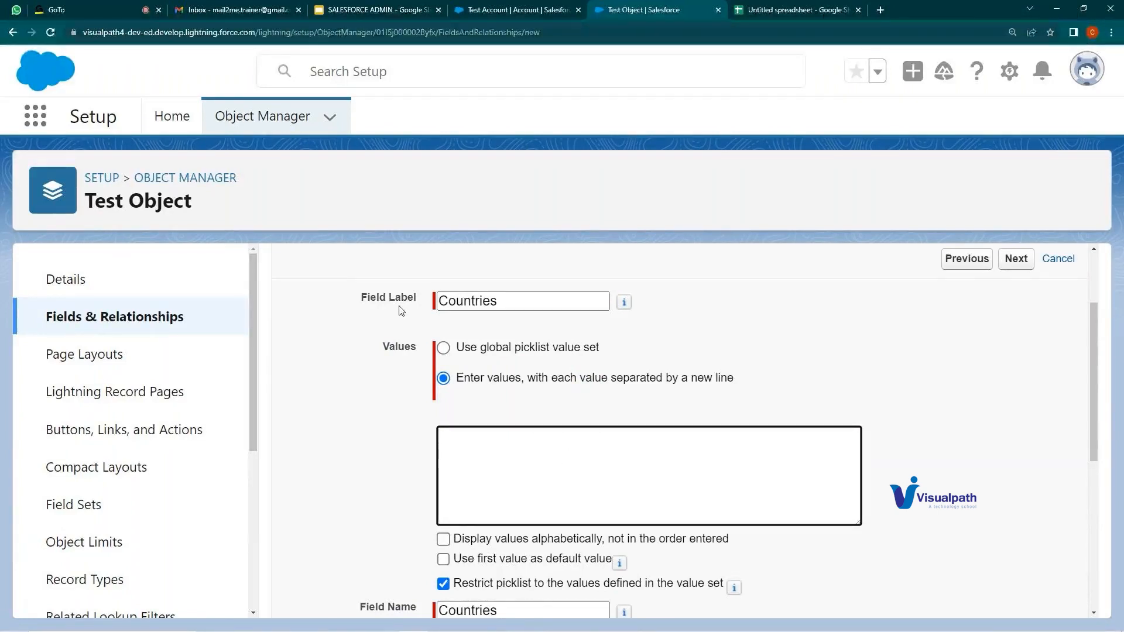
pyautogui.write('Test')
pyautogui.press('BackSpace')
pyautogui.press('BackSpace')
pyautogui.press('BackSpace')
pyautogui.press('BackSpace')
pyautogui.write('Inida')
pyautogui.press('BackSpace')
pyautogui.press('BackSpace')
pyautogui.press('BackSpace')
pyautogui.write('ilnakska')
pyautogui.hotkey('ctrl', 'a')
pyautogui.press('BackSpace')
pyautogui.click(445, 349)
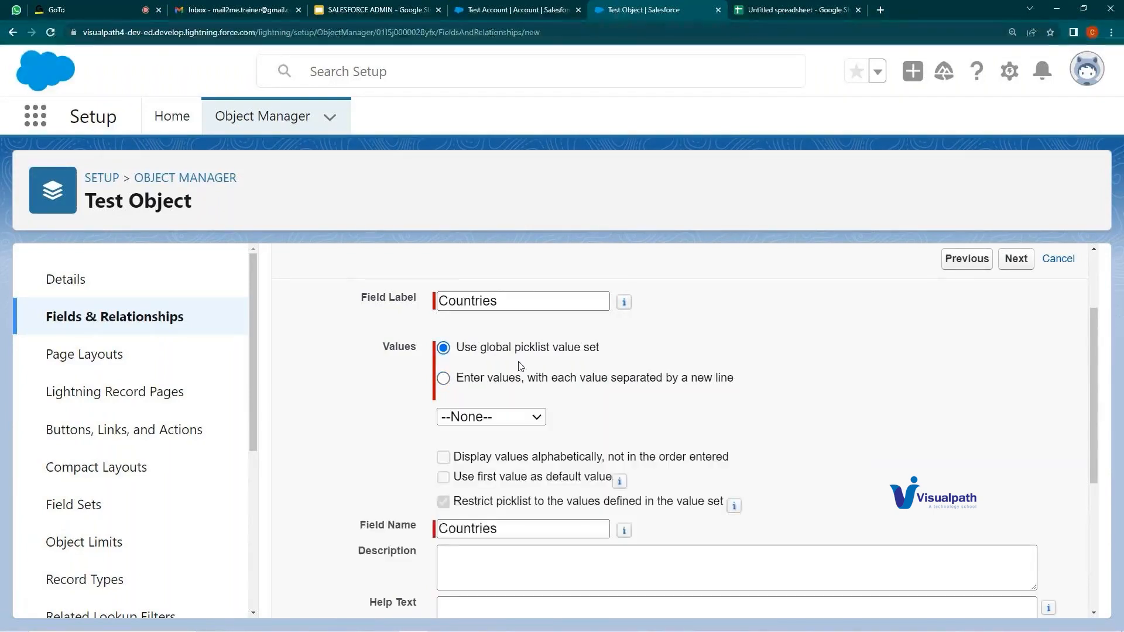
# - Choose Country as the global picklist value set for the Countries field
pyautogui.click(496, 418)
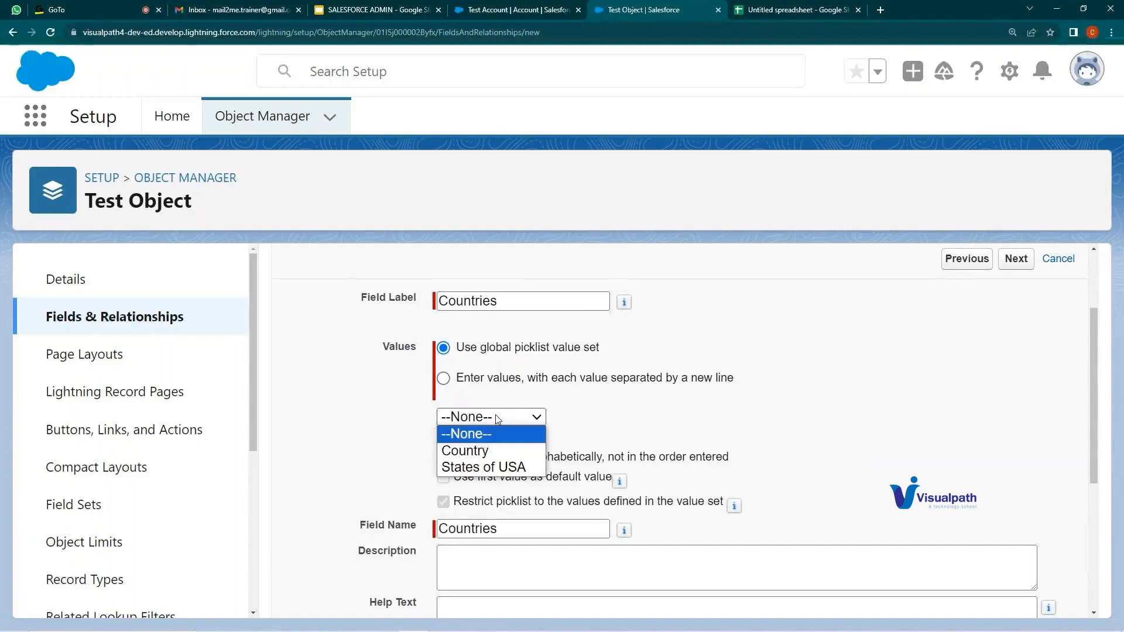
pyautogui.click(485, 451)
pyautogui.scroll(-5, 485, 462)
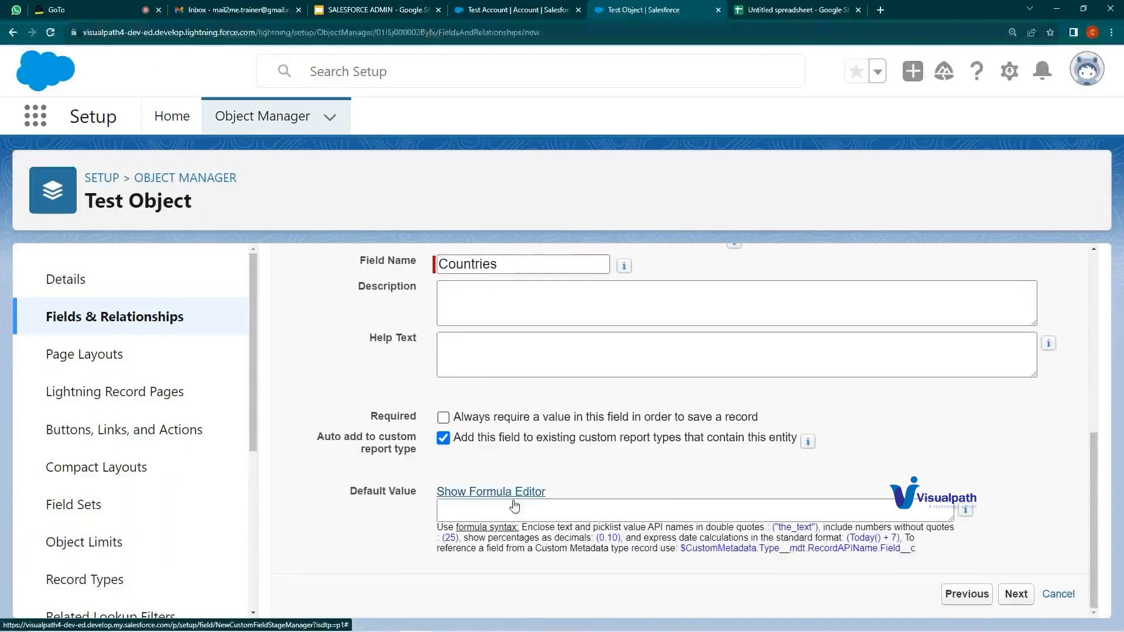
pyautogui.click(1017, 598)
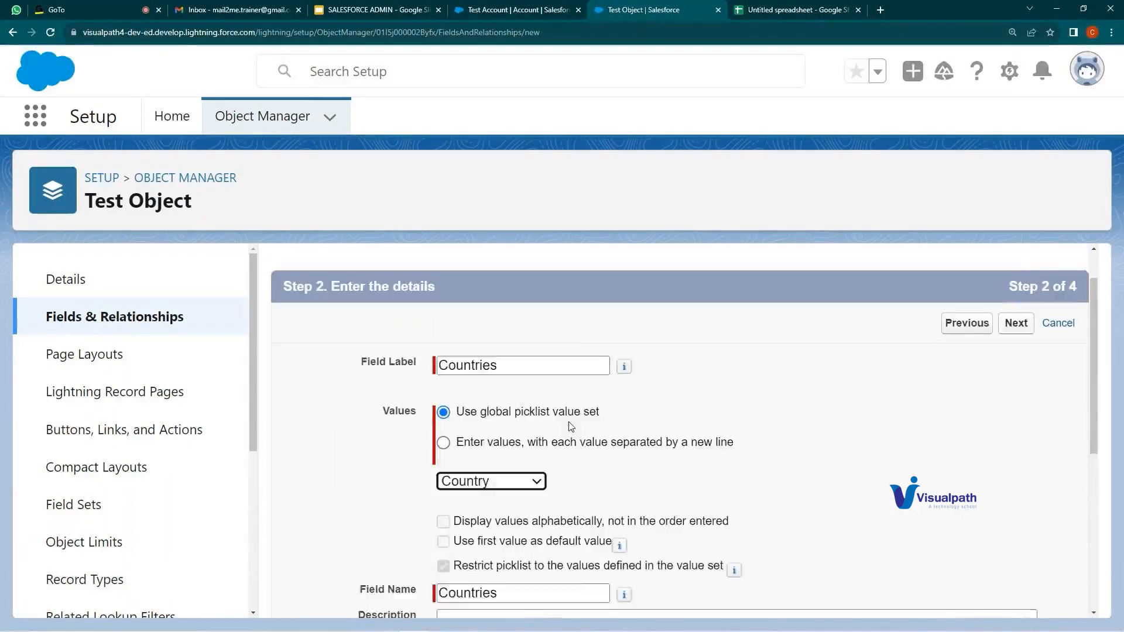
# - Examine the Countries field's remaining settings, particularly its Description and Help Text
pyautogui.scroll(-3, 570, 427)
pyautogui.scroll(-1, 441, 359)
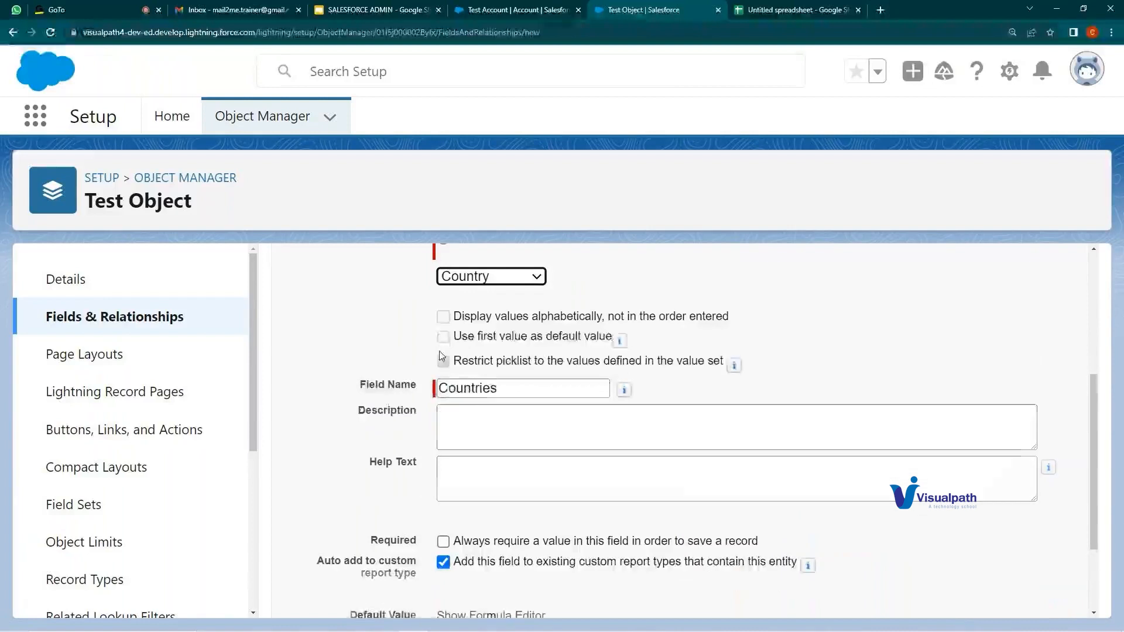
pyautogui.scroll(-2, 442, 361)
pyautogui.scroll(2, 443, 363)
pyautogui.moveTo(358, 440); pyautogui.dragTo(430, 439)
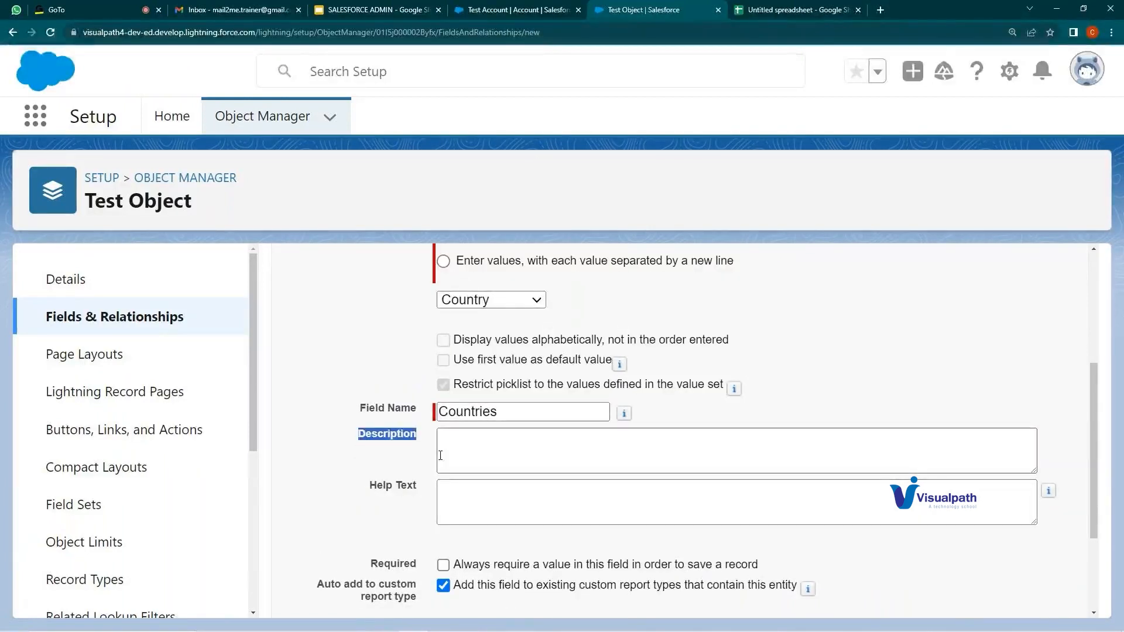
pyautogui.scroll(-2, 440, 455)
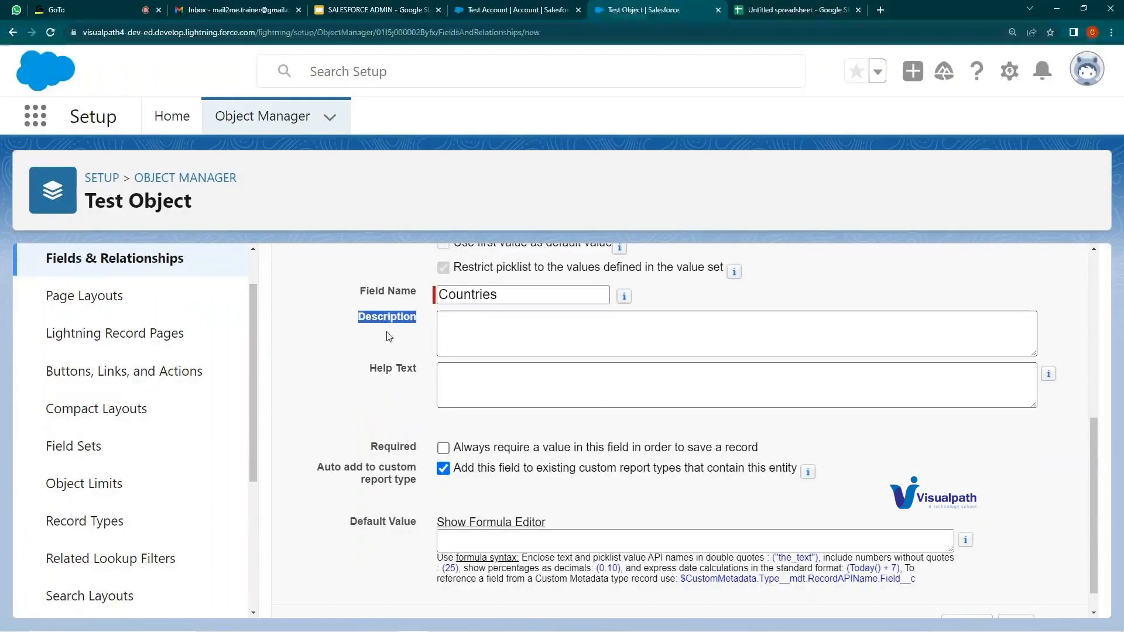
pyautogui.click(370, 369)
pyautogui.moveTo(369, 370); pyautogui.dragTo(409, 377)
pyautogui.click(530, 396)
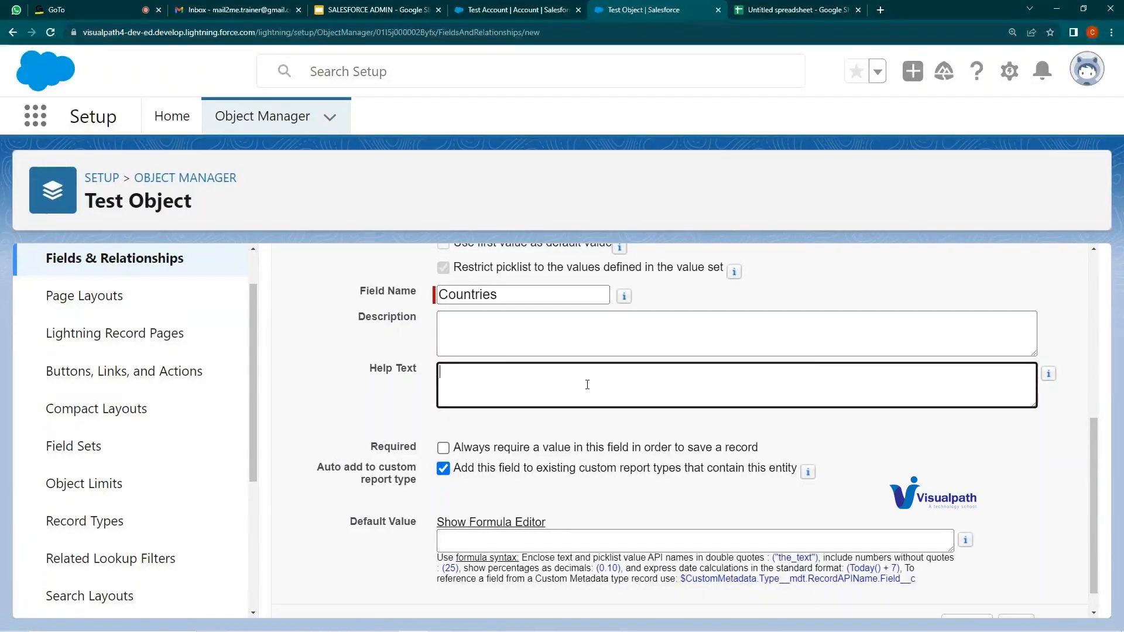
# - Switch to the Test Account record, cancel its open edit, and look through its detail fields
pyautogui.click(556, 10)
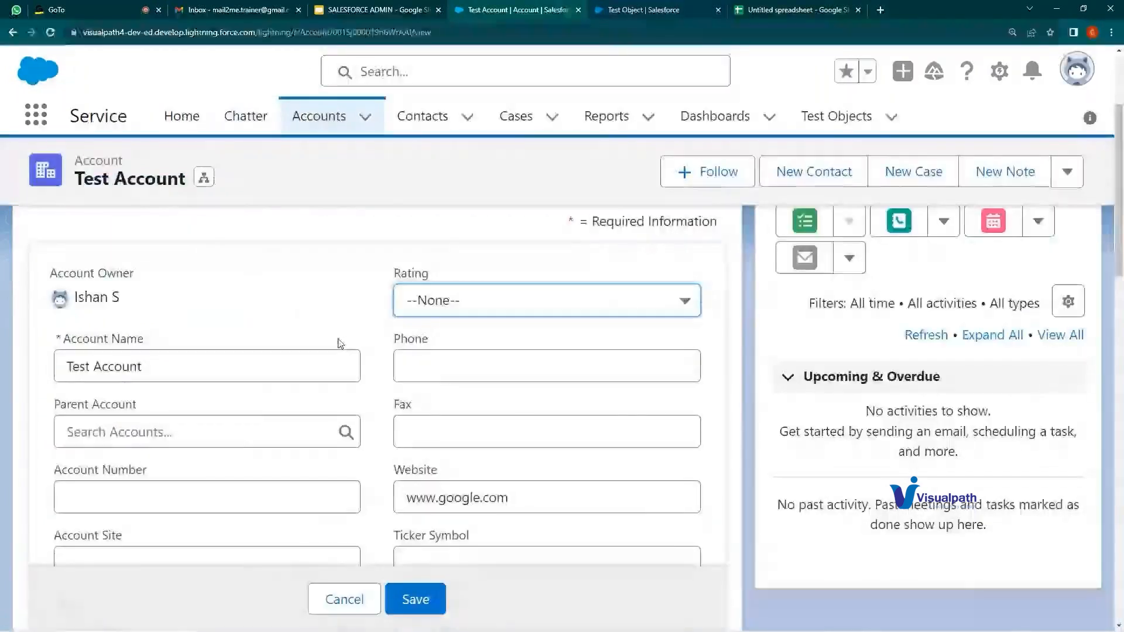
pyautogui.scroll(-9, 391, 455)
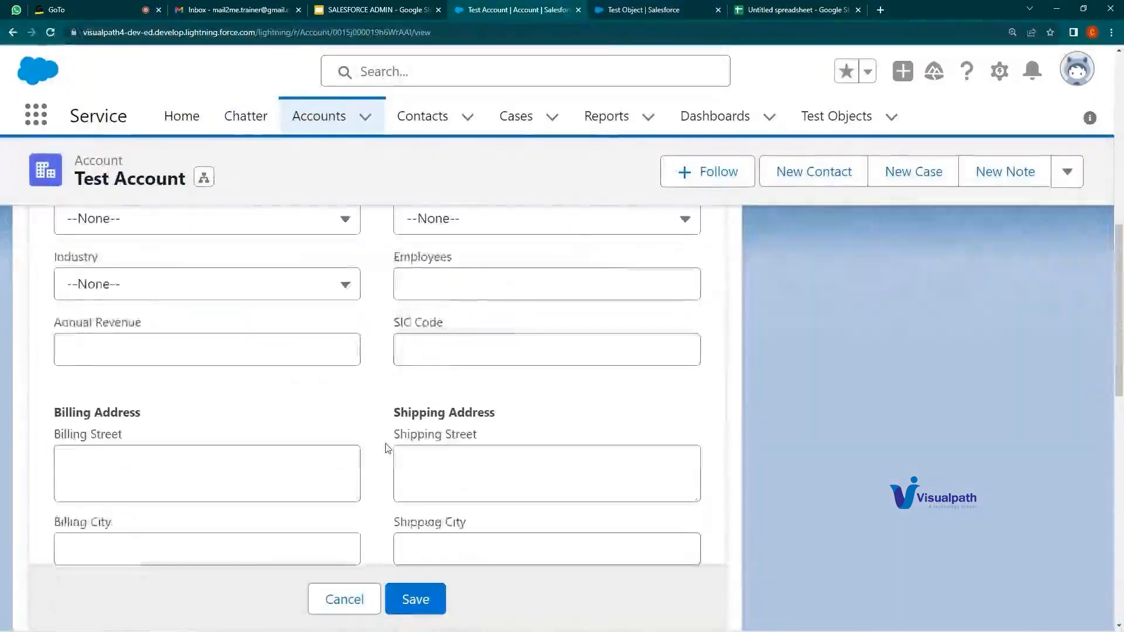
pyautogui.scroll(-10, 386, 449)
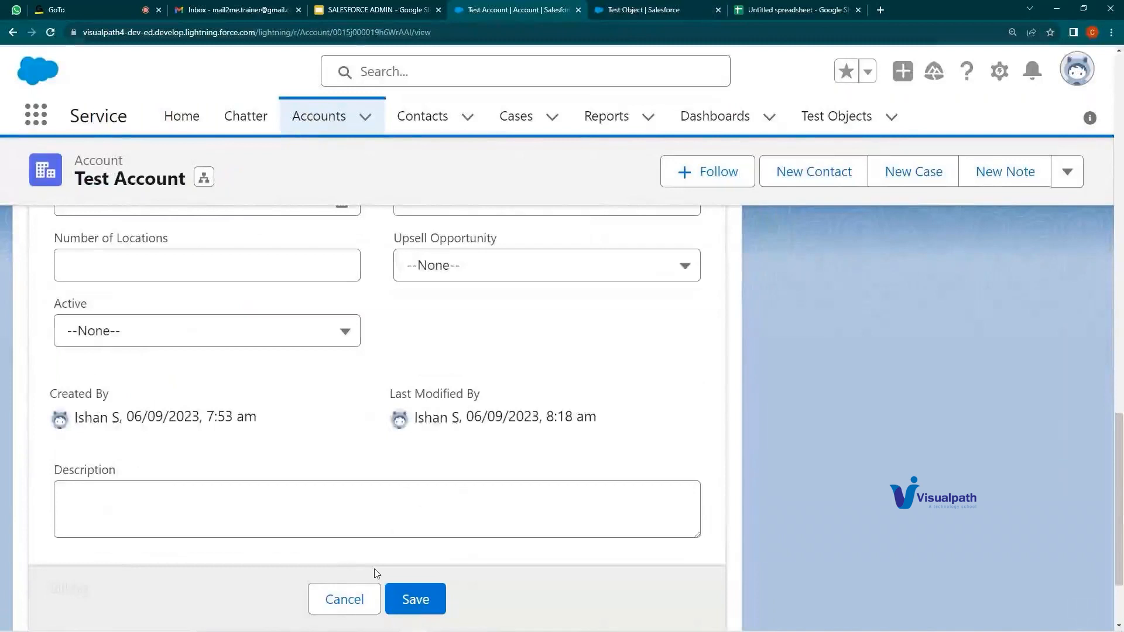
pyautogui.click(363, 582)
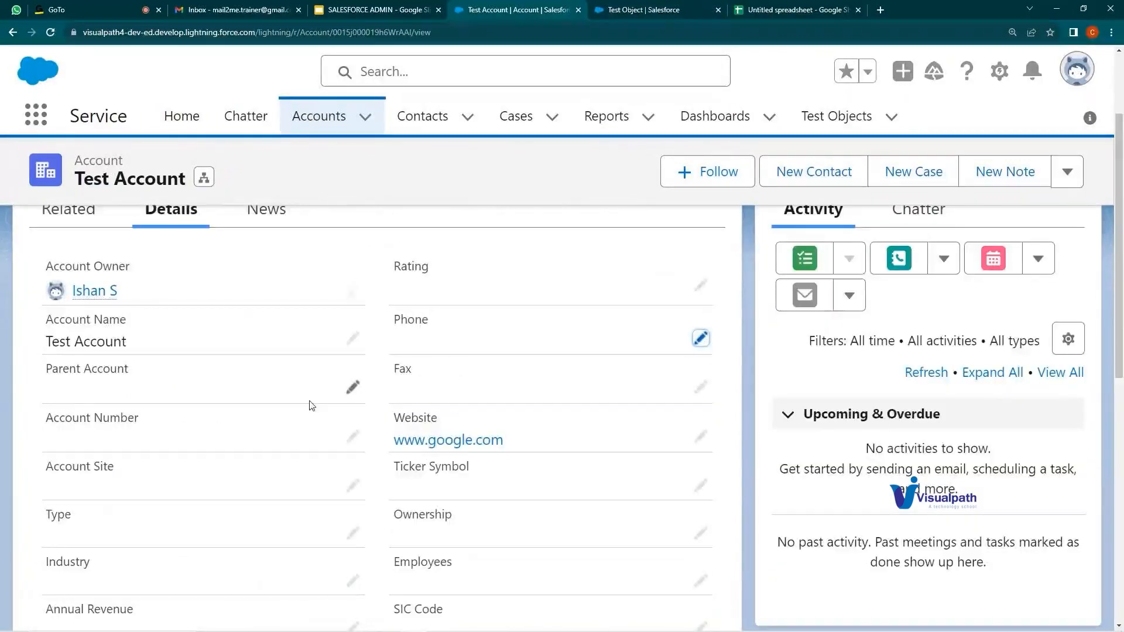
pyautogui.scroll(-9, 312, 406)
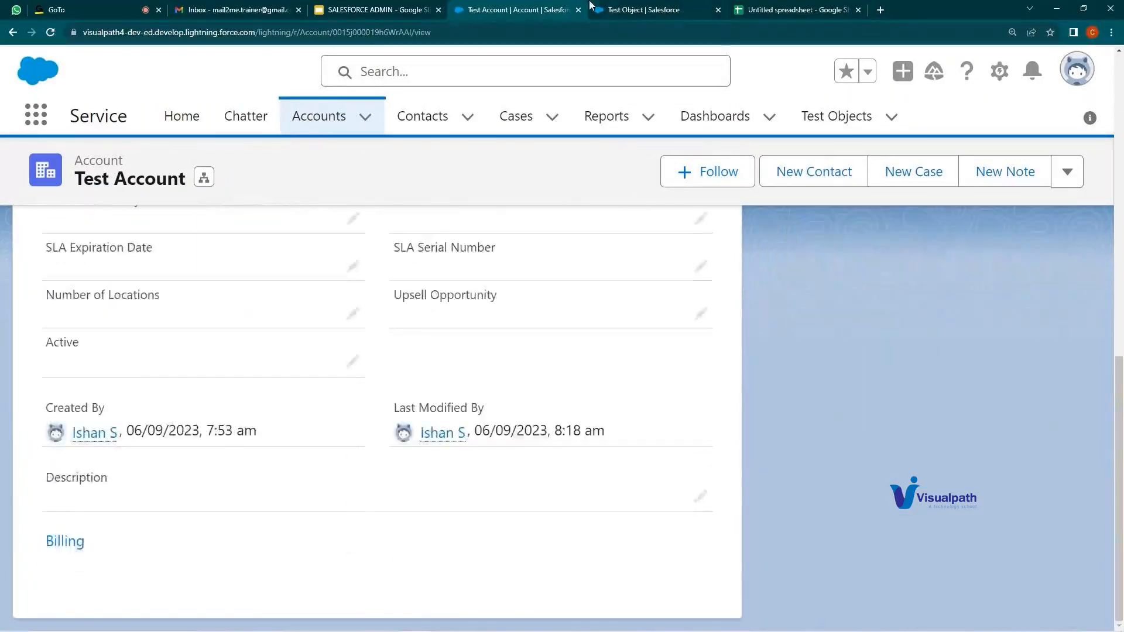
# - Return to the new Test Object field and set its help text to "Please select a country of your birth"
pyautogui.click(591, 7)
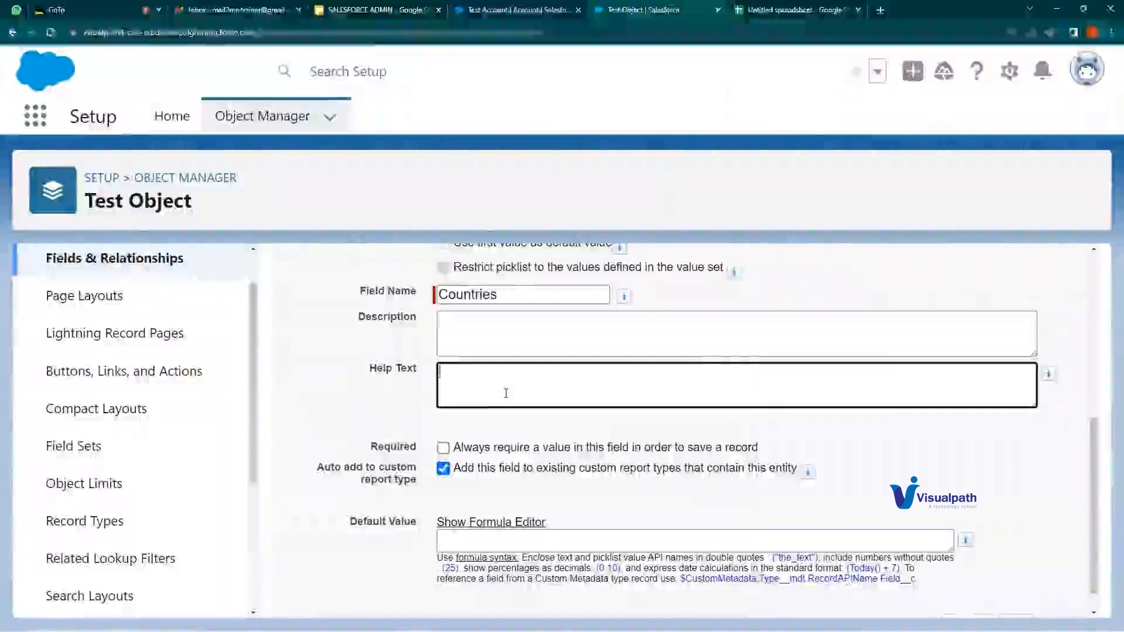
pyautogui.write('Please sel')
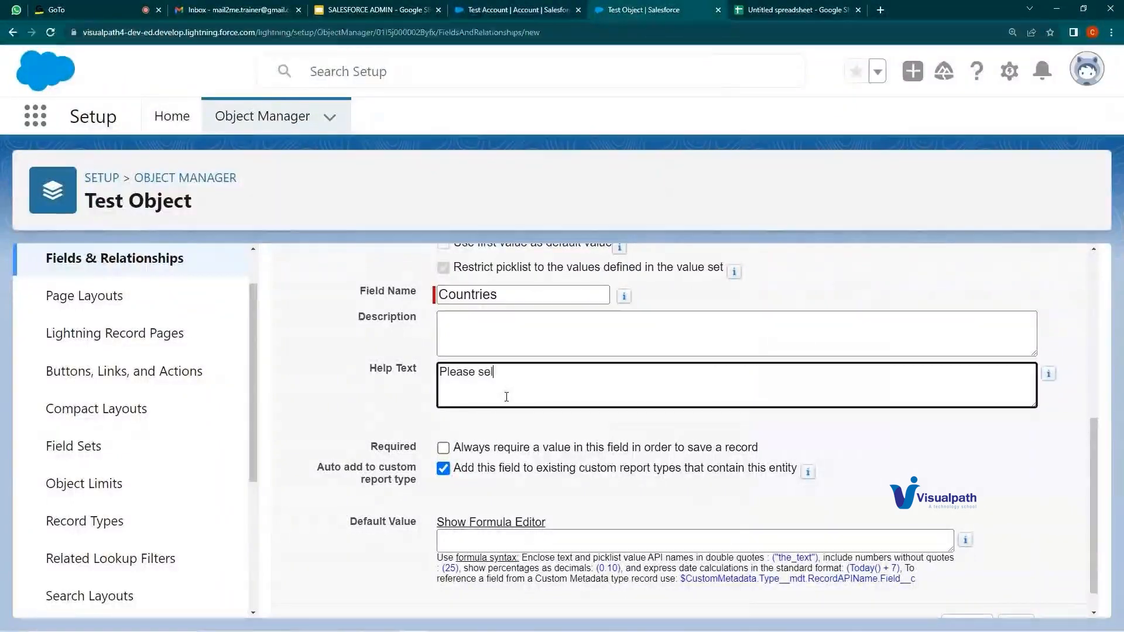
pyautogui.write('ect a country')
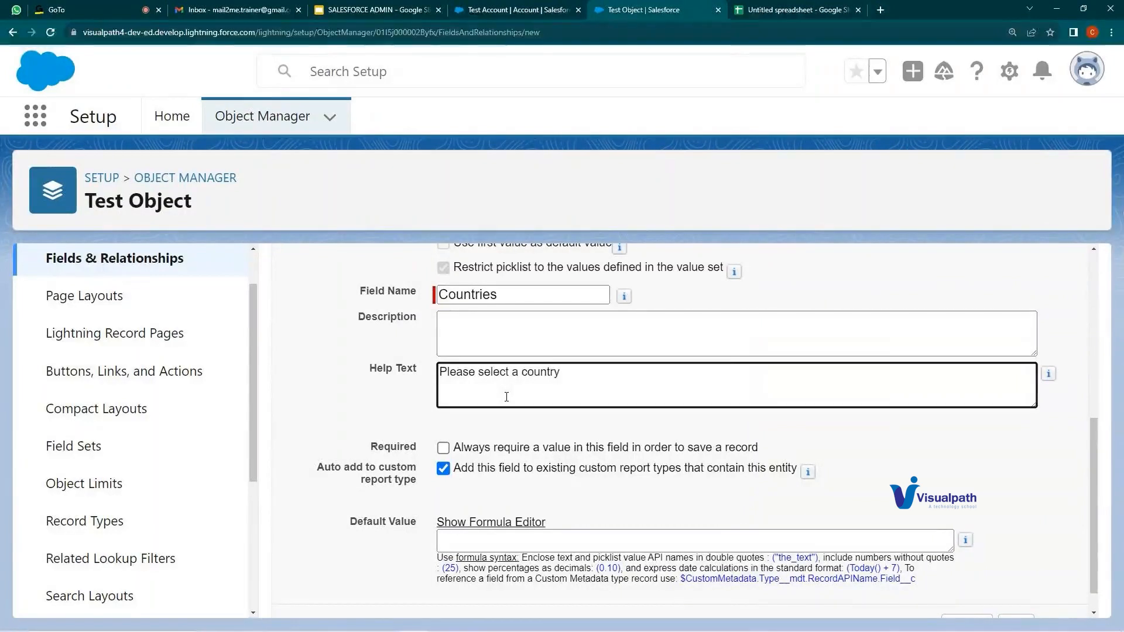
pyautogui.write(' of your birth')
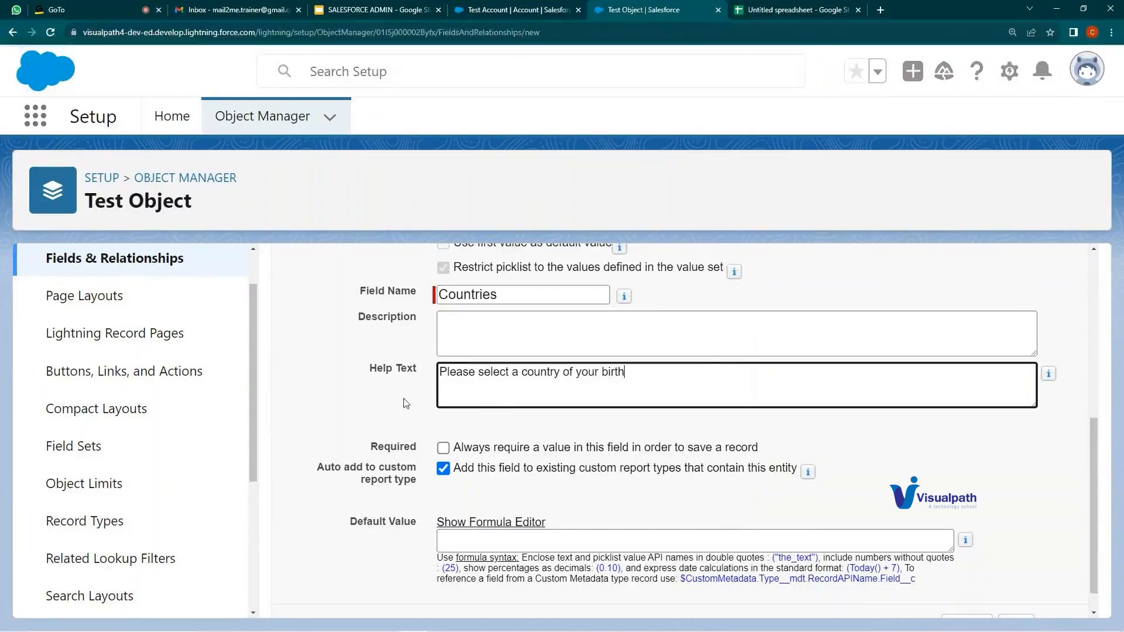
# - Examine the Default Value setting and its formula entry for the Countries field
pyautogui.scroll(-1, 453, 419)
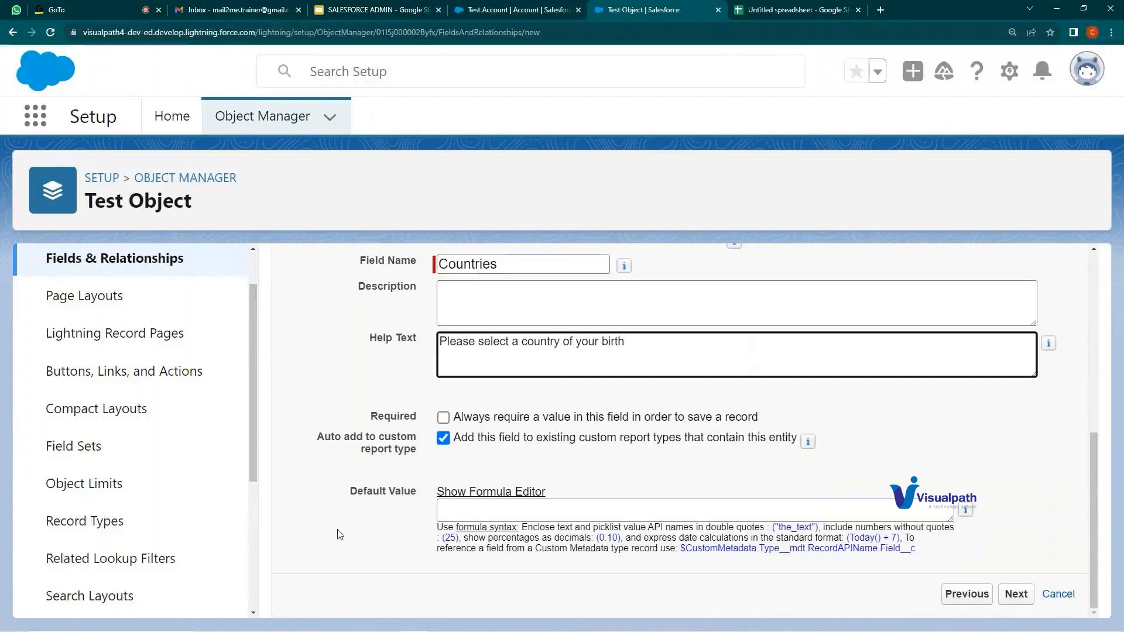
pyautogui.moveTo(547, 493); pyautogui.dragTo(316, 486)
pyautogui.click(578, 505)
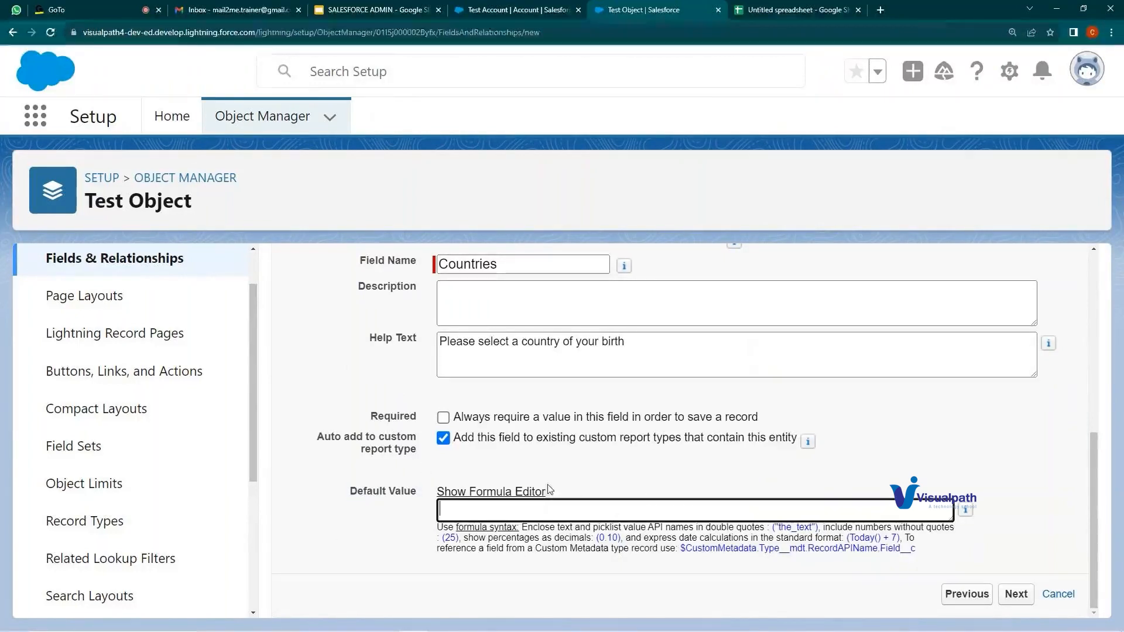
pyautogui.moveTo(345, 502); pyautogui.dragTo(414, 496)
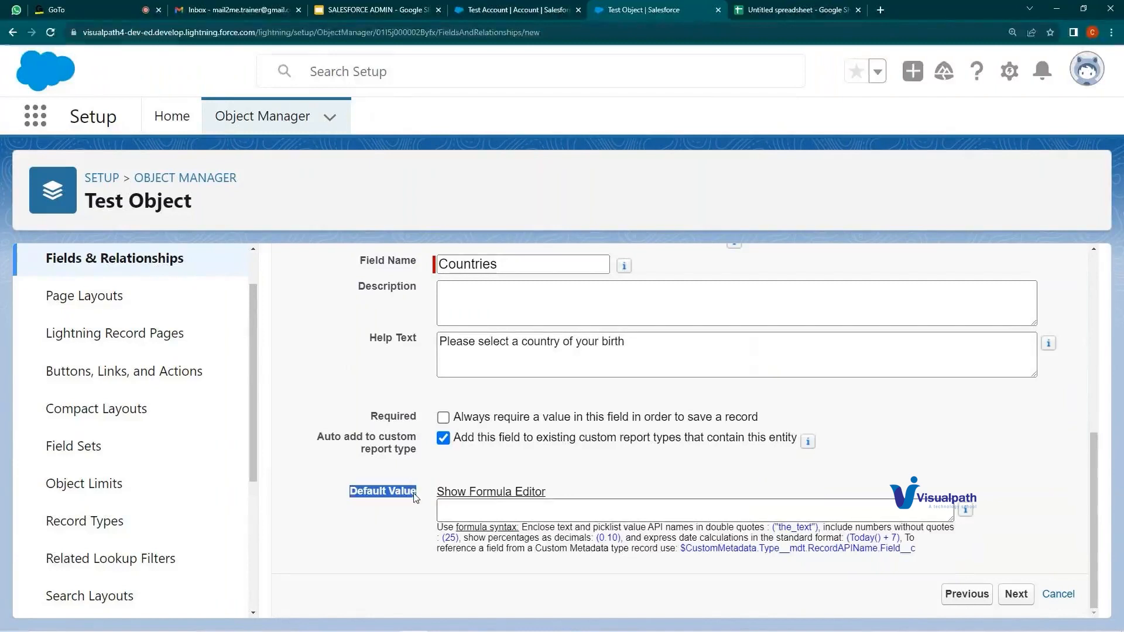
pyautogui.click(916, 404)
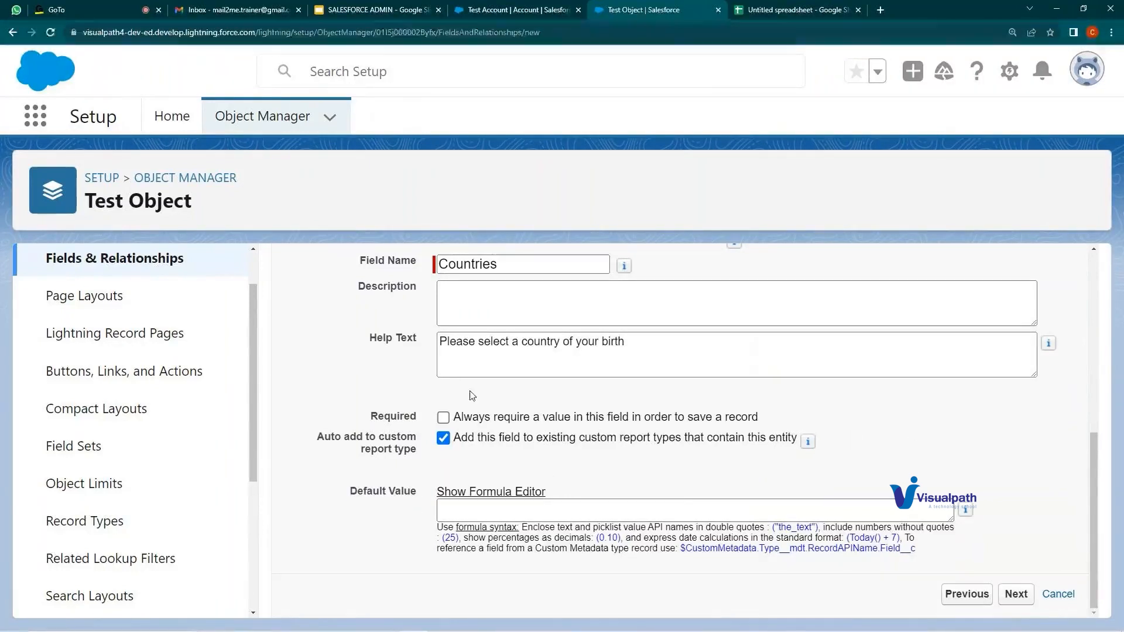
pyautogui.moveTo(314, 438); pyautogui.dragTo(801, 452)
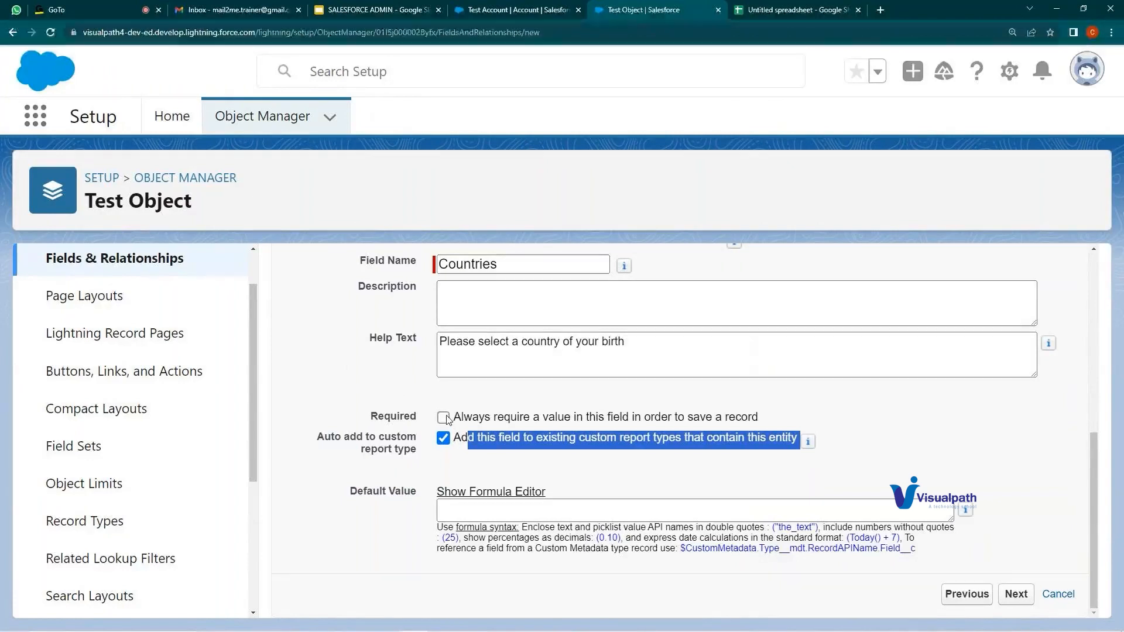
pyautogui.click(505, 419)
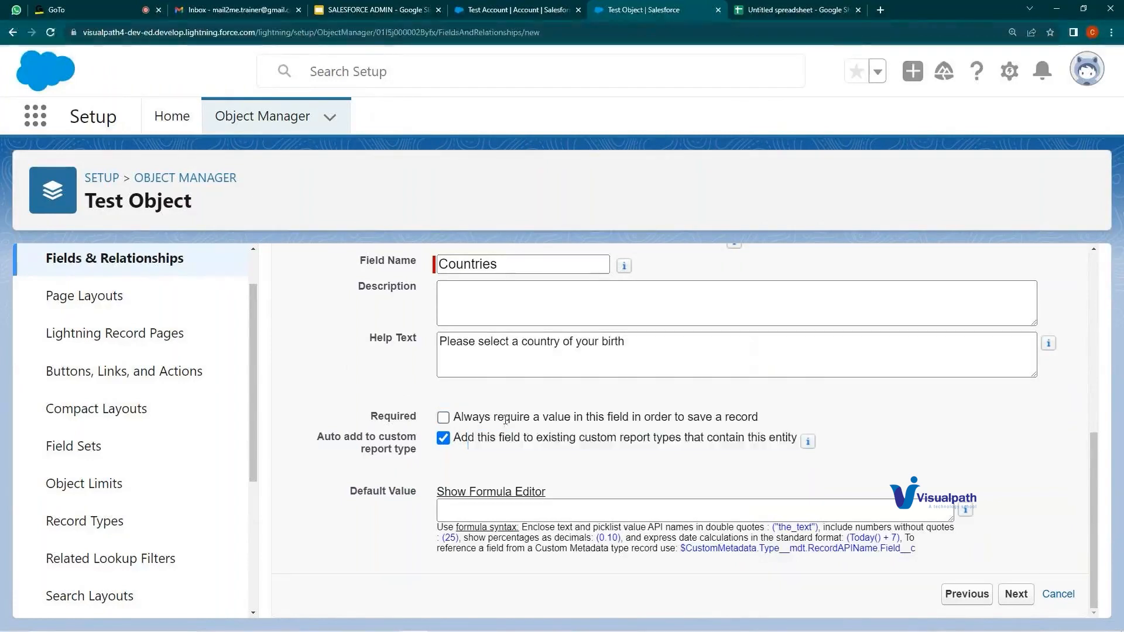
pyautogui.moveTo(484, 418); pyautogui.dragTo(755, 417)
pyautogui.click(443, 417)
pyautogui.click(456, 416)
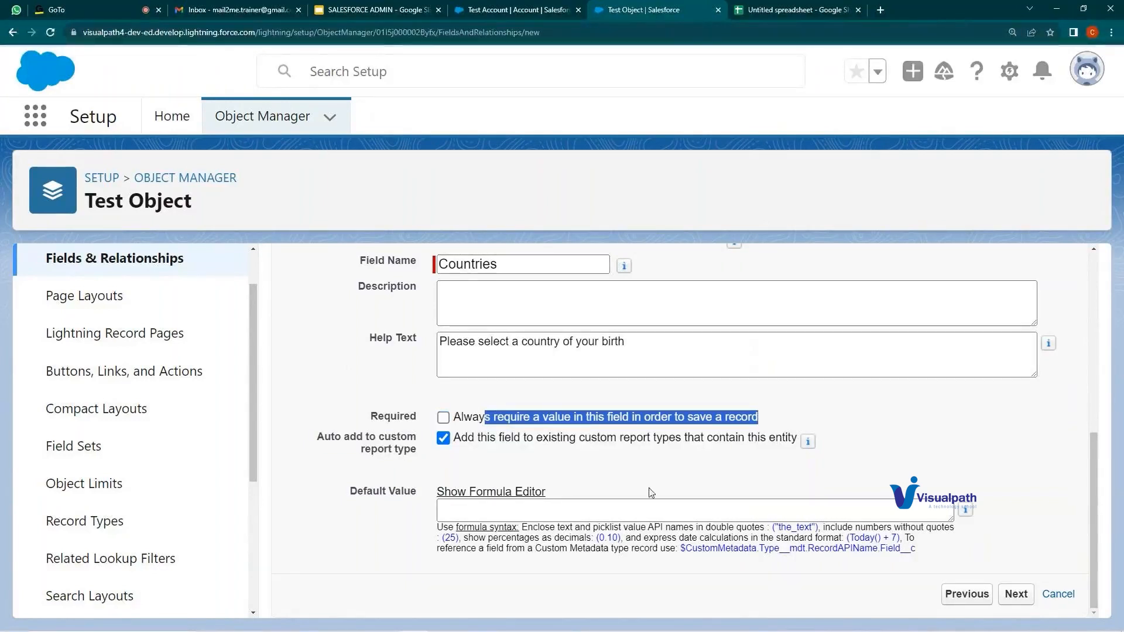
# - Accept the default field-level security and page layout for the Countries picklist field and save it
pyautogui.click(1000, 595)
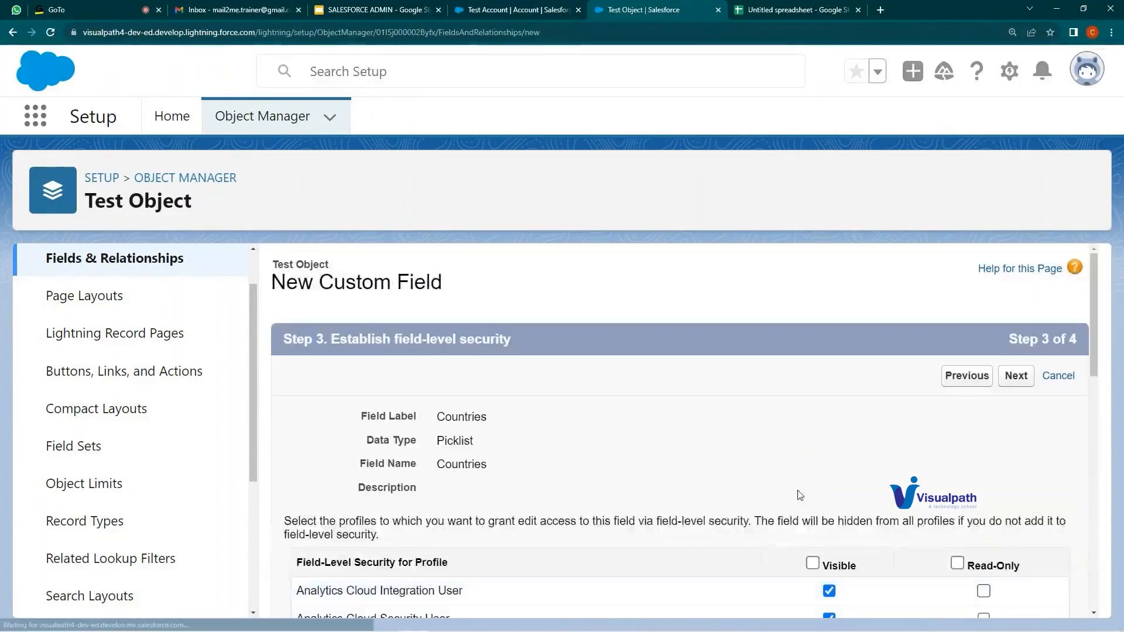
pyautogui.scroll(-10, 625, 394)
pyautogui.click(1005, 593)
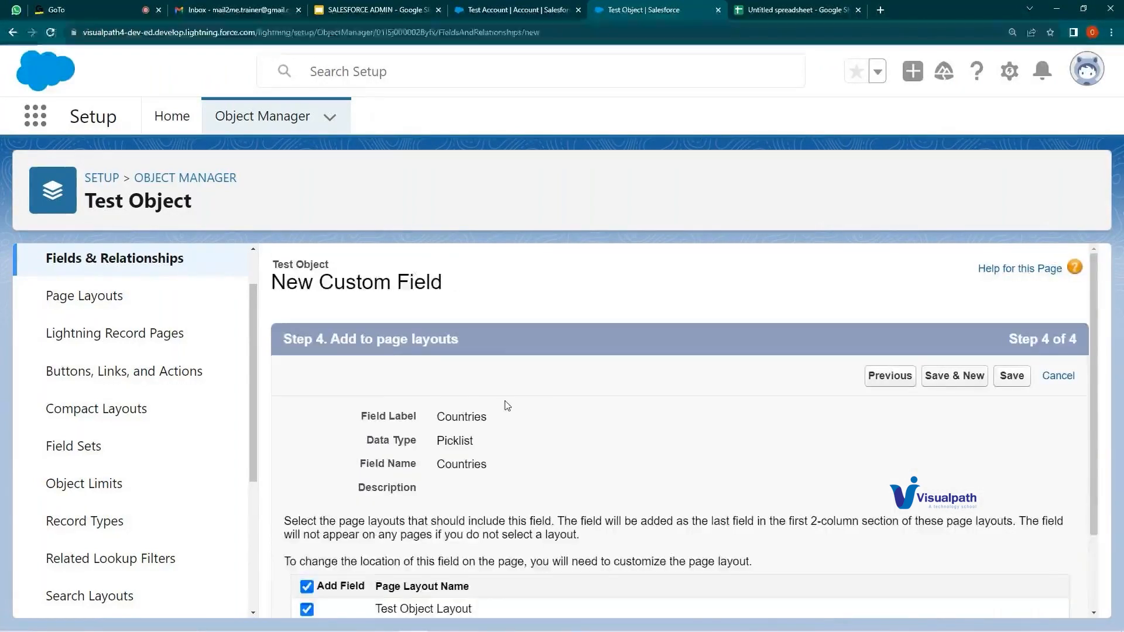
pyautogui.scroll(-1, 585, 475)
pyautogui.click(1011, 279)
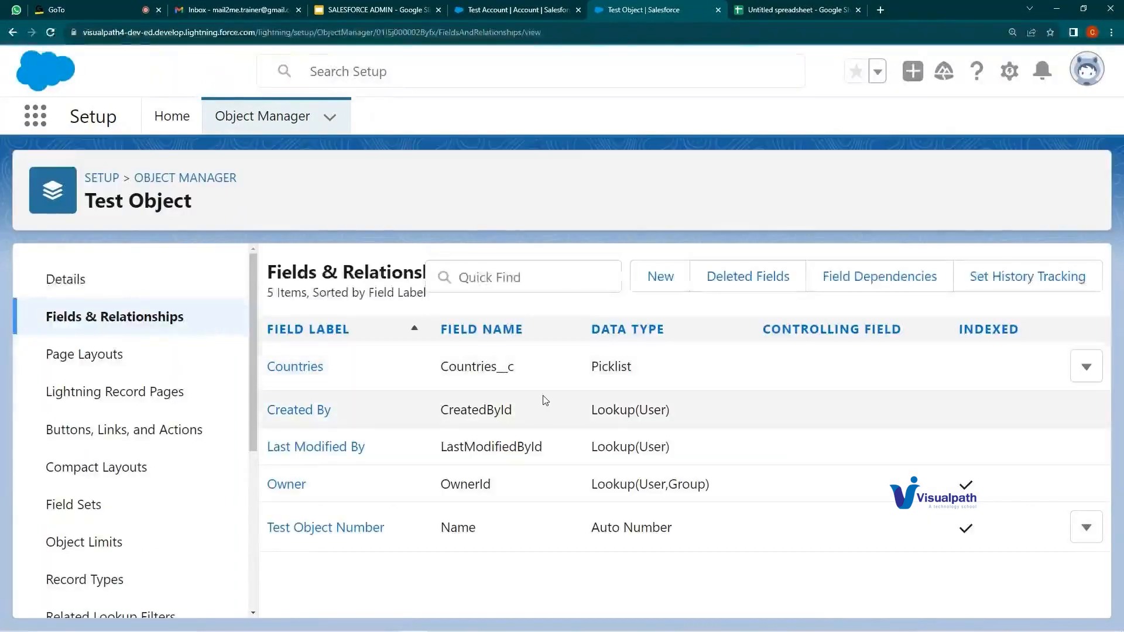
pyautogui.moveTo(442, 370); pyautogui.dragTo(518, 379)
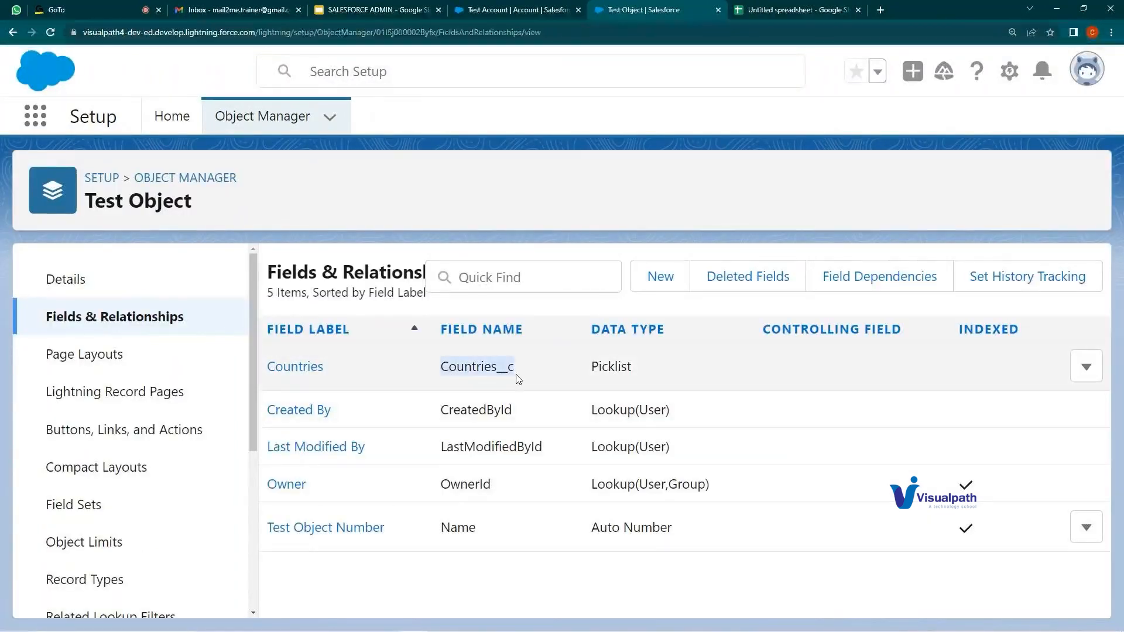
pyautogui.click(474, 363)
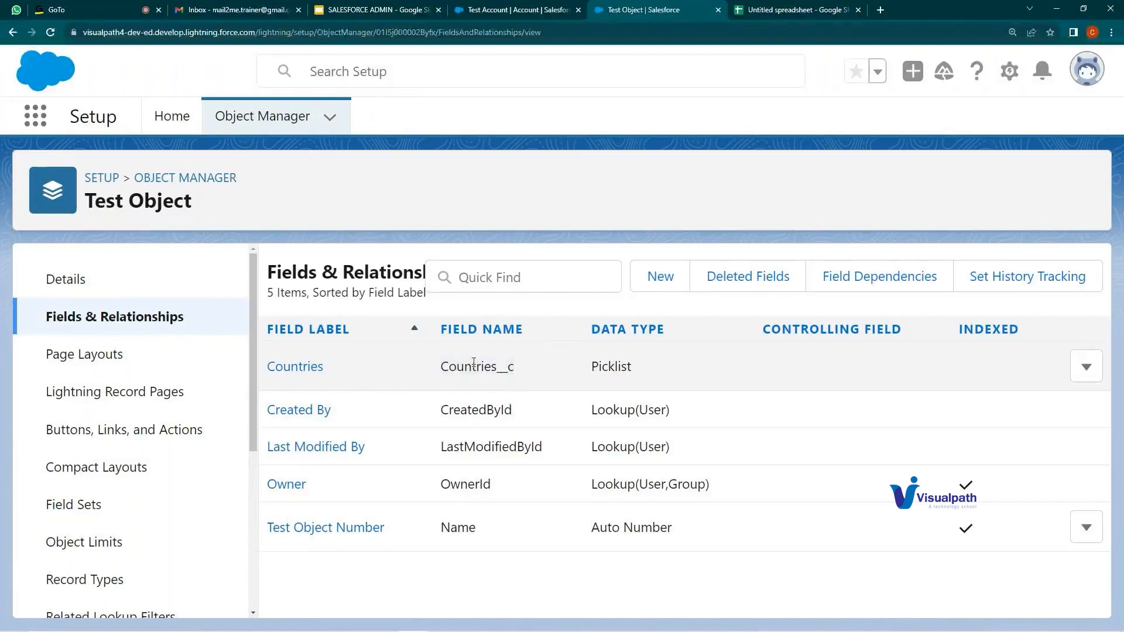
pyautogui.moveTo(501, 368); pyautogui.dragTo(521, 376)
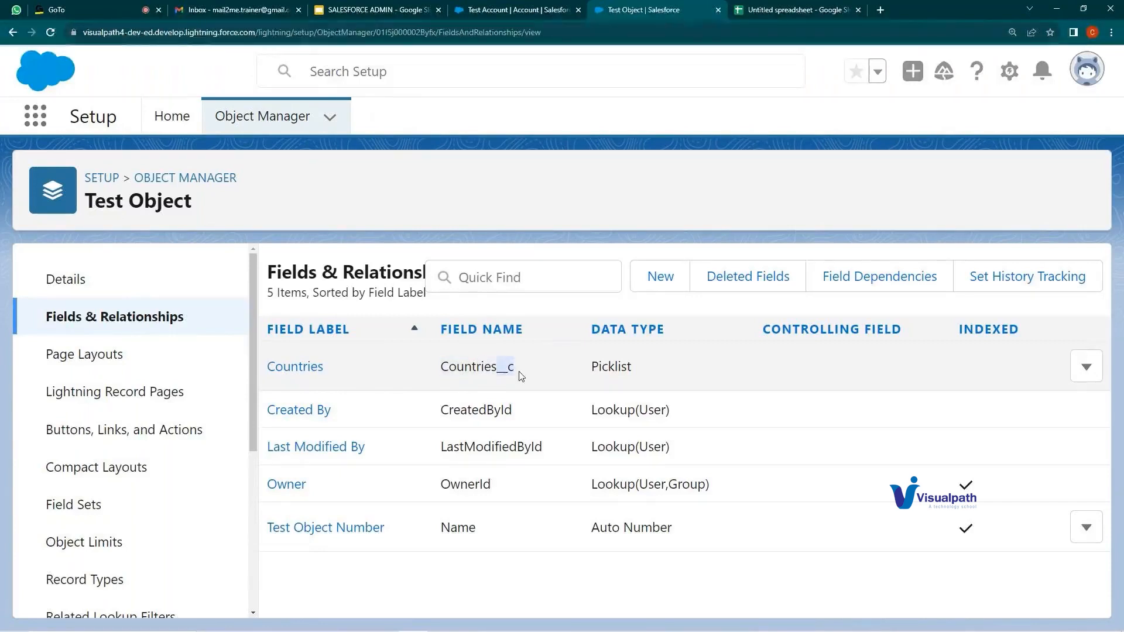
pyautogui.click(515, 375)
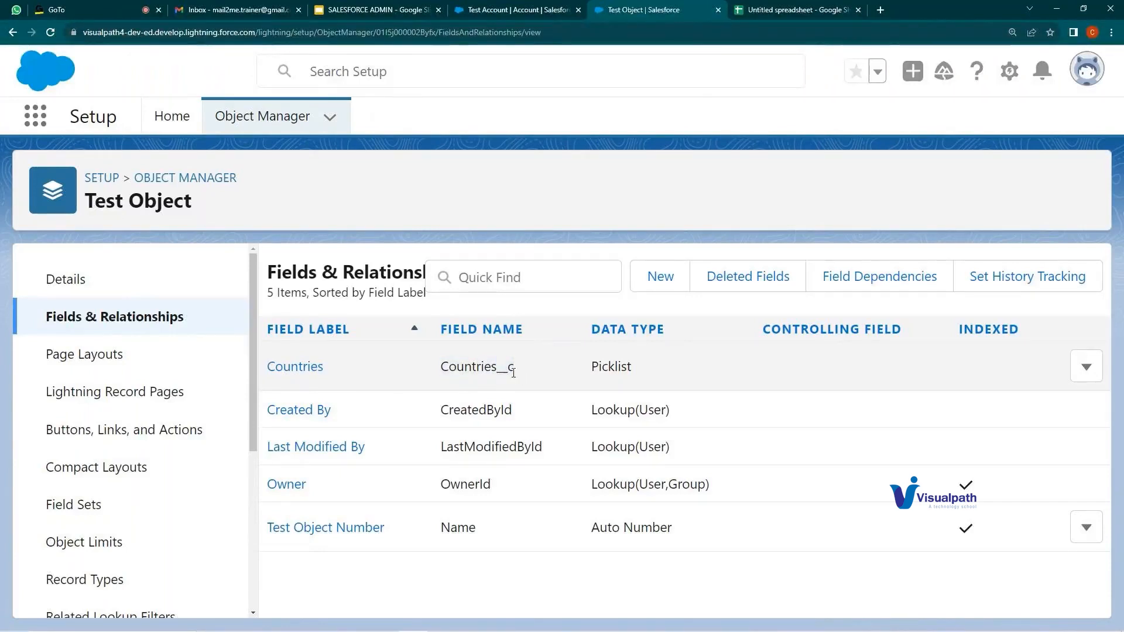
# - Look for the Countries field in the new Test Object record form, reloading the Test Objects list and reopening the form
pyautogui.click(461, 6)
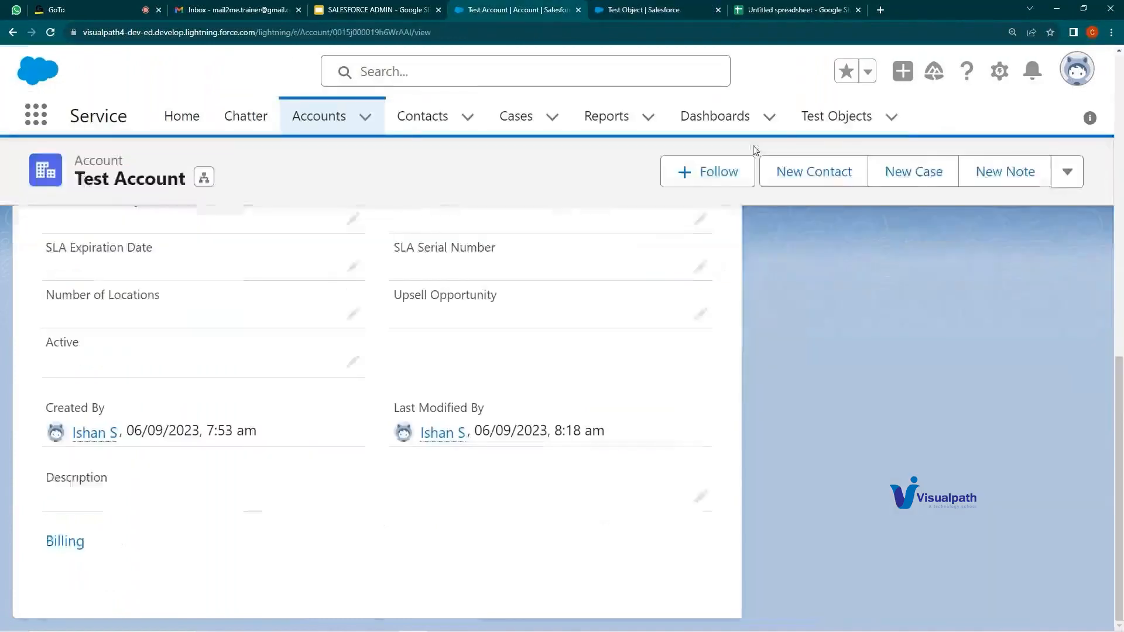
pyautogui.click(805, 119)
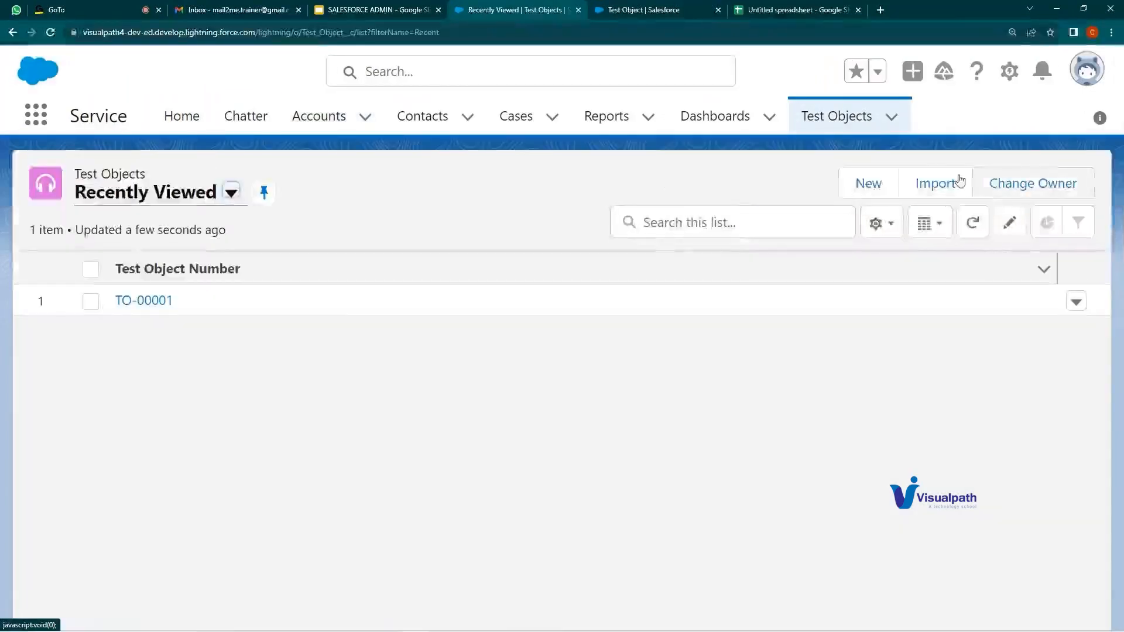
pyautogui.click(885, 181)
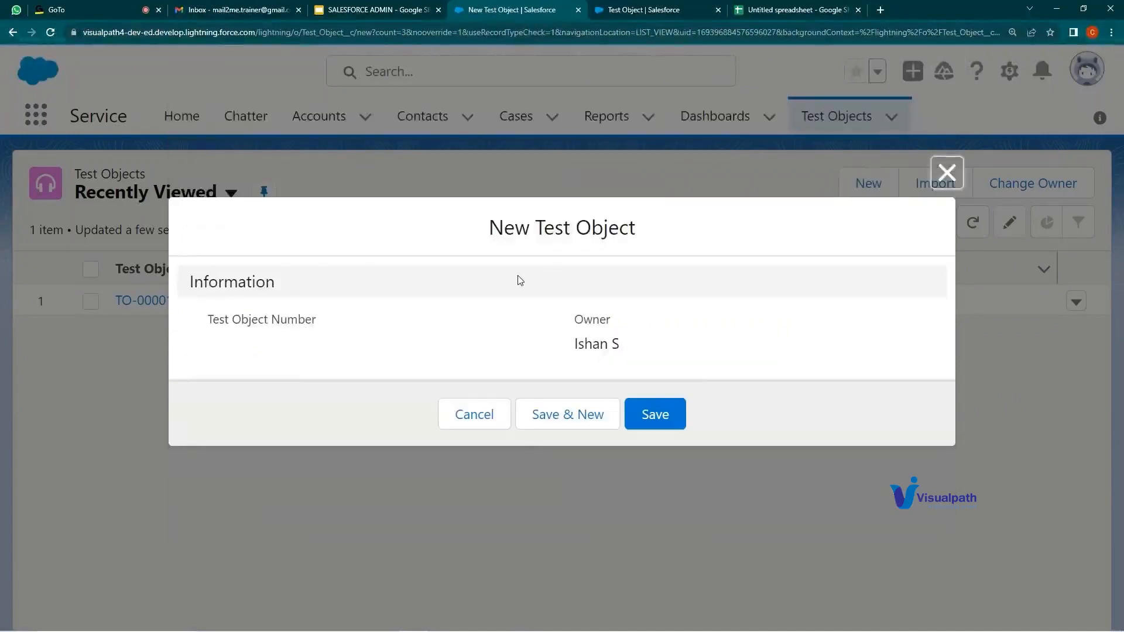
pyautogui.click(488, 409)
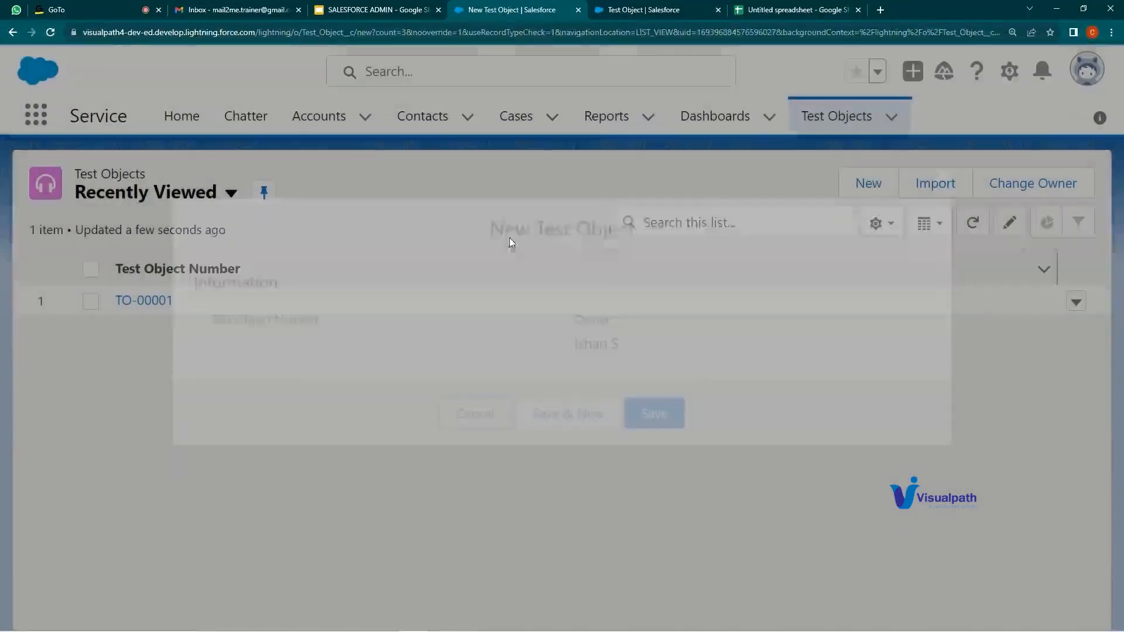
pyautogui.click(52, 37)
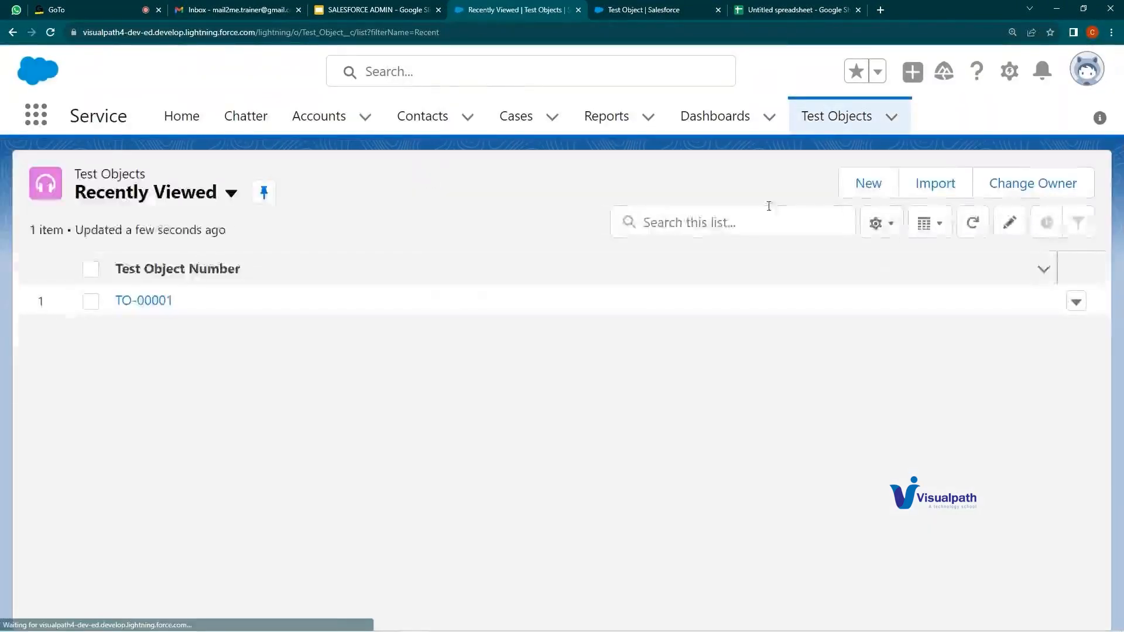
pyautogui.click(864, 184)
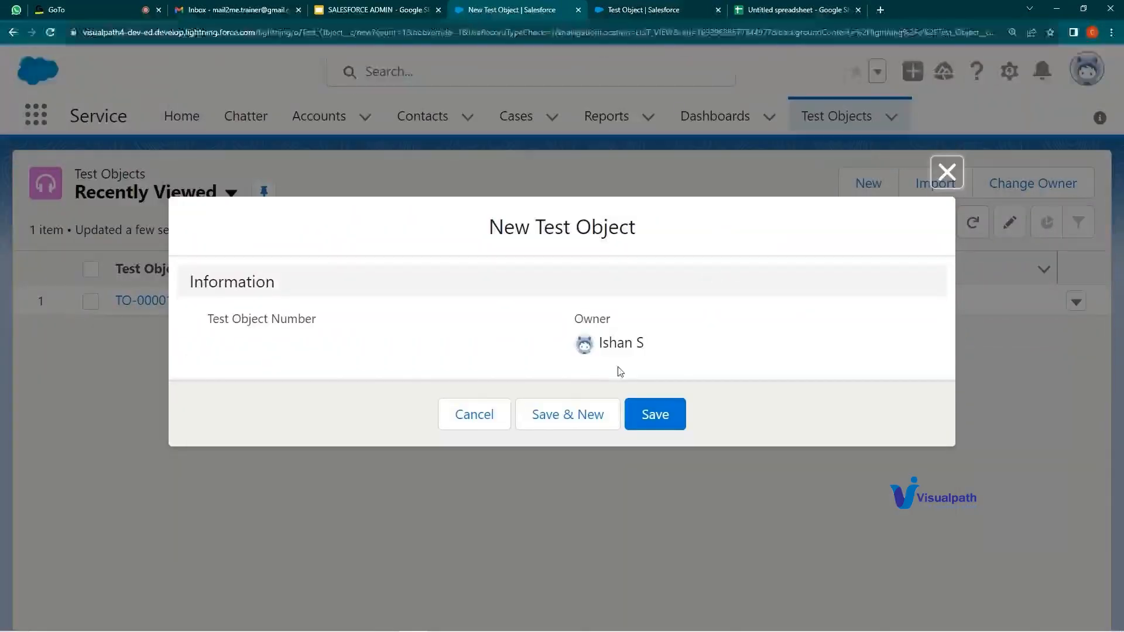
# - Check in the object's setup whether the Test Object page layout includes the Countries field
pyautogui.click(644, 9)
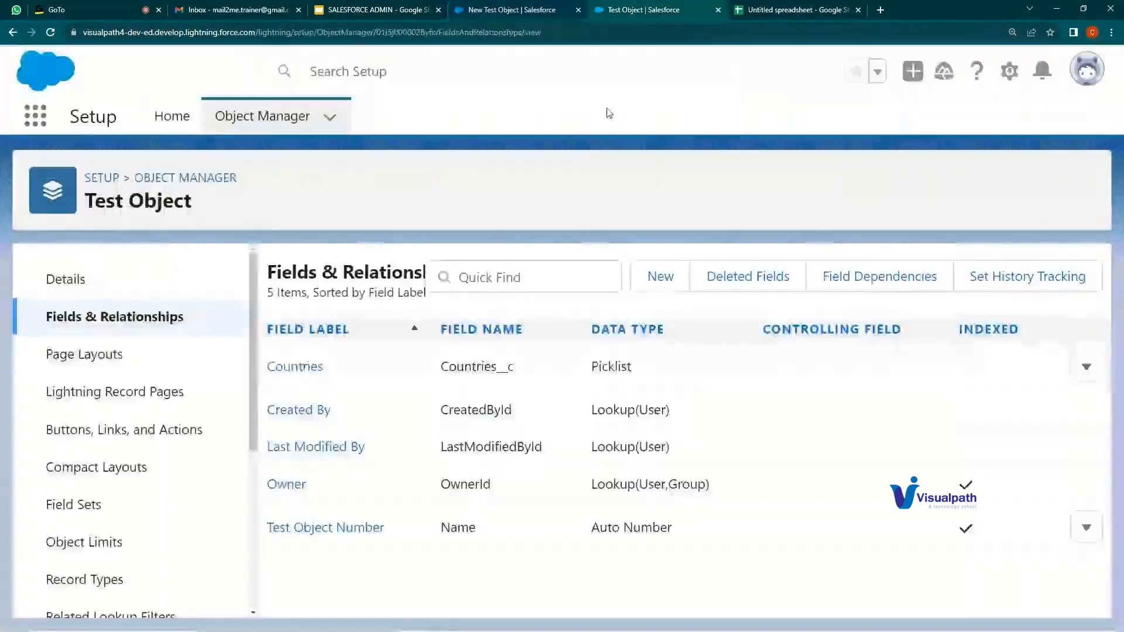
pyautogui.click(82, 355)
pyautogui.click(299, 367)
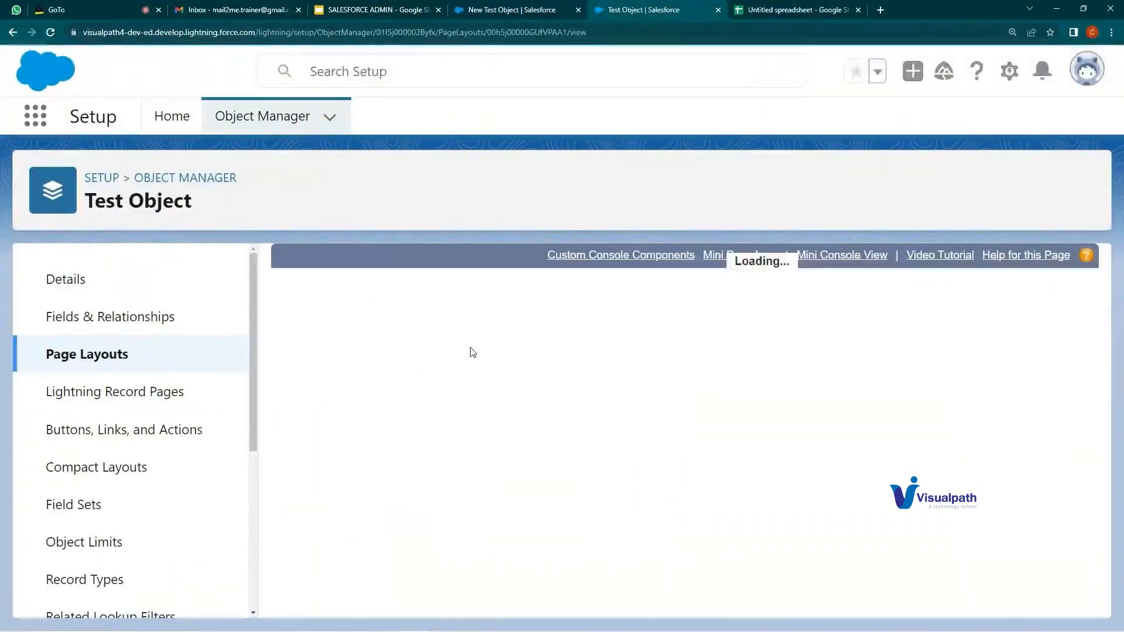
pyautogui.scroll(-5, 497, 445)
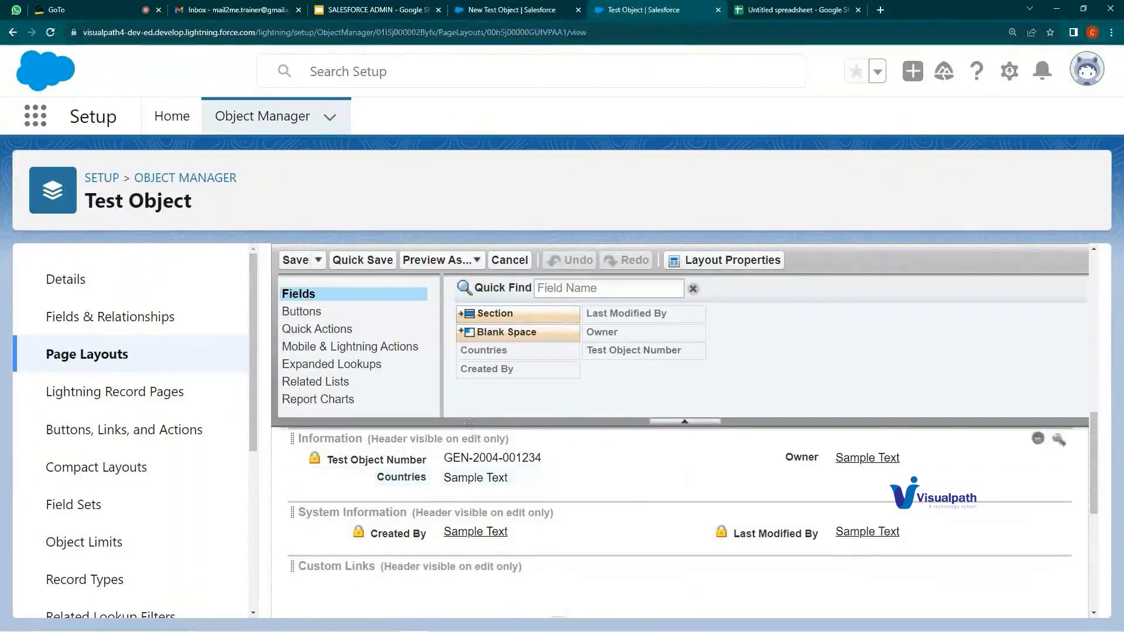
# - Open the Countries field for editing and review which profiles have it visible in field-level security
pyautogui.click(117, 316)
pyautogui.click(307, 369)
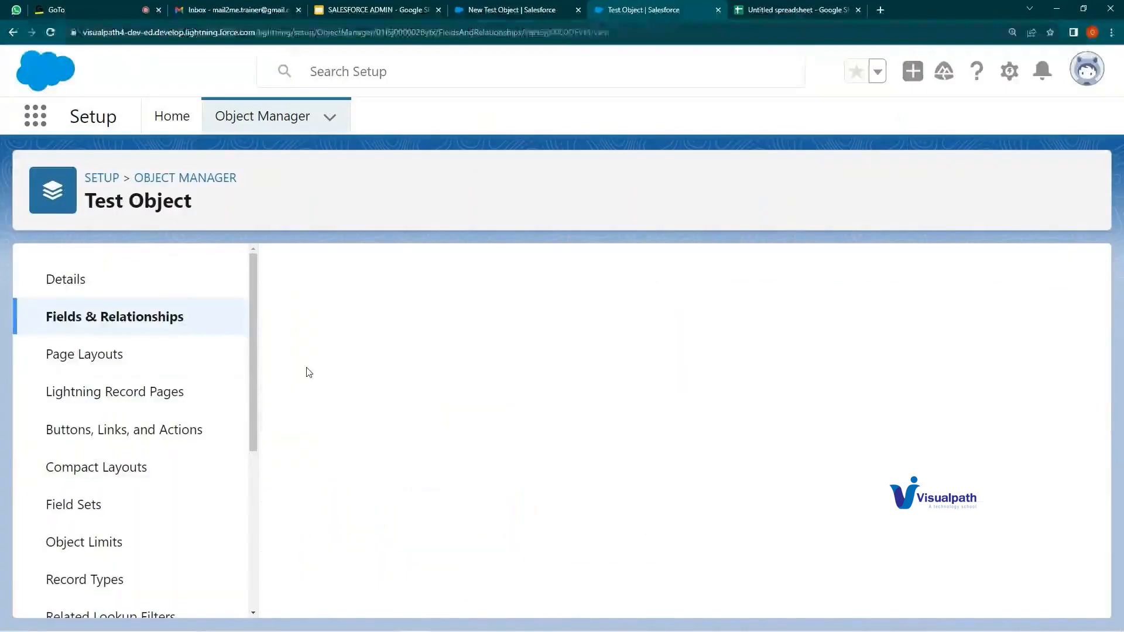
pyautogui.click(546, 363)
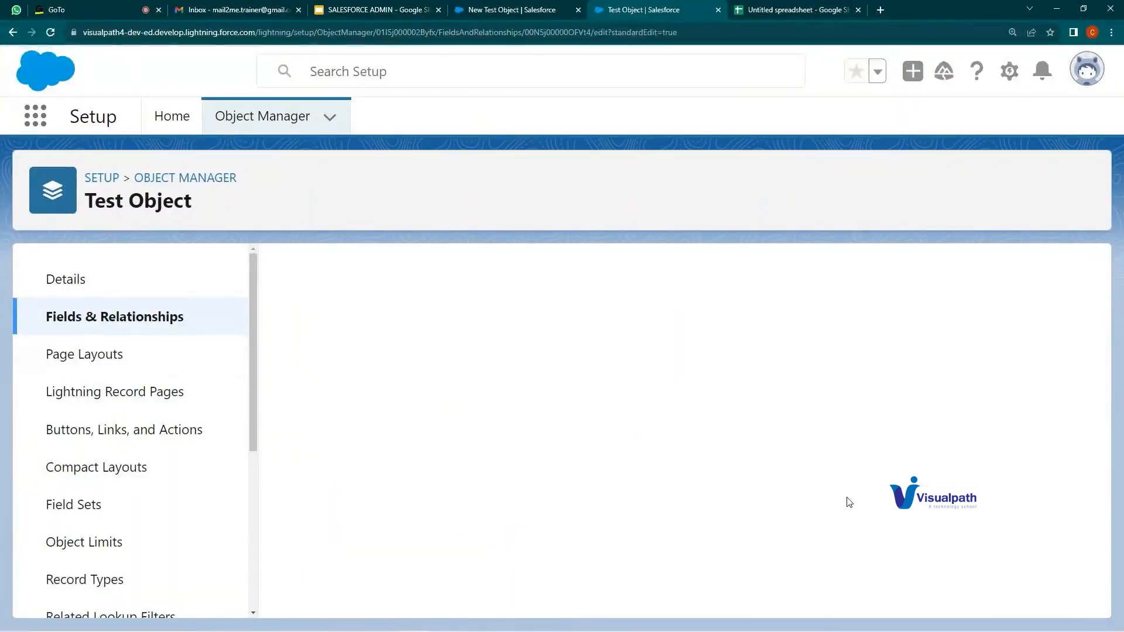
pyautogui.scroll(-9, 848, 502)
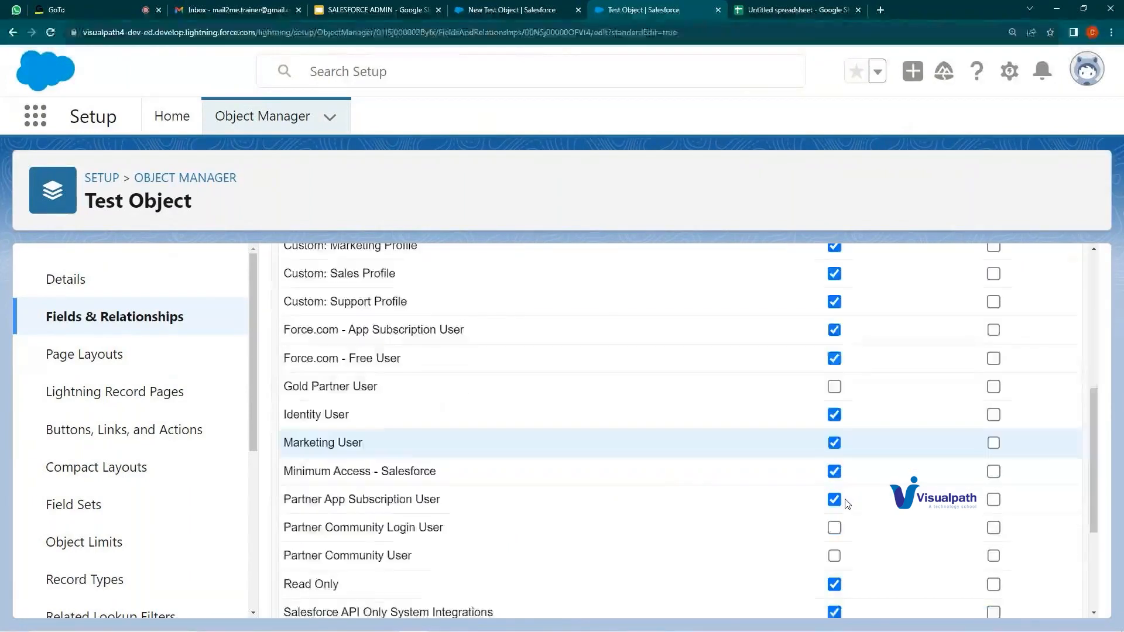
# - Cancel the open record form, start a new Test Object record again and inspect the Countries picklist options
pyautogui.click(512, 9)
pyautogui.click(495, 415)
pyautogui.click(831, 116)
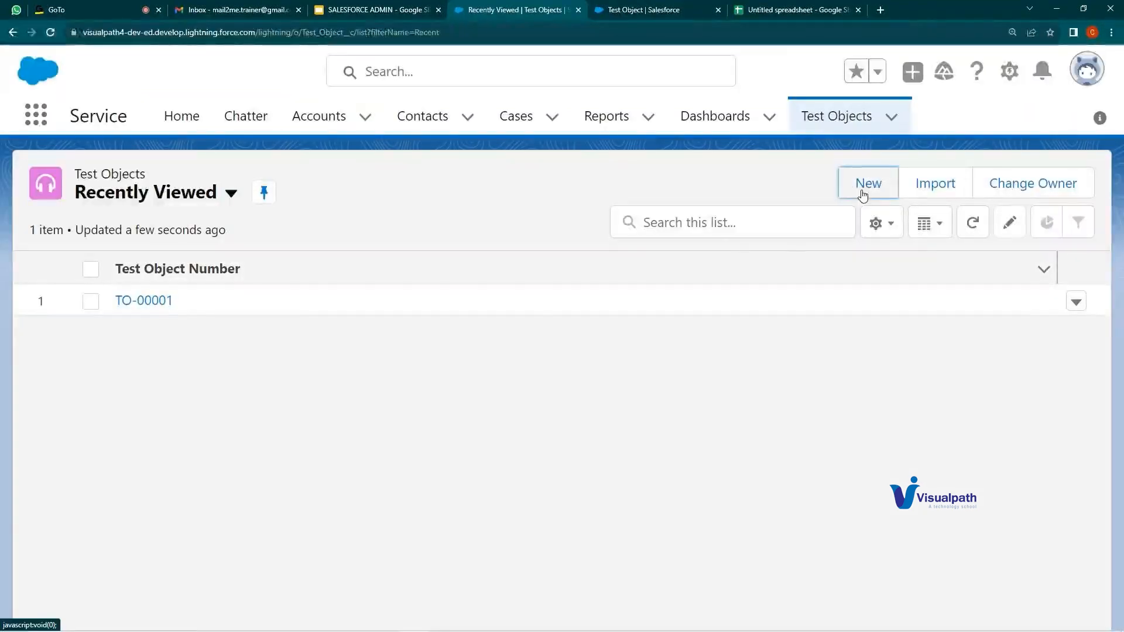
pyautogui.click(858, 197)
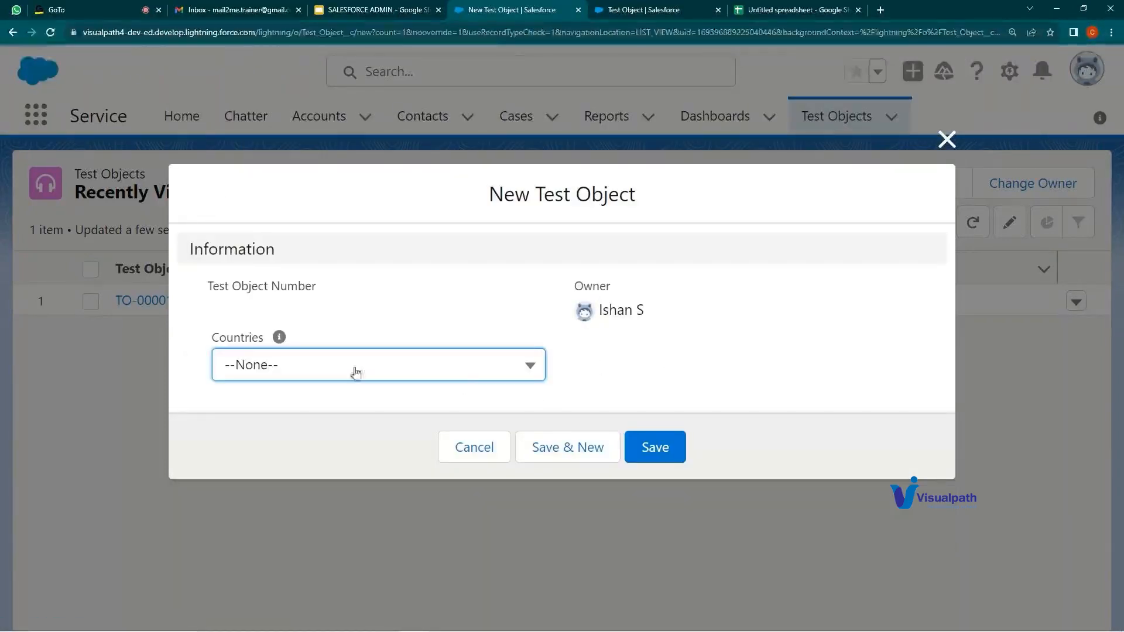
pyautogui.moveTo(211, 337); pyautogui.dragTo(255, 342)
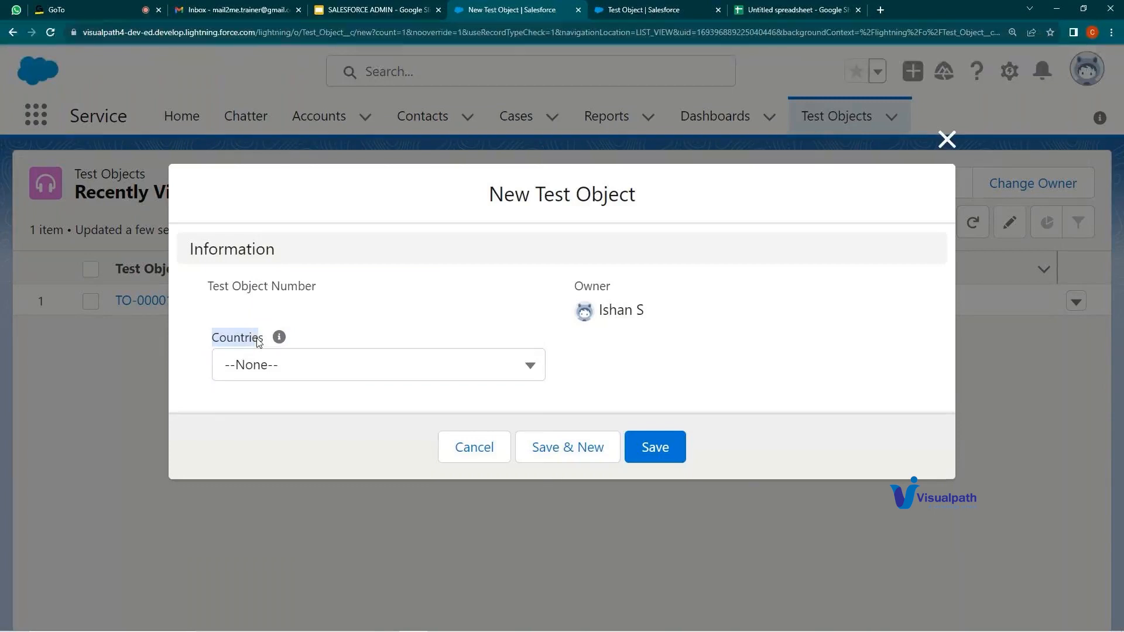
pyautogui.click(250, 347)
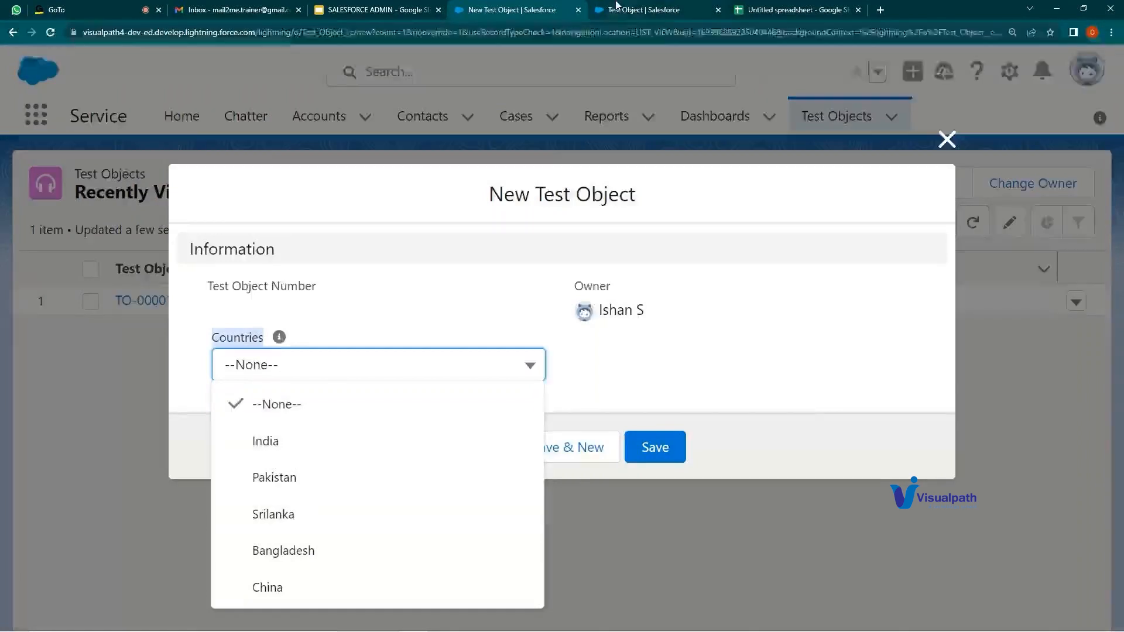
# - Return to the Test Object setup and view the API name in the Countries field definition
pyautogui.click(638, 9)
pyautogui.scroll(5, 468, 410)
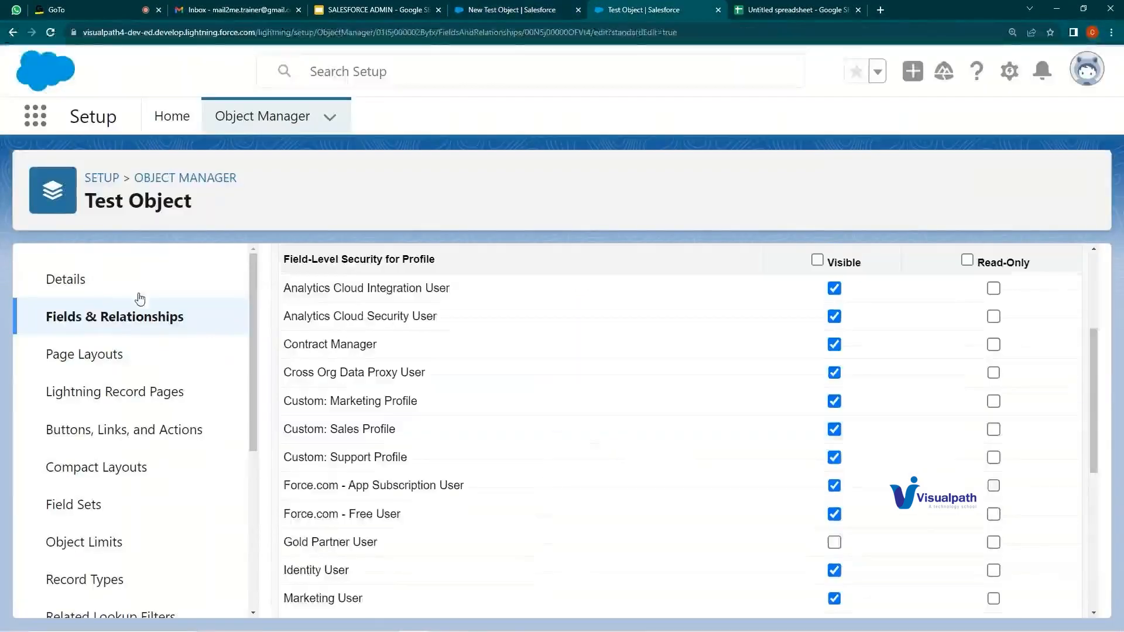
pyautogui.click(103, 315)
pyautogui.click(305, 366)
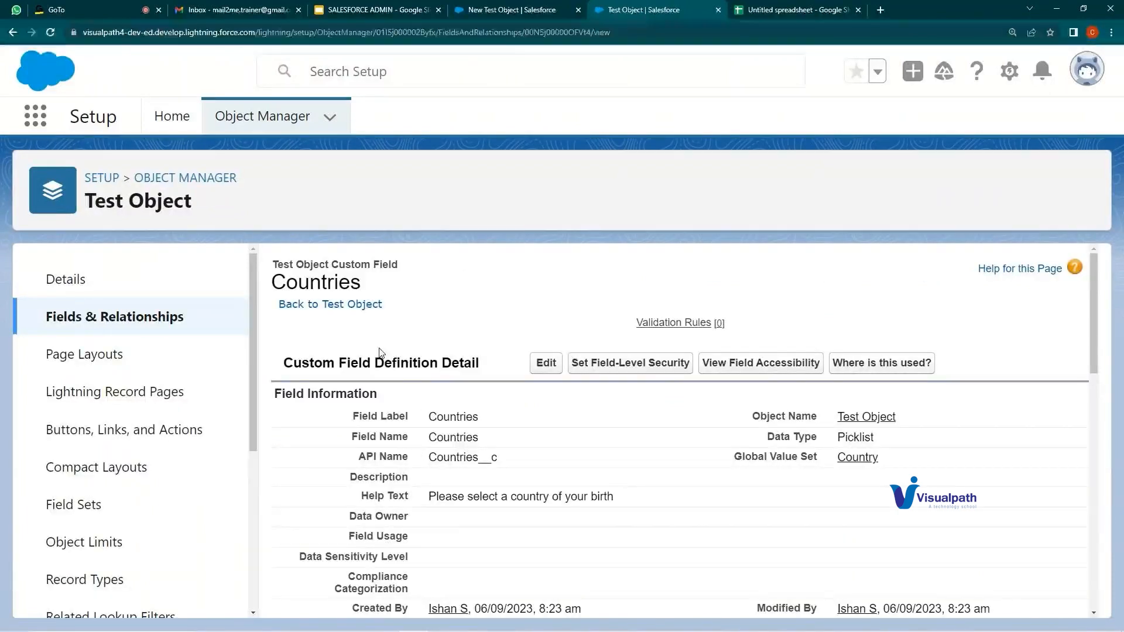
pyautogui.moveTo(426, 460); pyautogui.dragTo(499, 457)
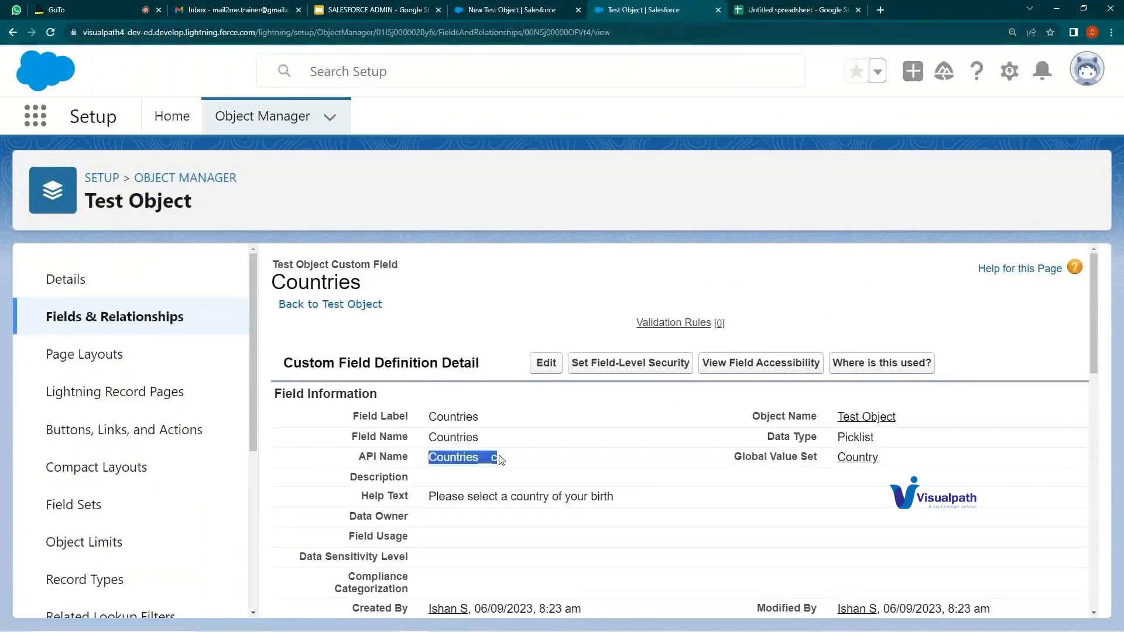
# - Show the Countries picklist values in the new Test Object record form, then close the list without choosing one
pyautogui.click(477, 10)
pyautogui.click(377, 364)
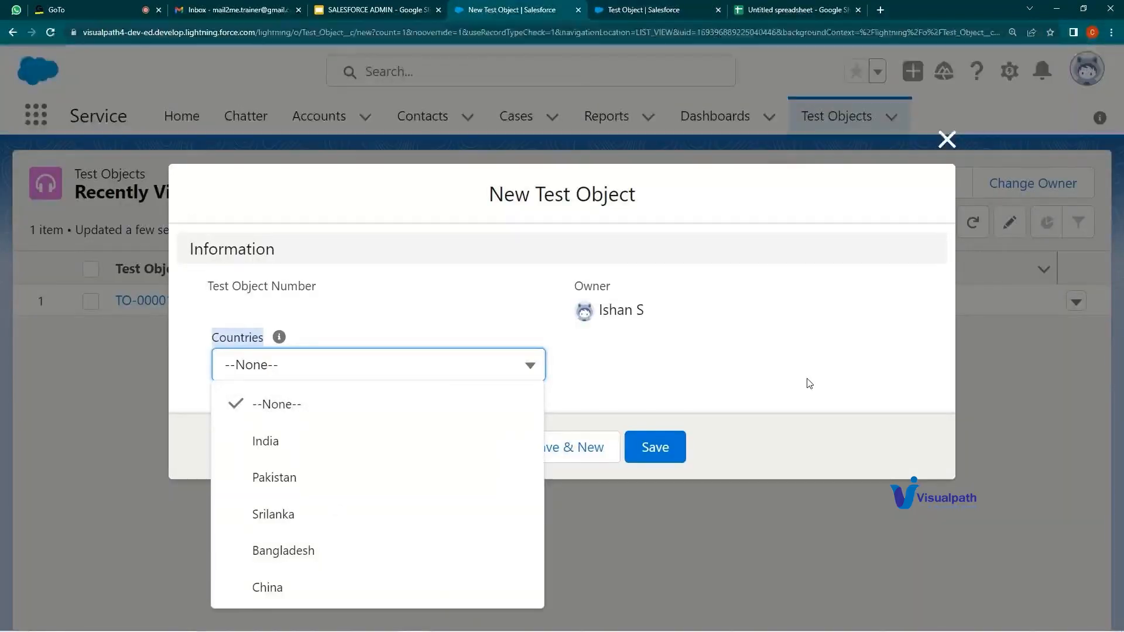
pyautogui.click(850, 433)
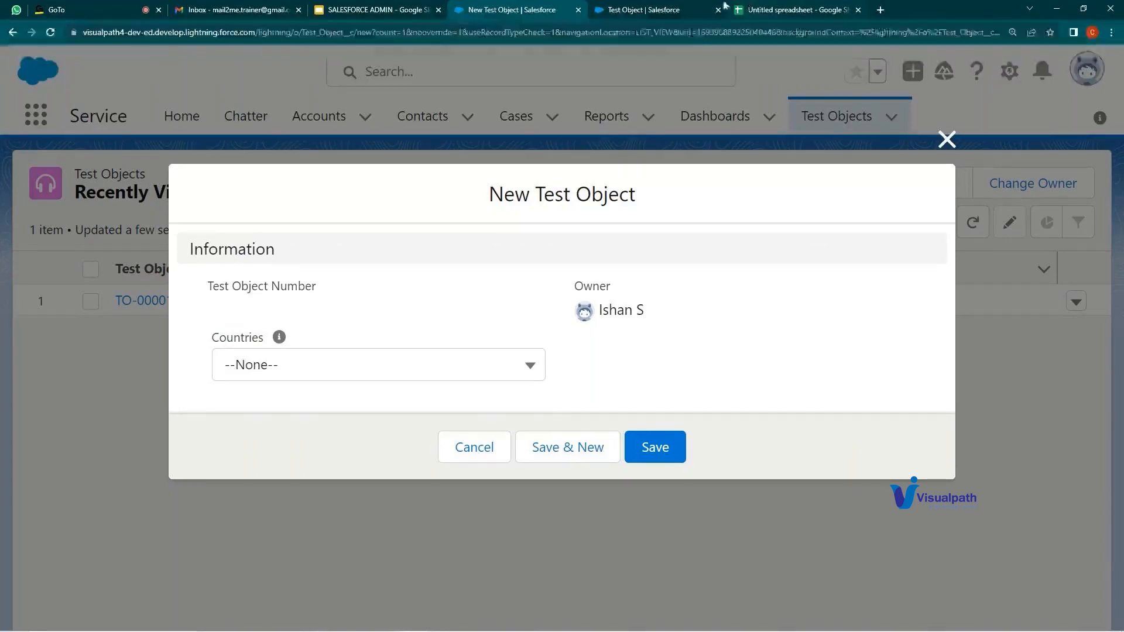
# - Start a new custom field in the Test Object setup with the Picklist (Multi-Select) data type and continue to the details
pyautogui.click(724, 6)
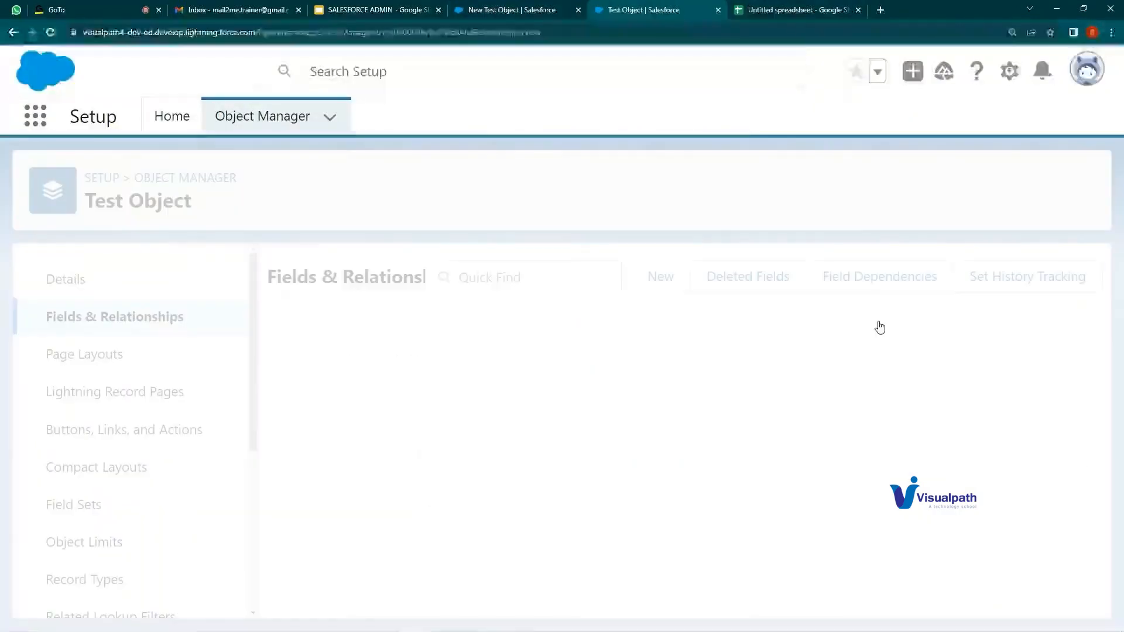
pyautogui.click(660, 276)
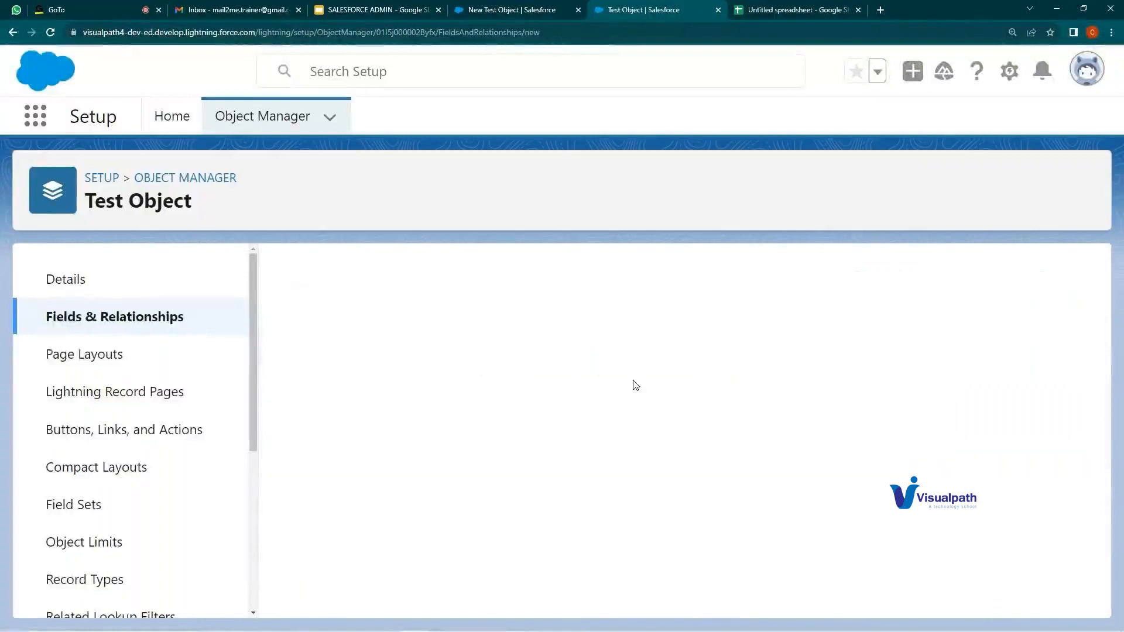
pyautogui.scroll(-1, 512, 447)
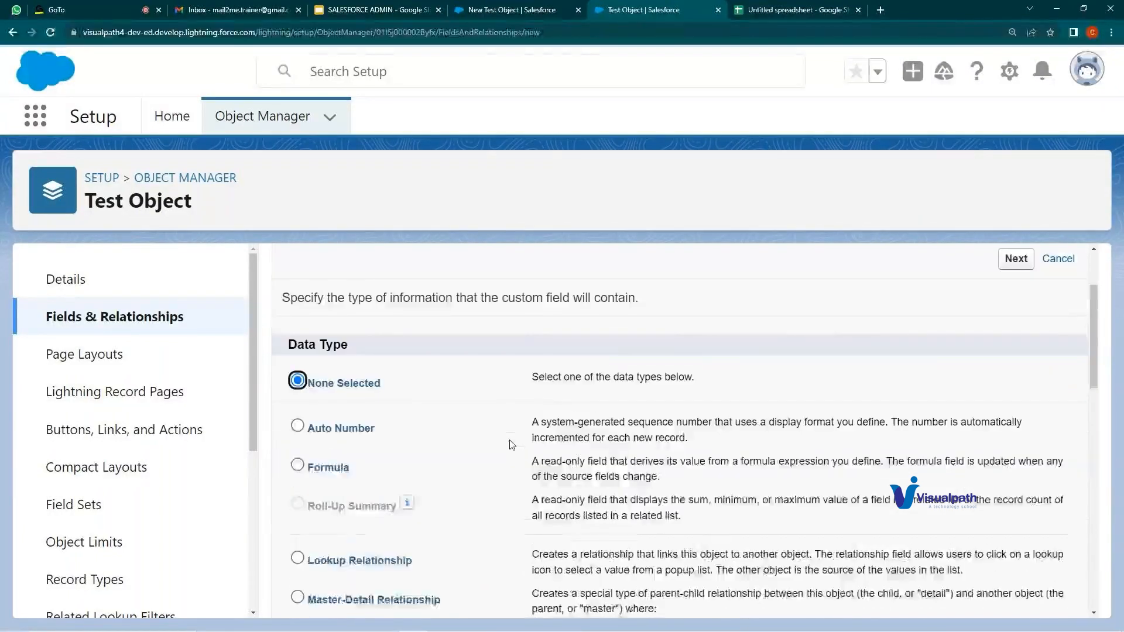
pyautogui.scroll(-2, 509, 444)
pyautogui.scroll(-3, 335, 495)
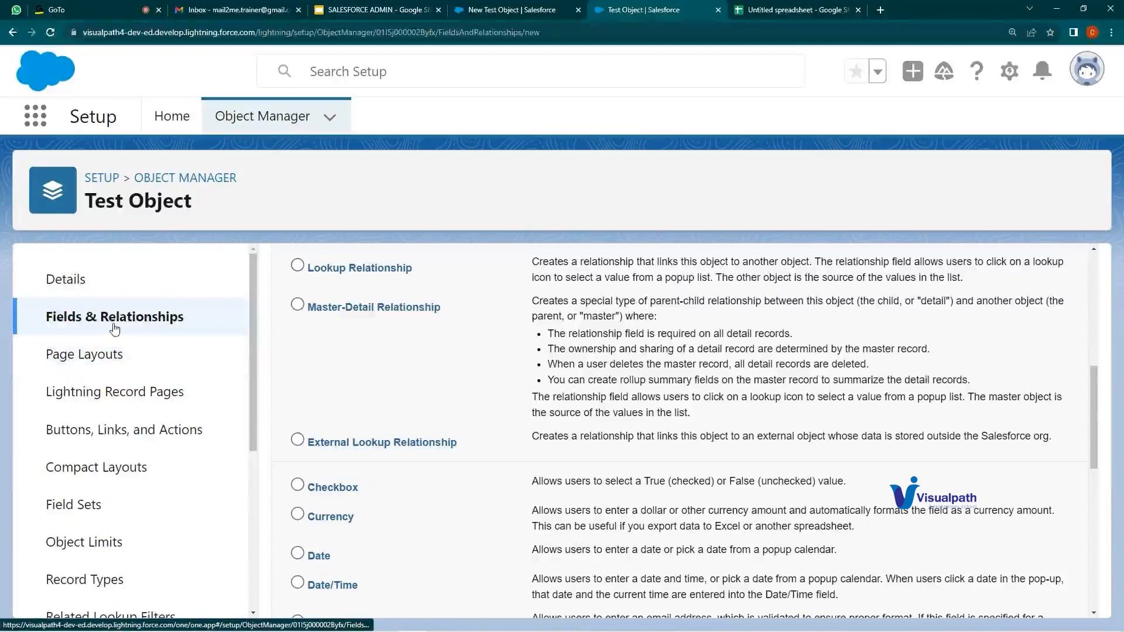
pyautogui.scroll(-1, 421, 466)
pyautogui.scroll(-7, 424, 471)
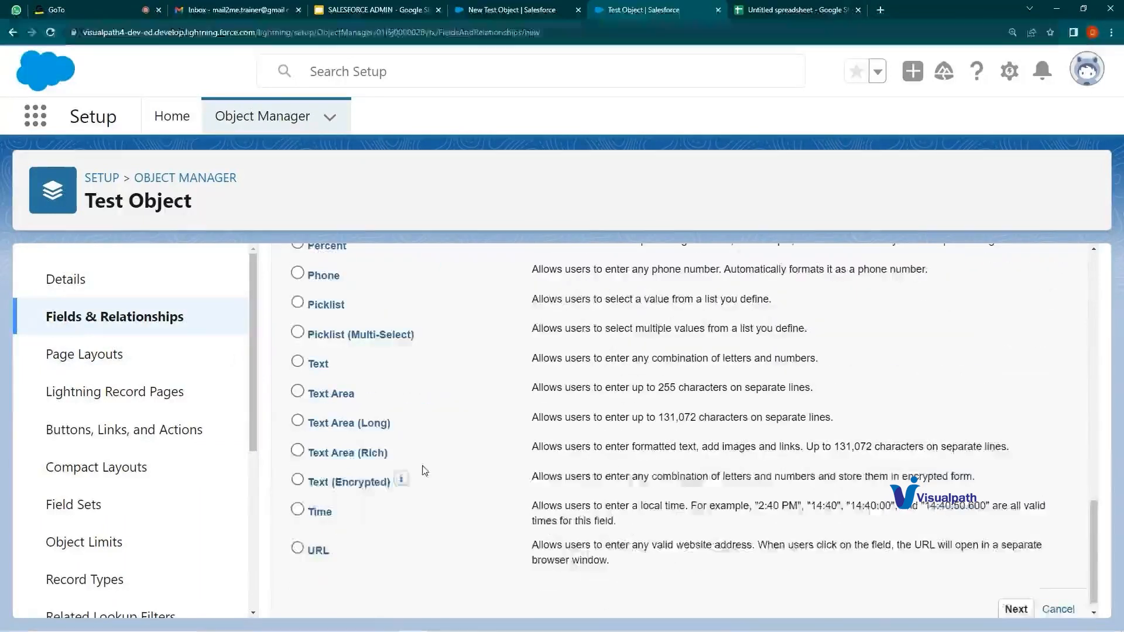
pyautogui.scroll(5, 974, 554)
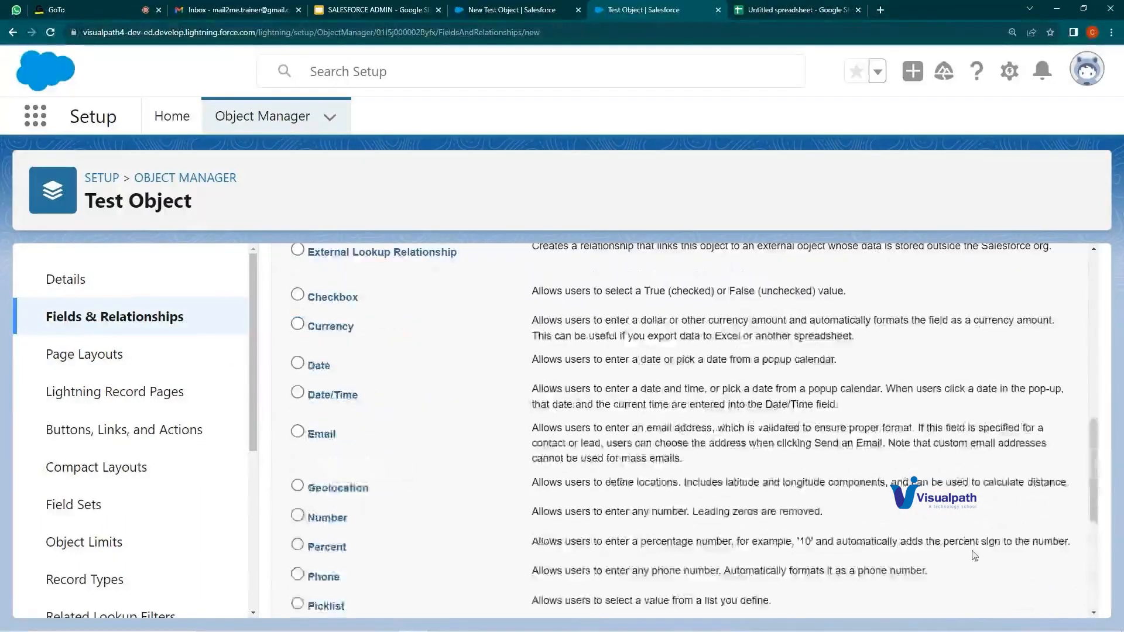
pyautogui.scroll(10, 974, 555)
pyautogui.click(1016, 375)
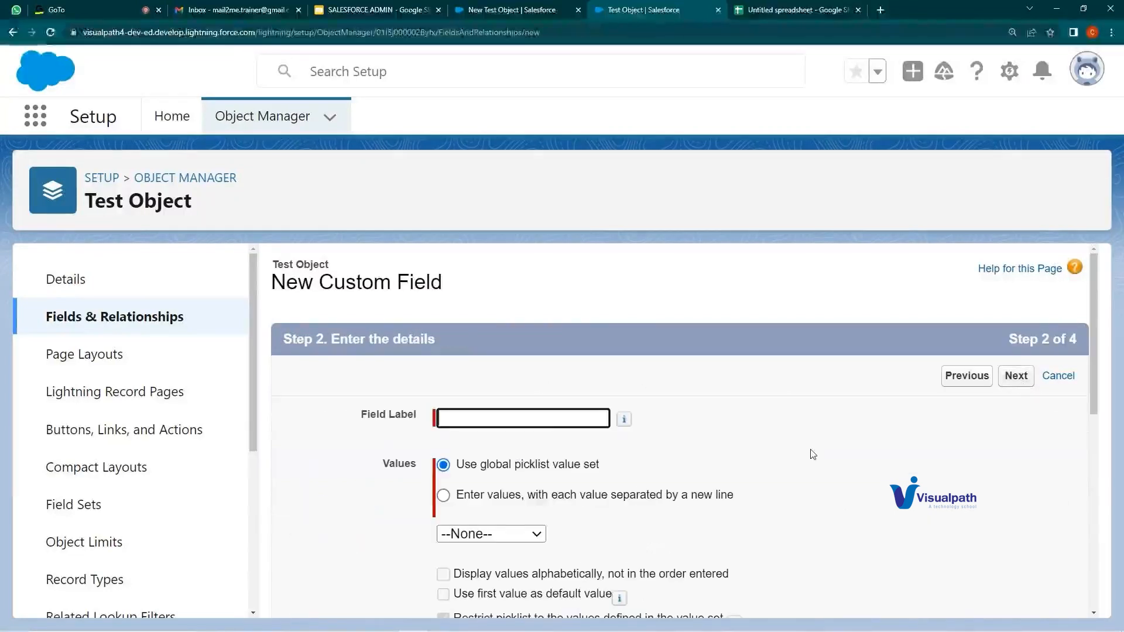
# - Label the field Select Multiple Countries and assign it the Country global picklist value set
pyautogui.click(552, 417)
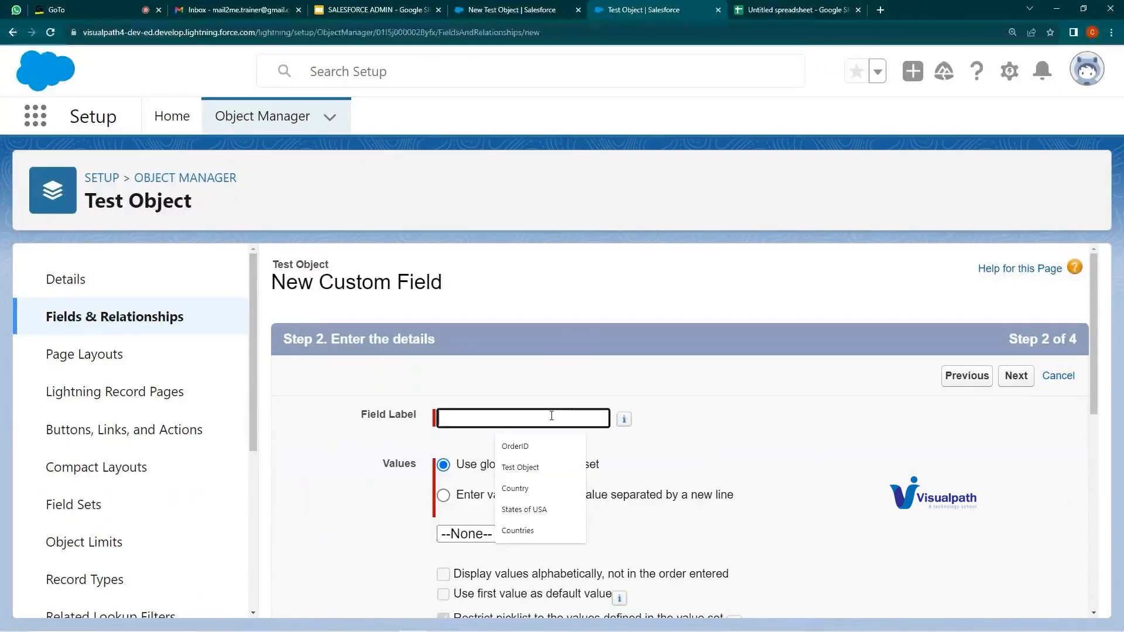
pyautogui.write('Select ')
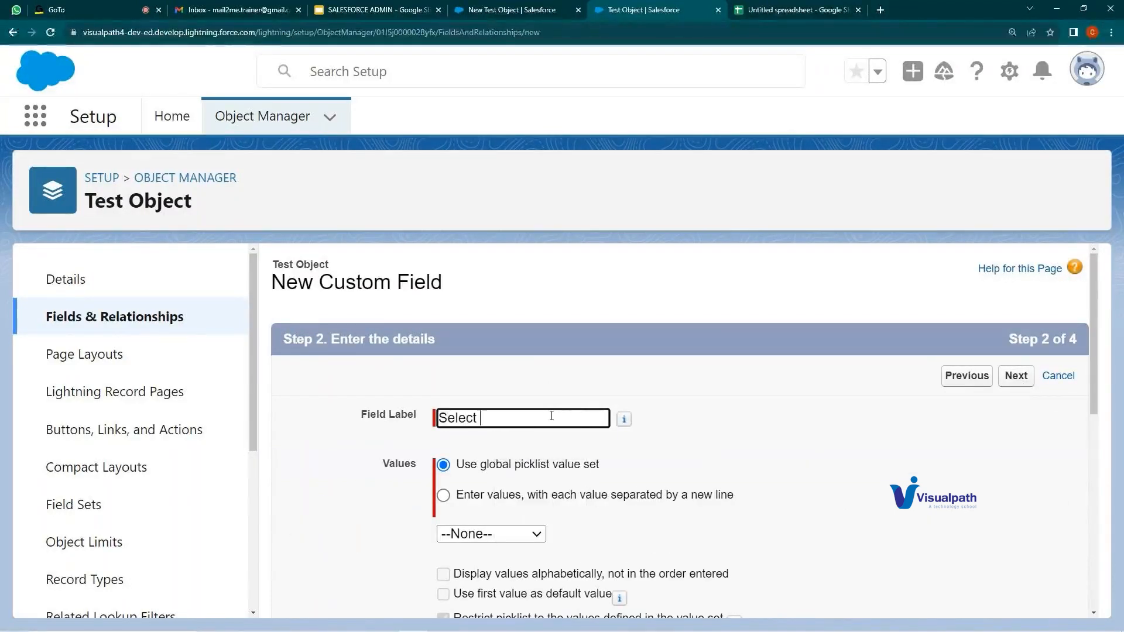
pyautogui.write('Multiple Cou')
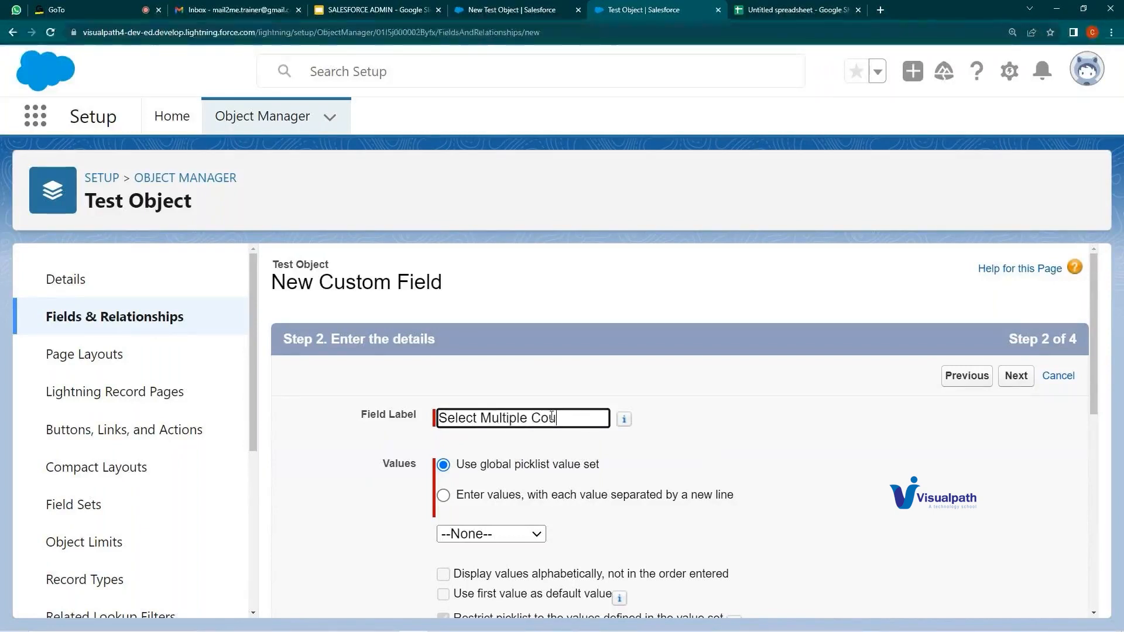
pyautogui.write('ntries')
pyautogui.scroll(-1, 579, 459)
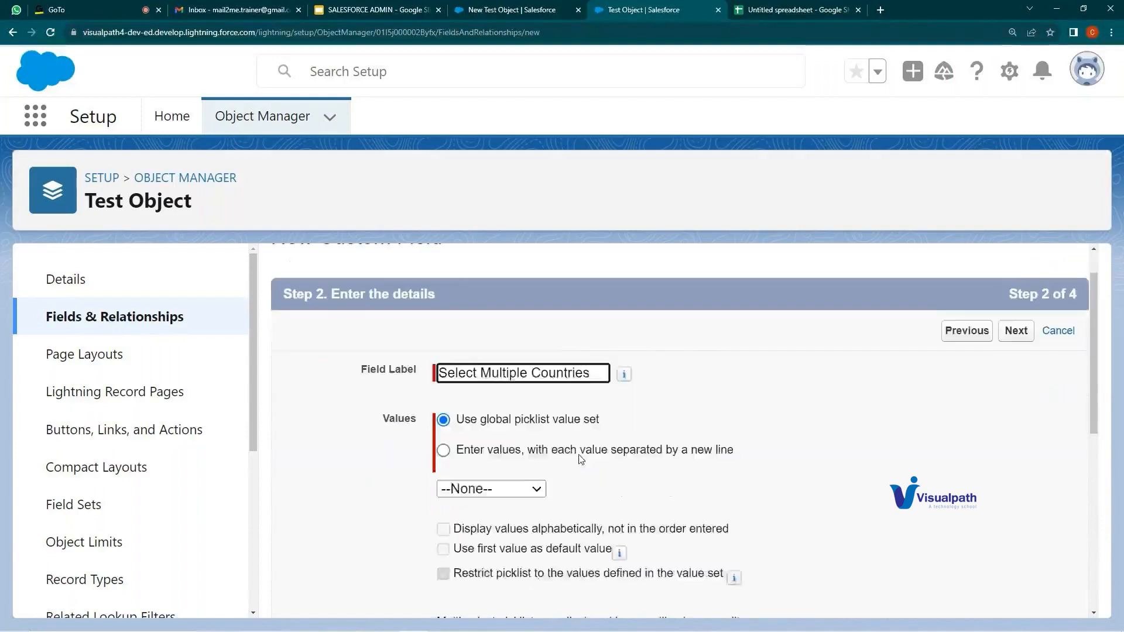
pyautogui.scroll(-1, 579, 460)
pyautogui.click(491, 475)
pyautogui.click(511, 501)
# - Set the number of visible lines for the multi-select picklist to 2
pyautogui.scroll(-6, 643, 456)
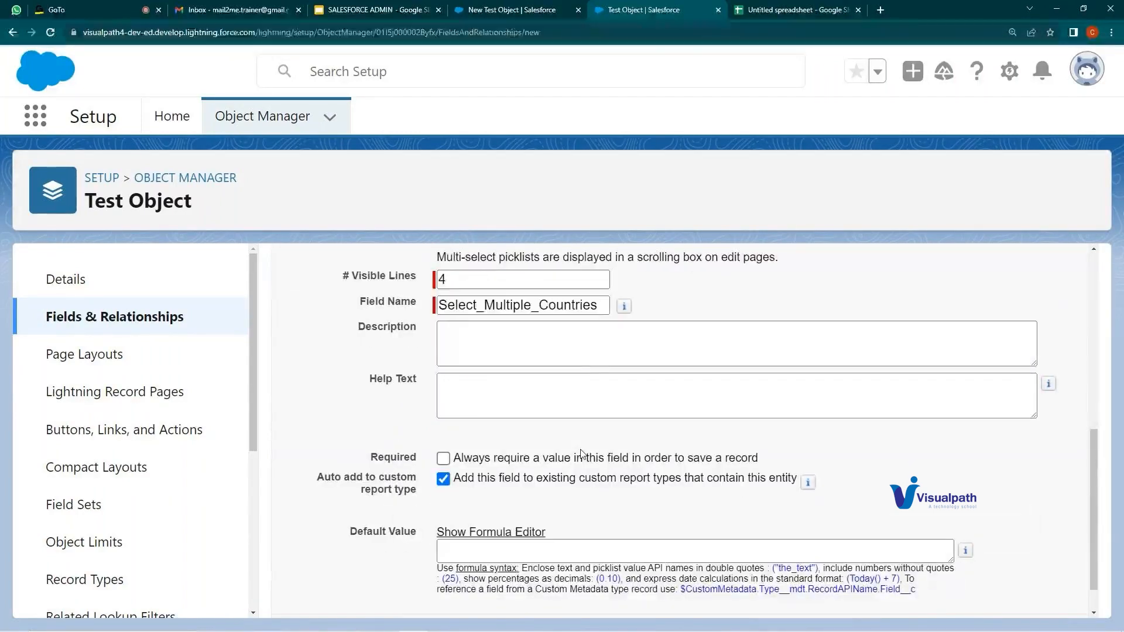
pyautogui.scroll(3, 619, 457)
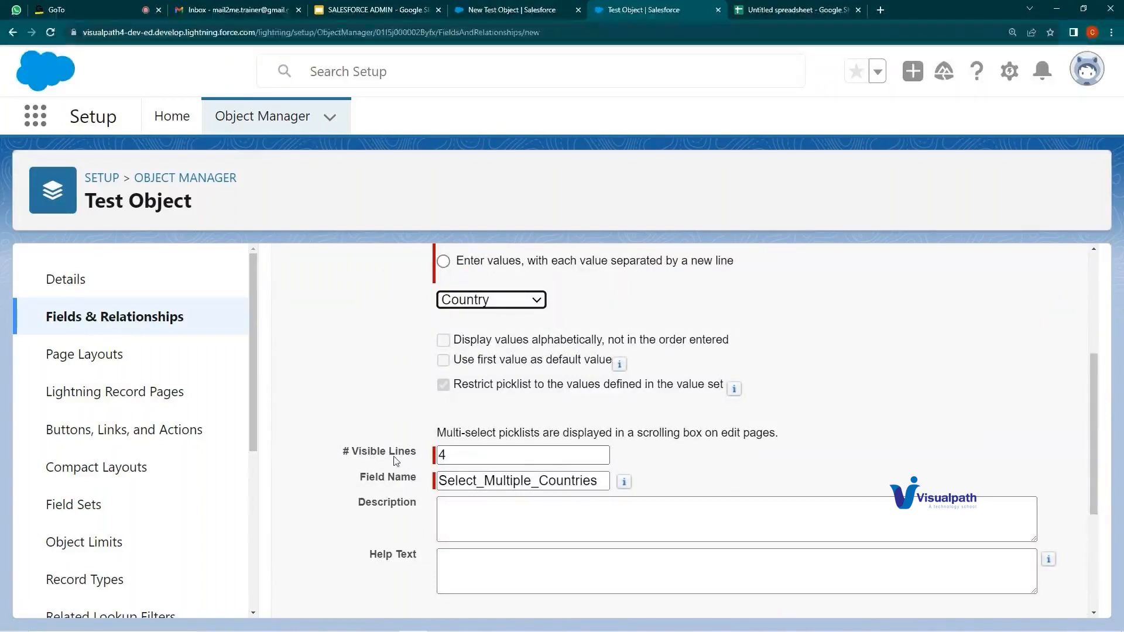
pyautogui.click(509, 296)
pyautogui.click(455, 451)
pyautogui.press('BackSpace')
pyautogui.write('2')
pyautogui.click(762, 380)
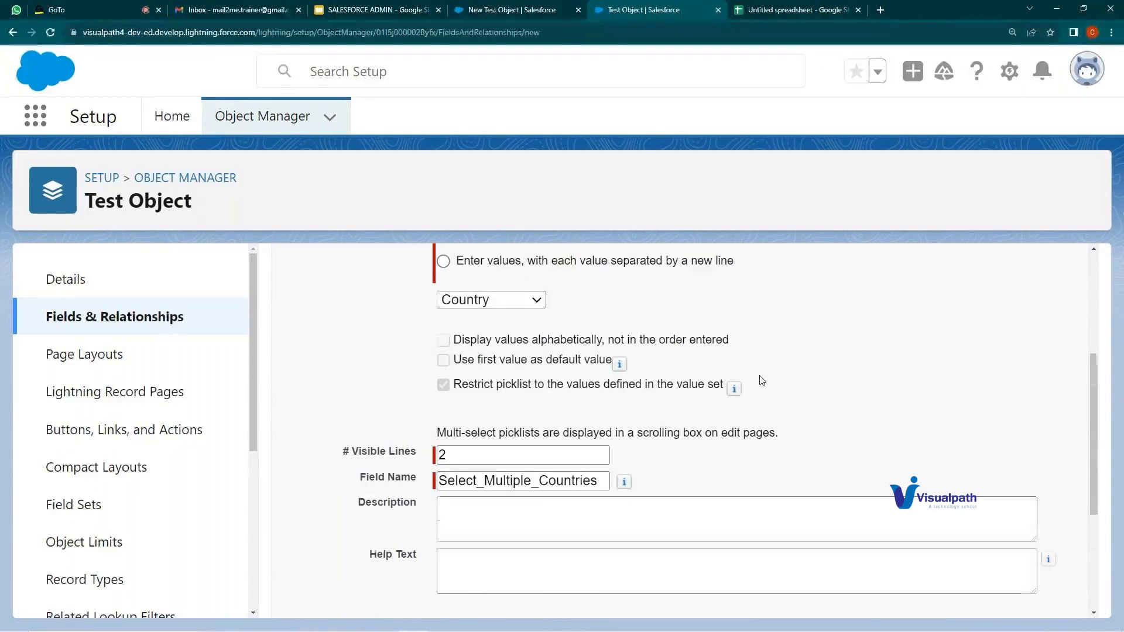
# - Enter the help text "Please Select Birth and Work Country" and submit the field details
pyautogui.scroll(-3, 762, 381)
pyautogui.moveTo(419, 303); pyautogui.dragTo(598, 310)
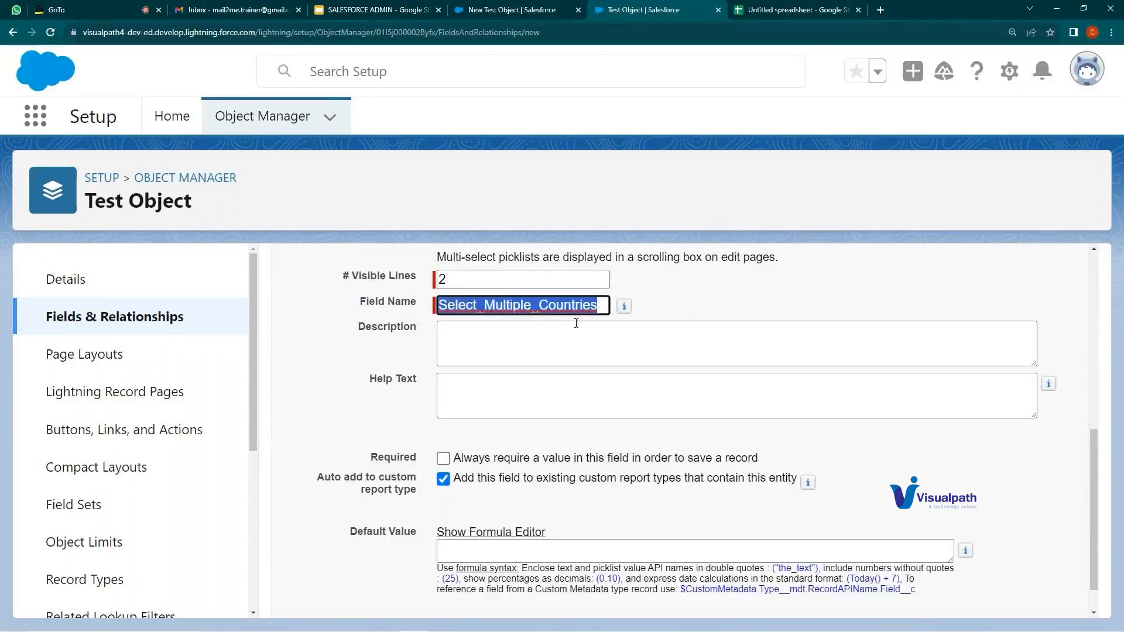
pyautogui.click(478, 397)
pyautogui.write('Please Select Birth and')
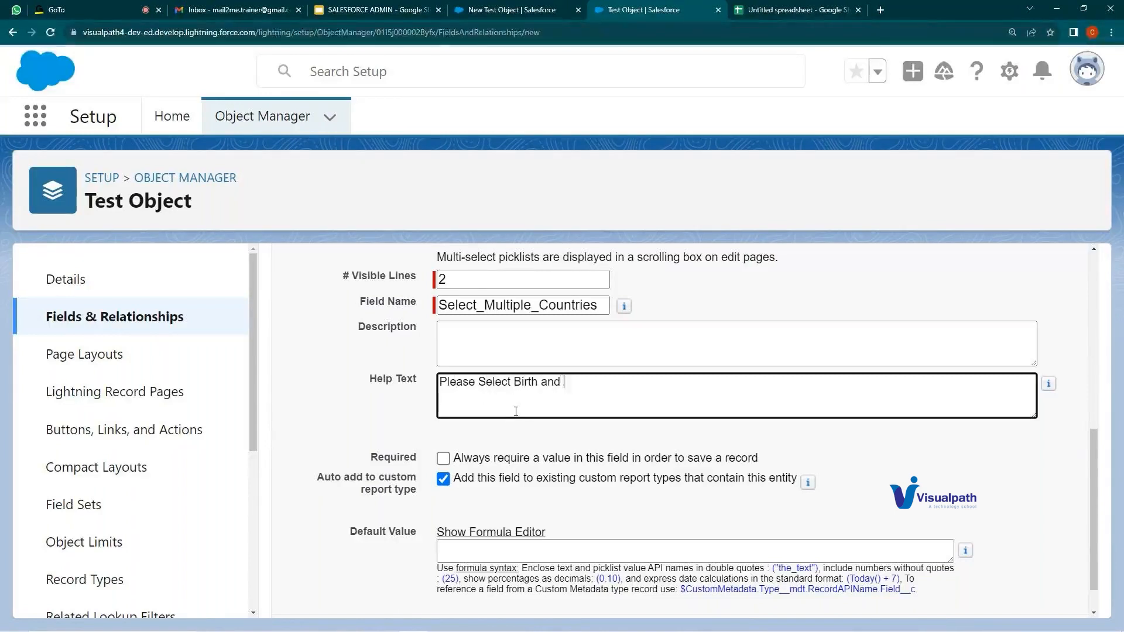
pyautogui.write(' R')
pyautogui.press('BackSpace')
pyautogui.write('Work Country')
pyautogui.scroll(-1, 541, 454)
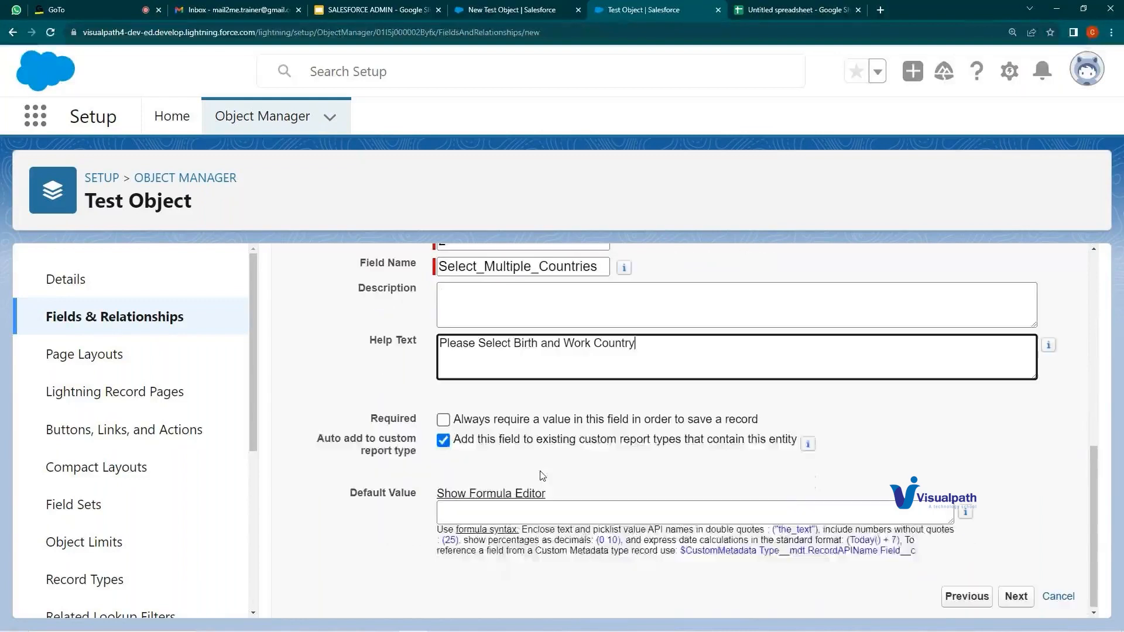
pyautogui.click(1015, 594)
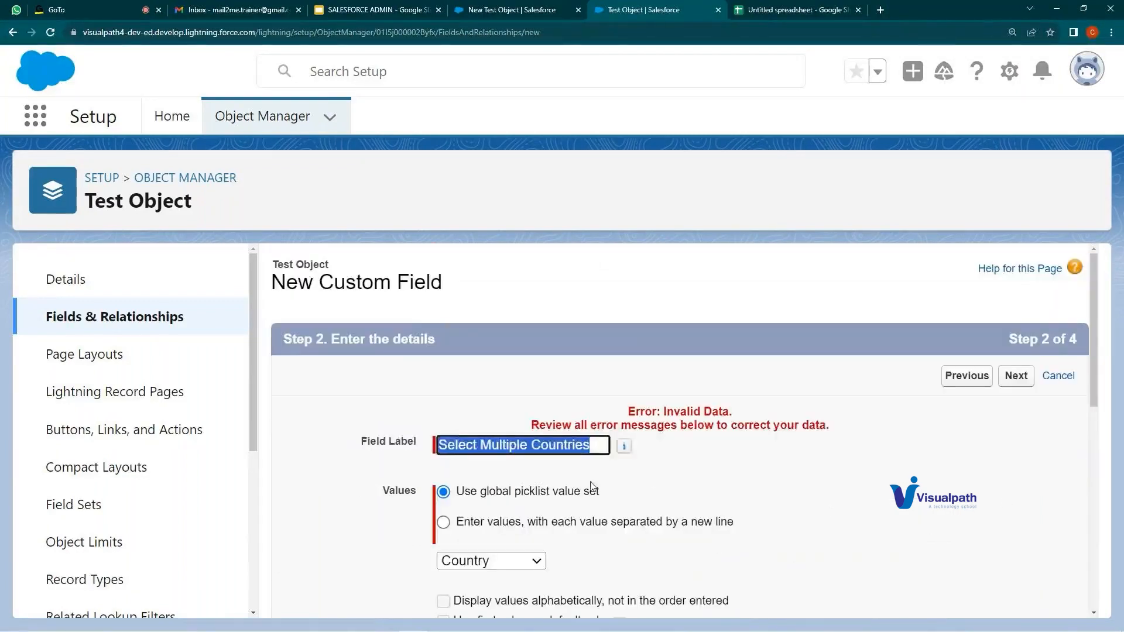
# - Review the field details error and set the number of visible lines to 3
pyautogui.scroll(-1, 573, 480)
pyautogui.scroll(-2, 572, 479)
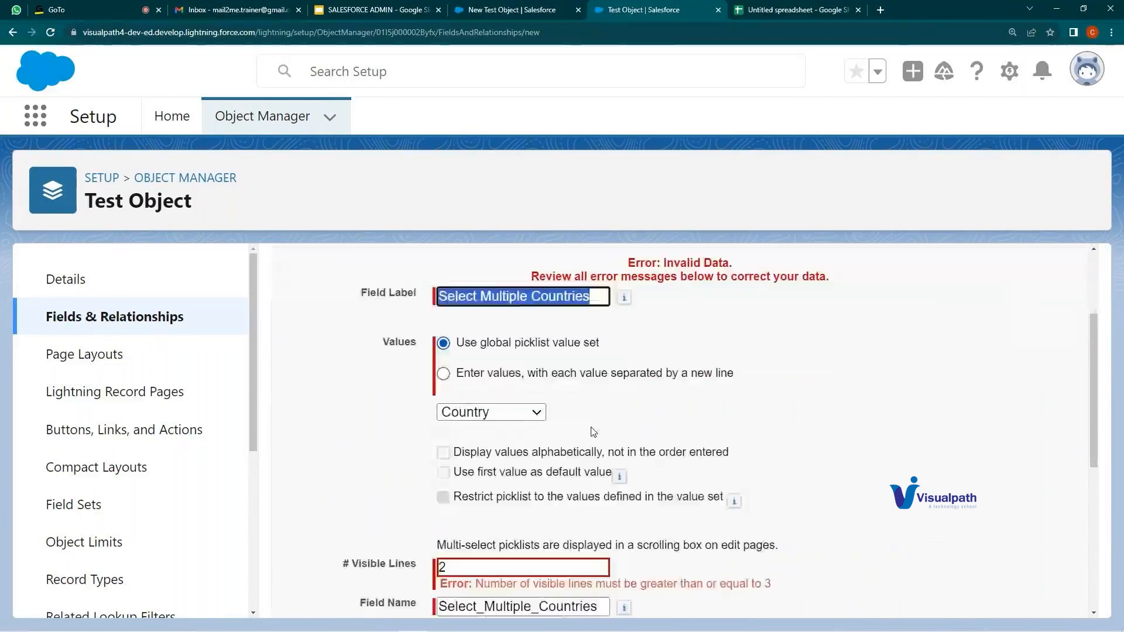
pyautogui.moveTo(550, 556); pyautogui.dragTo(773, 561)
pyautogui.scroll(-1, 604, 492)
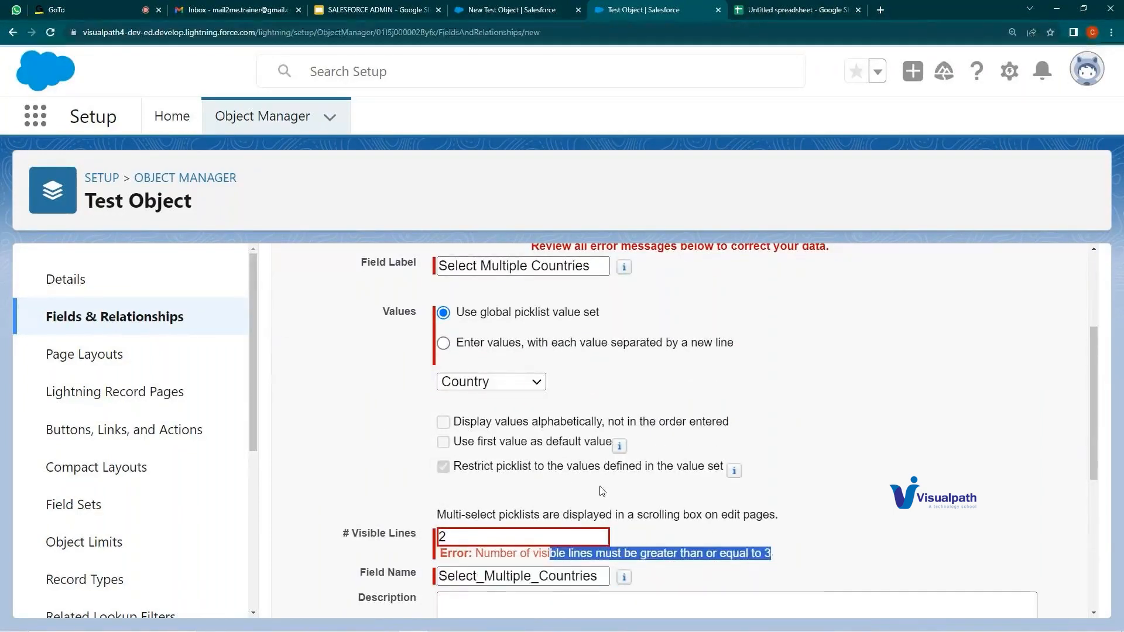
pyautogui.click(565, 482)
pyautogui.press('BackSpace')
pyautogui.write('3')
pyautogui.click(867, 411)
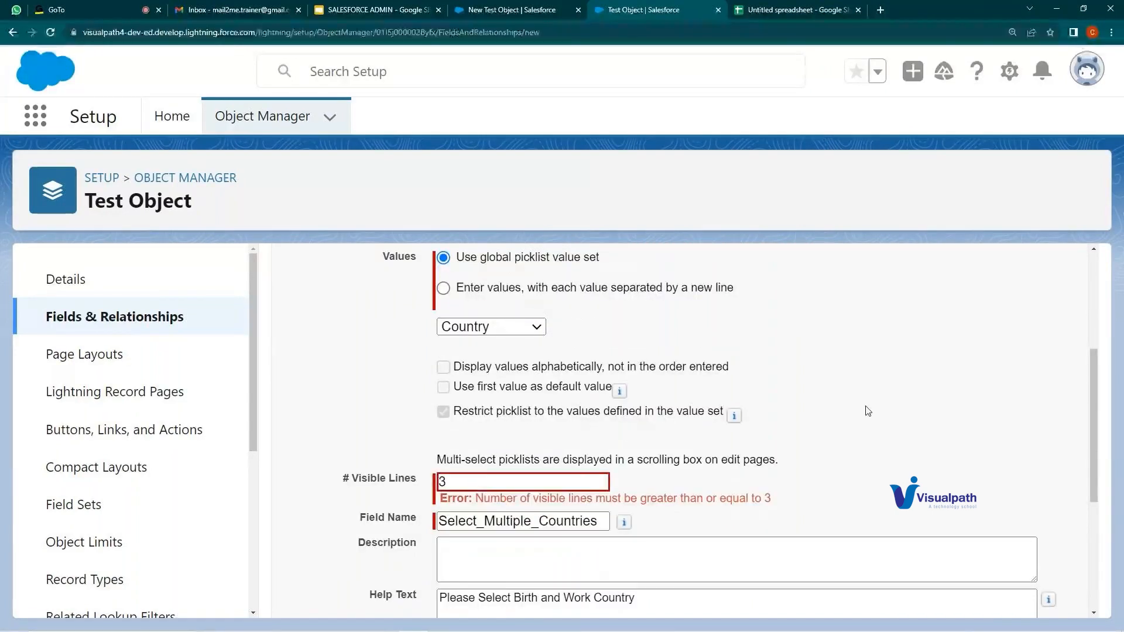
# - Continue with the default field-level security and page layout settings and save the Select Multiple Countries field
pyautogui.scroll(4, 868, 411)
pyautogui.moveTo(619, 447)
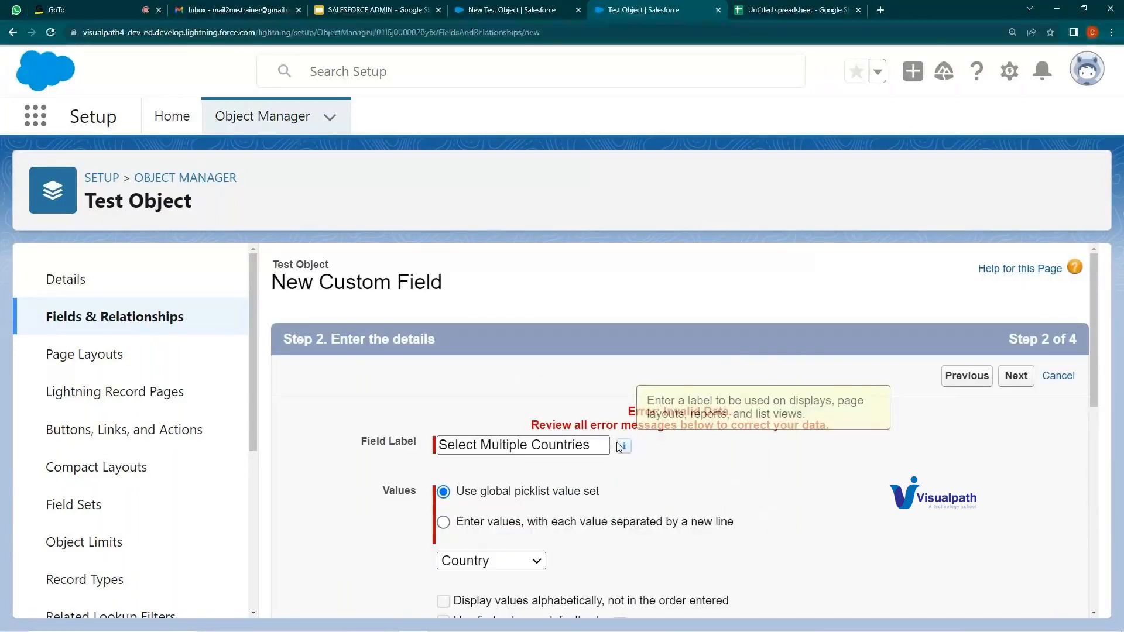
pyautogui.click(1023, 383)
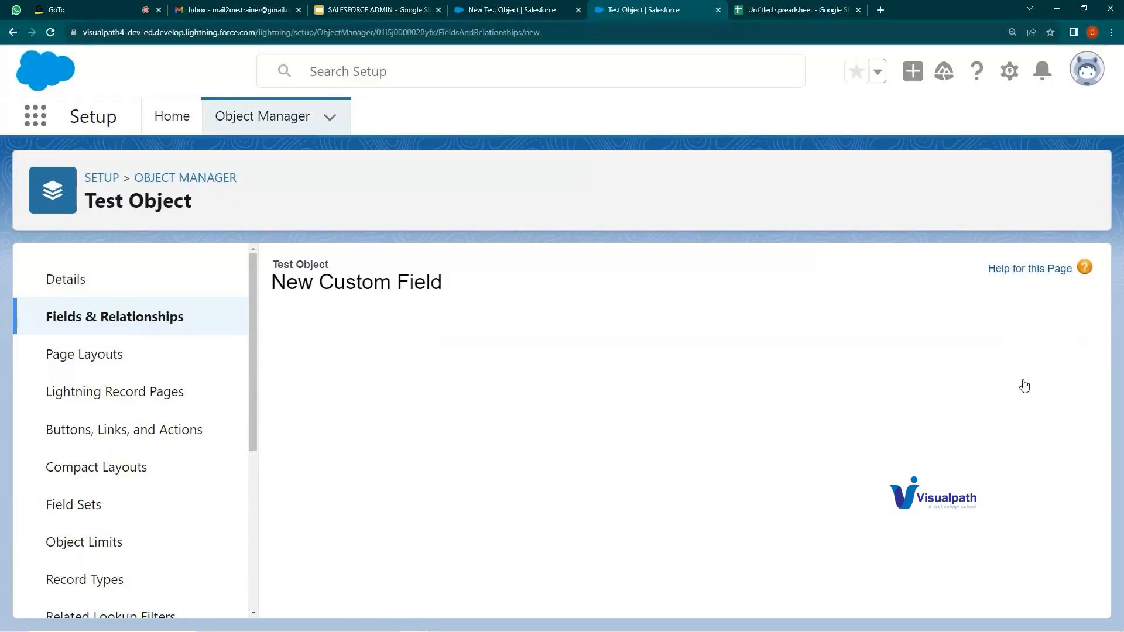
pyautogui.click(1016, 383)
pyautogui.click(1012, 382)
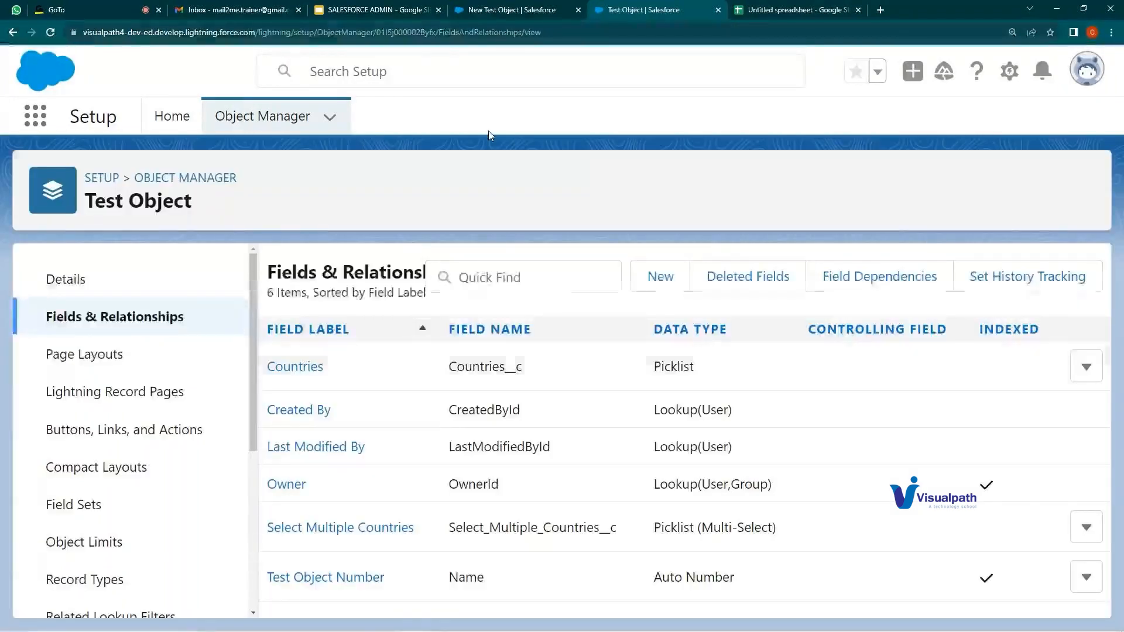
# - Cancel the open record form, reload the Test Objects list and check a new record form for the Select Multiple Countries field
pyautogui.click(480, 11)
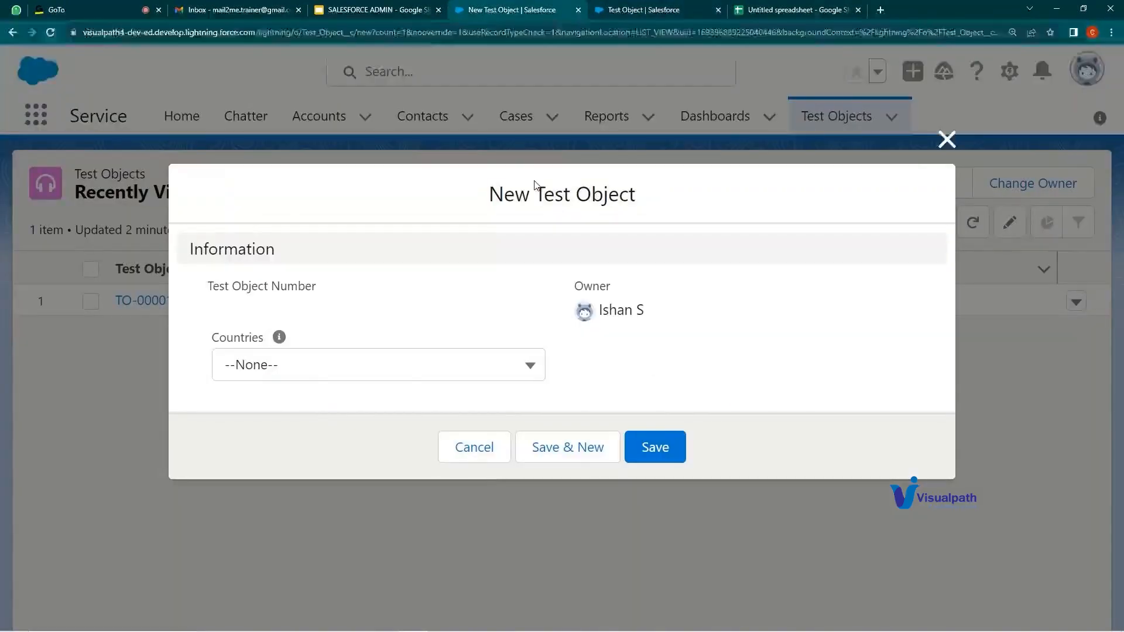
pyautogui.click(474, 447)
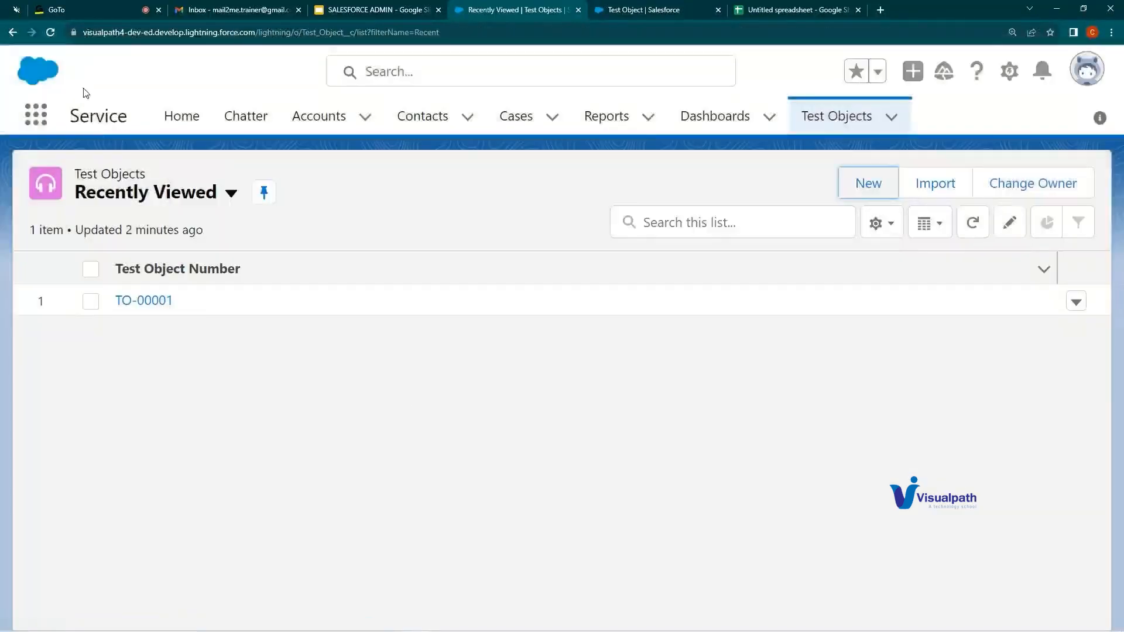
pyautogui.click(50, 32)
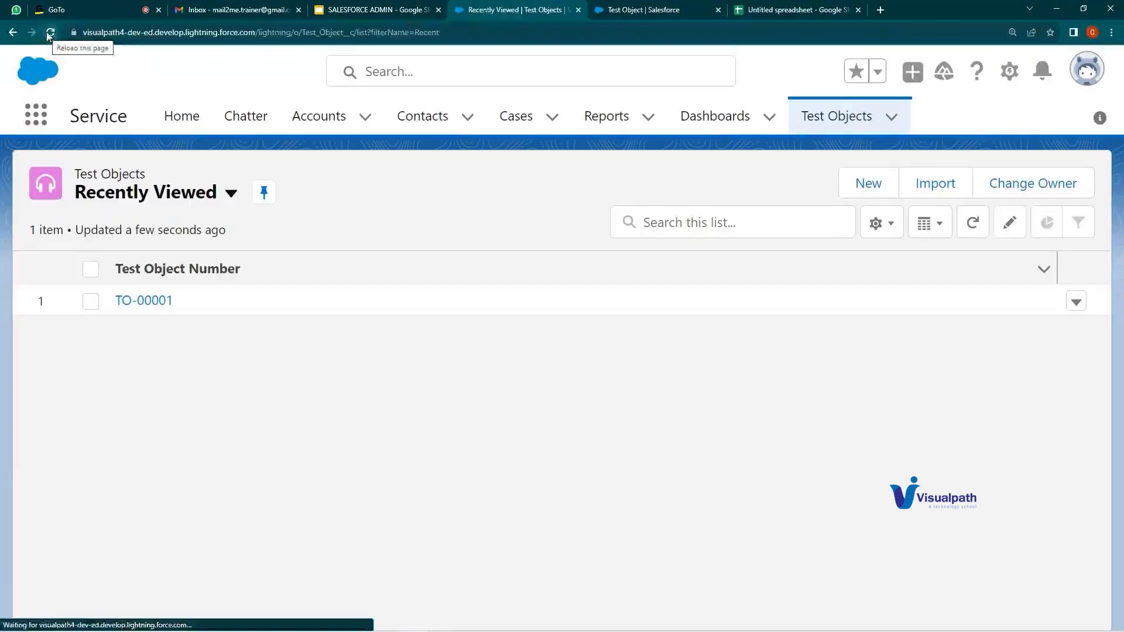
pyautogui.click(49, 33)
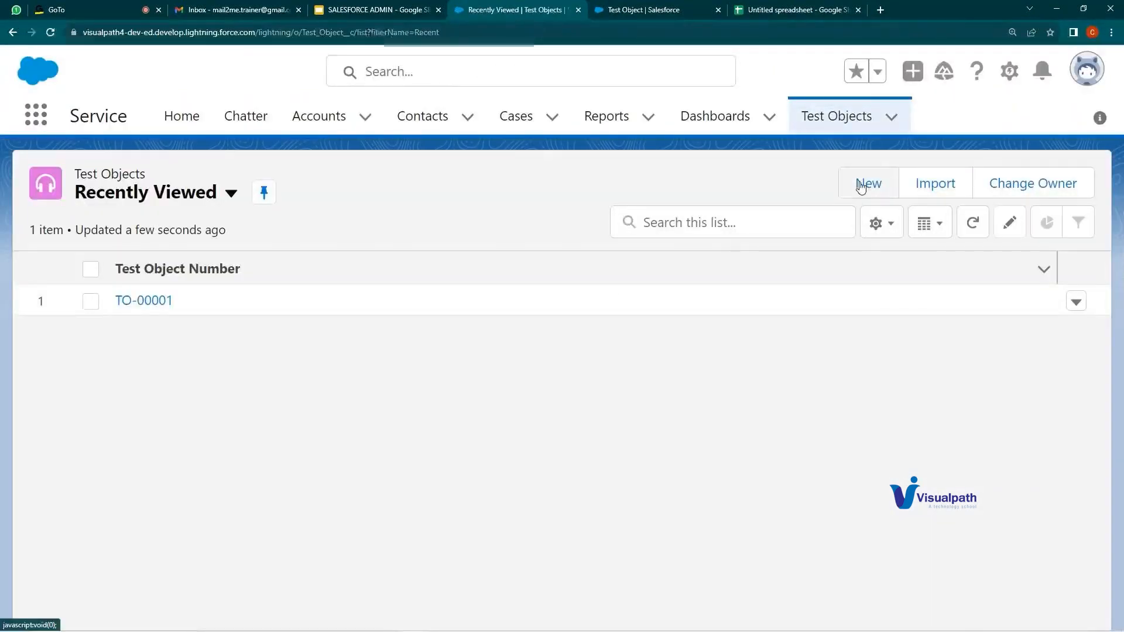
pyautogui.click(861, 184)
pyautogui.click(463, 448)
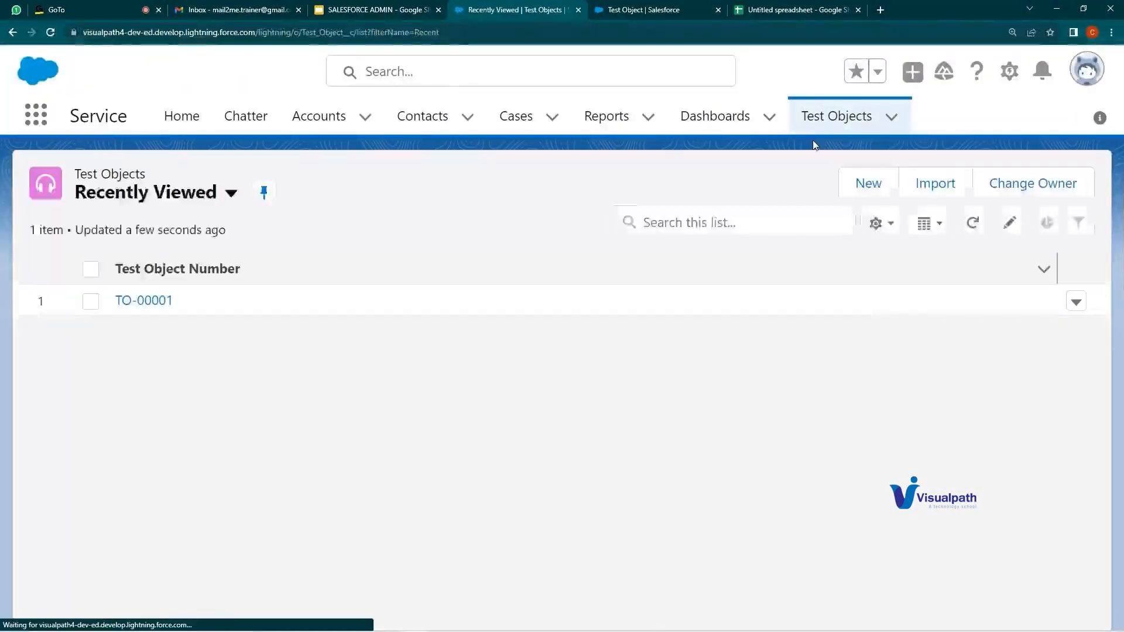
# - Check the new Test Object form again before and after another page reload, cancelling it each time
pyautogui.click(870, 183)
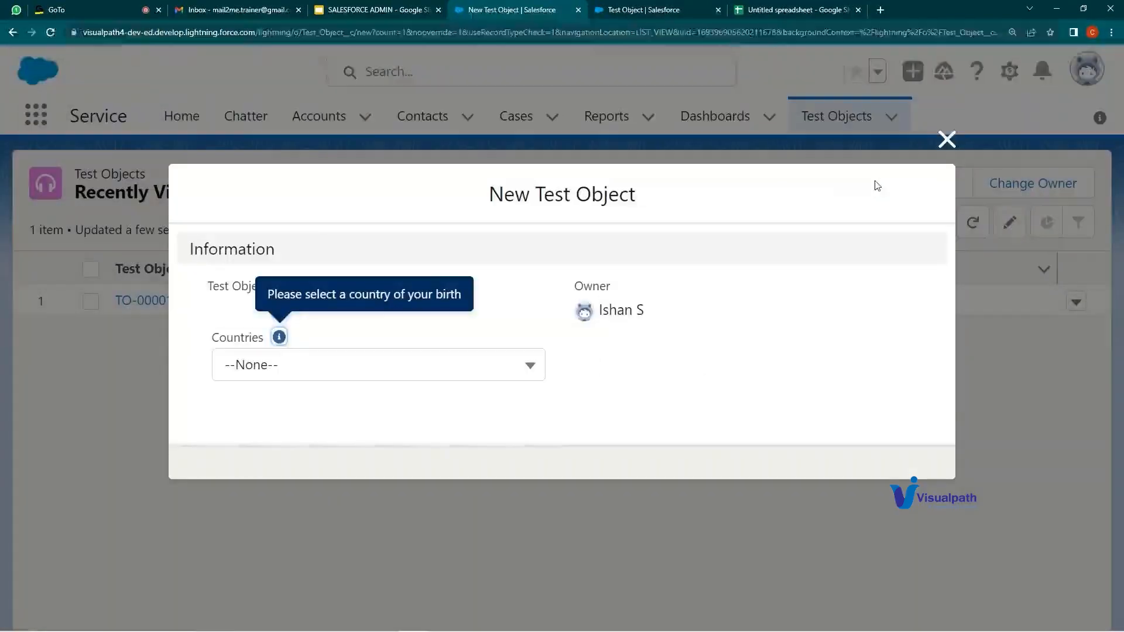
pyautogui.click(947, 148)
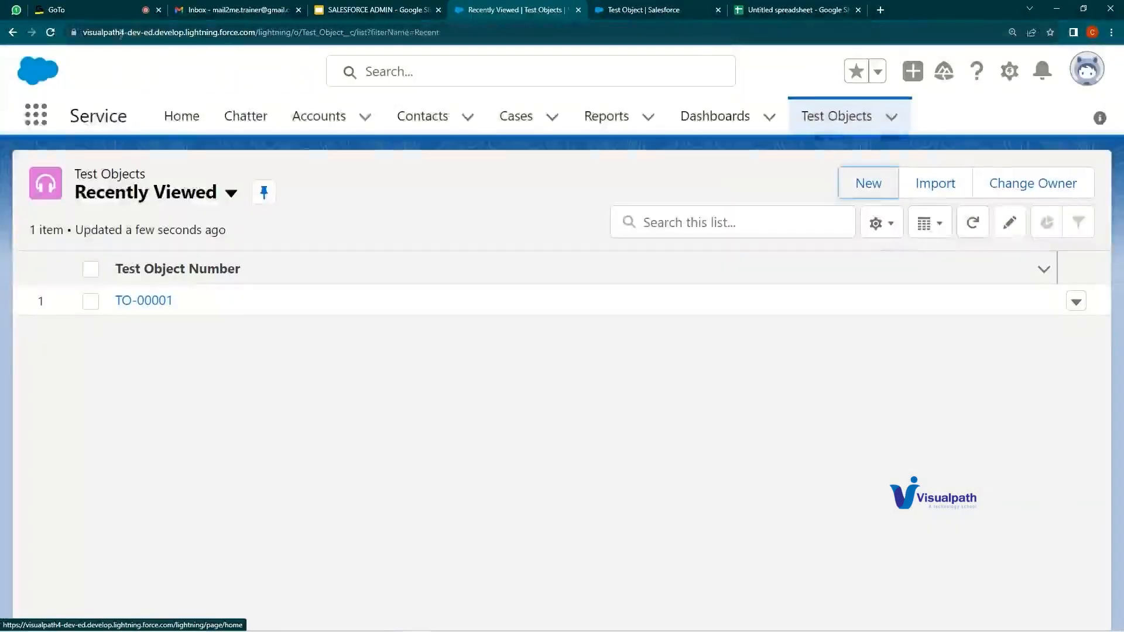
pyautogui.click(50, 32)
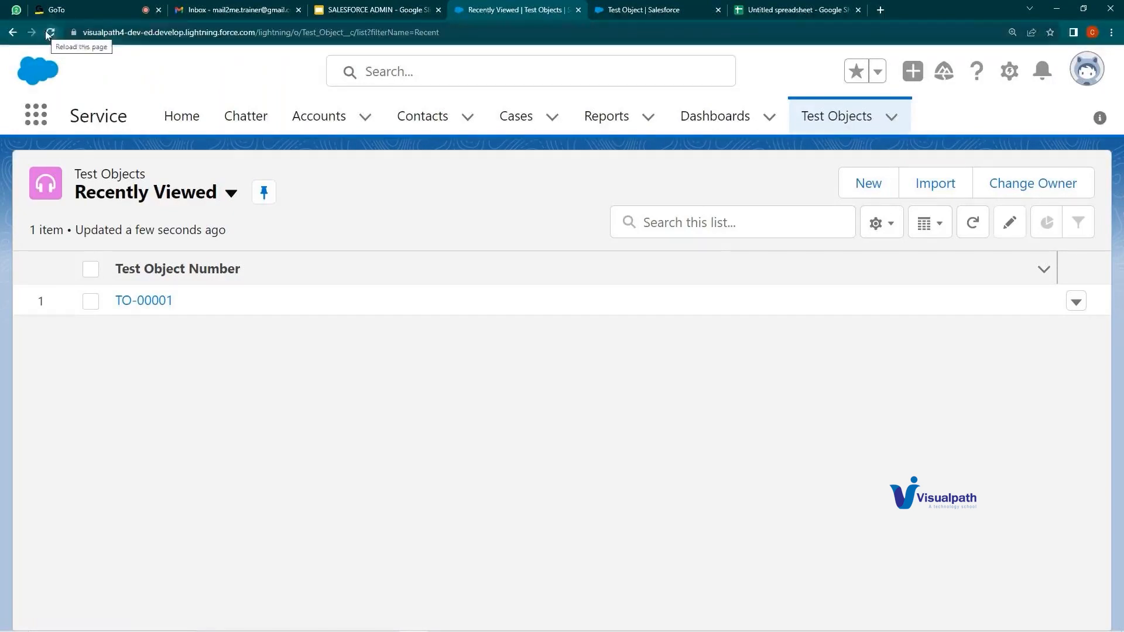
pyautogui.click(870, 183)
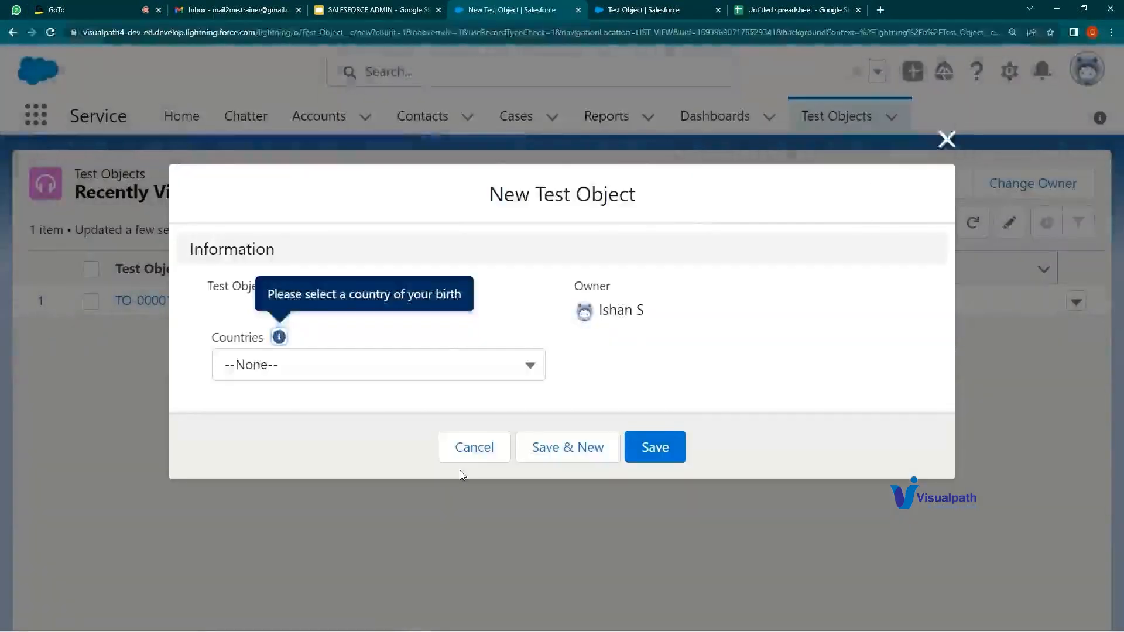
pyautogui.click(467, 447)
# - Open the TO-00001 record for editing and review the values offered by Countries and Select Multiple Countries
pyautogui.click(158, 300)
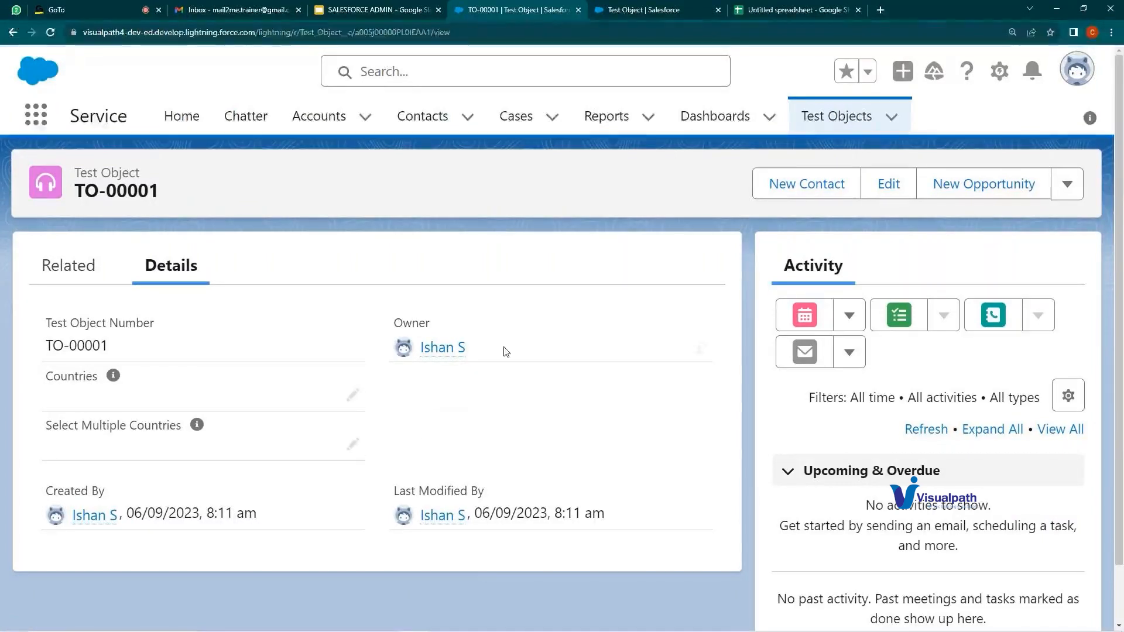
pyautogui.click(886, 186)
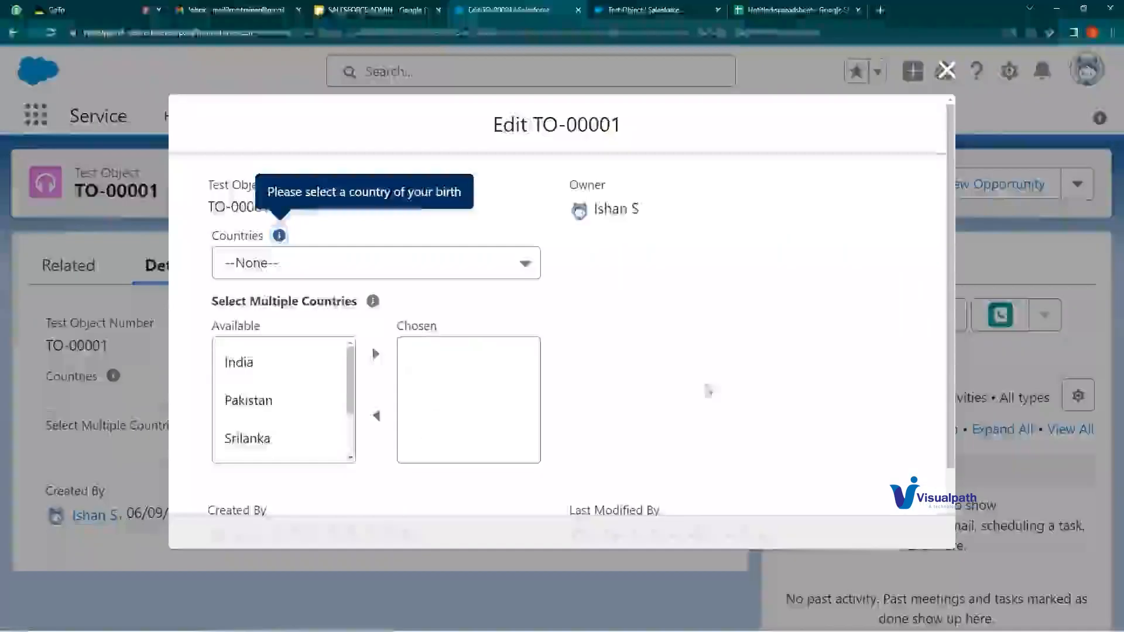
pyautogui.click(336, 265)
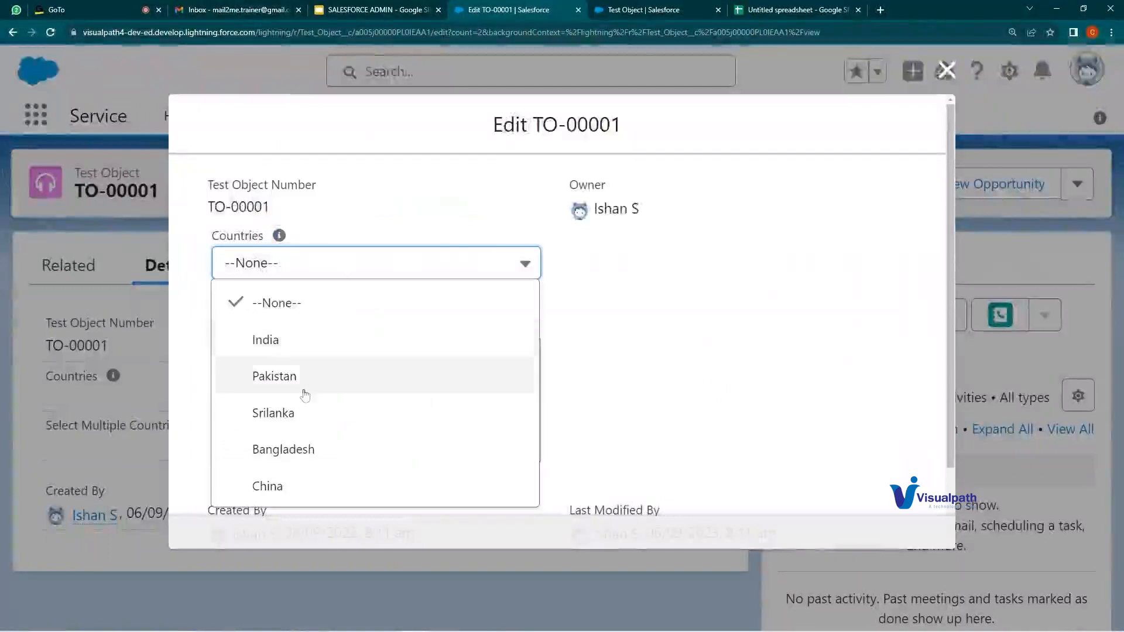
pyautogui.click(751, 329)
pyautogui.scroll(-2, 281, 398)
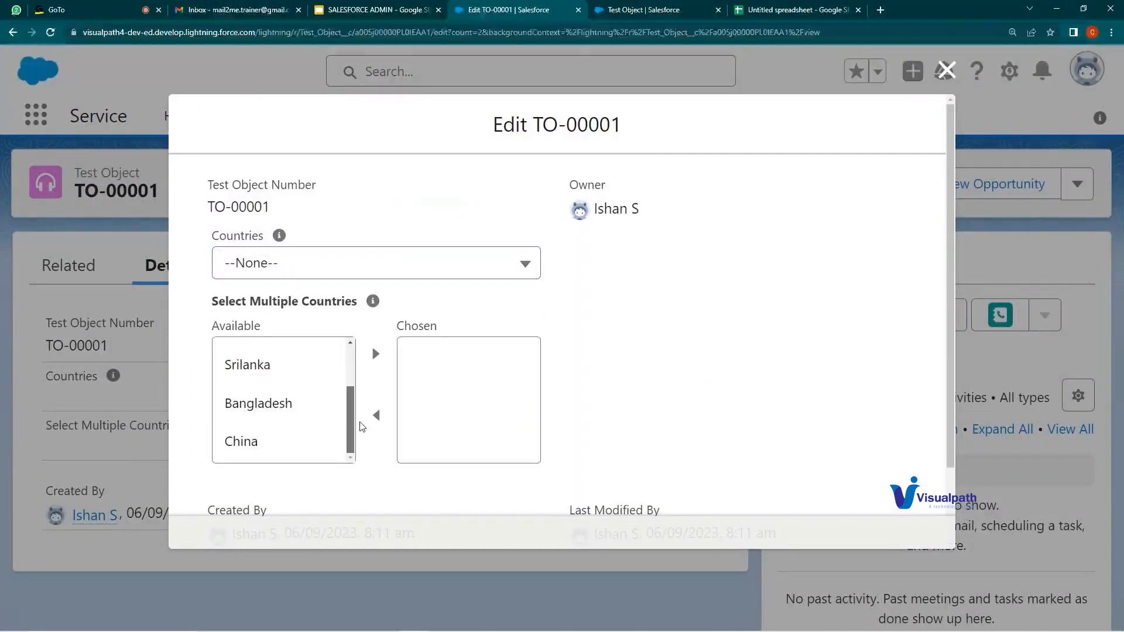
# - Choose India and Pakistan for Select Multiple Countries and set Countries to Srilanka in the record's edit form
pyautogui.scroll(3, 281, 398)
pyautogui.click(261, 361)
pyautogui.keyDown('ctrl'); pyautogui.click(251, 401); pyautogui.keyUp('ctrl')
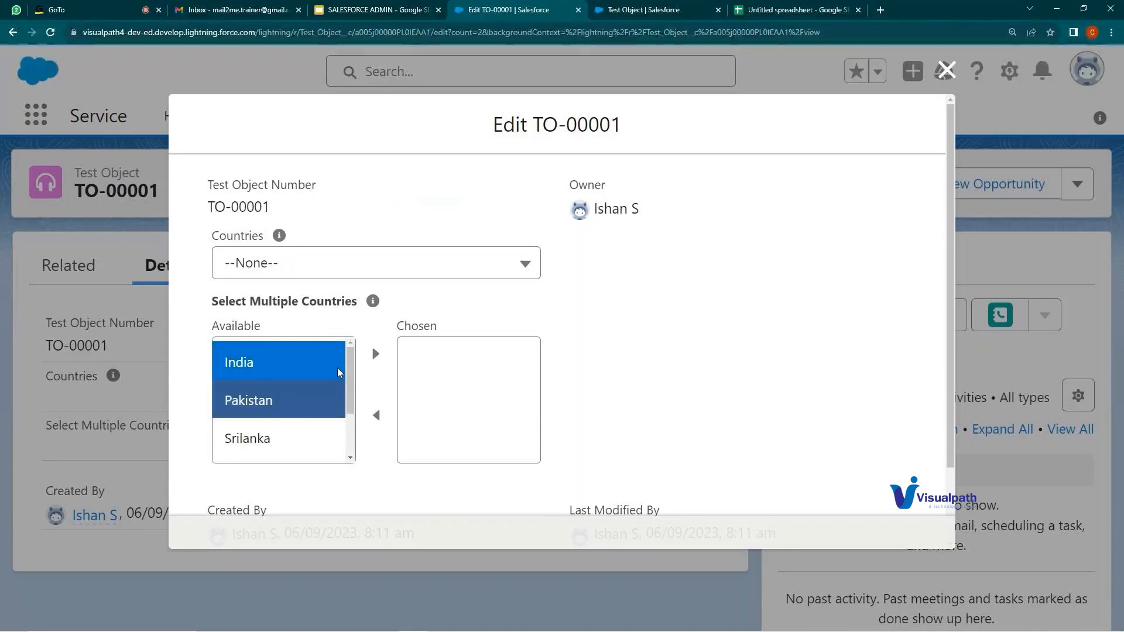
pyautogui.click(376, 354)
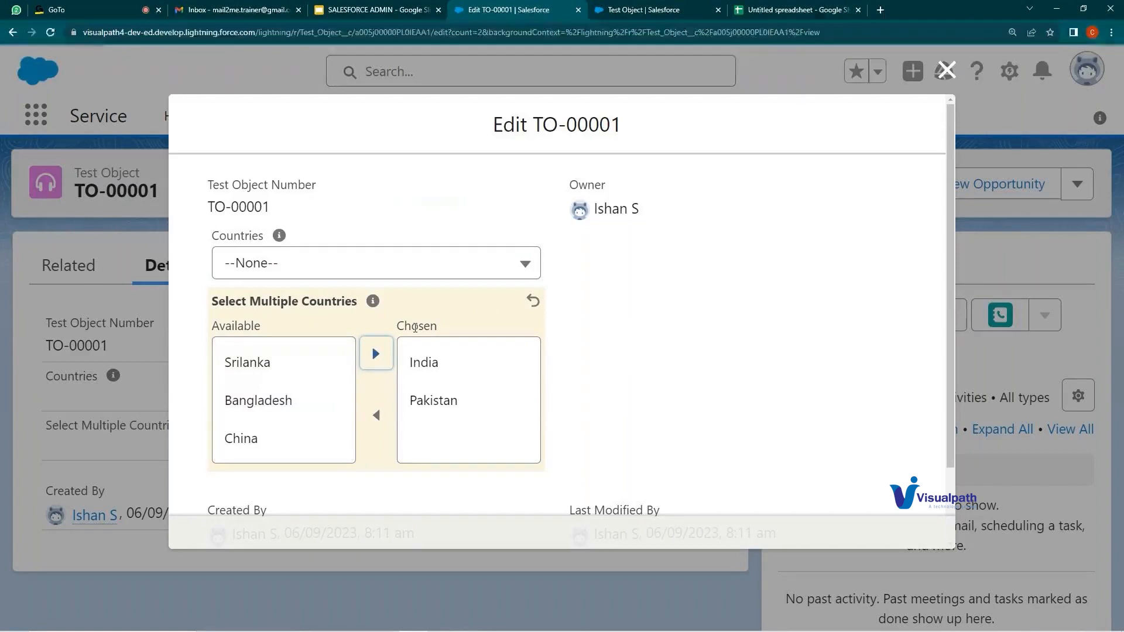
pyautogui.moveTo(415, 327); pyautogui.dragTo(480, 413)
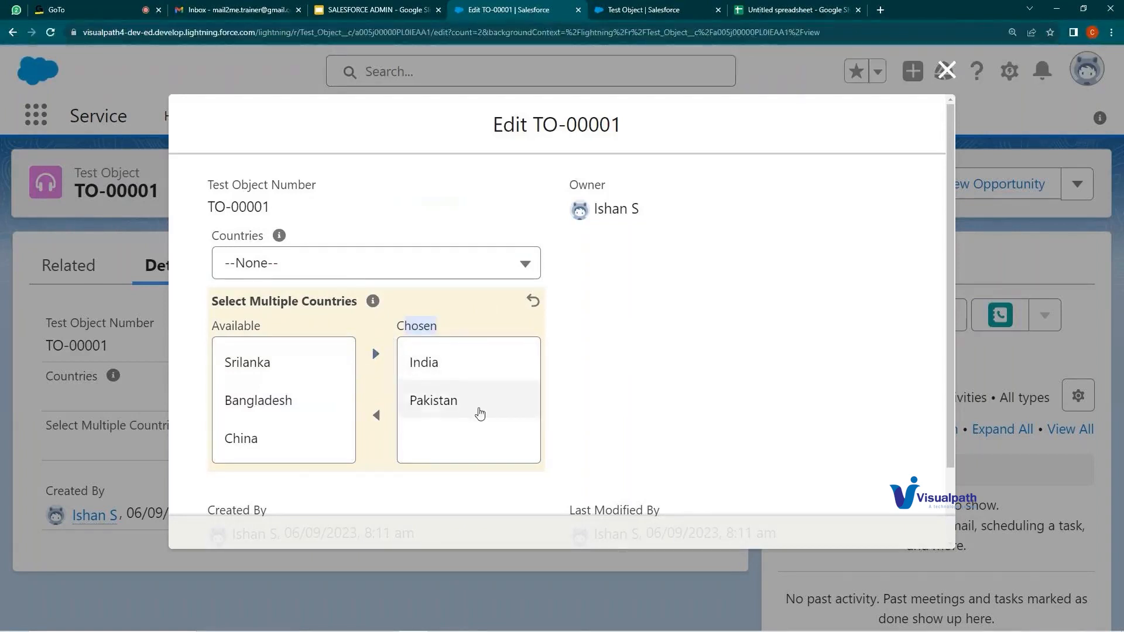
pyautogui.scroll(-2, 480, 414)
pyautogui.click(328, 175)
pyautogui.click(296, 325)
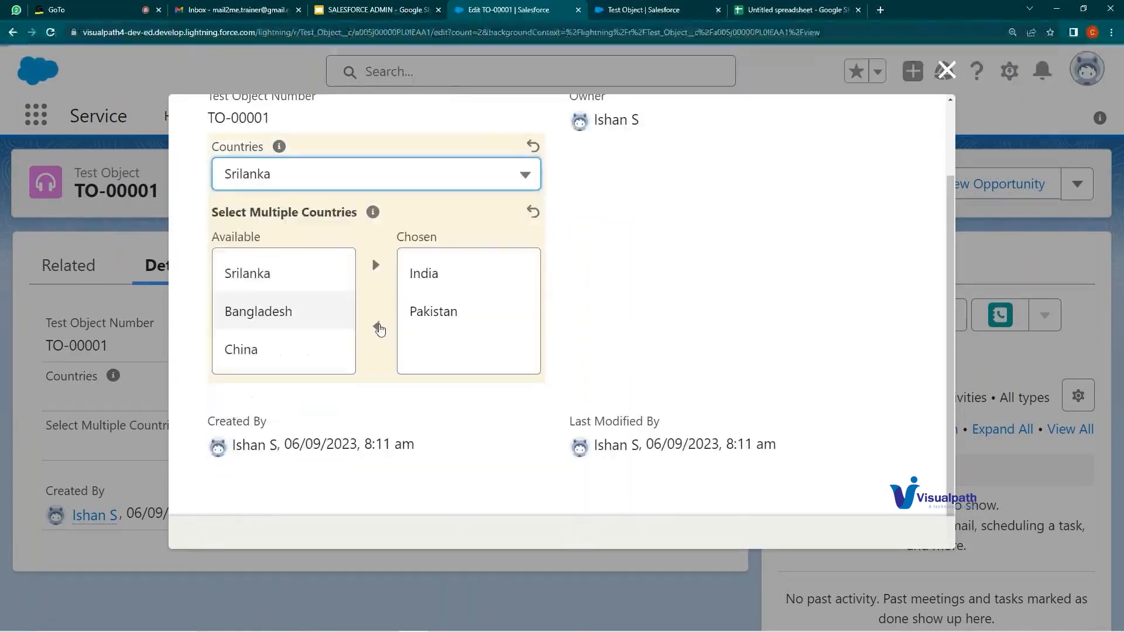
pyautogui.scroll(2, 653, 339)
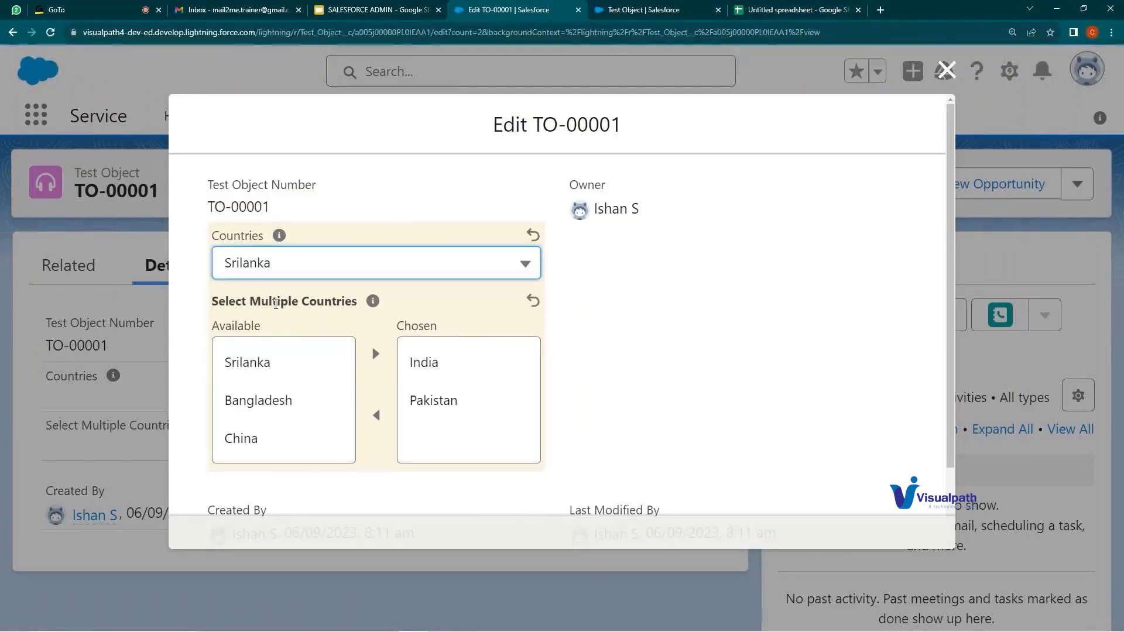
# - Review the help text of both country fields and the Countries options, and cancel the record edit
pyautogui.moveTo(220, 240); pyautogui.dragTo(258, 245)
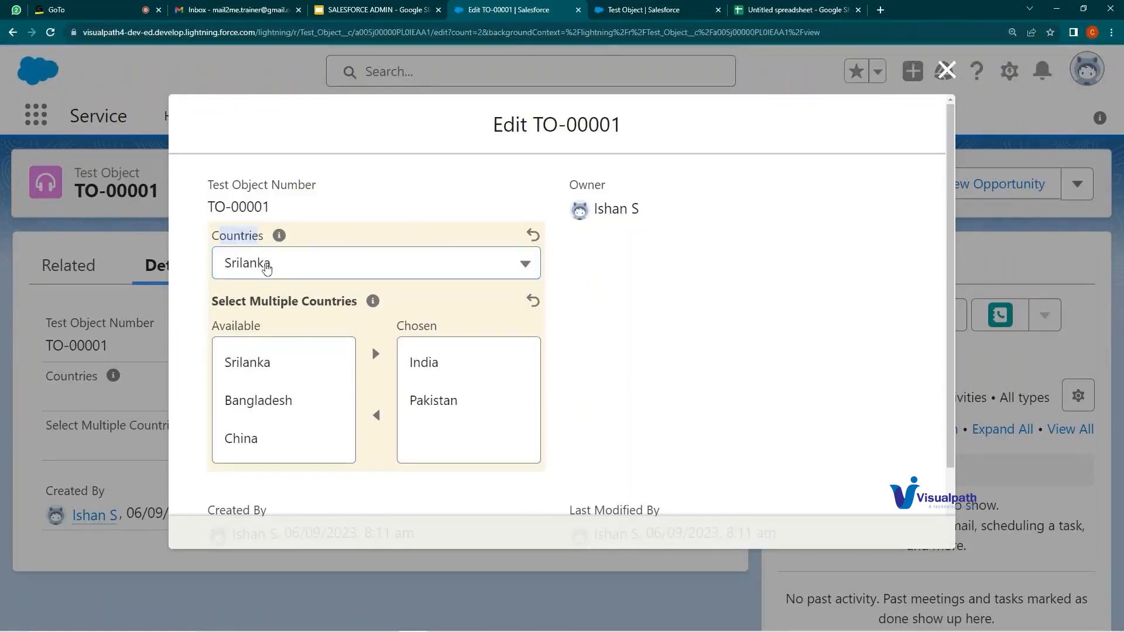
pyautogui.moveTo(279, 243)
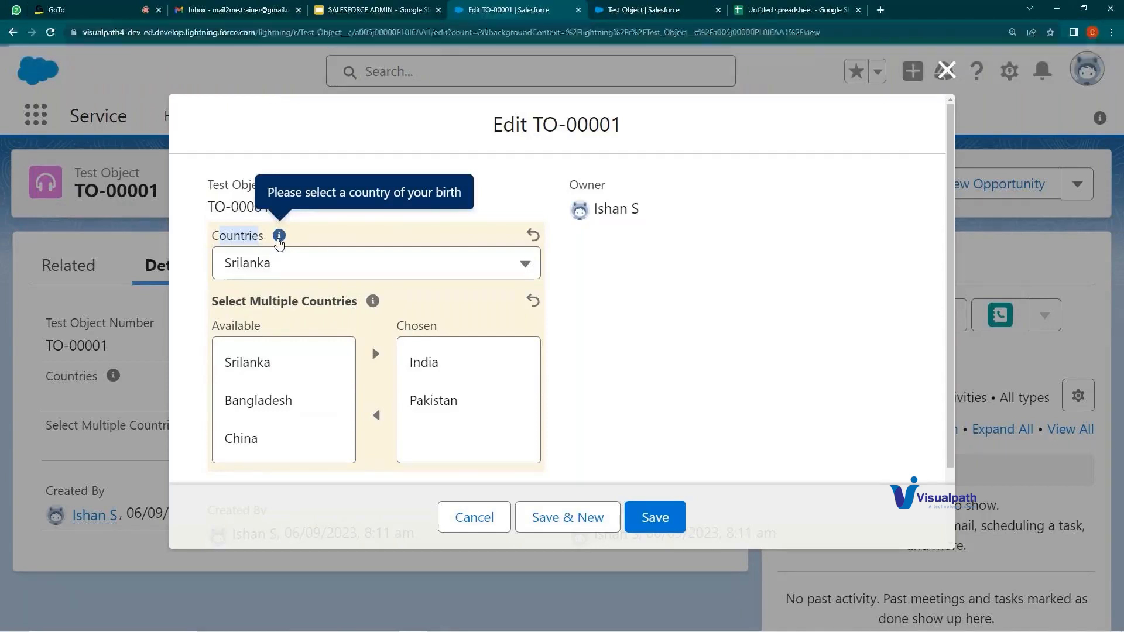
pyautogui.moveTo(247, 298); pyautogui.dragTo(356, 296)
pyautogui.moveTo(372, 300)
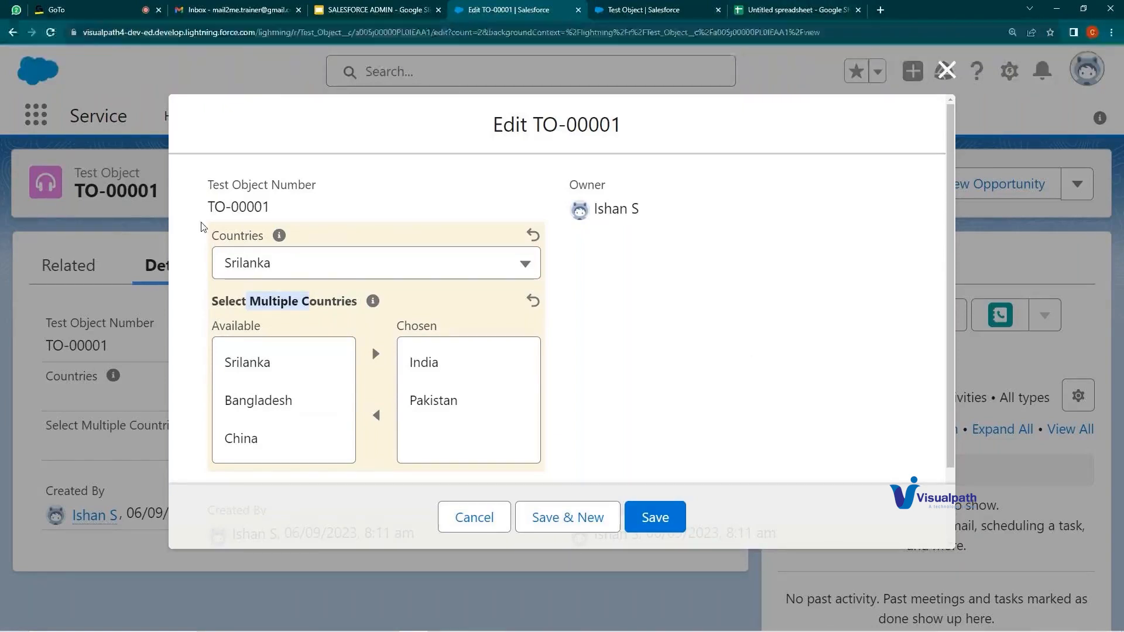
pyautogui.moveTo(212, 236); pyautogui.dragTo(247, 238)
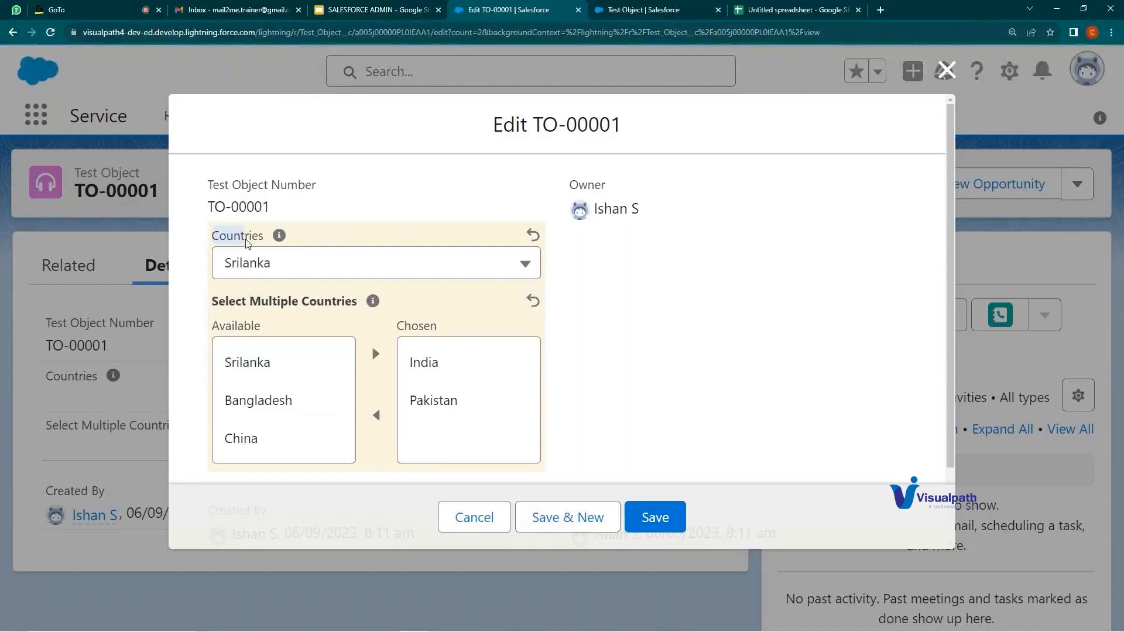
pyautogui.click(223, 264)
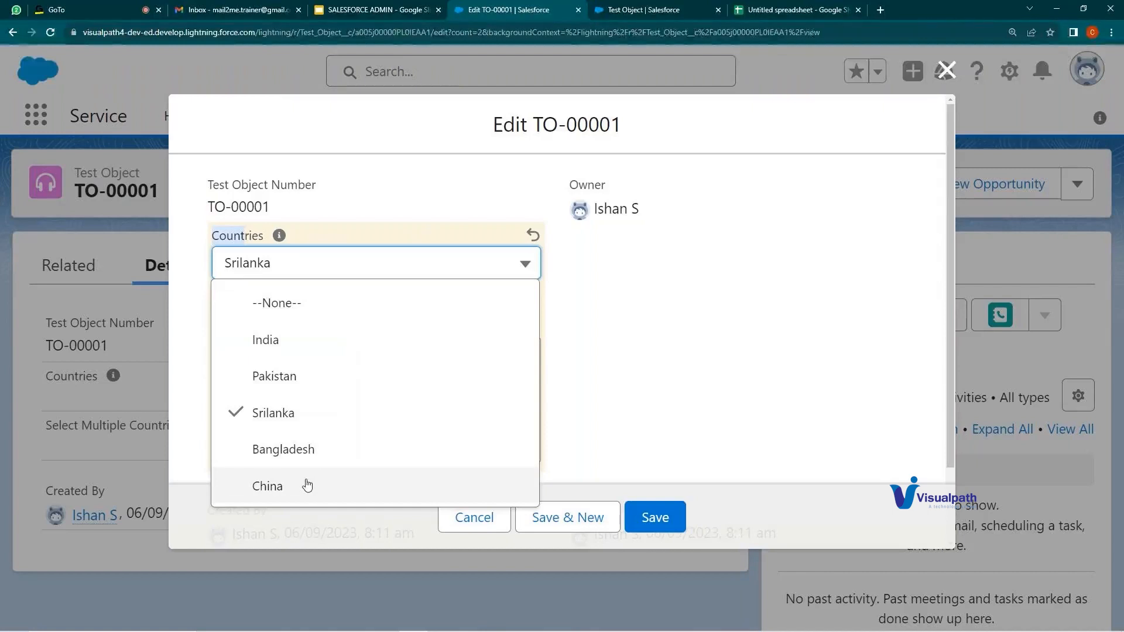
pyautogui.click(673, 267)
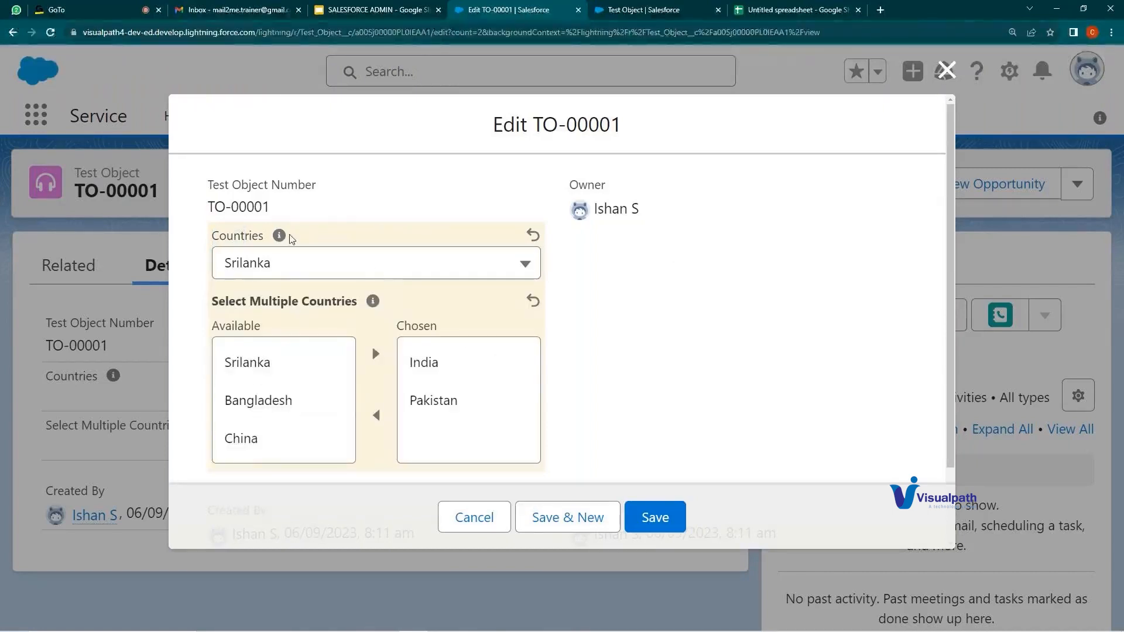
pyautogui.moveTo(278, 240)
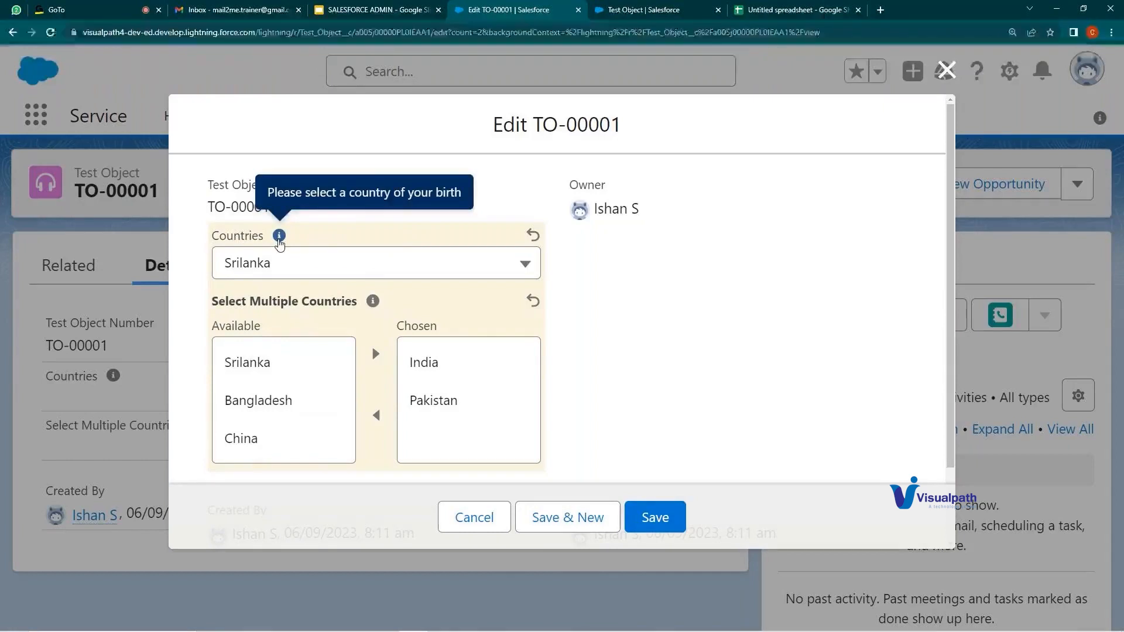
pyautogui.click(490, 513)
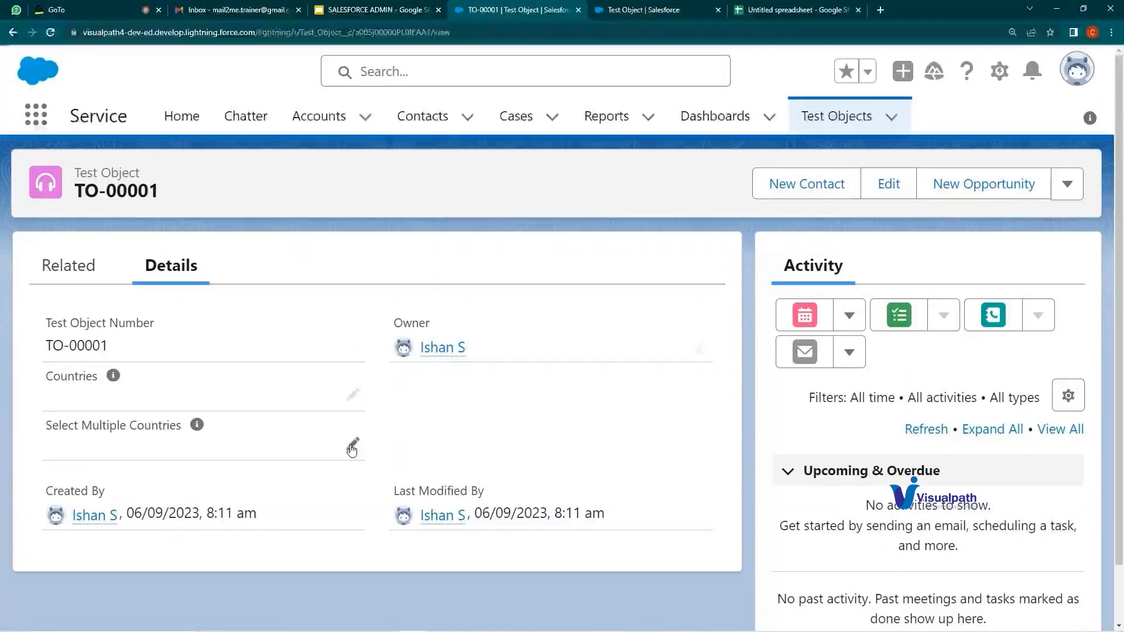
# - Edit the record's details inline and choose India and Srilanka for Select Multiple Countries
pyautogui.click(351, 448)
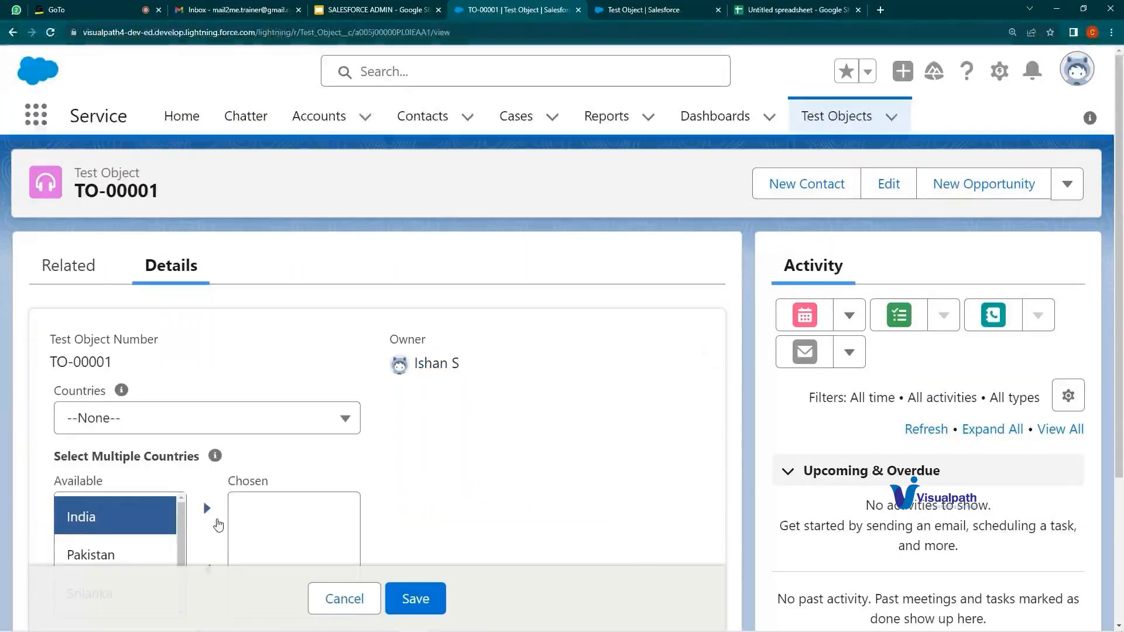
pyautogui.click(209, 515)
pyautogui.scroll(-4, 209, 517)
pyautogui.click(111, 358)
pyautogui.click(207, 310)
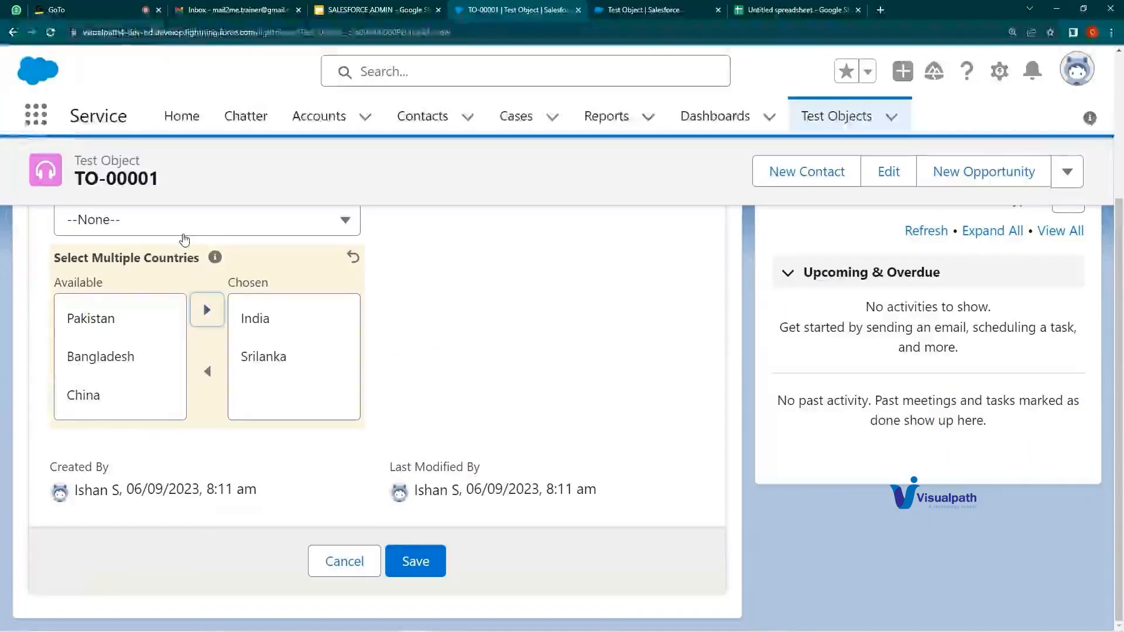
# - Set Countries to Bangladesh and save the TO-00001 record
pyautogui.click(184, 228)
pyautogui.click(140, 404)
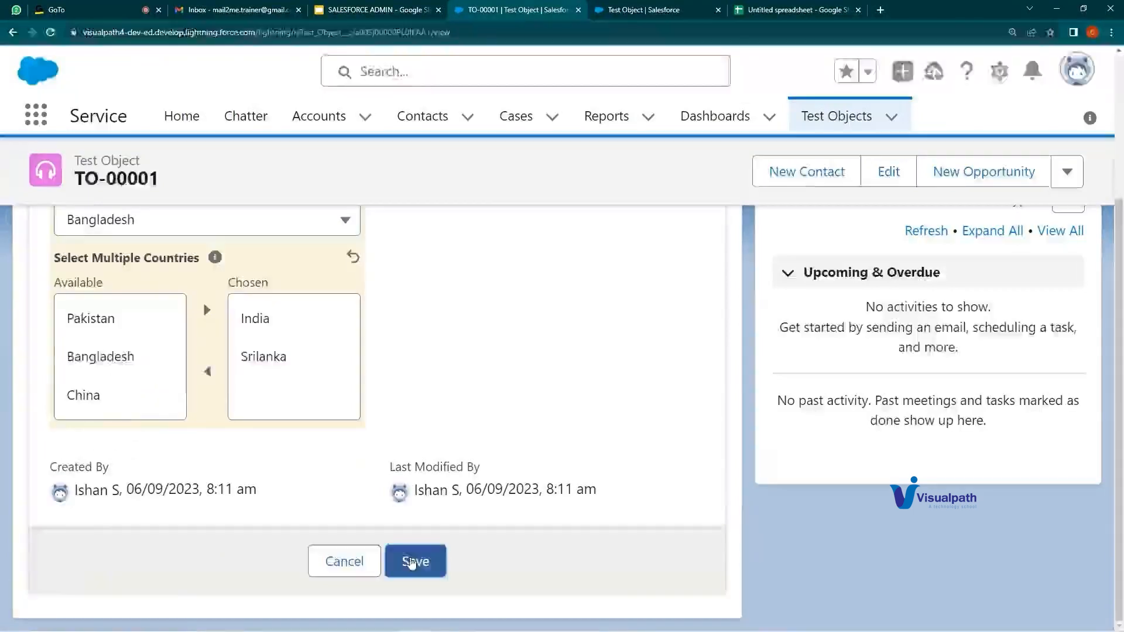
pyautogui.click(414, 562)
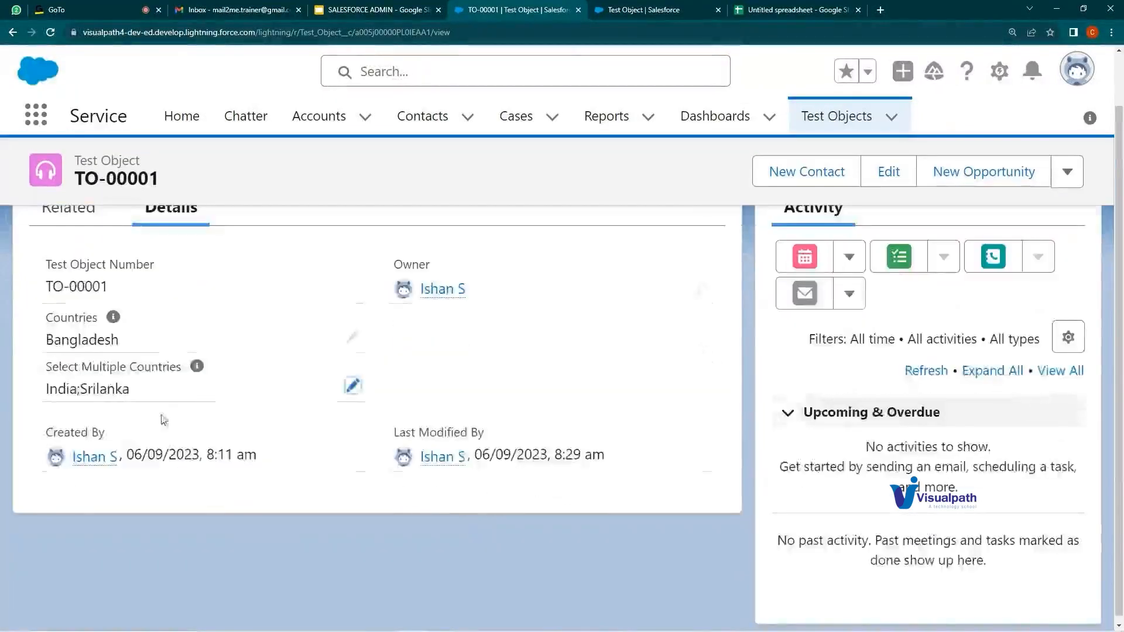
# - Check how the saved Countries and Select Multiple Countries values are displayed in the record details
pyautogui.moveTo(45, 341); pyautogui.dragTo(153, 341)
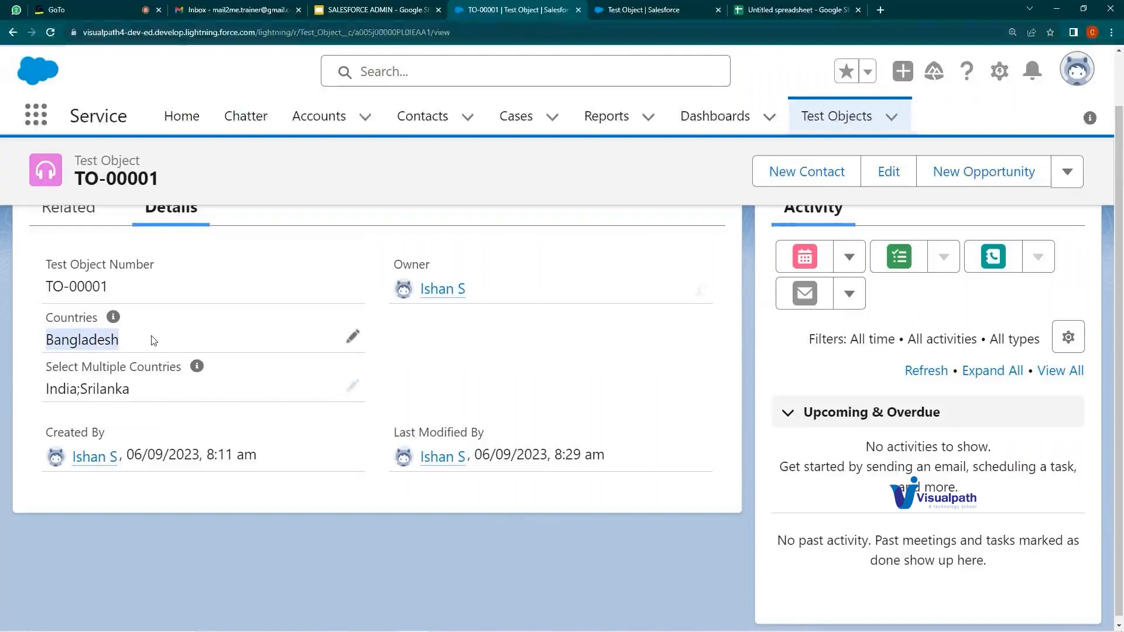
pyautogui.moveTo(58, 365); pyautogui.dragTo(141, 360)
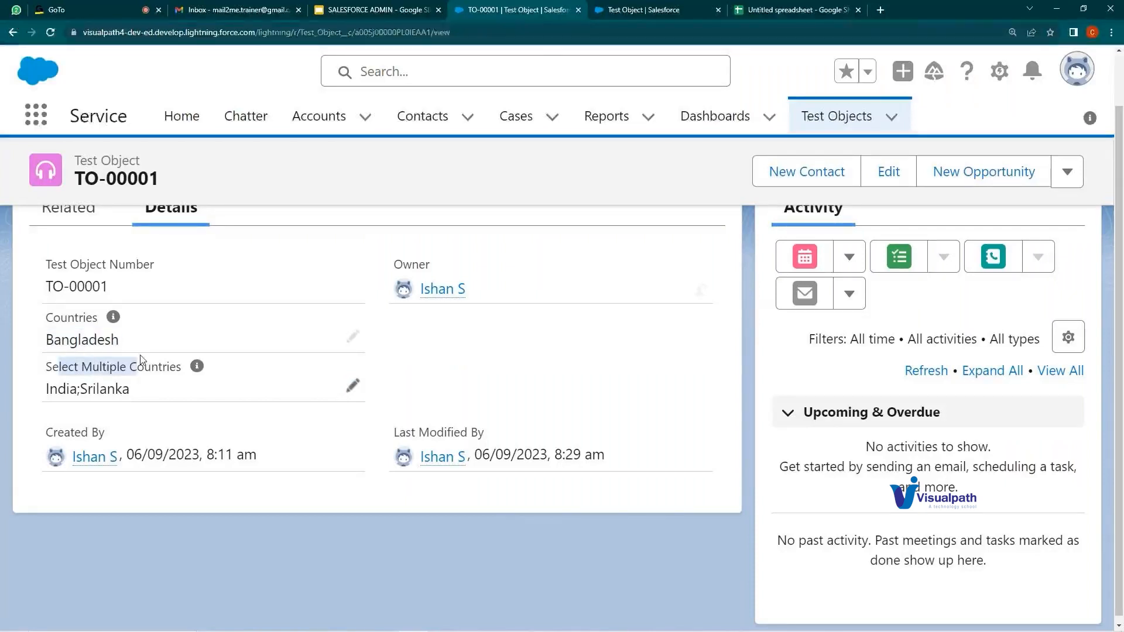
pyautogui.click(83, 389)
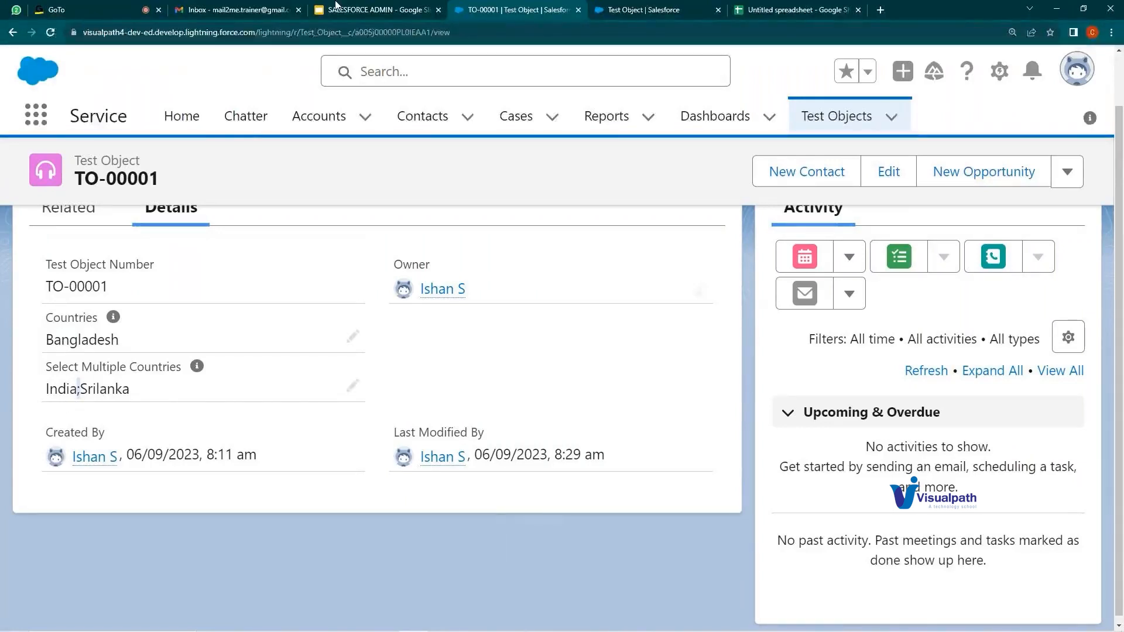
# - Switch to the SALESFORCE ADMIN presentation in Google Slides and read the definitions of global picklists and field dependencies
pyautogui.click(337, 6)
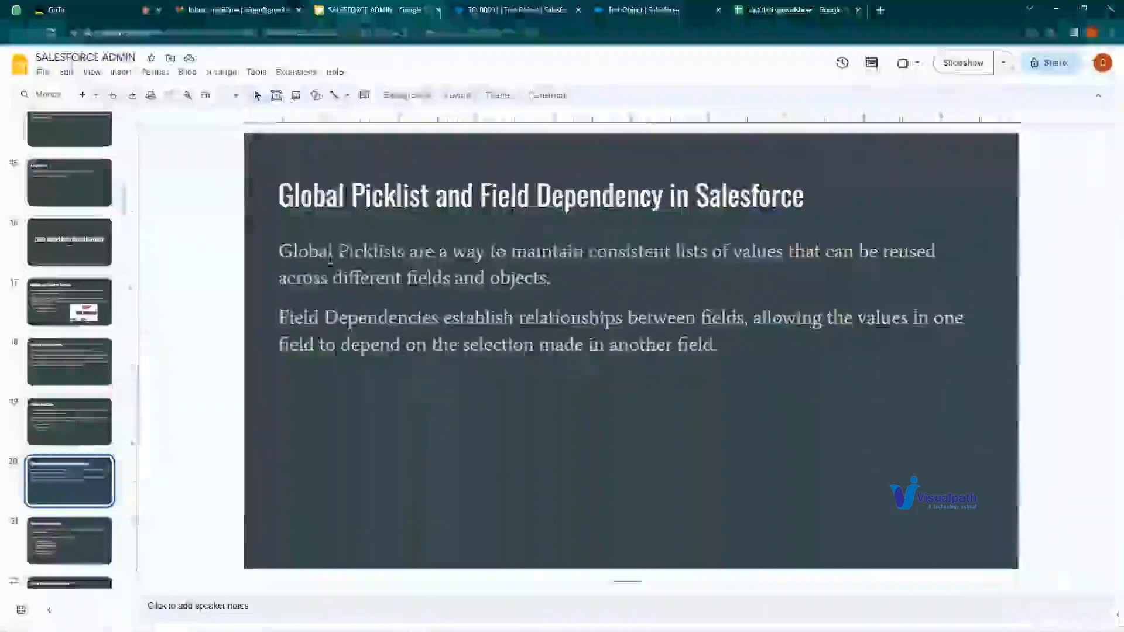
pyautogui.click(425, 256)
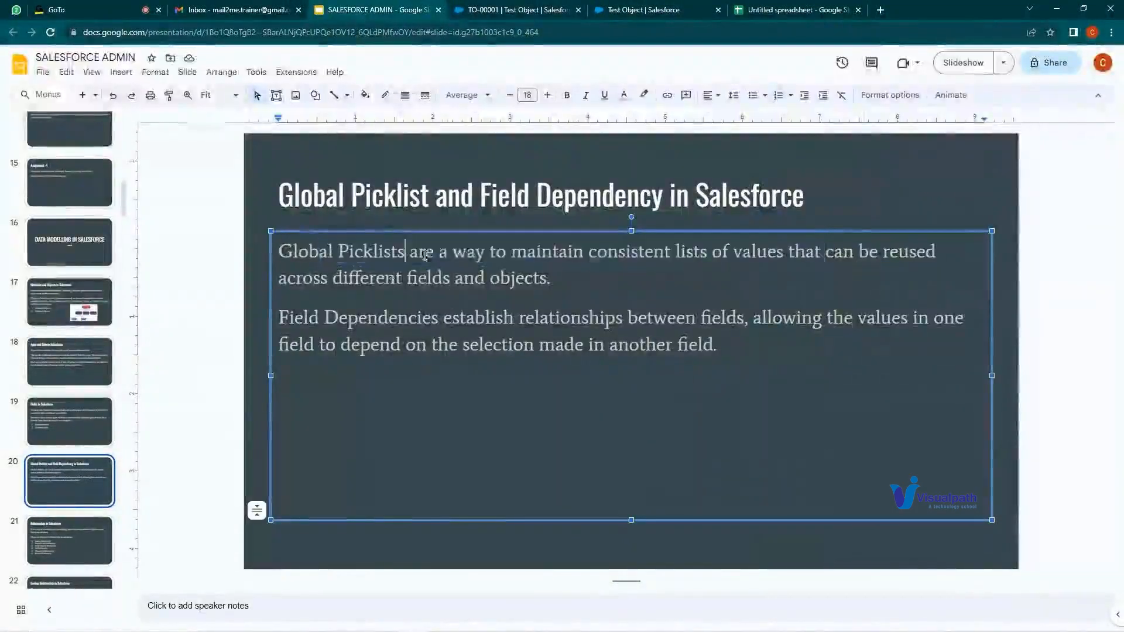
pyautogui.moveTo(425, 255); pyautogui.dragTo(927, 252)
pyautogui.moveTo(335, 284); pyautogui.dragTo(559, 278)
pyautogui.moveTo(333, 317); pyautogui.dragTo(439, 317)
pyautogui.click(387, 320)
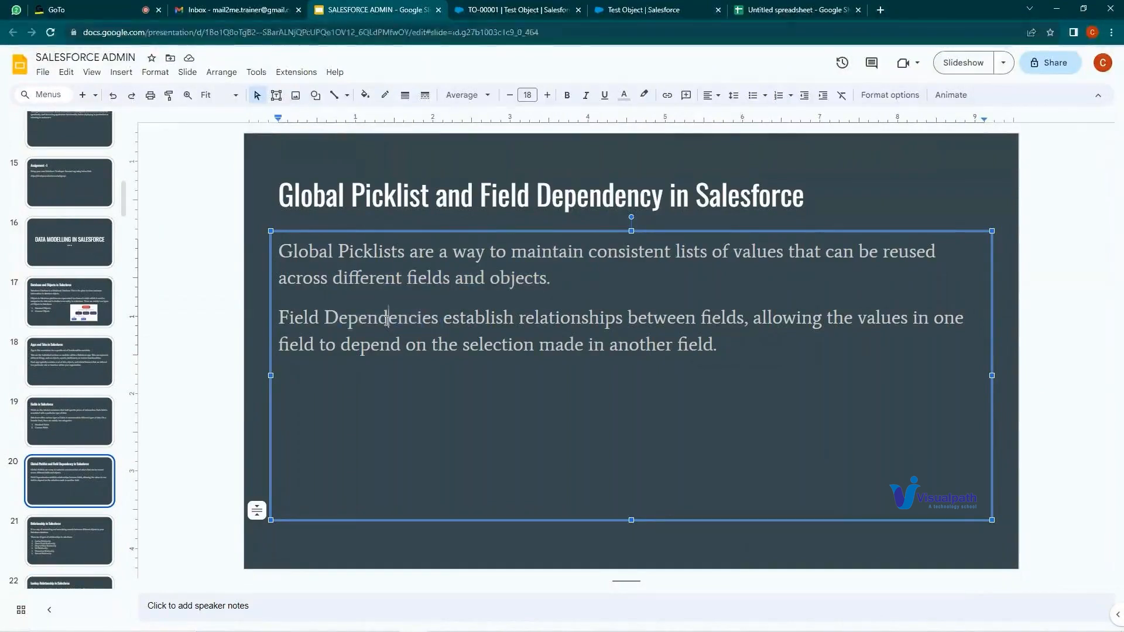
# - Return to the TO-00001 record in Salesforce, open its details for inline editing and review the Countries options
pyautogui.hotkey('ctrl', 'Tab')
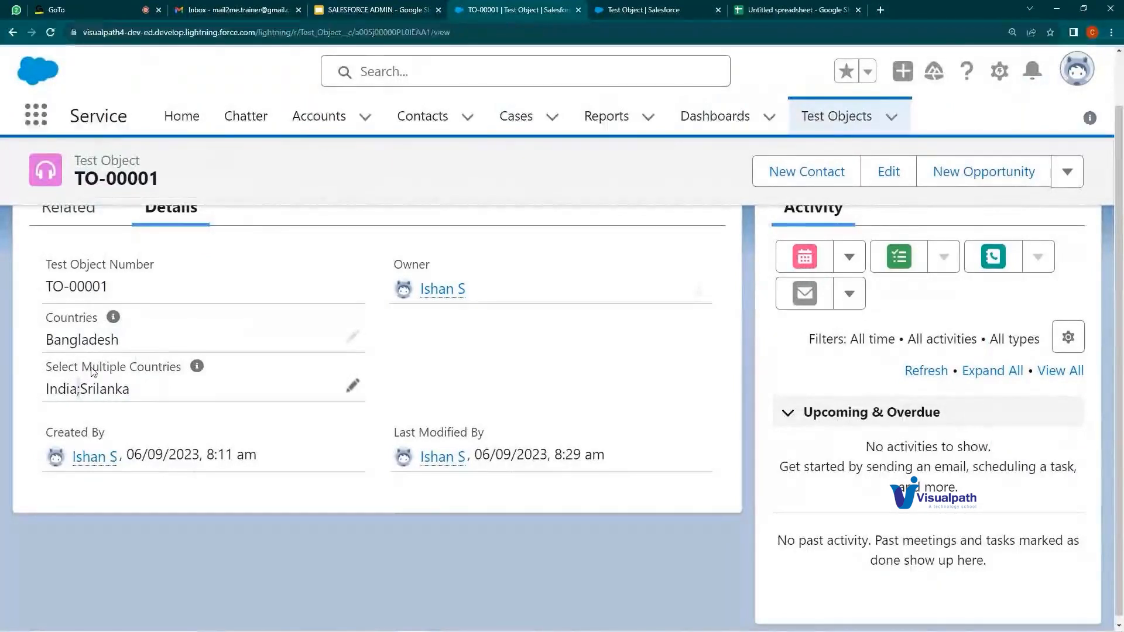
pyautogui.doubleClick(88, 339)
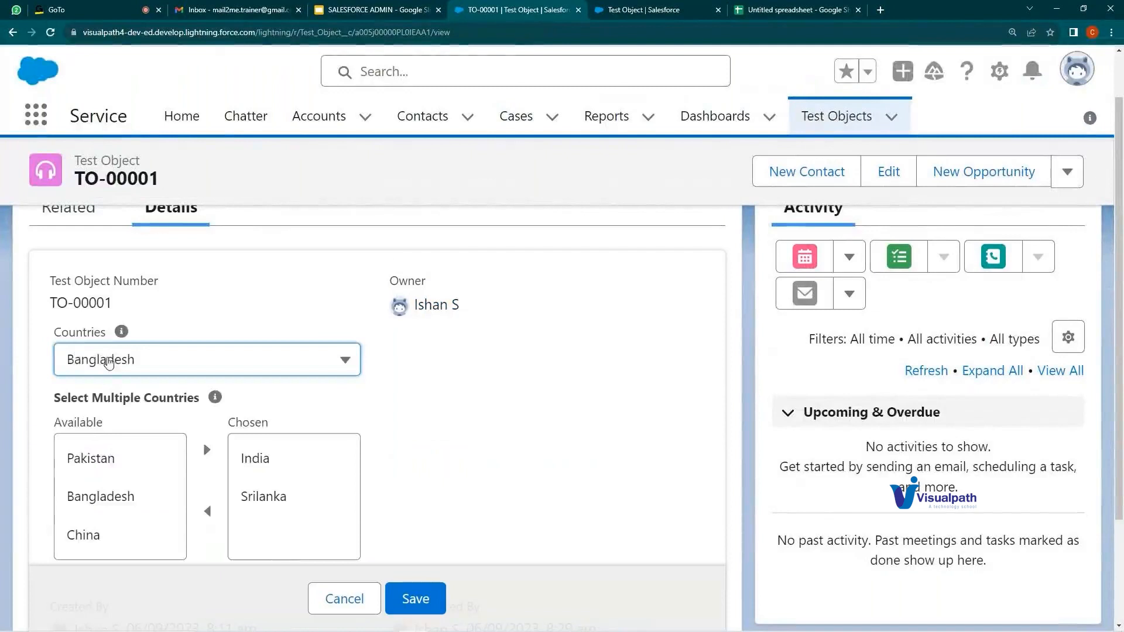
pyautogui.click(108, 361)
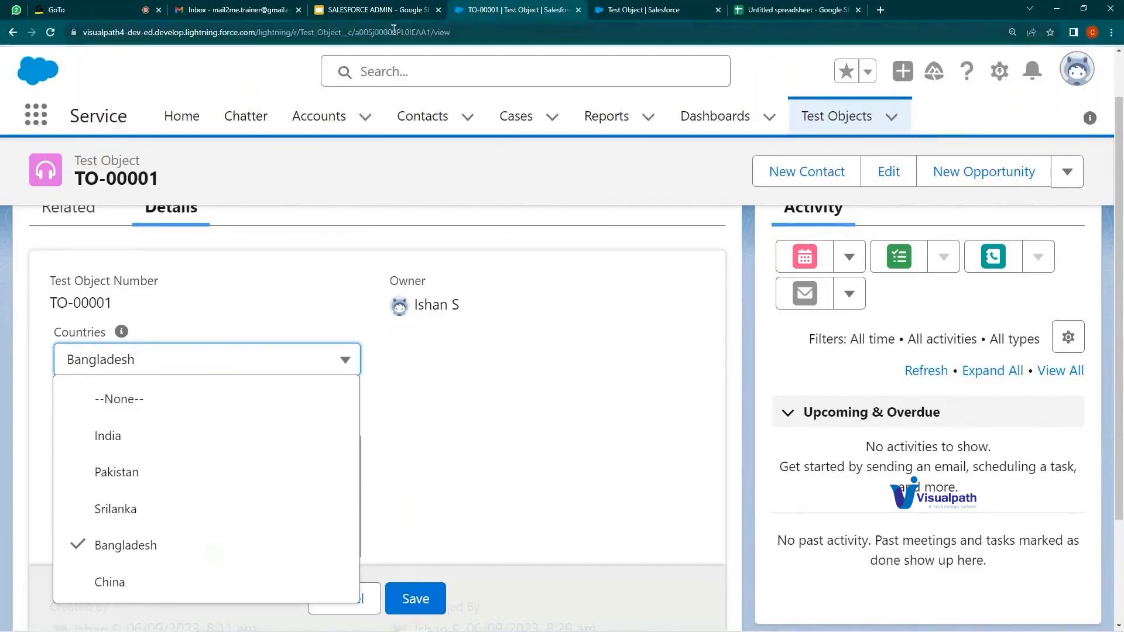
pyautogui.click(266, 260)
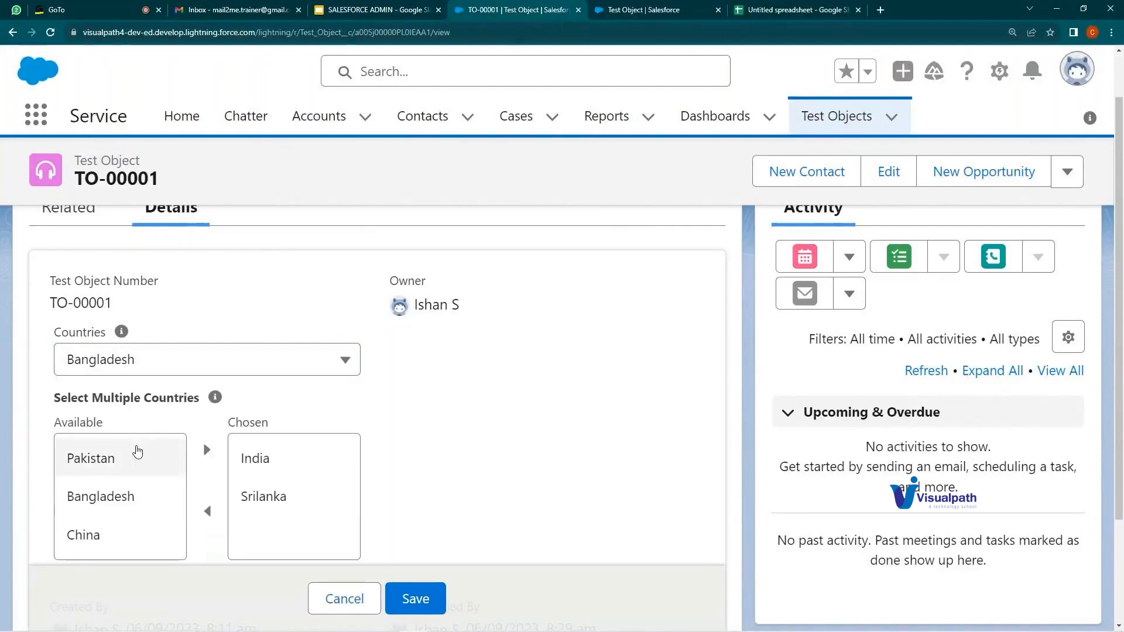
# - Switch to Salesforce Setup, search its home page for "picklist" and open Picklist Value Sets
pyautogui.click(370, 7)
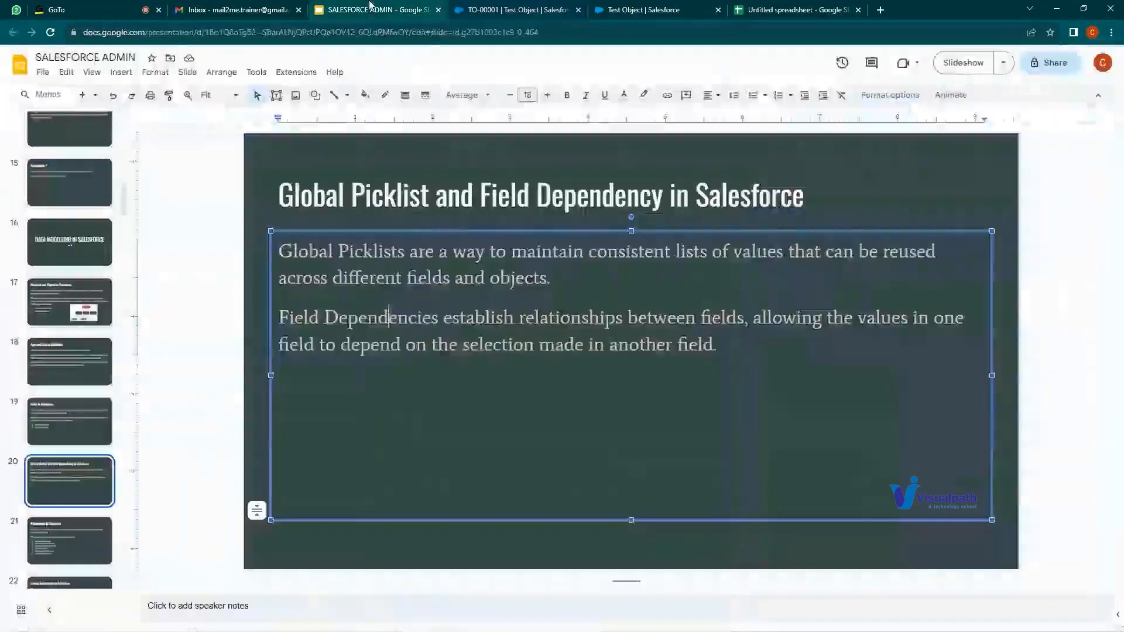
pyautogui.click(544, 7)
pyautogui.click(617, 7)
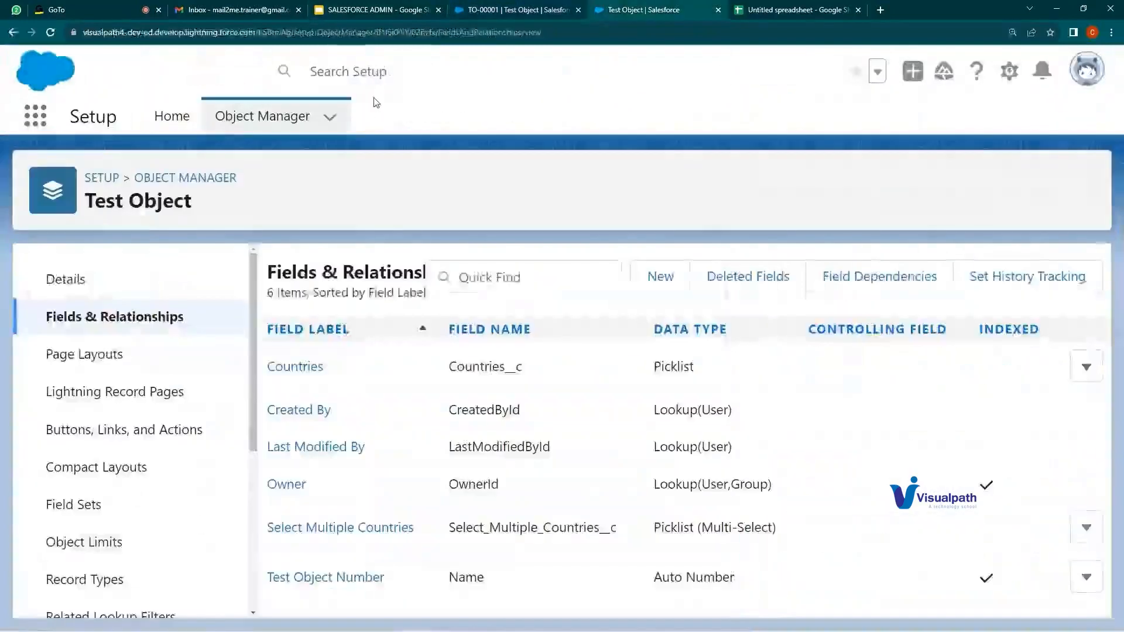
pyautogui.click(162, 119)
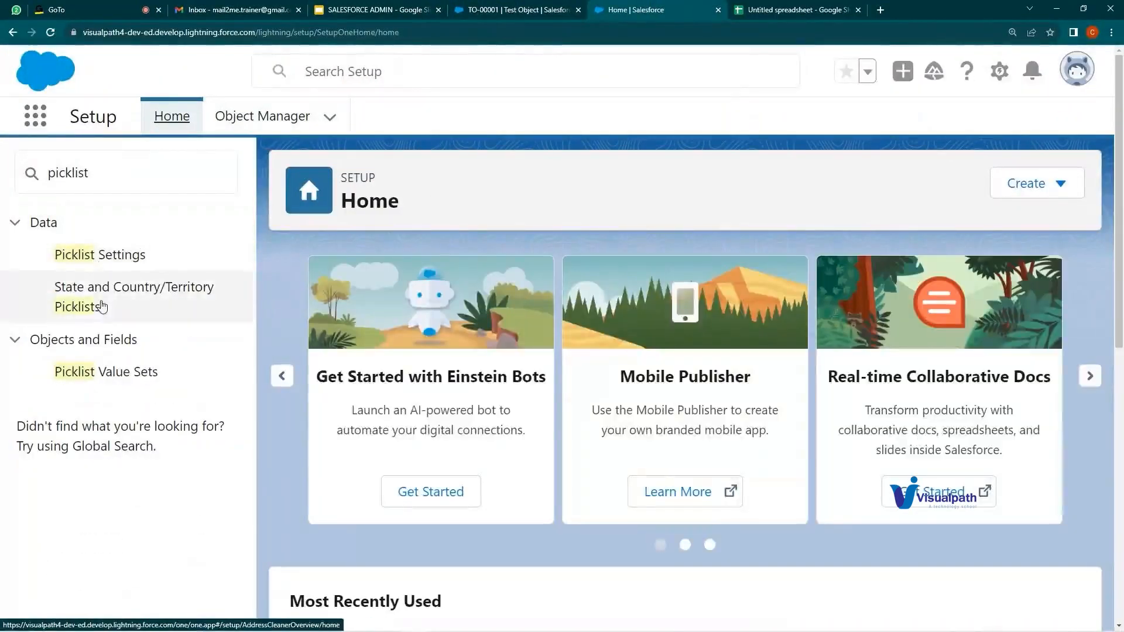
pyautogui.click(101, 379)
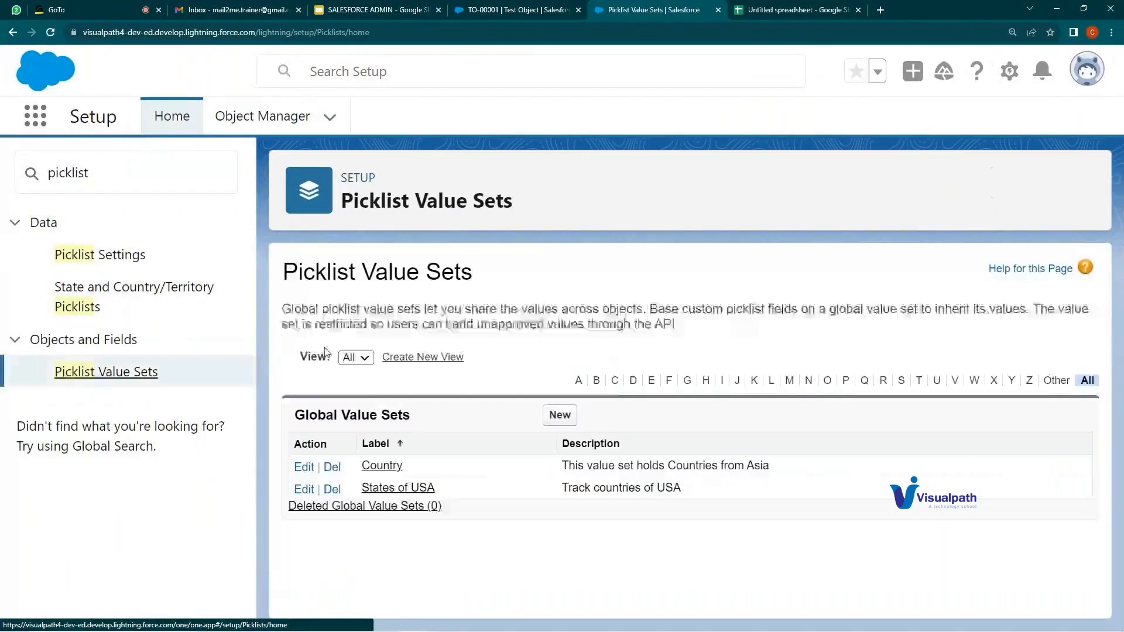
# - Review the Country and States of USA global value sets, and open Test Object's Fields & Relationships in Object Manager
pyautogui.moveTo(410, 466); pyautogui.dragTo(361, 475)
pyautogui.moveTo(438, 486); pyautogui.dragTo(361, 488)
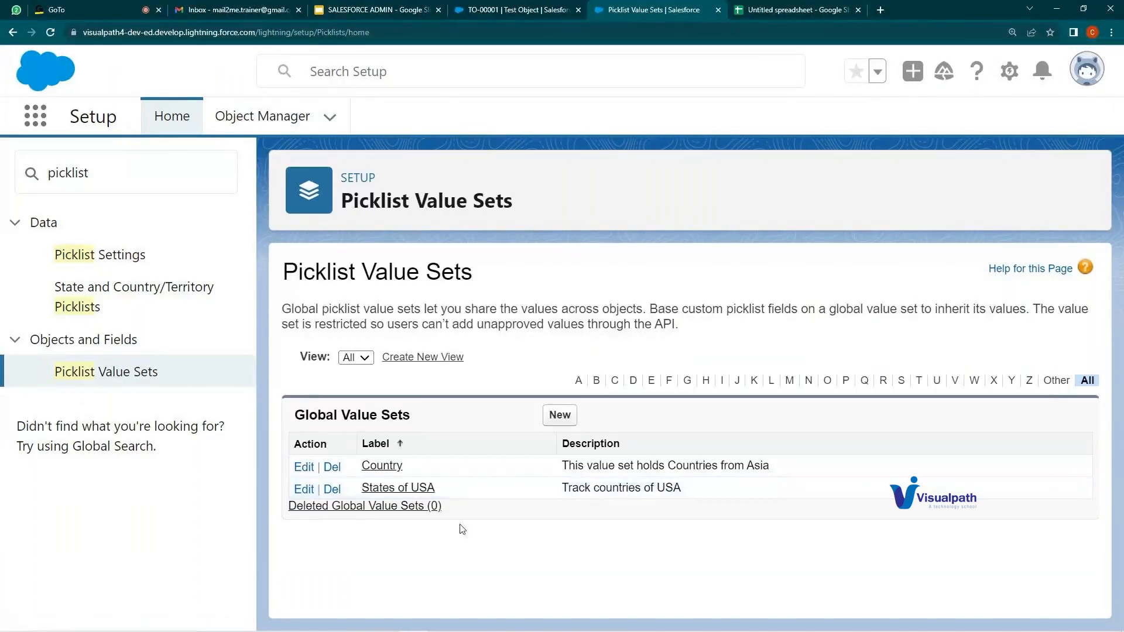
pyautogui.click(275, 116)
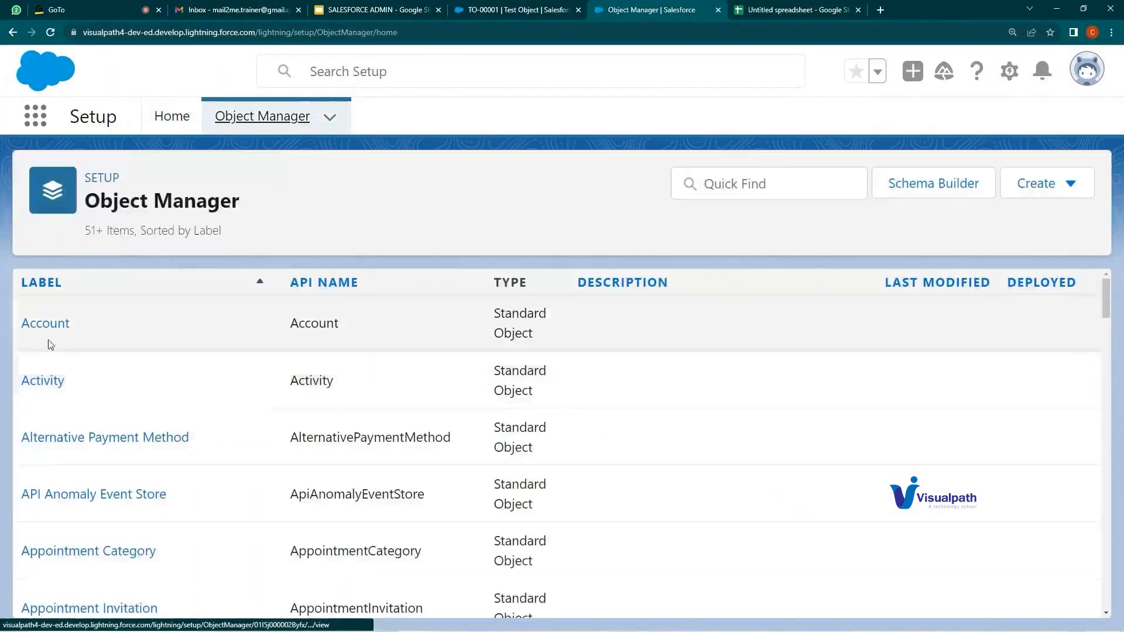
pyautogui.click(794, 182)
pyautogui.write('Test')
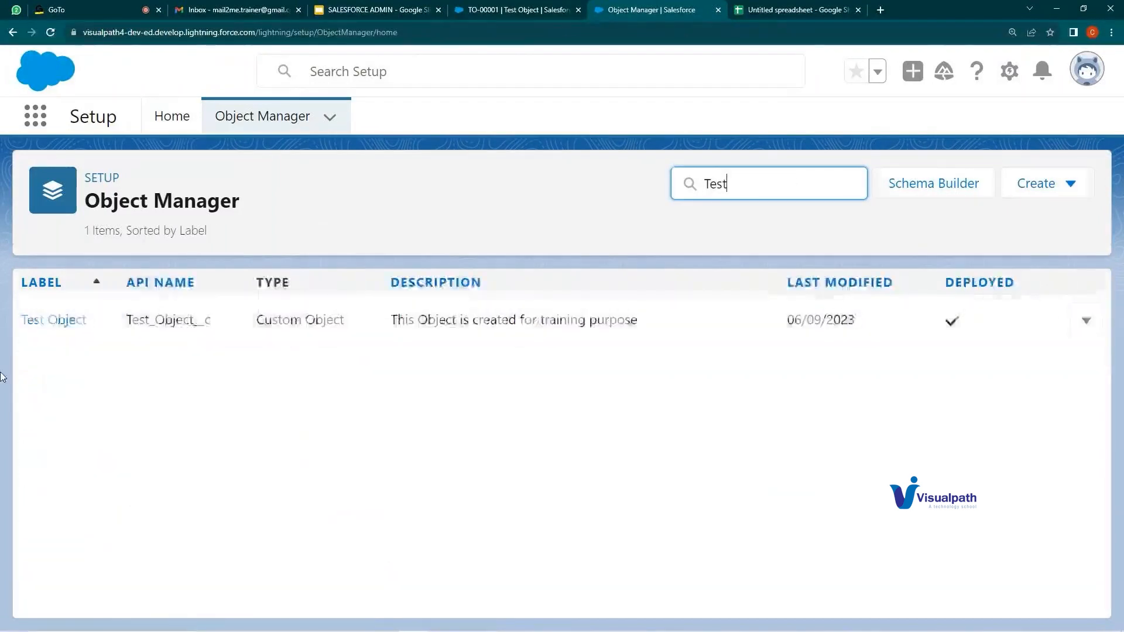
pyautogui.click(64, 321)
pyautogui.click(132, 346)
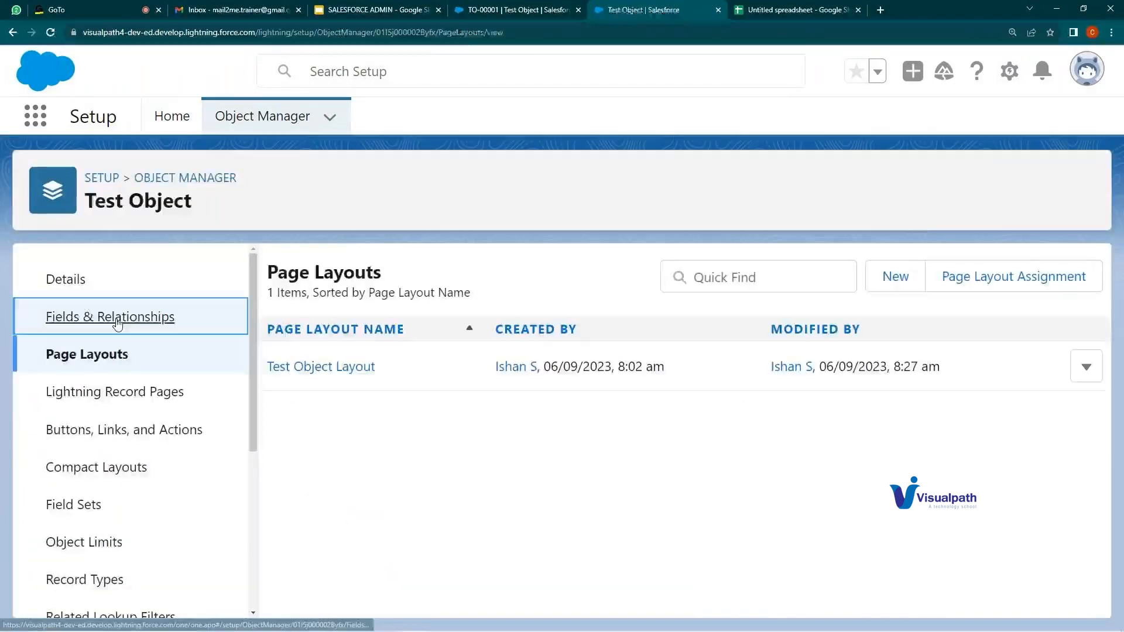
pyautogui.click(117, 321)
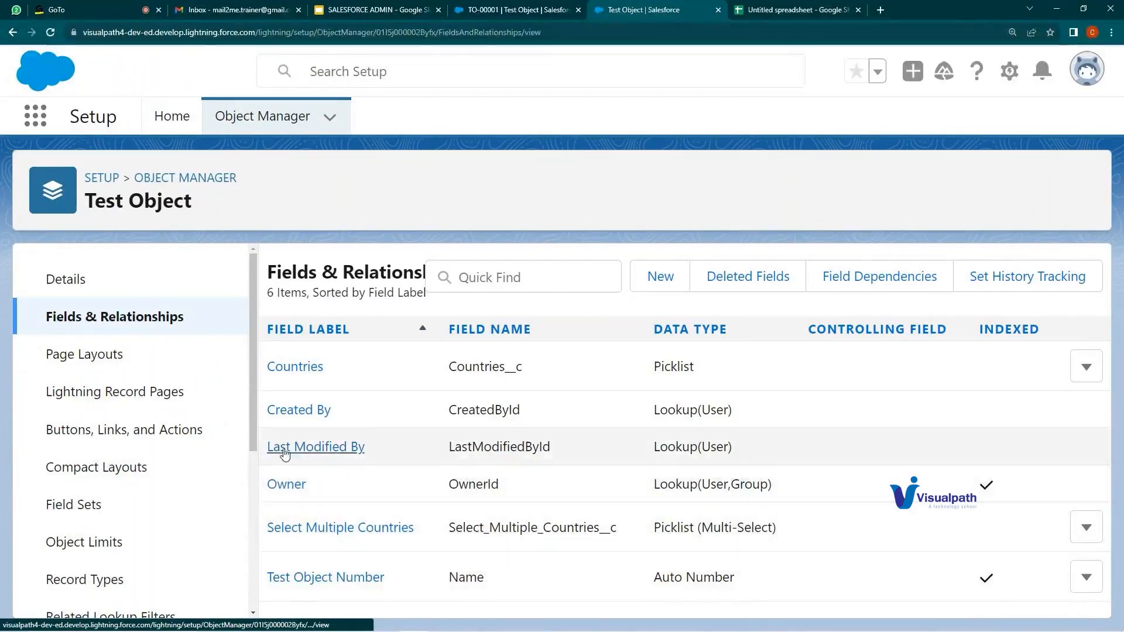
# - Open the Countries field for editing, review its general and picklist options, and leave without saving
pyautogui.click(305, 367)
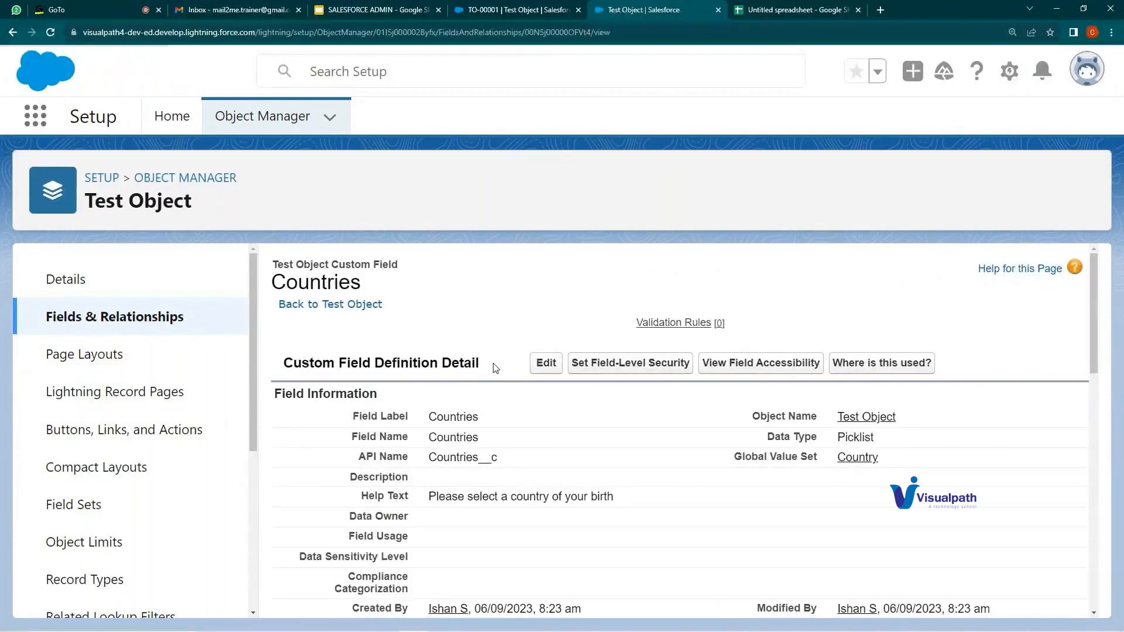
pyautogui.click(539, 358)
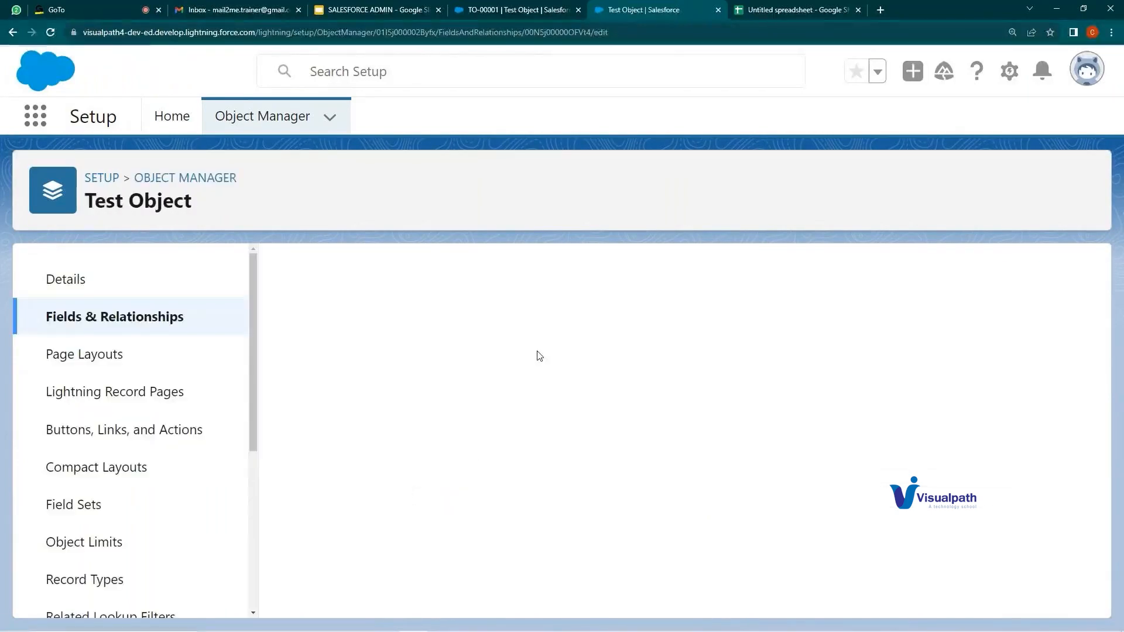
pyautogui.scroll(-2, 539, 360)
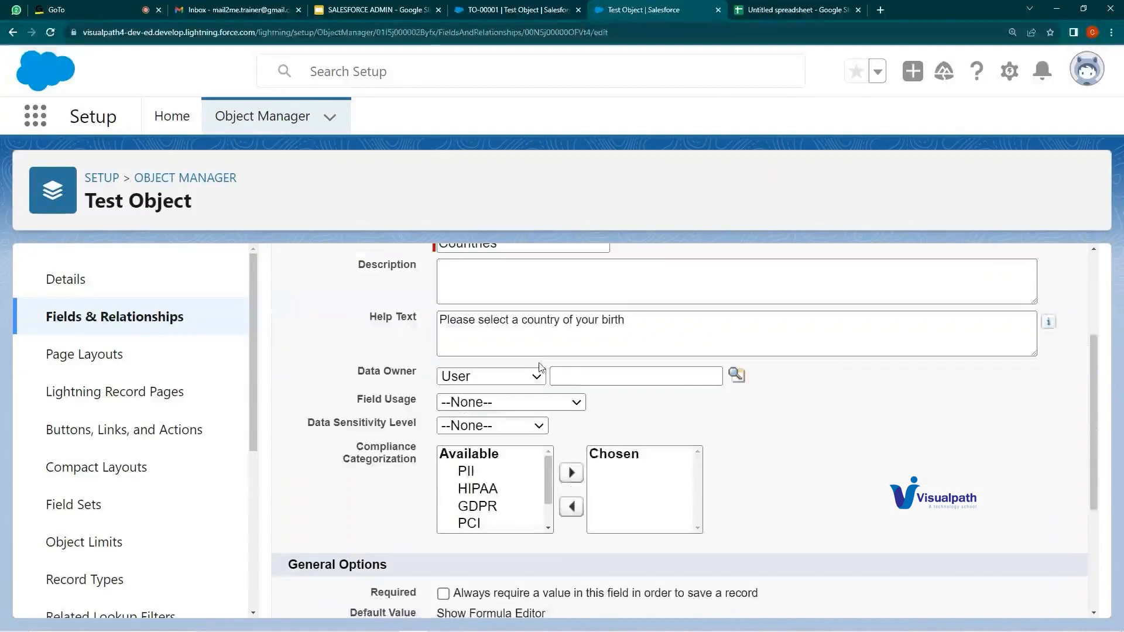
pyautogui.scroll(-3, 364, 443)
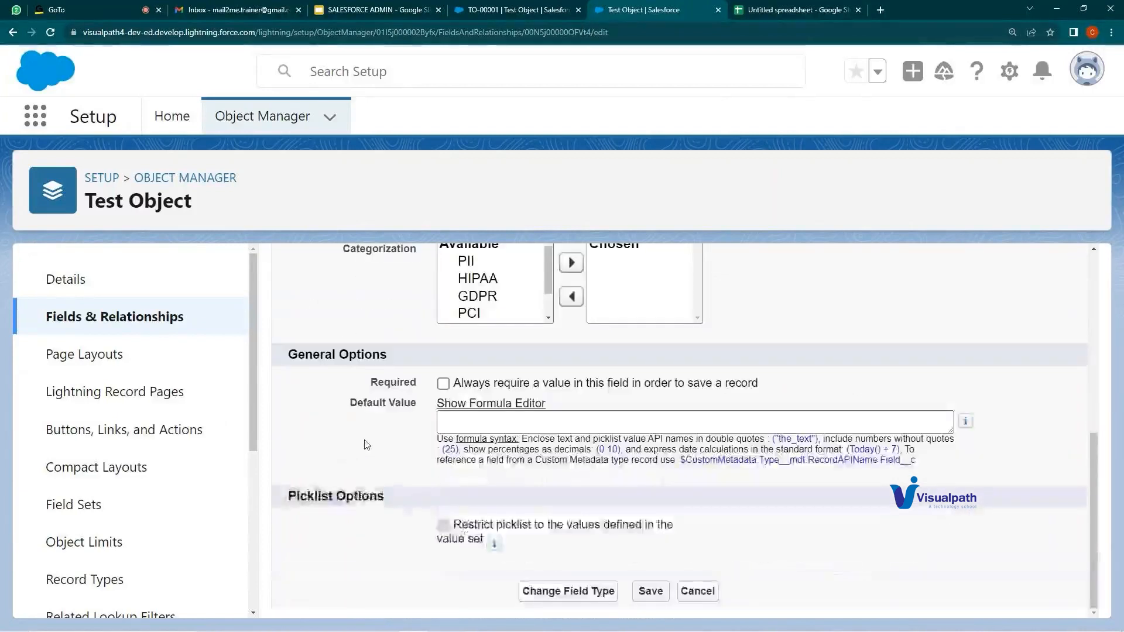
pyautogui.scroll(5, 444, 468)
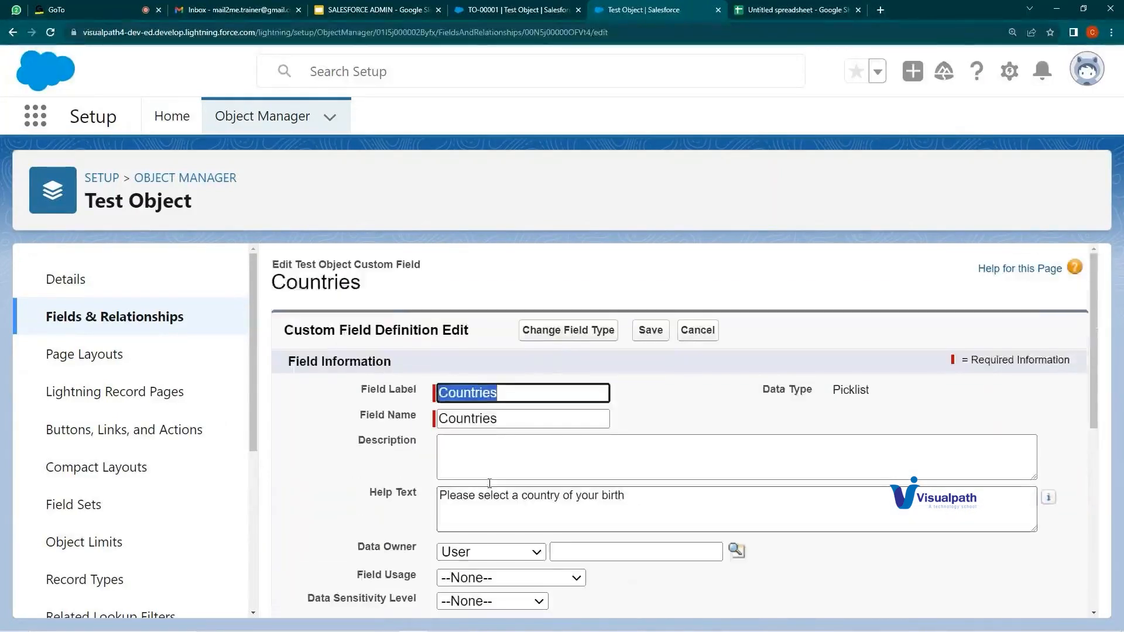
pyautogui.click(702, 331)
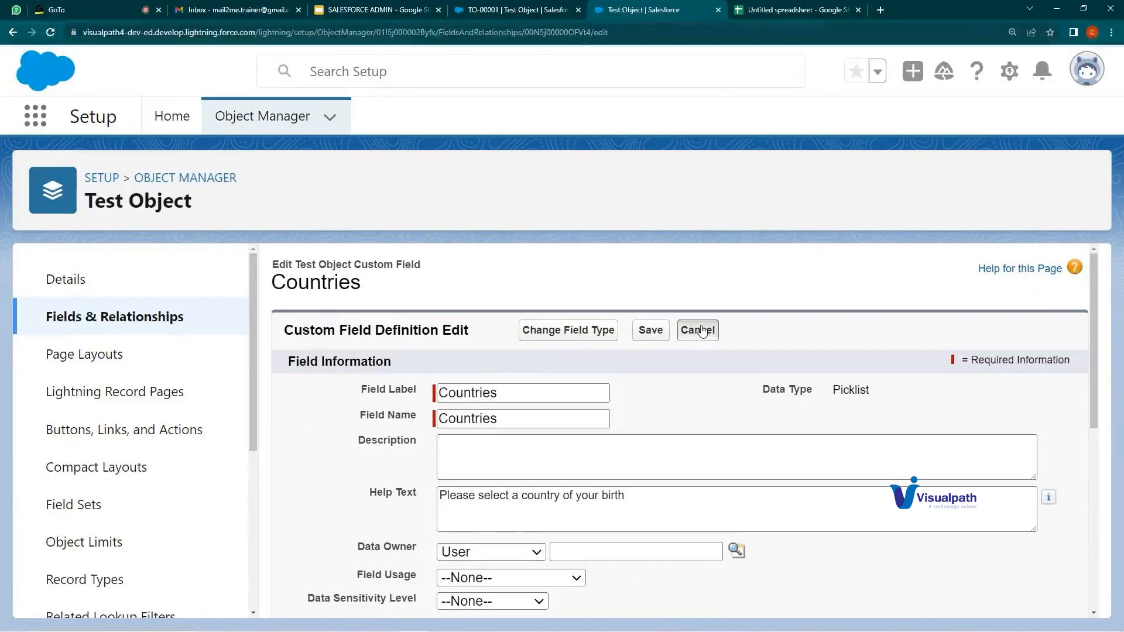
# - Examine the Countries field's picklist values and compare them with the options on the TO-00001 record
pyautogui.scroll(-15, 632, 435)
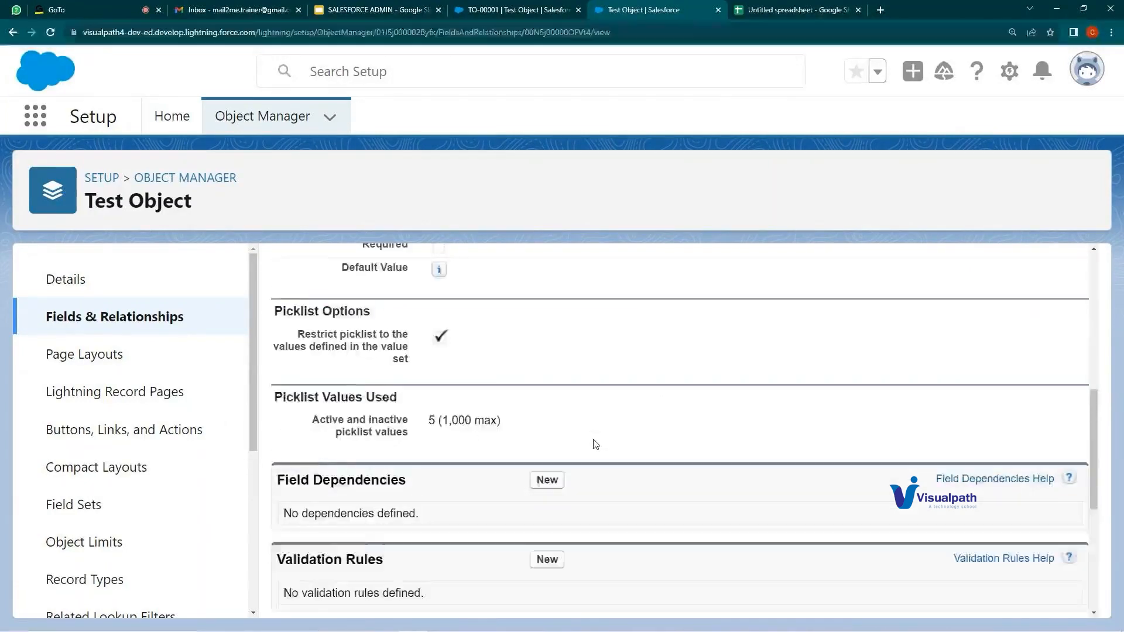
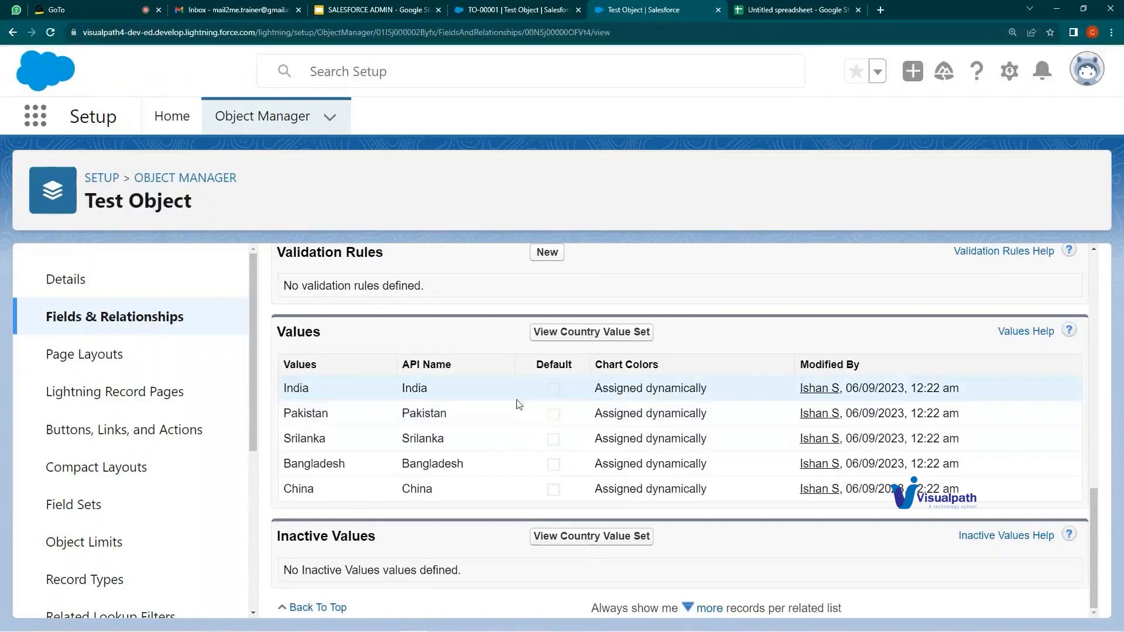
pyautogui.click(513, 9)
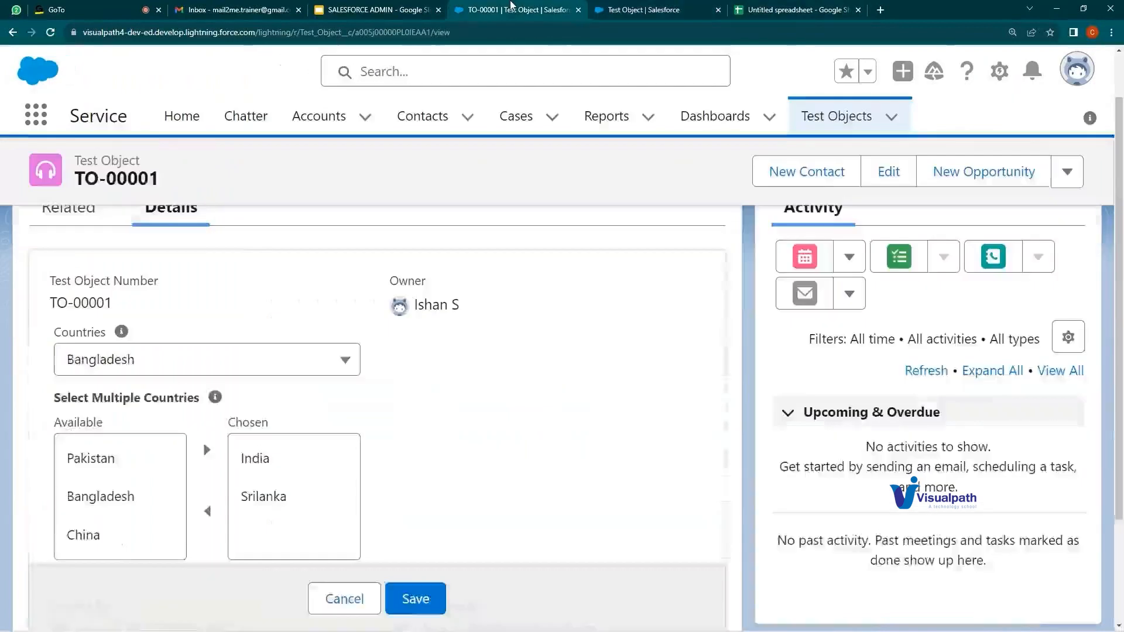
pyautogui.click(646, 10)
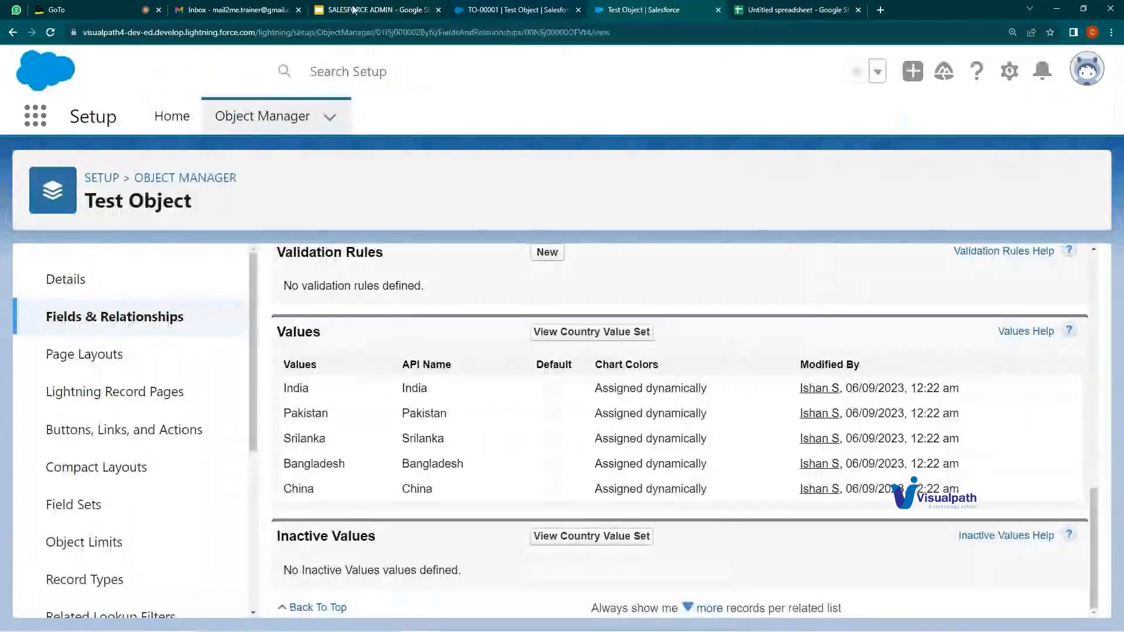
# - Return to Picklist Value Sets, review the form for a new global value set, and leave it without saving
pyautogui.click(171, 117)
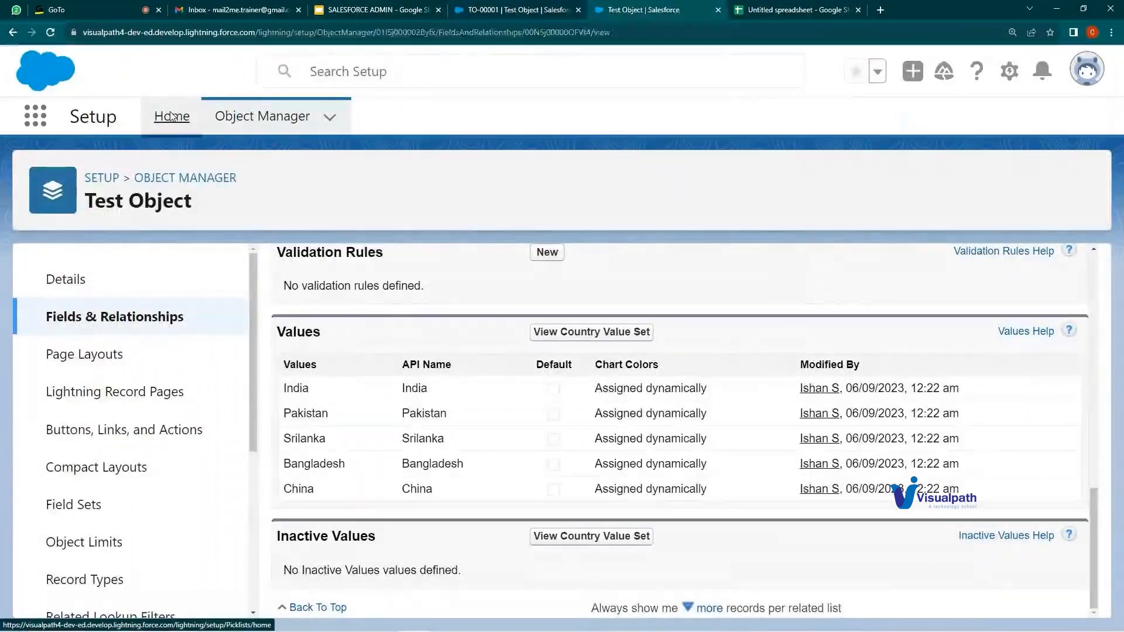
pyautogui.click(96, 372)
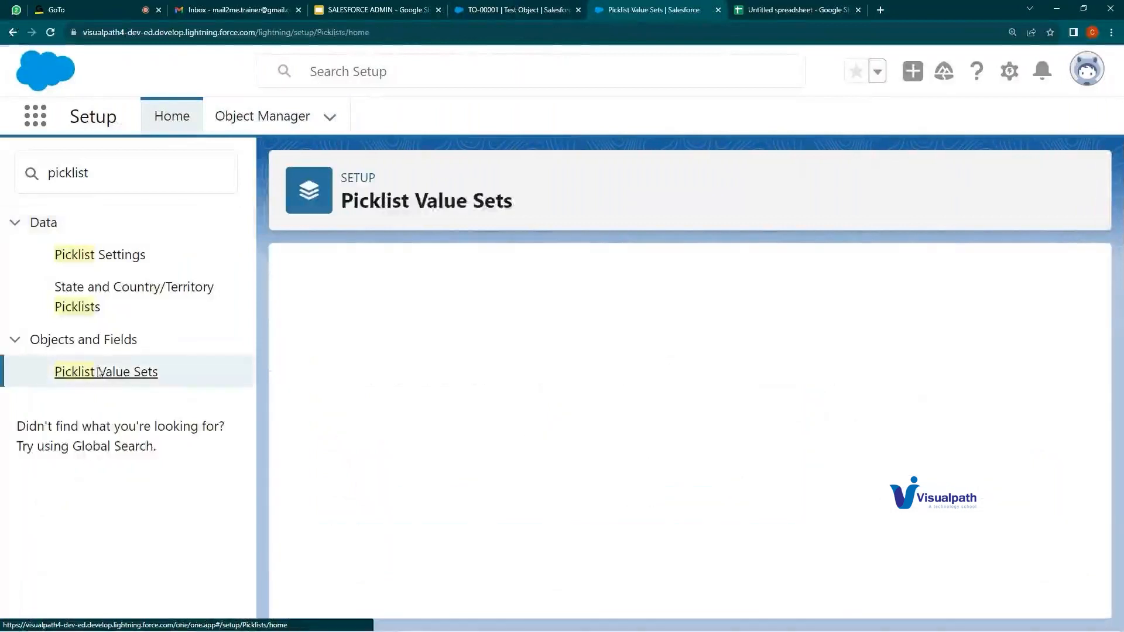
pyautogui.click(561, 413)
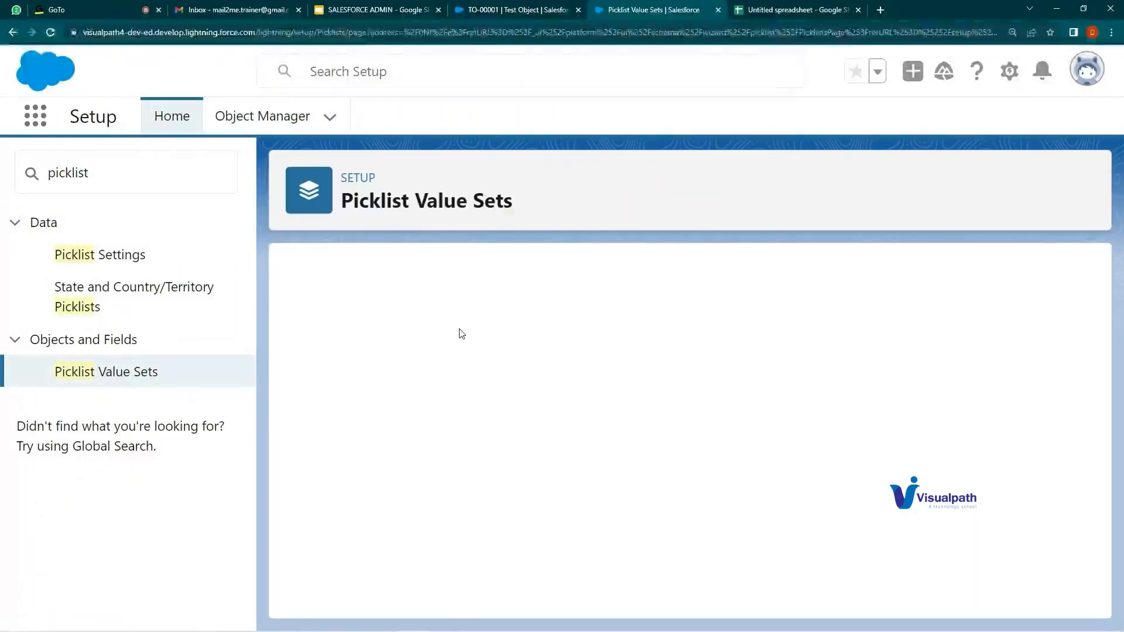
pyautogui.scroll(-4, 462, 335)
pyautogui.scroll(3, 483, 354)
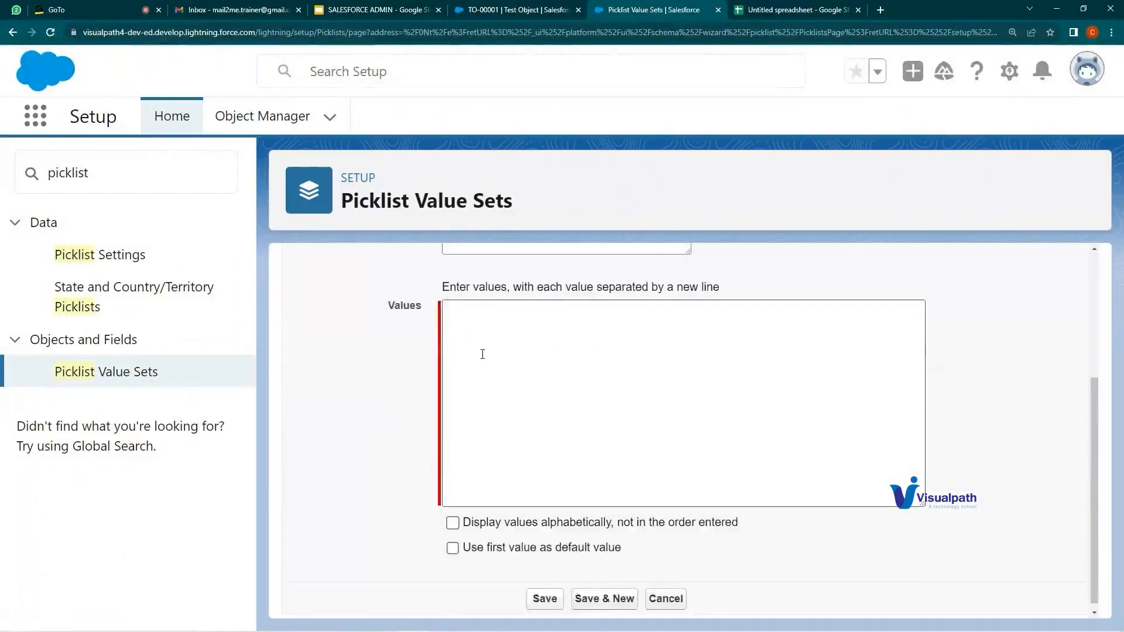
pyautogui.scroll(1, 482, 354)
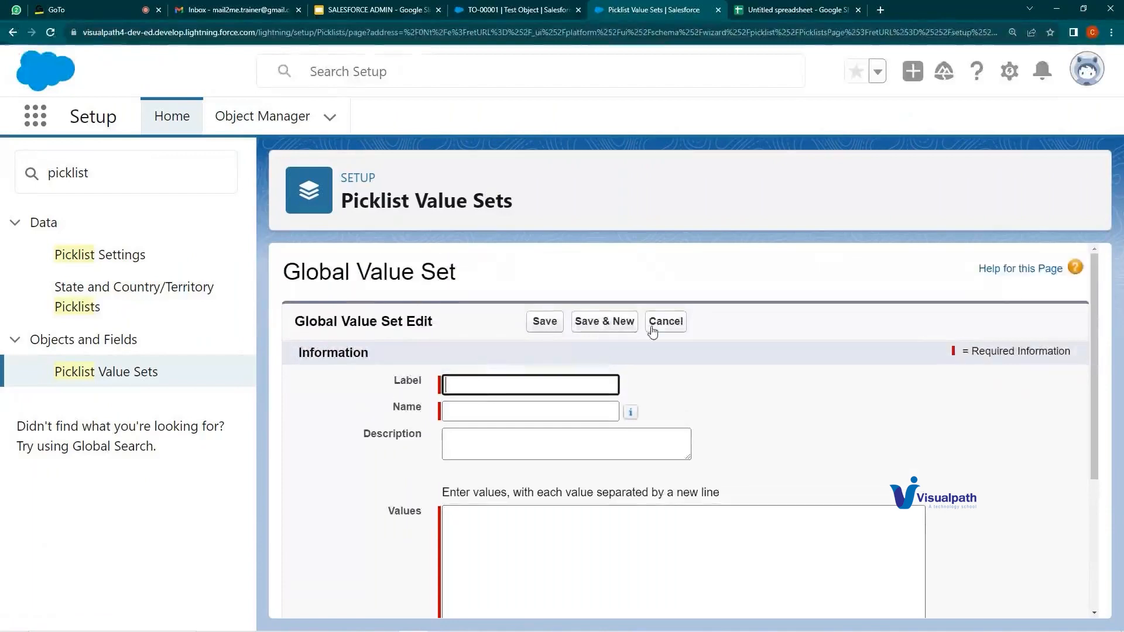
pyautogui.click(651, 326)
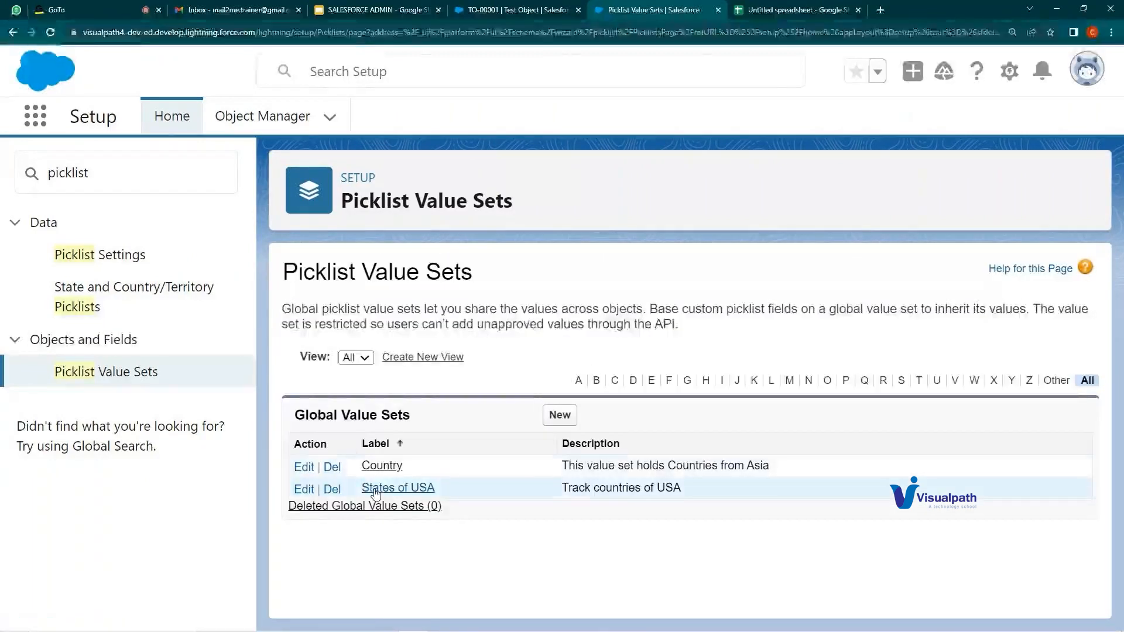
# - Examine the Country global value set's details, picklist value limit and values, and return to the list of value sets
pyautogui.click(381, 466)
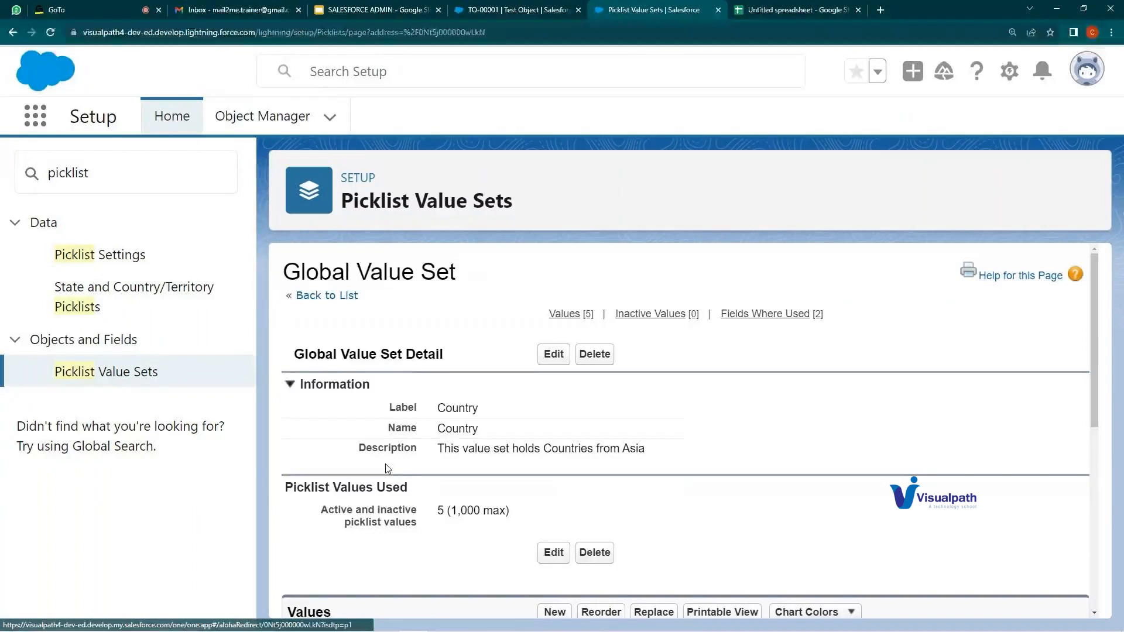
pyautogui.scroll(-2, 374, 468)
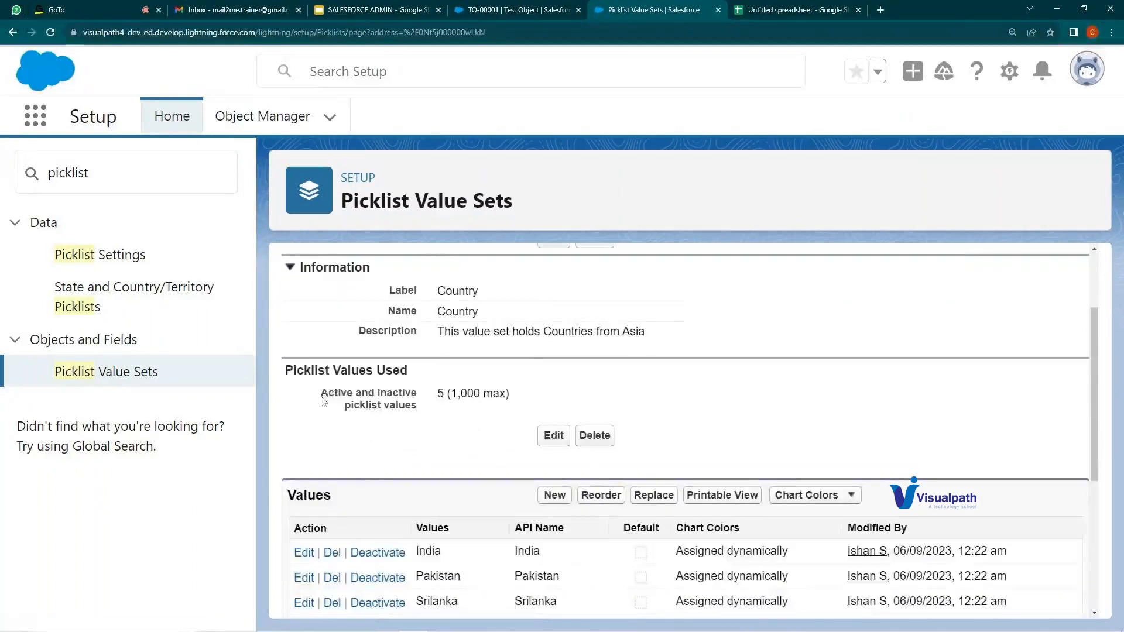
pyautogui.moveTo(323, 400); pyautogui.dragTo(507, 396)
pyautogui.click(450, 396)
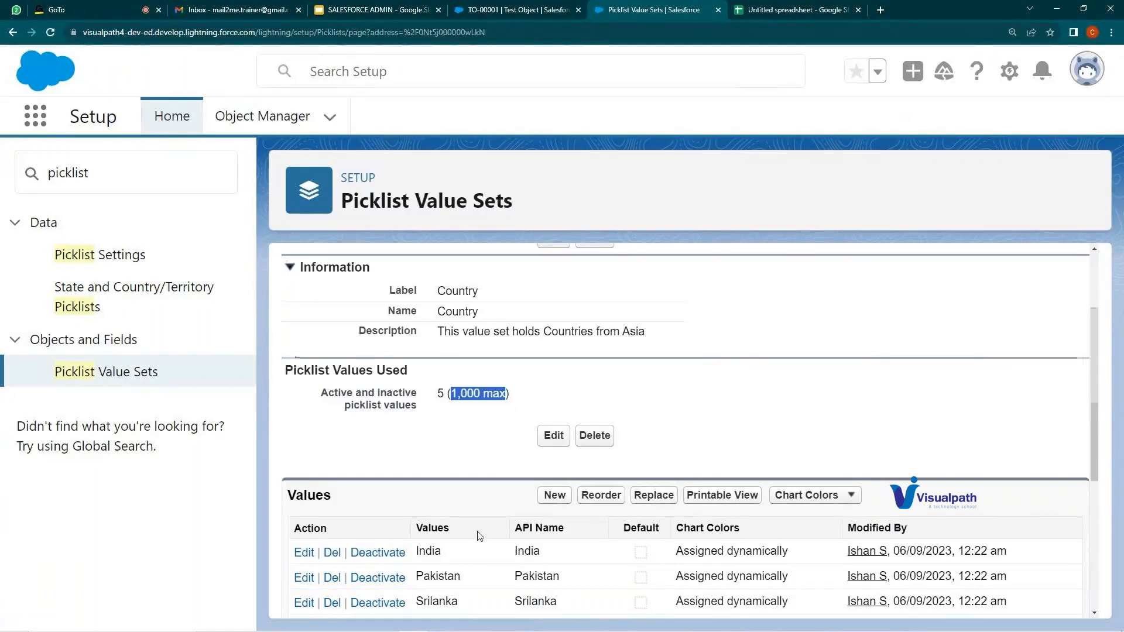
pyautogui.scroll(-4, 469, 562)
pyautogui.scroll(1, 470, 549)
pyautogui.scroll(4, 470, 549)
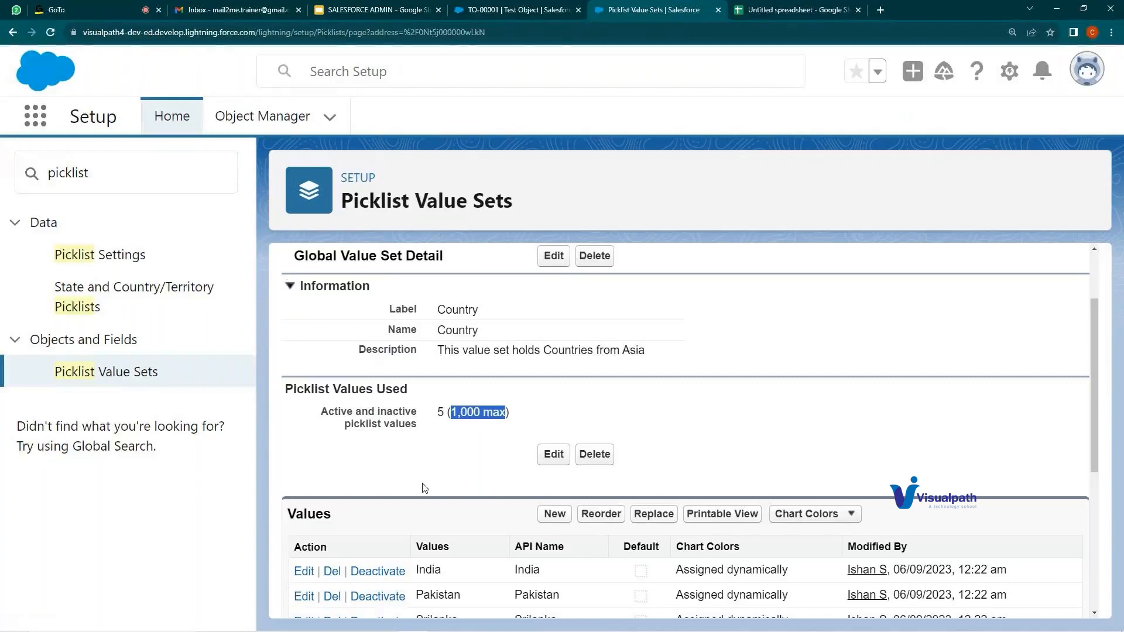
pyautogui.click(142, 374)
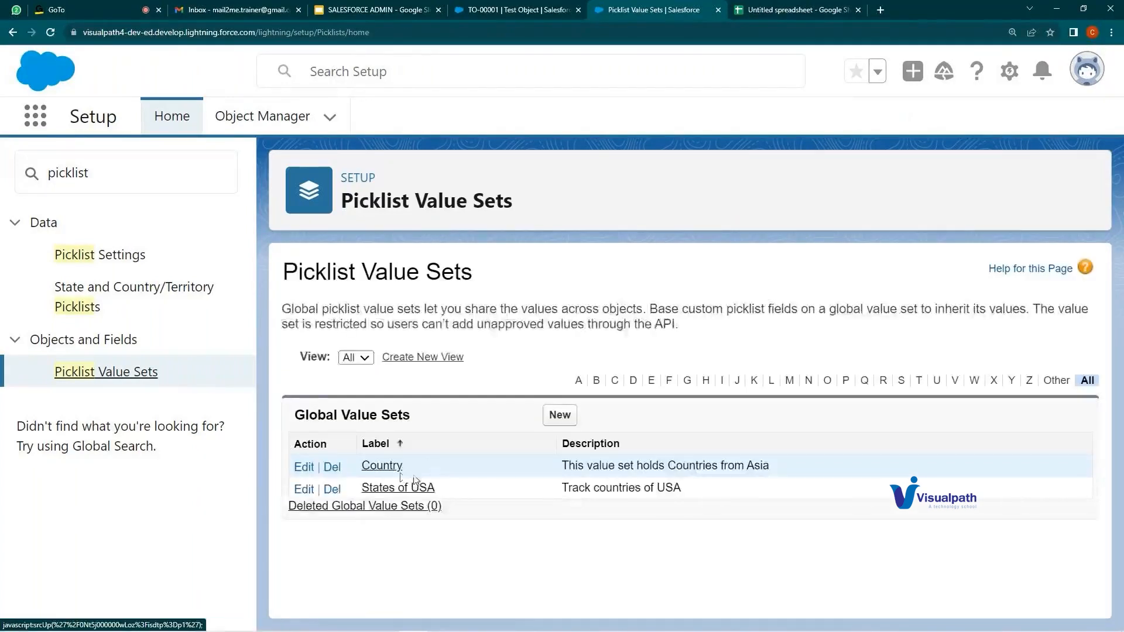
pyautogui.moveTo(409, 466); pyautogui.dragTo(360, 465)
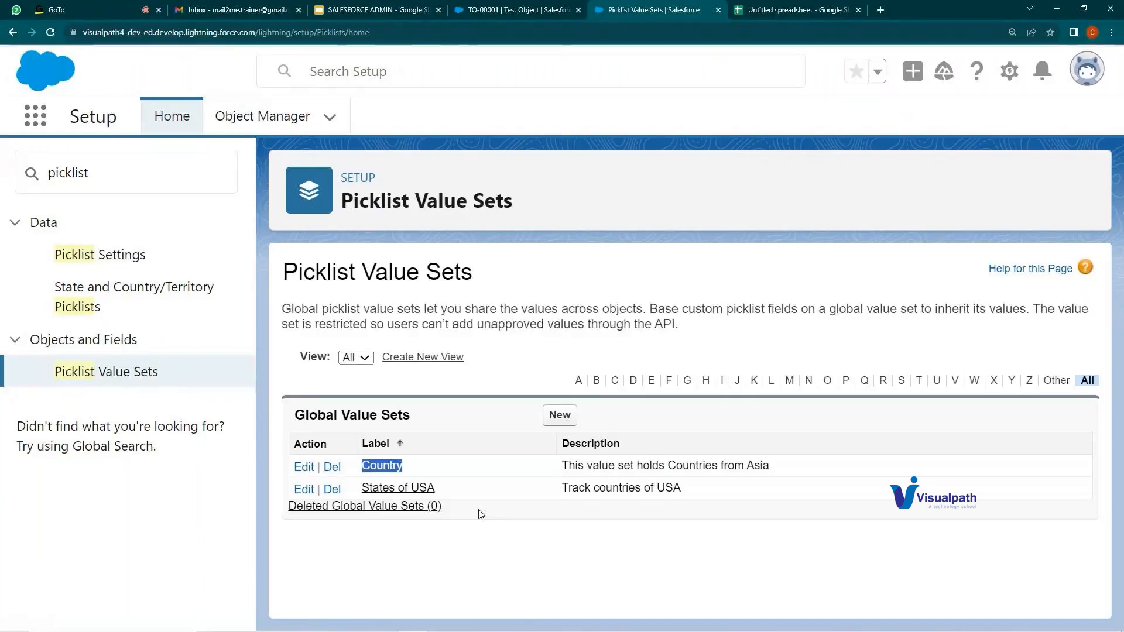
# - Switch to the TO-00001 record and review the options offered in its Countries picklist
pyautogui.click(538, 6)
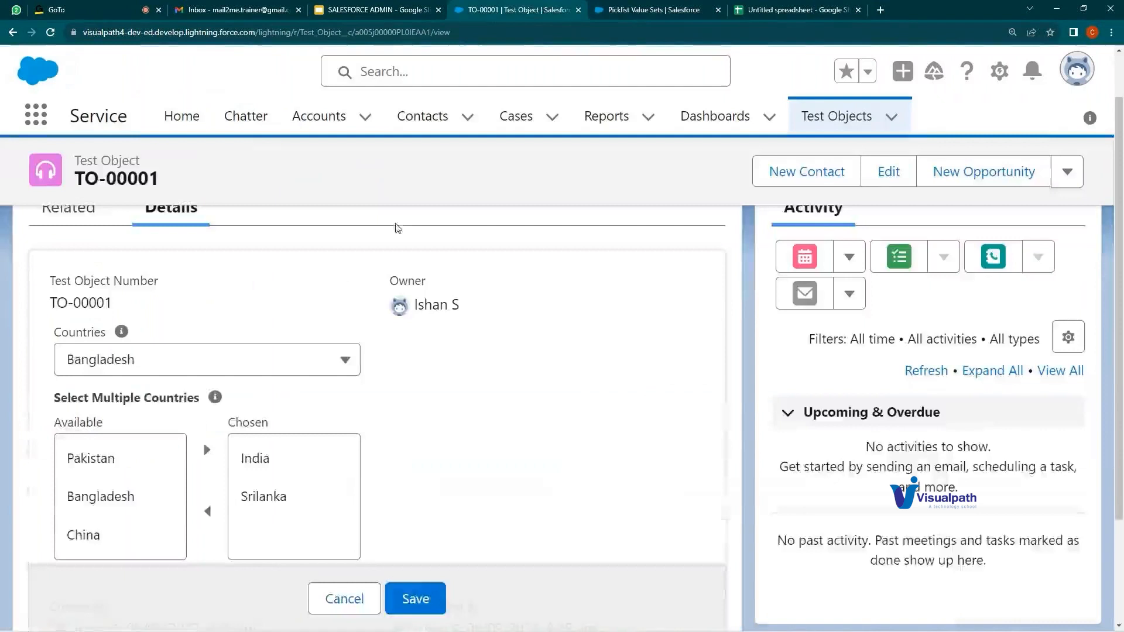
pyautogui.click(234, 359)
pyautogui.click(249, 323)
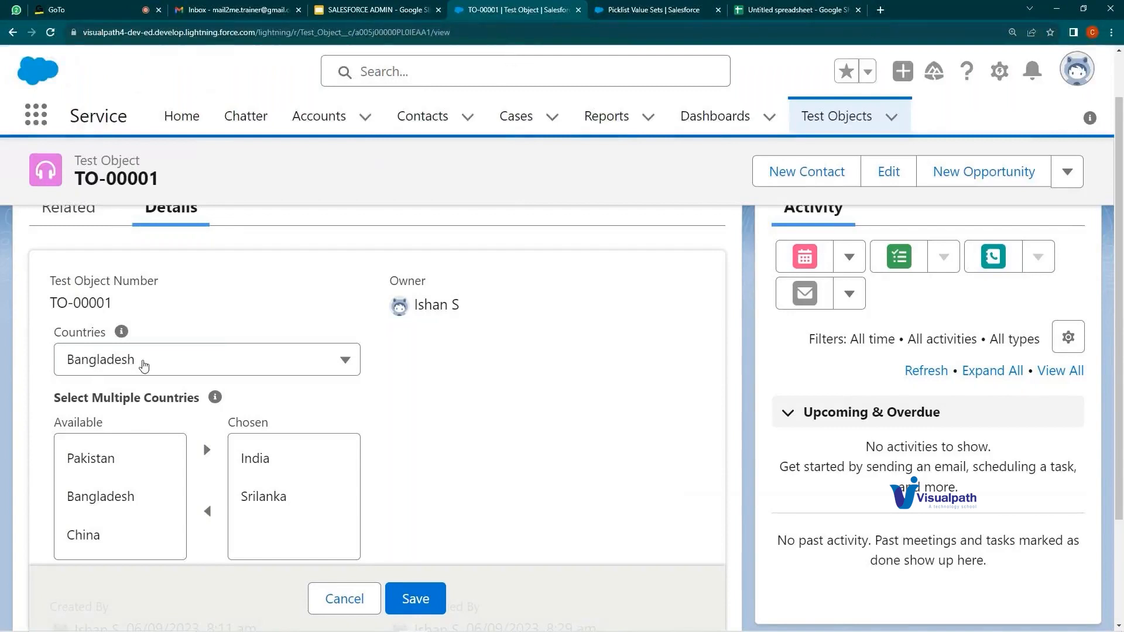
pyautogui.click(144, 363)
pyautogui.click(148, 374)
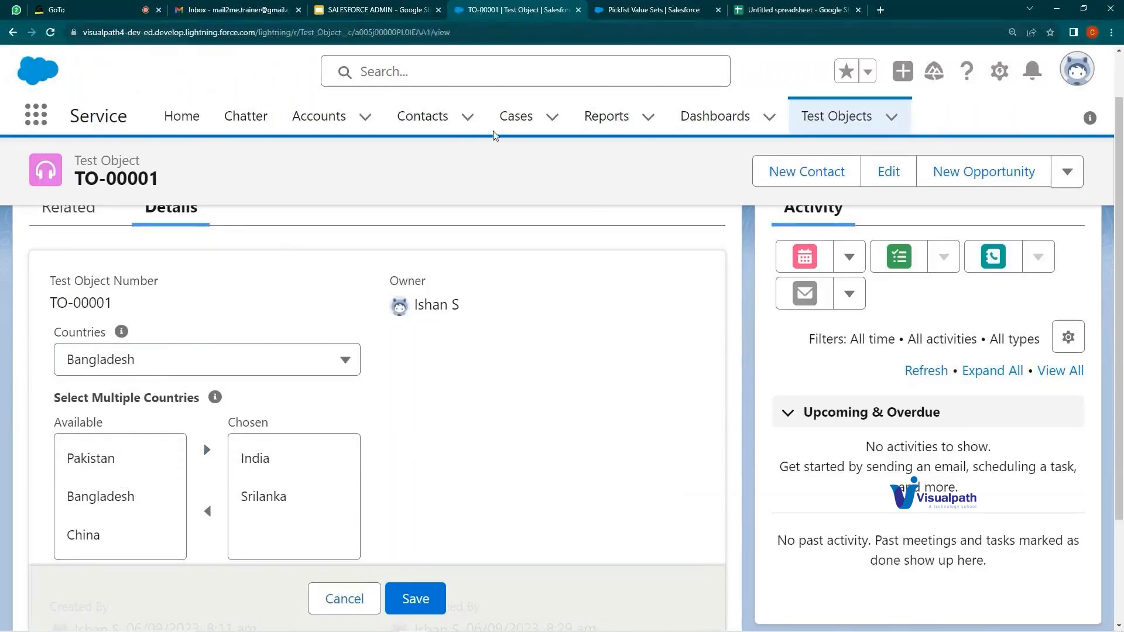
# - Return to Setup, find Test Object in Object Manager and start a new custom field under Fields & Relationships
pyautogui.click(647, 10)
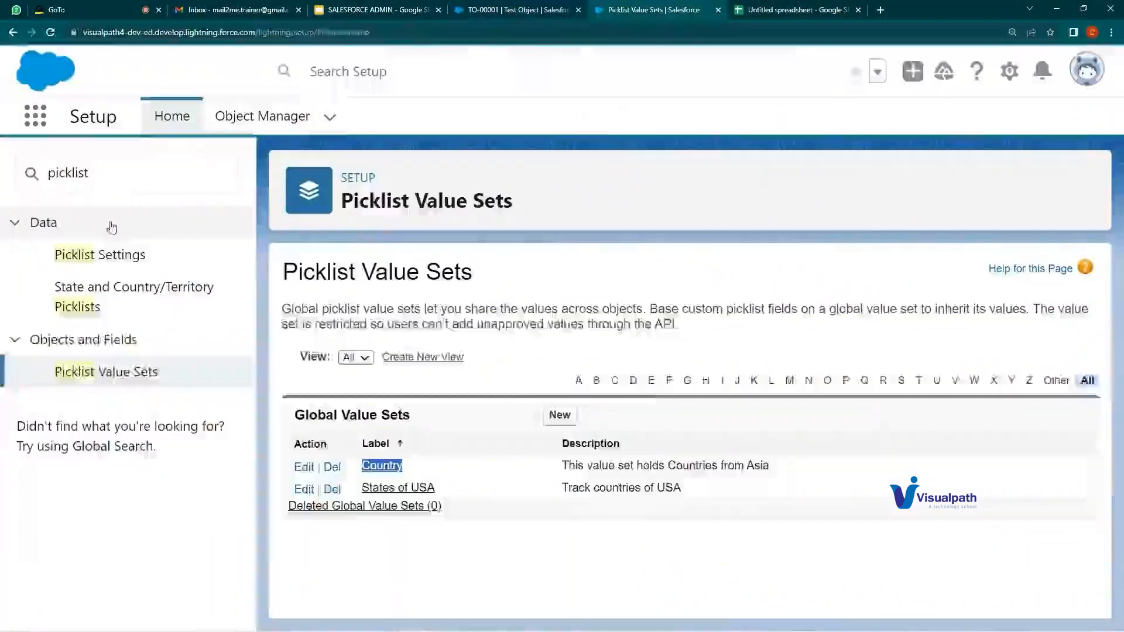
pyautogui.click(263, 115)
pyautogui.click(807, 182)
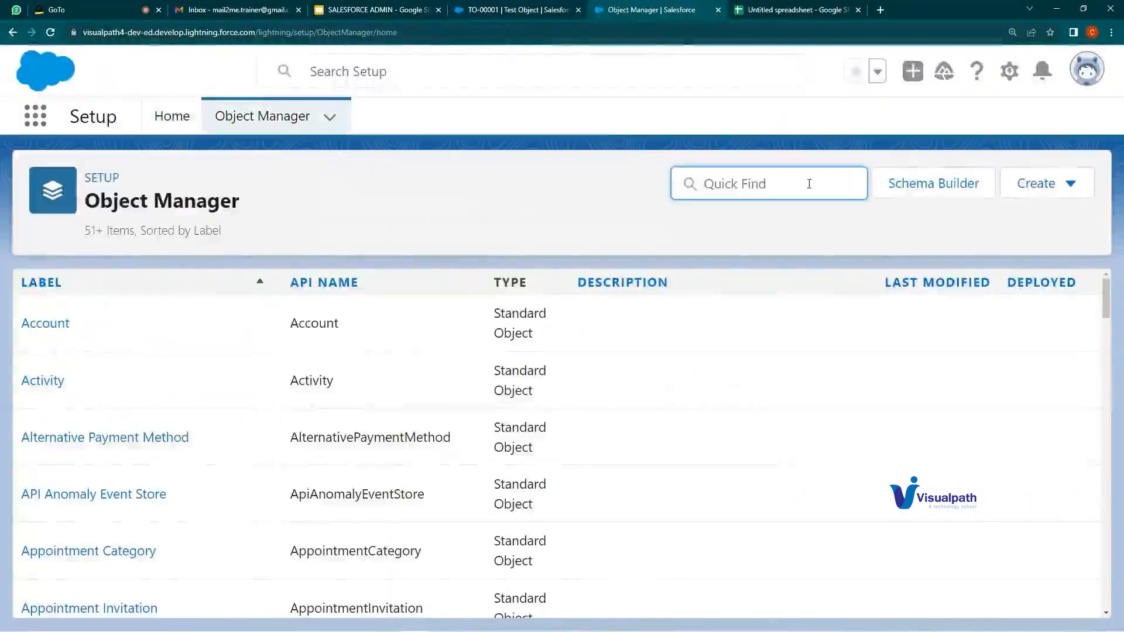
pyautogui.write('tes')
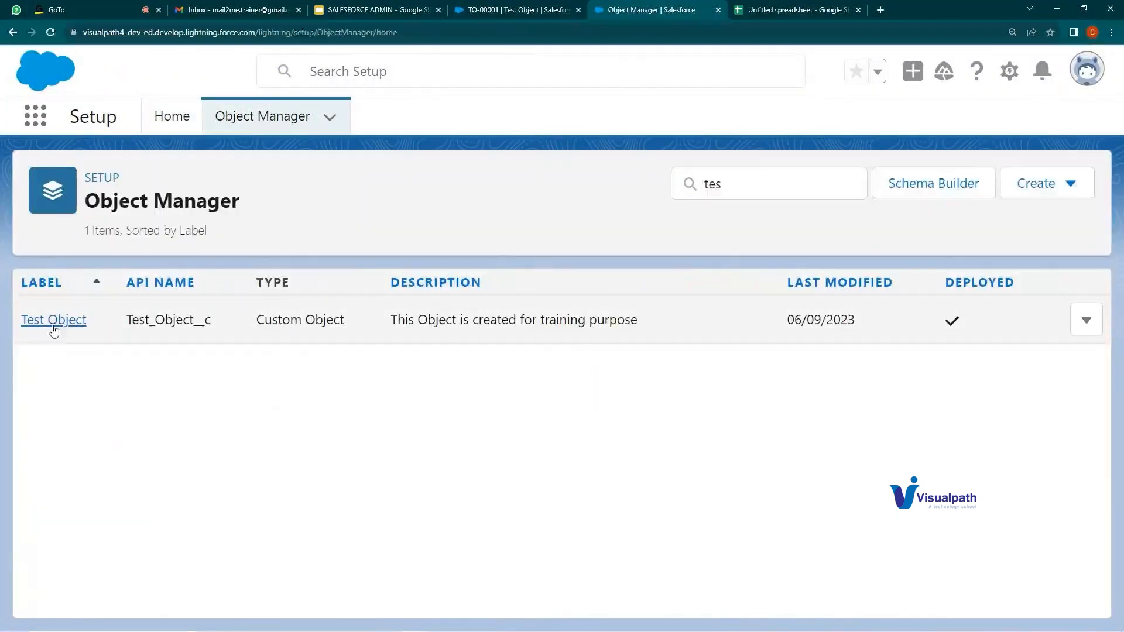
pyautogui.click(53, 319)
pyautogui.click(111, 329)
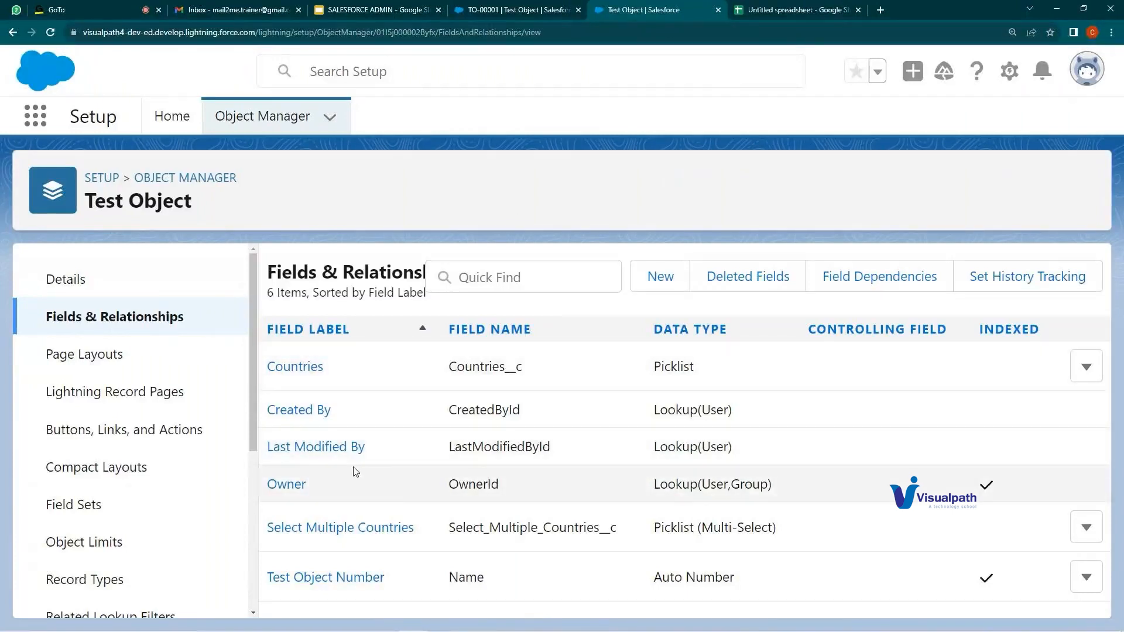
pyautogui.click(673, 281)
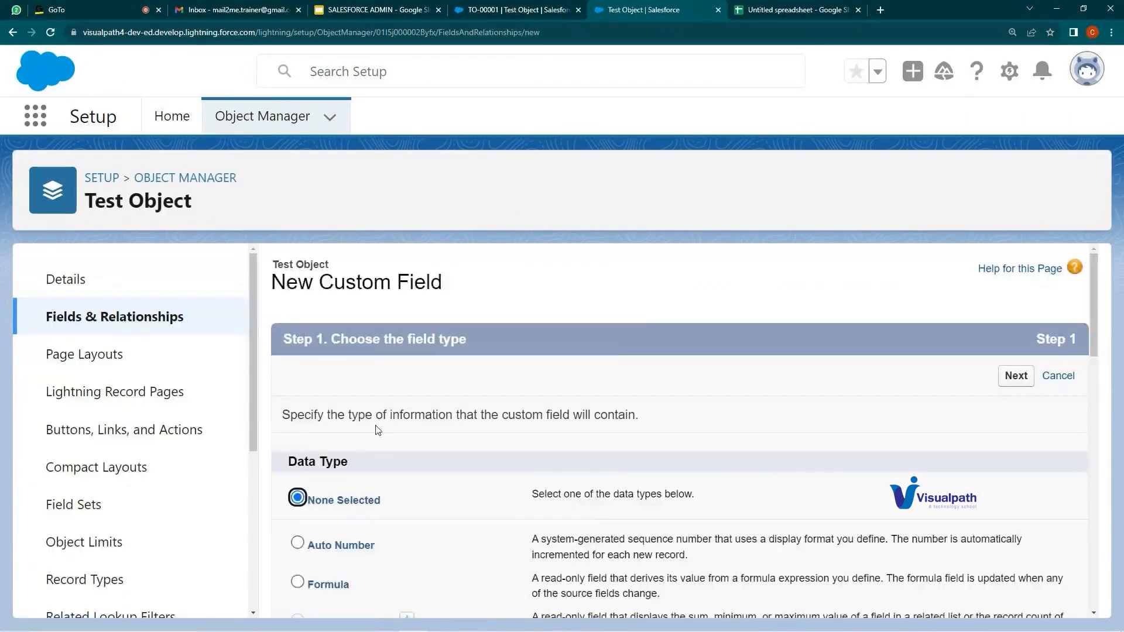
# - Choose Picklist as the data type of the new custom field and continue to its details
pyautogui.scroll(-2, 386, 445)
pyautogui.scroll(-3, 386, 445)
pyautogui.scroll(-5, 386, 443)
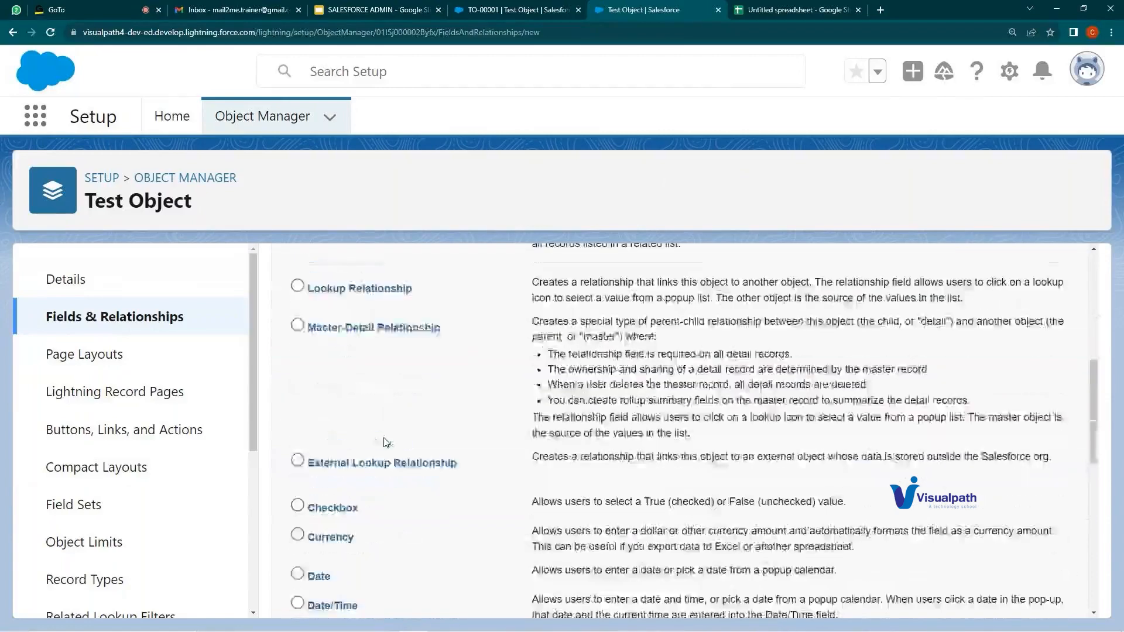
pyautogui.scroll(-3, 353, 497)
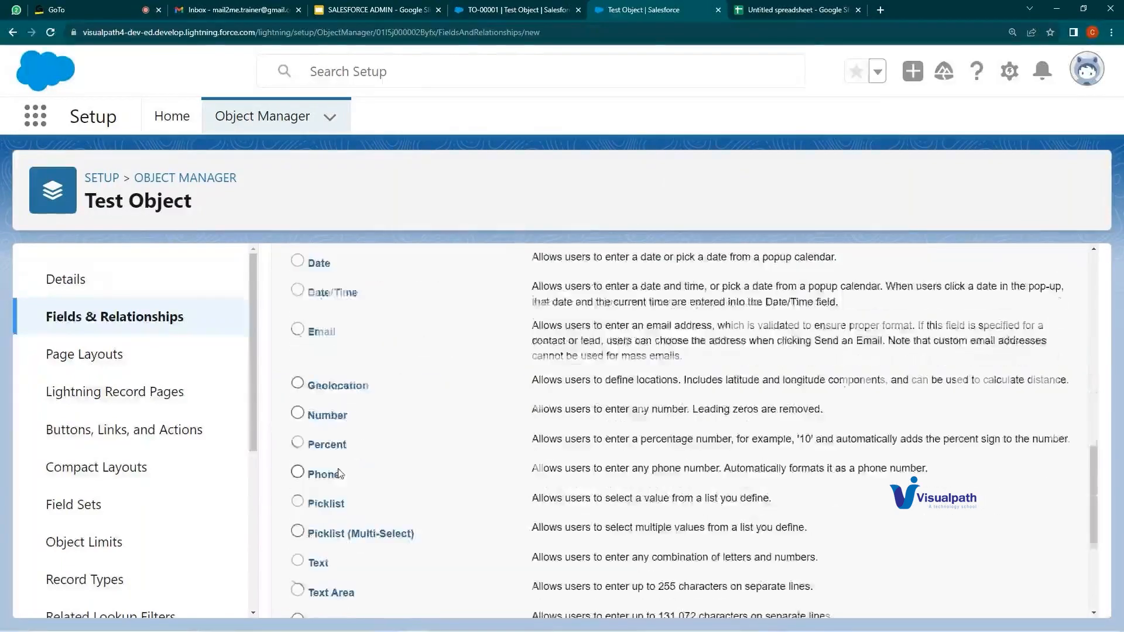
pyautogui.scroll(-1, 328, 468)
pyautogui.click(297, 458)
pyautogui.scroll(12, 804, 472)
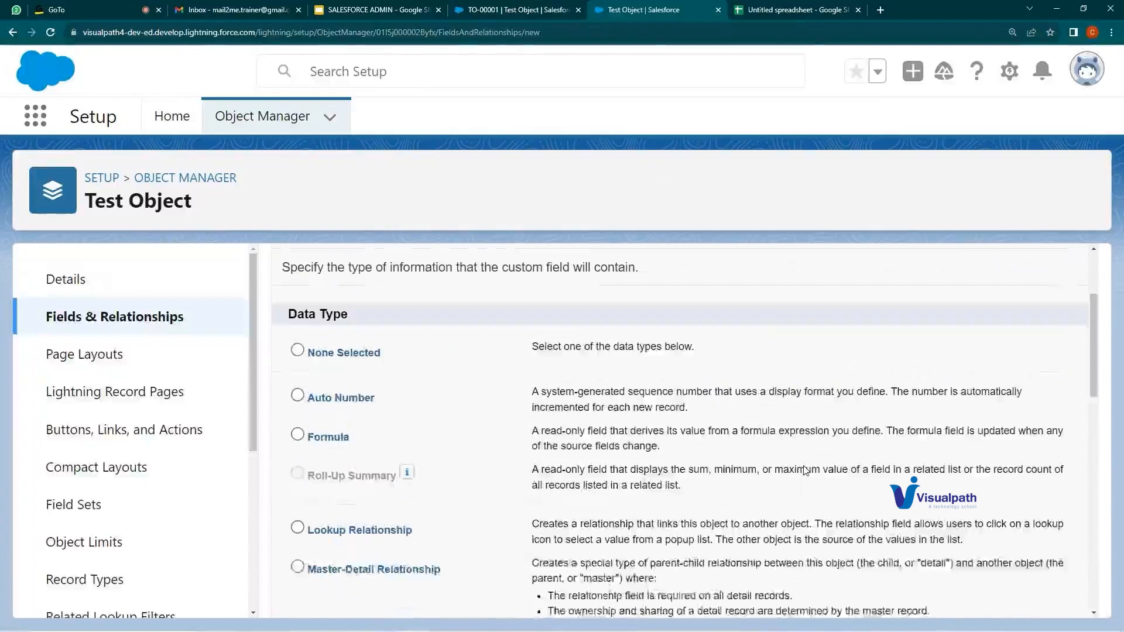
pyautogui.click(1015, 375)
# - Set the new picklist's field label to States, with States as the field name
pyautogui.click(539, 417)
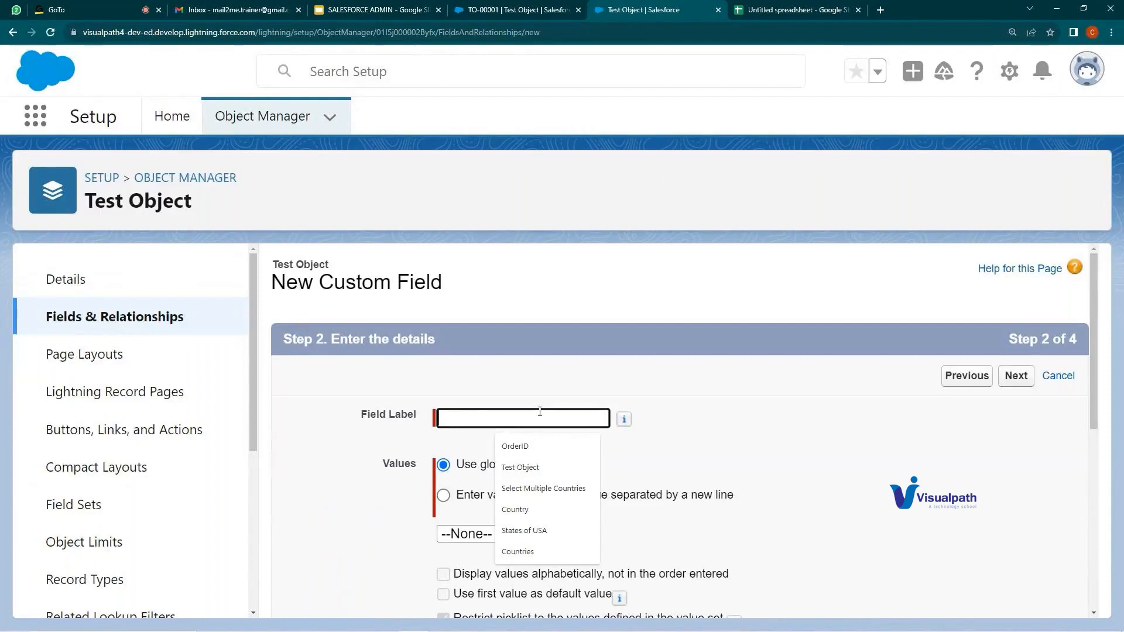
pyautogui.write('States')
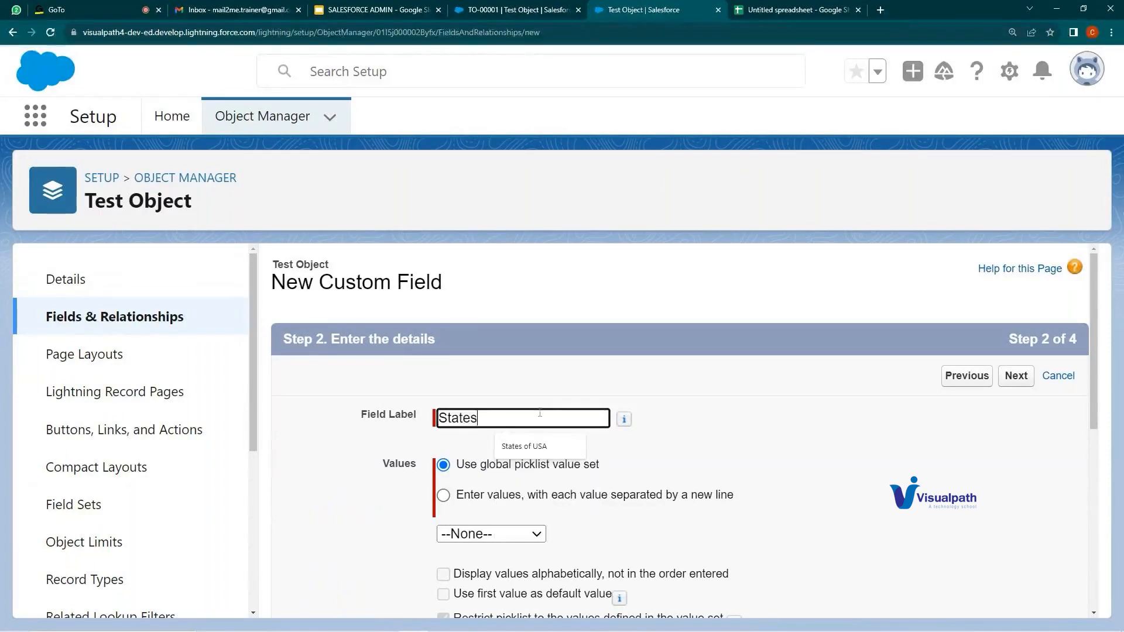
pyautogui.click(712, 373)
pyautogui.click(722, 464)
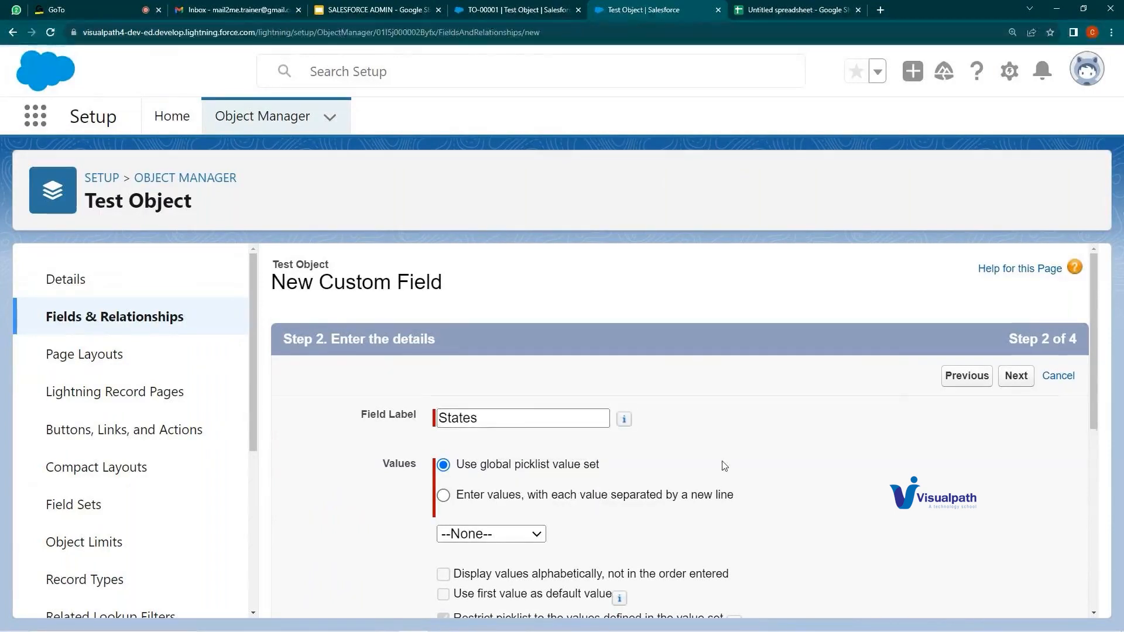
pyautogui.scroll(-2, 723, 465)
pyautogui.scroll(-2, 538, 487)
pyautogui.click(457, 466)
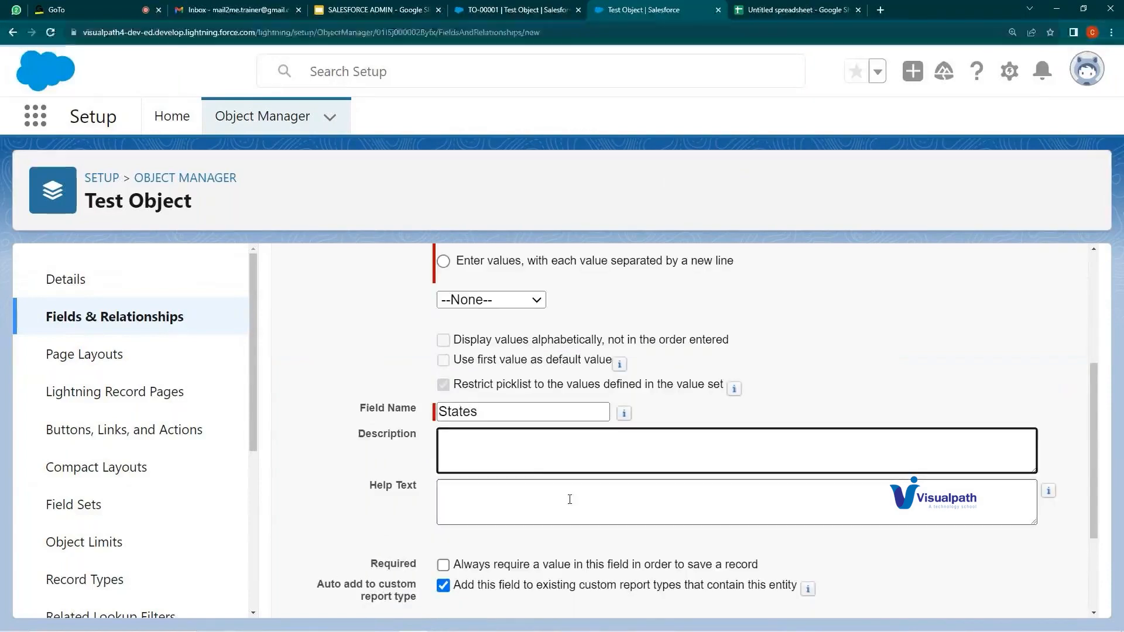
pyautogui.scroll(-2, 528, 467)
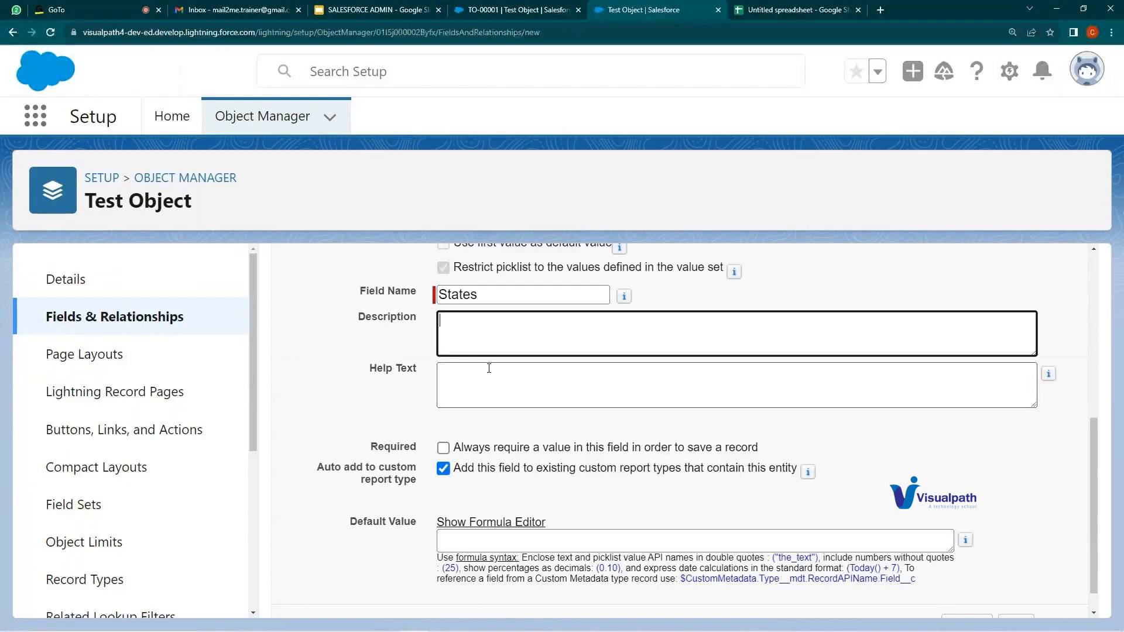
# - Give the States picklist its own line-separated values instead of a global value set: Delhi, Lahore and Colombo
pyautogui.scroll(4, 489, 368)
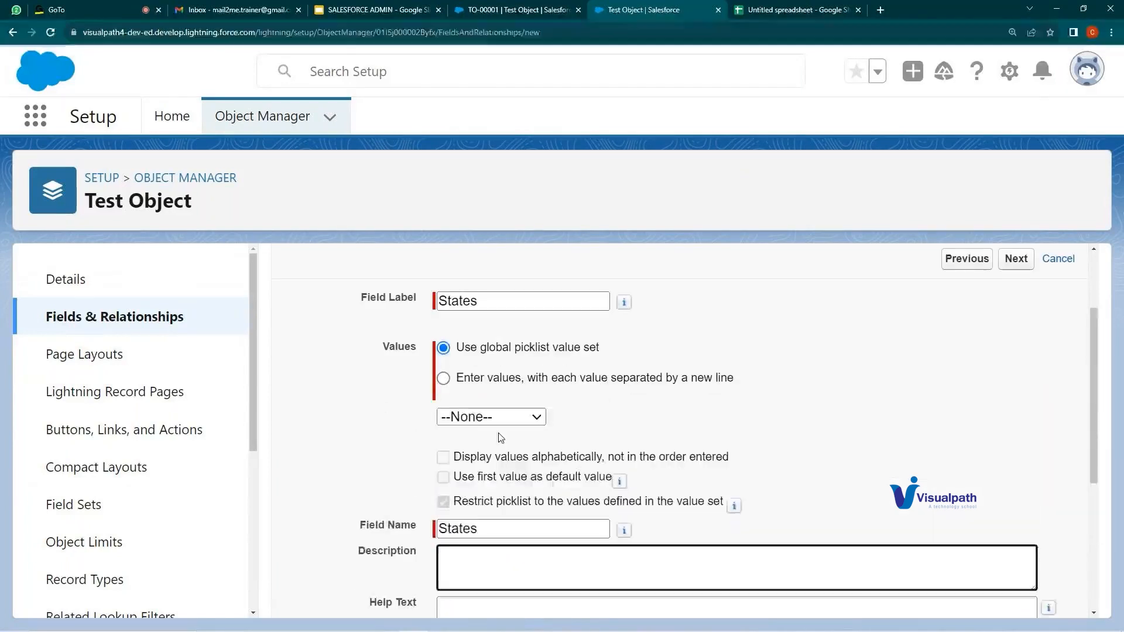
pyautogui.click(484, 380)
pyautogui.click(471, 470)
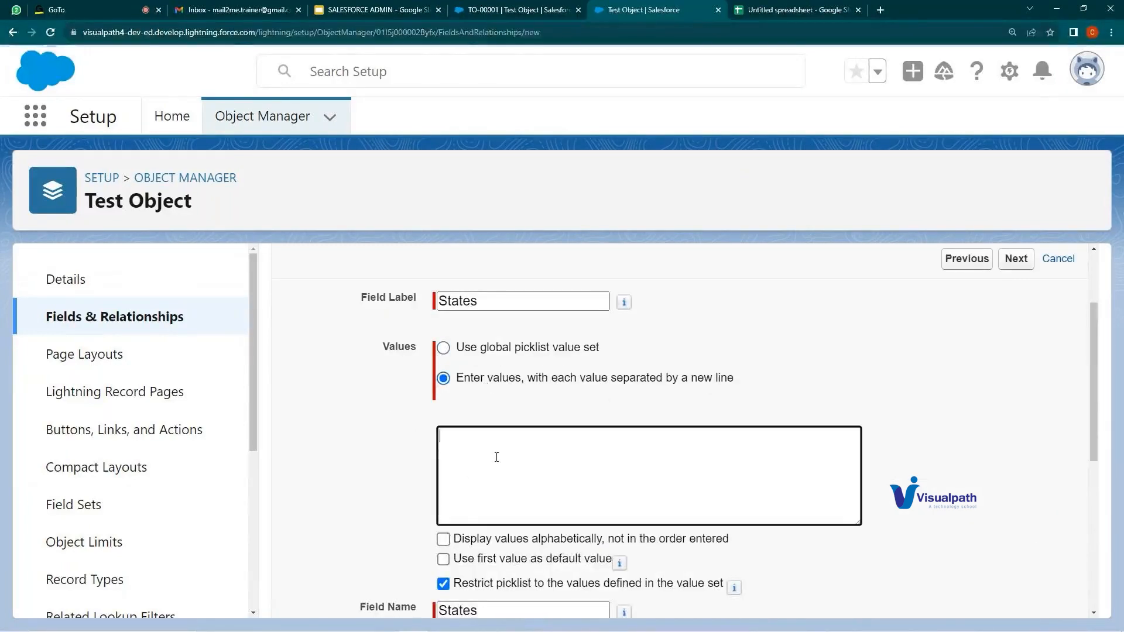
pyautogui.write('Delhi ')
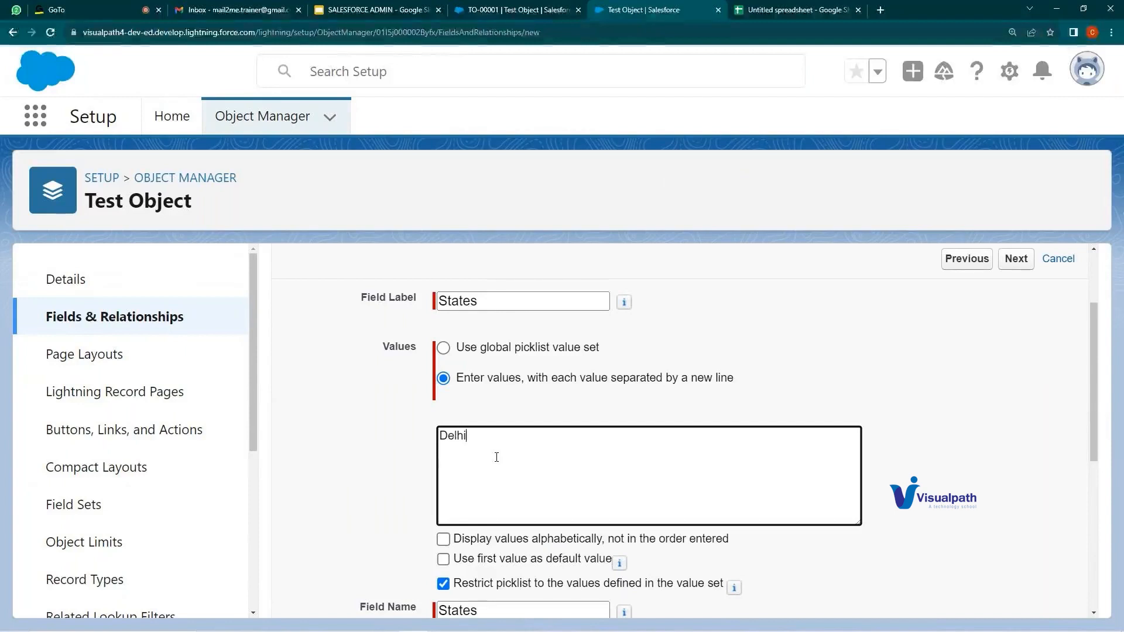
pyautogui.write('Lahore')
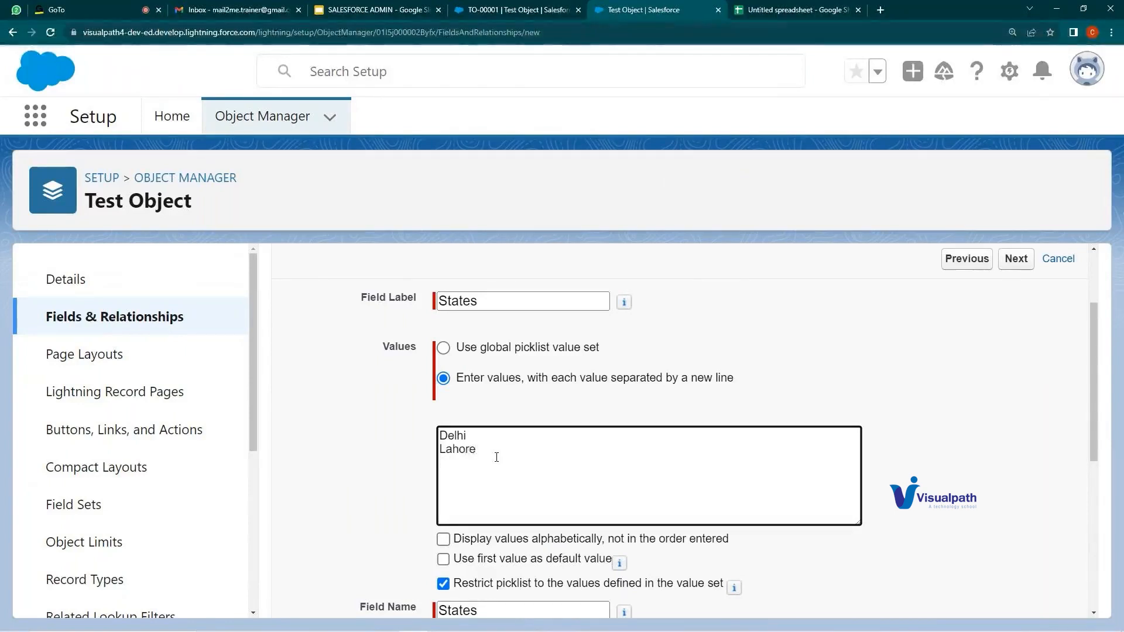
pyautogui.press('Return')
pyautogui.write('Colombo')
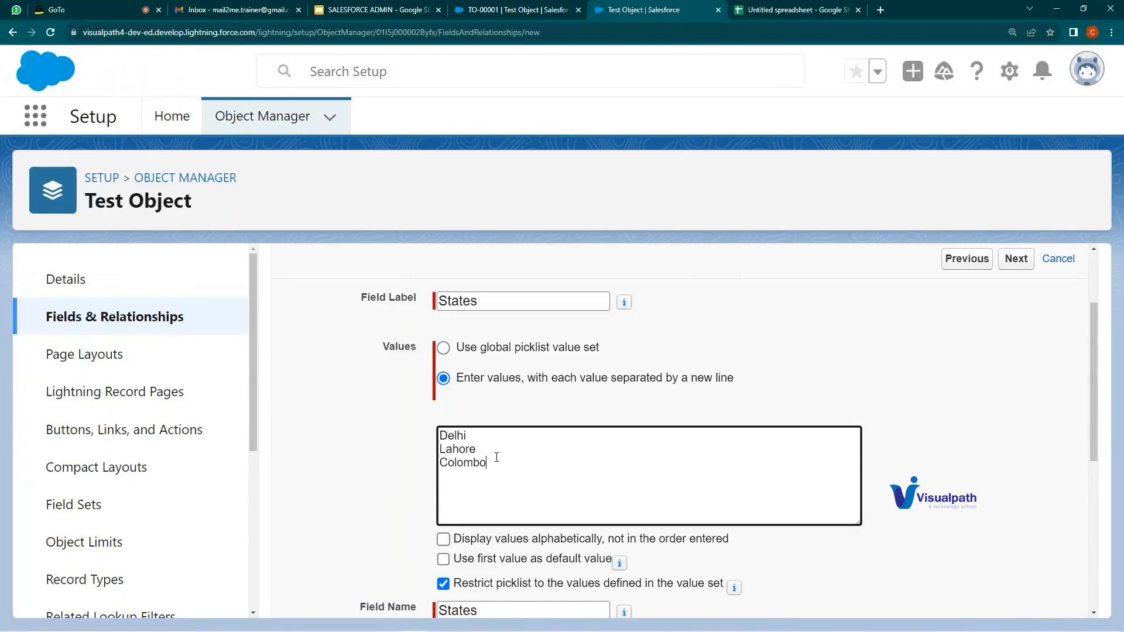
# - Accept the default field-level security and page layout settings and save the States field
pyautogui.click(1016, 264)
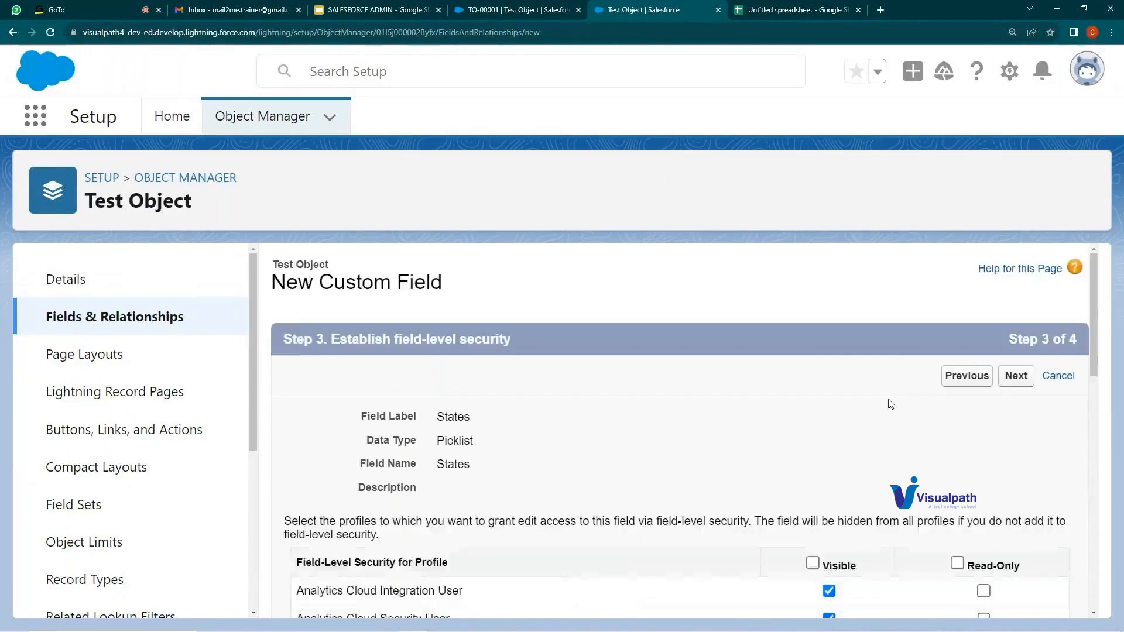
pyautogui.click(1013, 380)
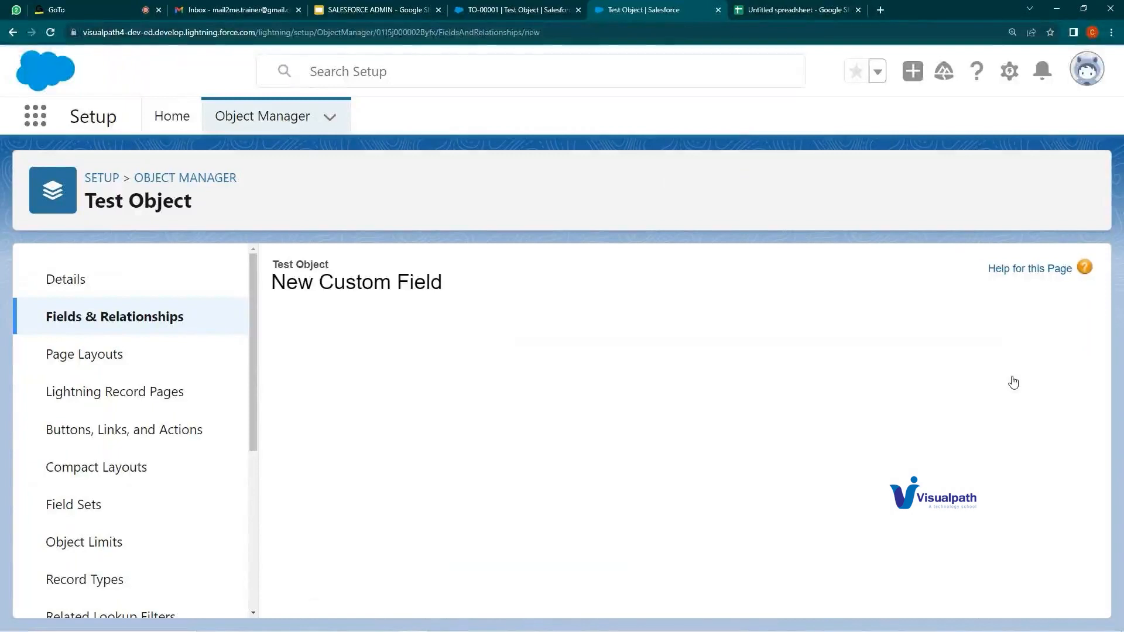
pyautogui.click(1010, 377)
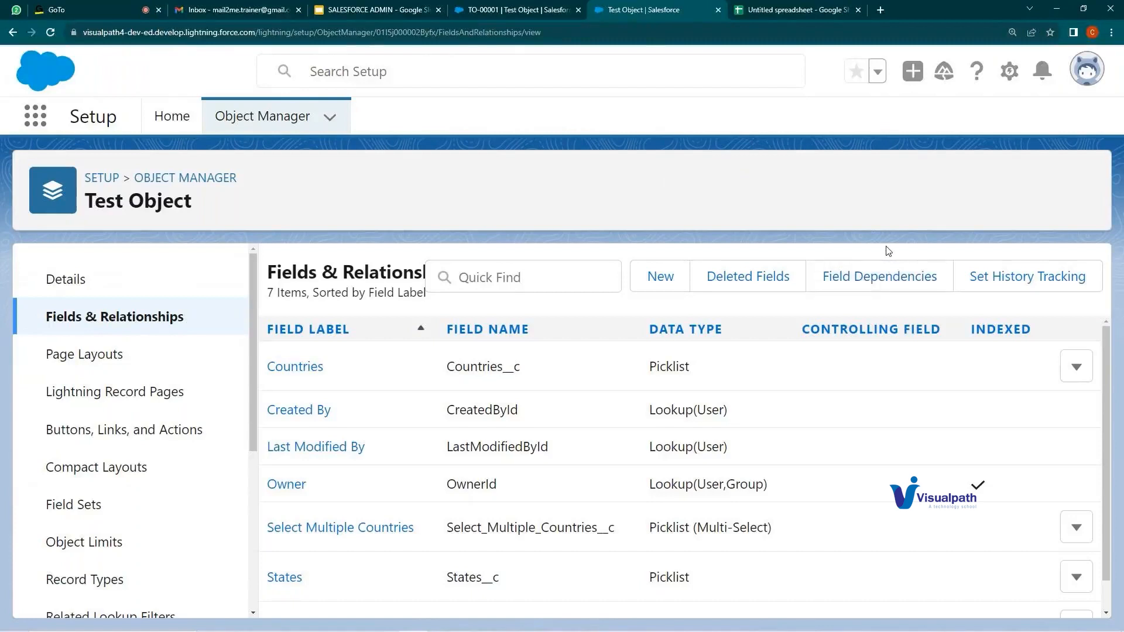
# - Go to Test Object's field dependencies and start a new dependency
pyautogui.click(882, 271)
pyautogui.click(61, 314)
pyautogui.click(878, 282)
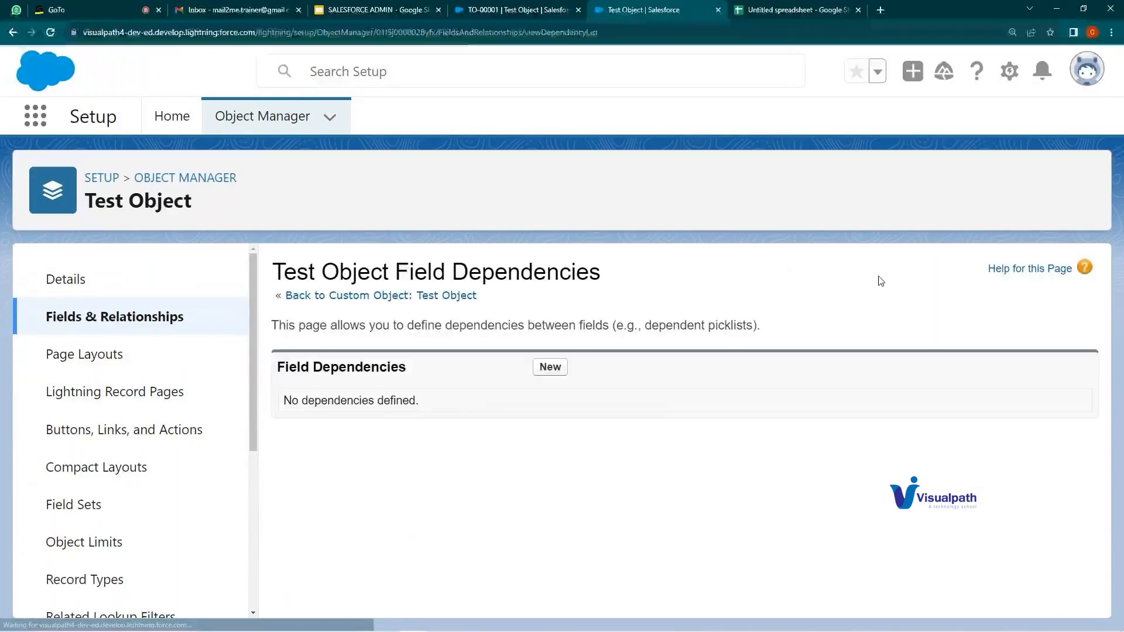
pyautogui.click(543, 369)
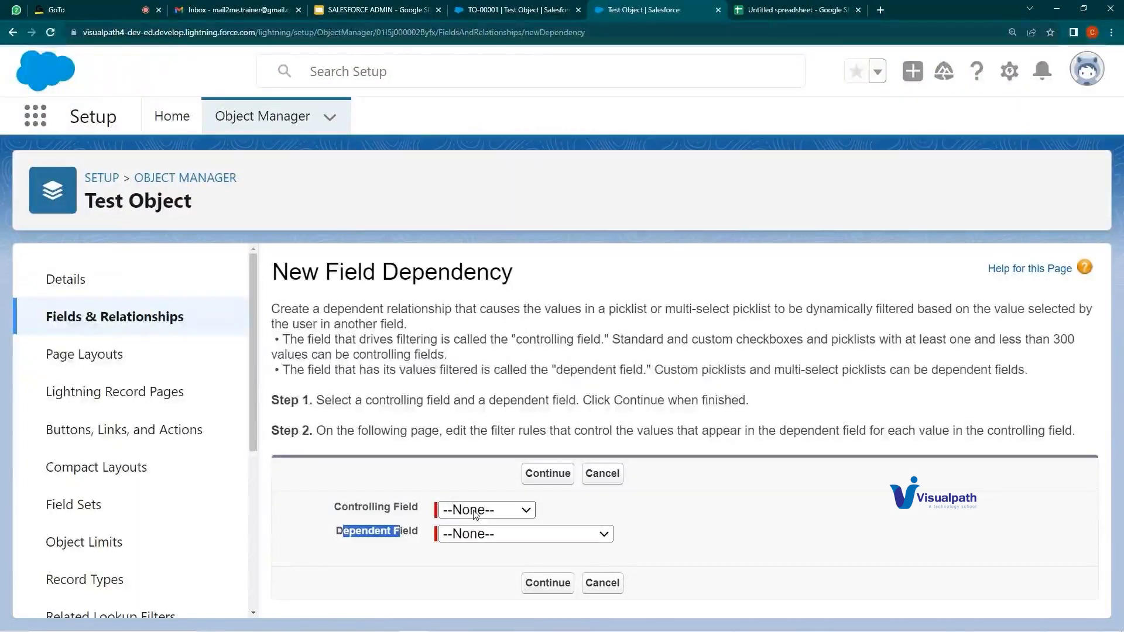
# - Set Countries as the controlling field and States as the dependent field, and continue to the filter rules
pyautogui.click(505, 510)
pyautogui.click(483, 577)
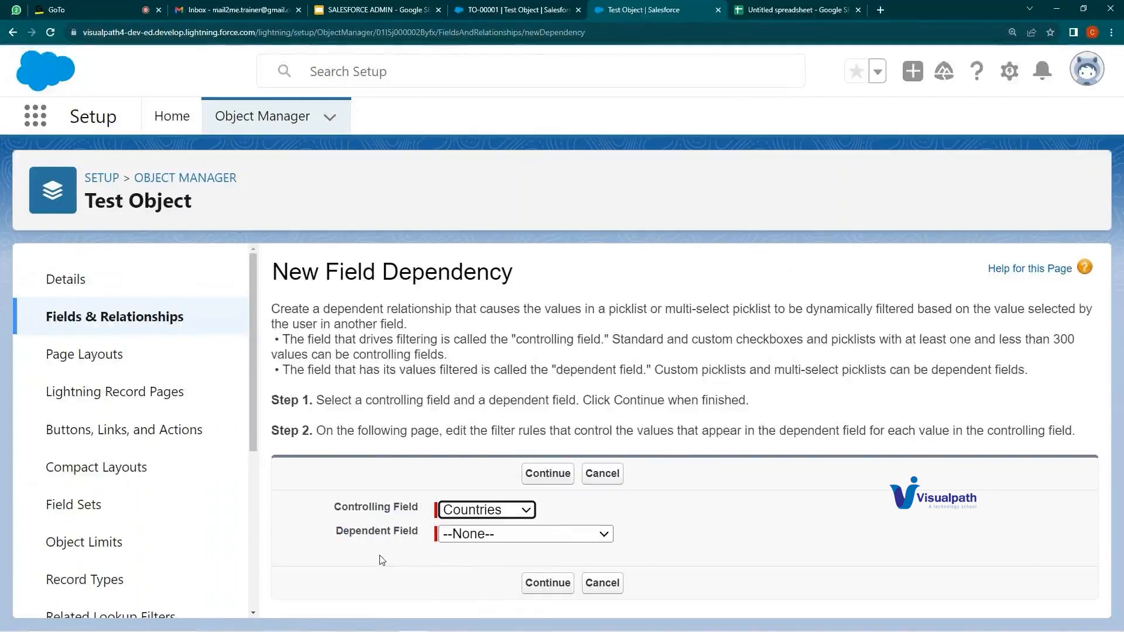
pyautogui.click(468, 535)
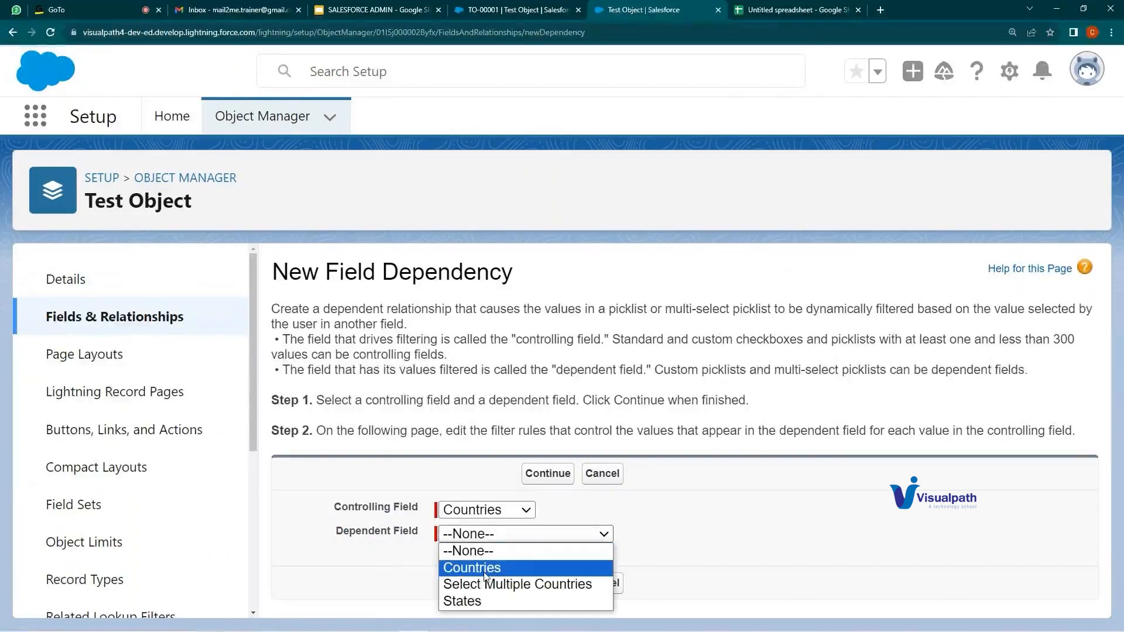
pyautogui.click(475, 601)
pyautogui.click(539, 590)
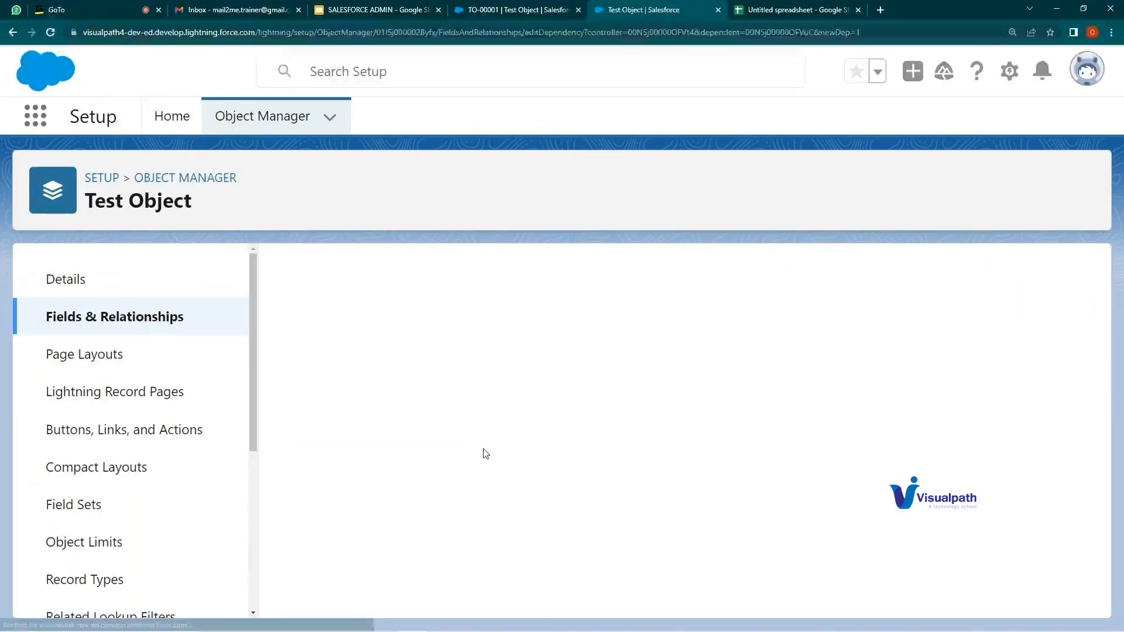
# - Include Delhi under India, Lahore under Pakistan and Colombo under Srilanka as dependent values in the dependency grid
pyautogui.scroll(-3, 497, 396)
pyautogui.scroll(-1, 497, 396)
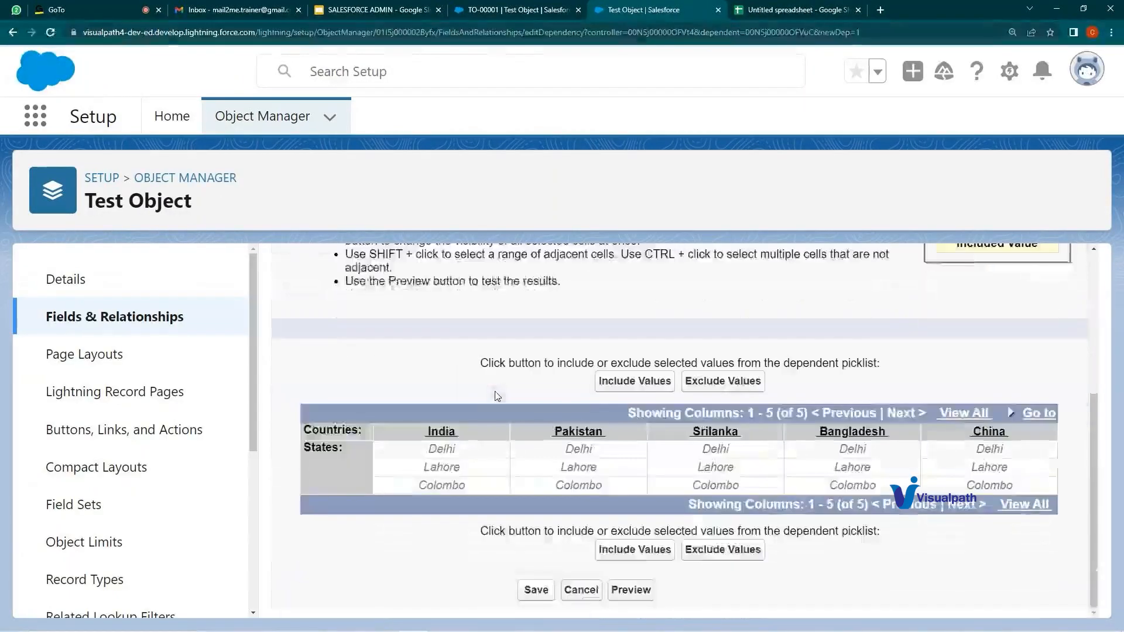
pyautogui.moveTo(497, 394); pyautogui.dragTo(1068, 484)
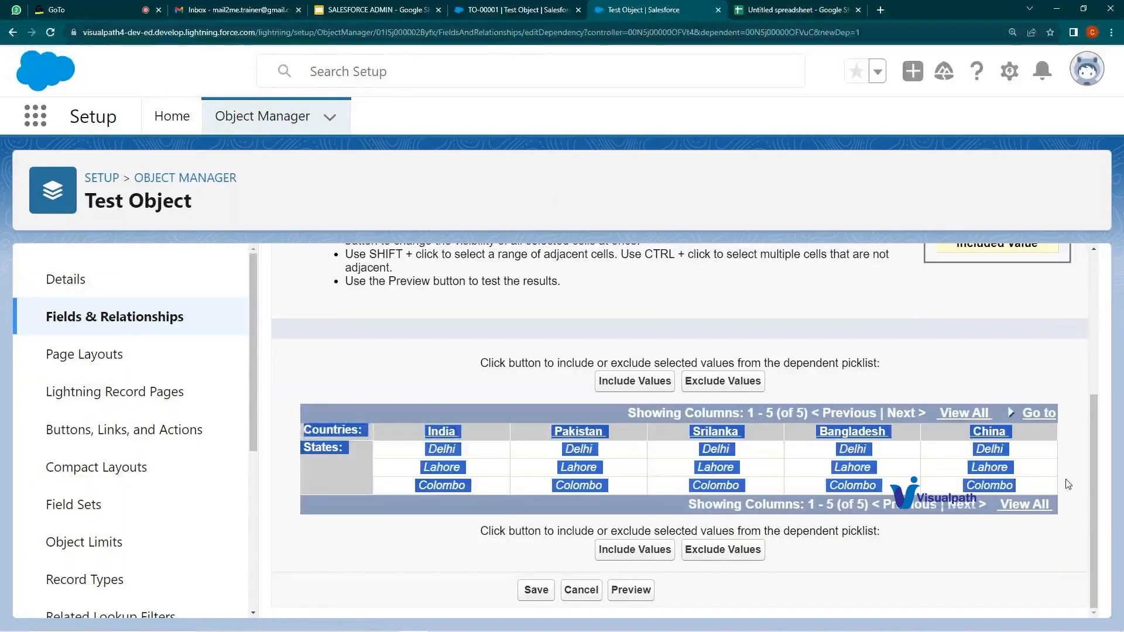
pyautogui.click(979, 549)
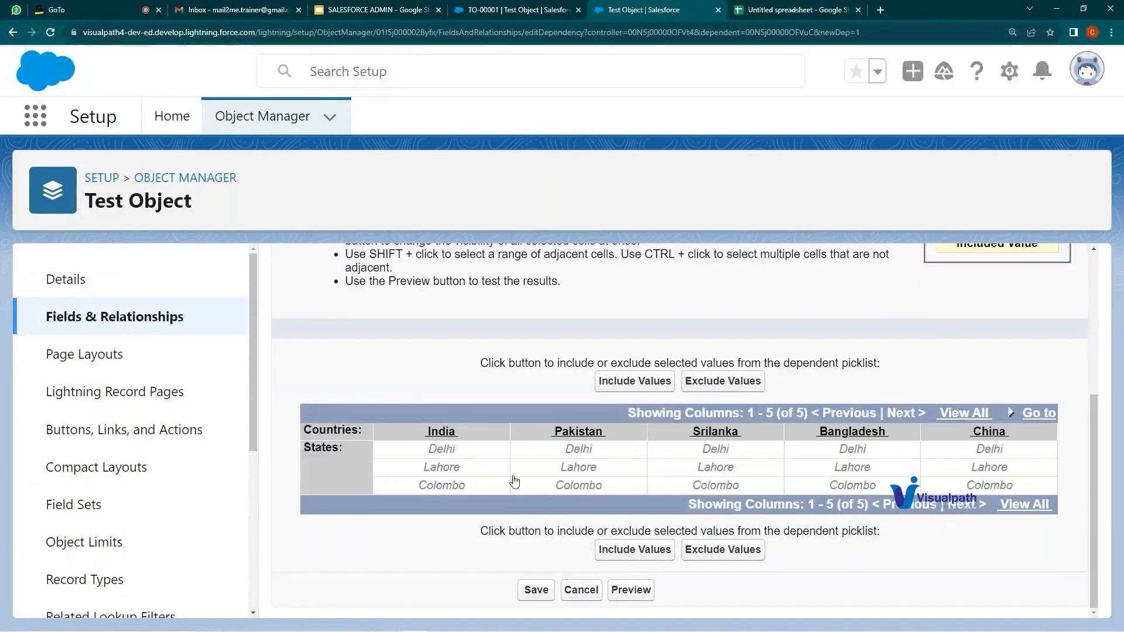
pyautogui.click(467, 451)
pyautogui.click(463, 472)
pyautogui.click(456, 453)
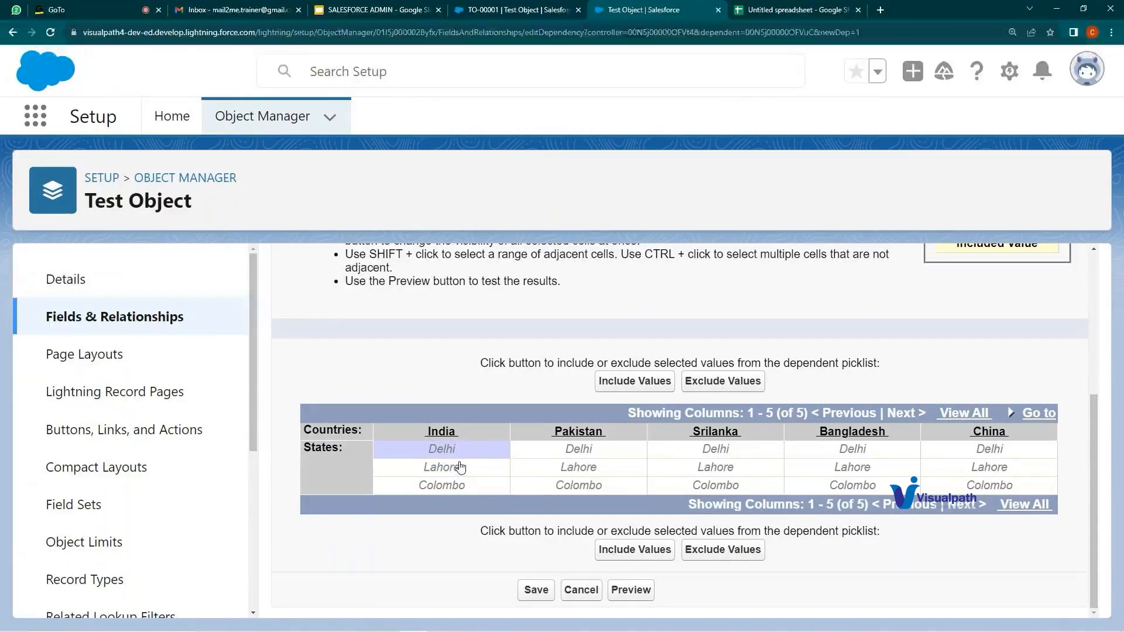
pyautogui.keyDown('shift'); pyautogui.click(464, 471); pyautogui.keyUp('shift')
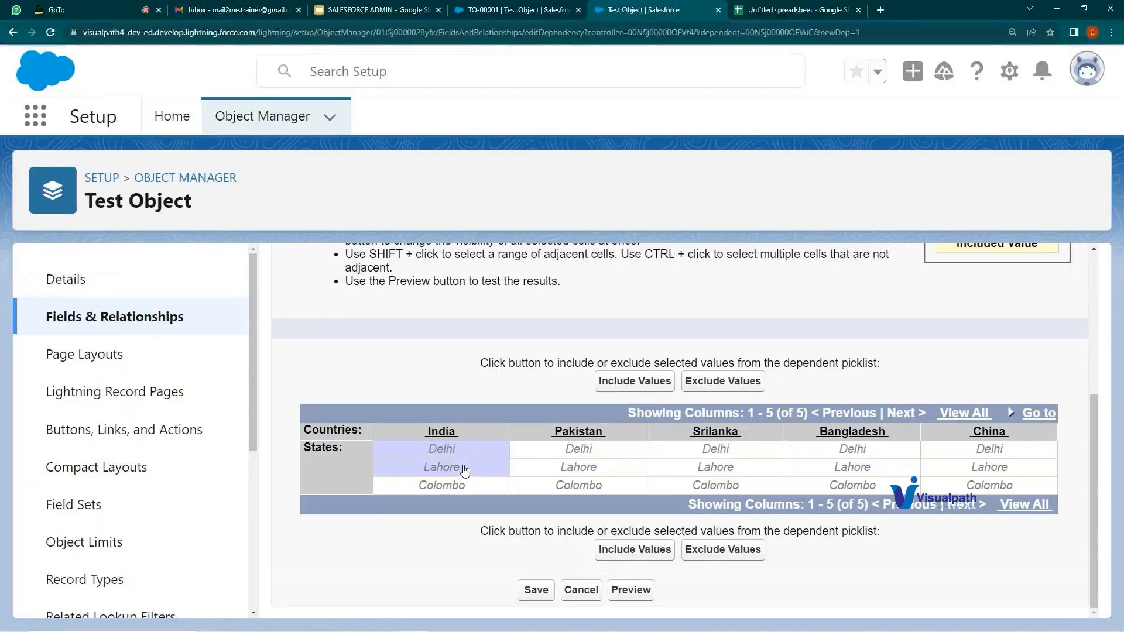
pyautogui.keyDown('ctrl'); pyautogui.click(458, 485); pyautogui.keyUp('ctrl')
pyautogui.keyDown('ctrl'); pyautogui.click(454, 467); pyautogui.keyUp('ctrl')
pyautogui.keyDown('ctrl'); pyautogui.click(459, 490); pyautogui.keyUp('ctrl')
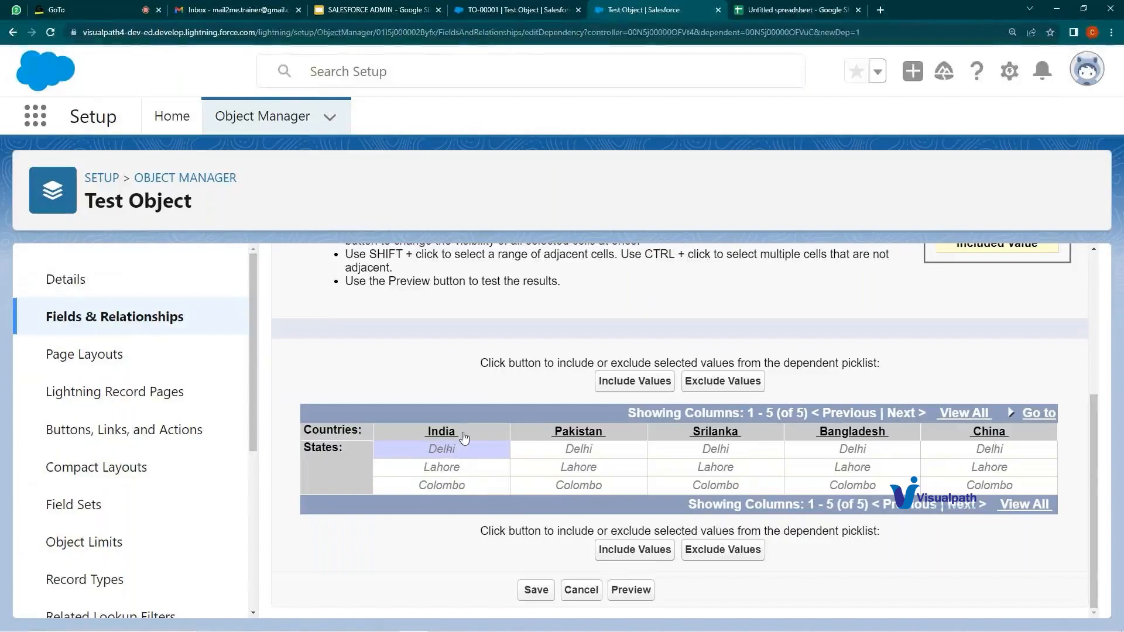
pyautogui.keyDown('ctrl'); pyautogui.click(584, 470); pyautogui.keyUp('ctrl')
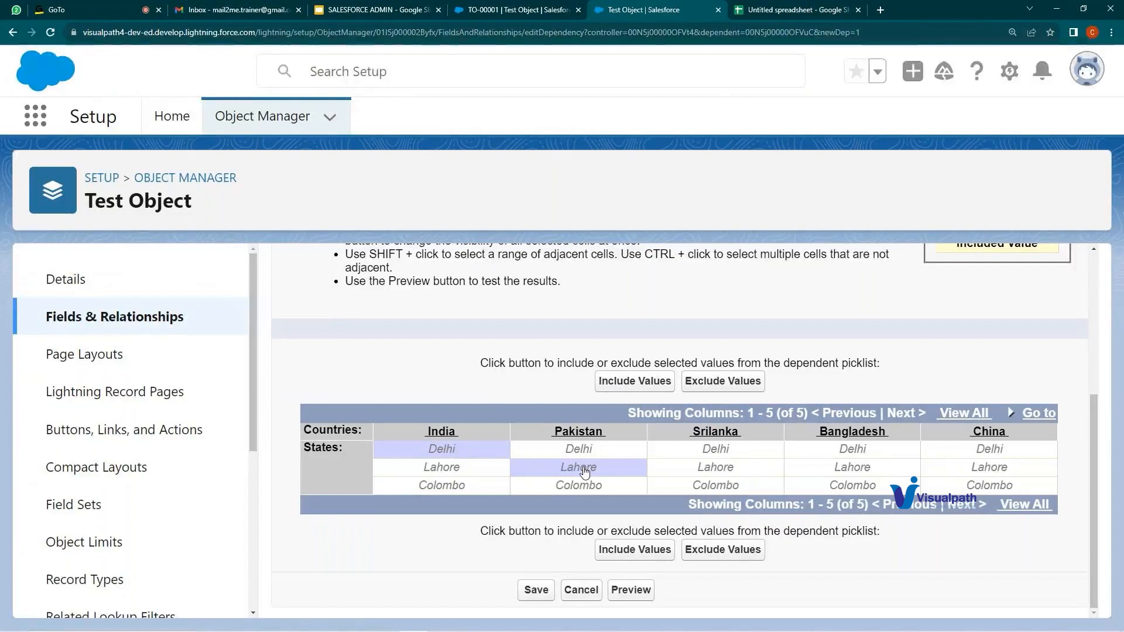
pyautogui.keyDown('ctrl'); pyautogui.click(704, 487); pyautogui.keyUp('ctrl')
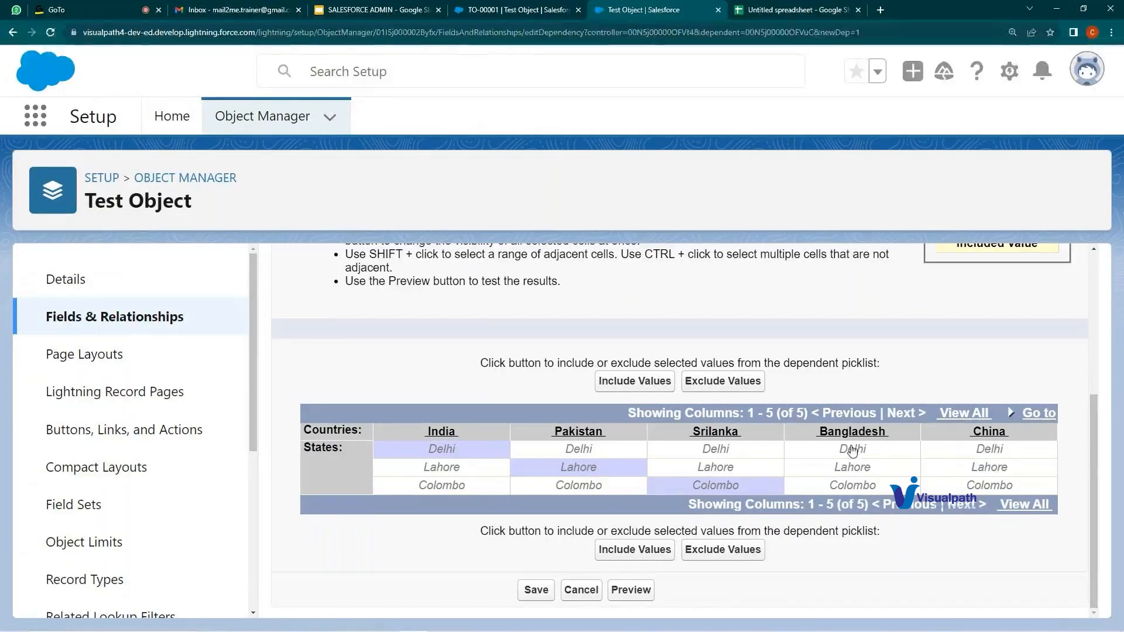
pyautogui.click(638, 551)
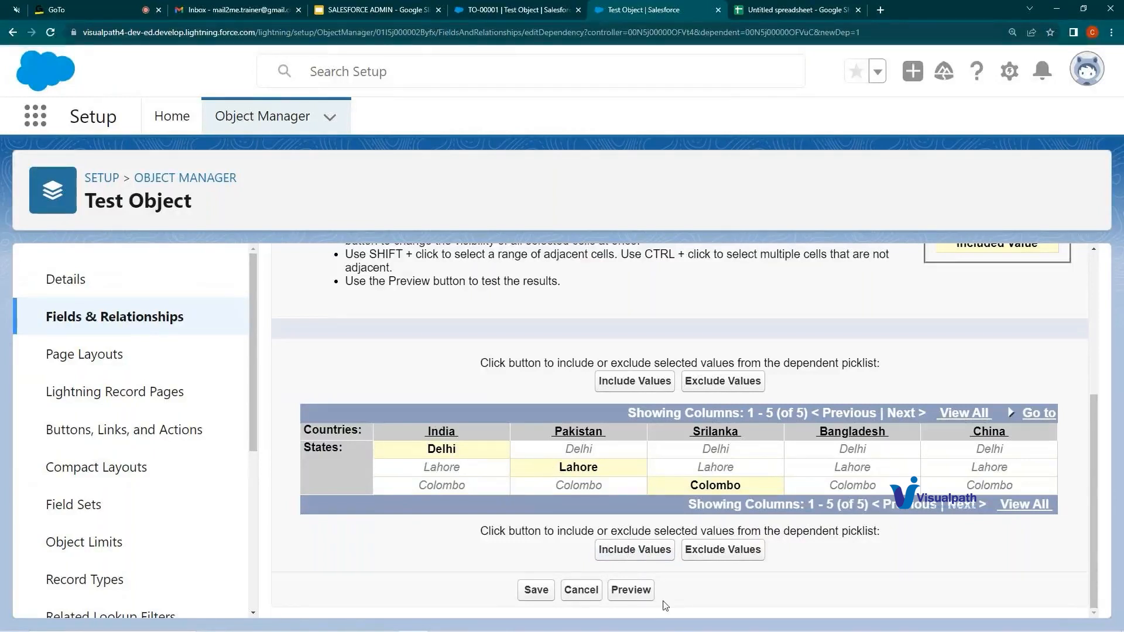
# - Preview the Countries–States dependency and enlarge the preview window so both picklists are readable
pyautogui.click(629, 587)
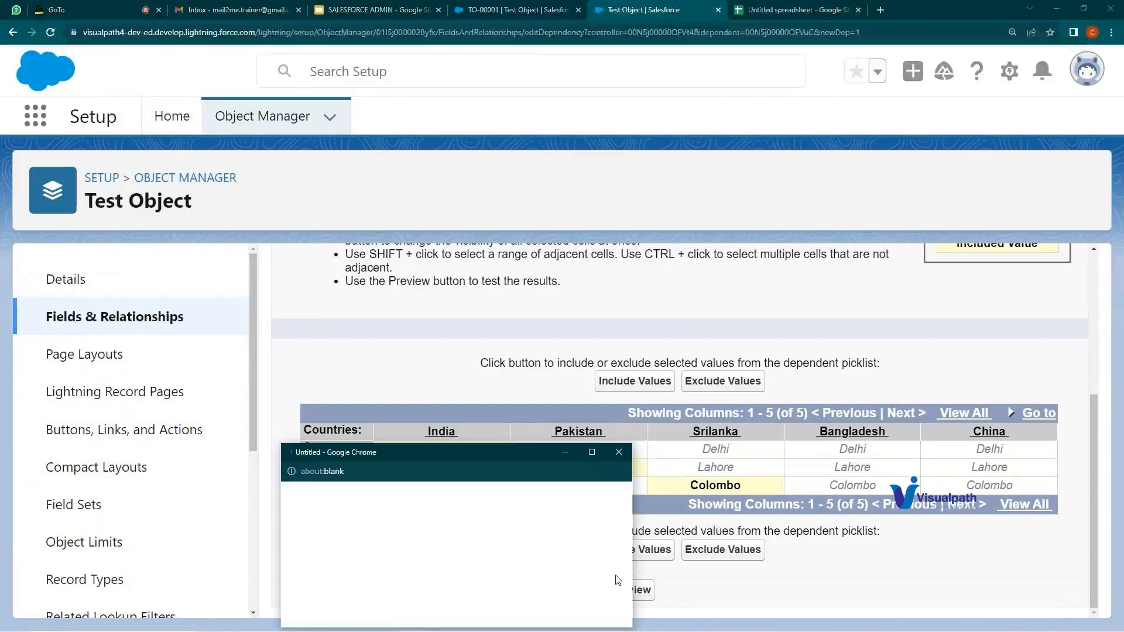
pyautogui.moveTo(440, 459); pyautogui.dragTo(547, 183)
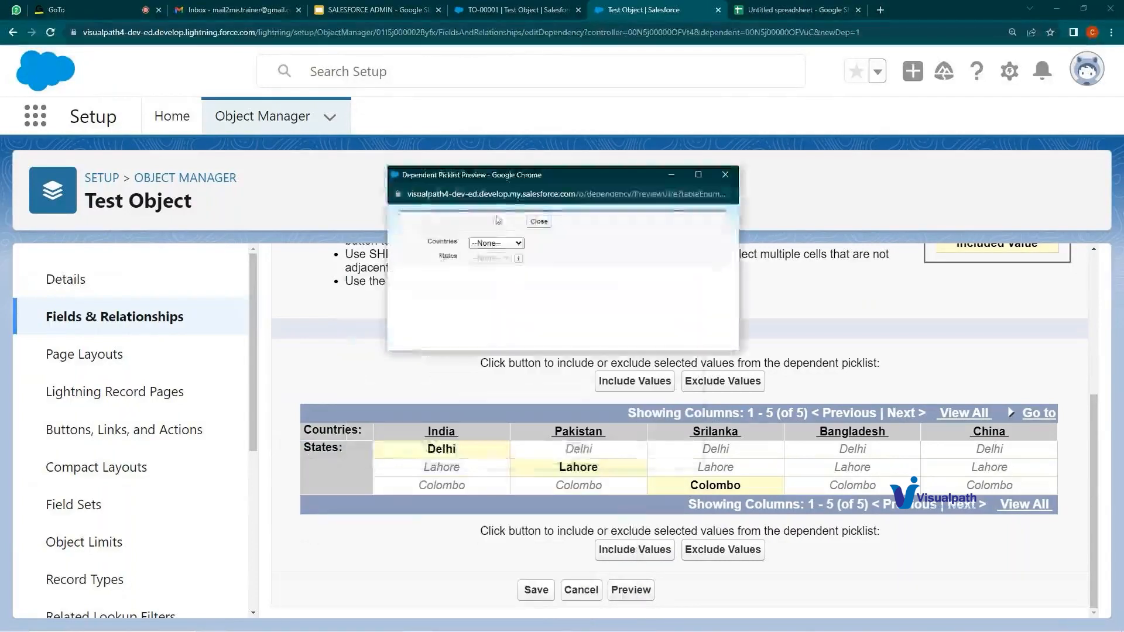
pyautogui.doubleClick(442, 257)
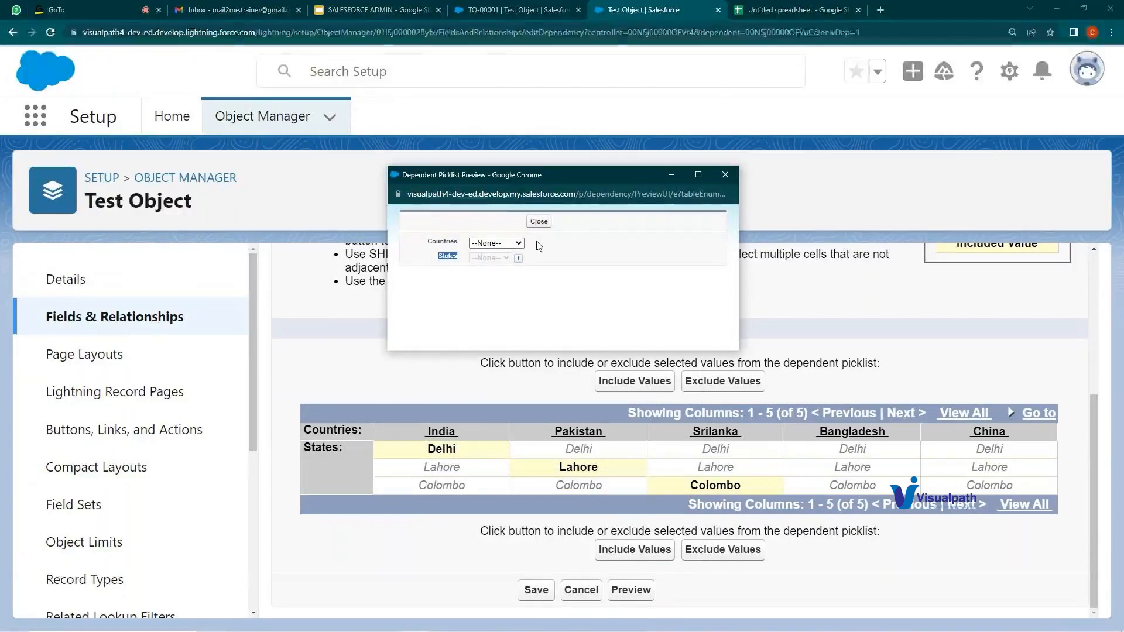
pyautogui.doubleClick(576, 175)
pyautogui.scroll(9, 416, 281)
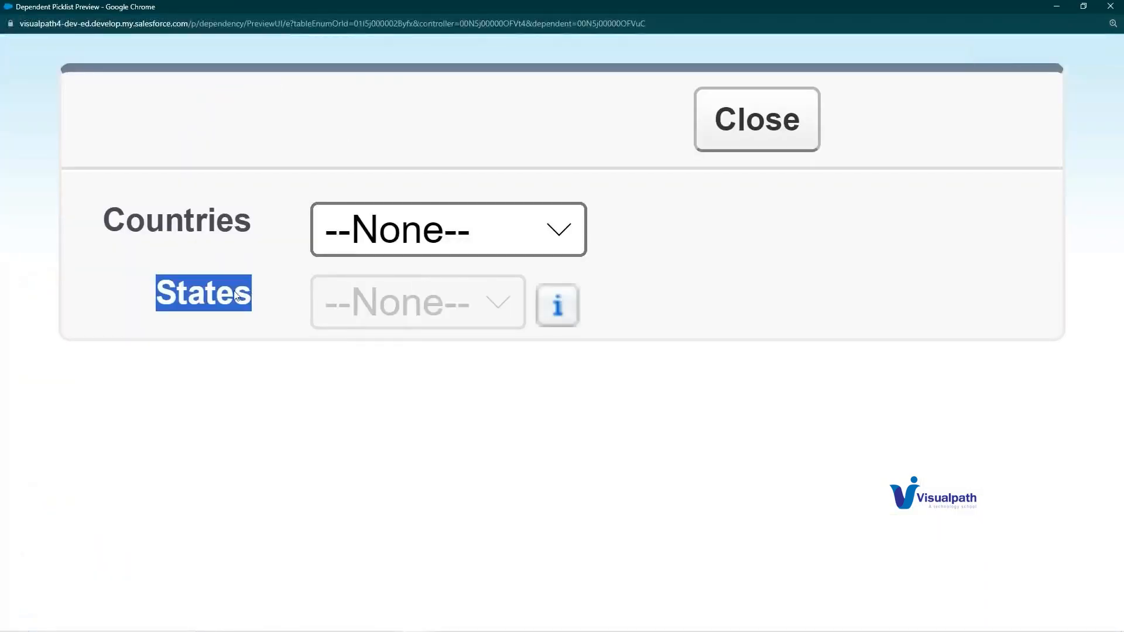
# - In the dependency preview, select India, Pakistan and Srilanka in turn as the country and check the States options for each
pyautogui.click(440, 244)
pyautogui.click(441, 244)
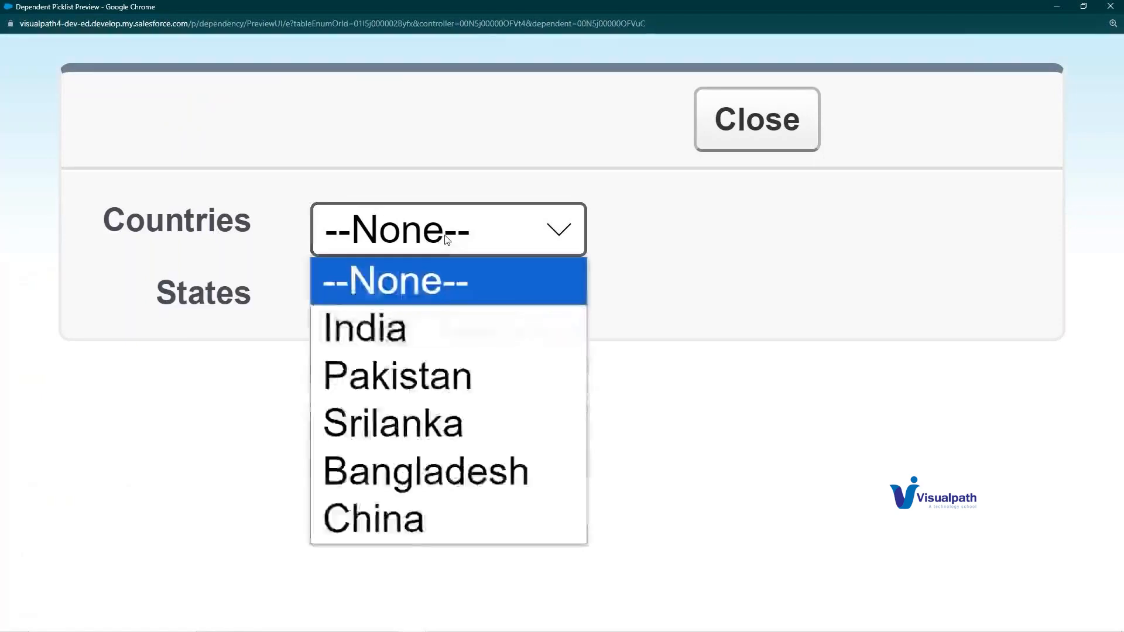
pyautogui.click(364, 327)
pyautogui.click(388, 312)
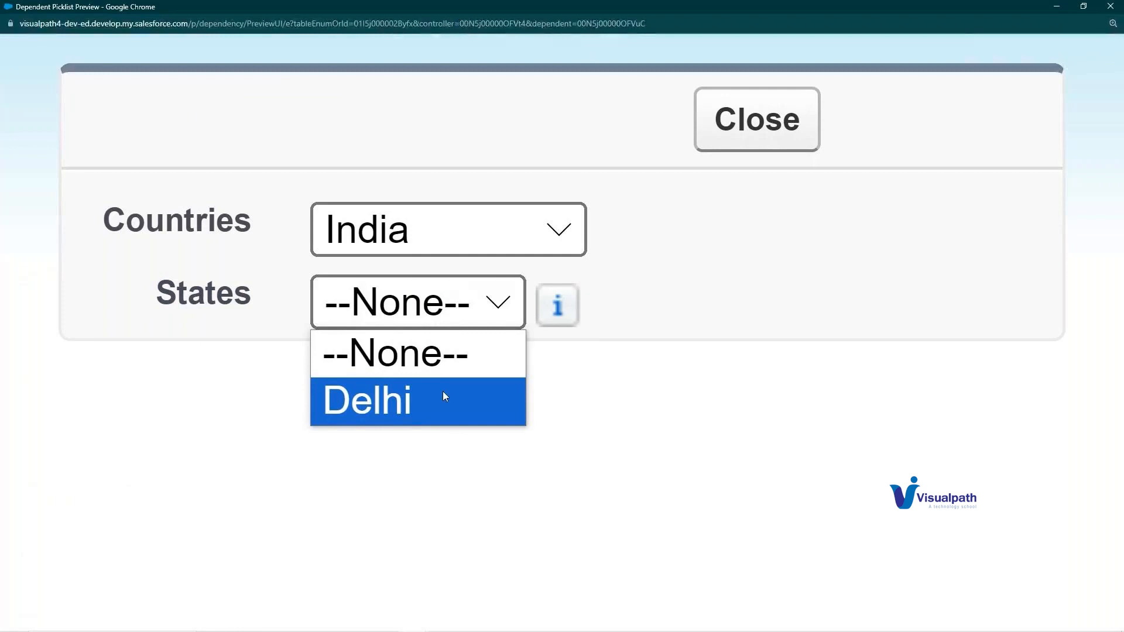
pyautogui.click(431, 234)
pyautogui.click(411, 359)
pyautogui.click(401, 313)
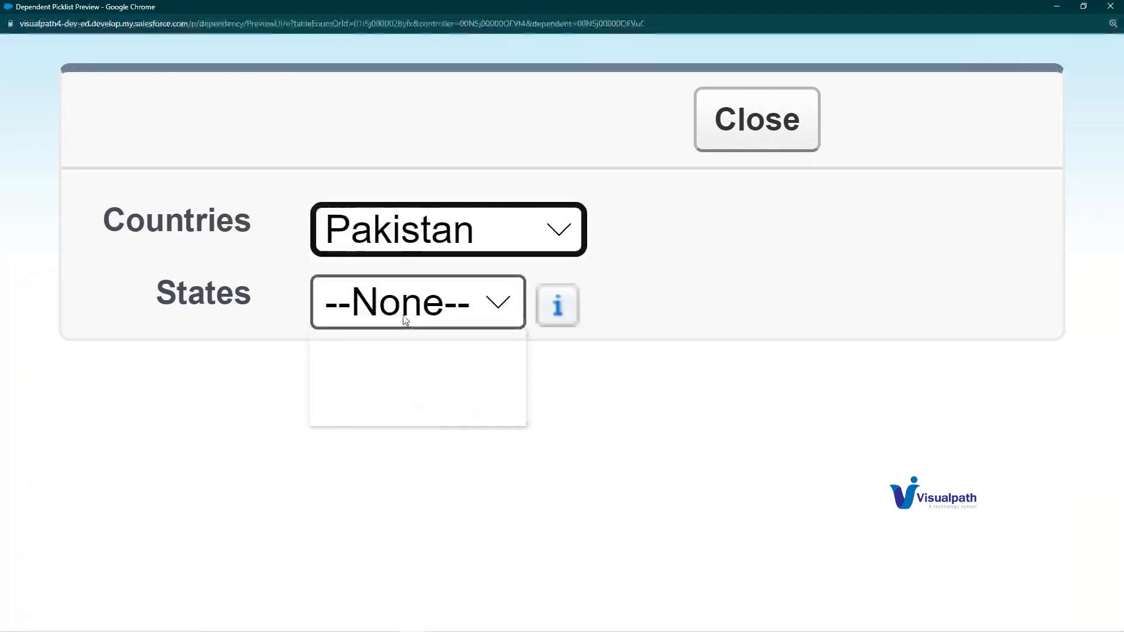
pyautogui.click(417, 249)
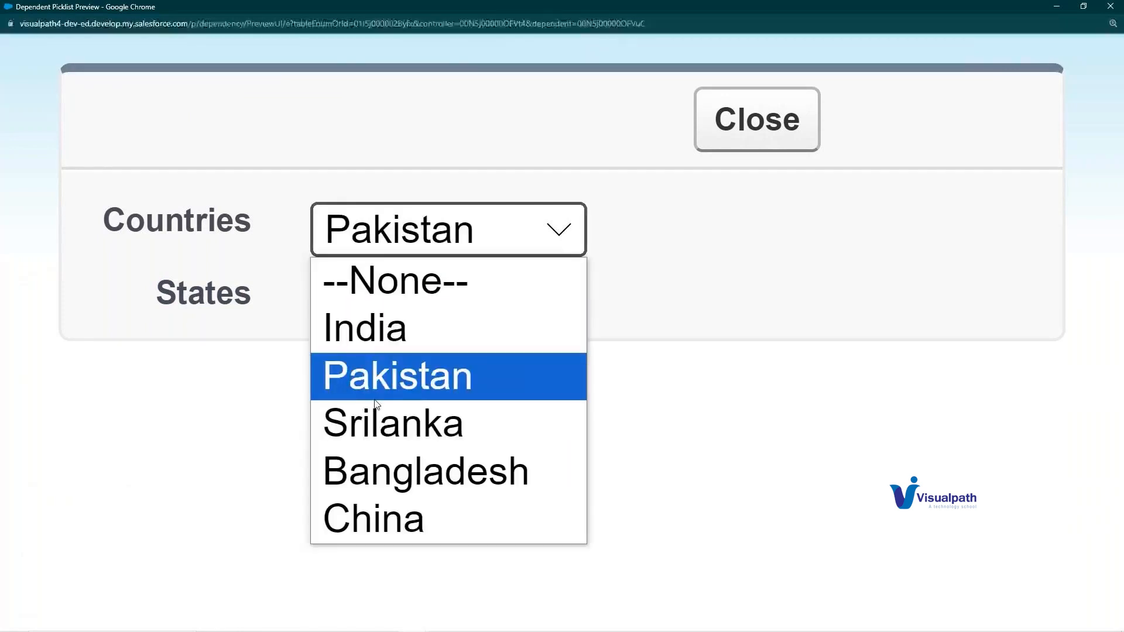
pyautogui.click(386, 422)
pyautogui.click(386, 321)
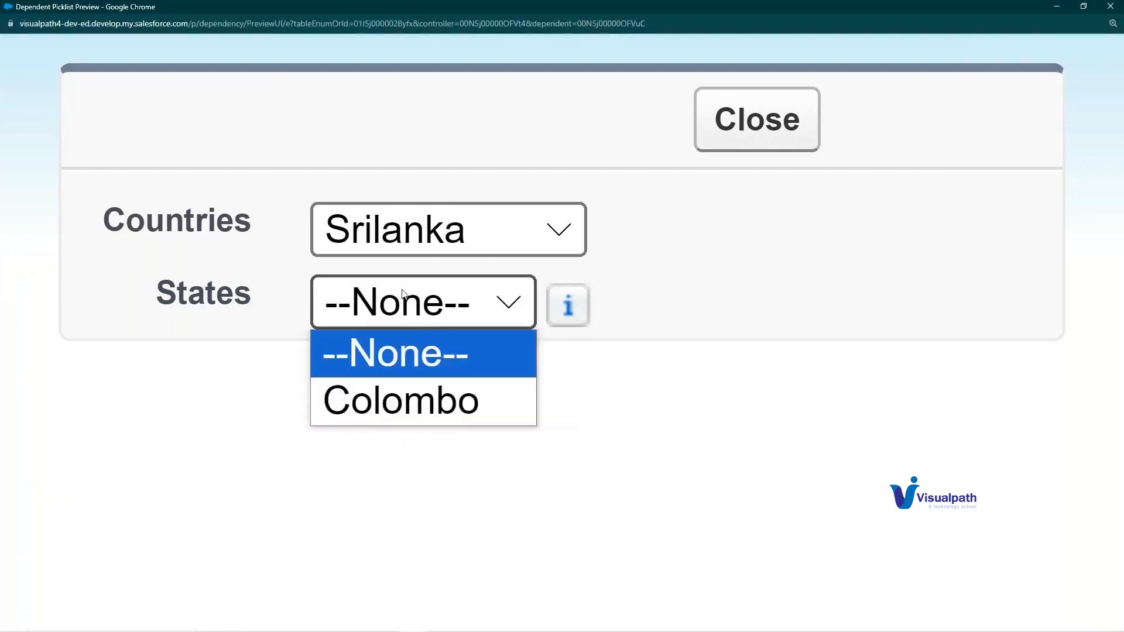
# - Select Bangladesh as the country in the preview, check the States picklist and close the preview
pyautogui.click(410, 234)
pyautogui.click(394, 450)
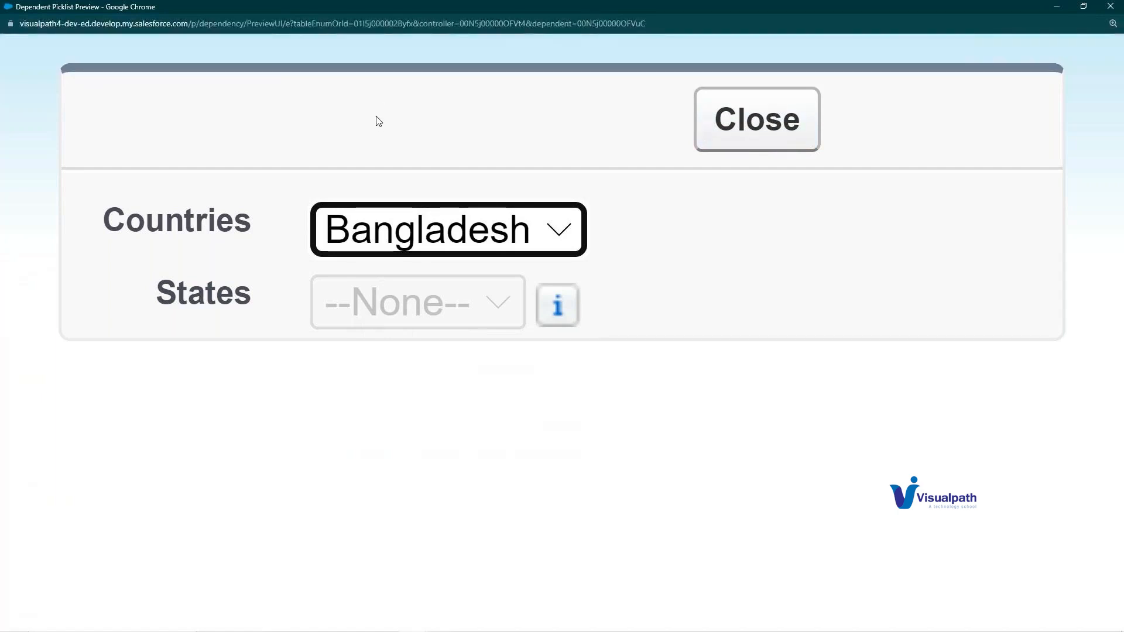
pyautogui.doubleClick(228, 219)
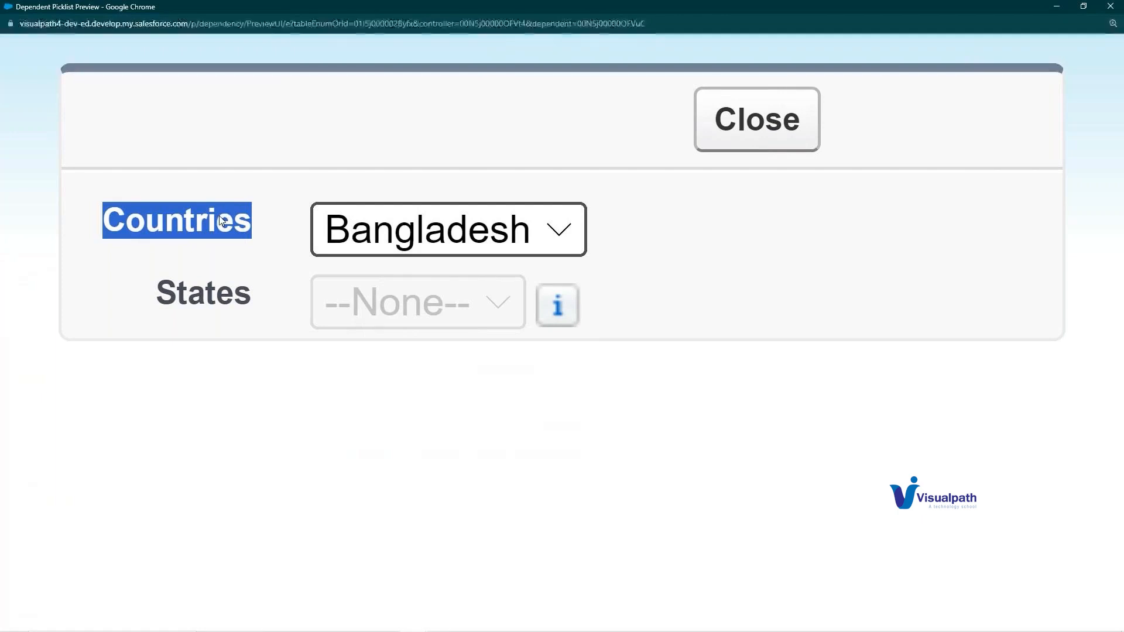
pyautogui.doubleClick(175, 290)
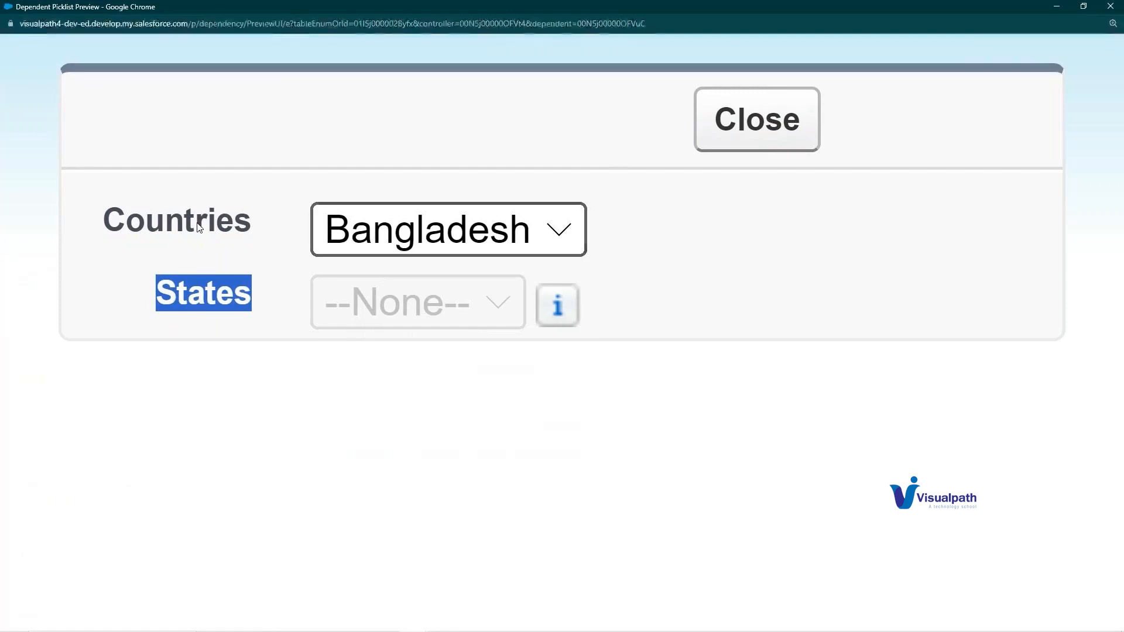
pyautogui.click(752, 145)
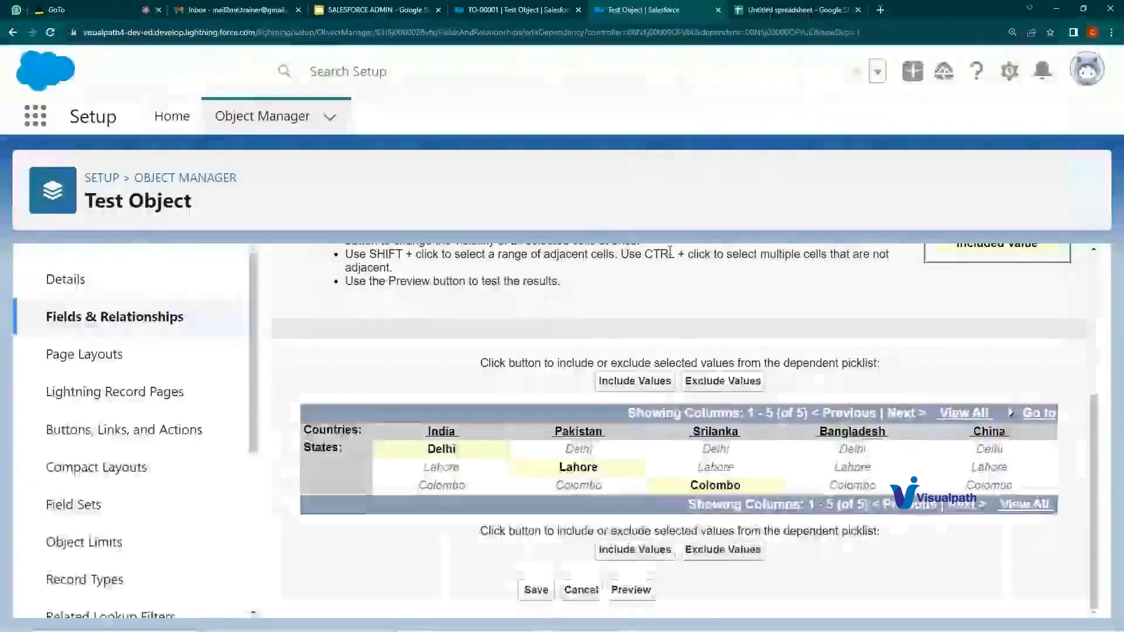
# - Switch to the Service app and open the details of the Test Account record
pyautogui.click(523, 12)
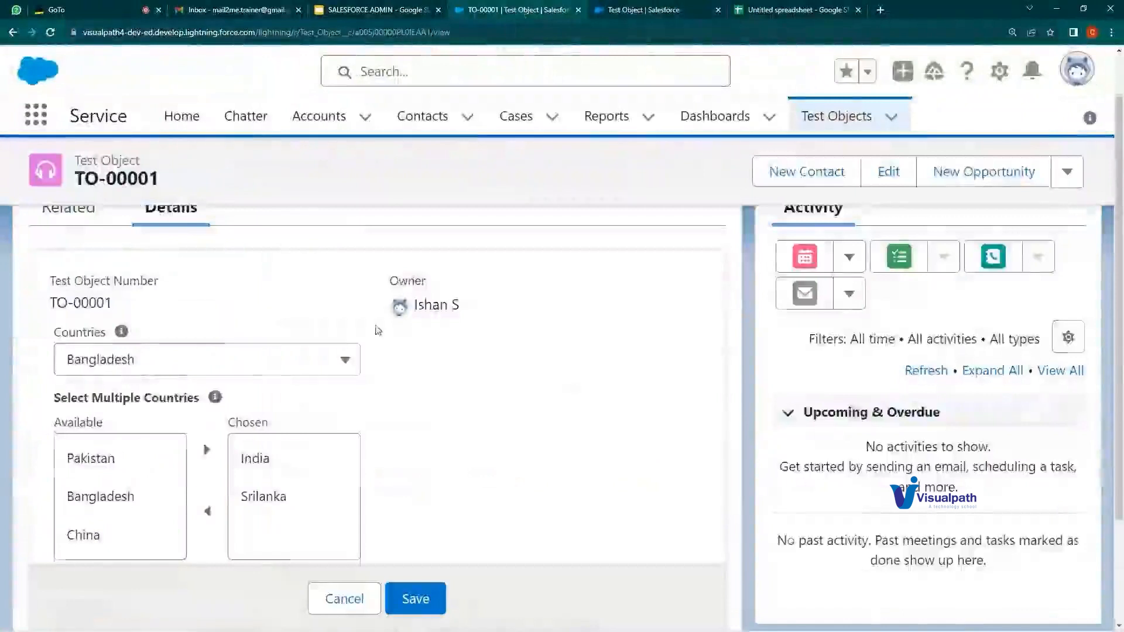
pyautogui.click(319, 116)
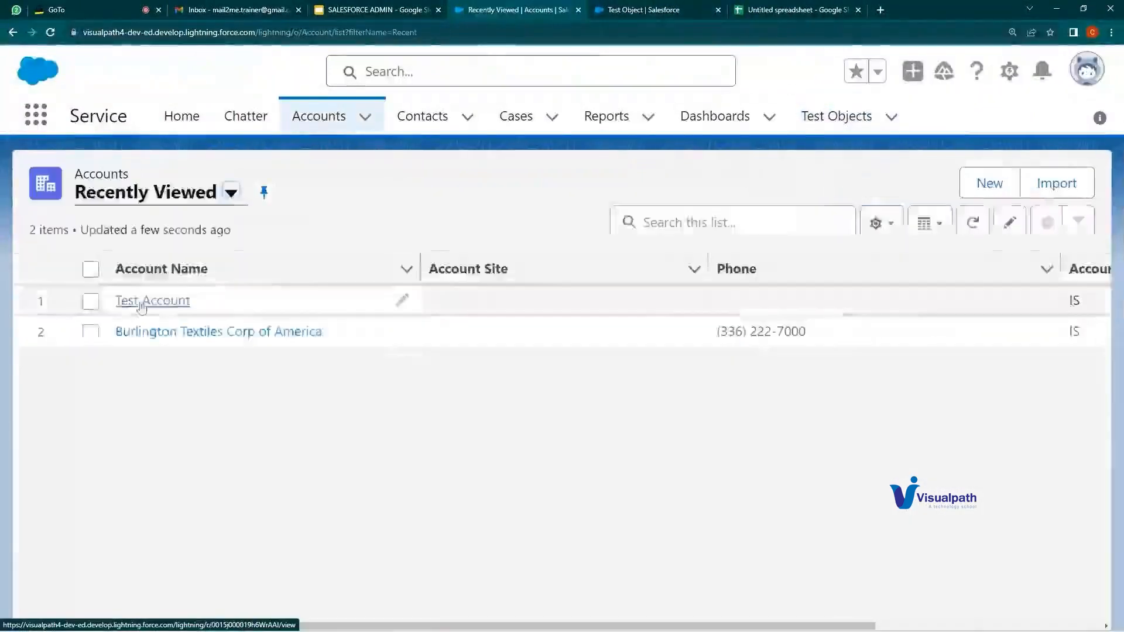
pyautogui.click(149, 301)
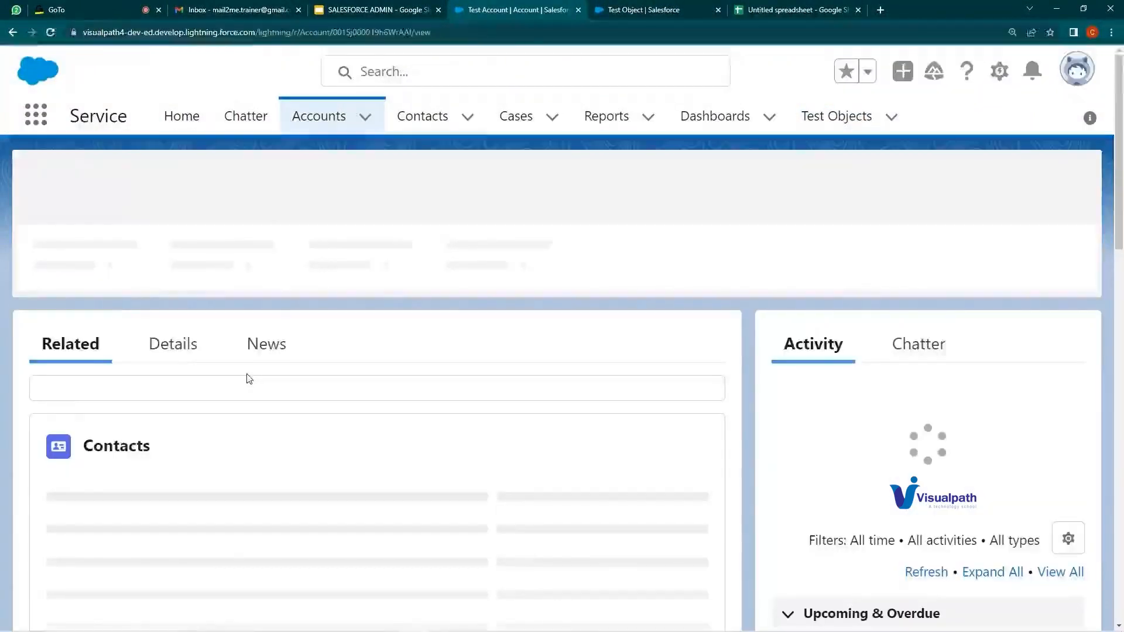
pyautogui.scroll(-2, 264, 376)
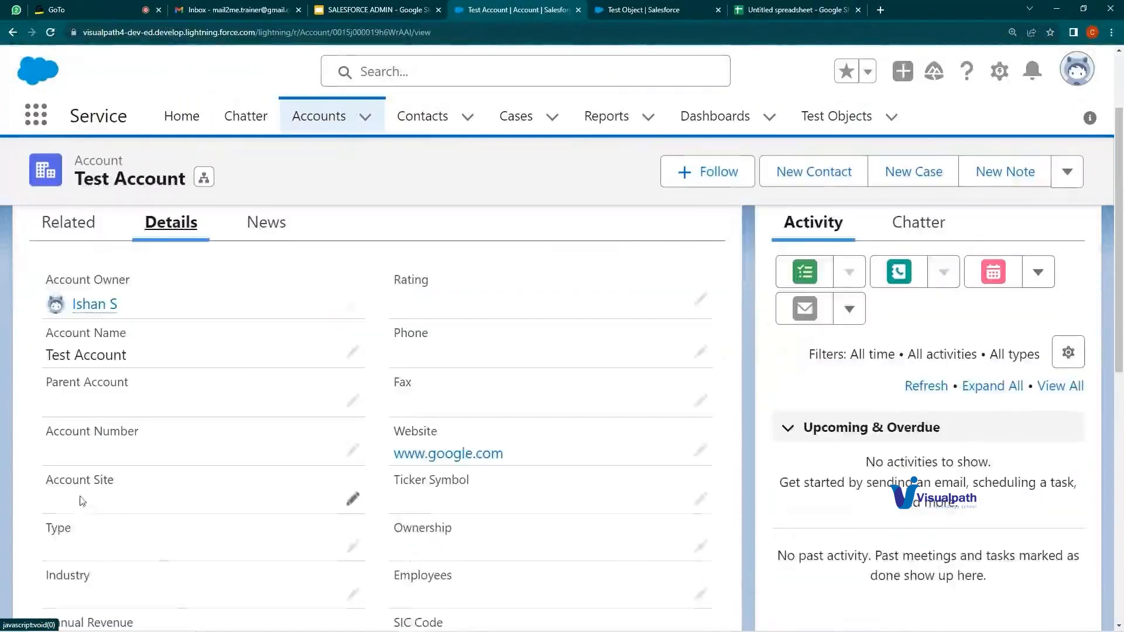
# - Examine the options of Test Account's Type picklist and cancel the record edit
pyautogui.click(354, 546)
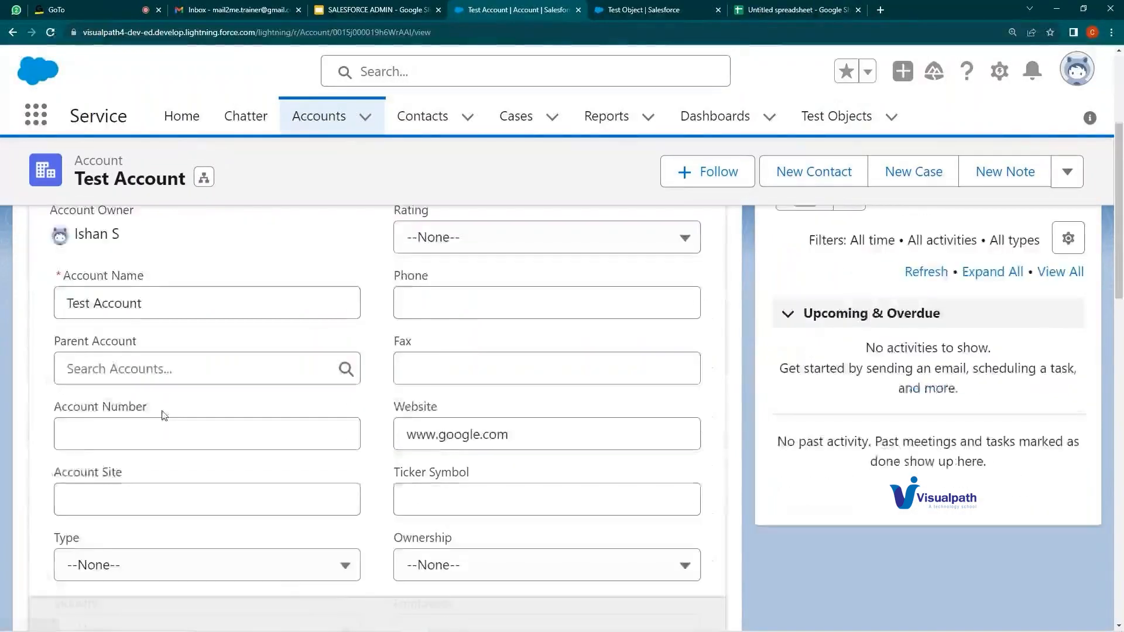
pyautogui.click(138, 450)
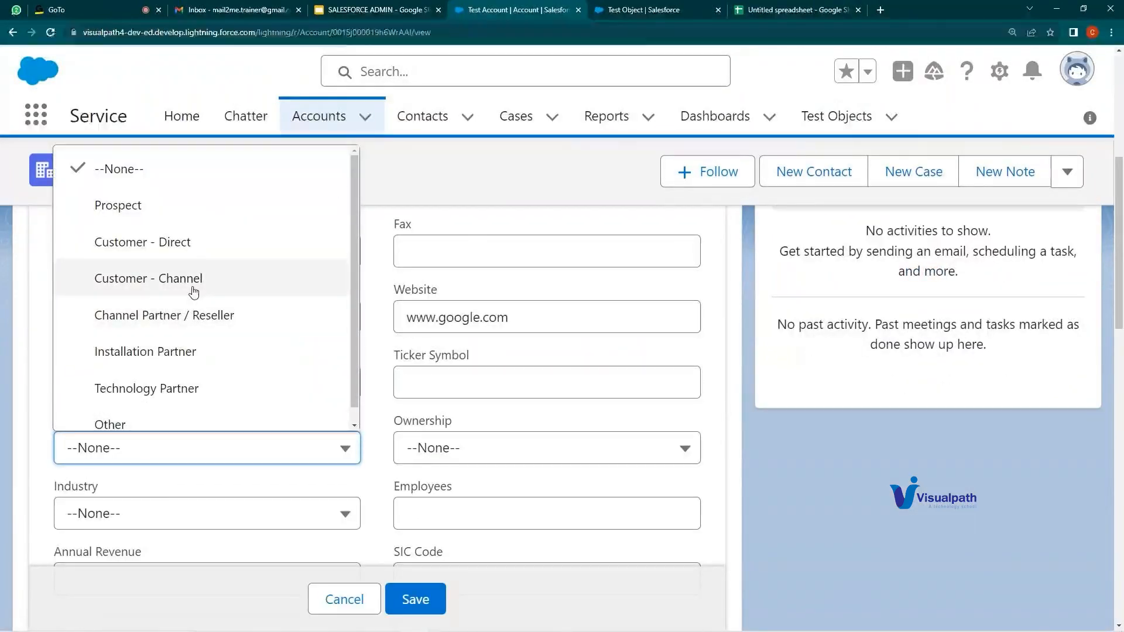
pyautogui.click(339, 606)
pyautogui.click(342, 600)
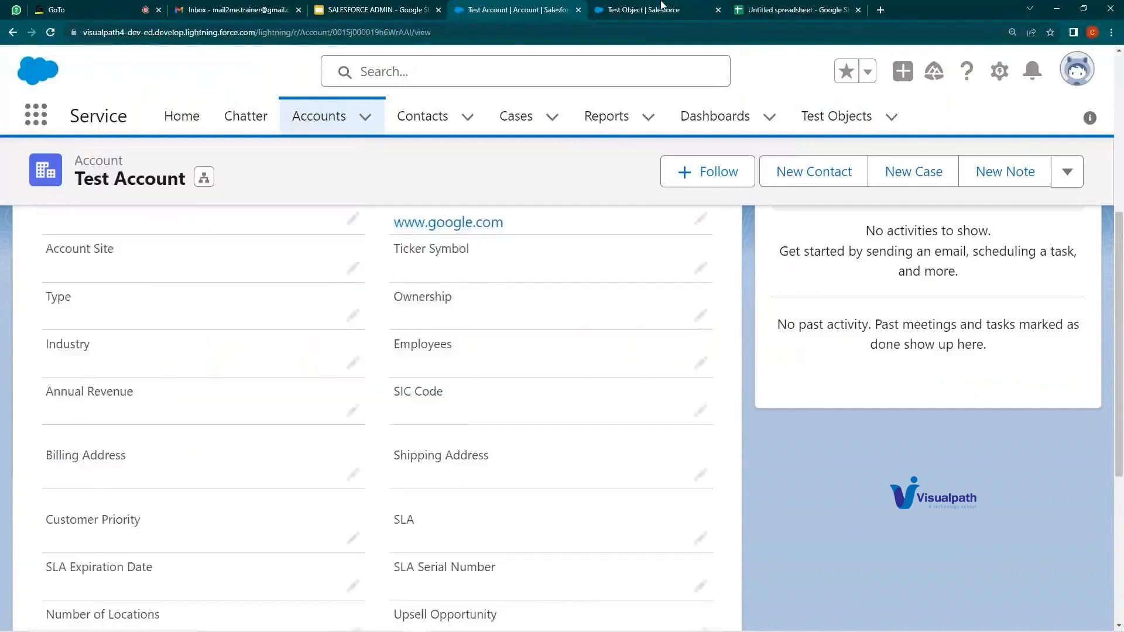
# - Return to Setup and start a new field dependency on the standard Account object
pyautogui.click(644, 10)
pyautogui.click(253, 120)
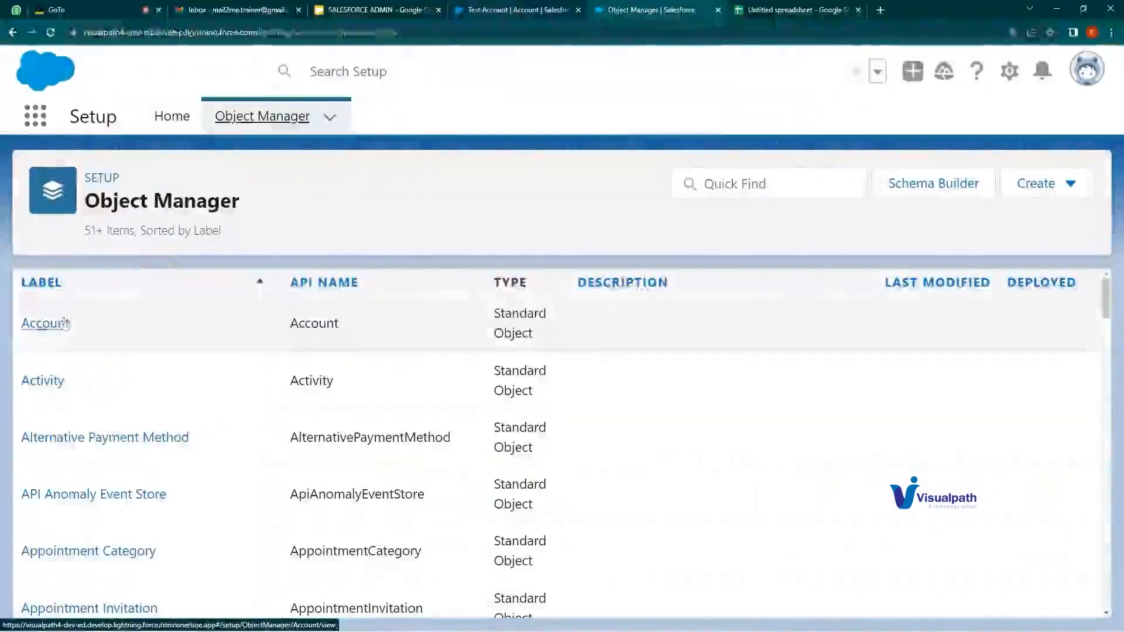
pyautogui.click(56, 326)
pyautogui.click(52, 324)
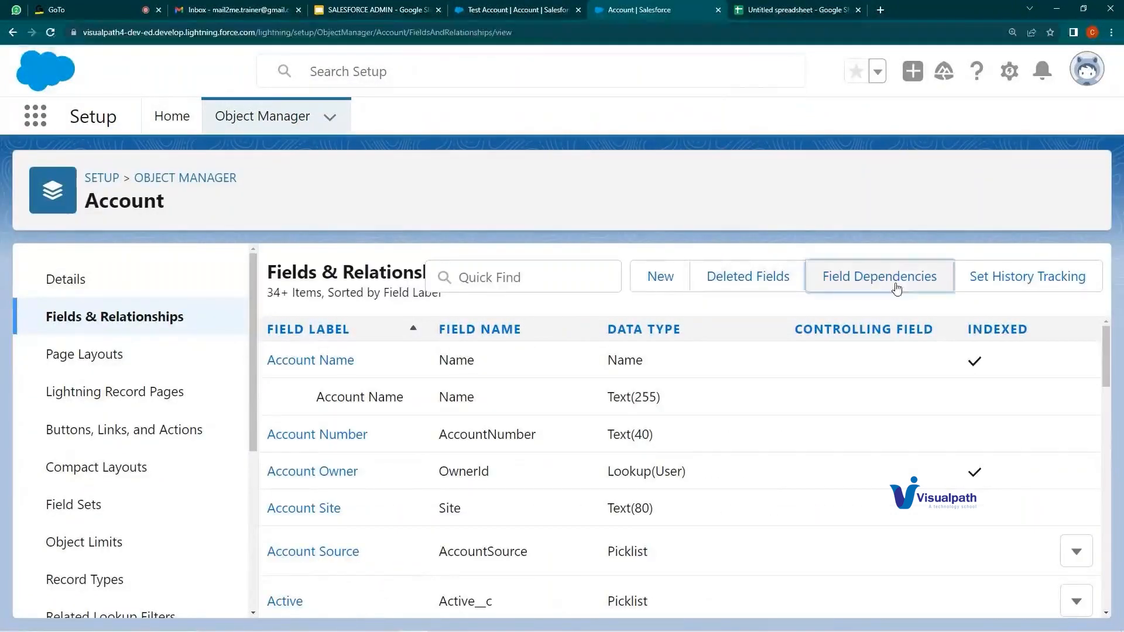
pyautogui.click(878, 276)
pyautogui.click(550, 351)
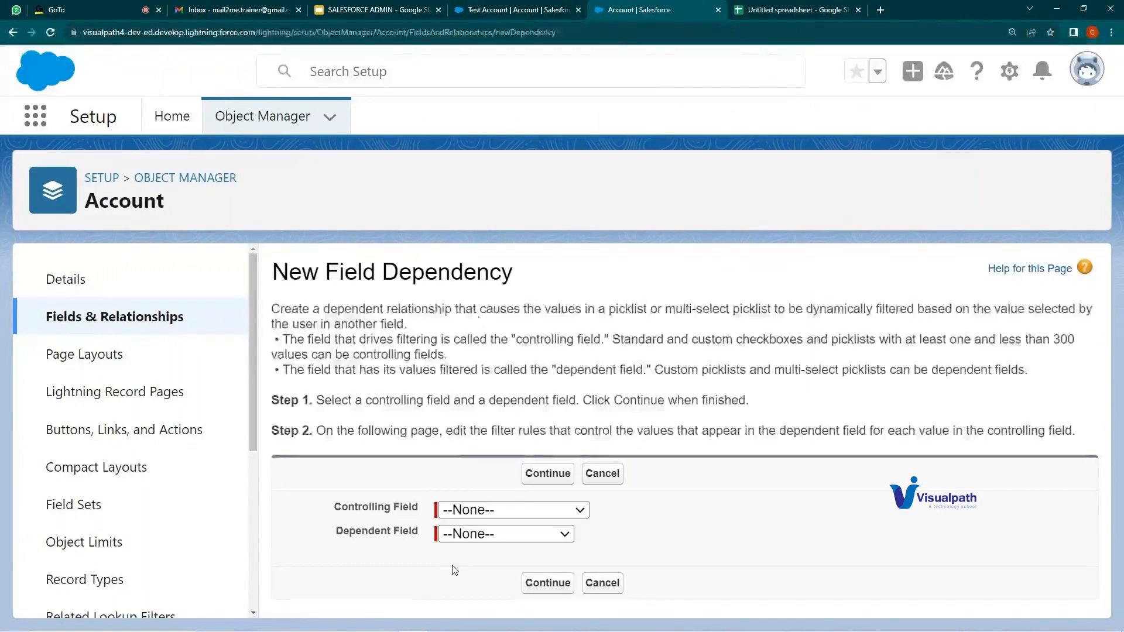
# - Compare which Account fields are offered as controlling field and which as dependent field
pyautogui.click(471, 511)
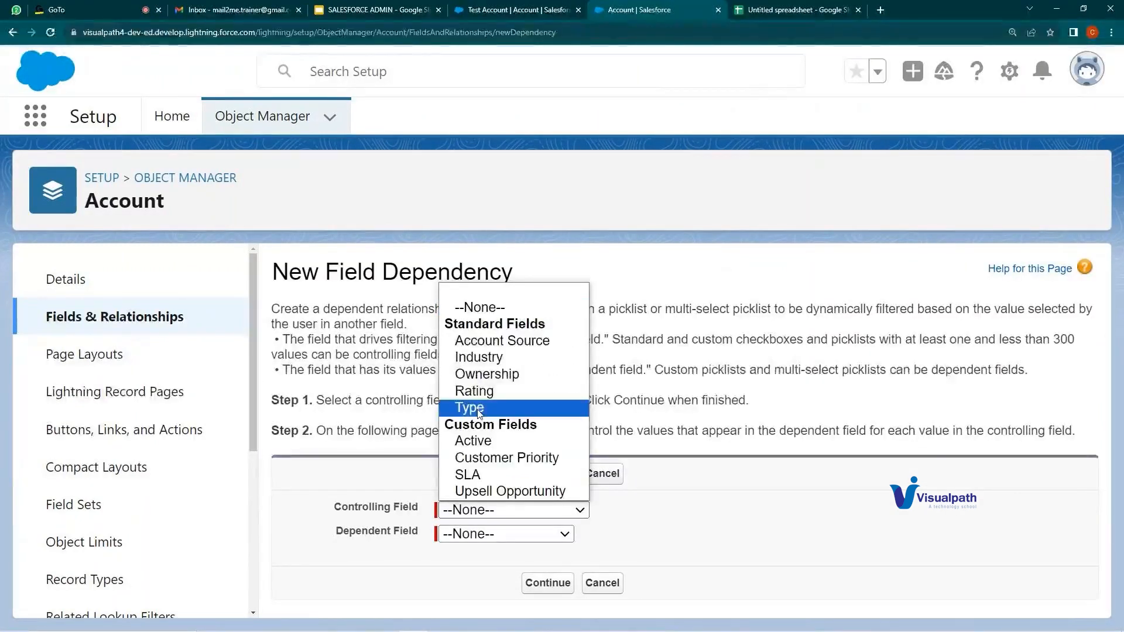
pyautogui.click(440, 535)
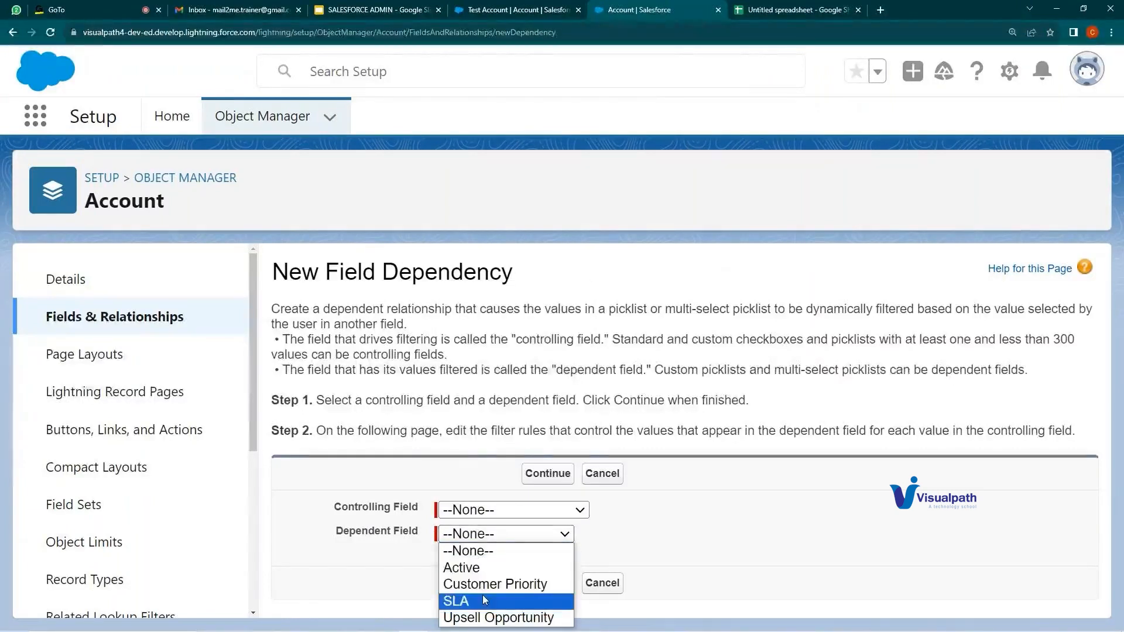
pyautogui.click(486, 509)
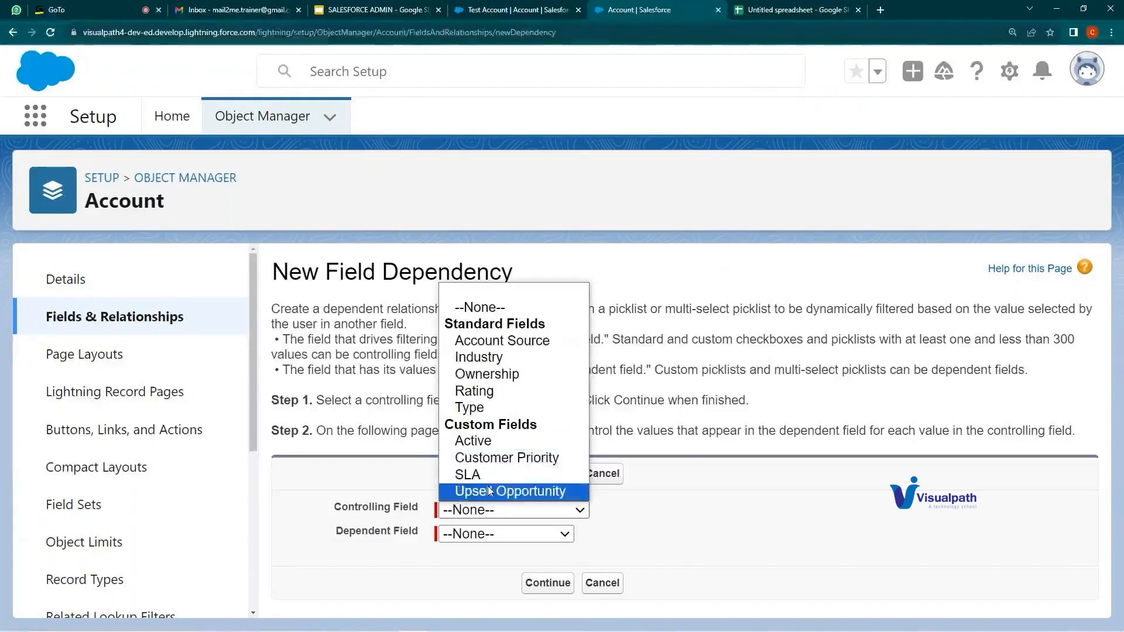
pyautogui.click(751, 485)
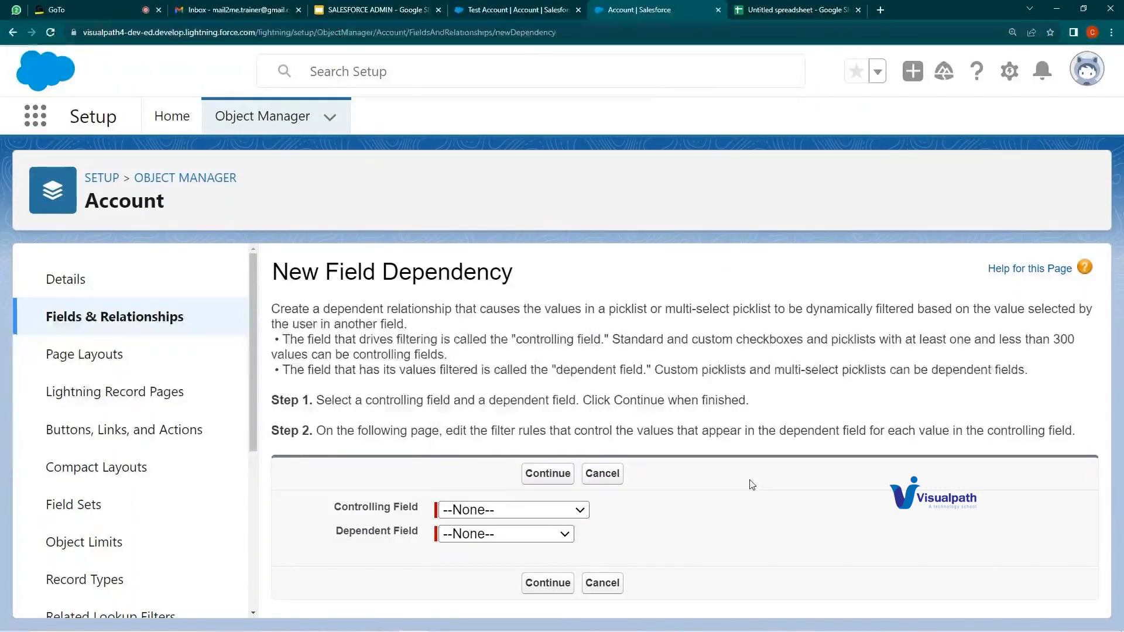
pyautogui.click(481, 535)
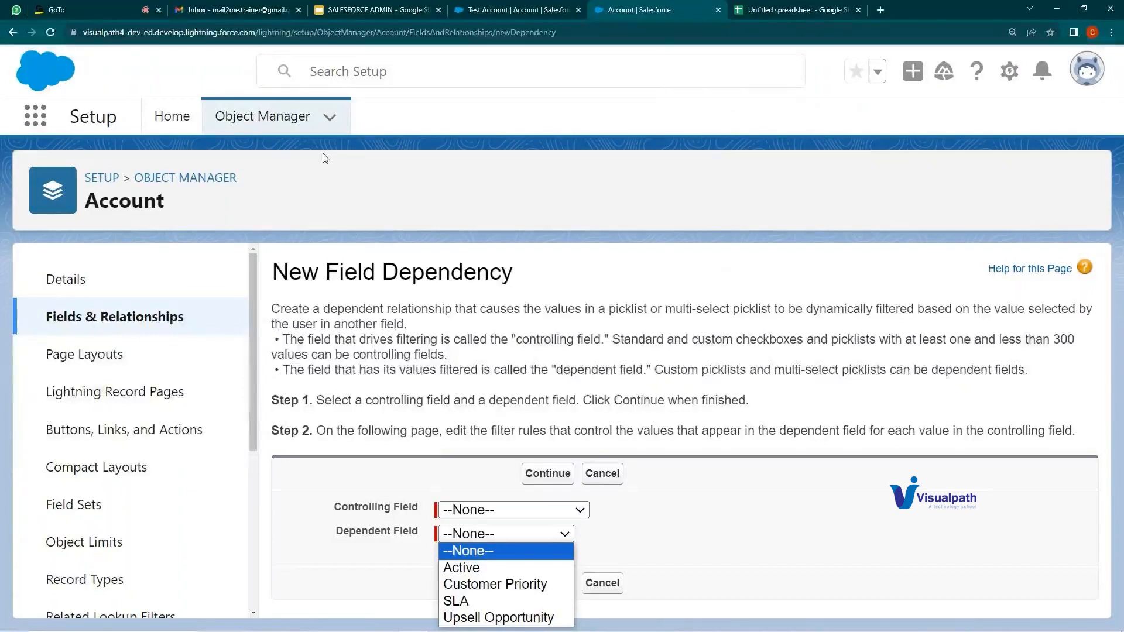
# - Leave the Account dependency, find Test Object by searching for "Test" in Object Manager, and open its fields and relationships
pyautogui.click(287, 116)
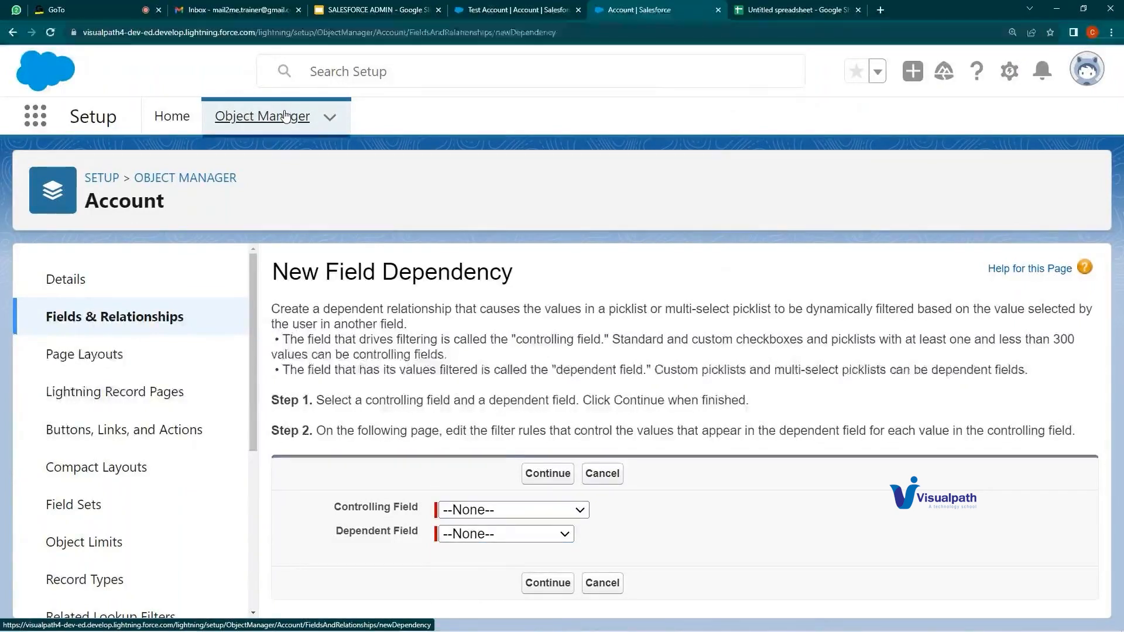
pyautogui.click(286, 115)
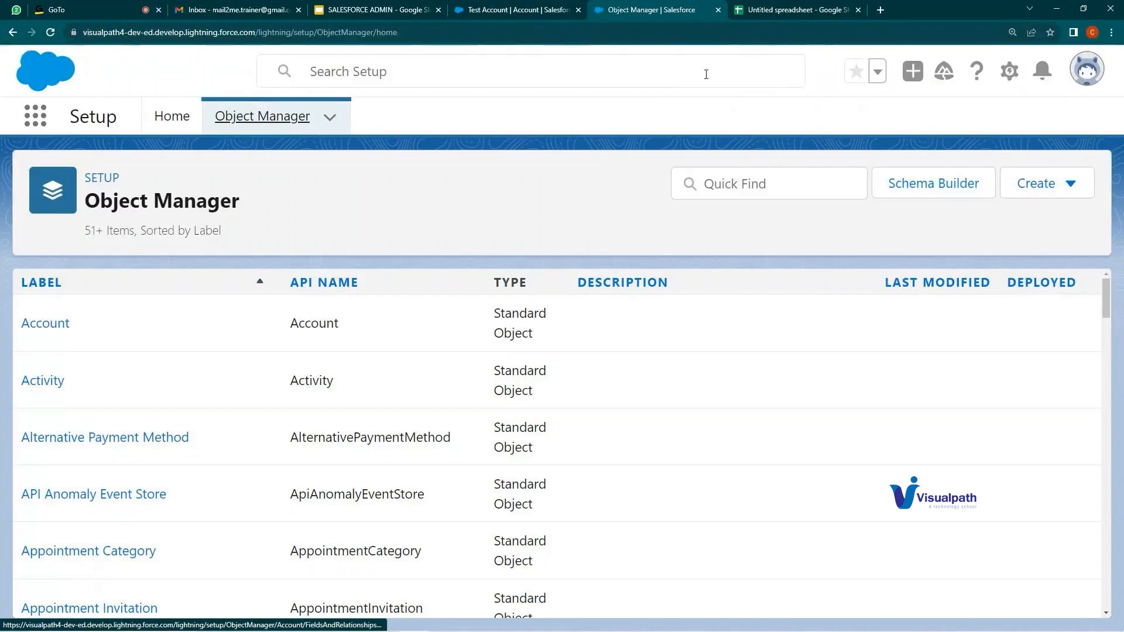
pyautogui.click(772, 173)
pyautogui.write('Test')
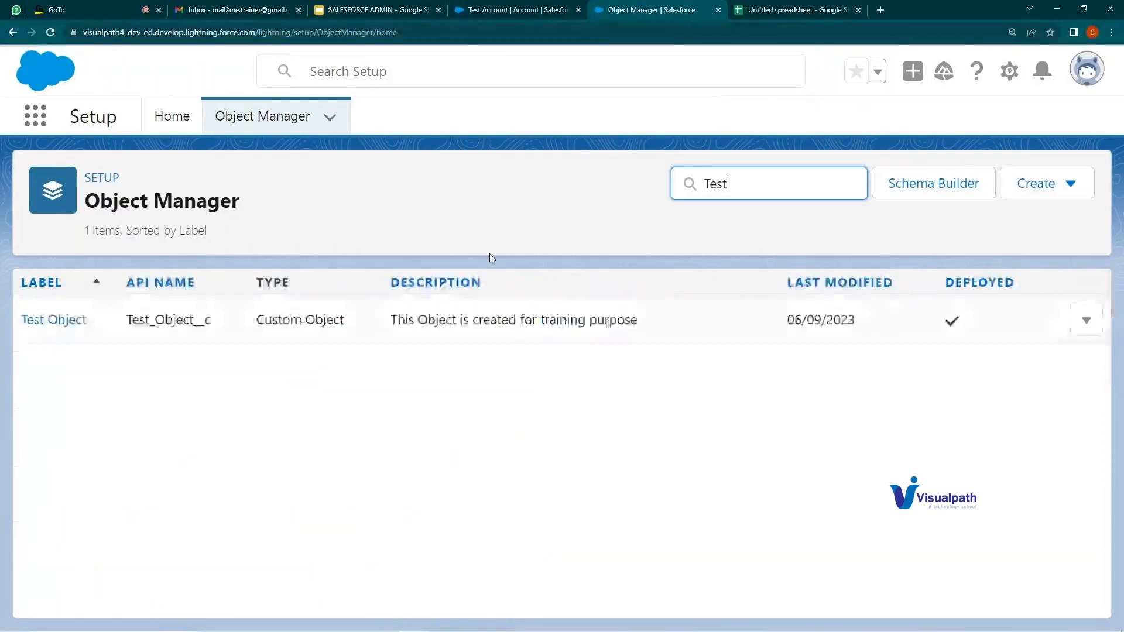
pyautogui.click(52, 320)
pyautogui.click(84, 331)
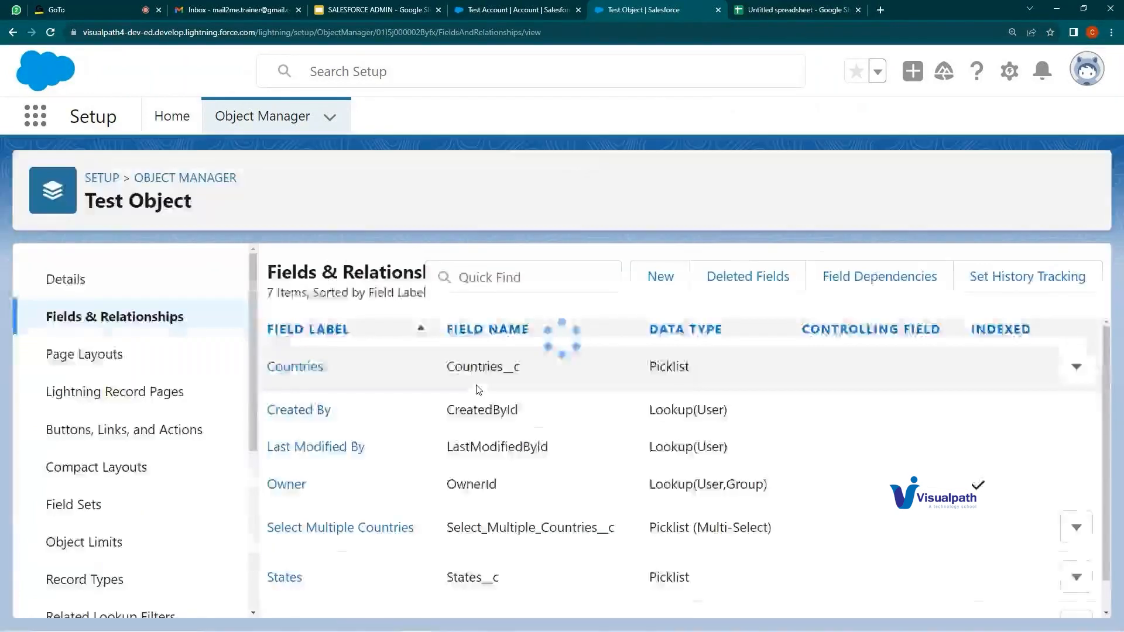
# - Open Test Object's Countries field and examine its picklist options, its values and their Default settings
pyautogui.scroll(-1, 478, 390)
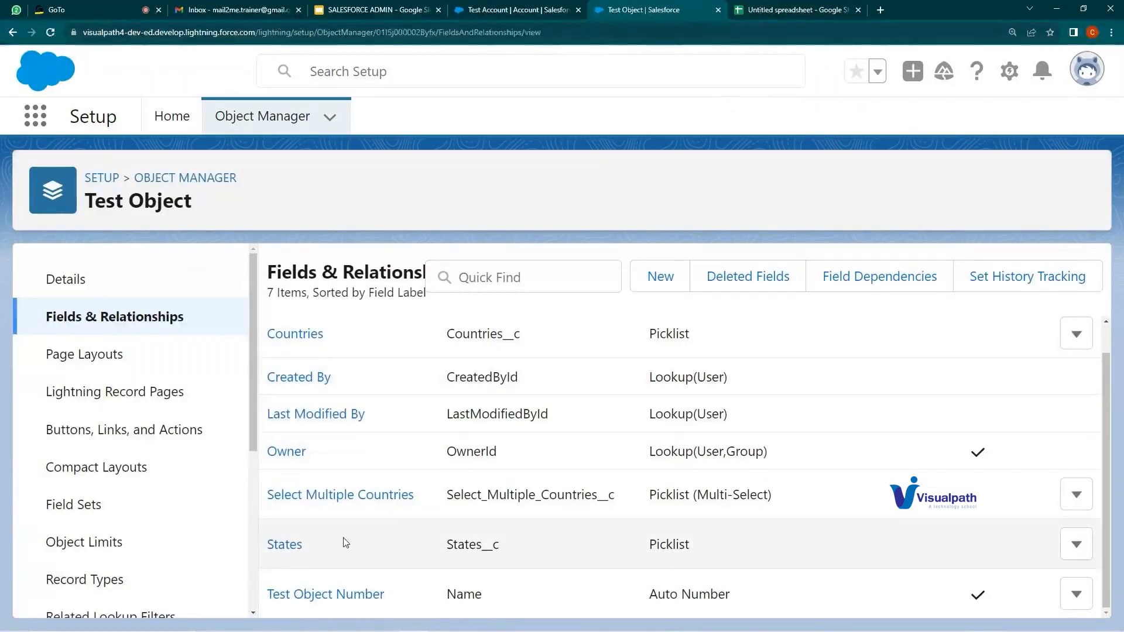
pyautogui.scroll(1, 296, 433)
pyautogui.click(295, 367)
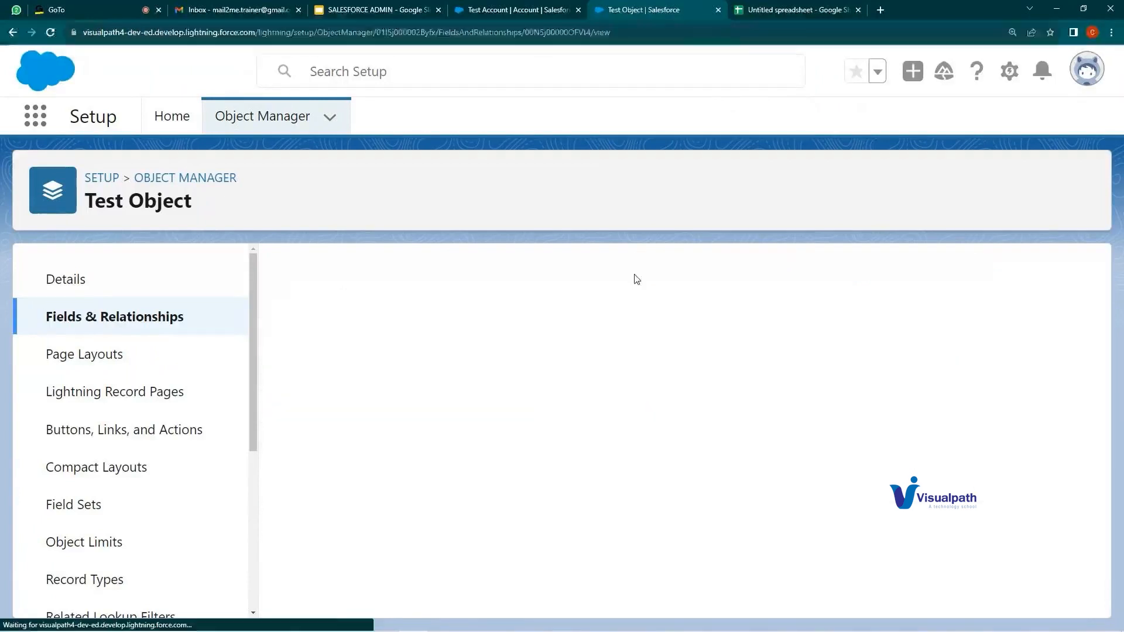
pyautogui.scroll(-9, 598, 449)
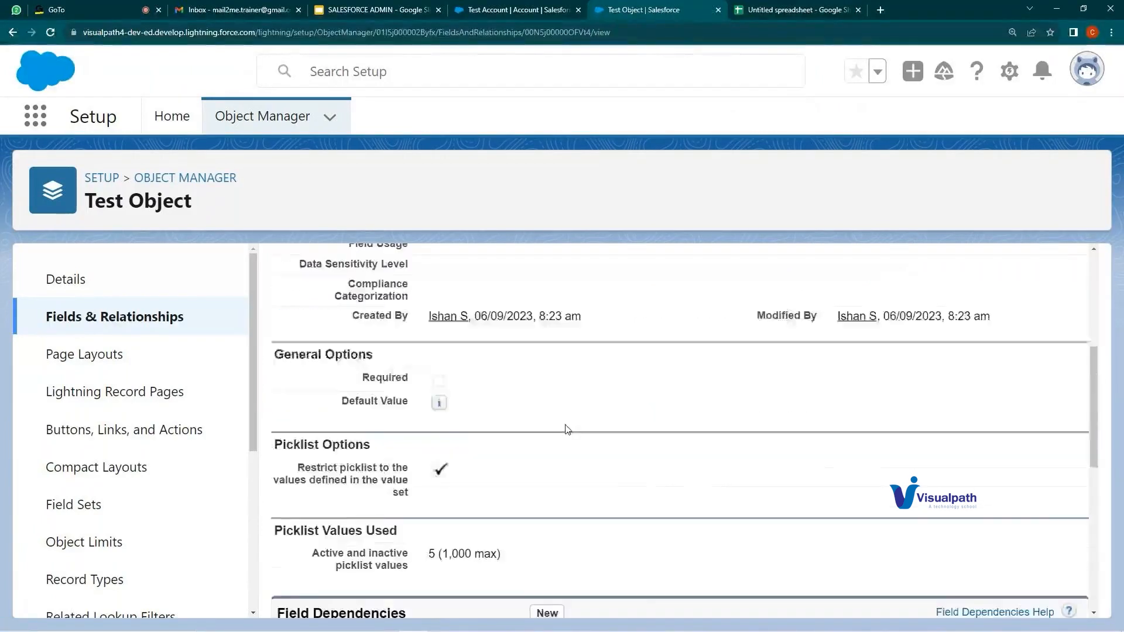
pyautogui.moveTo(534, 367); pyautogui.dragTo(584, 366)
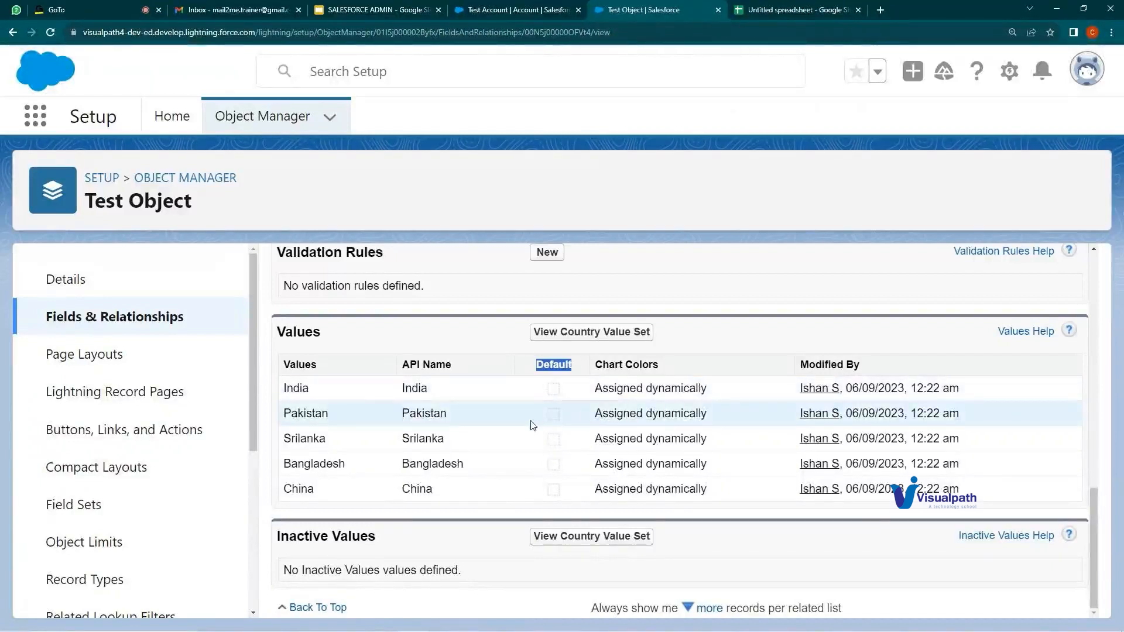
pyautogui.scroll(10, 532, 430)
# - Return to Test Object's field list and start a new custom field of the Picklist type
pyautogui.click(91, 319)
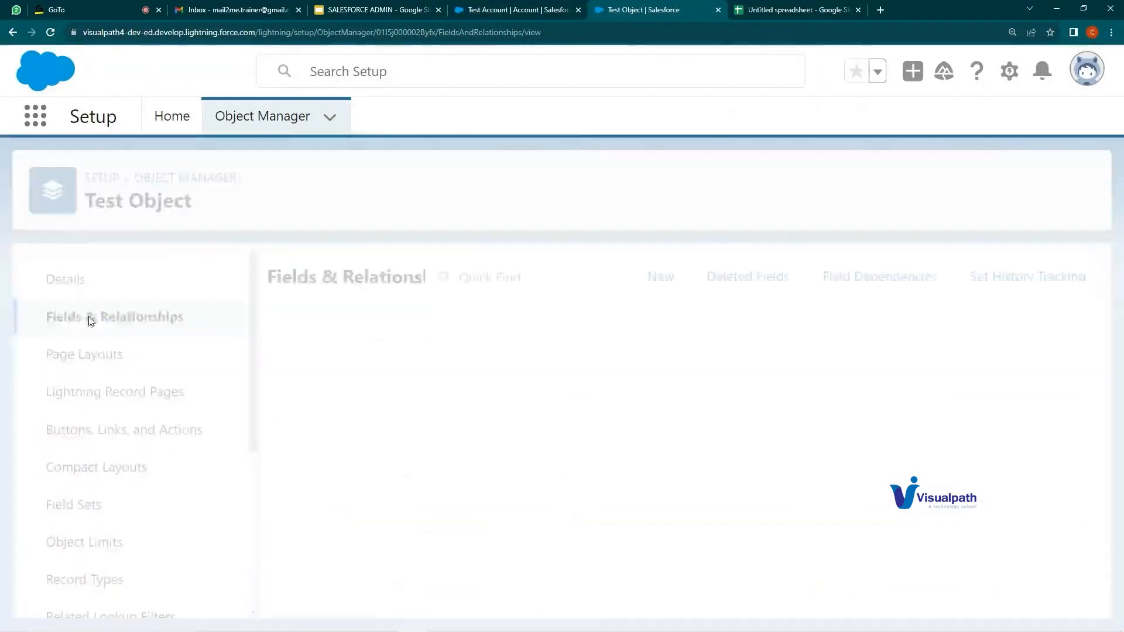
pyautogui.click(660, 276)
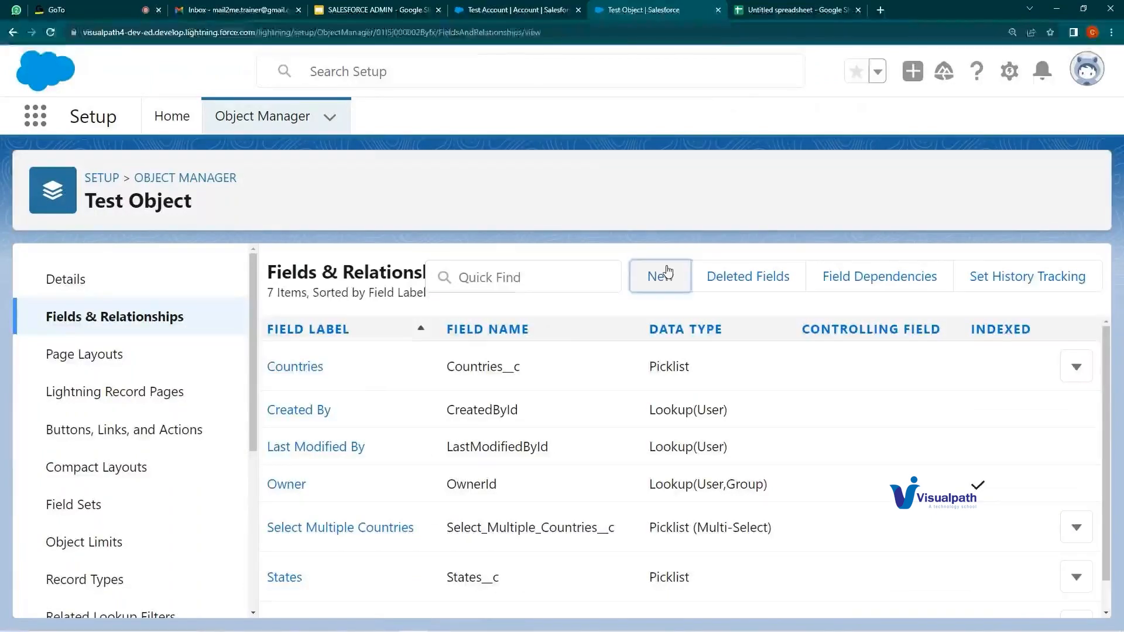
pyautogui.scroll(-4, 371, 425)
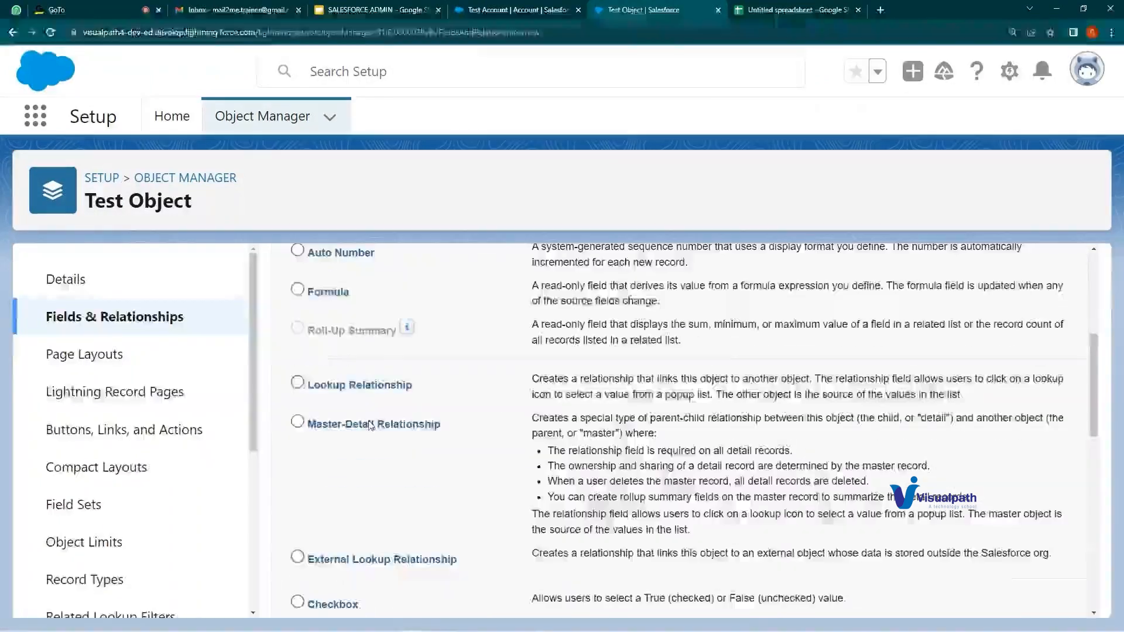
pyautogui.scroll(-8, 370, 426)
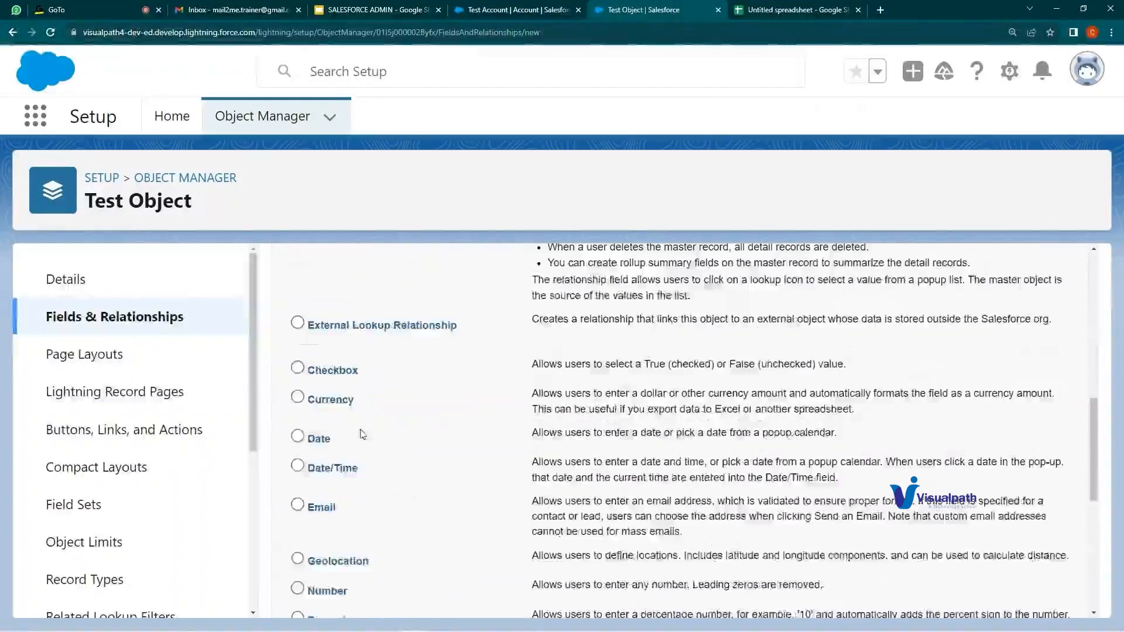
pyautogui.click(298, 446)
pyautogui.scroll(12, 835, 476)
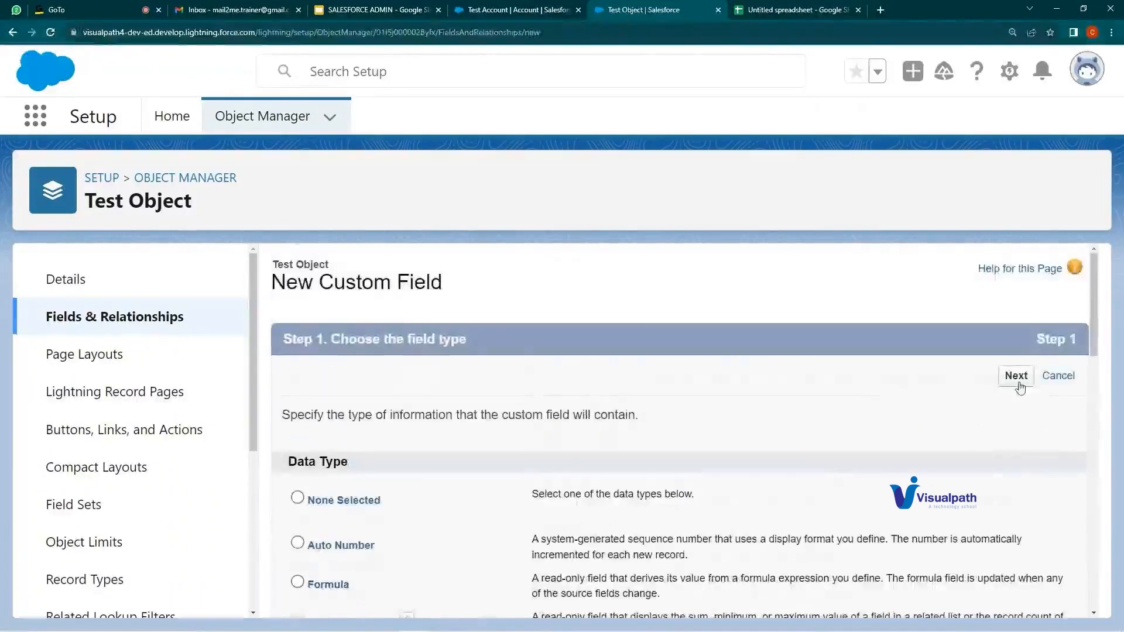
pyautogui.scroll(-4, 489, 419)
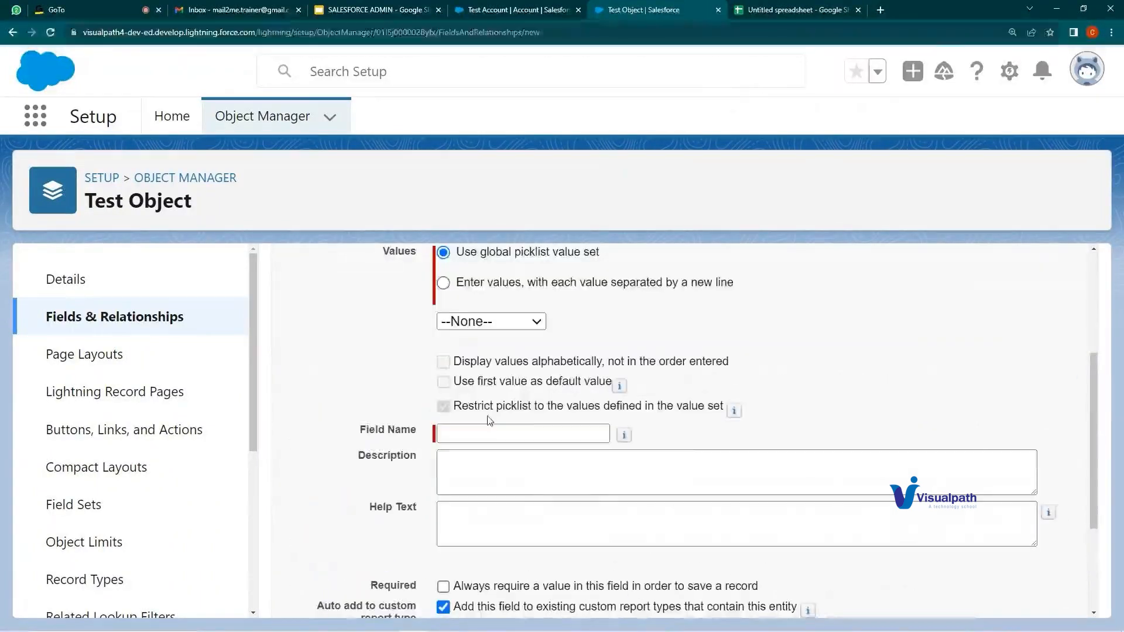
# - Choose to enter the picklist values on separate lines and check the option "Use first value as default value"
pyautogui.scroll(-1, 489, 410)
pyautogui.click(468, 264)
pyautogui.scroll(-4, 519, 368)
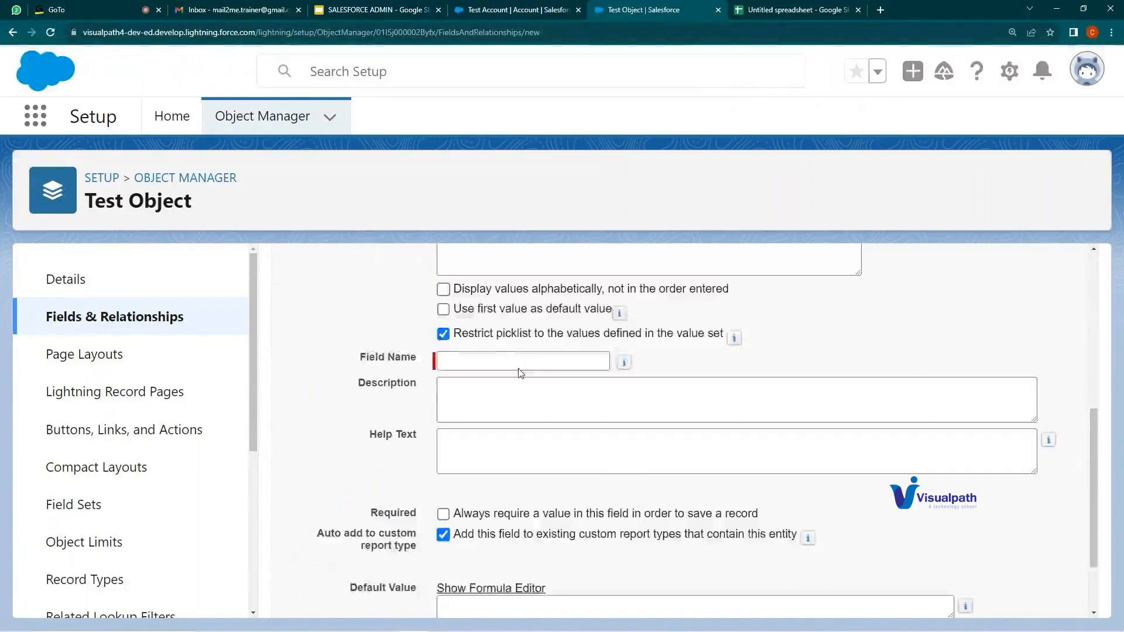
pyautogui.scroll(-1, 520, 369)
pyautogui.scroll(2, 520, 369)
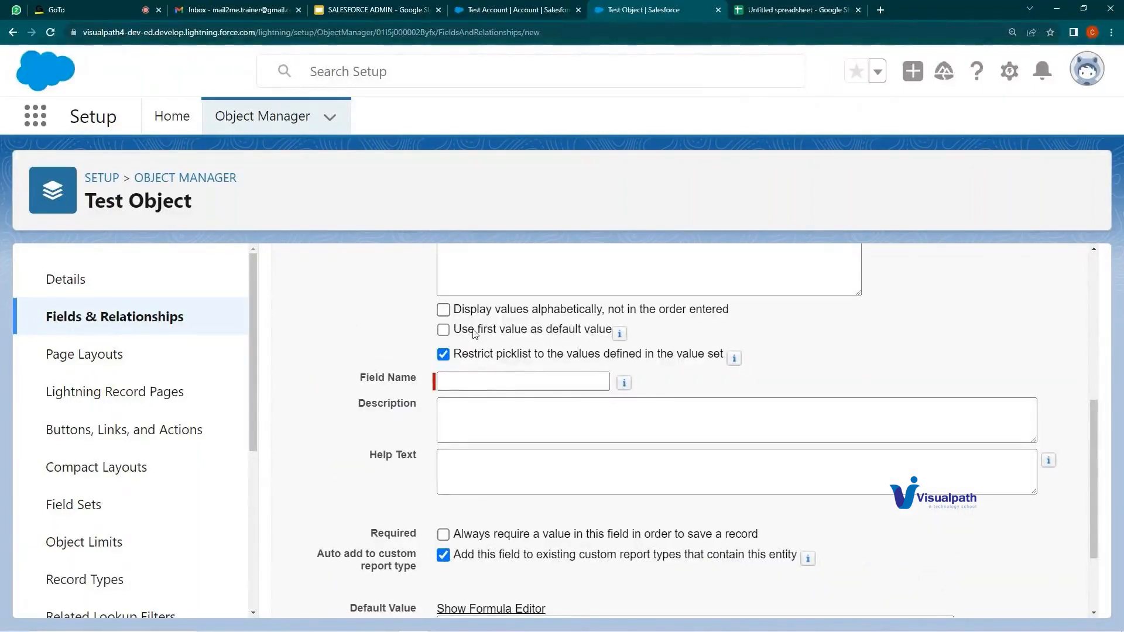
pyautogui.moveTo(474, 329); pyautogui.dragTo(606, 333)
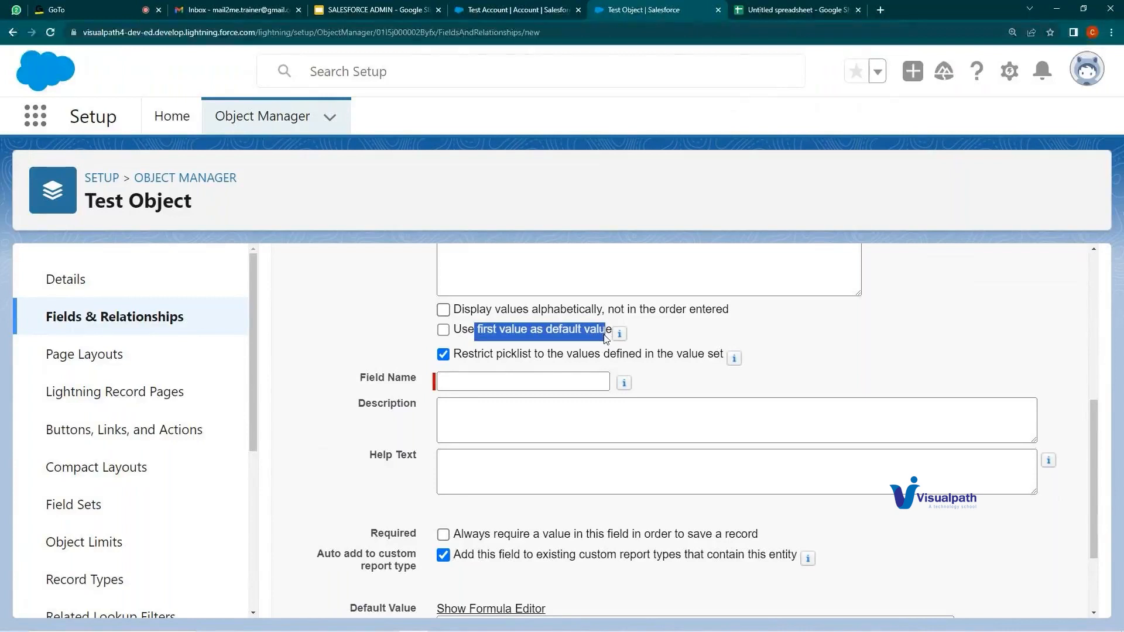
# - Try entering the sample picklist values "adas" and "asds" on separate lines
pyautogui.click(544, 261)
pyautogui.scroll(2, 580, 353)
pyautogui.write('adas')
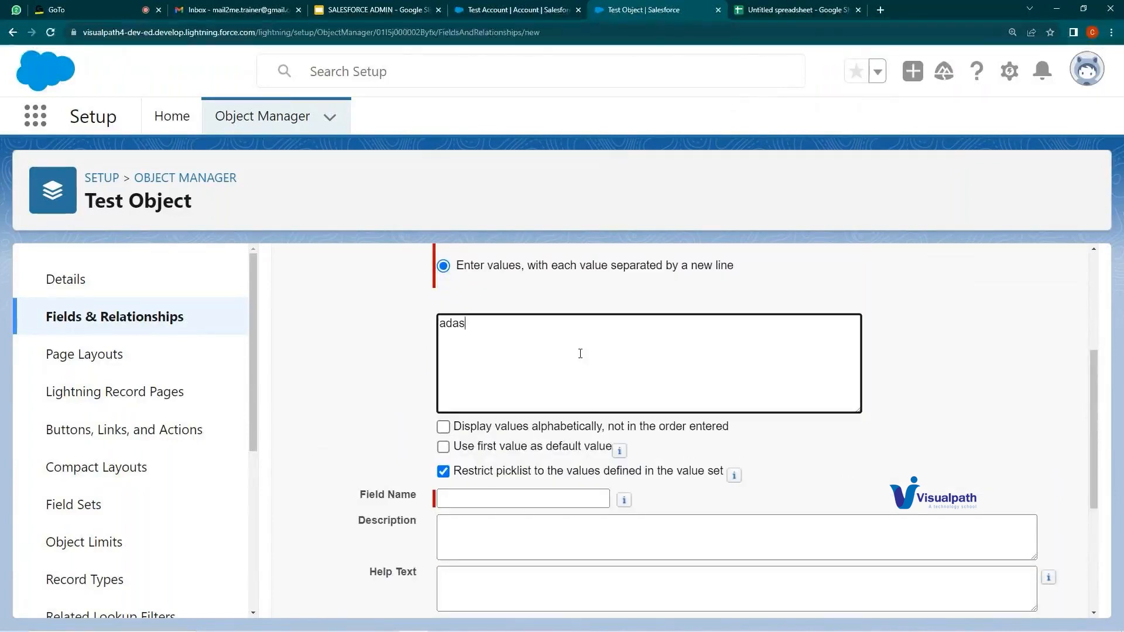
pyautogui.press('Return')
pyautogui.write('asds')
pyautogui.press('BackSpace')
pyautogui.press('BackSpace')
pyautogui.press('BackSpace')
pyautogui.press('BackSpace')
pyautogui.press('BackSpace')
pyautogui.press('BackSpace')
pyautogui.press('BackSpace')
pyautogui.press('BackSpace')
pyautogui.press('BackSpace')
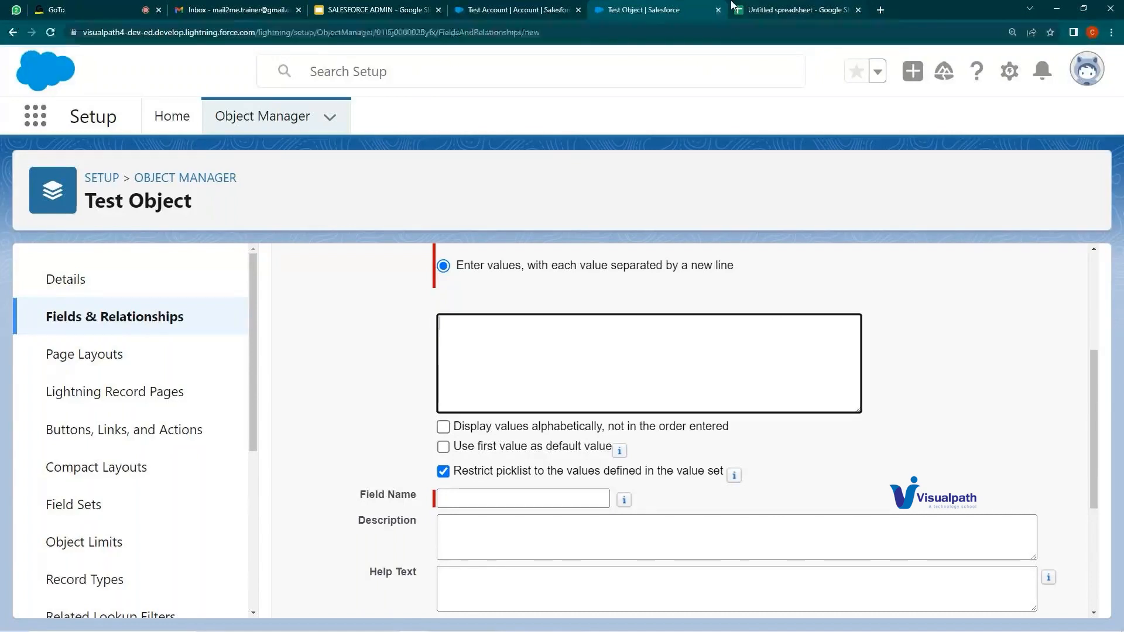
# - Switch to the Service app, show the Test Objects list and open record TO-00001
pyautogui.click(468, 5)
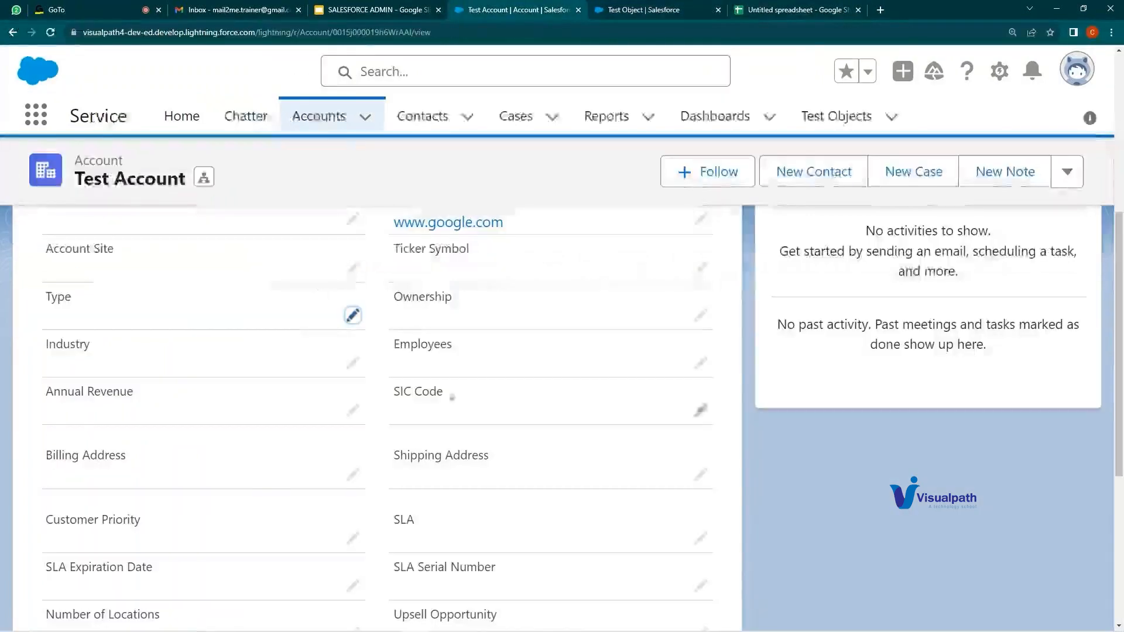
pyautogui.scroll(1, 462, 433)
pyautogui.click(643, 10)
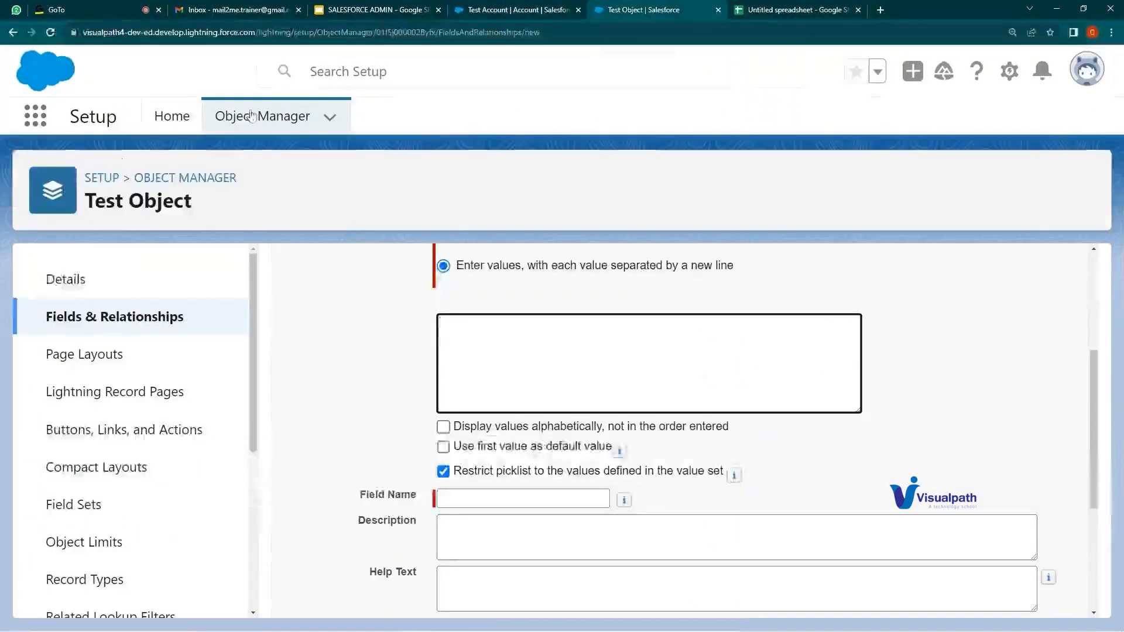
pyautogui.click(579, 4)
pyautogui.click(838, 119)
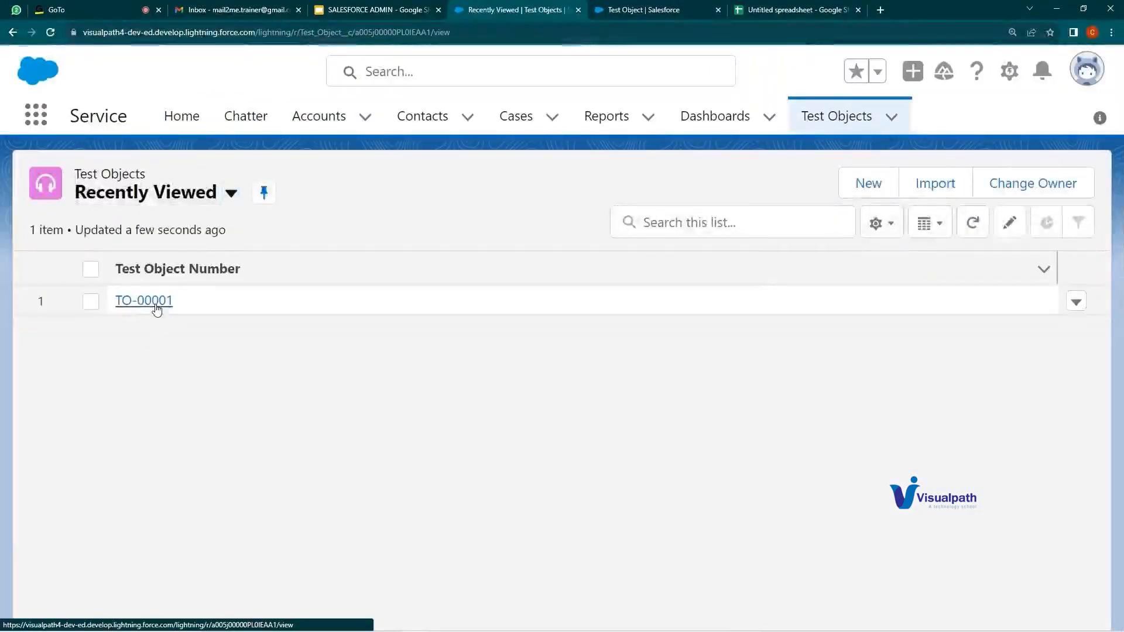
pyautogui.click(152, 301)
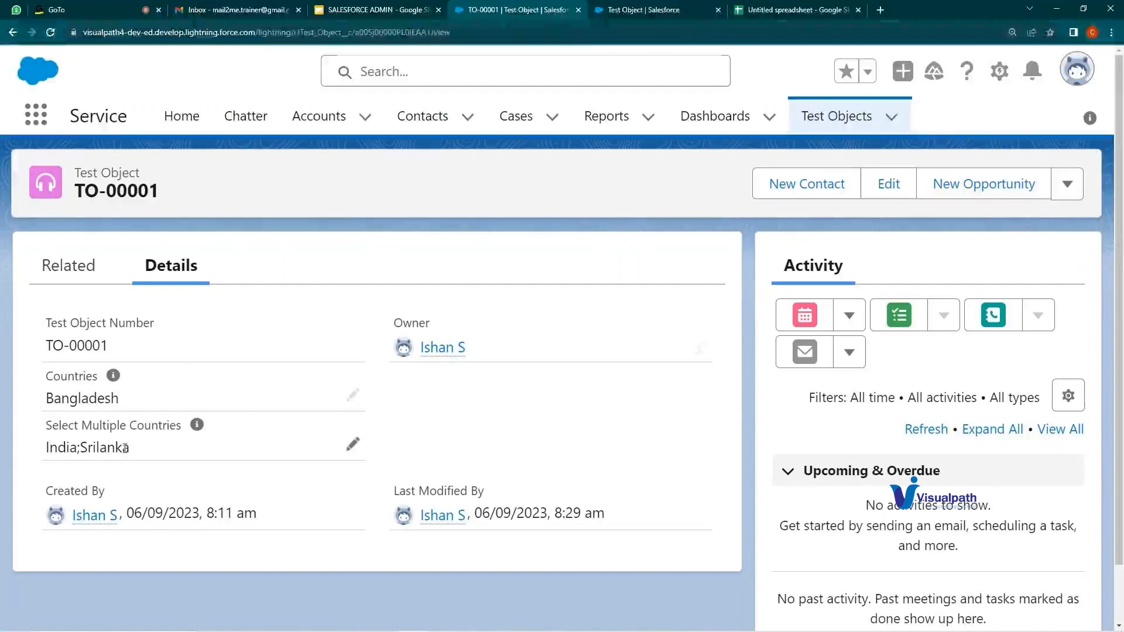
# - Compare the Countries and Select Multiple Countries pickers in TO-00001's edit mode, cancel the edit, and switch to the SALESFORCE ADMIN presentation in Google Slides
pyautogui.click(352, 395)
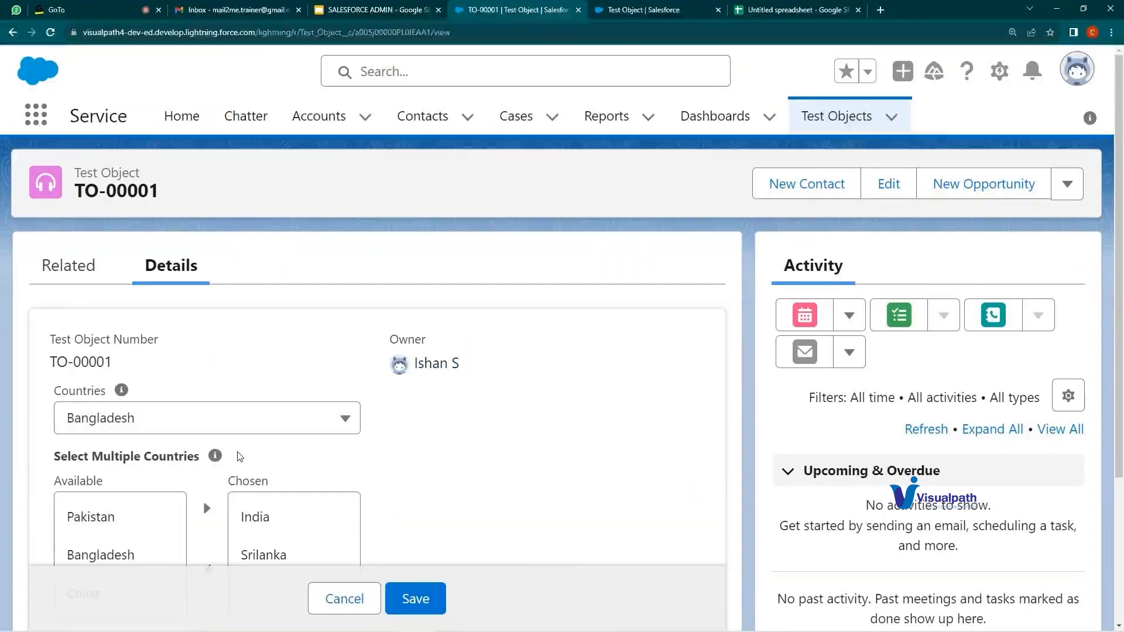
pyautogui.scroll(-2, 130, 491)
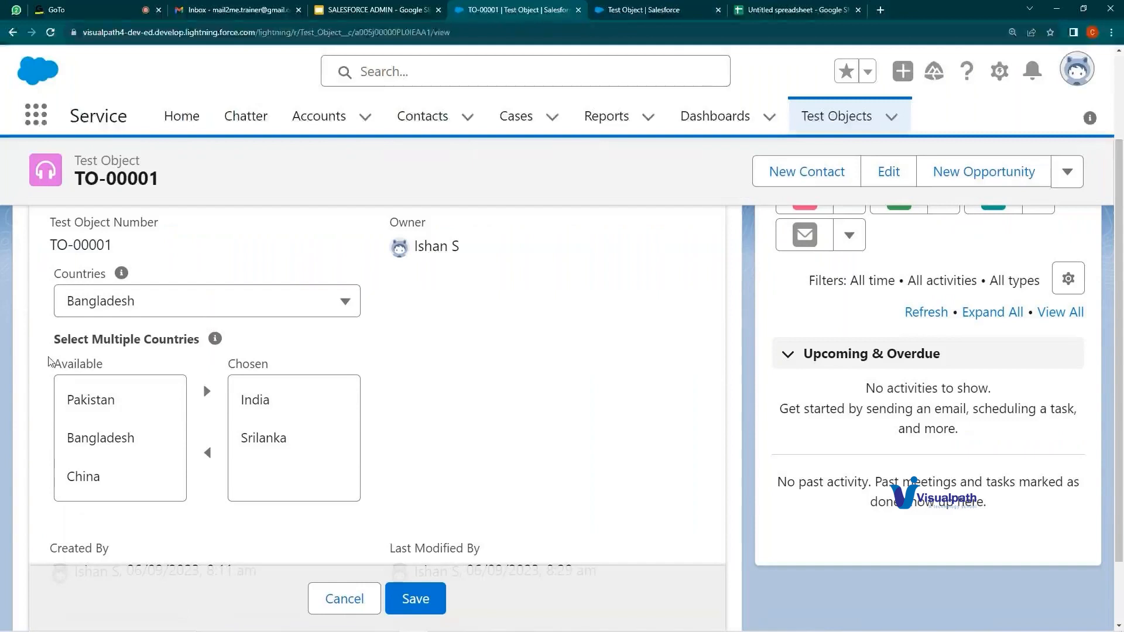
pyautogui.moveTo(159, 339); pyautogui.dragTo(202, 339)
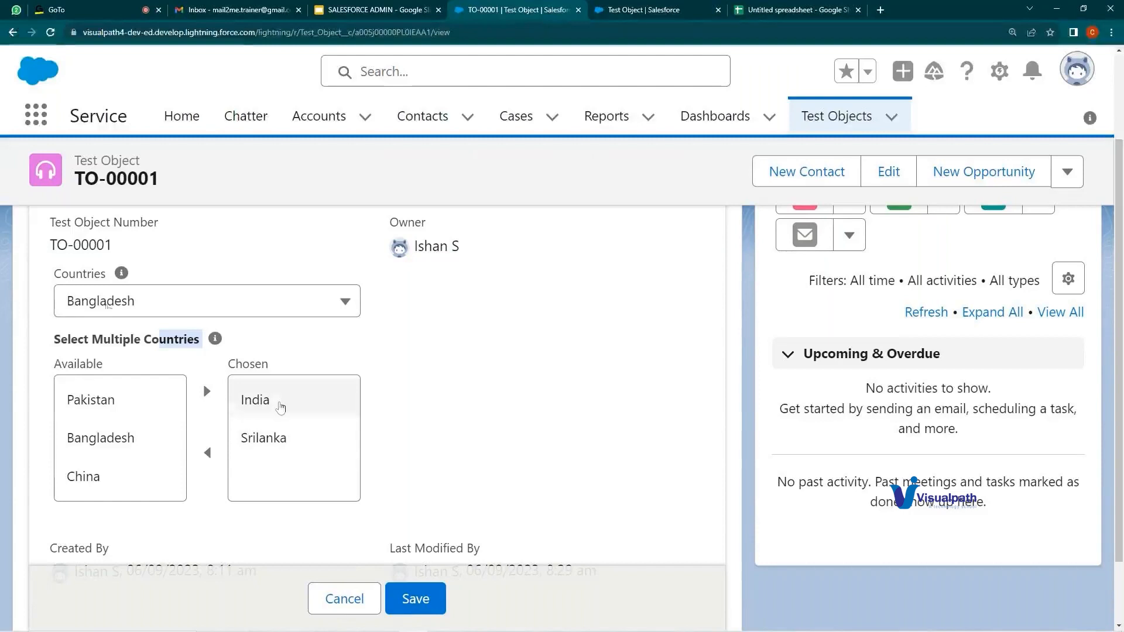
pyautogui.click(85, 278)
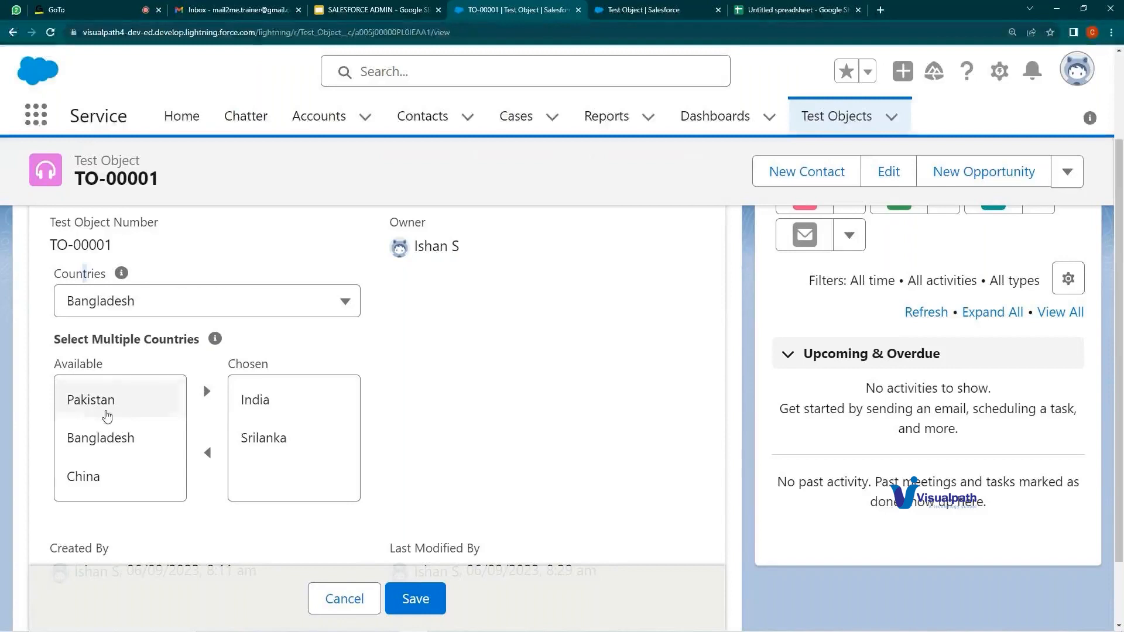
pyautogui.moveTo(203, 340); pyautogui.dragTo(56, 339)
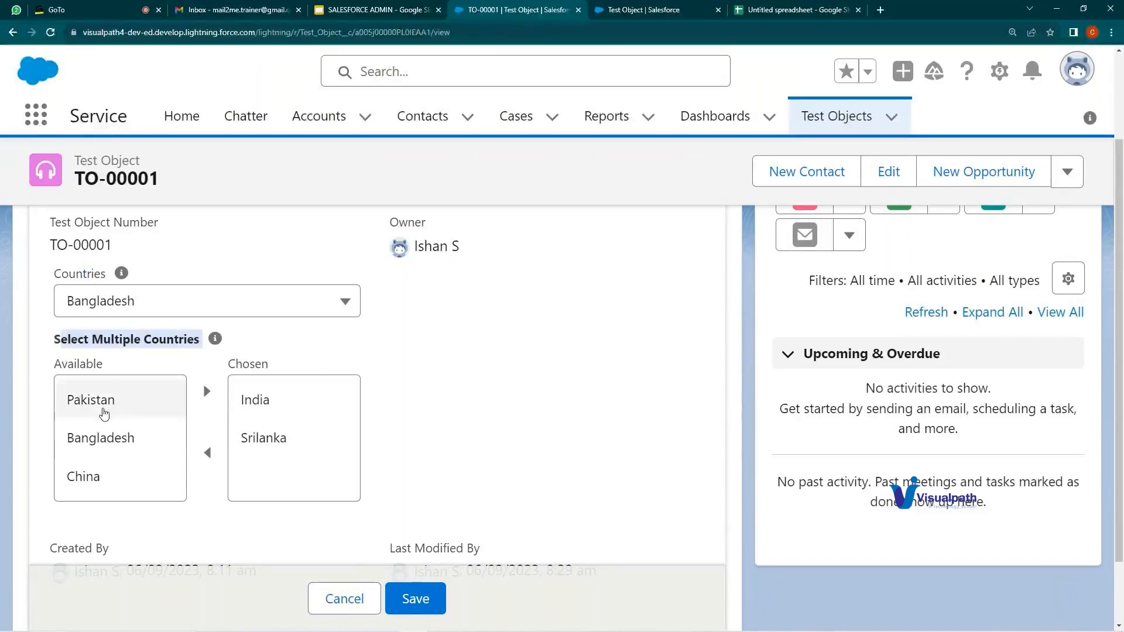
pyautogui.click(84, 353)
pyautogui.moveTo(68, 340); pyautogui.dragTo(184, 354)
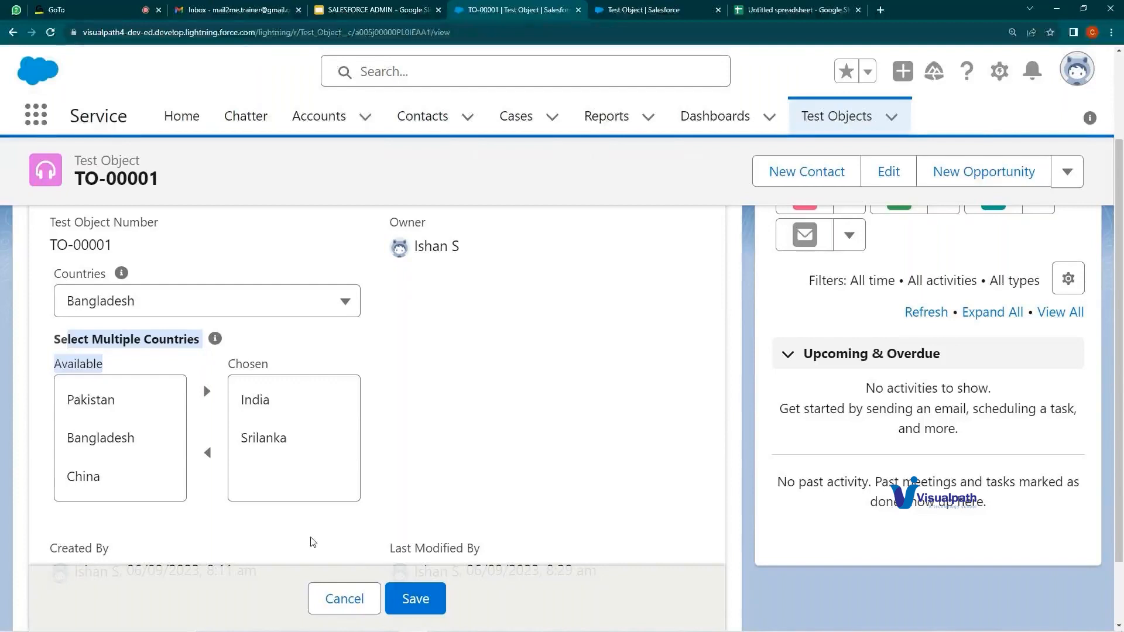
pyautogui.click(355, 596)
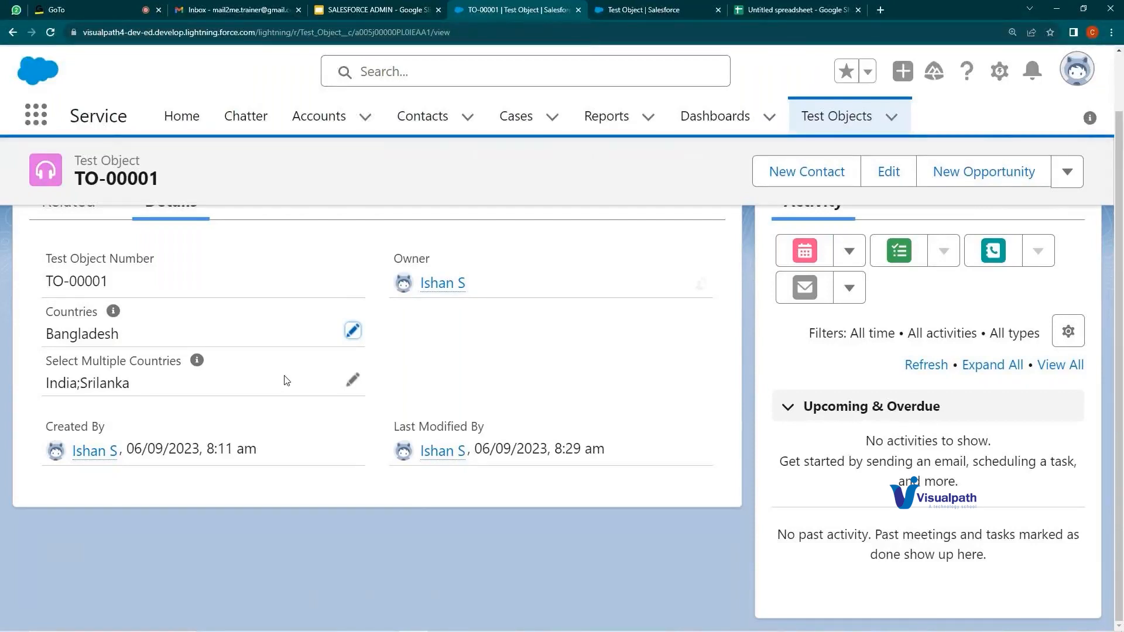
pyautogui.click(389, 9)
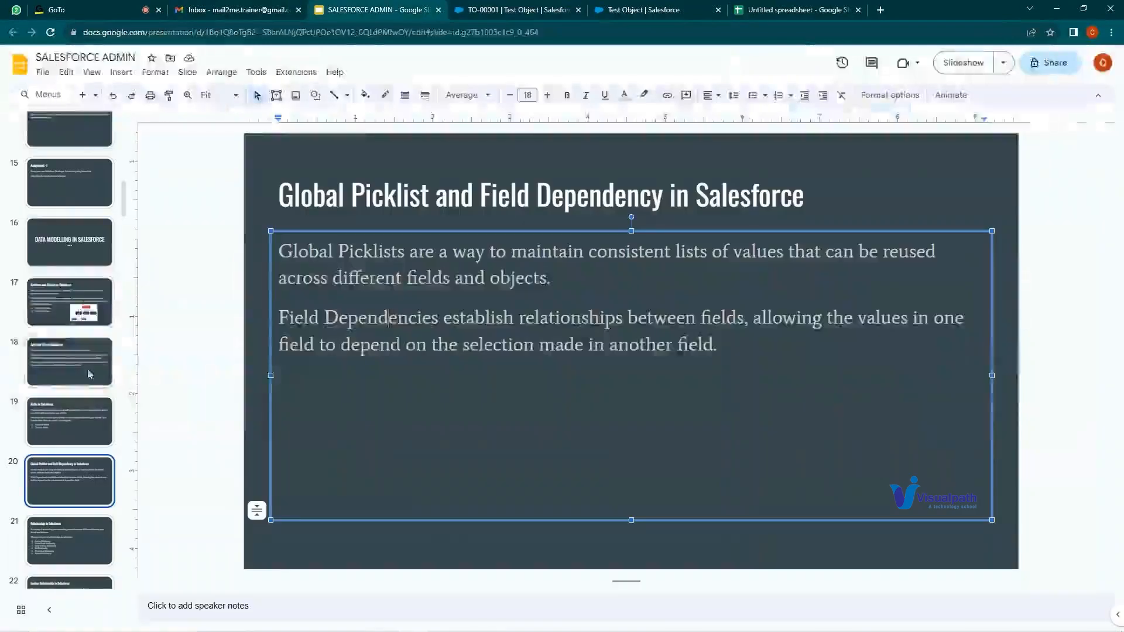
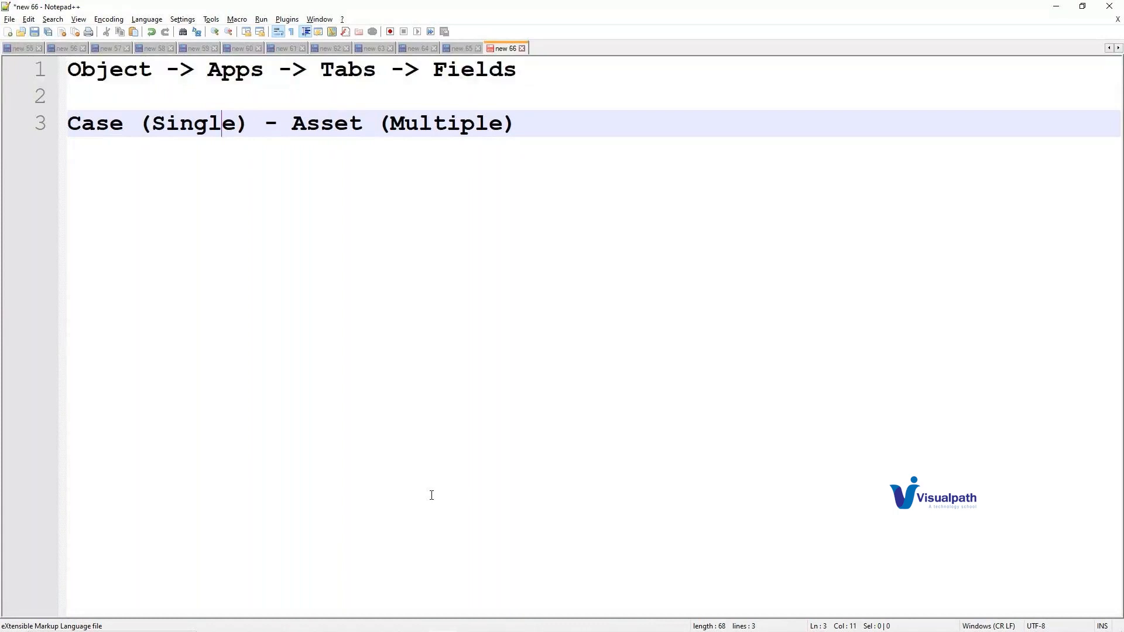
# - Highlight the line "Case (Single) - Asset (Multiple)" in the notes to point out the relationship
pyautogui.press('Left')
pyautogui.press('Left')
pyautogui.press('Left')
pyautogui.press('Left')
pyautogui.press('Left')
pyautogui.press('Left')
pyautogui.hotkey('shift', 'Right')
pyautogui.hotkey('shift', 'Right')
pyautogui.hotkey('shift', 'Right')
pyautogui.hotkey('shift', 'Right')
pyautogui.hotkey('shift', 'Right')
pyautogui.hotkey('shift', 'Right')
pyautogui.hotkey('shift', 'Right')
pyautogui.hotkey('shift', 'Right')
pyautogui.hotkey('shift', 'Right')
pyautogui.hotkey('shift', 'Right')
pyautogui.hotkey('shift', 'Right')
pyautogui.hotkey('shift', 'Right')
pyautogui.hotkey('shift', 'Right')
pyautogui.hotkey('shift', 'Right')
pyautogui.hotkey('shift', 'Right')
pyautogui.hotkey('shift', 'Right')
pyautogui.hotkey('shift', 'Right')
pyautogui.hotkey('shift', 'Right')
pyautogui.hotkey('shift', 'Right')
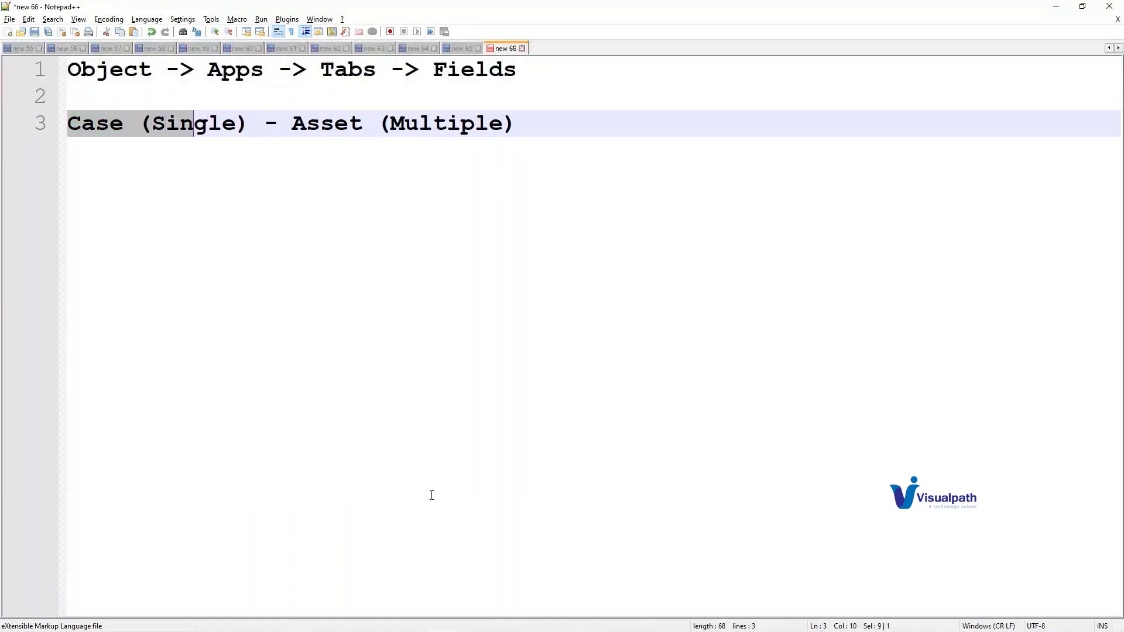
pyautogui.hotkey('shift', 'Right')
pyautogui.hotkey('shift', 'Right')
pyautogui.hotkey('shift', 'Right')
pyautogui.hotkey('shift', 'Right')
pyautogui.hotkey('shift', 'Right')
pyautogui.hotkey('shift', 'Right')
pyautogui.hotkey('shift', 'Right')
pyautogui.hotkey('shift', 'Right')
pyautogui.hotkey('shift', 'Right')
pyautogui.hotkey('shift', 'Right')
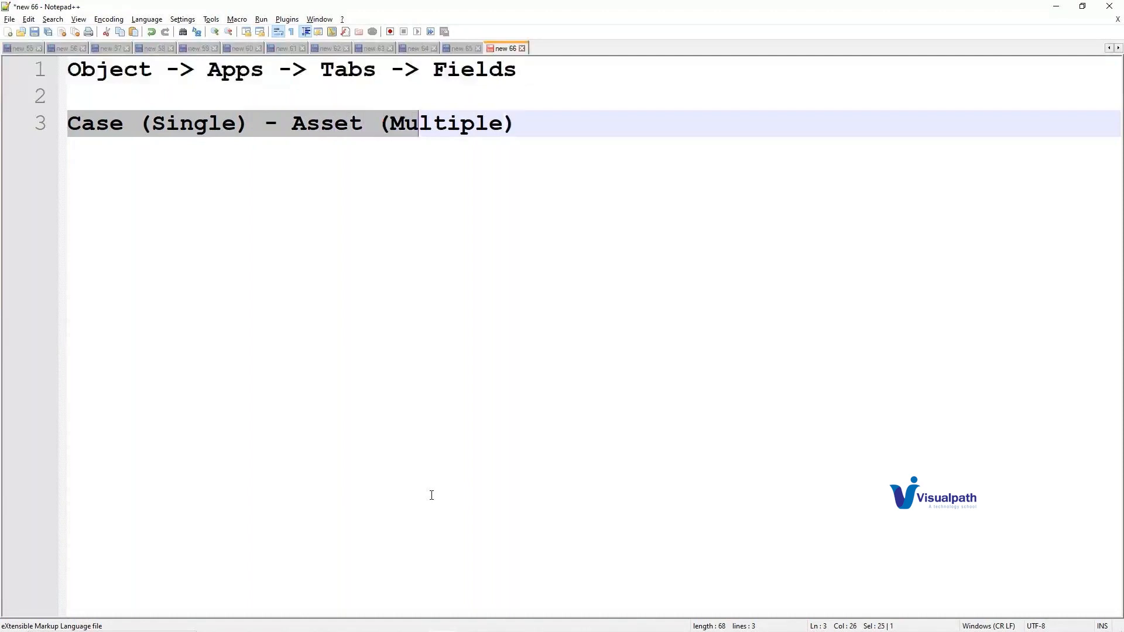
pyautogui.press('Right')
pyautogui.press('Right')
pyautogui.press('Right')
# - Label the Case side of the relationship by adding "Parent/Master" directly after "Case (Single)"
pyautogui.press('Left')
pyautogui.press('Left')
pyautogui.press('Left')
pyautogui.press('Left')
pyautogui.press('Left')
pyautogui.press('Left')
pyautogui.press('Left')
pyautogui.press('Left')
pyautogui.press('Left')
pyautogui.press('Left')
pyautogui.press('Left')
pyautogui.press('Left')
pyautogui.press('Left')
pyautogui.press('Left')
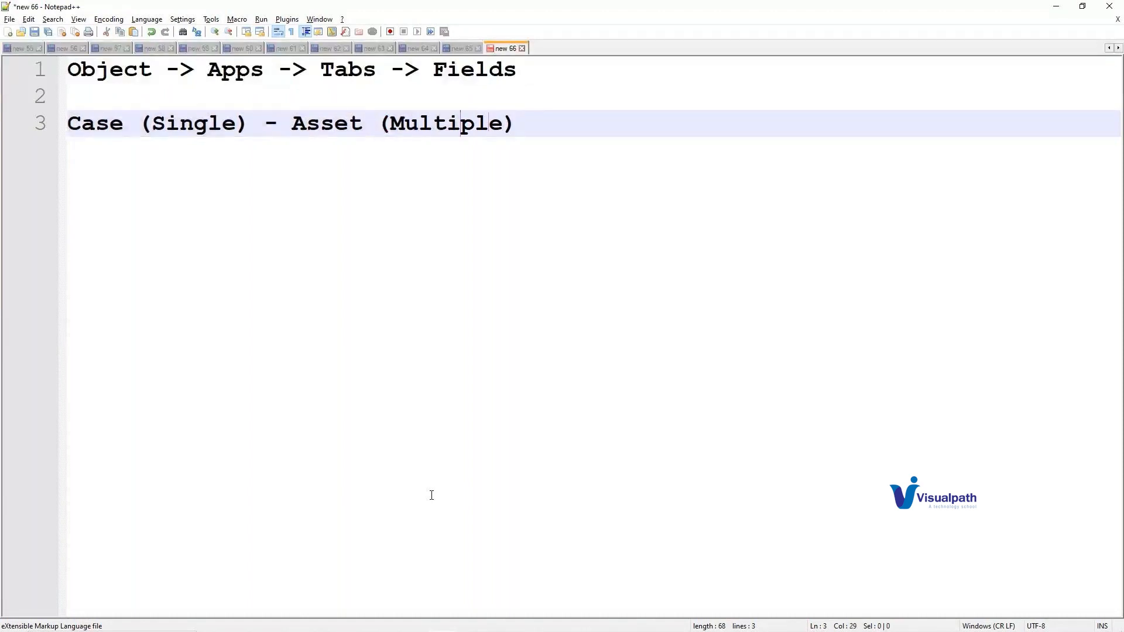
pyautogui.press('Left')
pyautogui.press('Left')
pyautogui.press('Left')
pyautogui.press('Left')
pyautogui.hotkey('shift', 'Left')
pyautogui.hotkey('shift', 'Left')
pyautogui.hotkey('shift', 'Left')
pyautogui.hotkey('shift', 'Left')
pyautogui.hotkey('shift', 'Left')
pyautogui.hotkey('shift', 'Left')
pyautogui.hotkey('shift', 'Left')
pyautogui.hotkey('shift', 'Left')
pyautogui.hotkey('shift', 'Left')
pyautogui.hotkey('shift', 'Left')
pyautogui.hotkey('shift', 'Left')
pyautogui.hotkey('shift', 'Left')
pyautogui.hotkey('shift', 'Left')
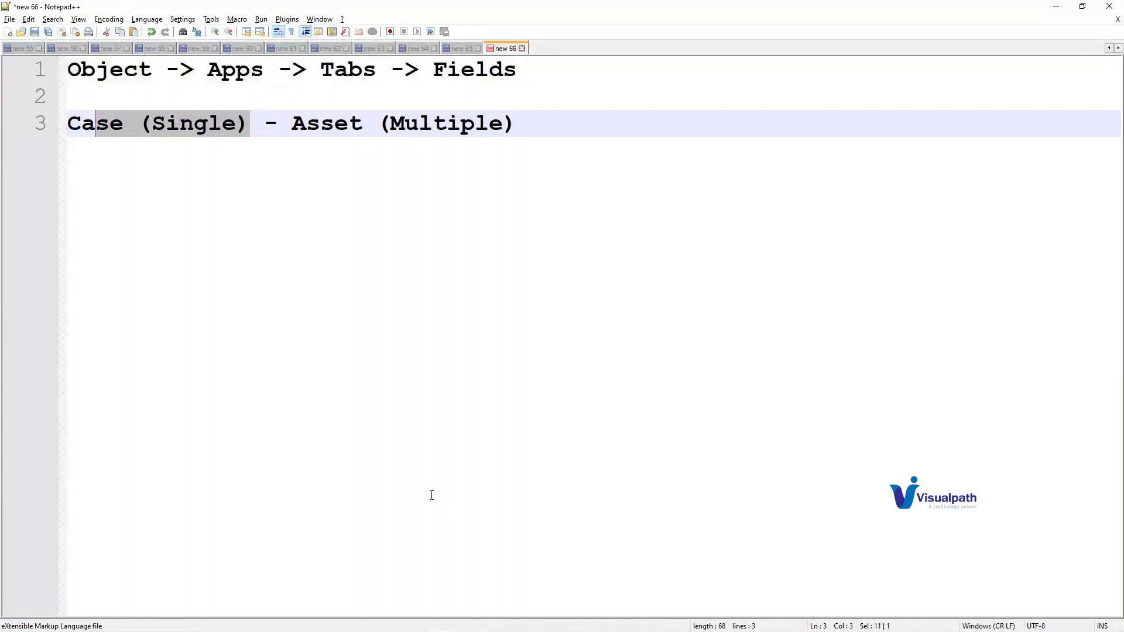
pyautogui.press('Right')
pyautogui.write('Parent')
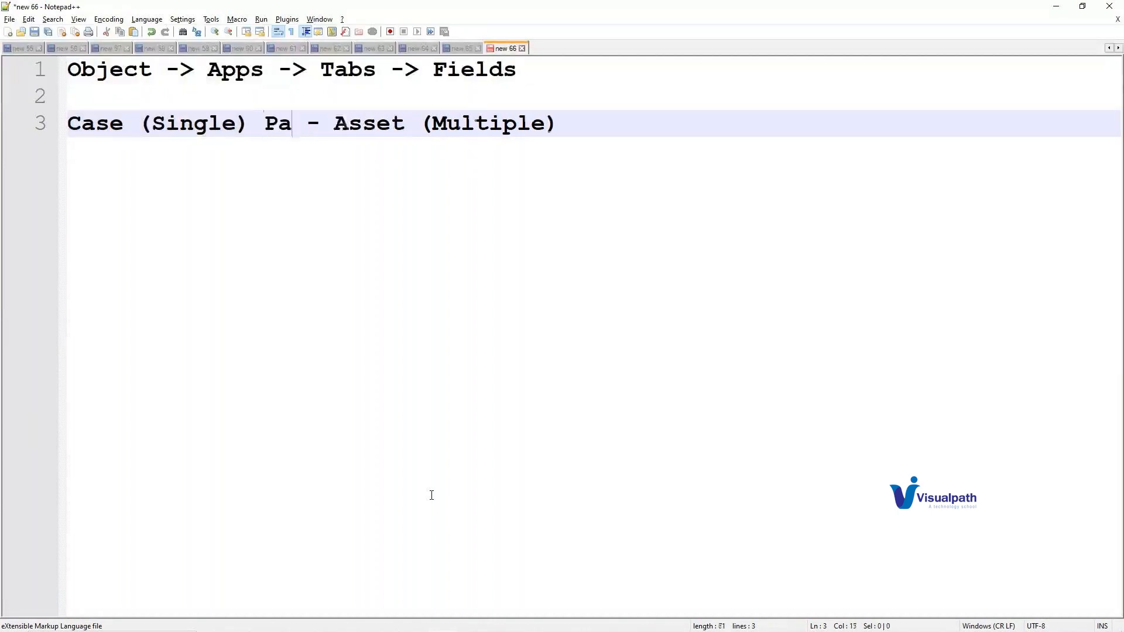
pyautogui.write('/Master')
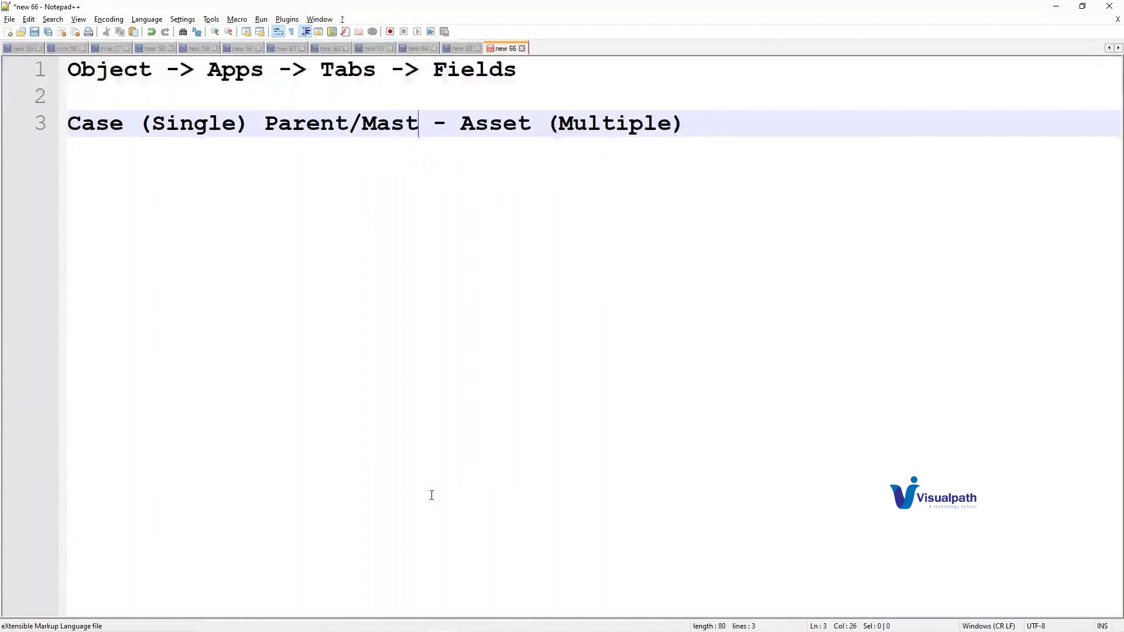
# - Label the Asset side of the relationship by adding "Child/Detail" after "Asset (Multiple)"
pyautogui.press('Right')
pyautogui.press('Right')
pyautogui.press('Right')
pyautogui.press('Right')
pyautogui.press('Right')
pyautogui.press('Right')
pyautogui.press('Right')
pyautogui.press('Right')
pyautogui.press('Right')
pyautogui.press('Right')
pyautogui.press('Right')
pyautogui.press('Right')
pyautogui.press('Right')
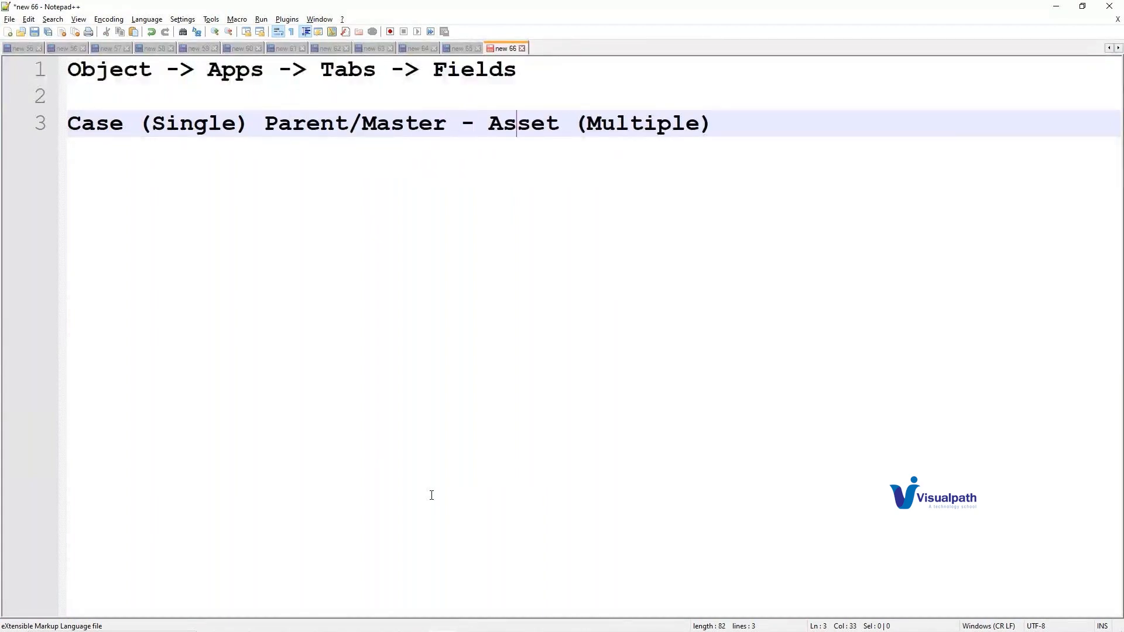
pyautogui.press('Right')
pyautogui.press('Right')
pyautogui.press('Right')
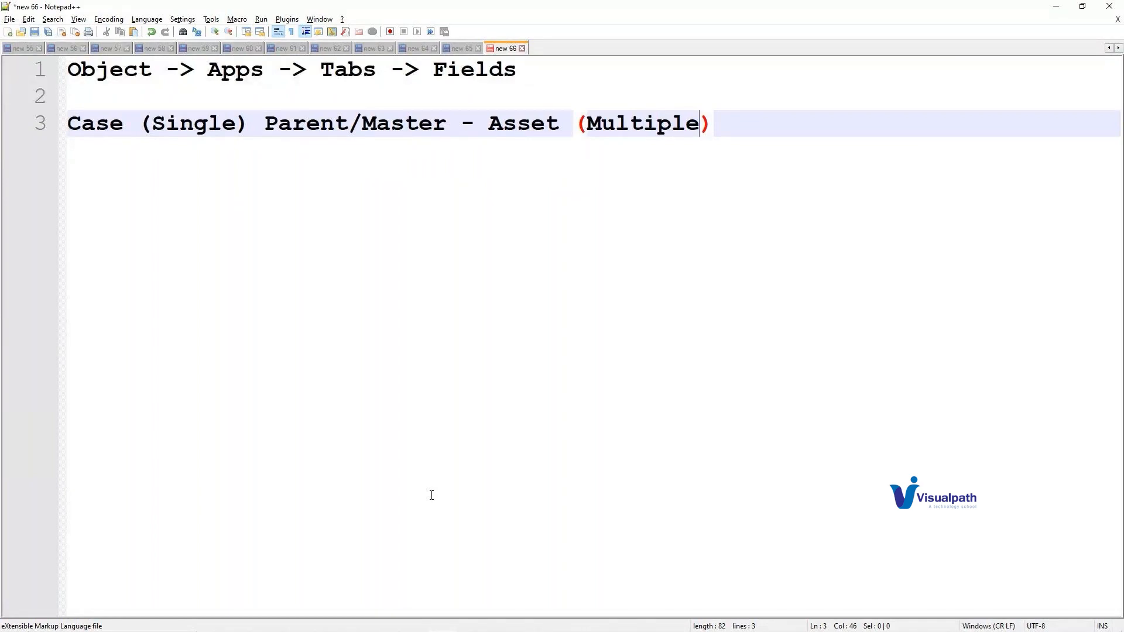
pyautogui.press('Right')
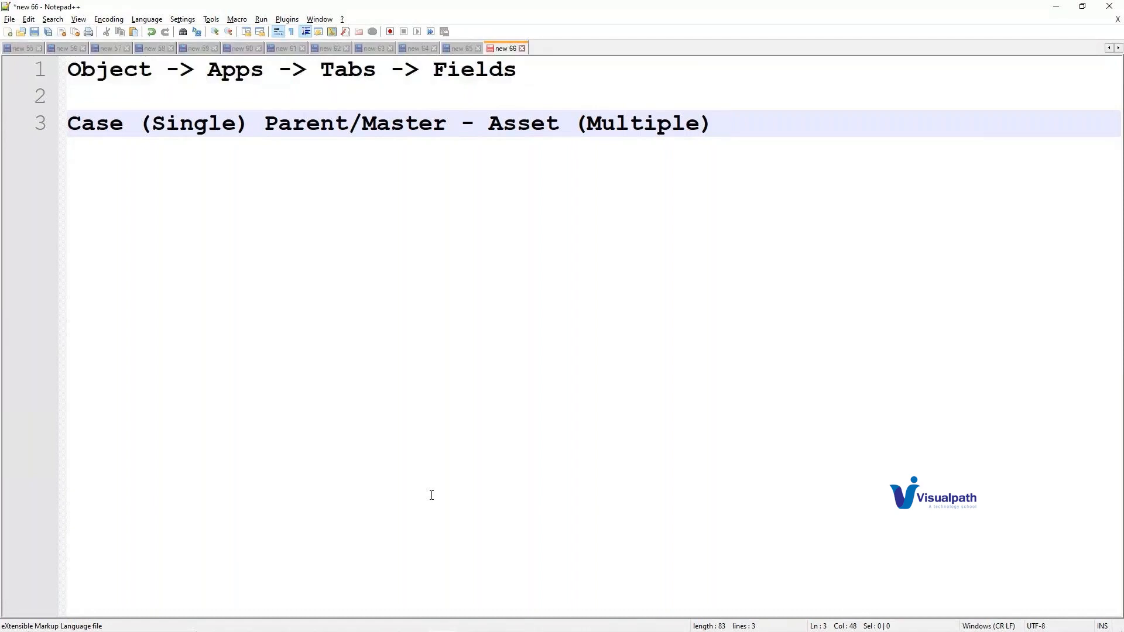
pyautogui.write('Child/D')
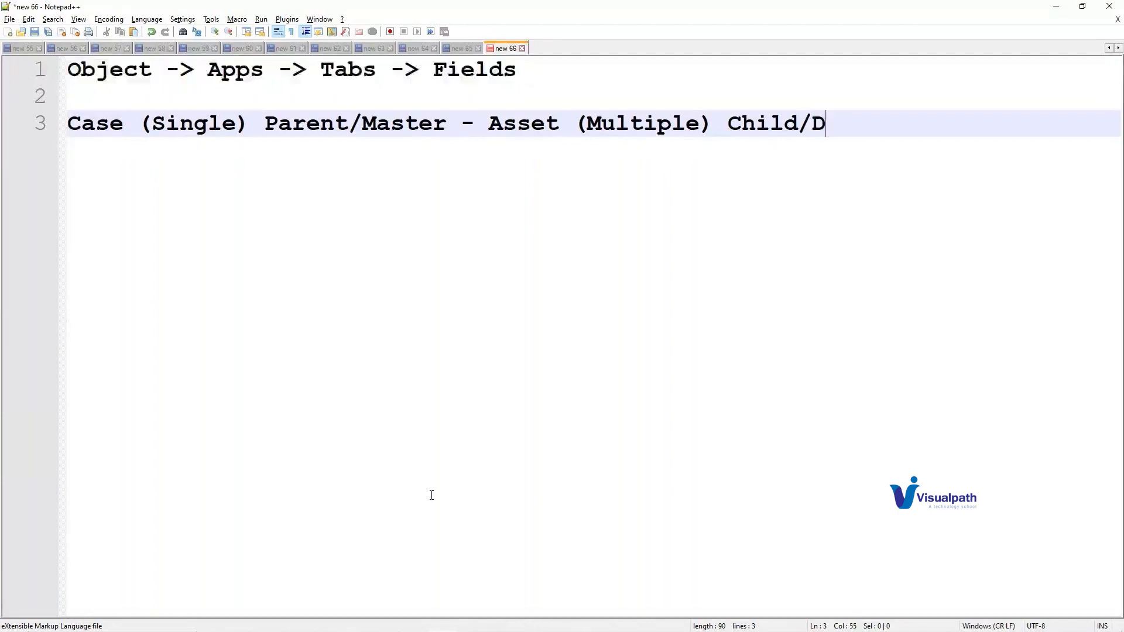
pyautogui.write('etail')
# - Switch to the Test Object setup in Salesforce and choose Lookup Relationship as the new custom field's data type
pyautogui.hotkey('alt', 'Tab')
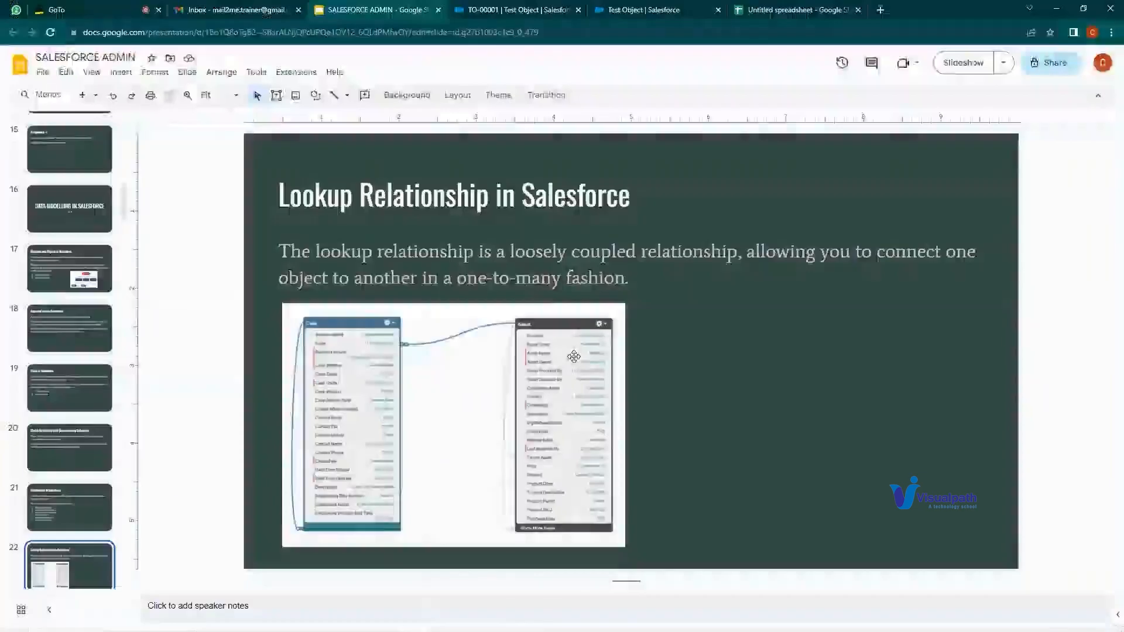
pyautogui.click(533, 9)
pyautogui.click(693, 5)
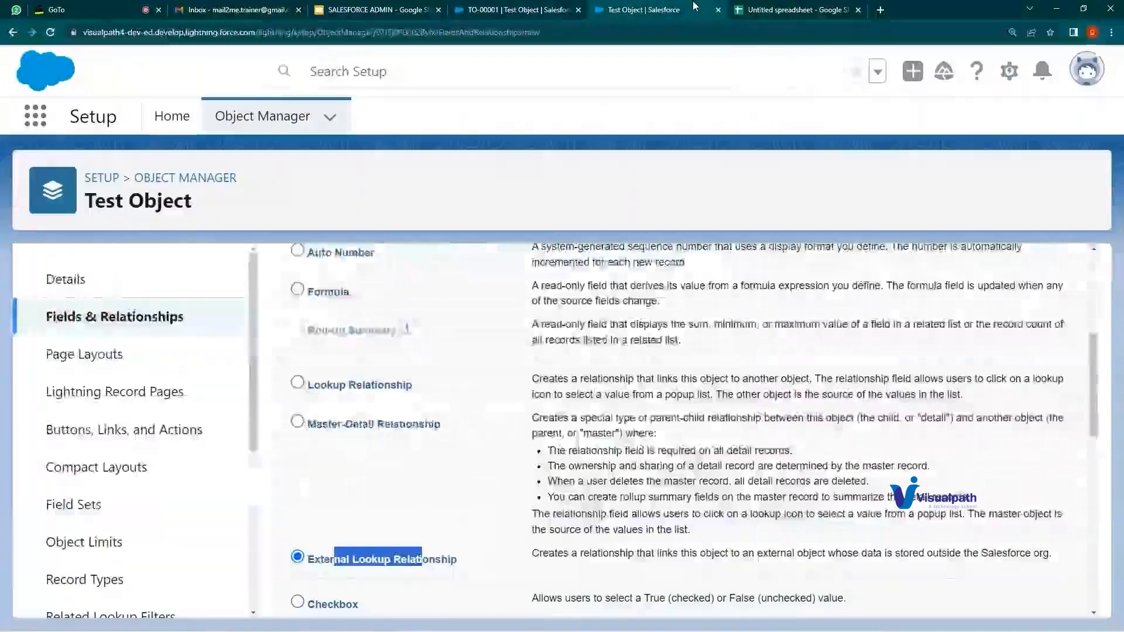
pyautogui.scroll(-4, 368, 416)
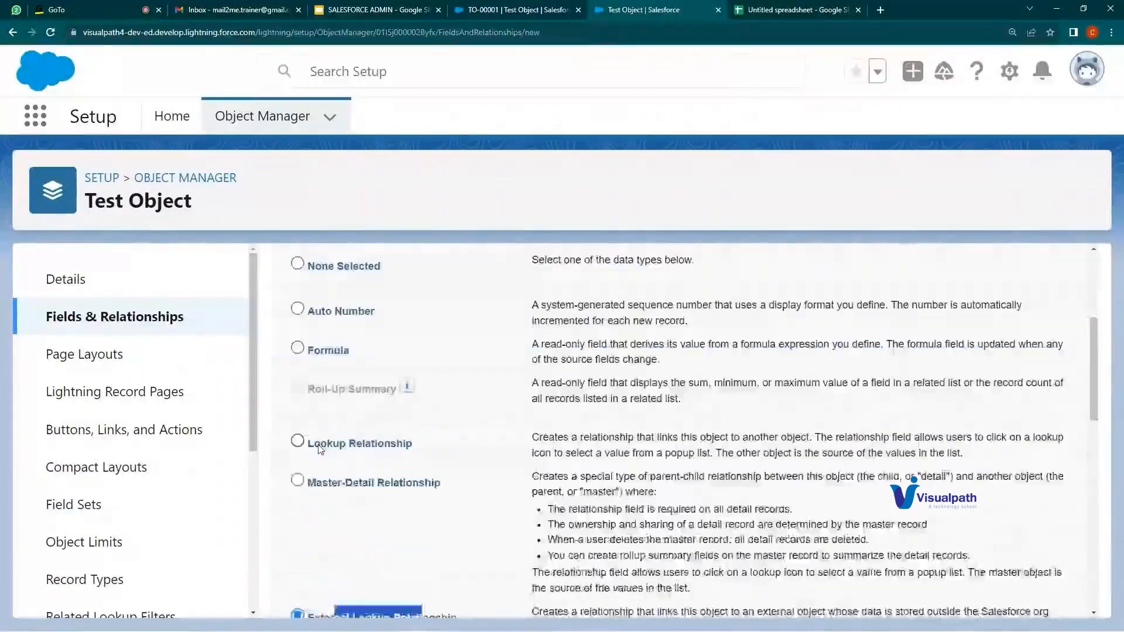
pyautogui.click(320, 449)
pyautogui.scroll(4, 953, 426)
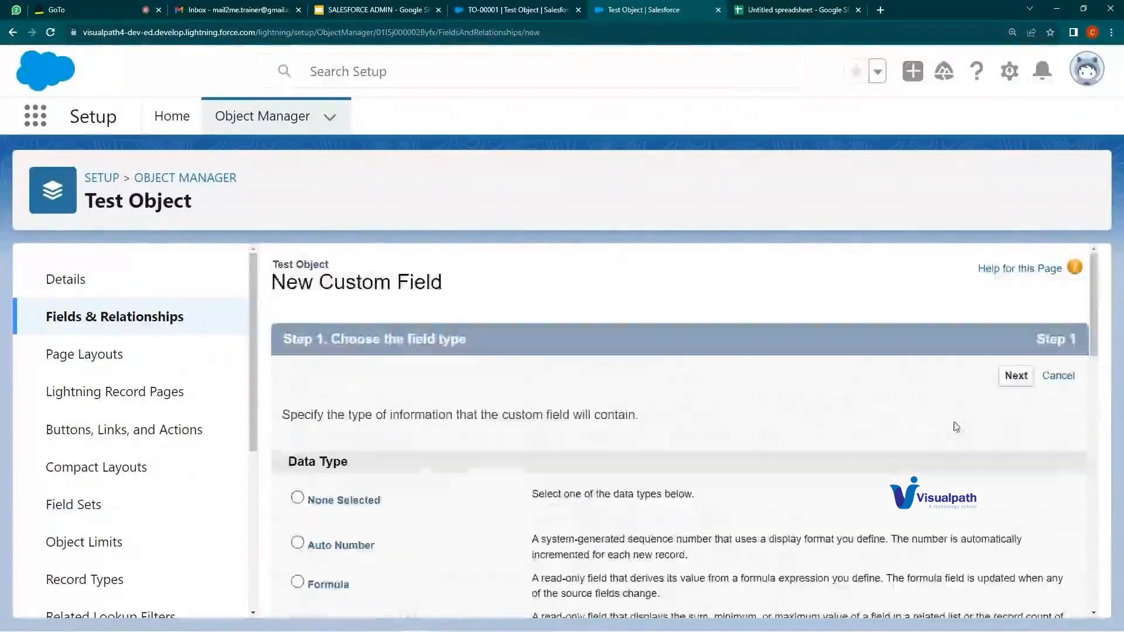
pyautogui.click(1014, 377)
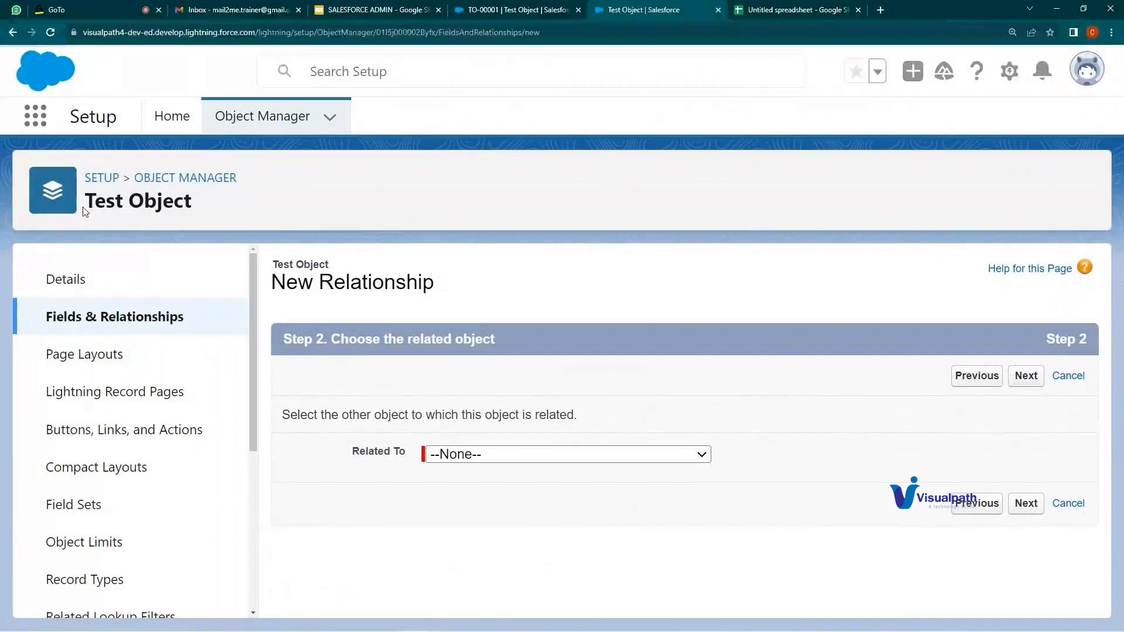
# - Point out Test Object as the current object, relate it to Account, and continue to the lookup field's label and name
pyautogui.moveTo(85, 210); pyautogui.dragTo(210, 211)
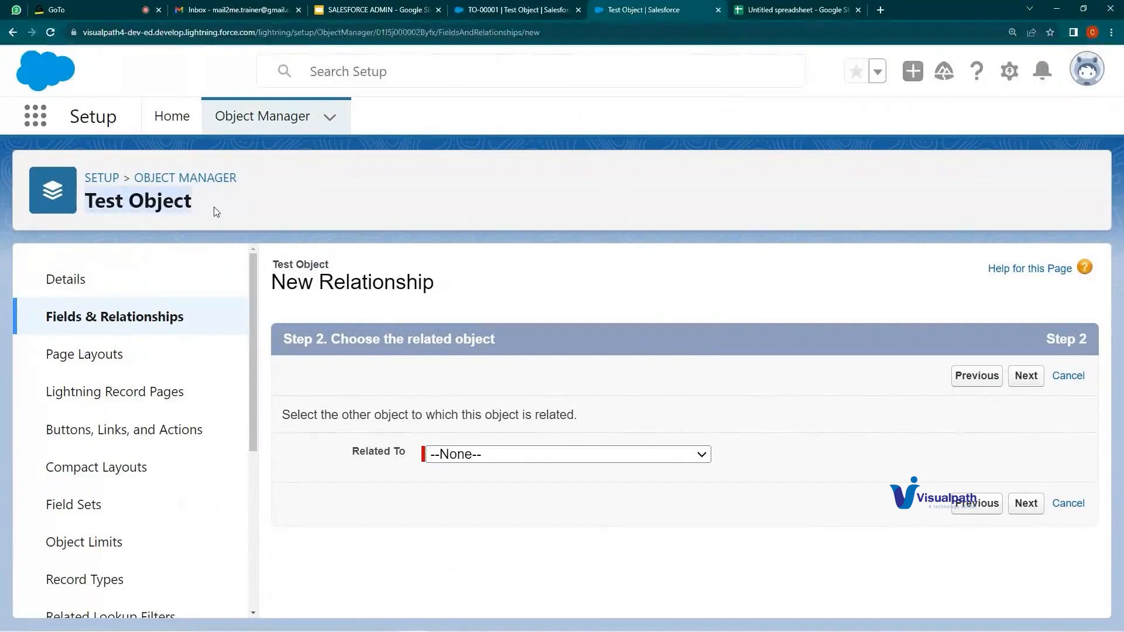
pyautogui.click(211, 212)
pyautogui.moveTo(178, 203); pyautogui.dragTo(88, 204)
pyautogui.click(454, 459)
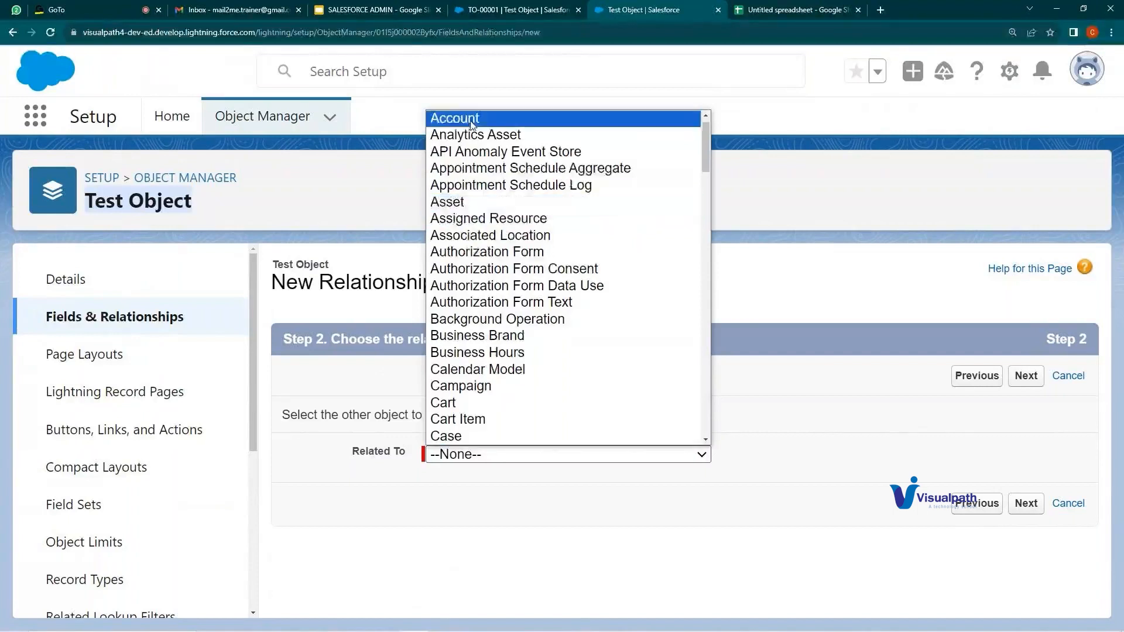
pyautogui.click(468, 116)
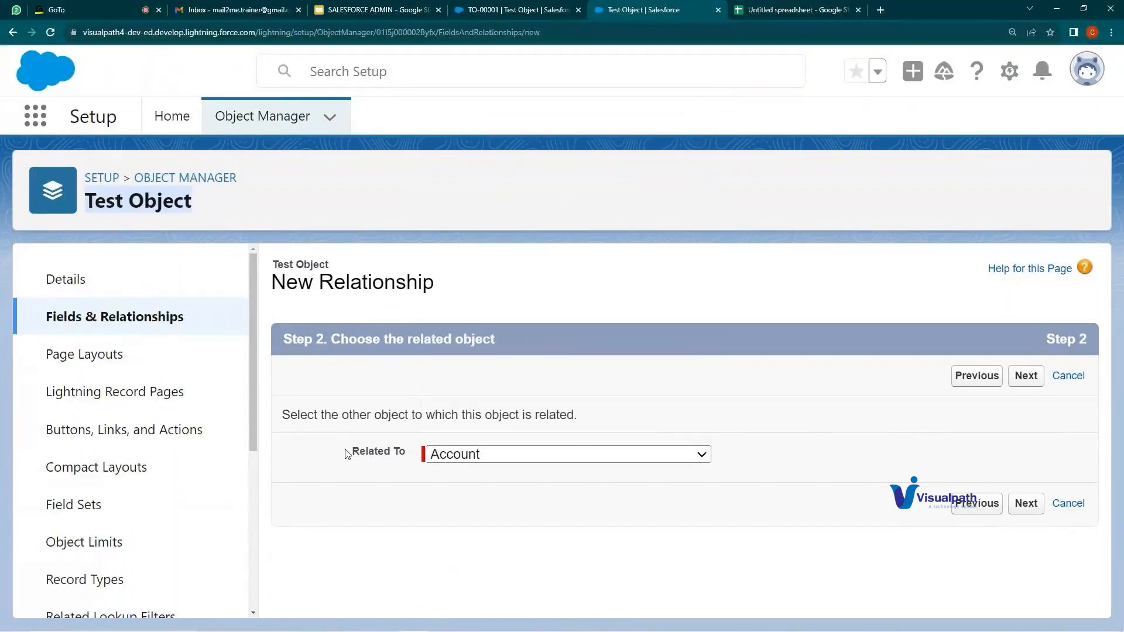
pyautogui.moveTo(347, 451); pyautogui.dragTo(392, 455)
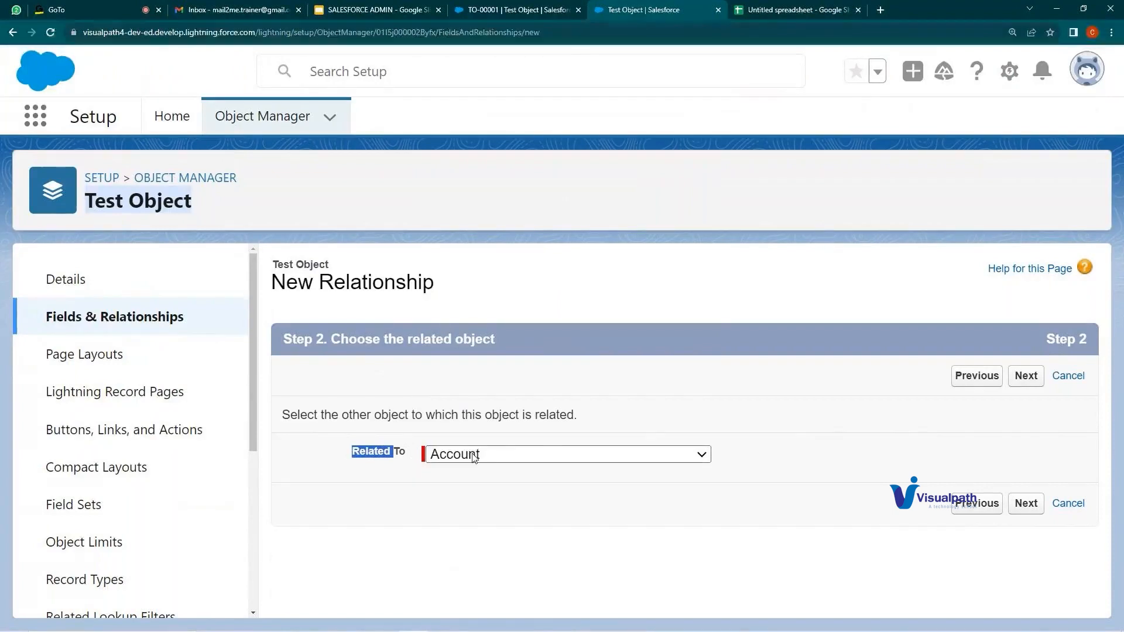
pyautogui.click(168, 245)
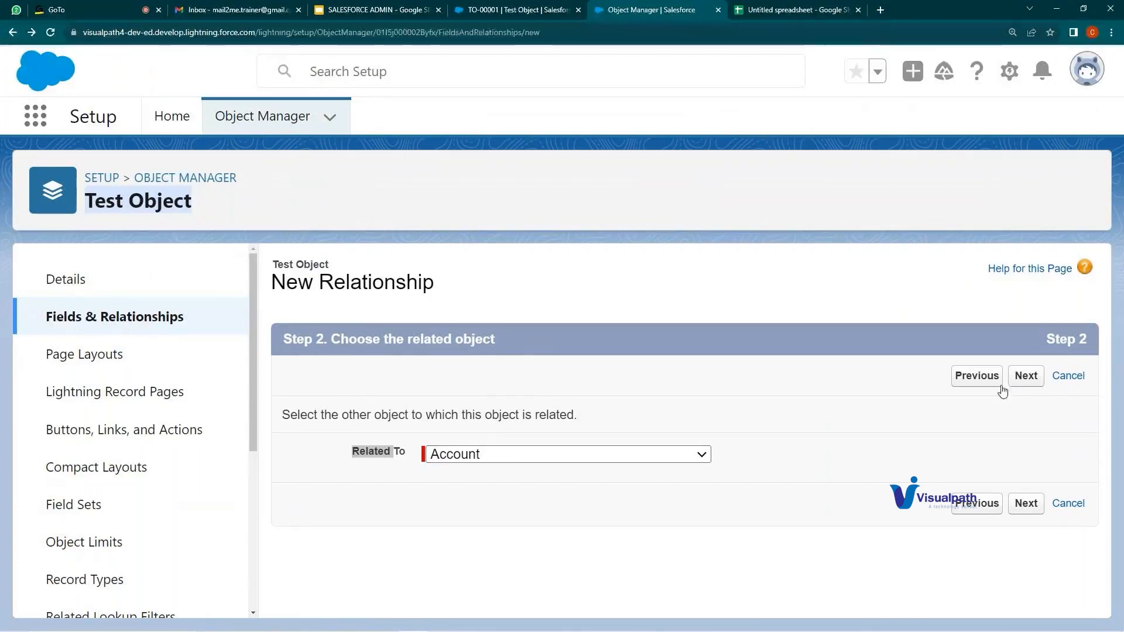
pyautogui.click(1026, 376)
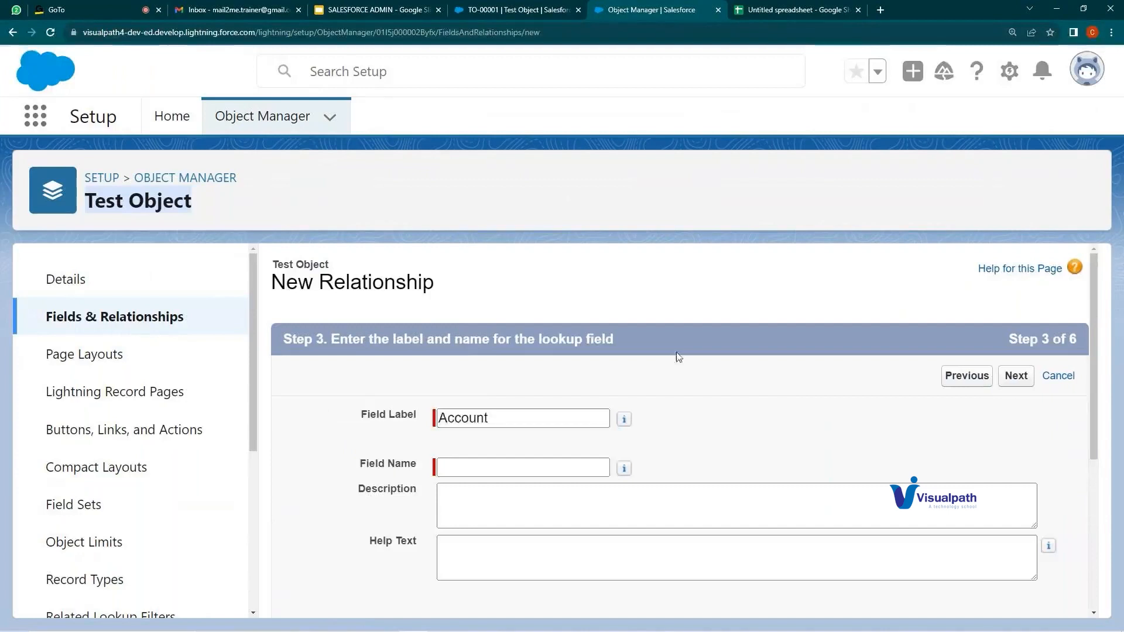
# - Fill in the lookup's field name as Account and set its child relationship name to TOs
pyautogui.click(553, 462)
pyautogui.scroll(-2, 550, 454)
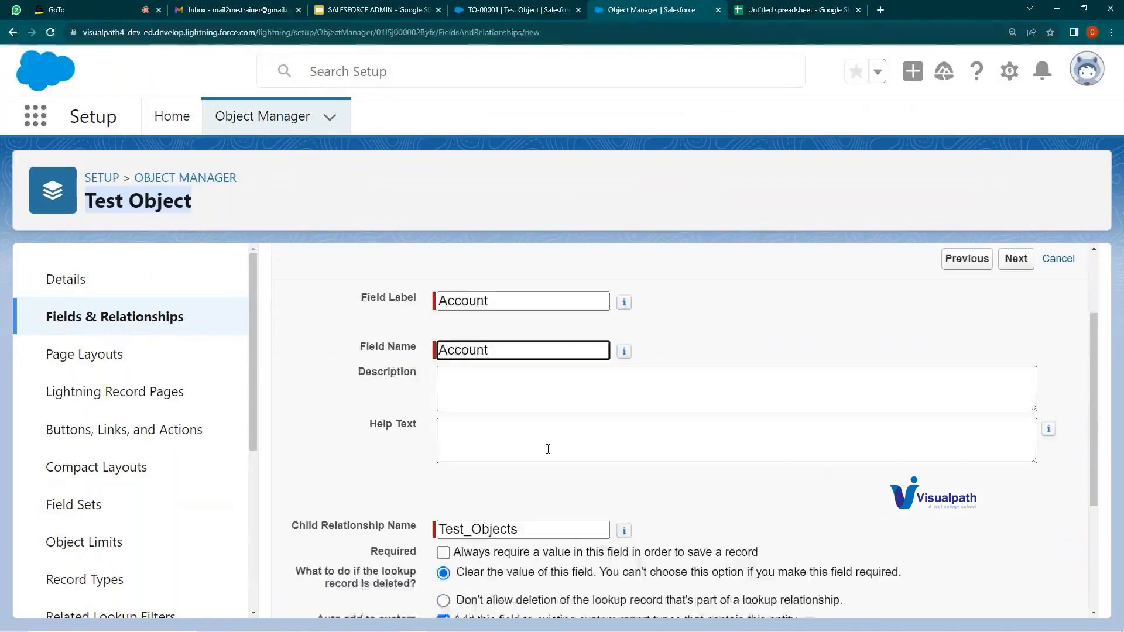
pyautogui.scroll(-3, 548, 448)
pyautogui.moveTo(320, 351); pyautogui.dragTo(418, 363)
pyautogui.moveTo(544, 354); pyautogui.dragTo(436, 351)
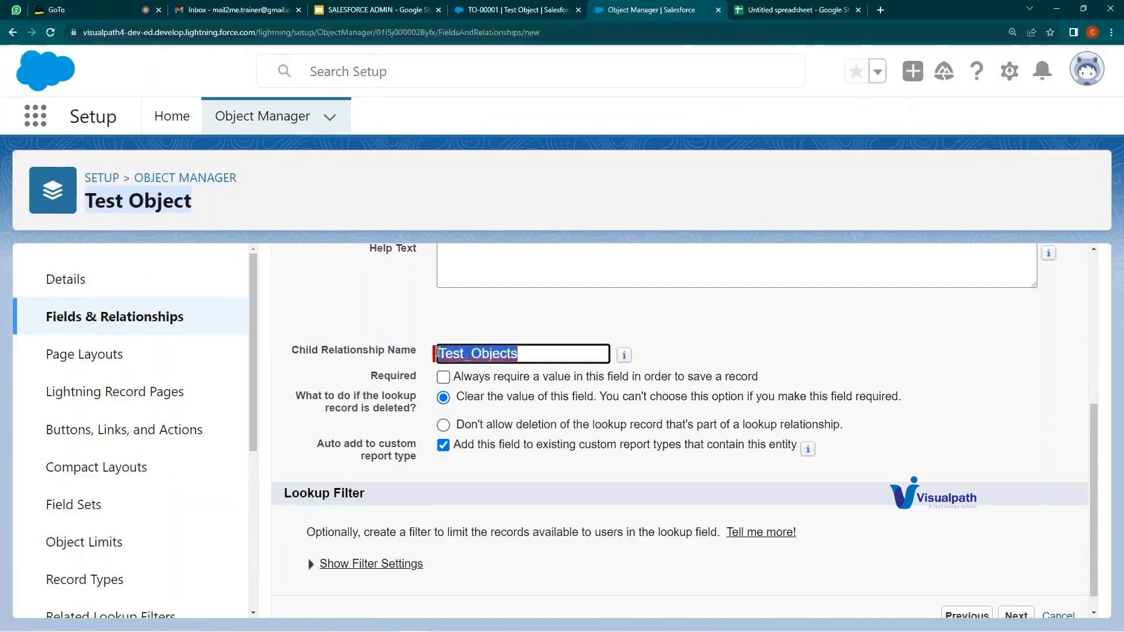
pyautogui.press('BackSpace')
pyautogui.write('TOs')
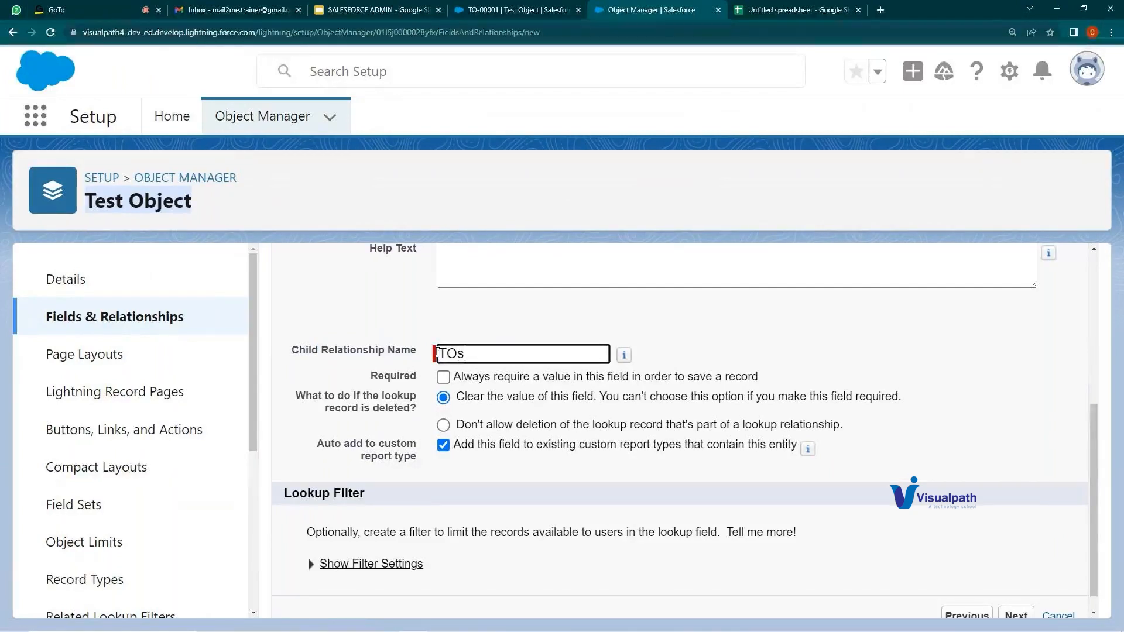
pyautogui.click(762, 353)
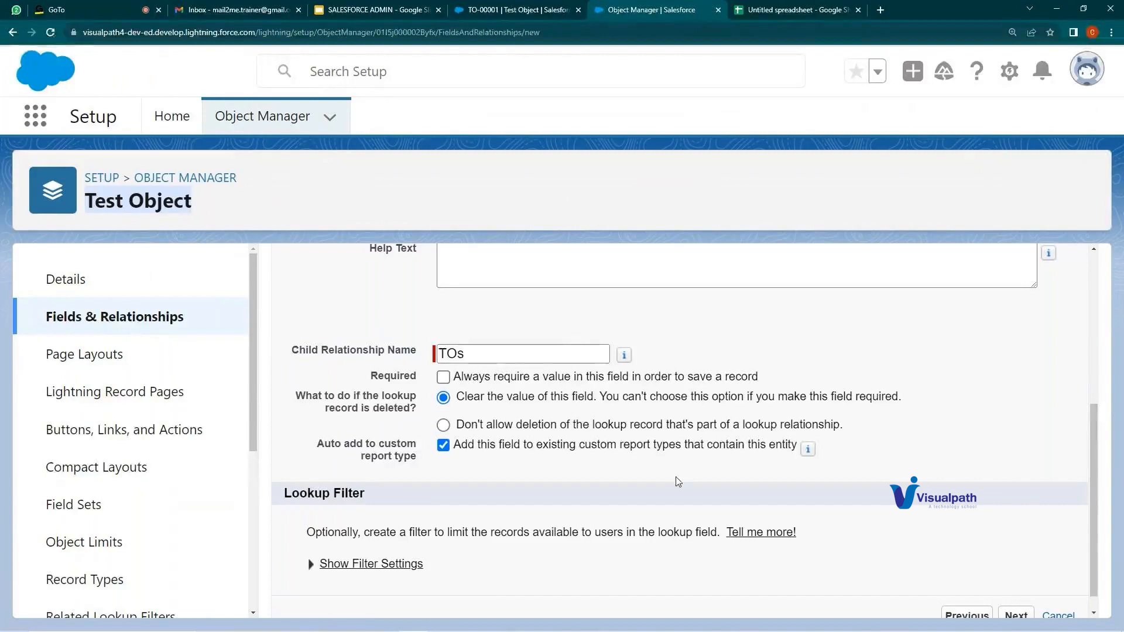
# - Examine the lookup field's Required setting, Lookup Filter section and the options for when the lookup record is deleted
pyautogui.scroll(-1, 677, 481)
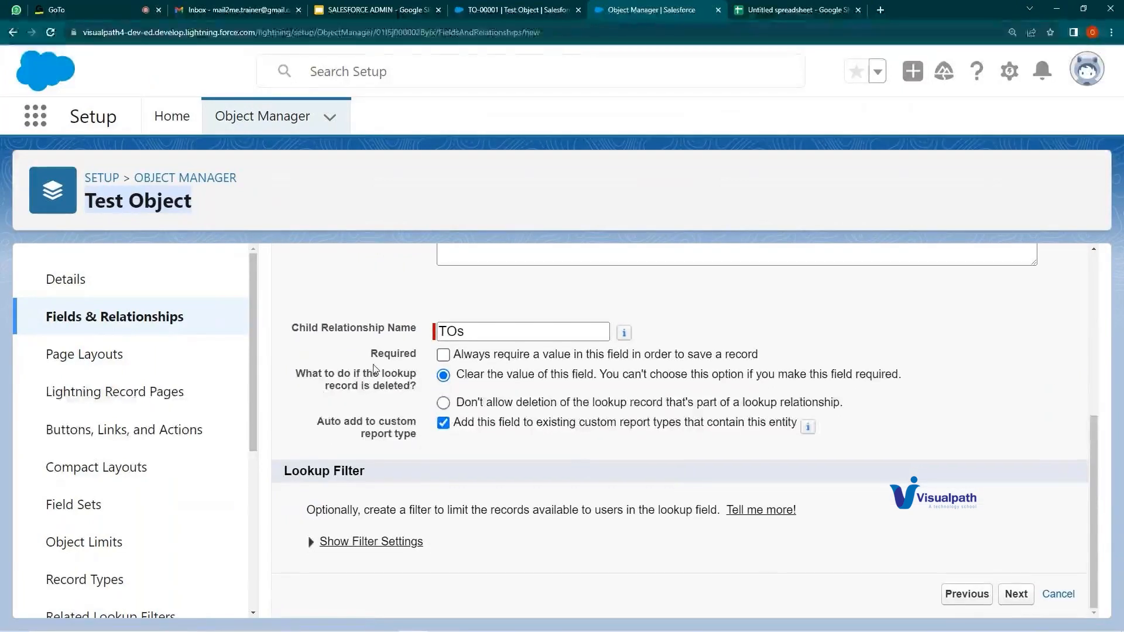
pyautogui.moveTo(410, 354); pyautogui.dragTo(370, 355)
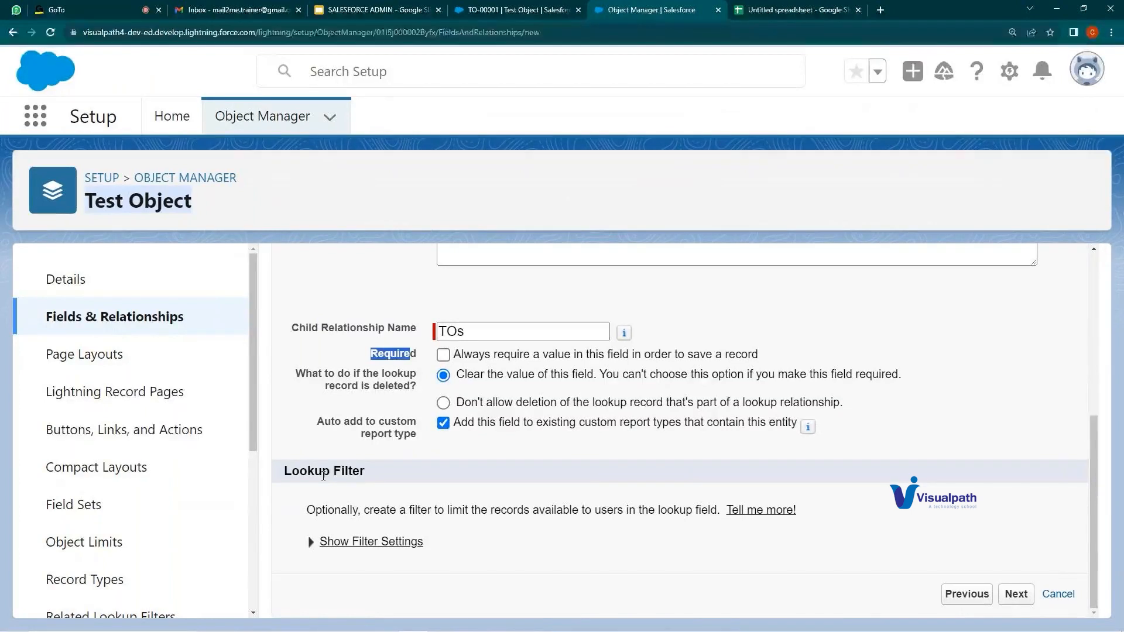
pyautogui.tripleClick(323, 473)
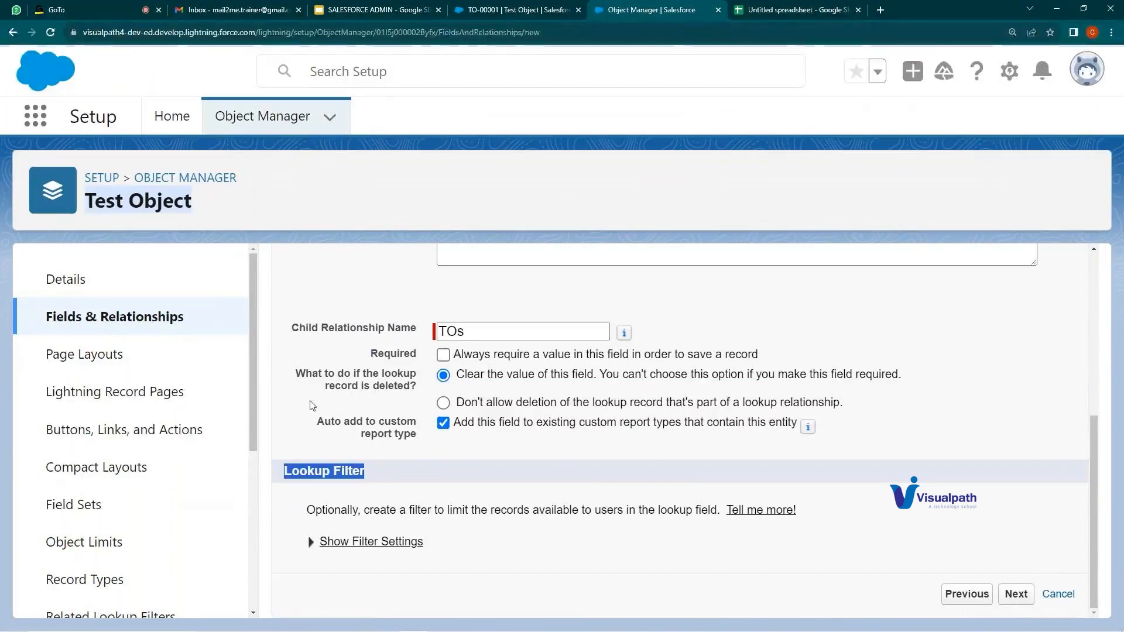
pyautogui.click(318, 377)
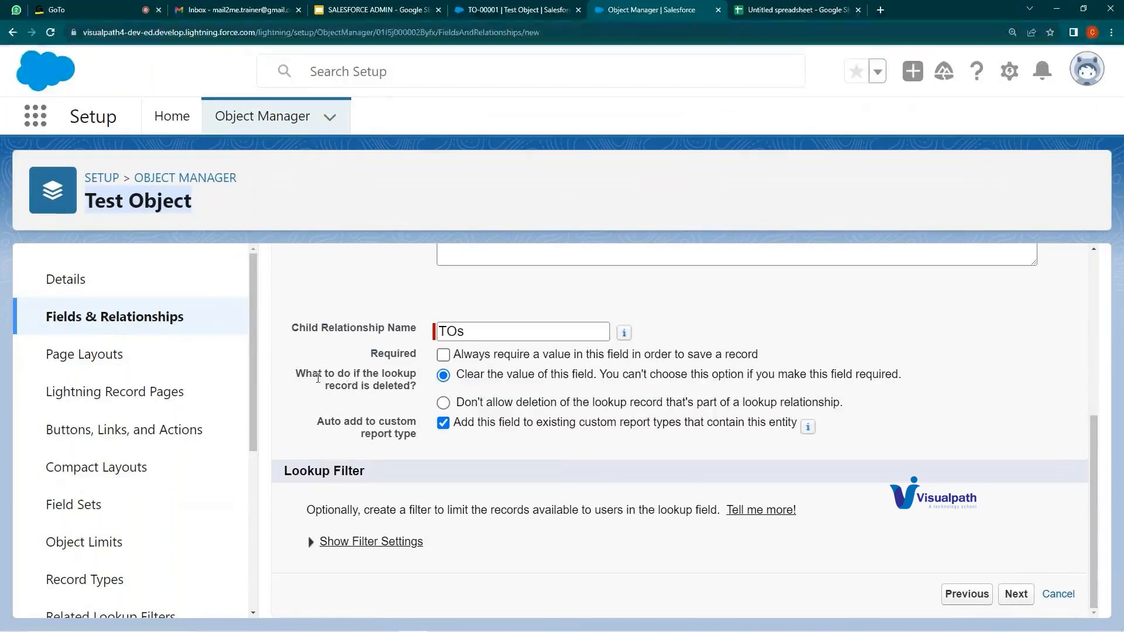
pyautogui.moveTo(317, 377); pyautogui.dragTo(410, 388)
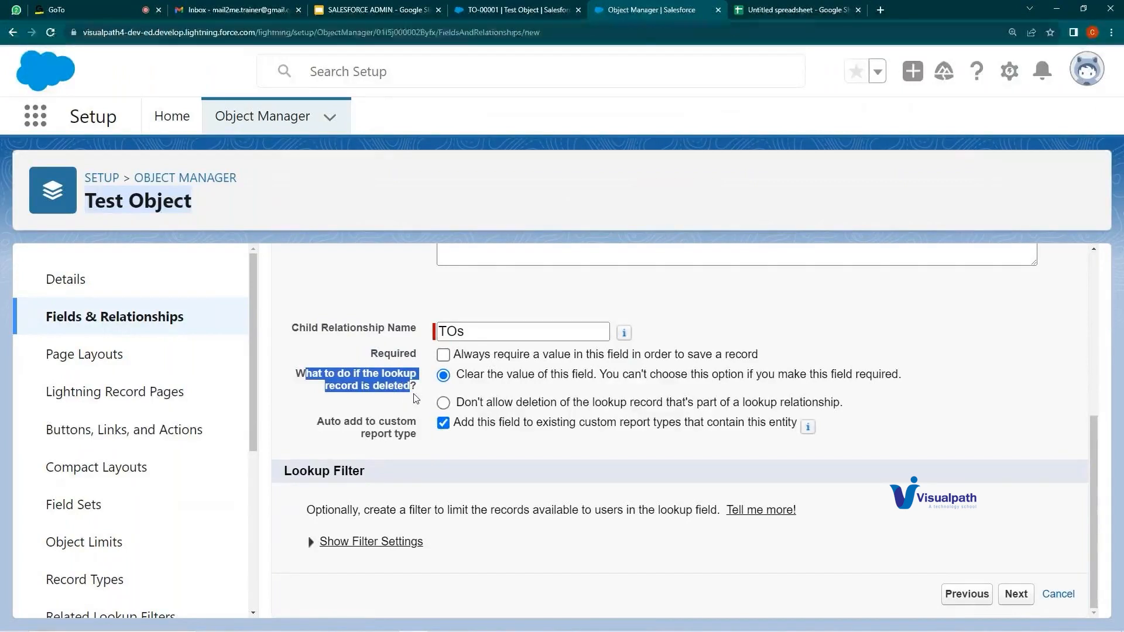
pyautogui.click(417, 398)
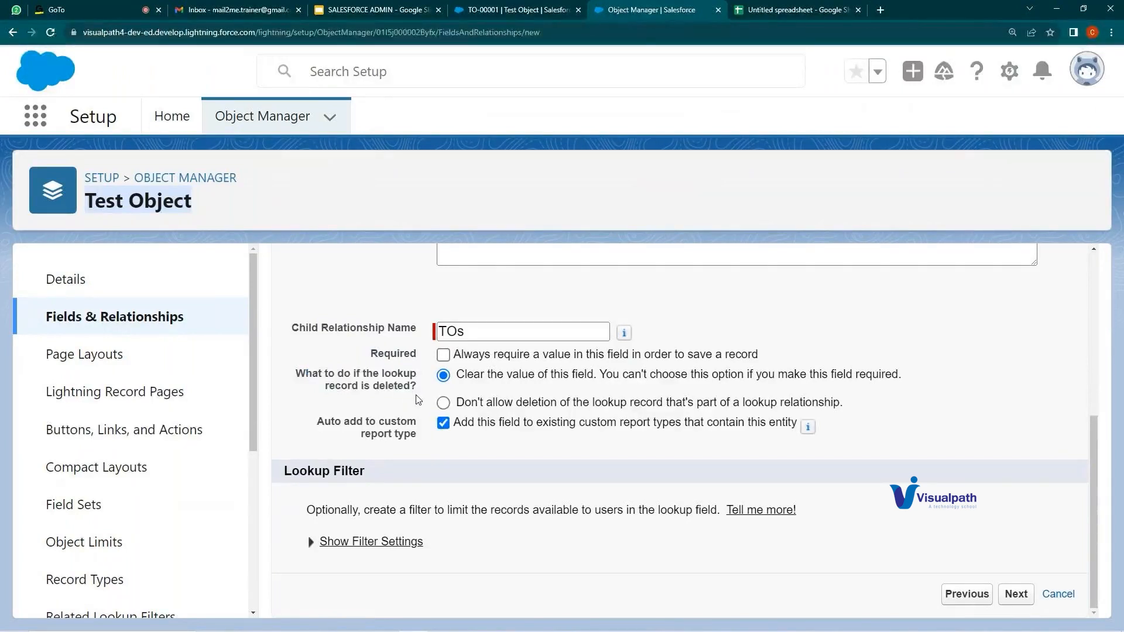
pyautogui.moveTo(491, 378); pyautogui.dragTo(768, 377)
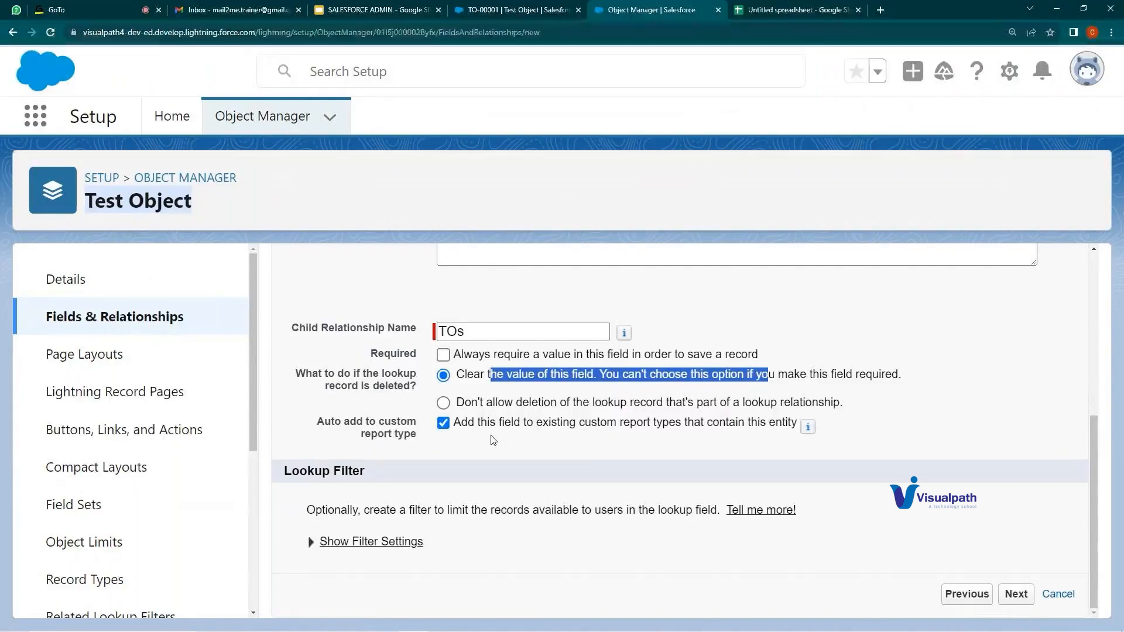
# - Keep the default field-level security, page layouts and related list label, and save the Account lookup field on Test Object
pyautogui.click(1016, 598)
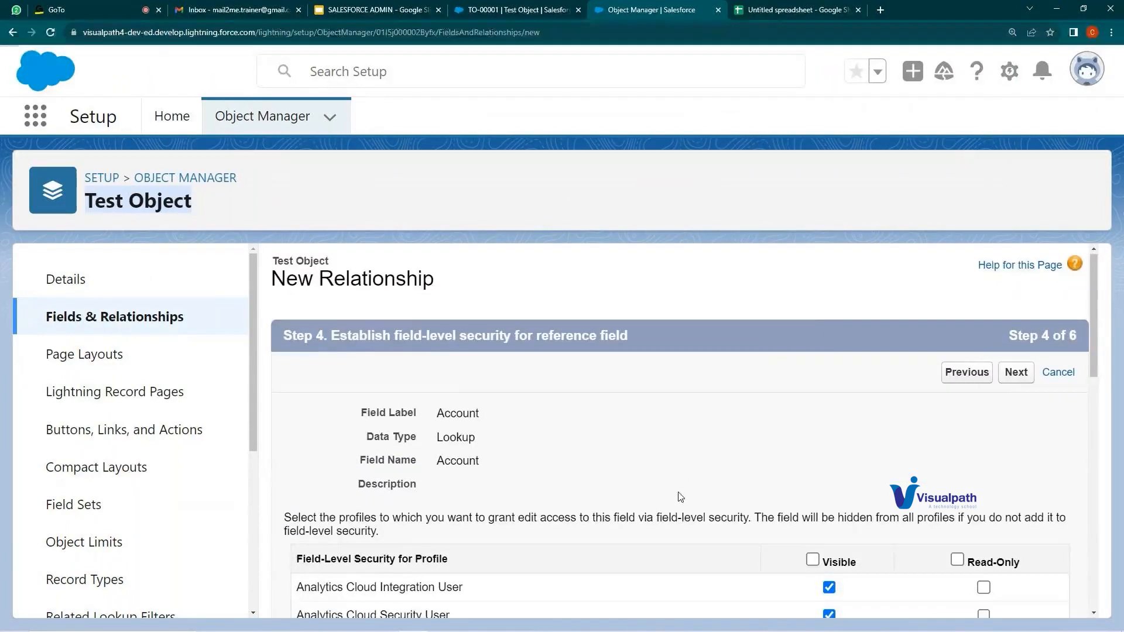
pyautogui.scroll(-10, 681, 497)
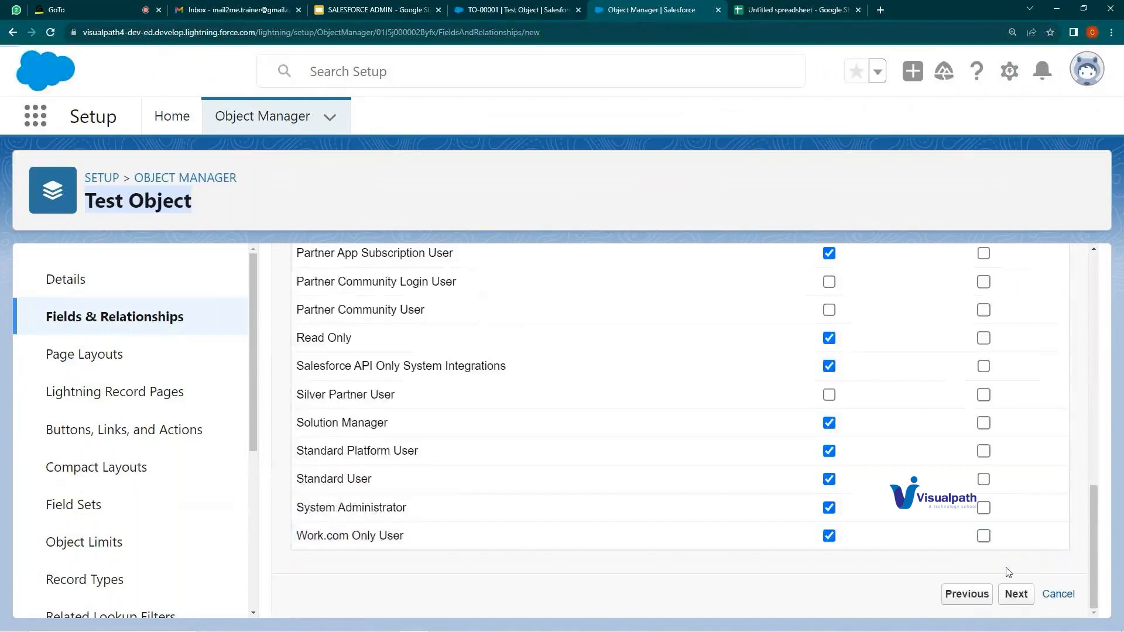
pyautogui.click(1016, 594)
pyautogui.click(1016, 374)
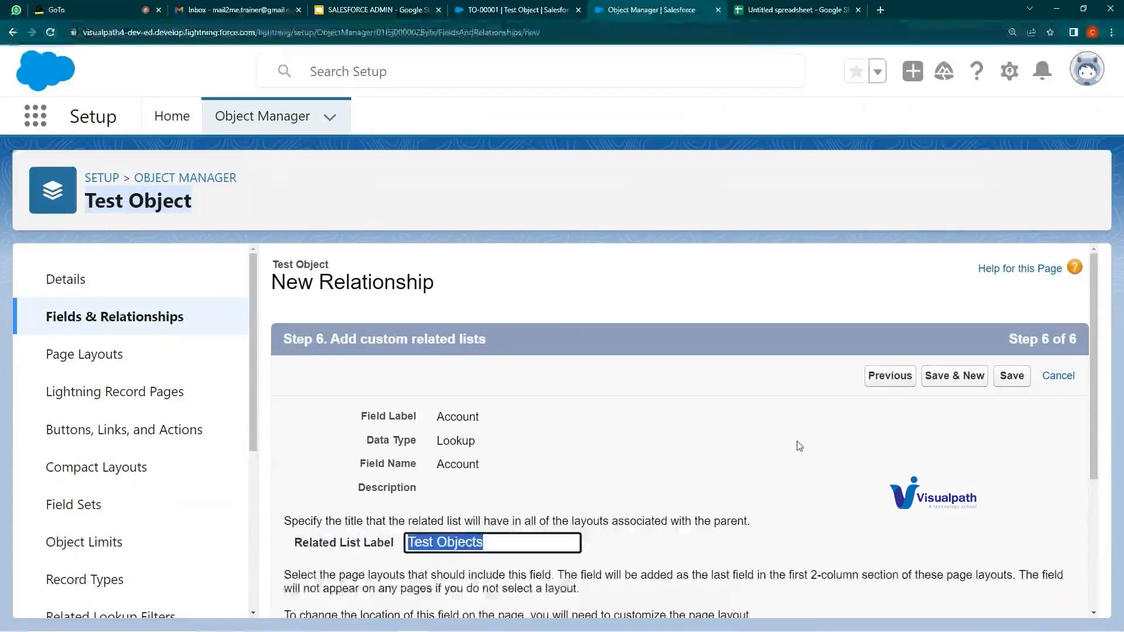
pyautogui.moveTo(294, 545); pyautogui.dragTo(395, 556)
pyautogui.click(1004, 383)
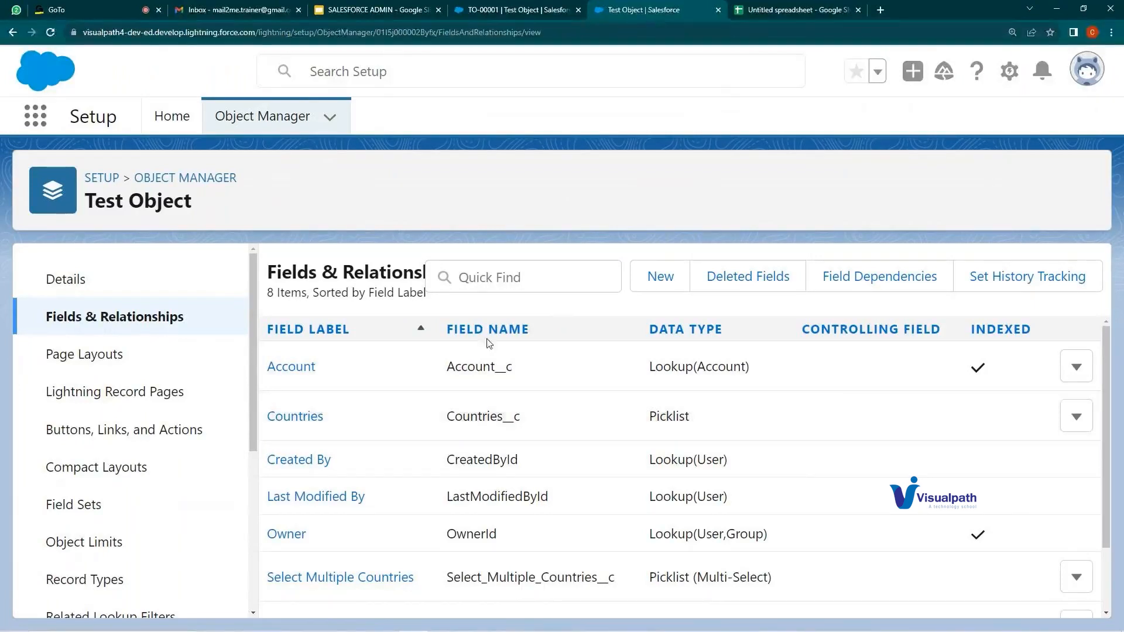
pyautogui.scroll(-1, 490, 342)
pyautogui.scroll(1, 539, 475)
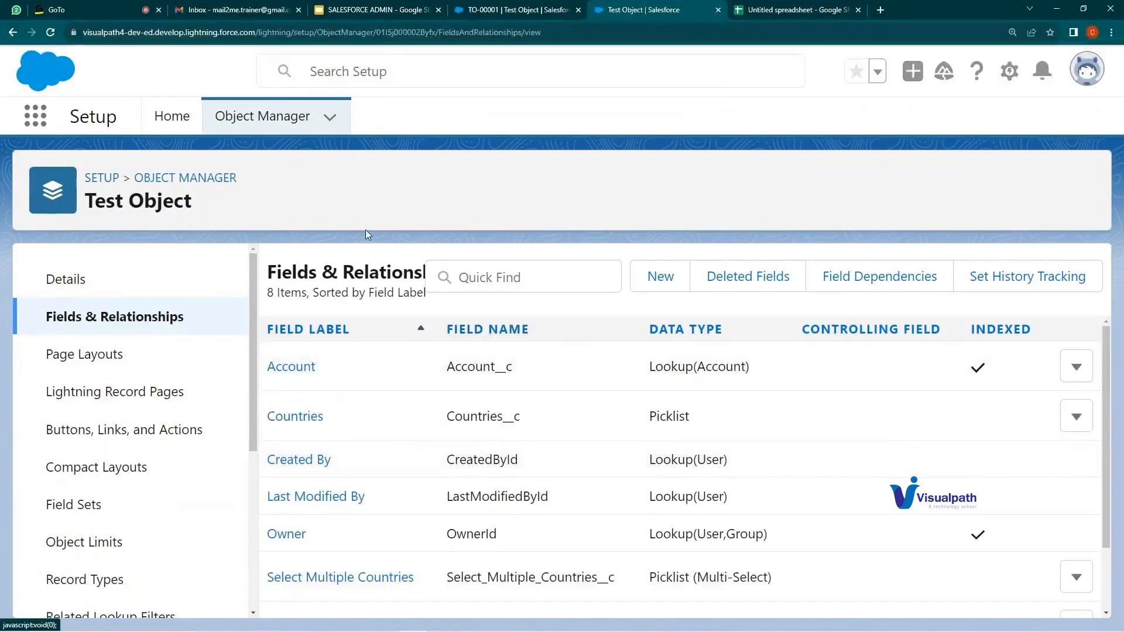
# - Reload record TO-00001 in the Service app, point out its Account field and open that field for editing
pyautogui.click(518, 10)
pyautogui.click(51, 32)
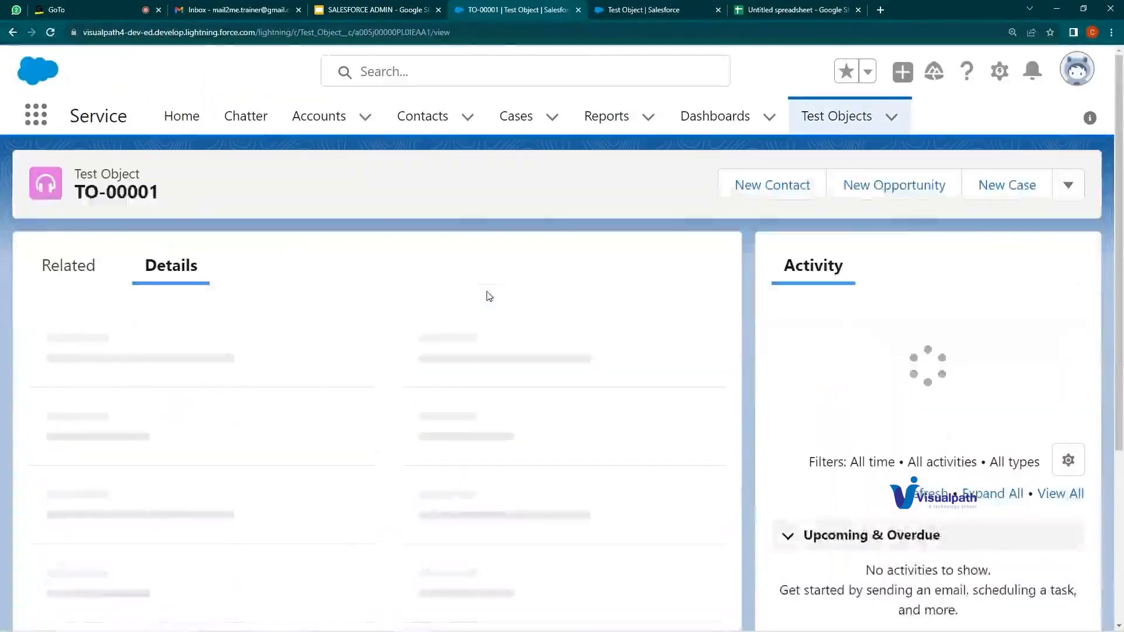
pyautogui.scroll(-1, 417, 392)
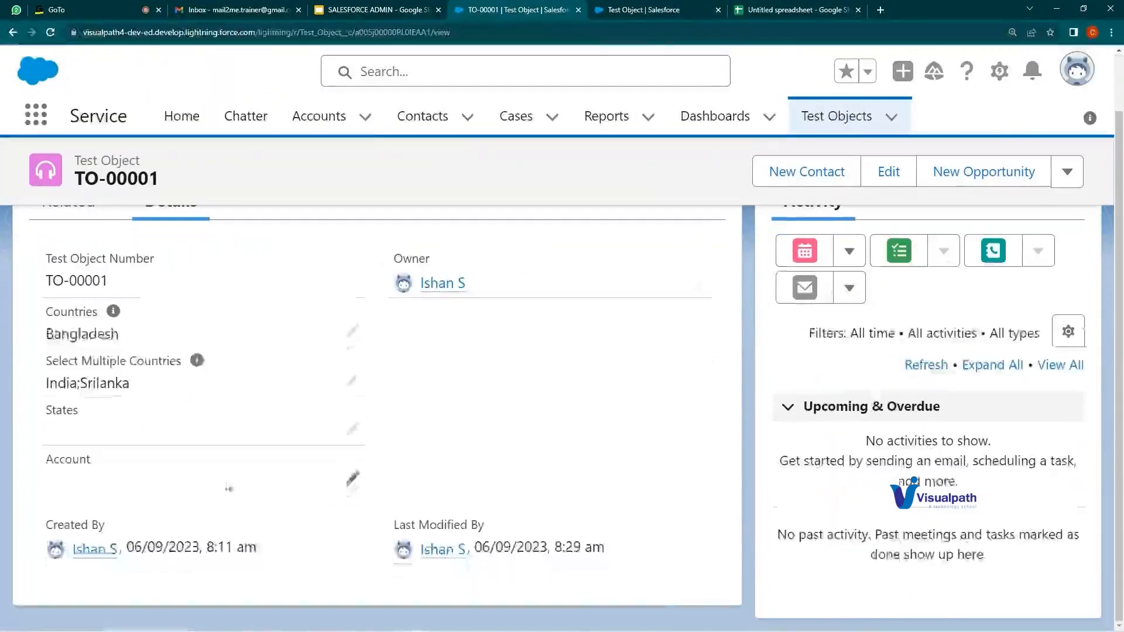
pyautogui.moveTo(60, 459); pyautogui.dragTo(111, 462)
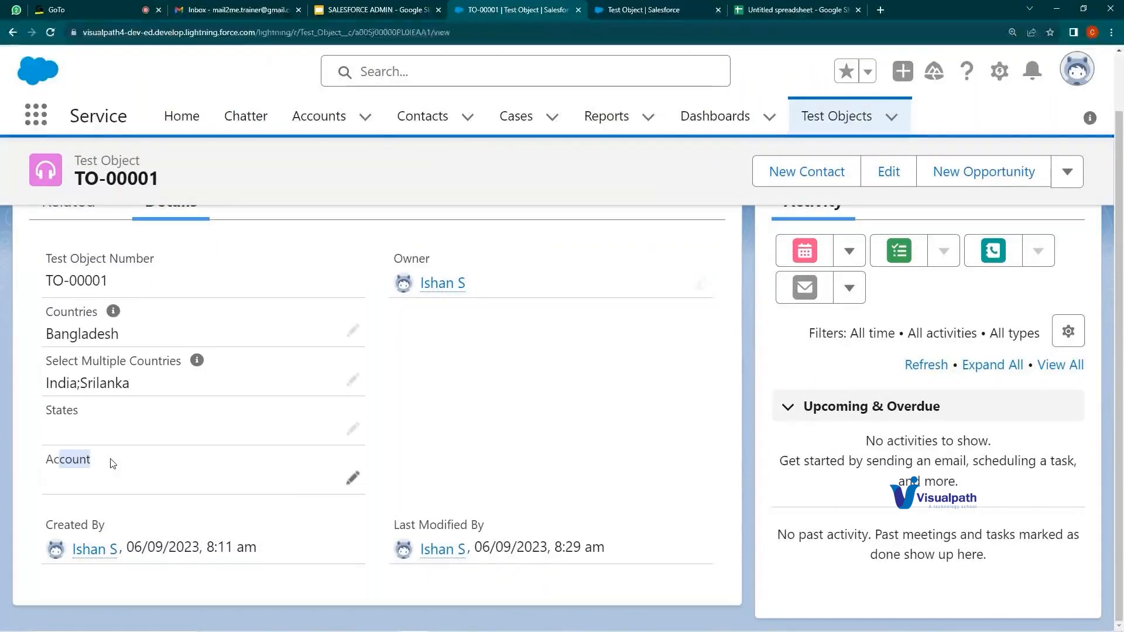
pyautogui.moveTo(45, 463); pyautogui.dragTo(93, 462)
pyautogui.click(353, 478)
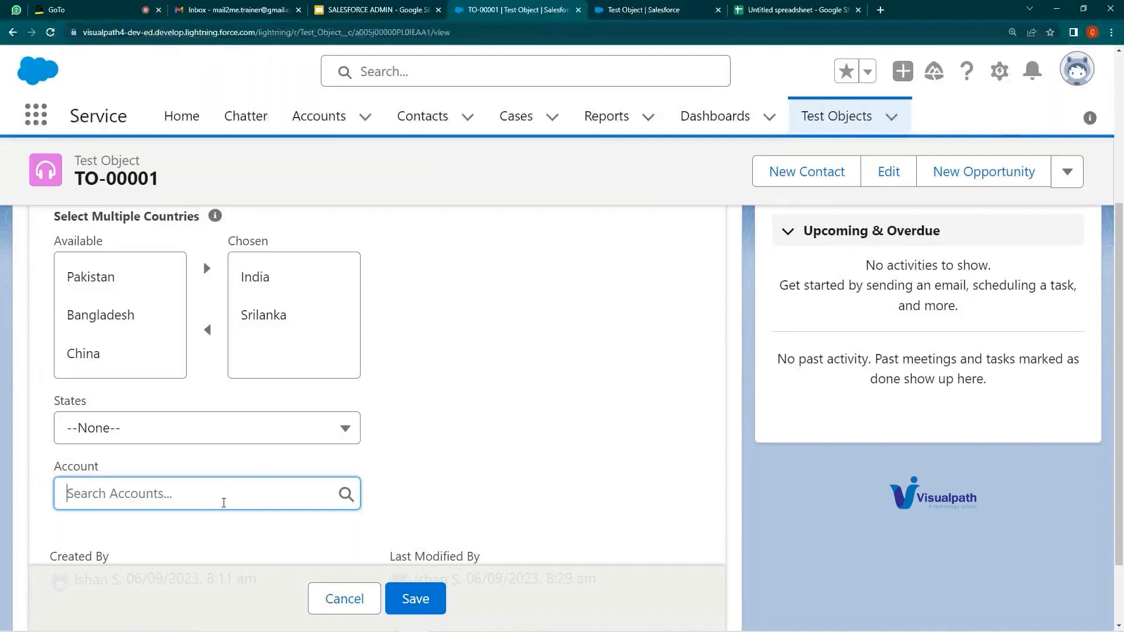
# - Show the accounts offered by TO-00001's Account lookup and check the lookup in Test Object's Fields & Relationships
pyautogui.click(224, 502)
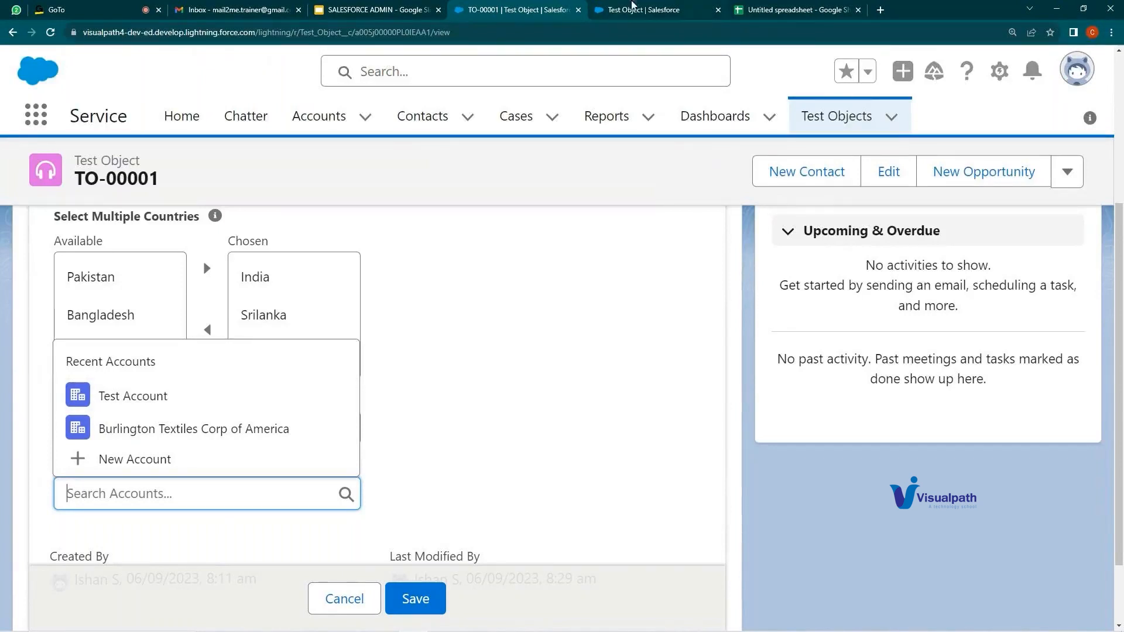
pyautogui.click(638, 10)
pyautogui.scroll(-2, 397, 494)
pyautogui.scroll(2, 396, 494)
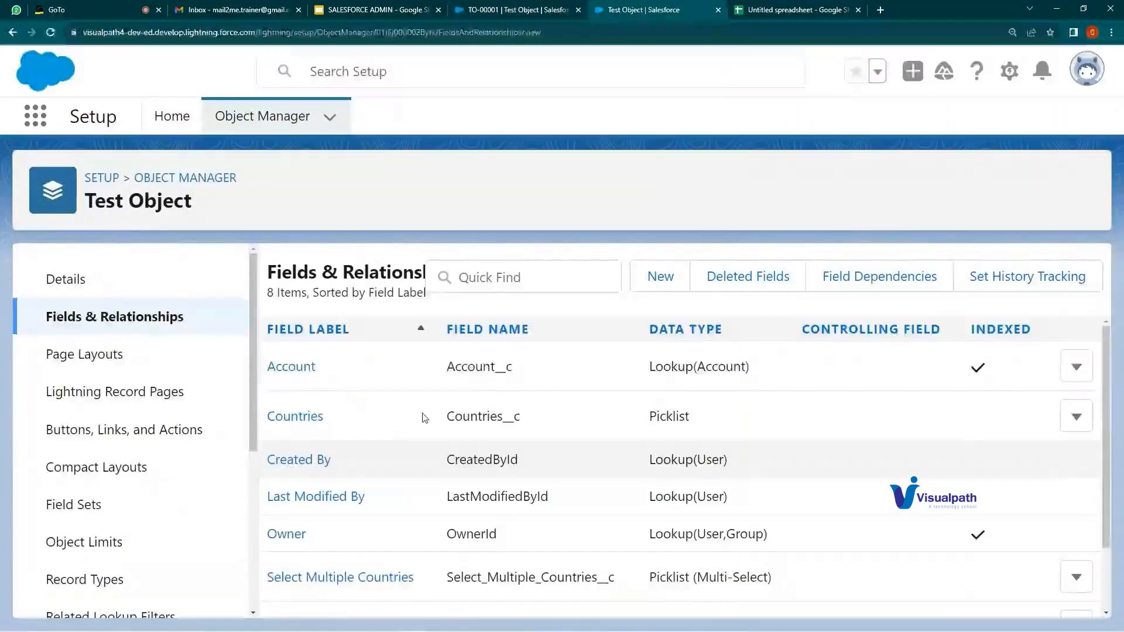
# - Try searching TO-00001's Account lookup for "Di" and clear the search text
pyautogui.click(521, 10)
pyautogui.click(205, 491)
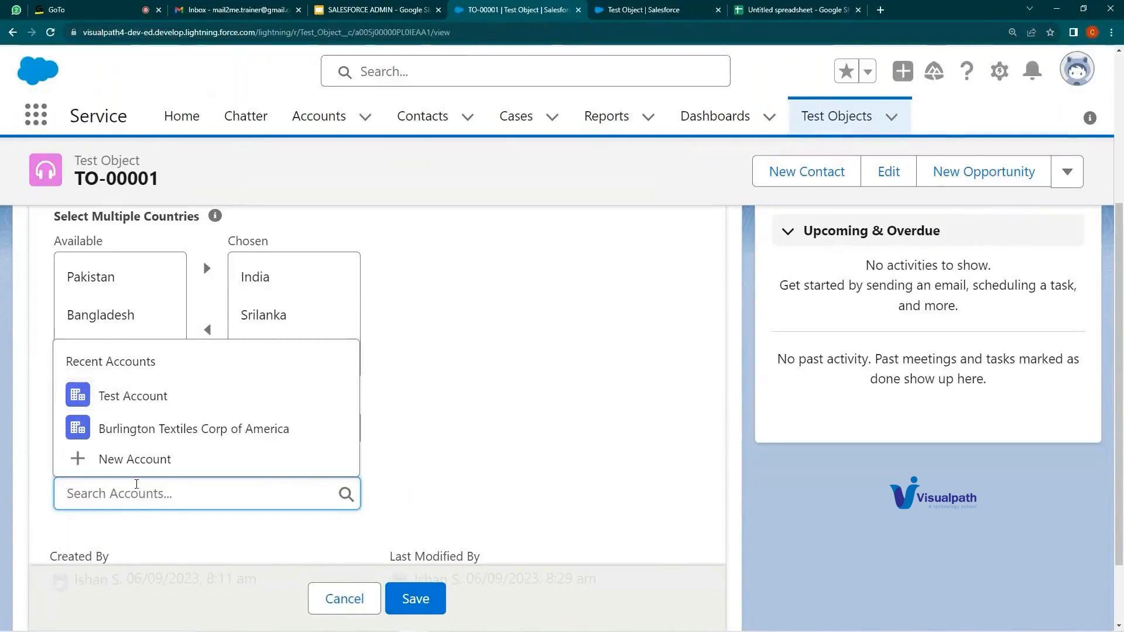
pyautogui.write('Di')
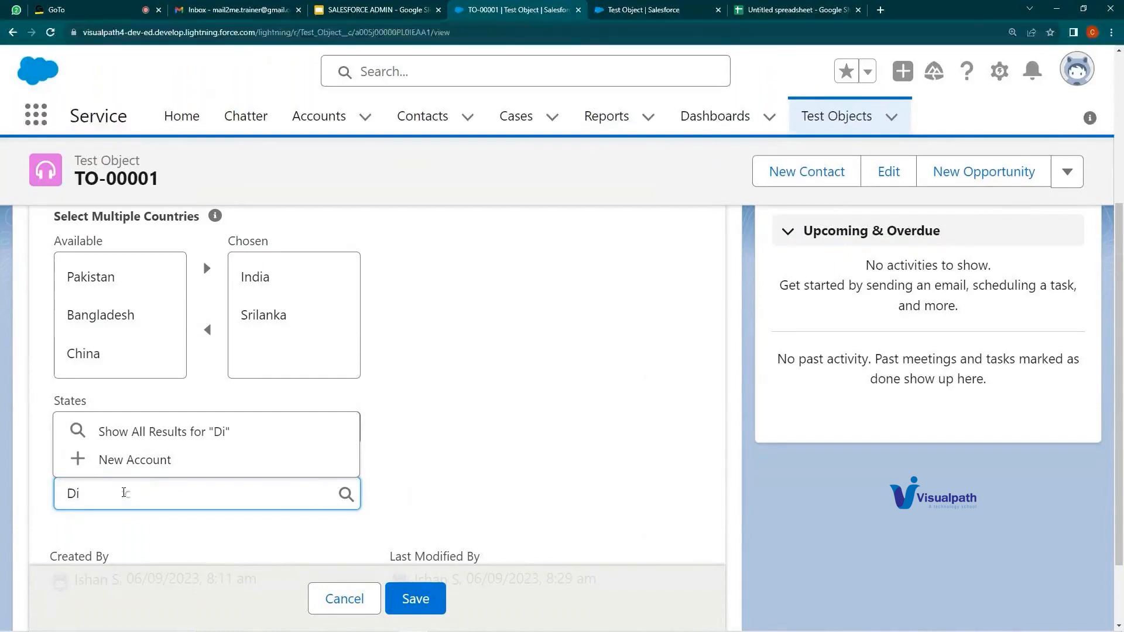
pyautogui.press('BackSpace')
pyautogui.press('BackSpace')
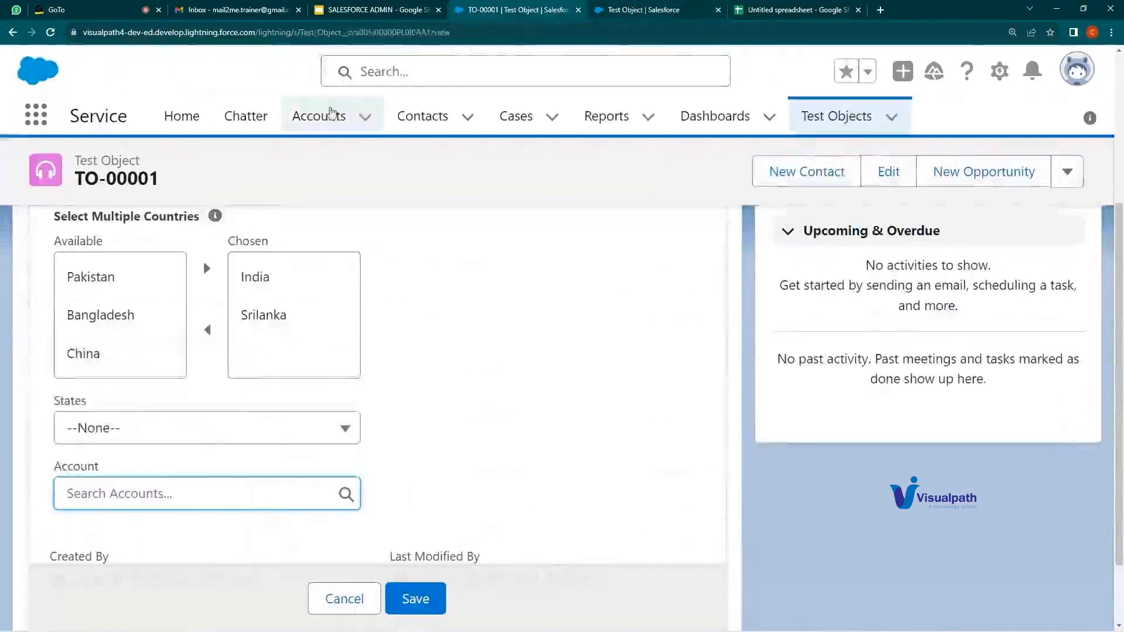
# - Open the All Accounts list view in a separate browser tab and copy the account name GenePoint
pyautogui.click(332, 114)
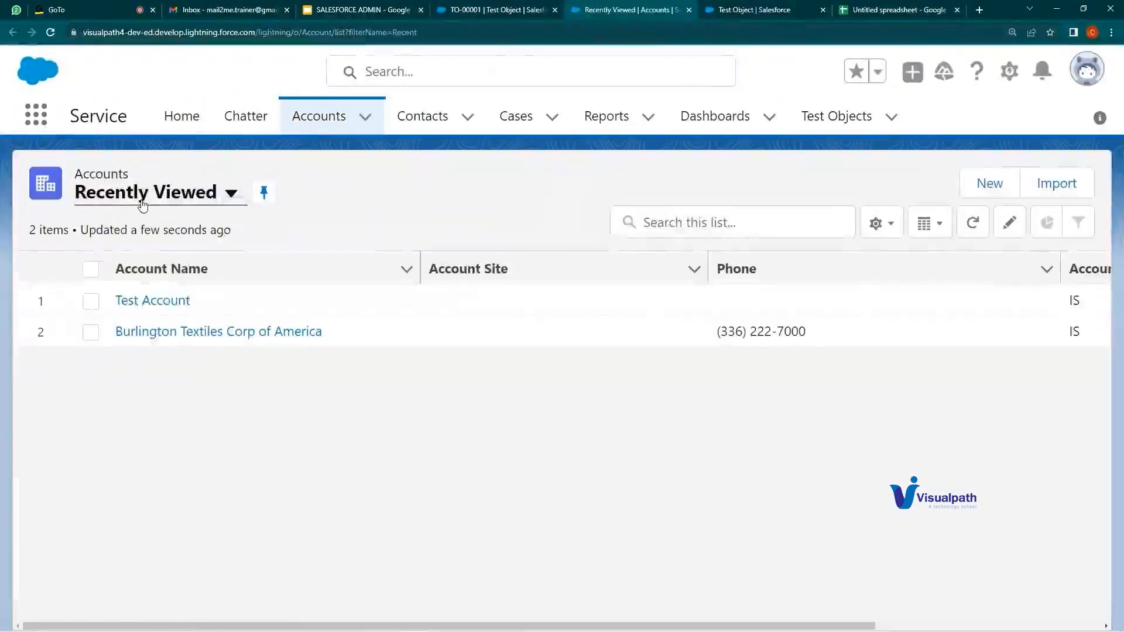
pyautogui.click(140, 196)
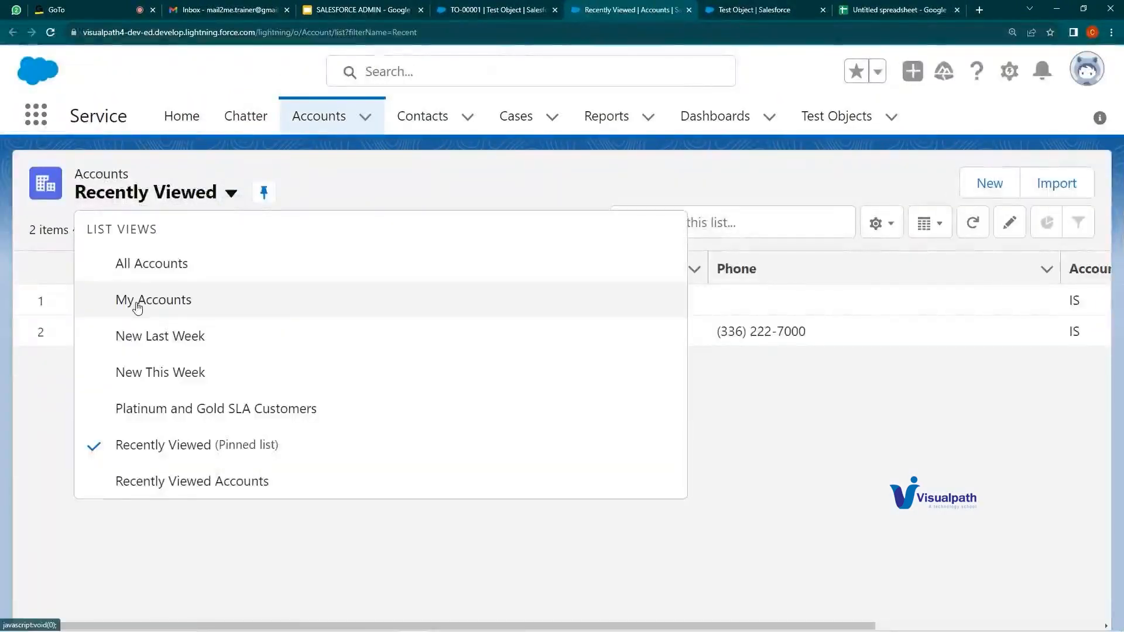
pyautogui.click(146, 265)
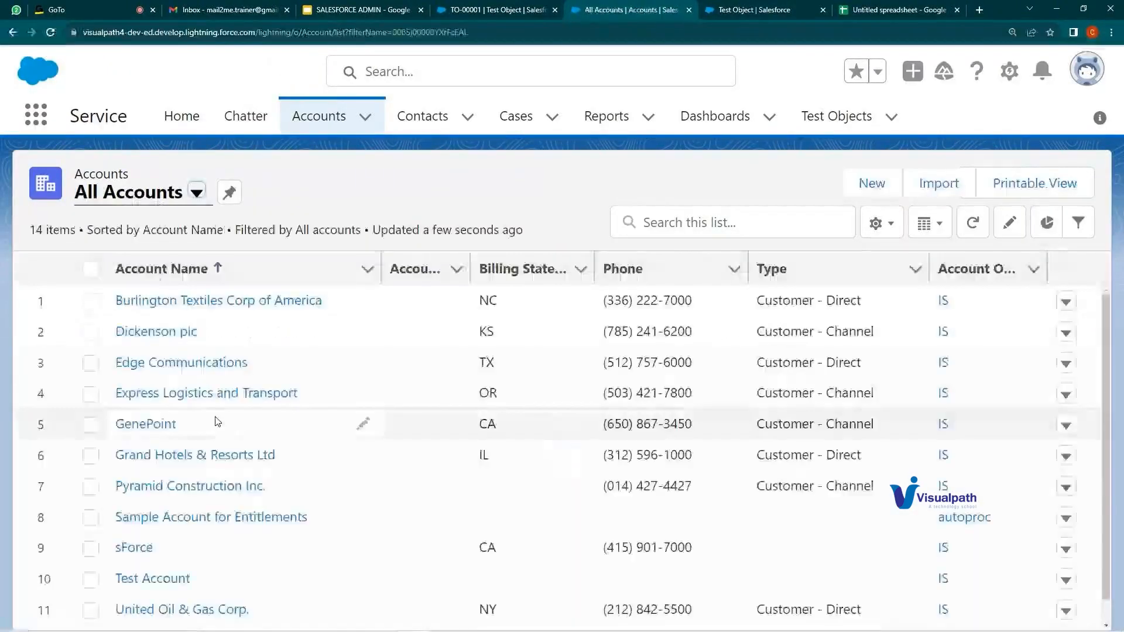
pyautogui.moveTo(195, 424); pyautogui.dragTo(106, 438)
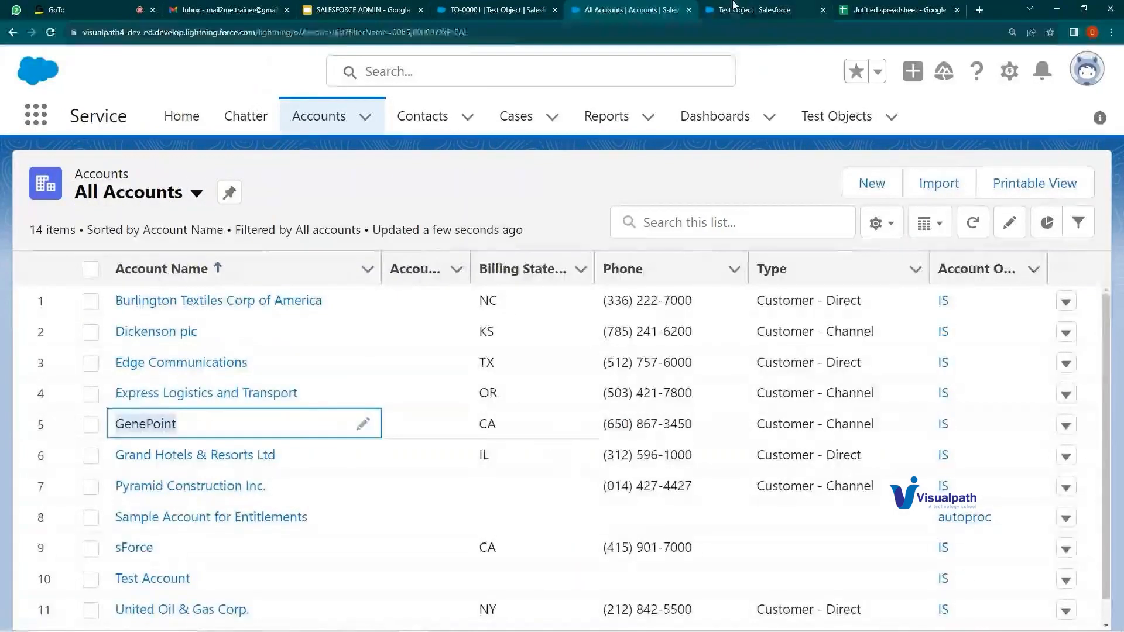
# - Set the Account lookup on record TO-00001 to GenePoint and save the record
pyautogui.click(754, 9)
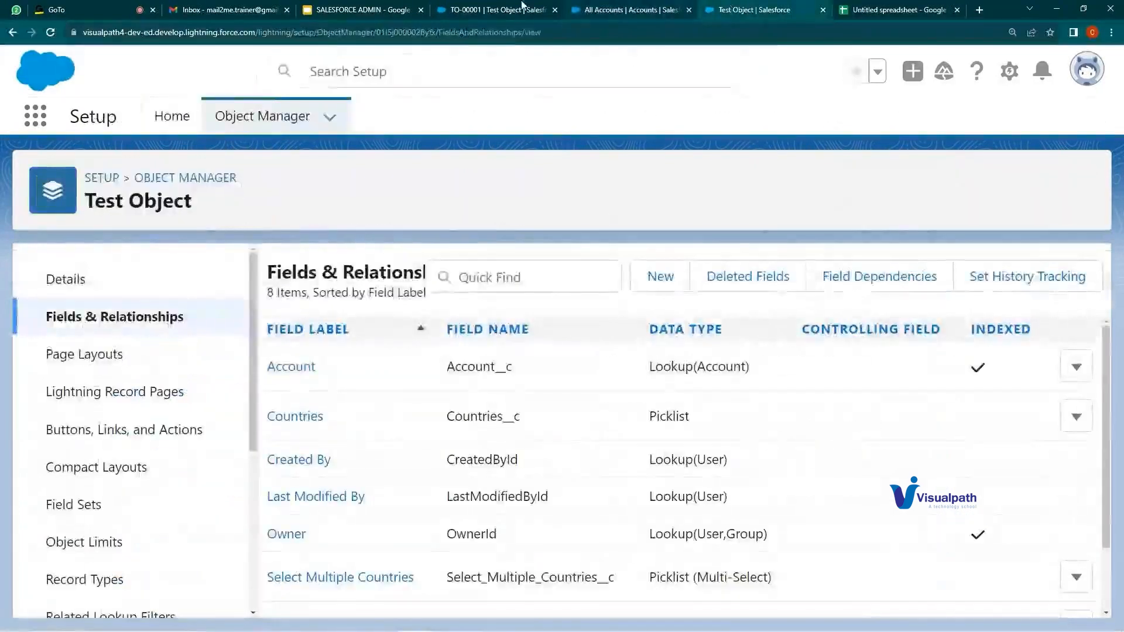
pyautogui.click(491, 10)
pyautogui.click(172, 485)
pyautogui.write('Select item 5 GenePoint')
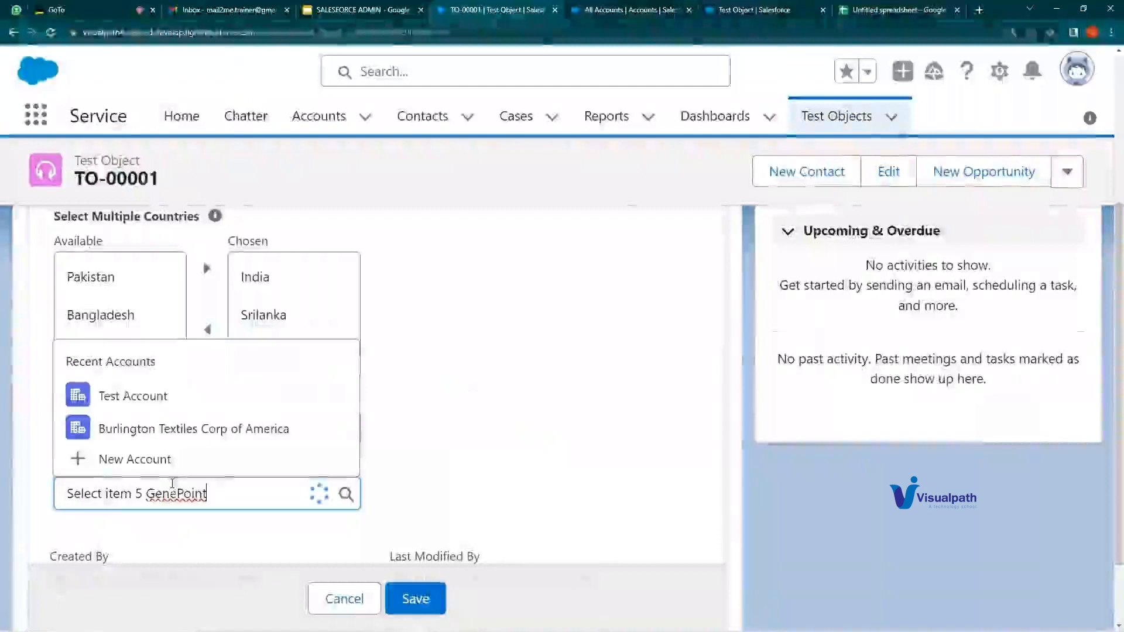
pyautogui.moveTo(147, 493); pyautogui.dragTo(66, 482)
pyautogui.press('BackSpace')
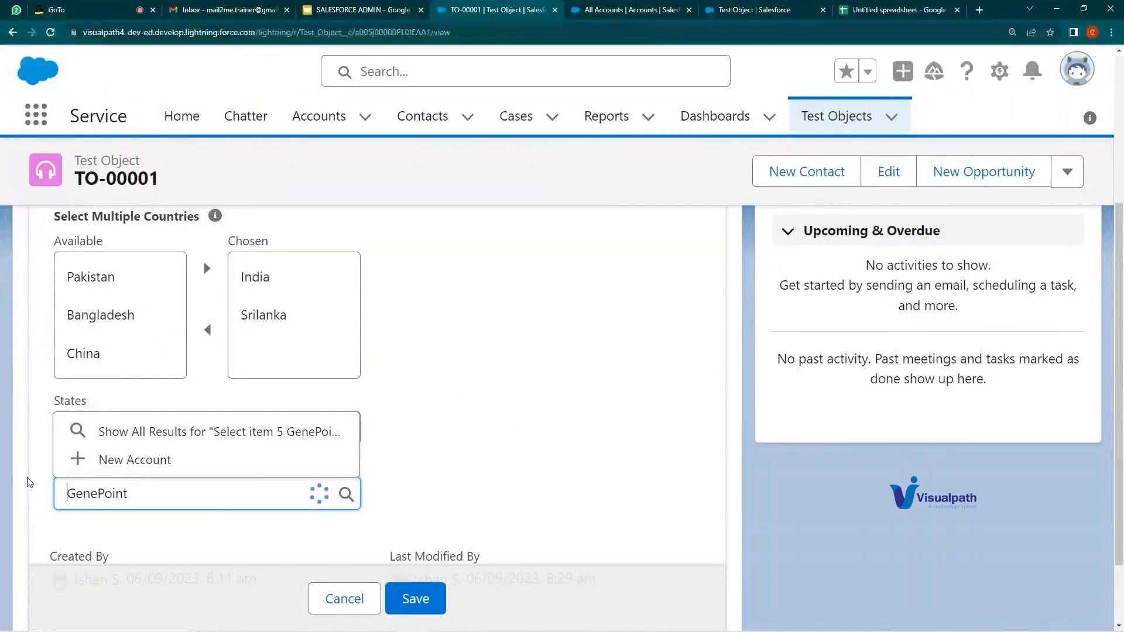
pyautogui.click(132, 429)
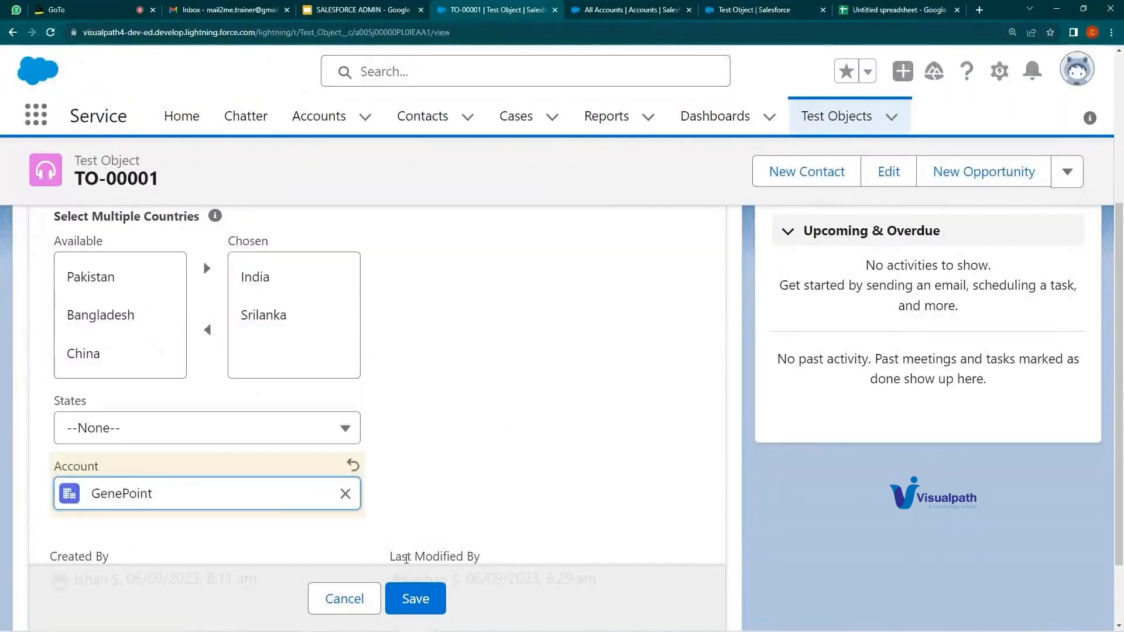
pyautogui.click(412, 598)
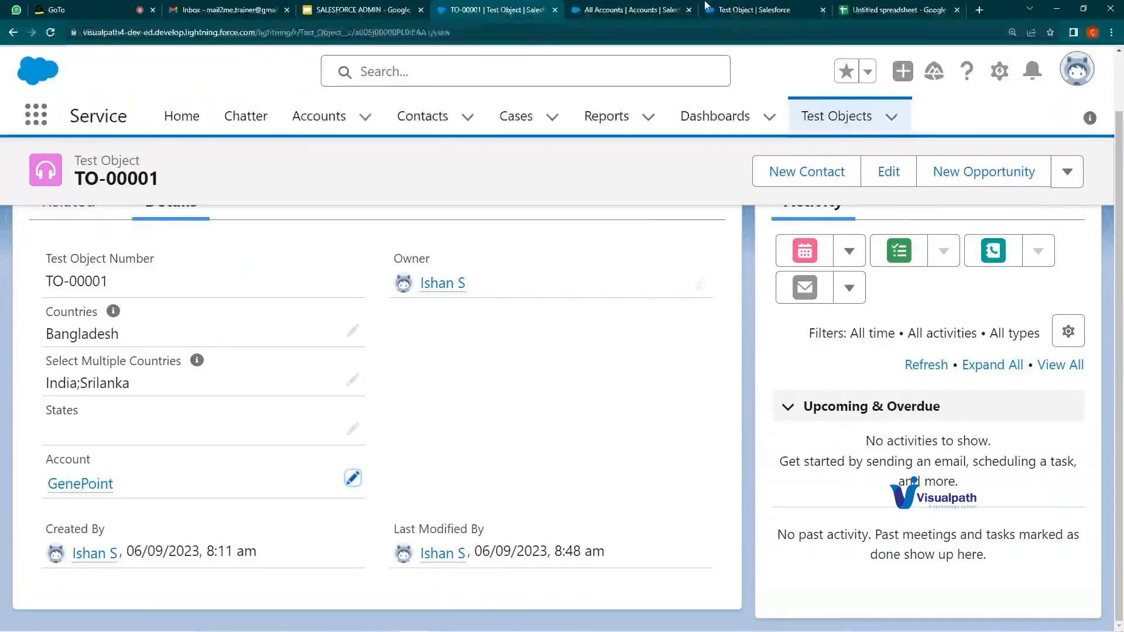
# - Try to delete the GenePoint account from its record page, reading the resulting message before dismissing it
pyautogui.click(680, 9)
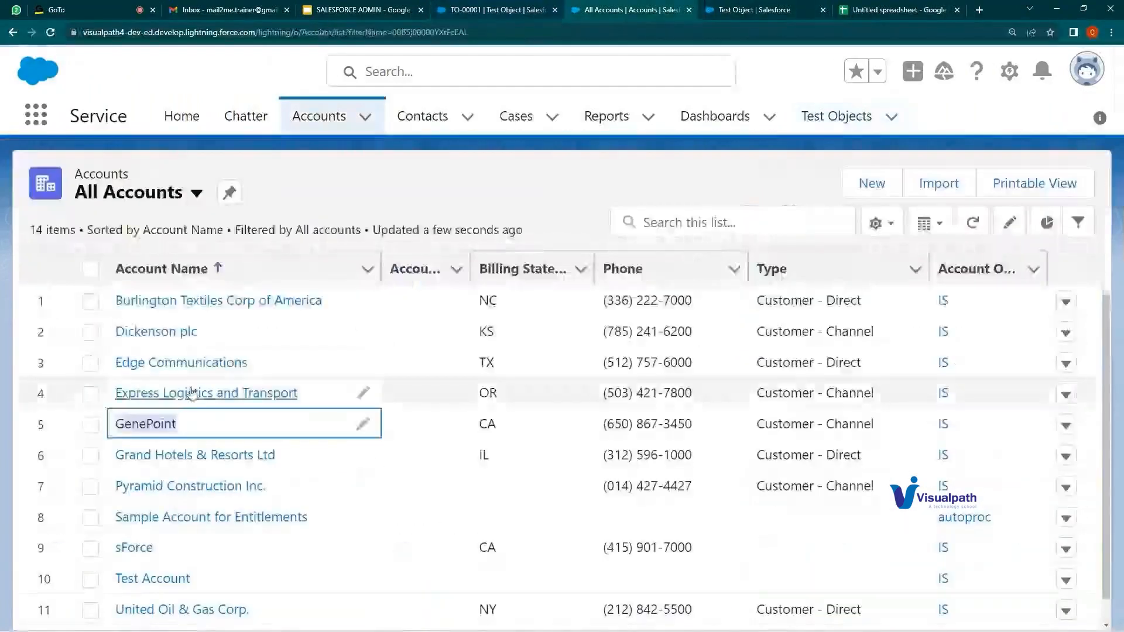
pyautogui.click(125, 425)
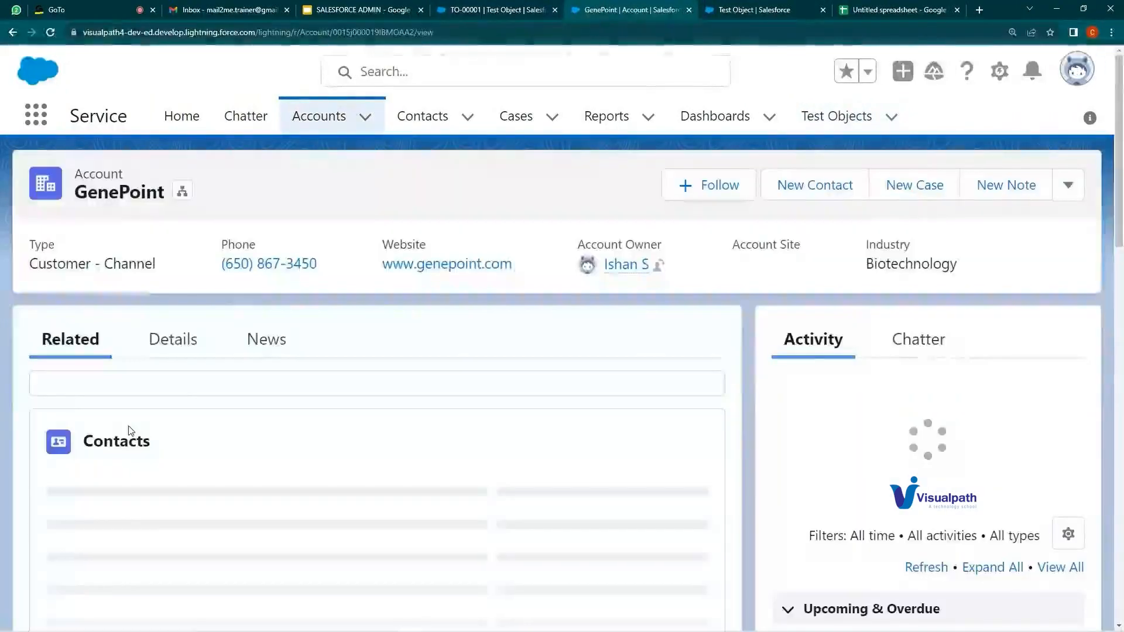
pyautogui.click(1068, 185)
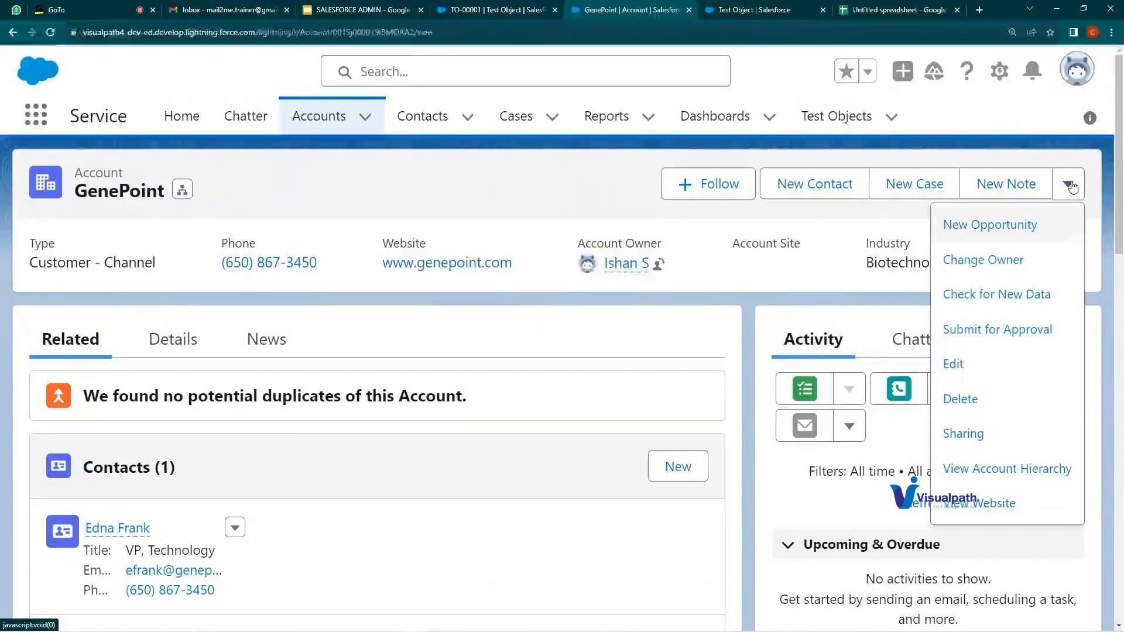
pyautogui.click(1003, 413)
pyautogui.click(783, 375)
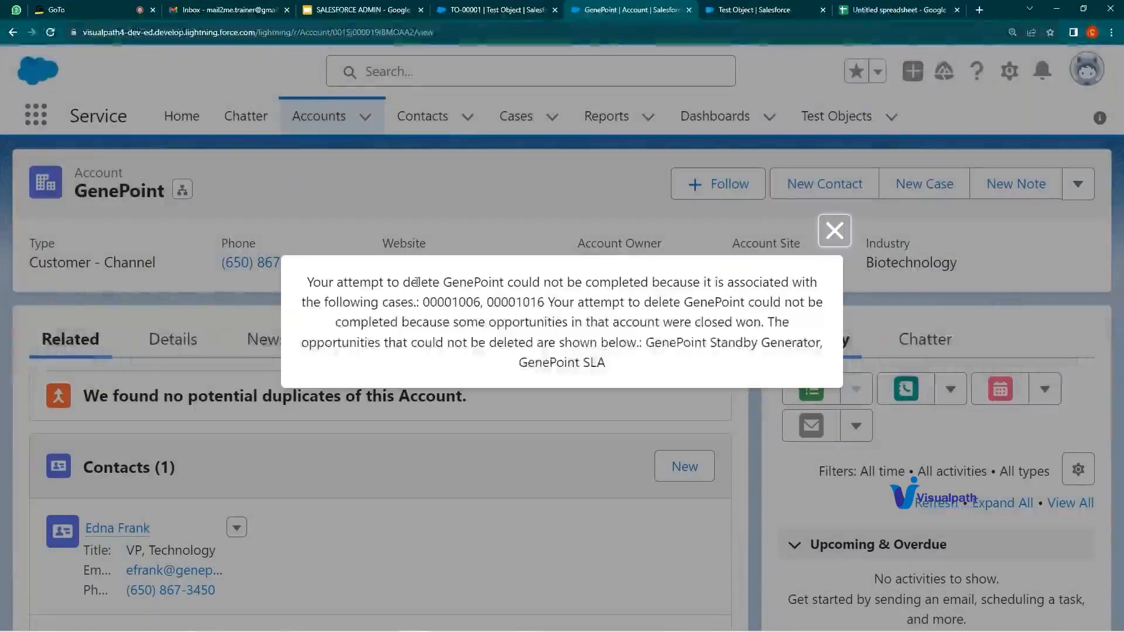
pyautogui.moveTo(416, 282); pyautogui.dragTo(473, 302)
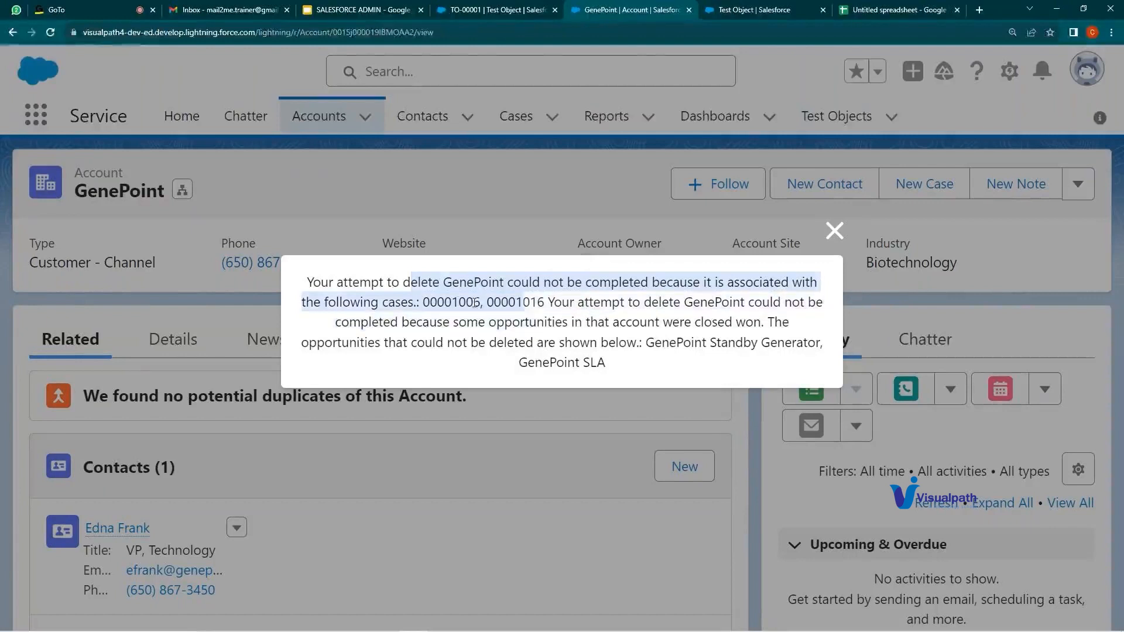
pyautogui.doubleClick(474, 302)
pyautogui.tripleClick(444, 299)
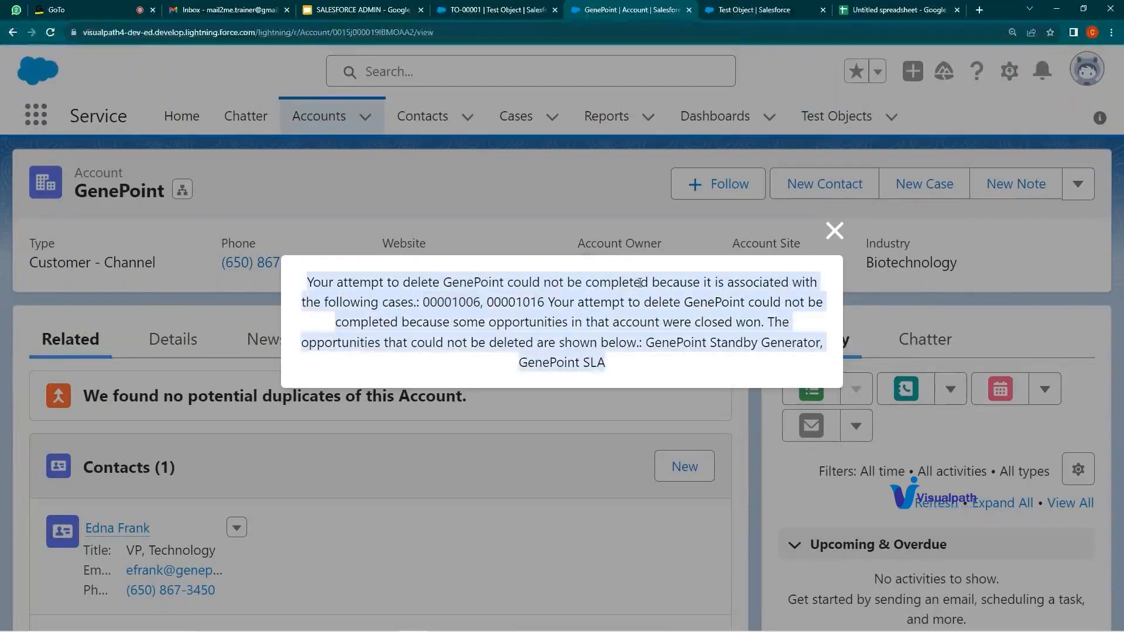
pyautogui.click(835, 230)
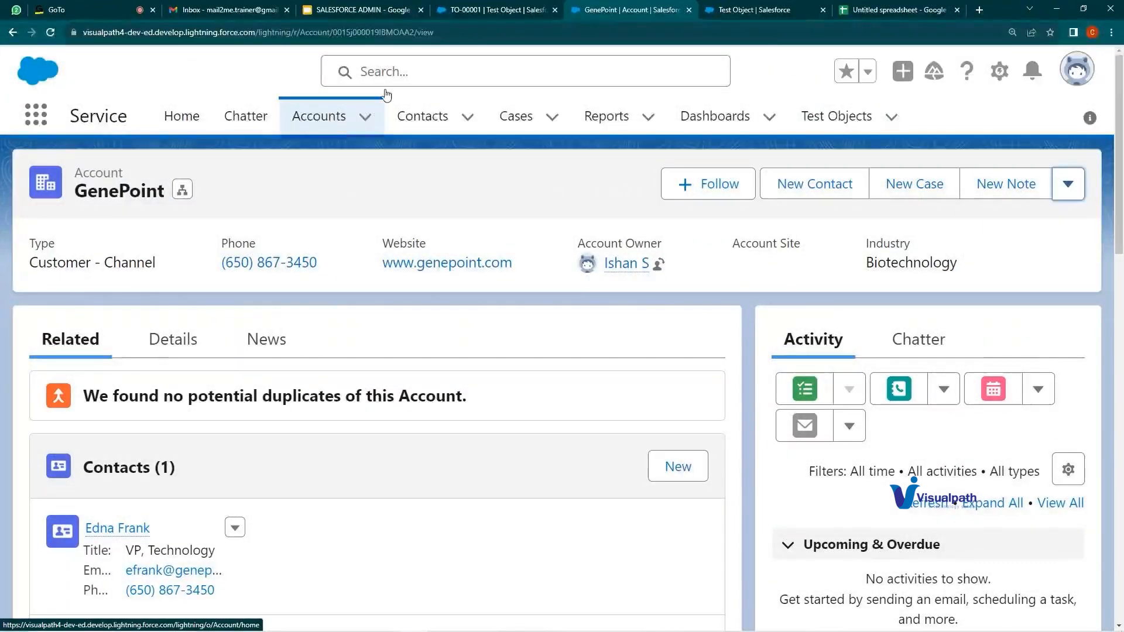
# - Change the Account lookup on record TO-00001 to Test Account and save the record
pyautogui.hotkey('ctrl', 'shift', 'Tab')
pyautogui.doubleClick(286, 486)
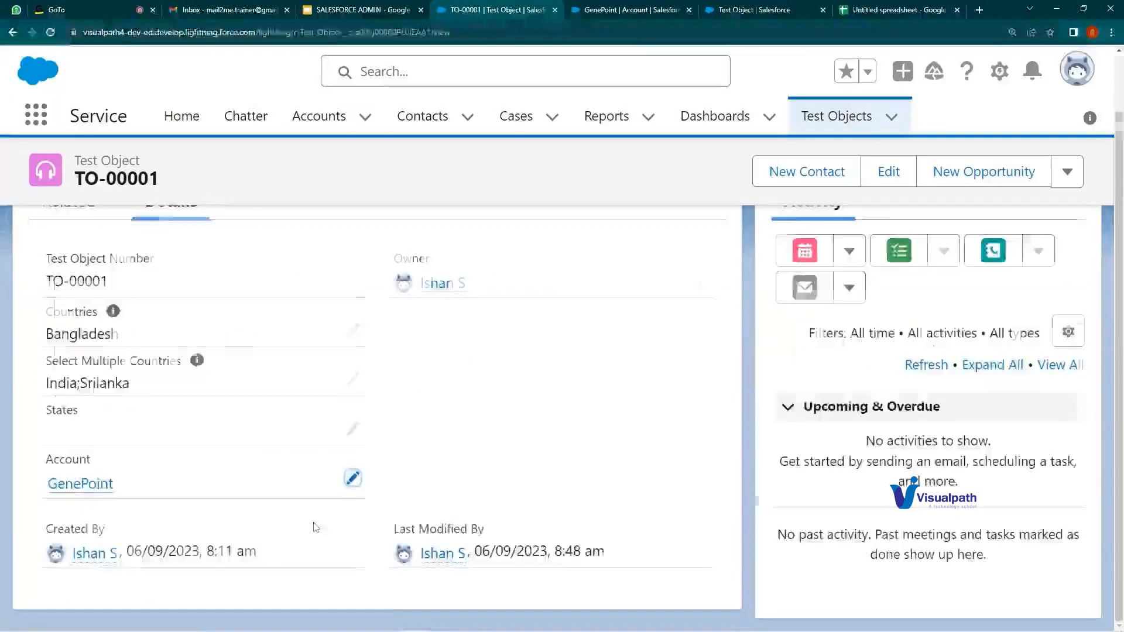
pyautogui.click(345, 485)
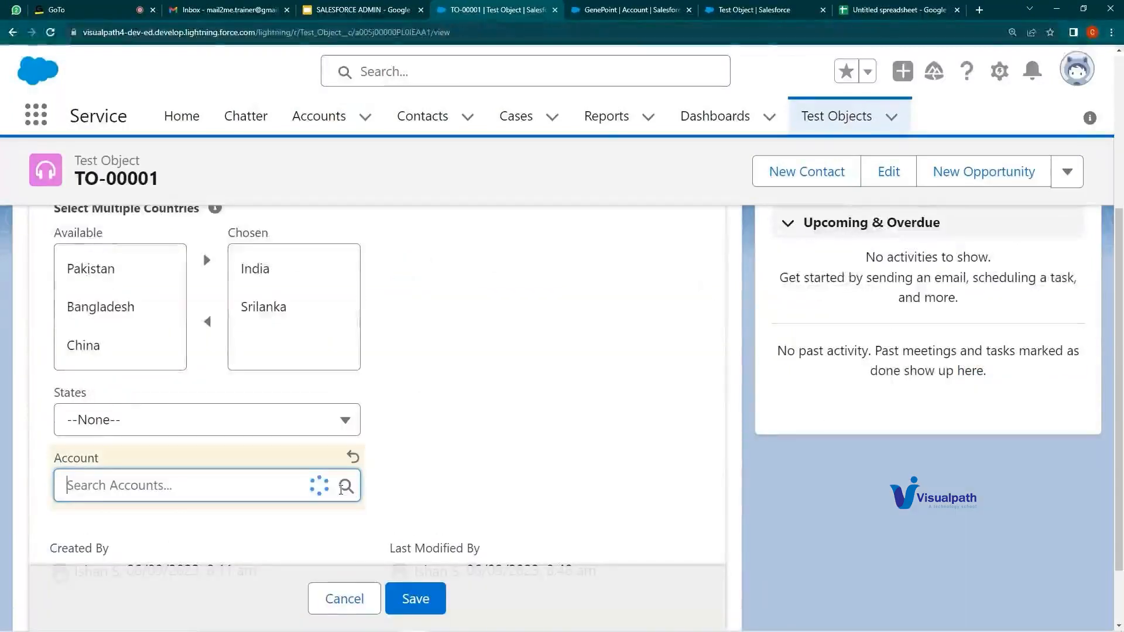
pyautogui.click(140, 386)
pyautogui.click(415, 598)
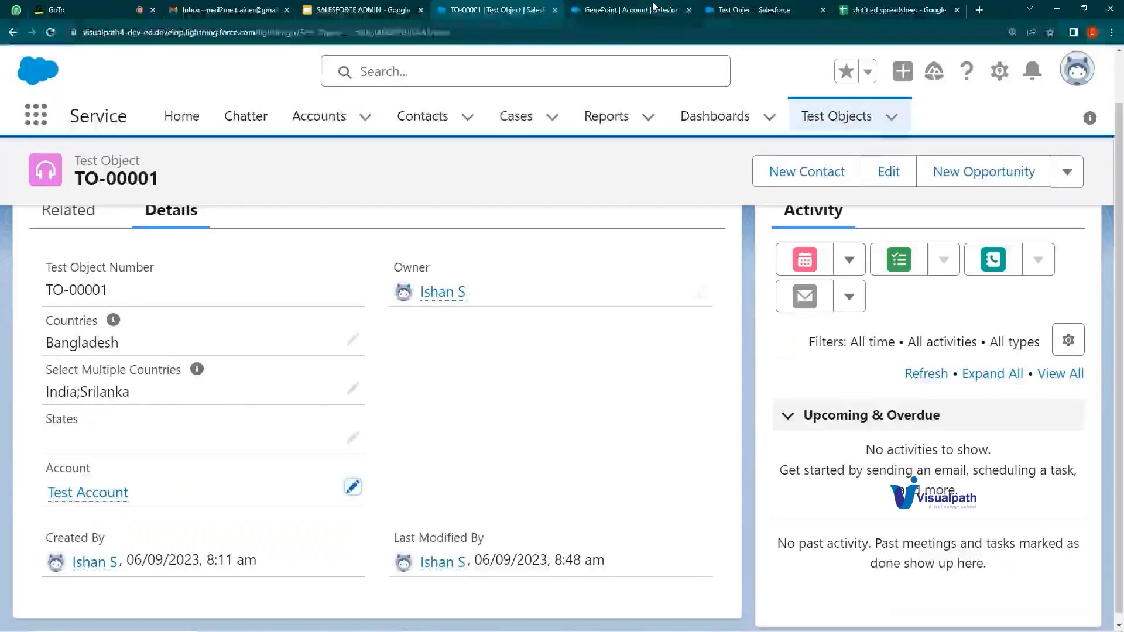
# - Open the Test Account record from the accounts list, view its details and delete the account
pyautogui.click(629, 9)
pyautogui.click(319, 116)
pyautogui.click(153, 332)
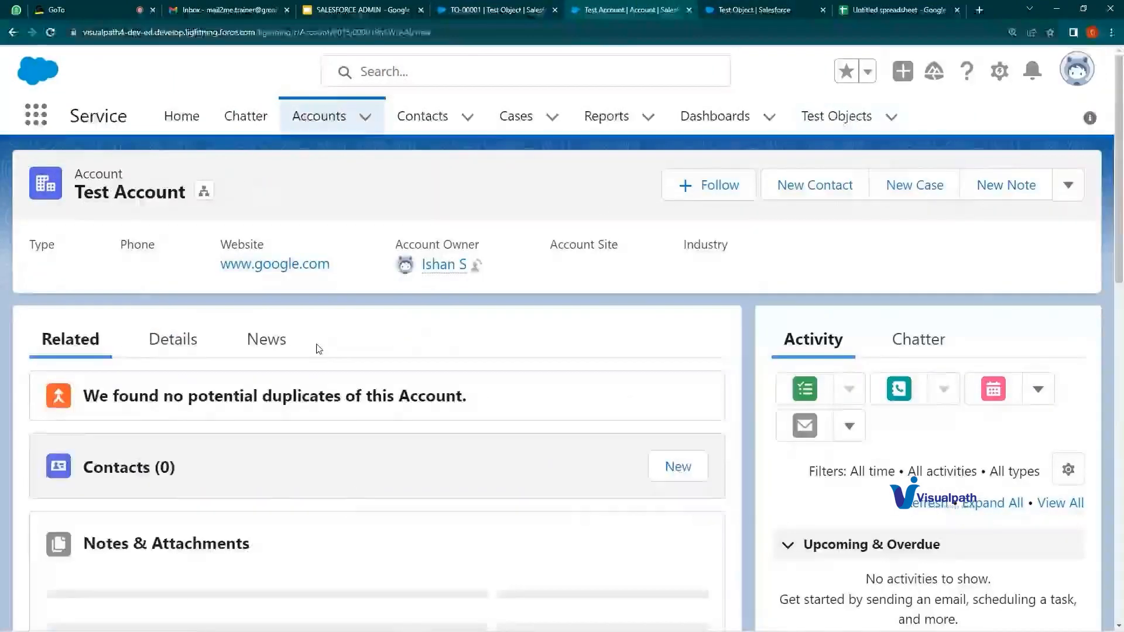
pyautogui.click(171, 340)
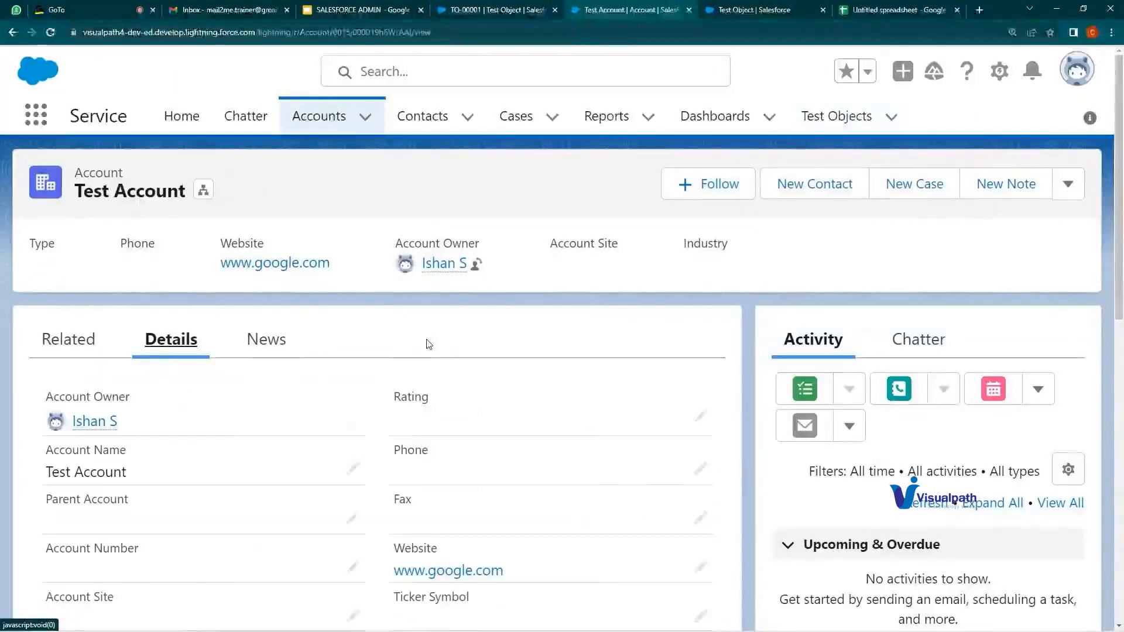
pyautogui.click(1068, 184)
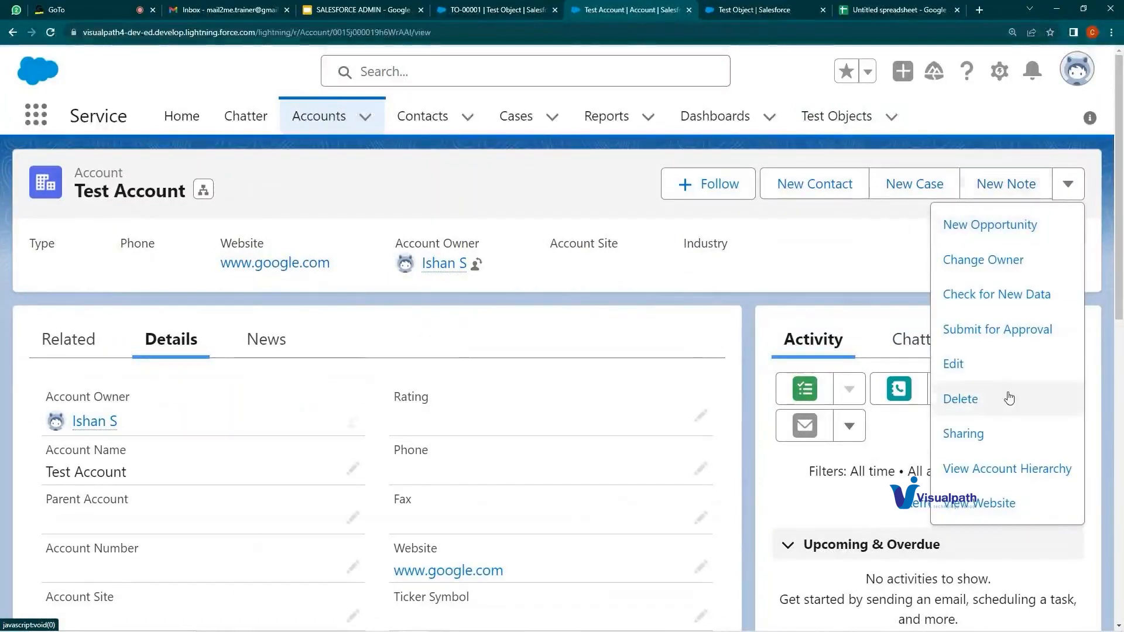
pyautogui.click(966, 404)
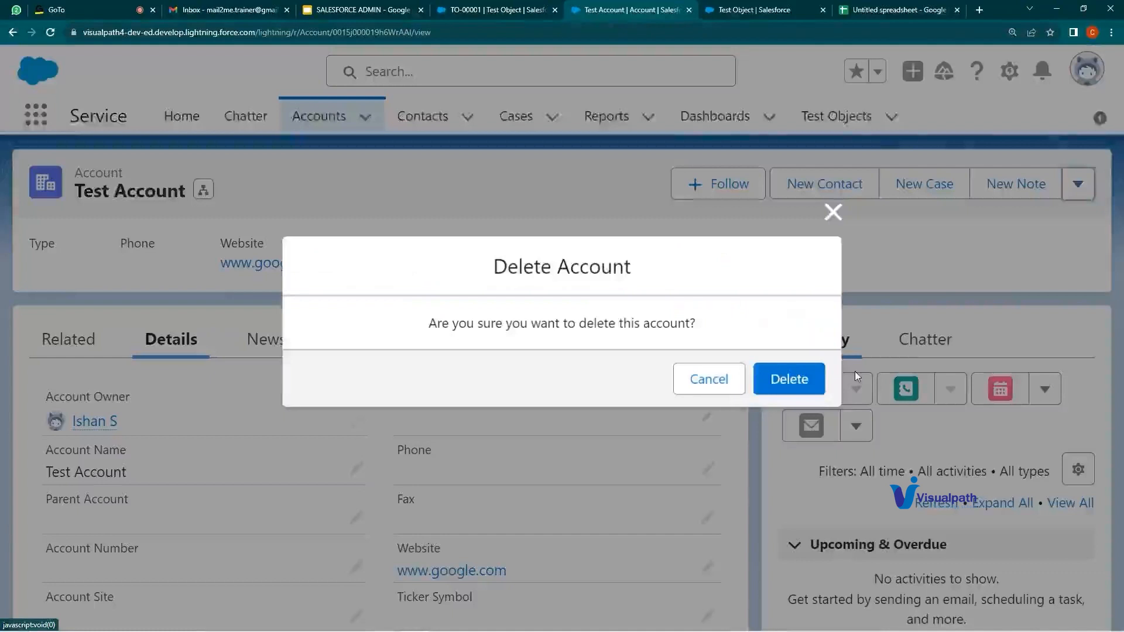
pyautogui.click(818, 383)
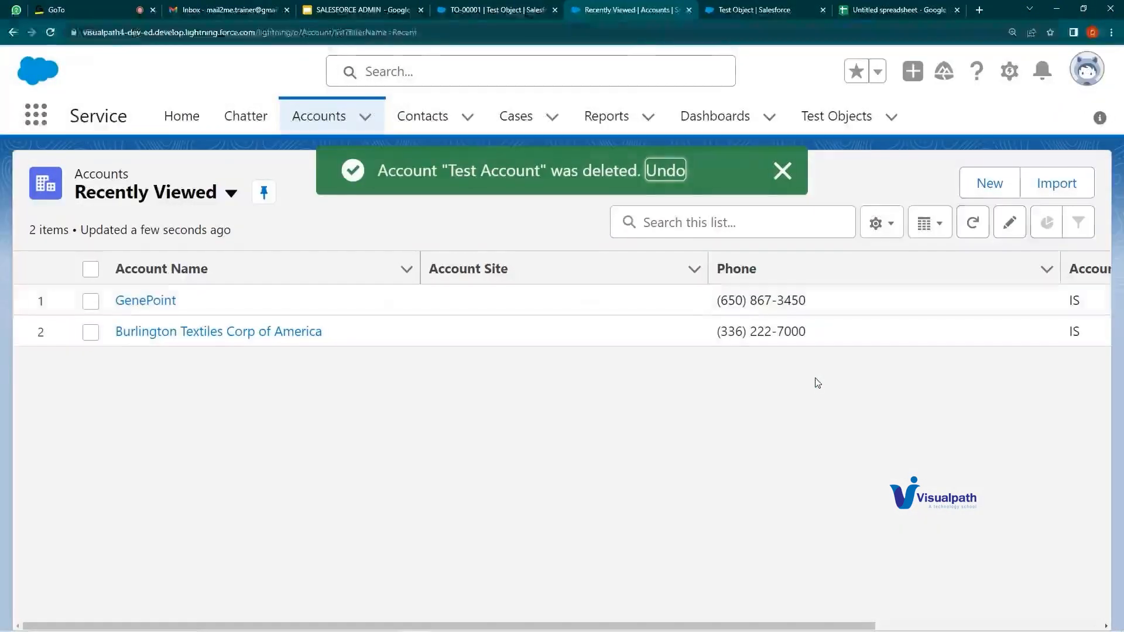
# - Reload record TO-00001 and examine its Account field against the recently viewed accounts list
pyautogui.click(445, 7)
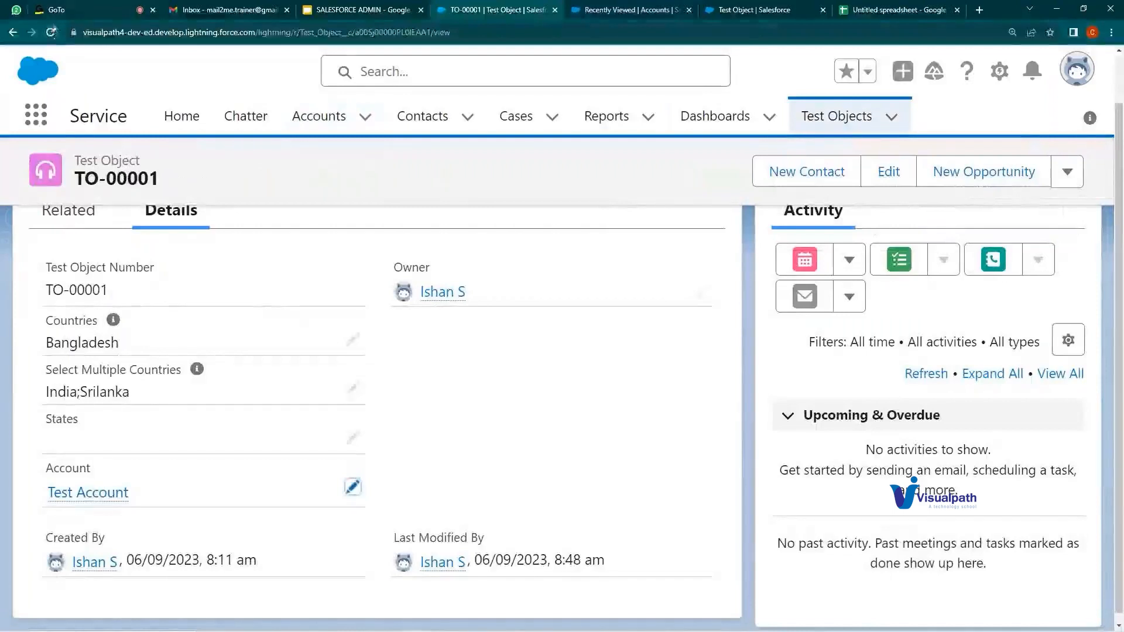
pyautogui.click(50, 32)
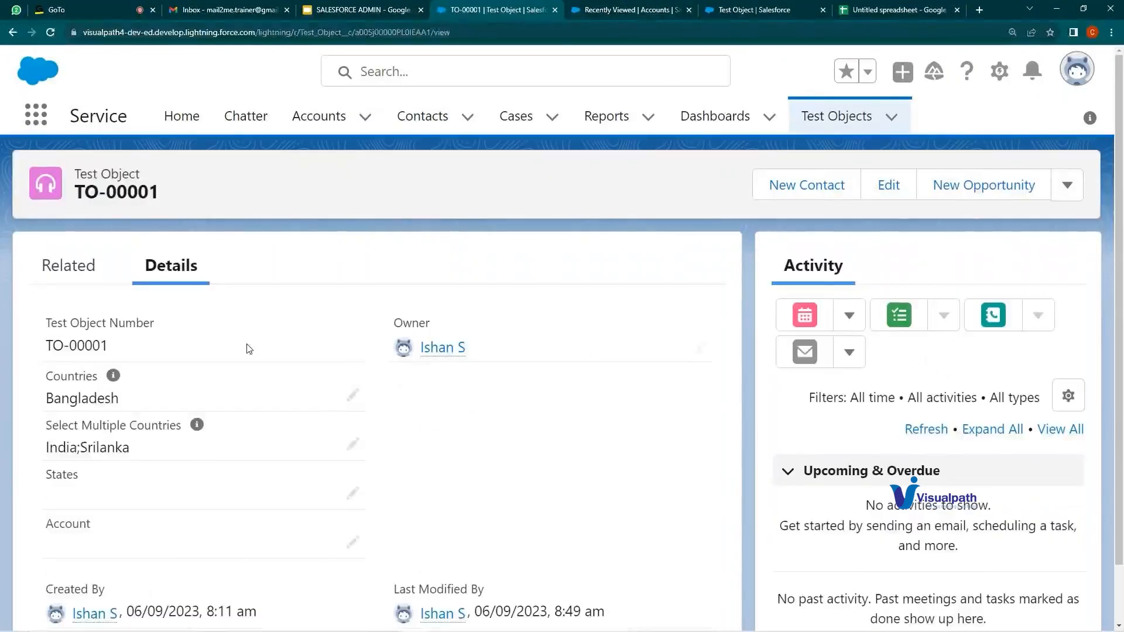
pyautogui.scroll(-2, 224, 338)
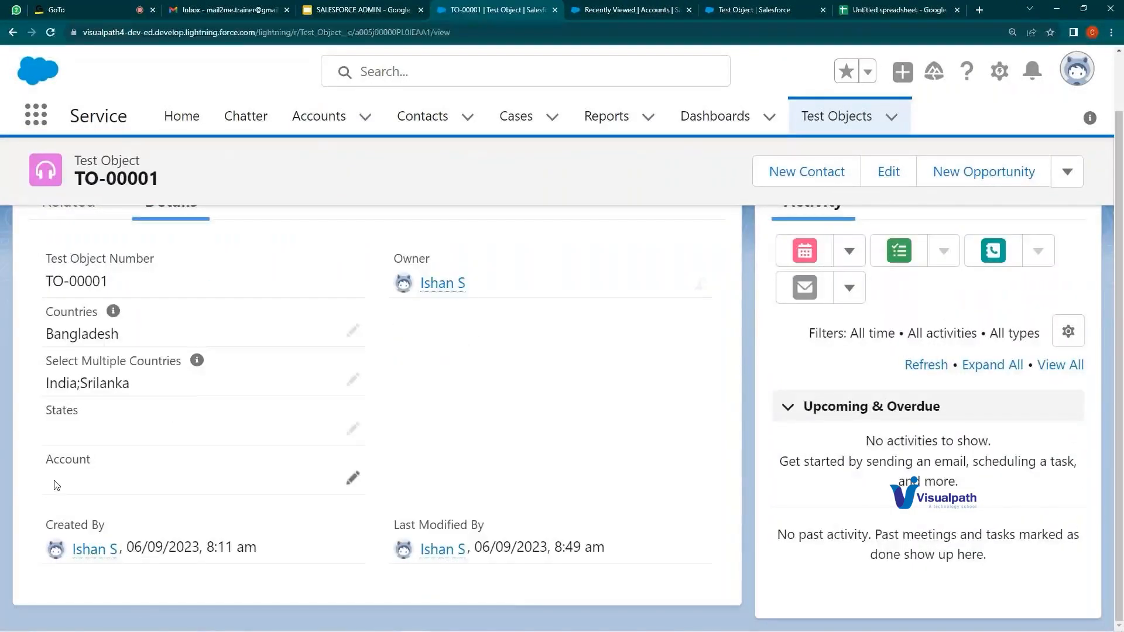
pyautogui.moveTo(54, 461); pyautogui.dragTo(90, 467)
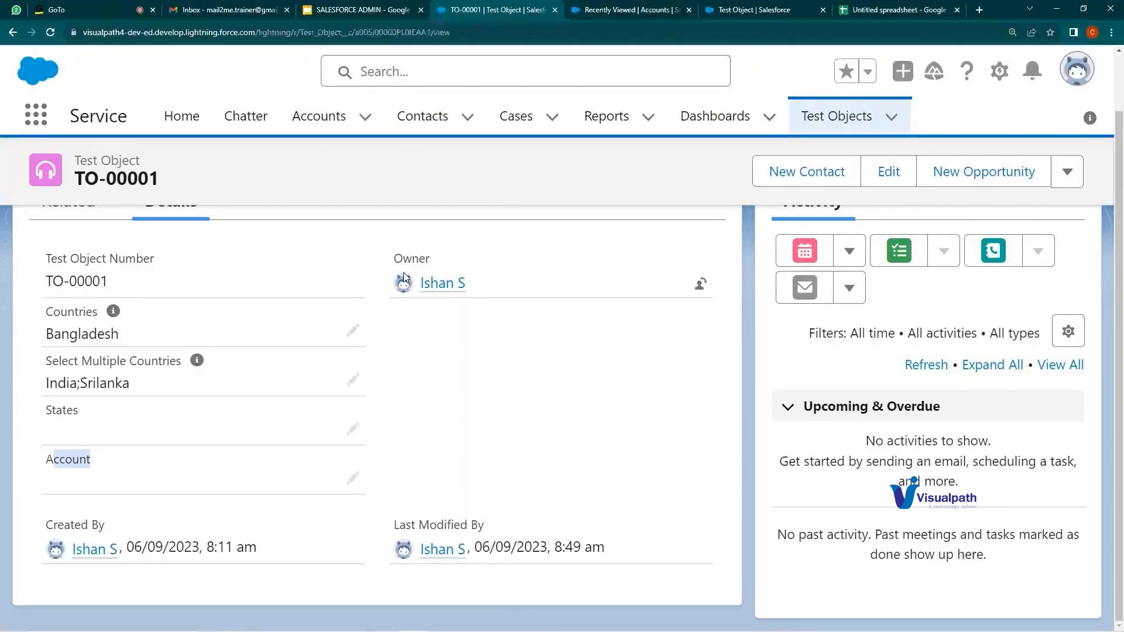
pyautogui.hotkey('ctrl', 'Tab')
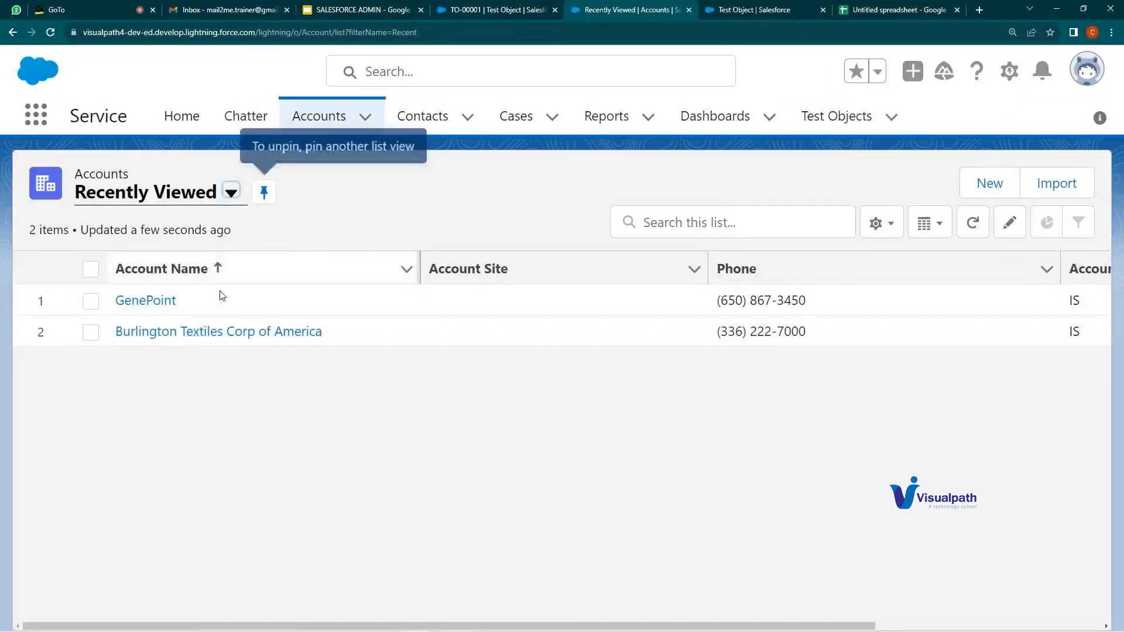
pyautogui.click(508, 6)
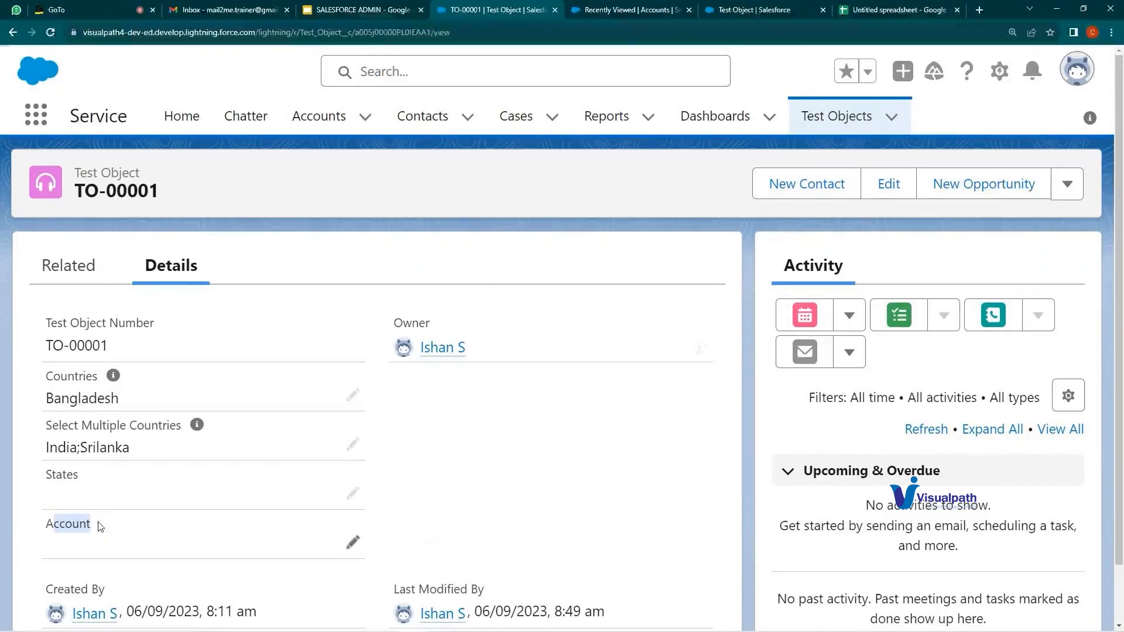
# - Start a new custom field on Test Object in setup and choose Master-Detail Relationship as its data type
pyautogui.scroll(-1, 404, 413)
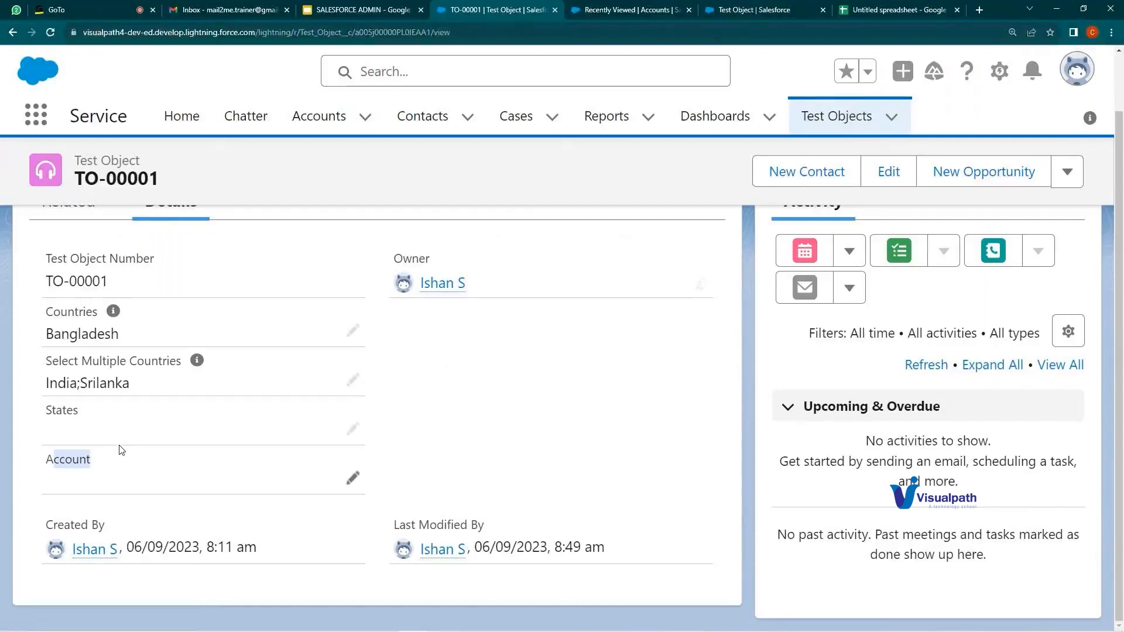
pyautogui.hotkey('alt', 'Tab')
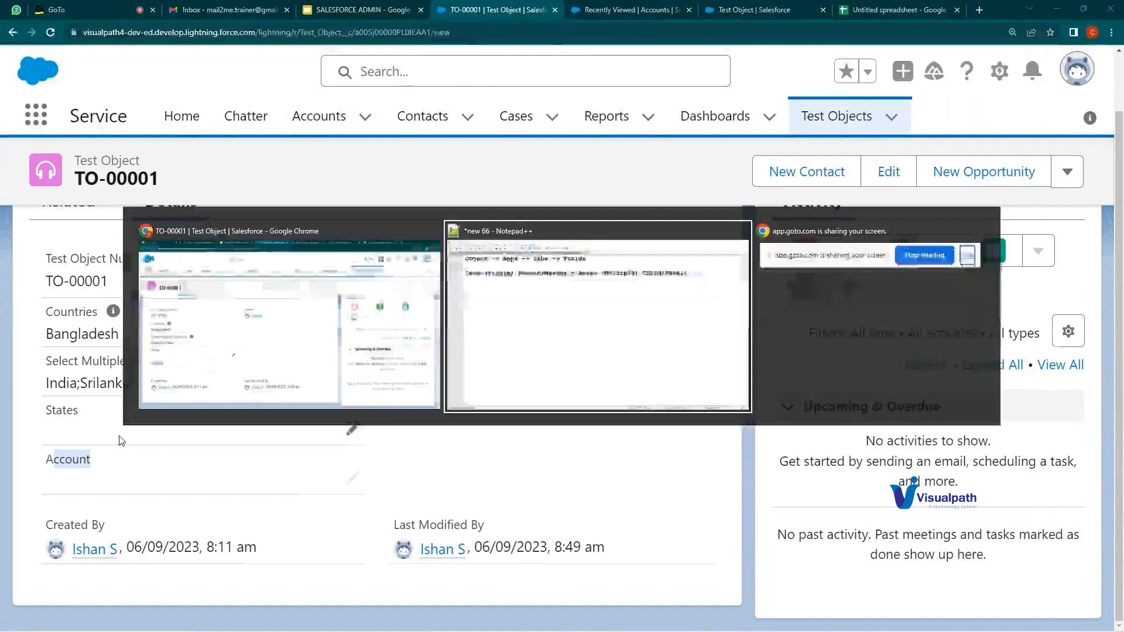
pyautogui.click(726, 10)
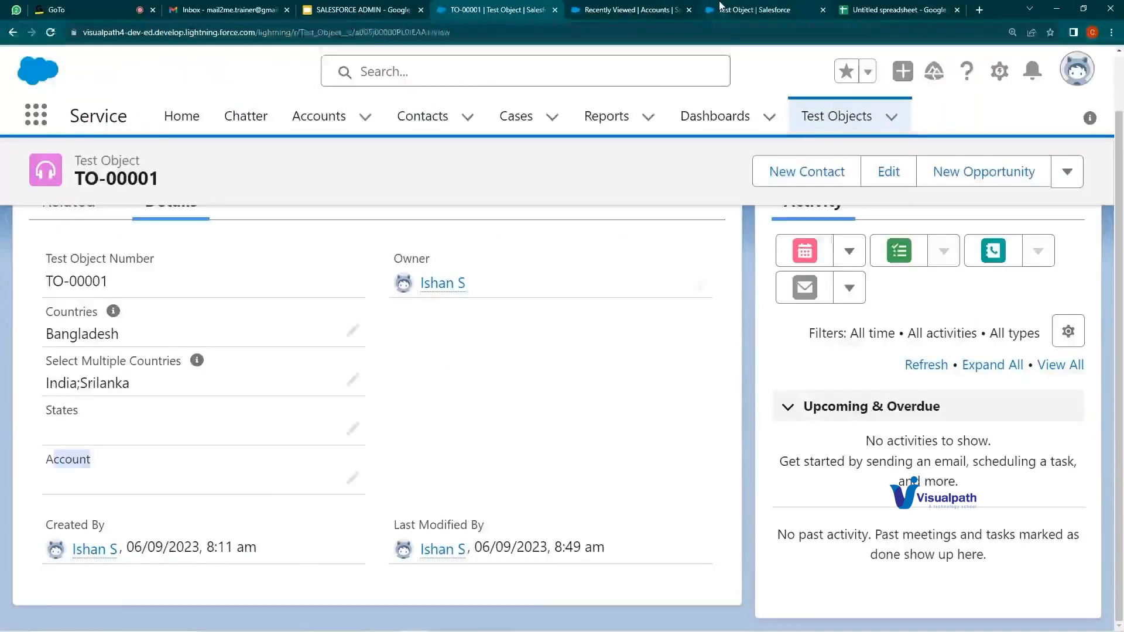
pyautogui.click(660, 276)
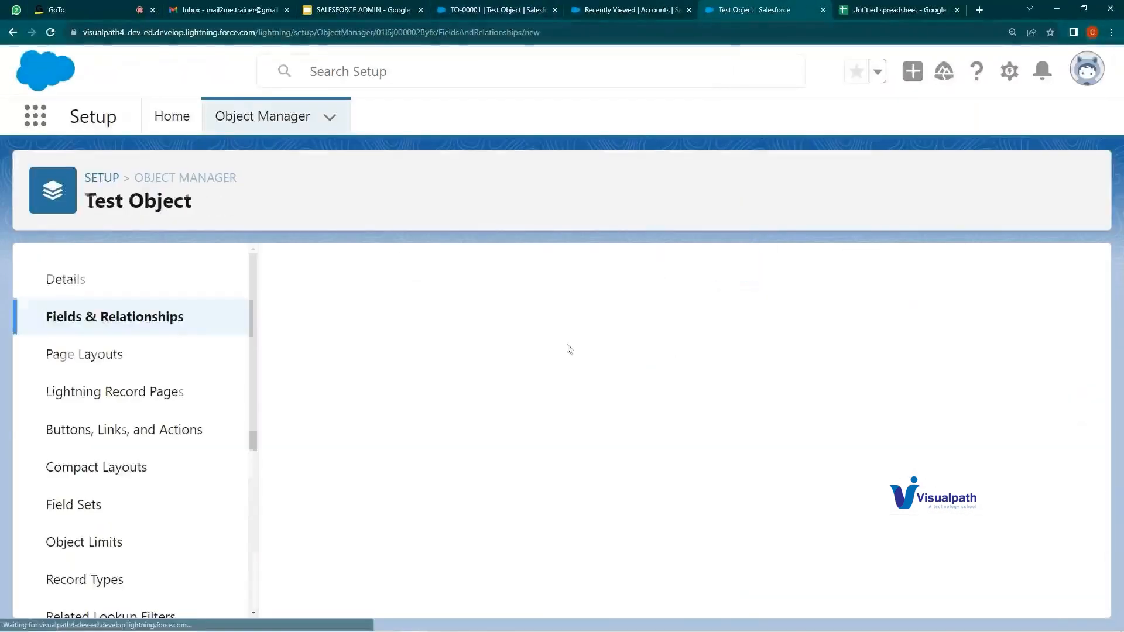
pyautogui.scroll(-5, 449, 373)
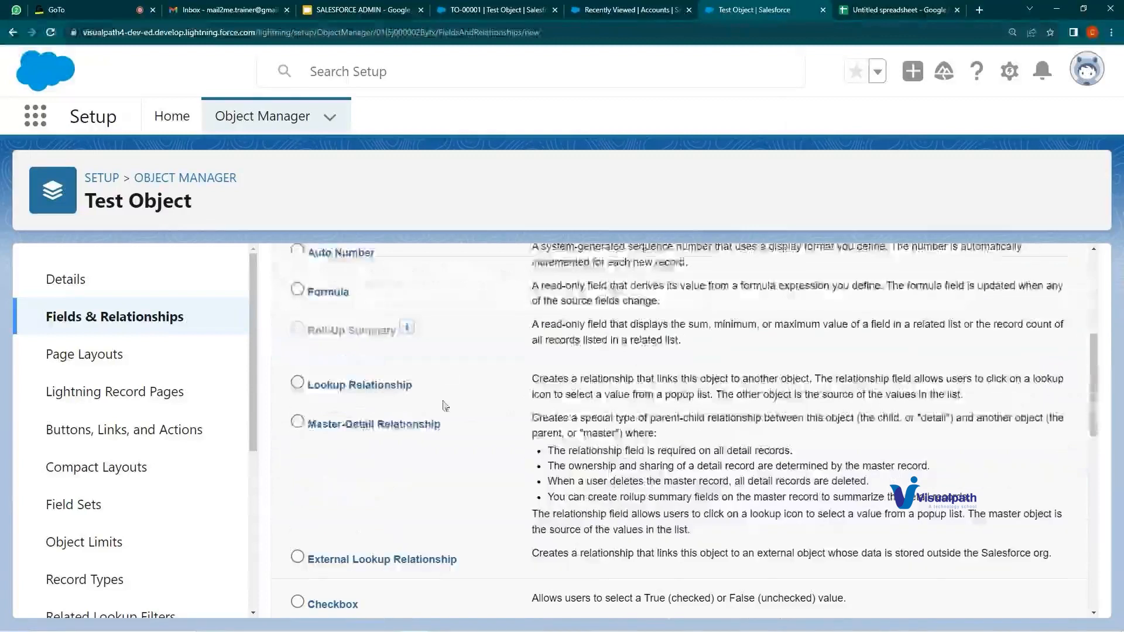
pyautogui.click(361, 425)
pyautogui.moveTo(571, 418); pyautogui.dragTo(905, 418)
pyautogui.scroll(-5, 710, 414)
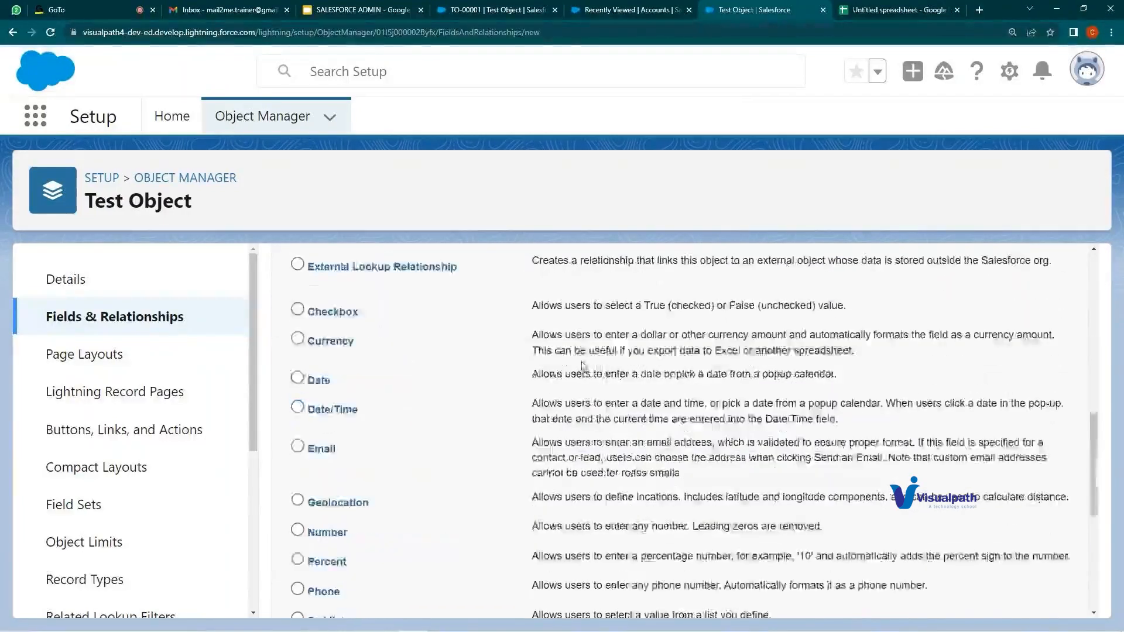
pyautogui.scroll(10, 583, 370)
pyautogui.click(1024, 386)
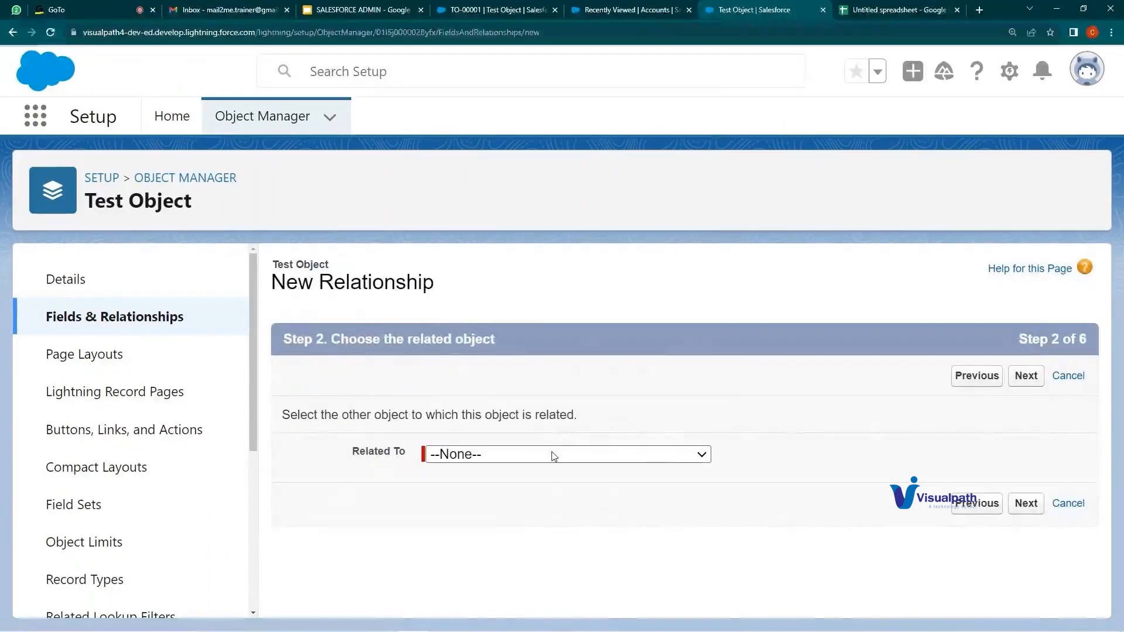
# - Relate the master-detail field to Account and continue to its label and name settings
pyautogui.click(553, 454)
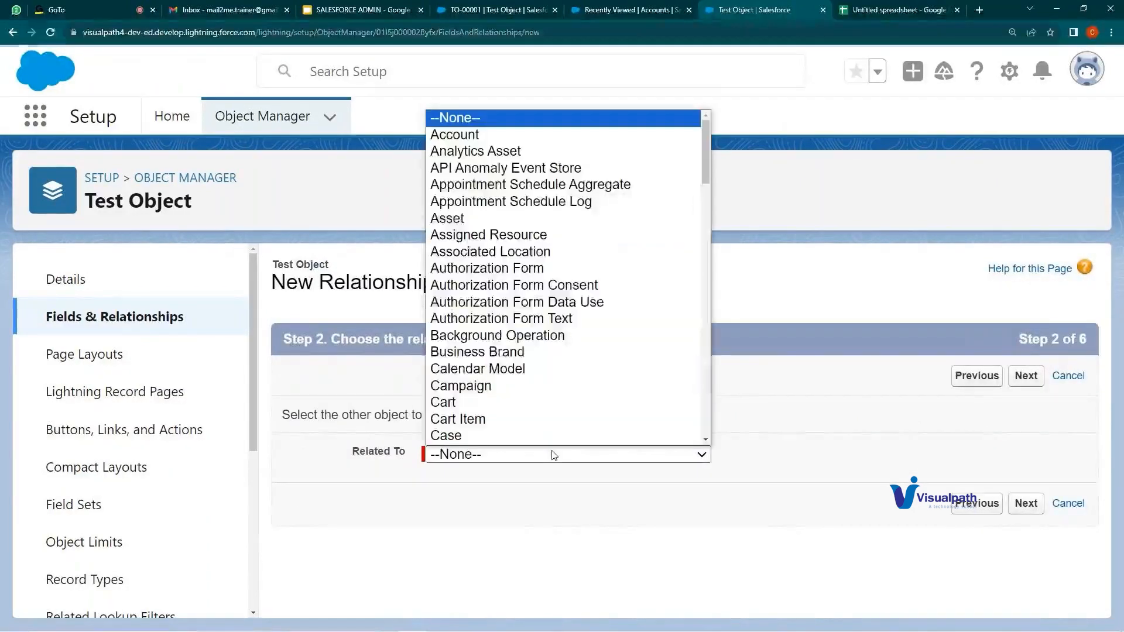
pyautogui.click(515, 134)
pyautogui.click(1023, 377)
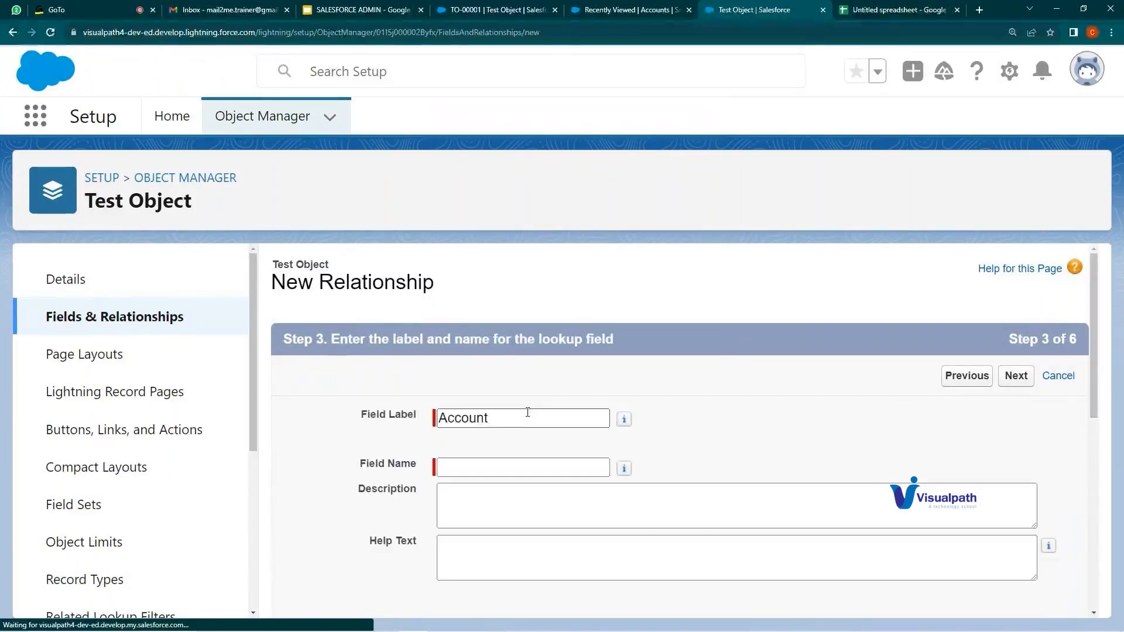
# - Examine the master-detail field's Child Relationship Name and sharing settings, checking them against record TO-00001
pyautogui.scroll(-3, 541, 408)
pyautogui.scroll(2, 486, 474)
pyautogui.scroll(-3, 351, 421)
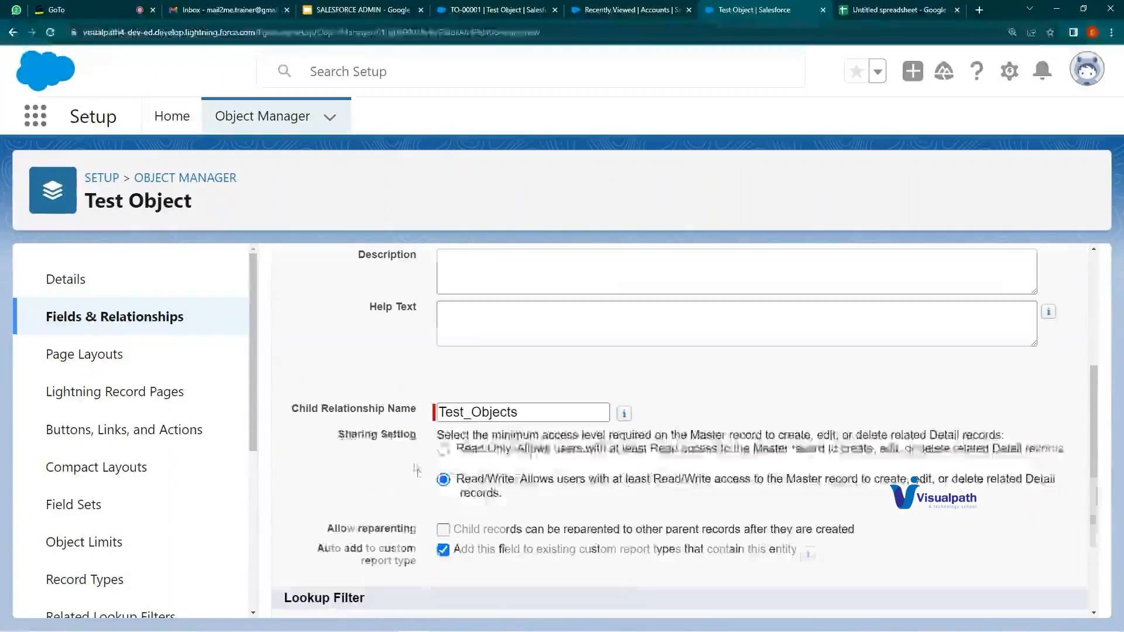
pyautogui.moveTo(292, 408); pyautogui.dragTo(536, 408)
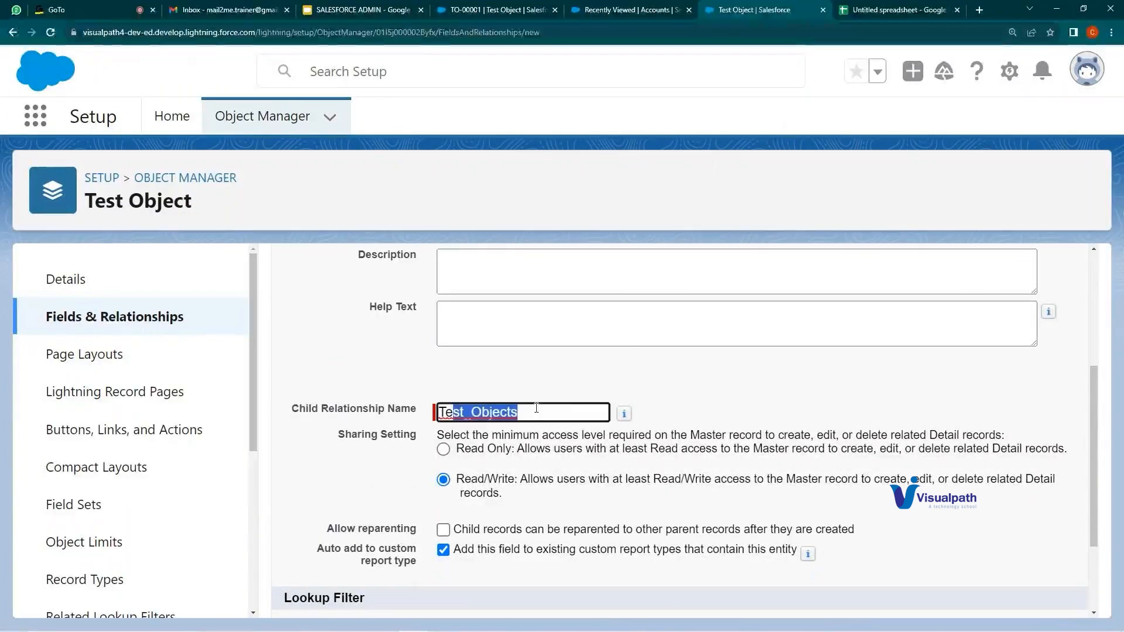
pyautogui.hotkey('ctrl', 'a')
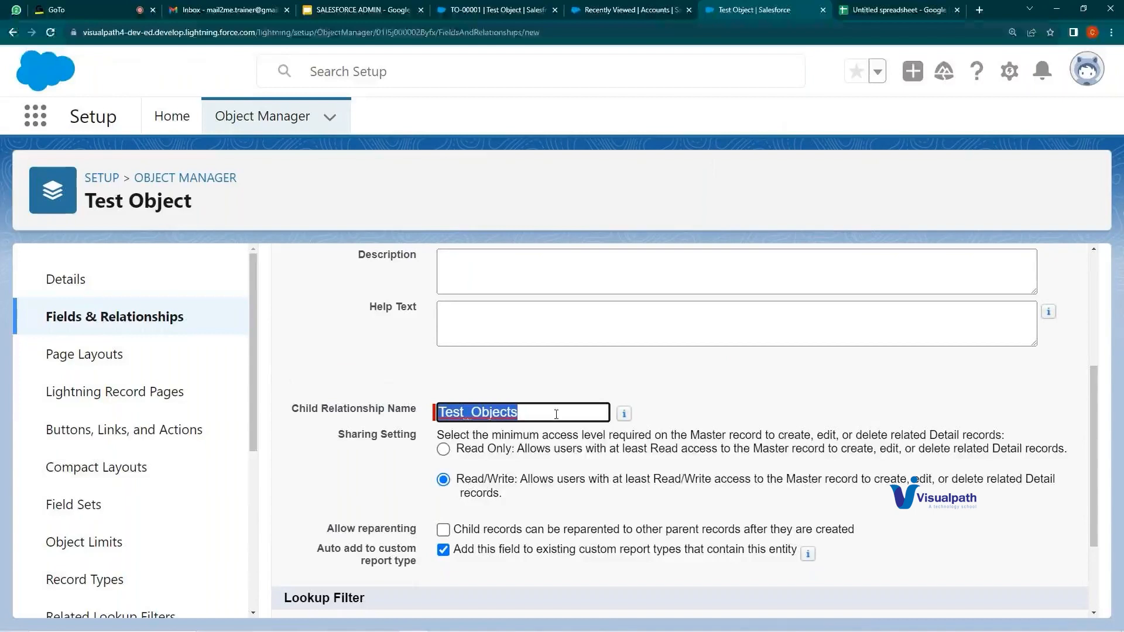
pyautogui.moveTo(288, 414); pyautogui.dragTo(417, 409)
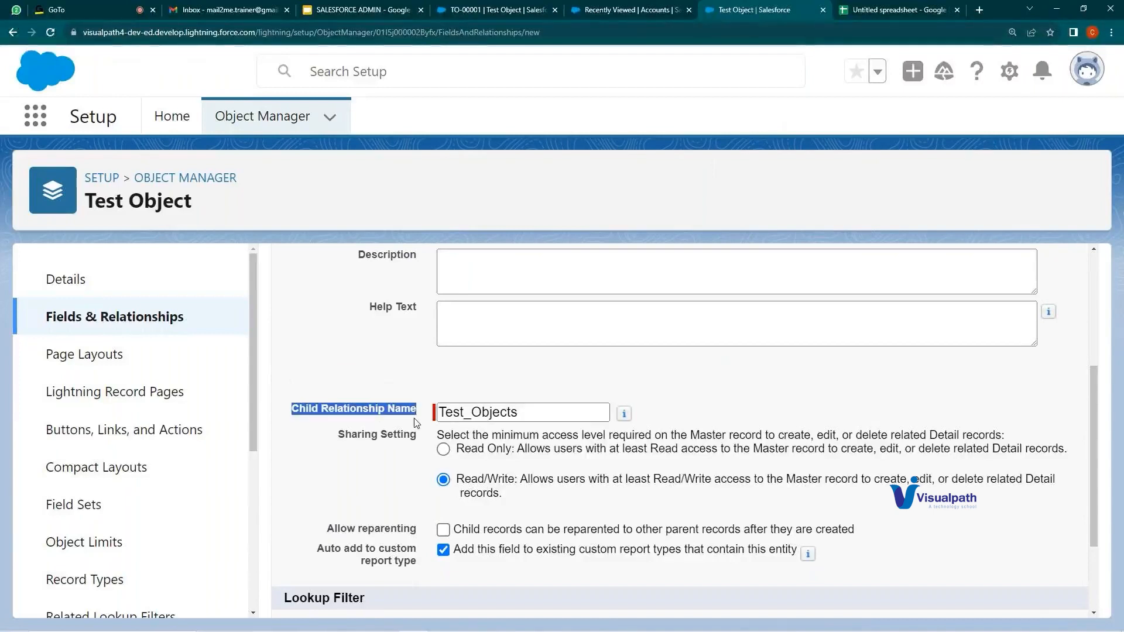
pyautogui.click(642, 10)
pyautogui.click(477, 9)
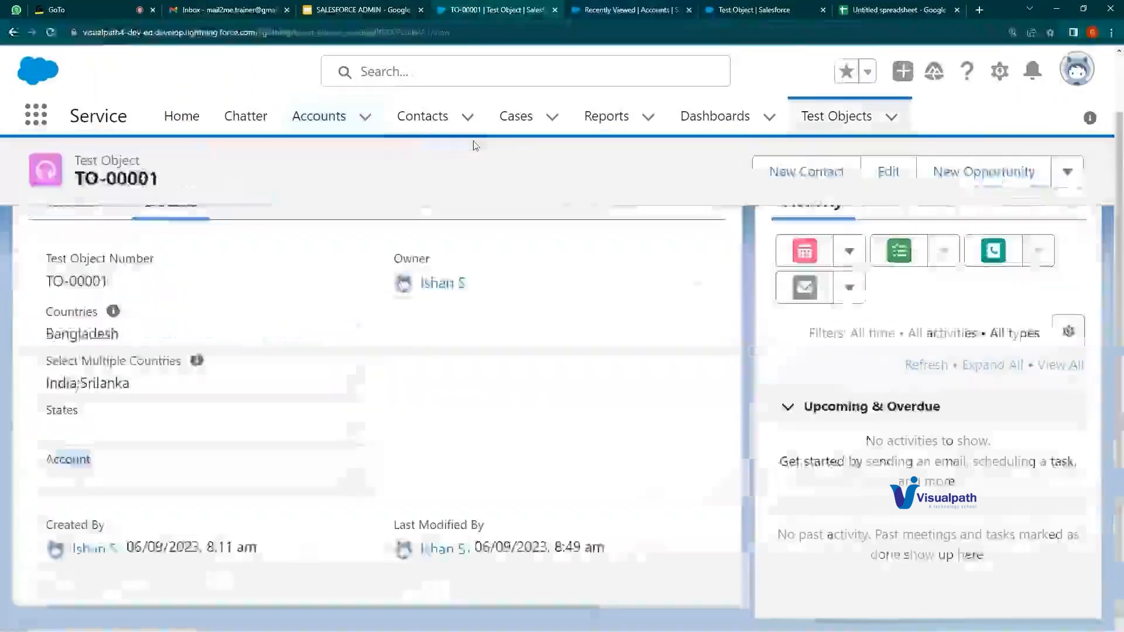
pyautogui.click(790, 11)
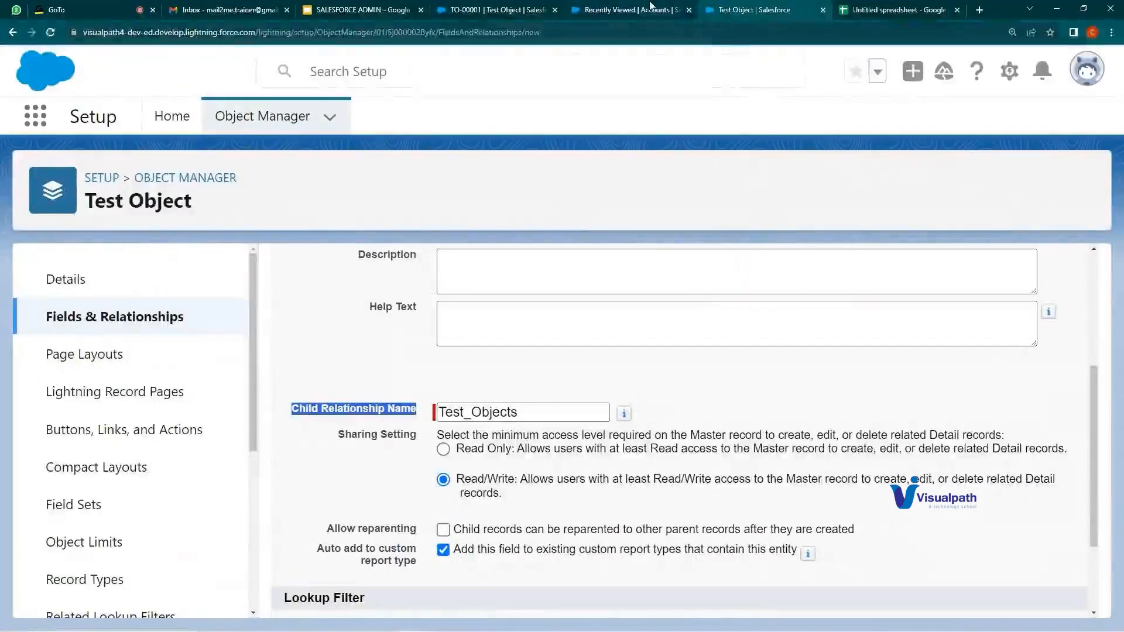
pyautogui.doubleClick(247, 238)
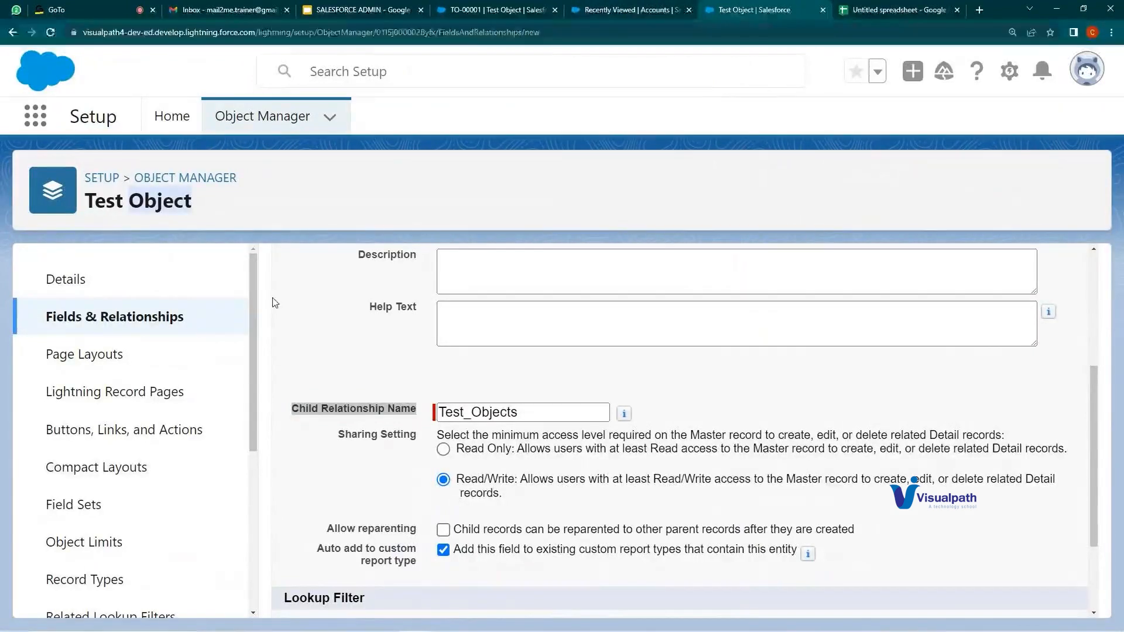
pyautogui.doubleClick(495, 412)
pyautogui.click(473, 147)
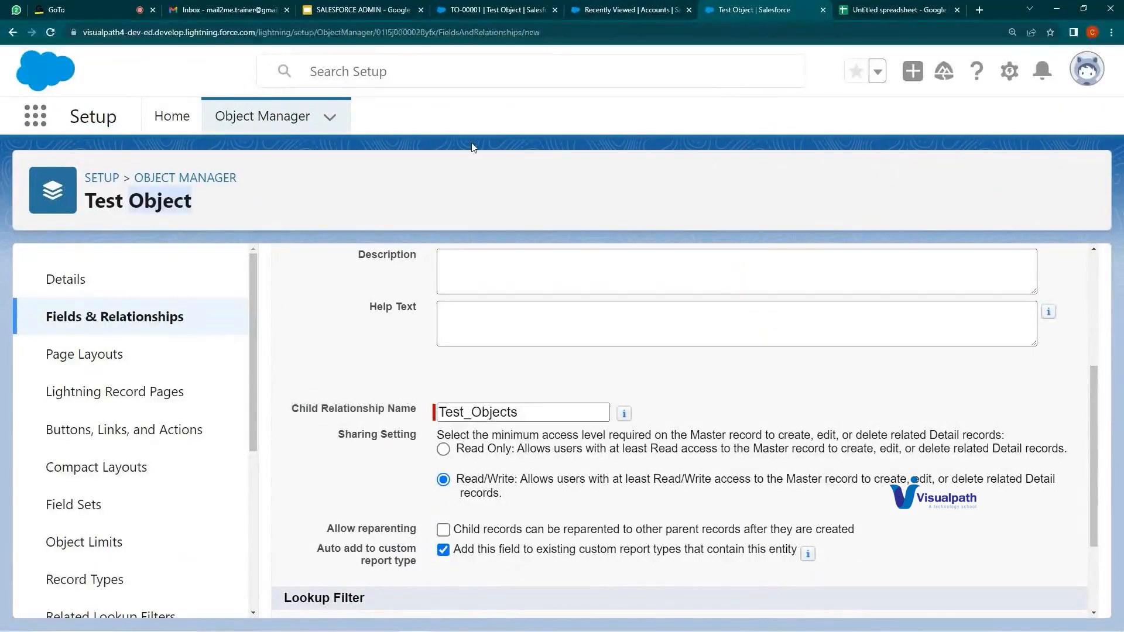
# - Compare the recently viewed accounts list with record TO-00001 to illustrate the parent and child objects
pyautogui.click(576, 7)
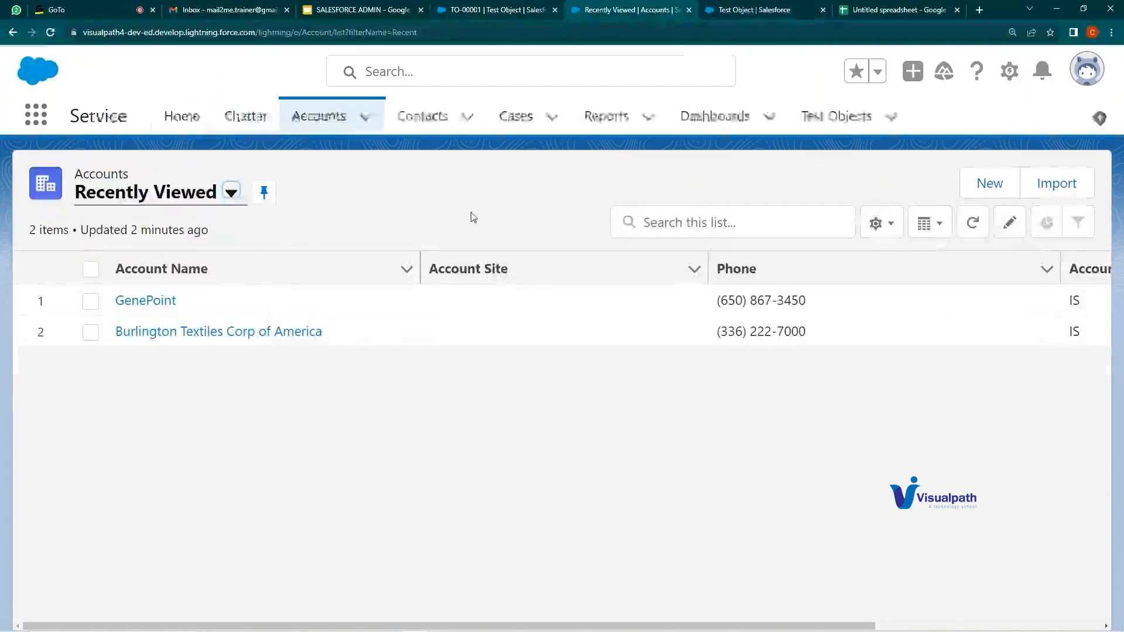
pyautogui.click(755, 9)
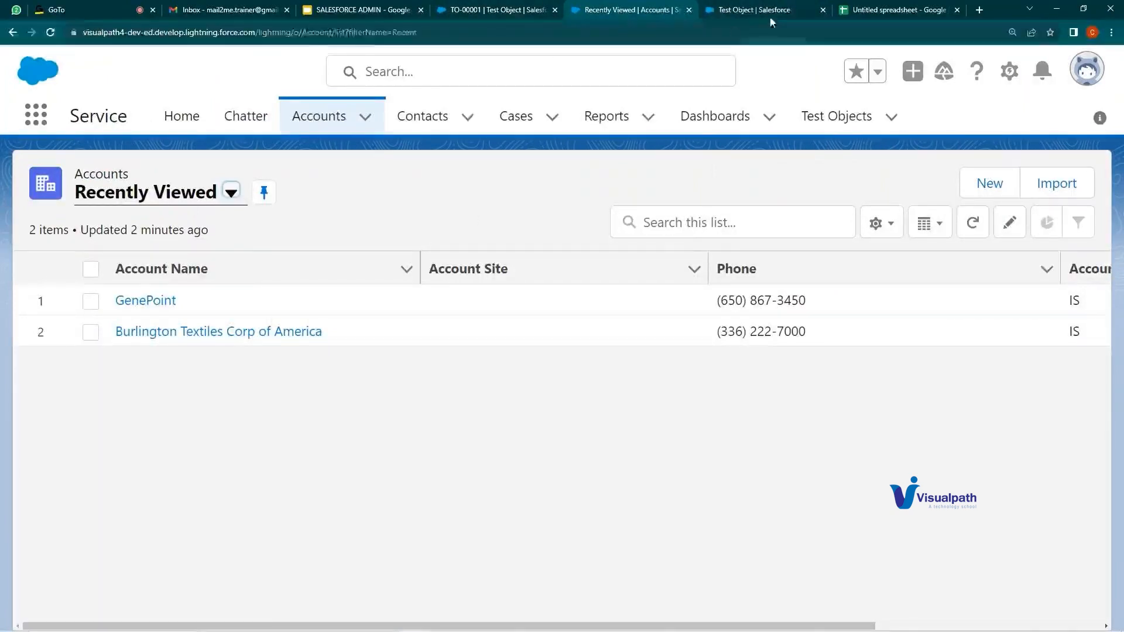
pyautogui.click(498, 10)
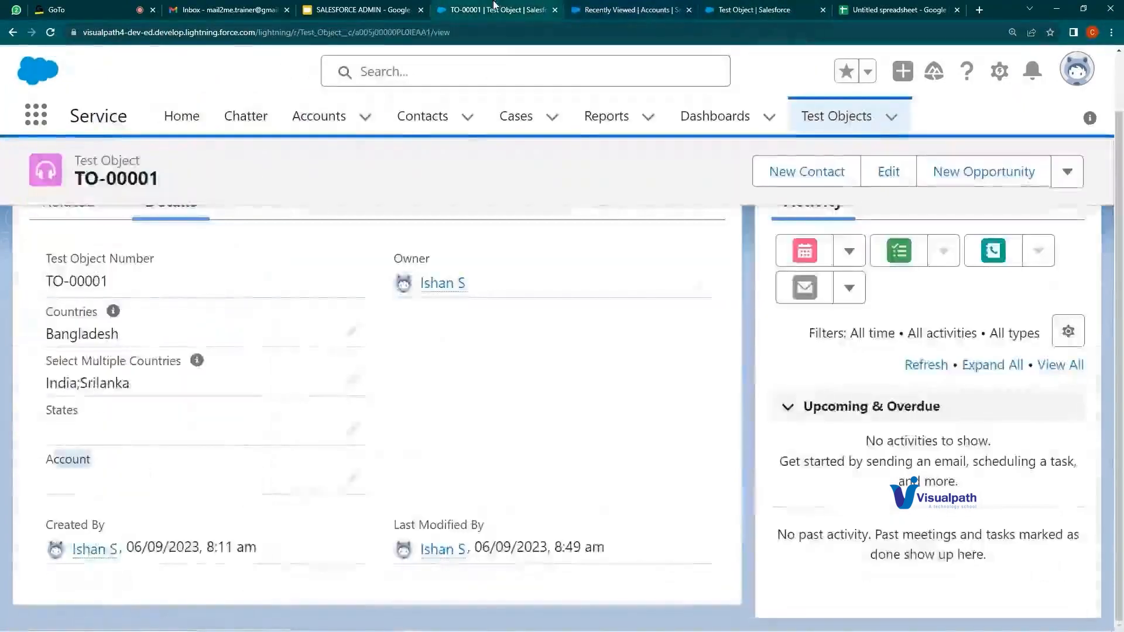
pyautogui.click(639, 7)
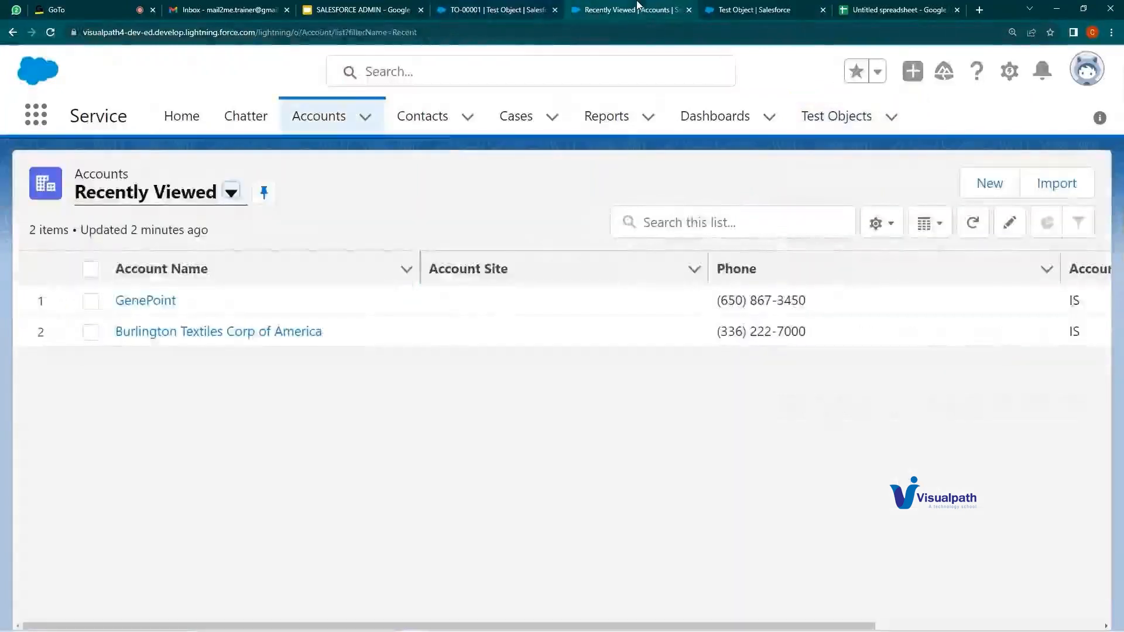
pyautogui.click(538, 7)
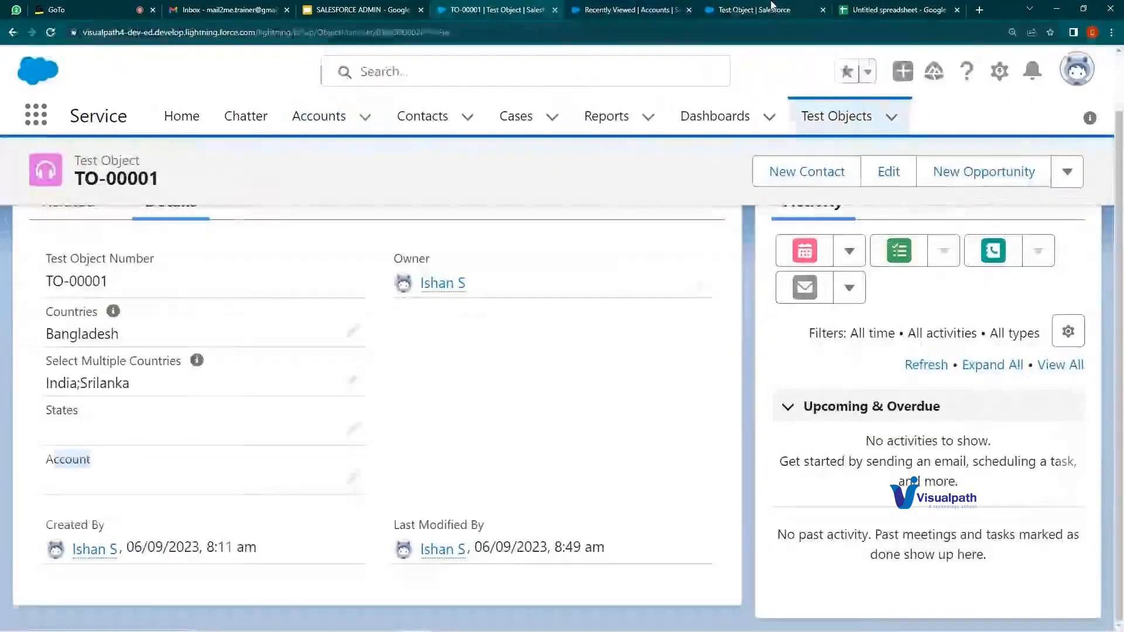
# - Open the existing Account lookup field on Test Object and examine its Child Relationship Name and lookup options
pyautogui.click(772, 7)
pyautogui.click(87, 317)
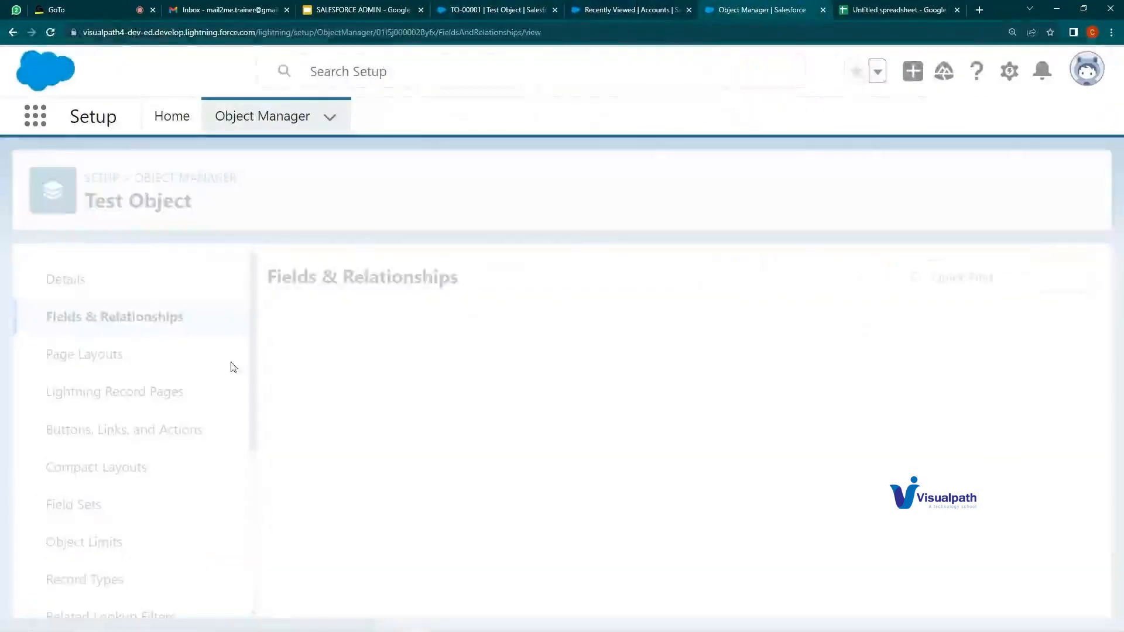
pyautogui.scroll(-2, 364, 406)
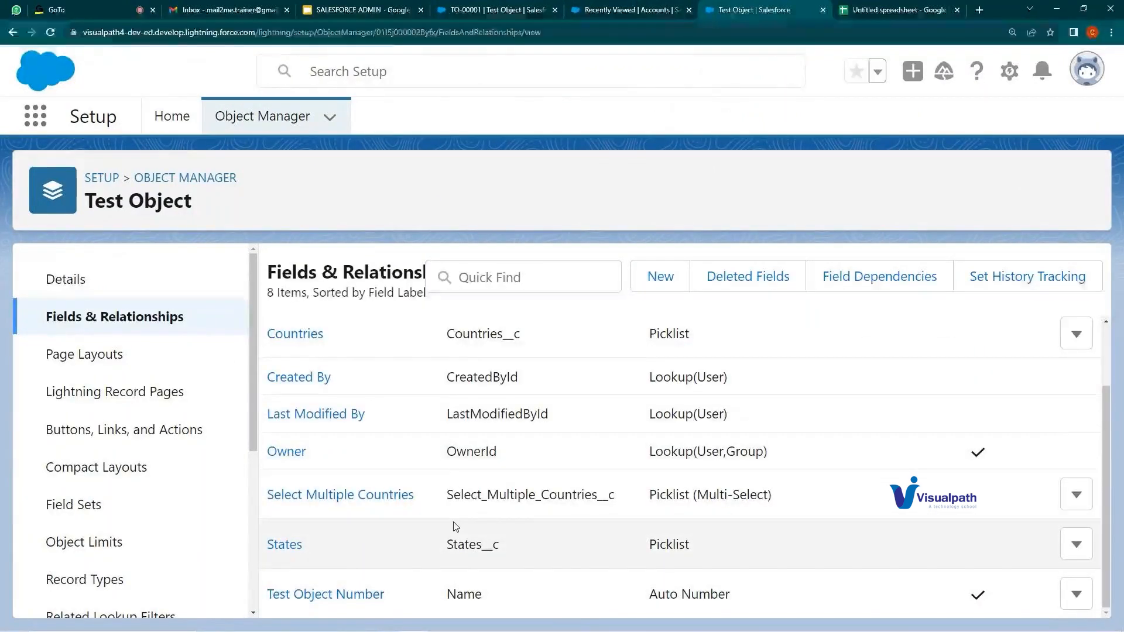
pyautogui.scroll(2, 453, 523)
pyautogui.click(296, 367)
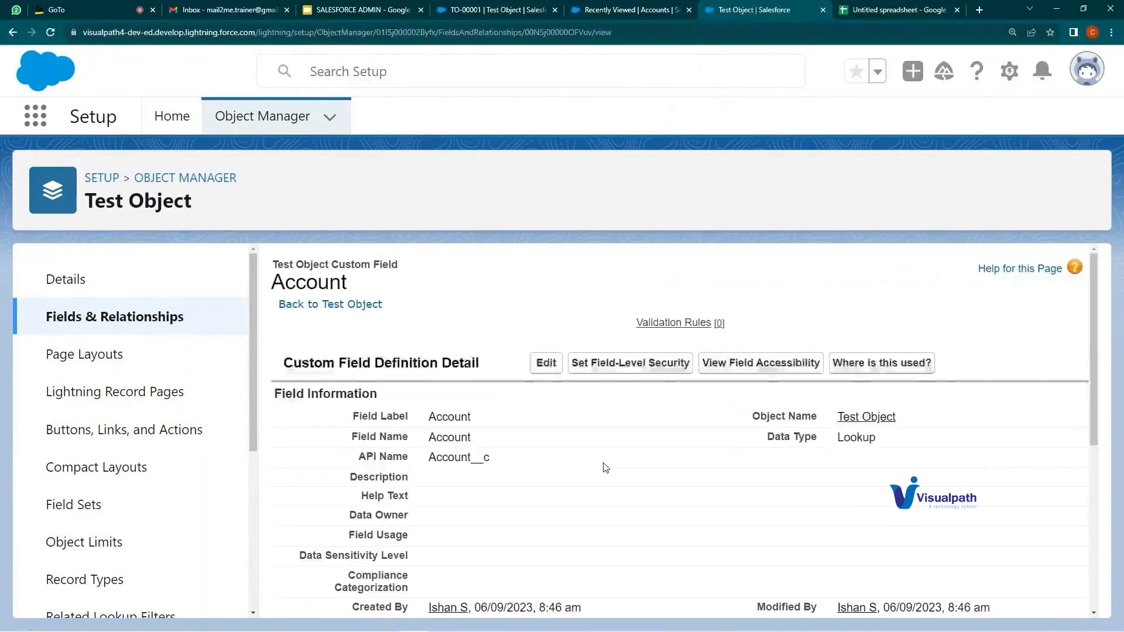
pyautogui.scroll(-5, 837, 507)
pyautogui.moveTo(682, 440); pyautogui.dragTo(880, 433)
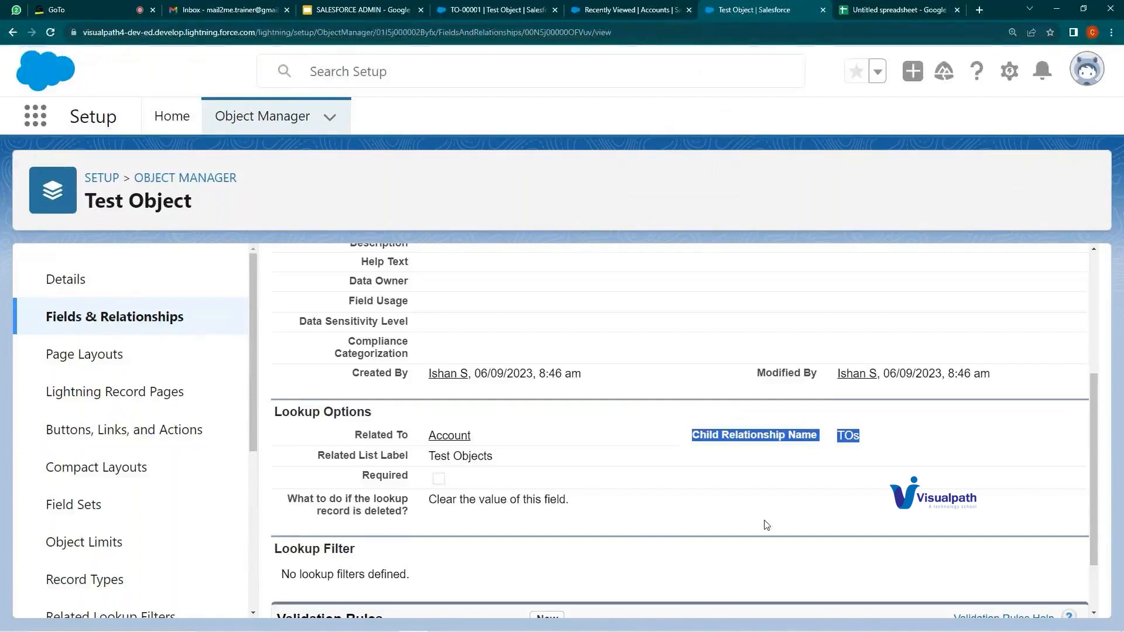
pyautogui.scroll(3, 731, 509)
pyautogui.scroll(1, 732, 509)
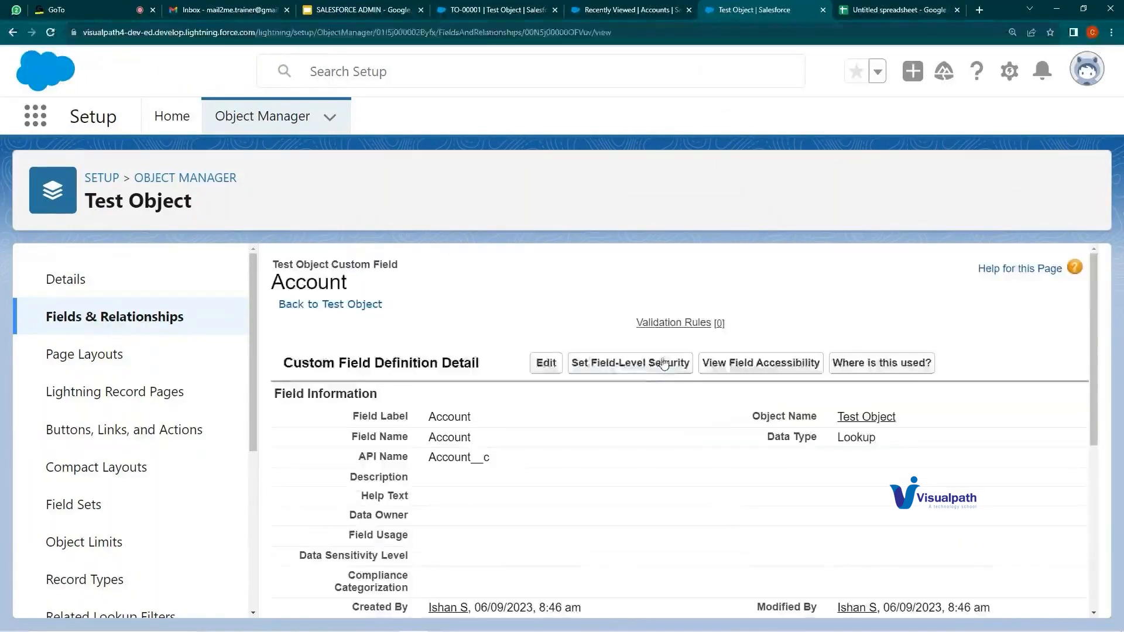
# - Start another new custom field on Test Object with the Master-Detail Relationship data type
pyautogui.click(682, 10)
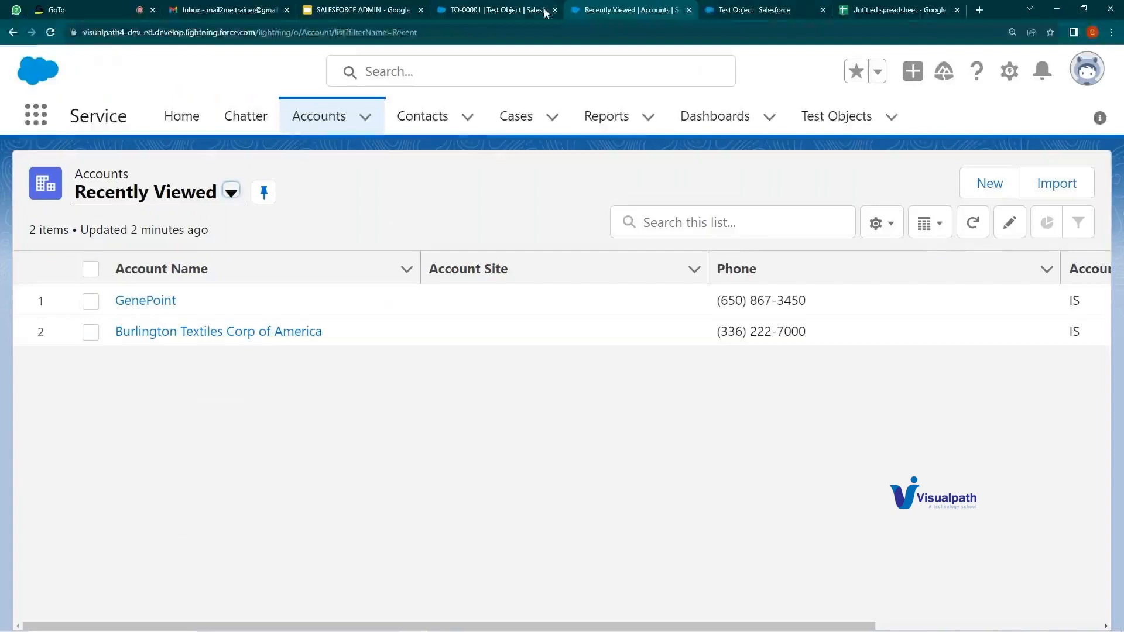
pyautogui.click(726, 9)
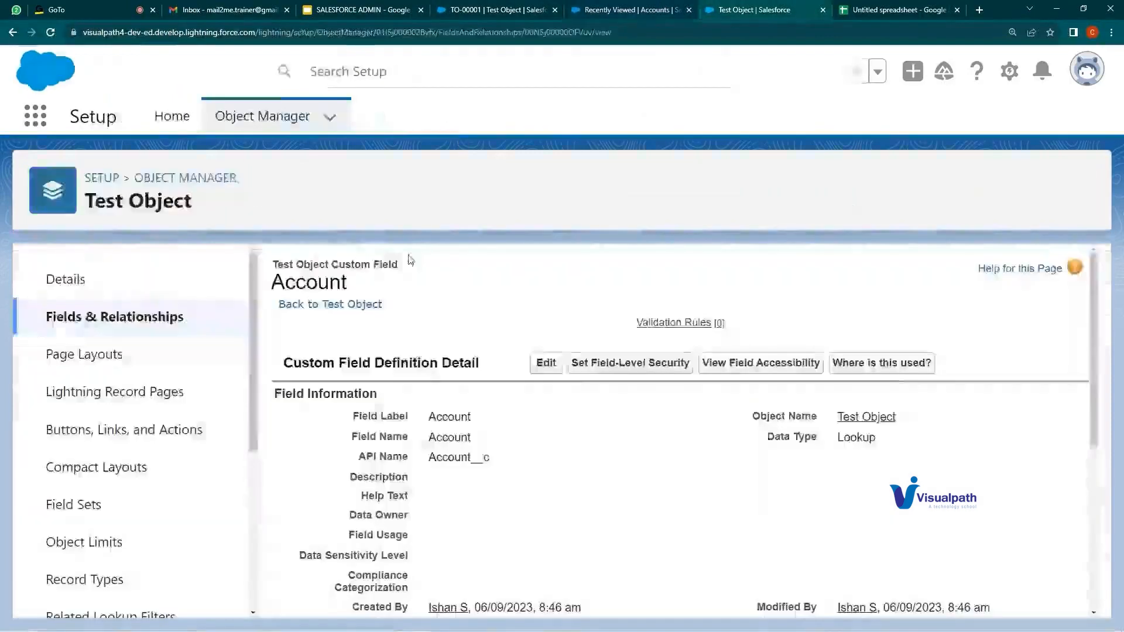
pyautogui.click(95, 327)
pyautogui.click(660, 276)
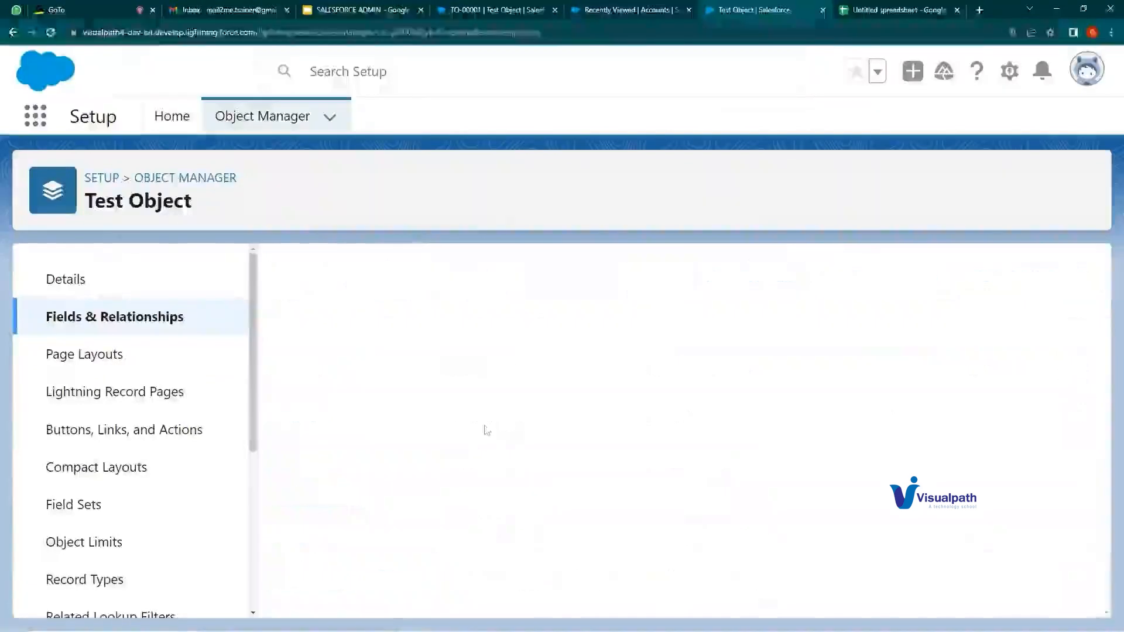
pyautogui.scroll(-3, 509, 465)
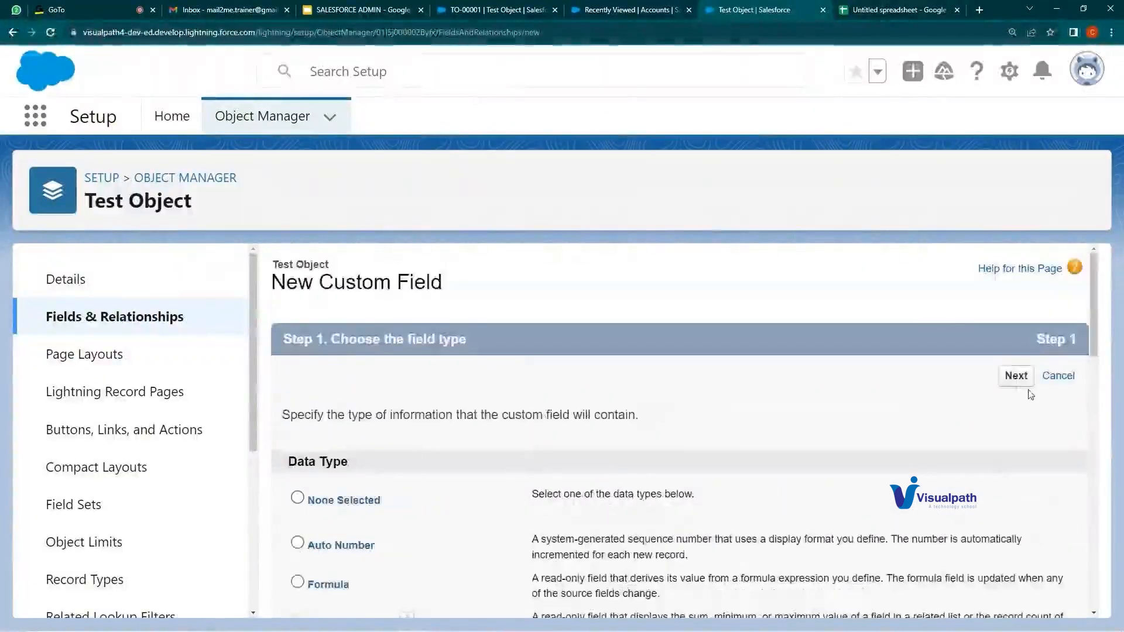
pyautogui.click(1027, 384)
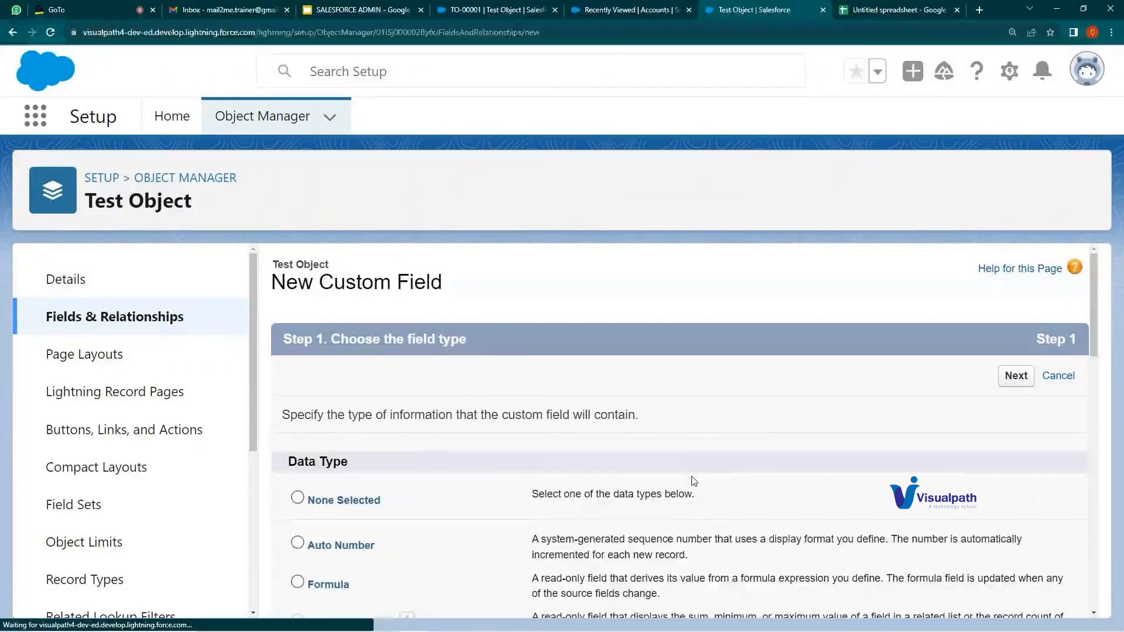
# - Relate the new master-detail field to Account and use Account as its field label and field name
pyautogui.click(615, 457)
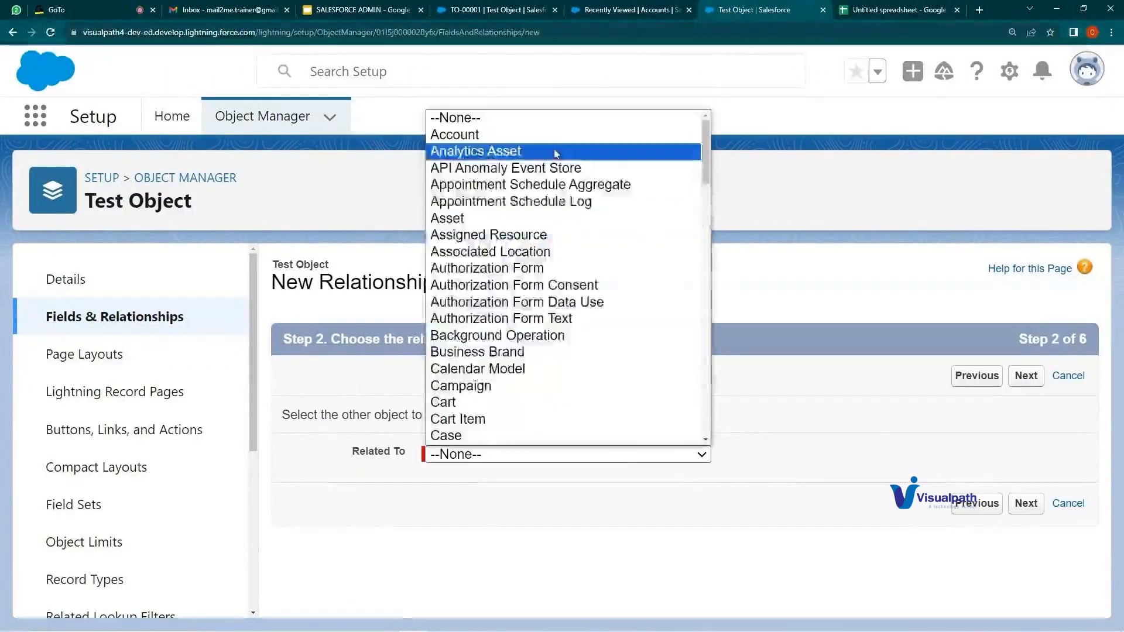
pyautogui.click(554, 130)
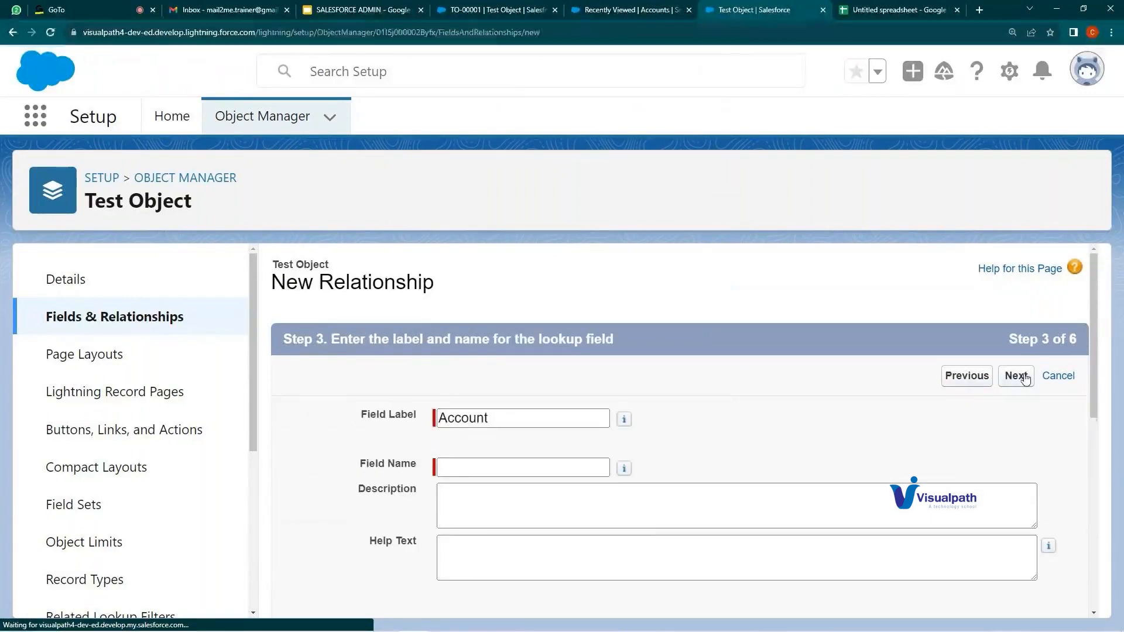
pyautogui.scroll(-3, 673, 465)
pyautogui.click(553, 287)
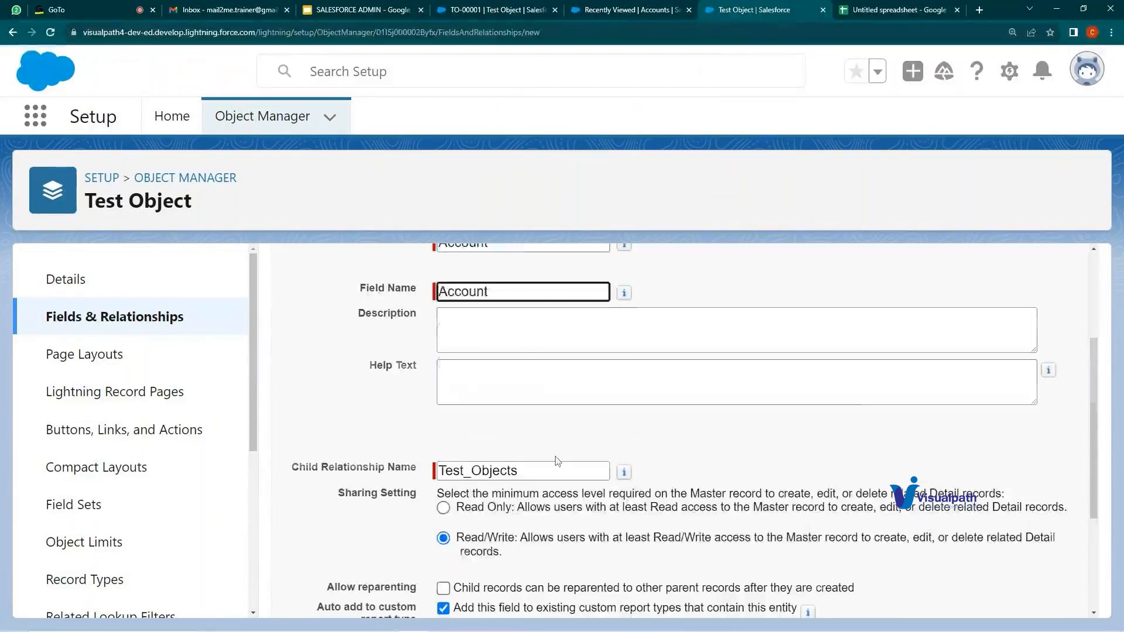
# - Review the master-detail field's Child Relationship Name and sharing settings, and try to continue with Account as the field name
pyautogui.scroll(-3, 538, 351)
pyautogui.doubleClick(529, 295)
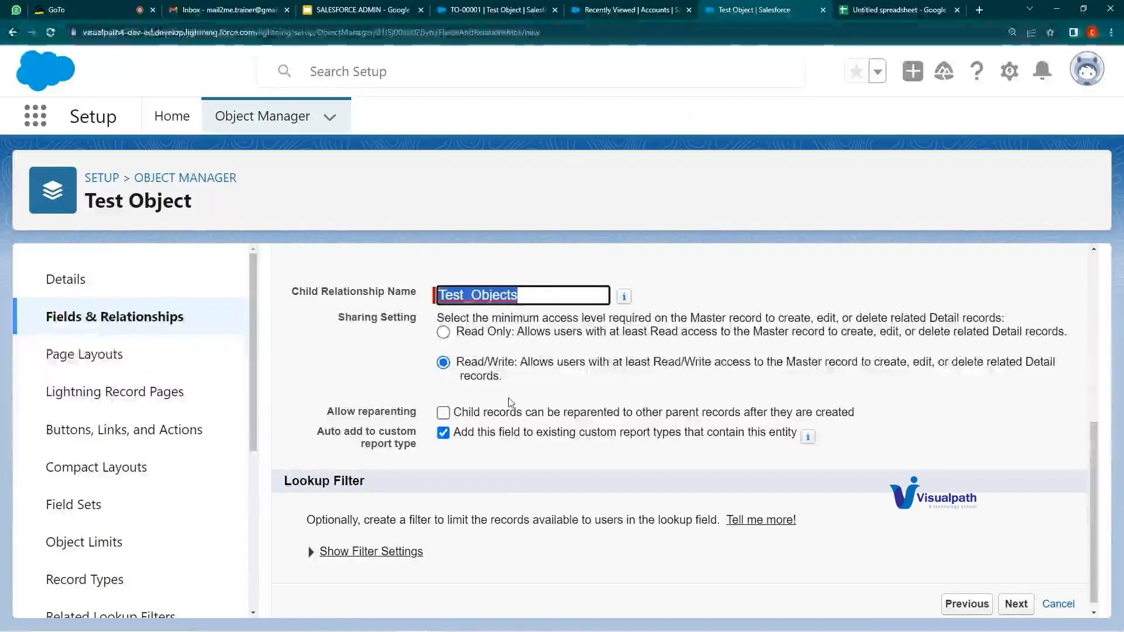
pyautogui.scroll(-1, 509, 402)
pyautogui.click(1016, 601)
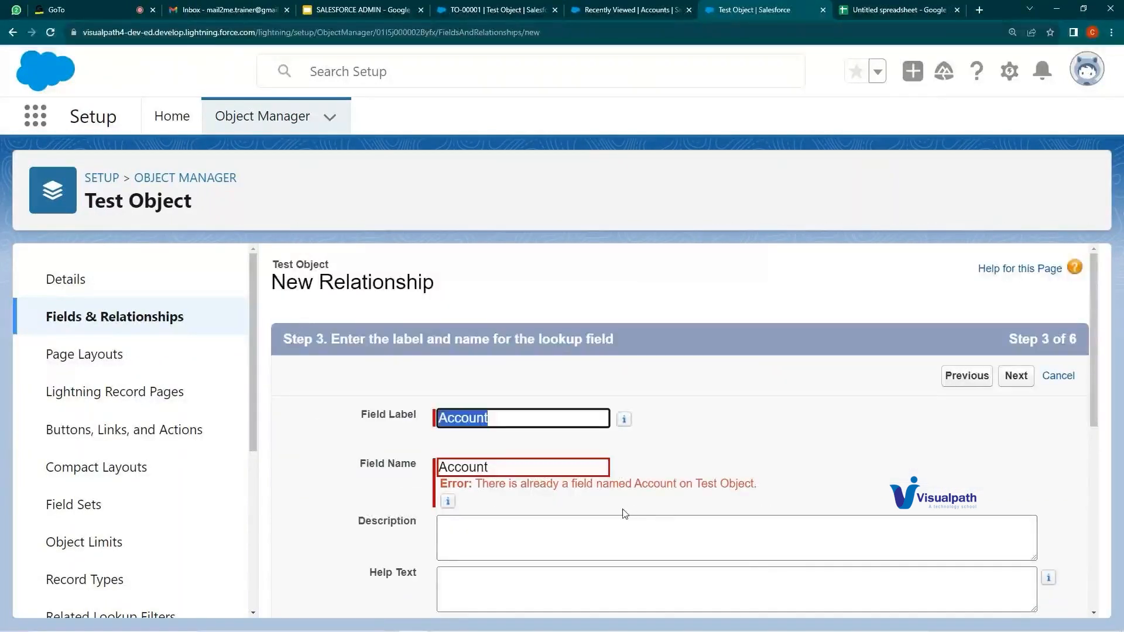
# - Change the master-detail field's name to Accountw and continue to the field-level security settings
pyautogui.click(518, 473)
pyautogui.write('w')
pyautogui.scroll(-3, 805, 515)
pyautogui.scroll(-4, 805, 515)
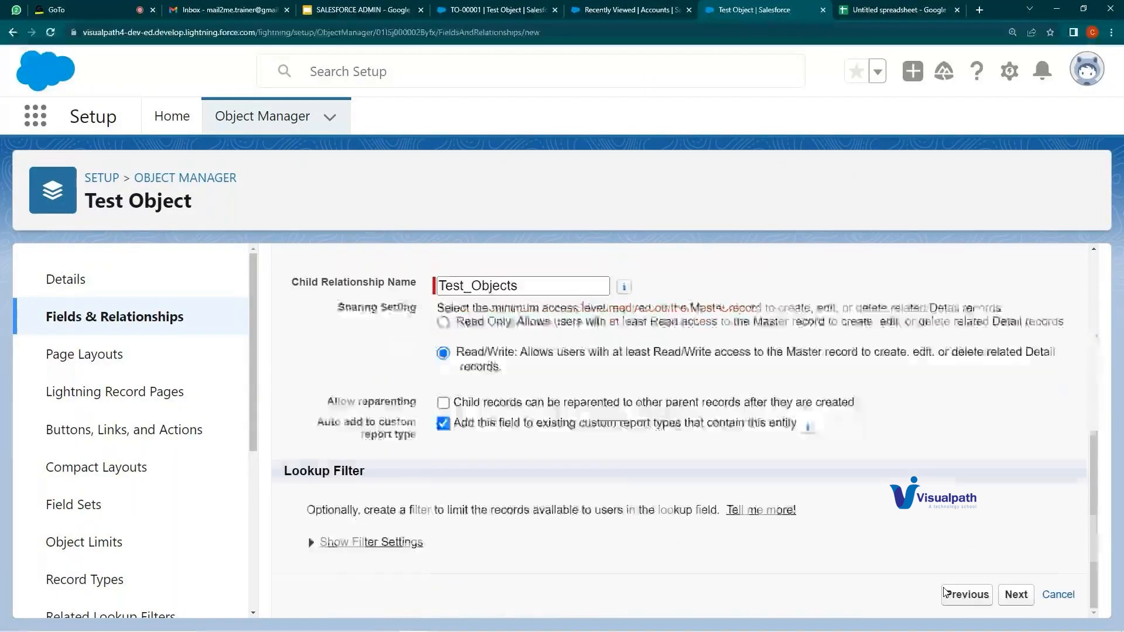
pyautogui.click(1014, 595)
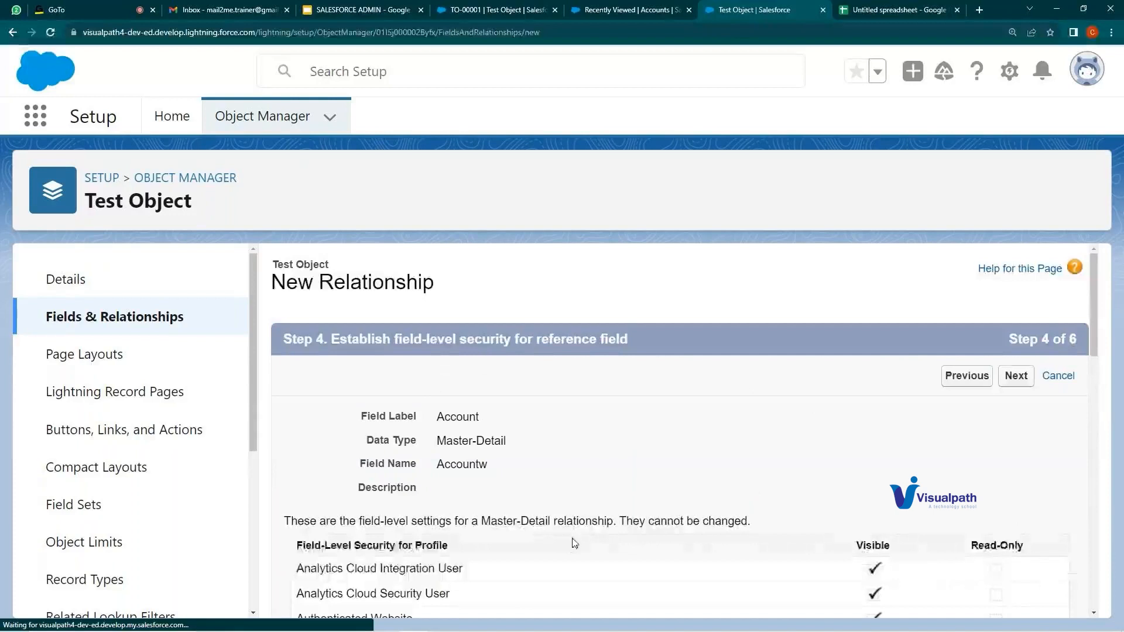
# - Examine the field-level security of the master-detail field, checking the Visible and Read-Only settings across all profiles
pyautogui.scroll(-4, 644, 515)
pyautogui.scroll(4, 705, 511)
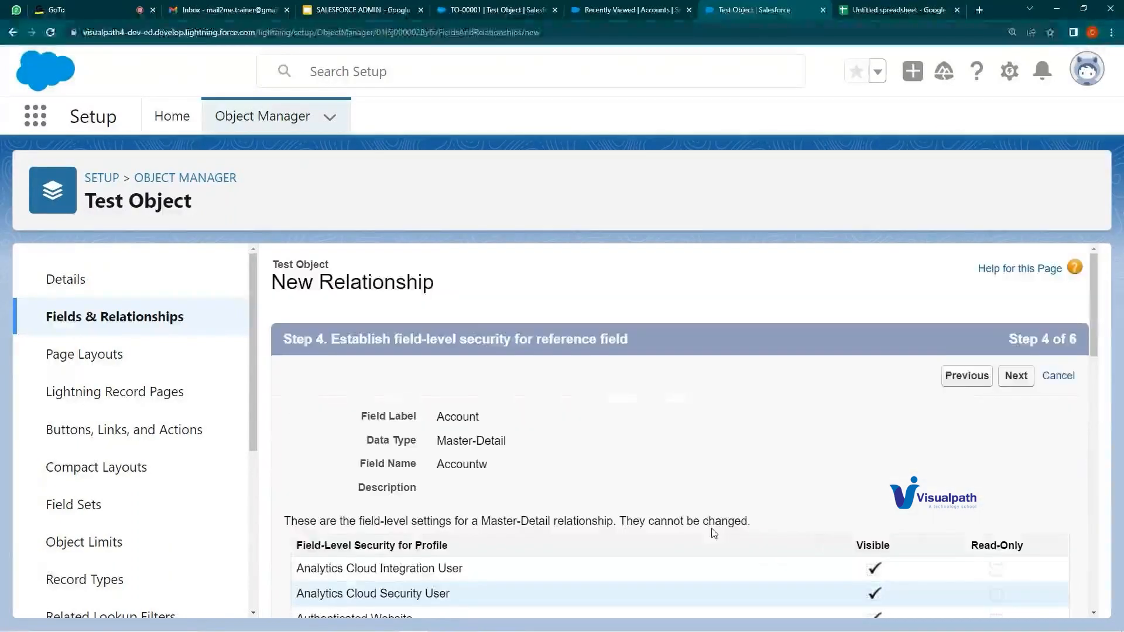
pyautogui.scroll(-5, 777, 429)
pyautogui.scroll(3, 777, 428)
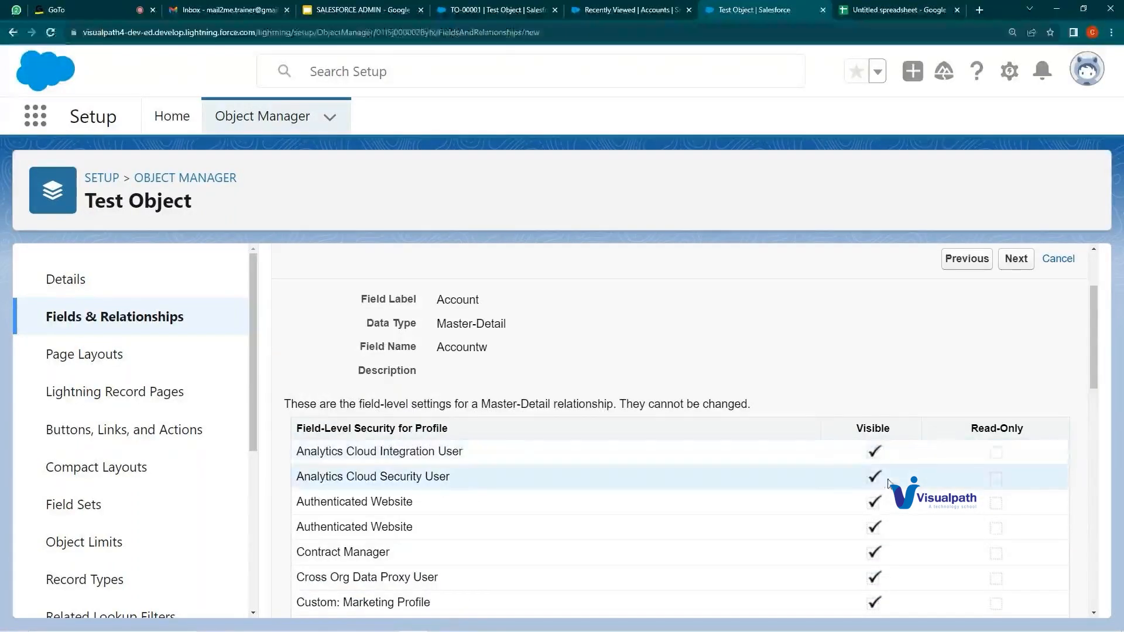
pyautogui.moveTo(864, 428); pyautogui.dragTo(938, 590)
pyautogui.click(930, 577)
pyautogui.scroll(-10, 831, 441)
pyautogui.scroll(-4, 831, 442)
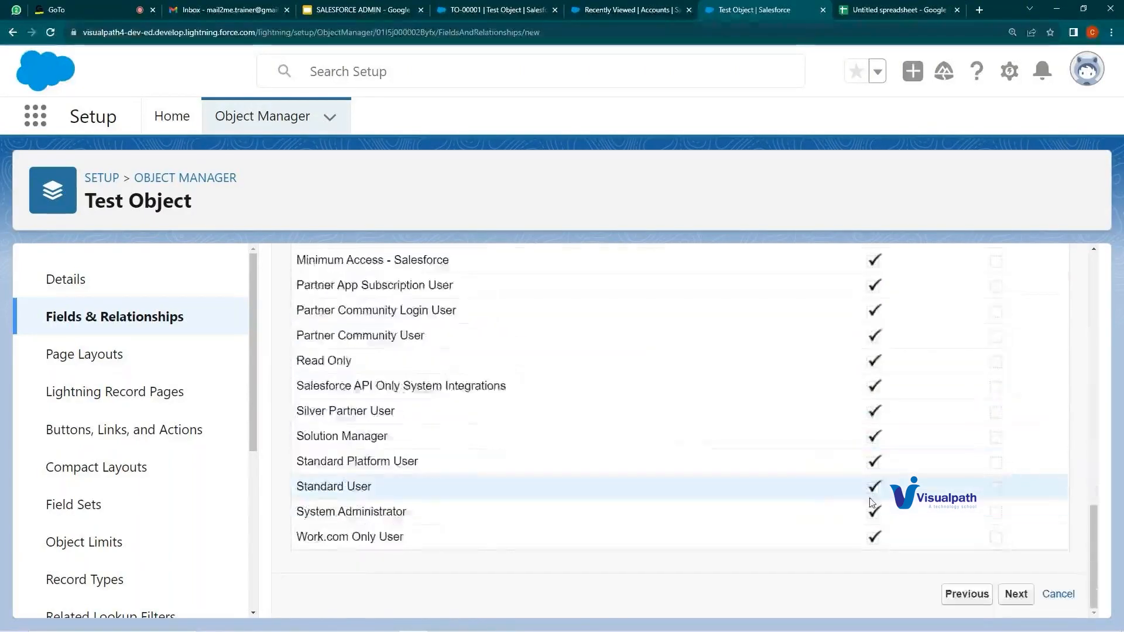
pyautogui.scroll(16, 868, 497)
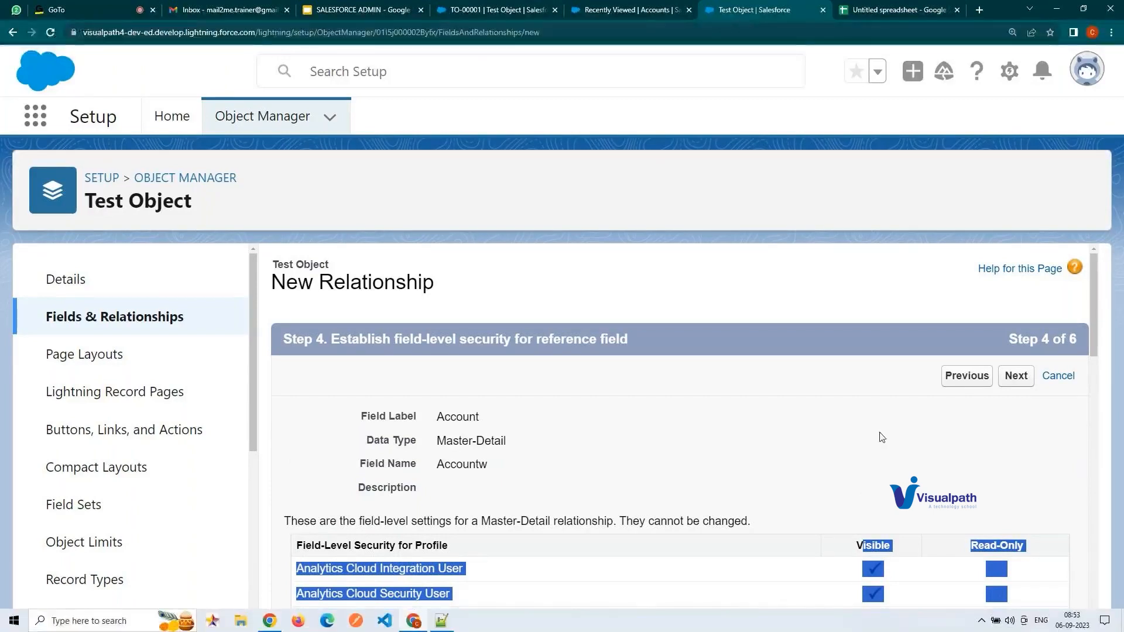
pyautogui.scroll(-4, 983, 421)
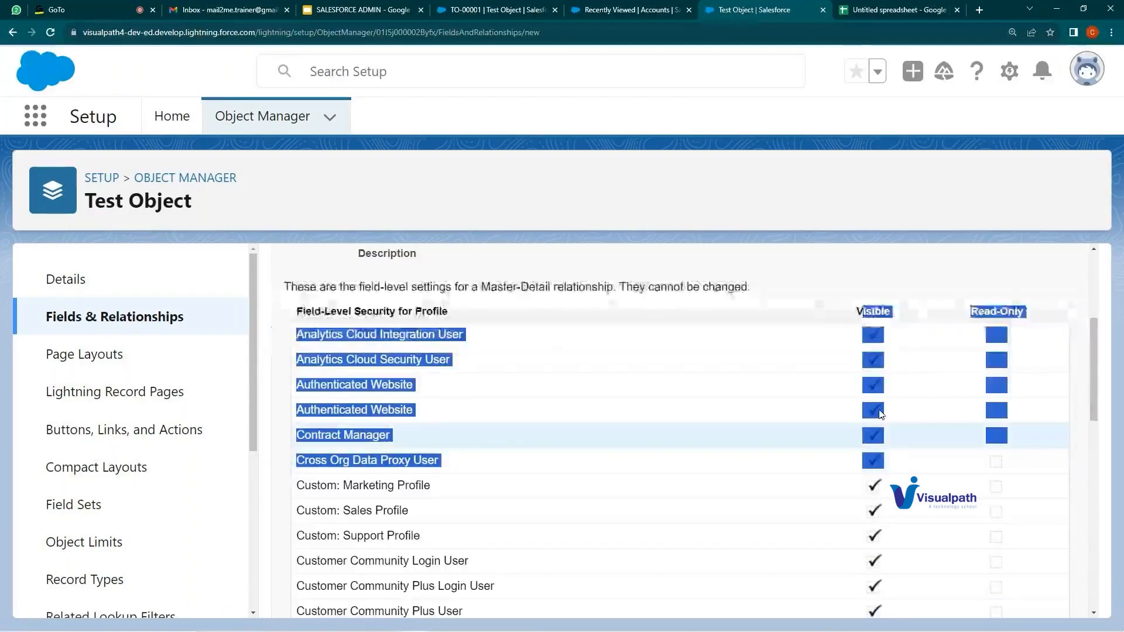
pyautogui.click(872, 283)
pyautogui.scroll(-10, 890, 539)
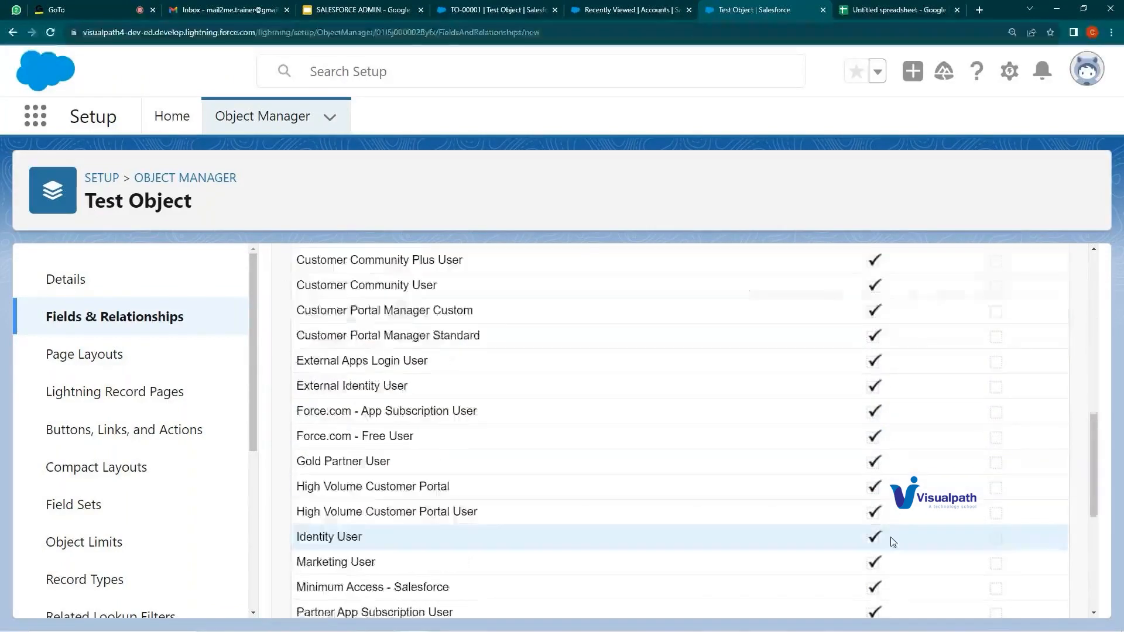
pyautogui.scroll(10, 890, 537)
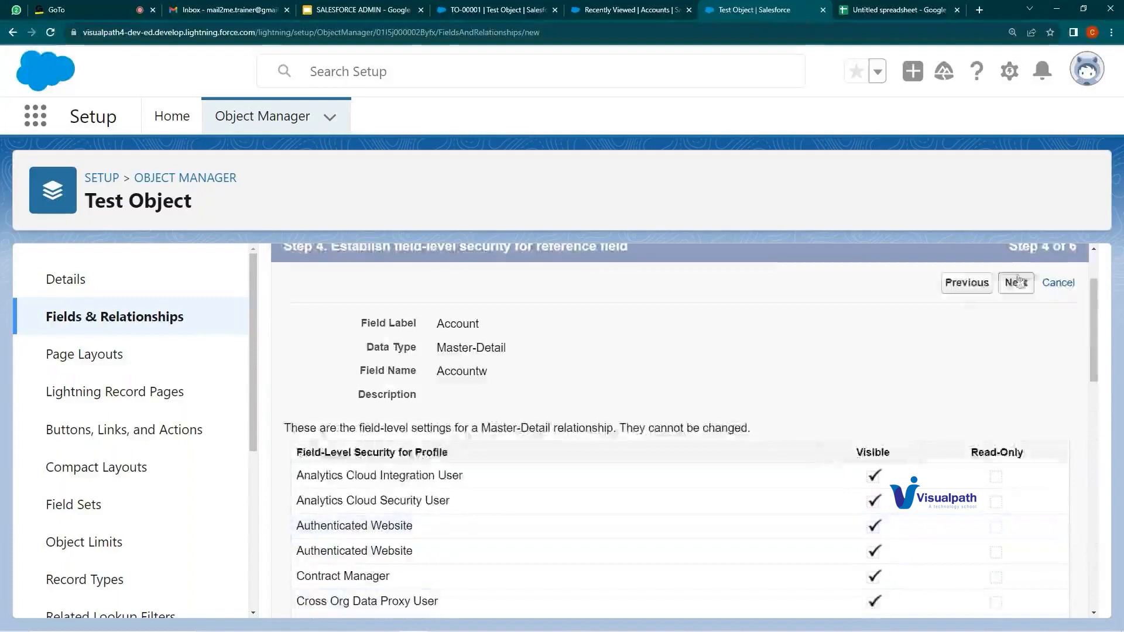
# - Review the page layout assignment of the master-detail field and cancel creating the relationship
pyautogui.click(1015, 281)
pyautogui.scroll(-1, 830, 489)
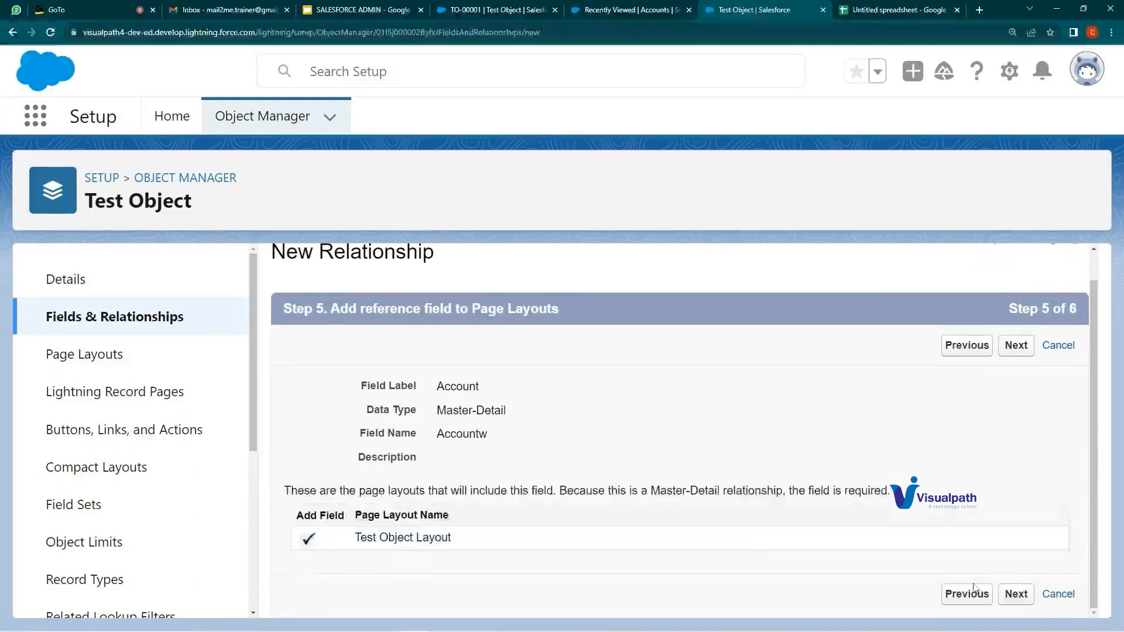
pyautogui.click(1057, 594)
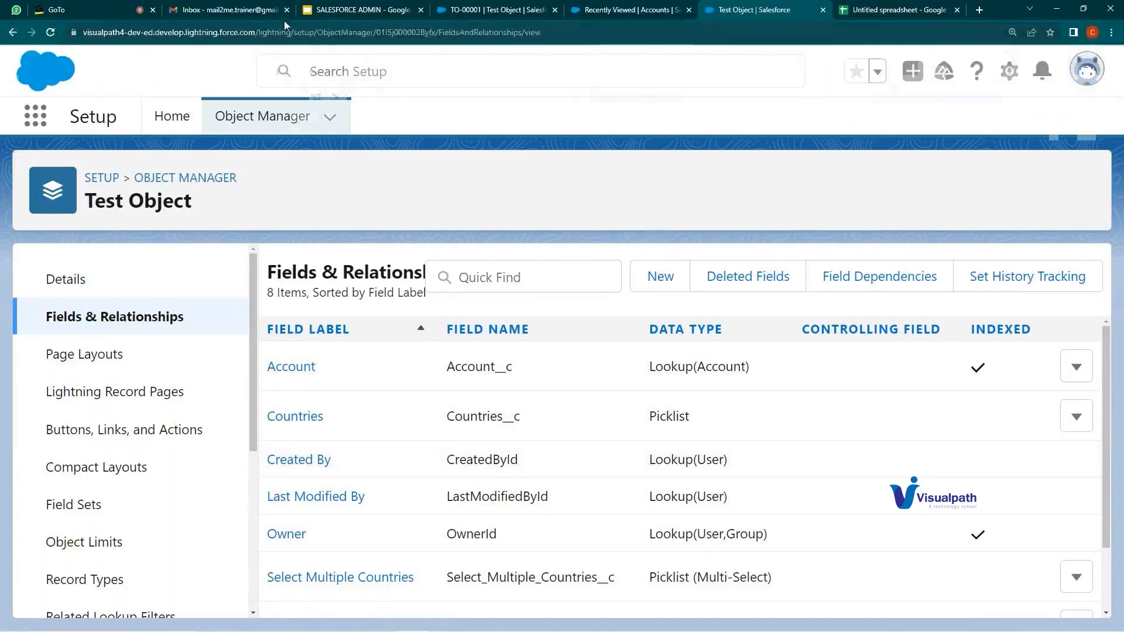
# - Switch to the SALESFORCE ADMIN presentation in Google Slides and start the slideshow from the Lookup Relationship in Salesforce slide
pyautogui.click(328, 11)
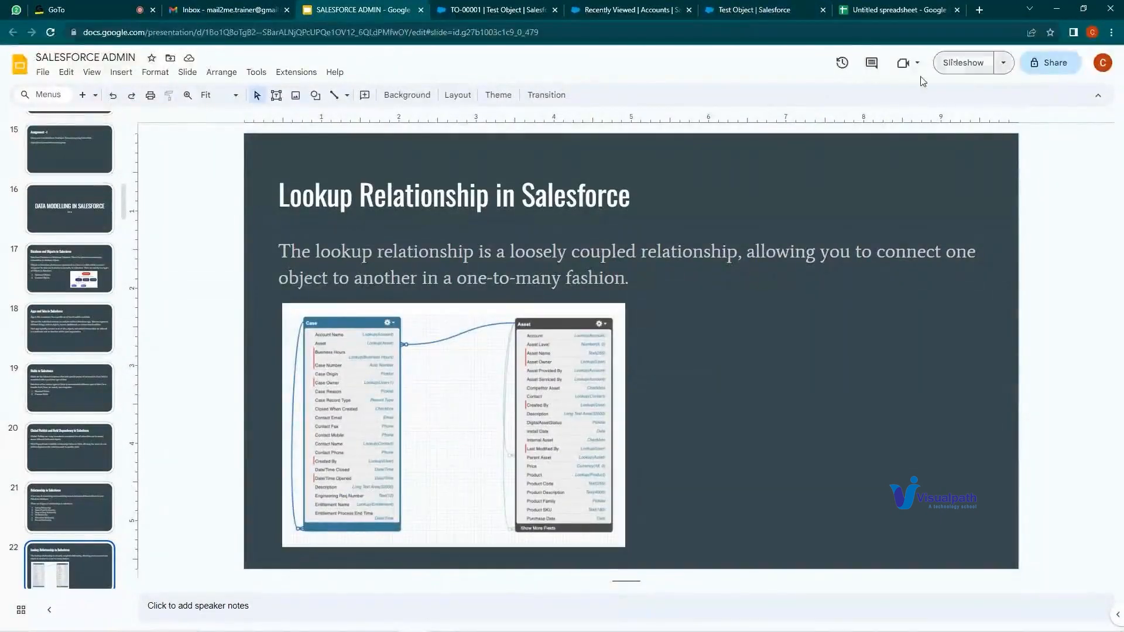
pyautogui.click(948, 66)
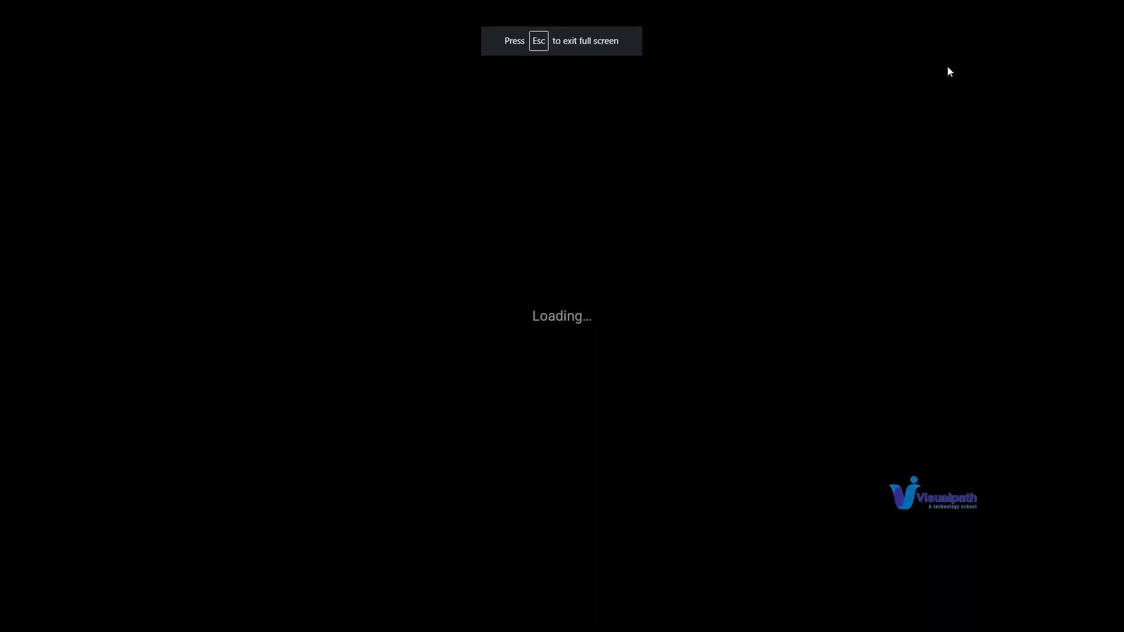